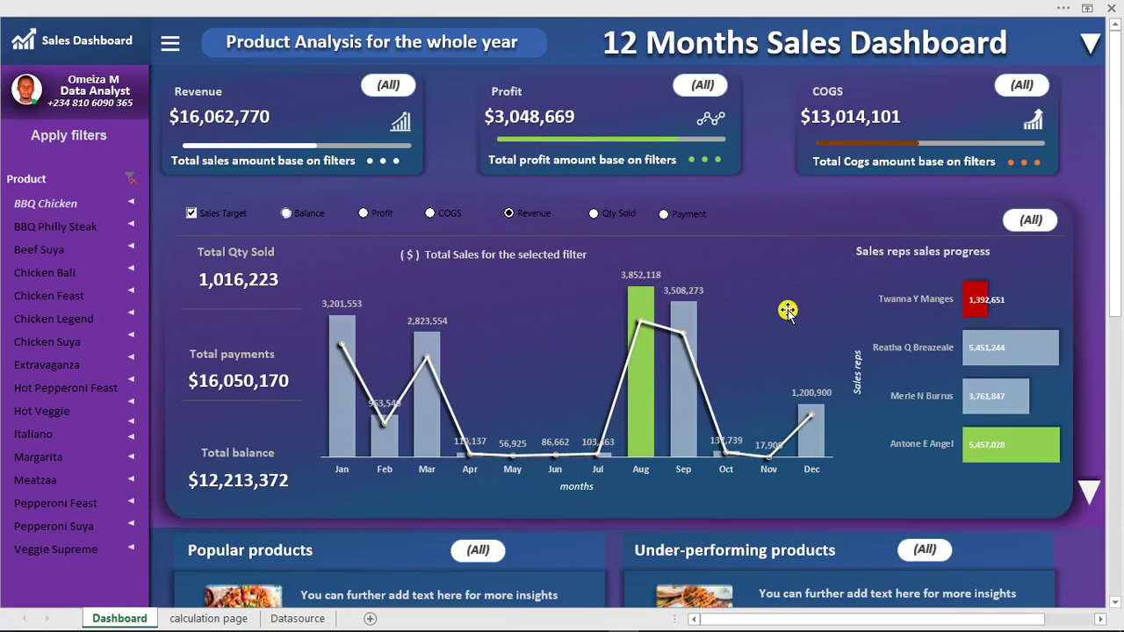
Step: Filter the sales dashboard by month to Jan and return to the top of the dashboard
click(1087, 45)
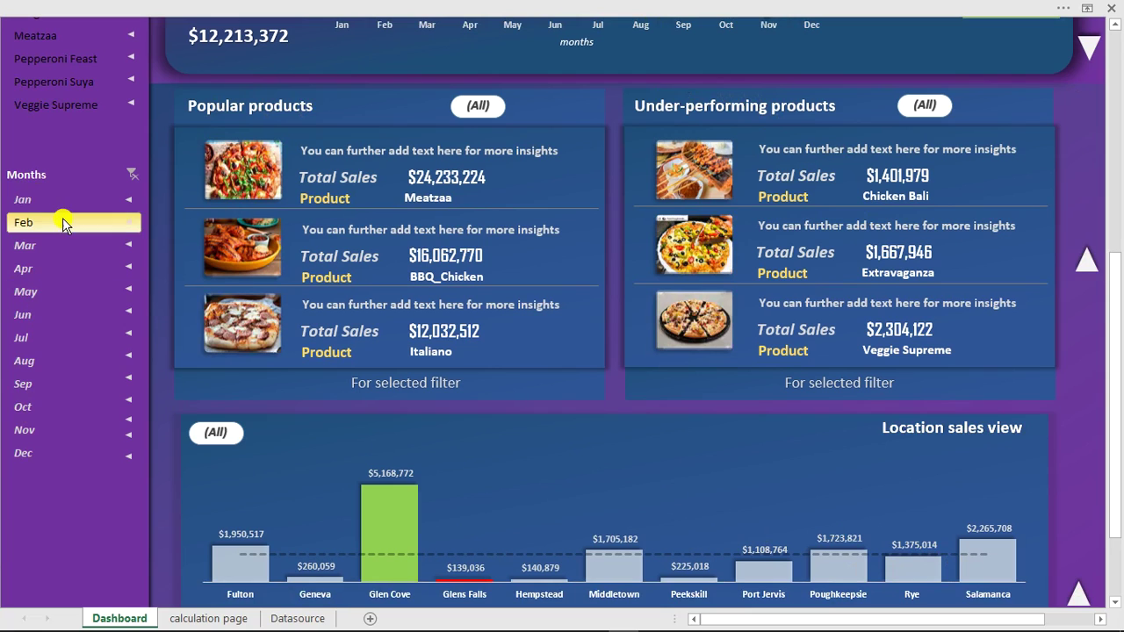
click(49, 198)
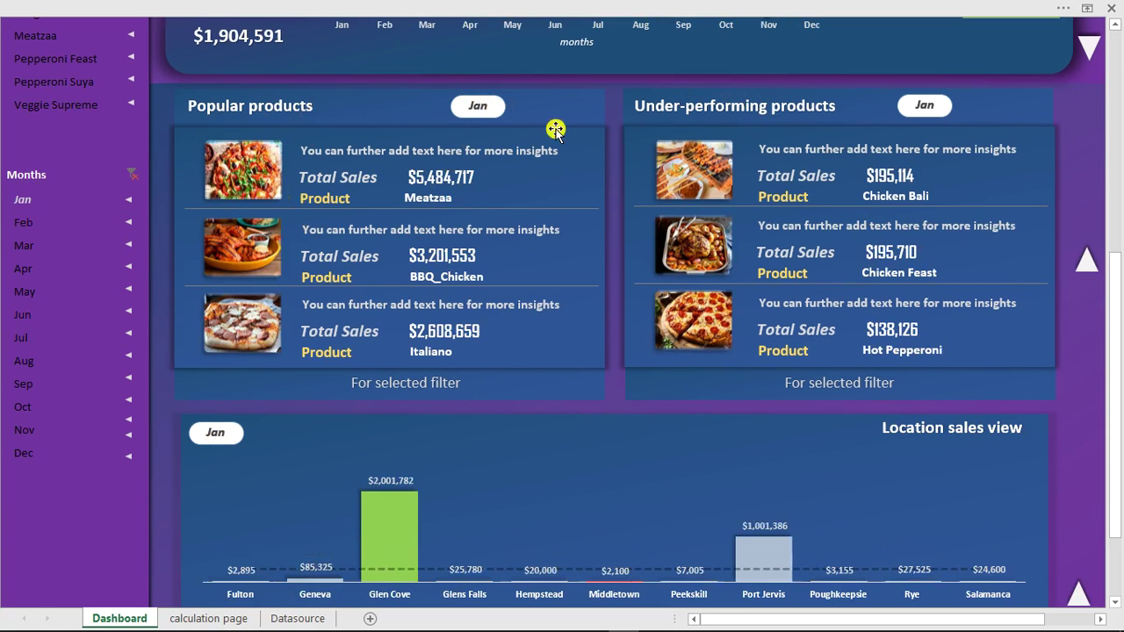
click(1087, 264)
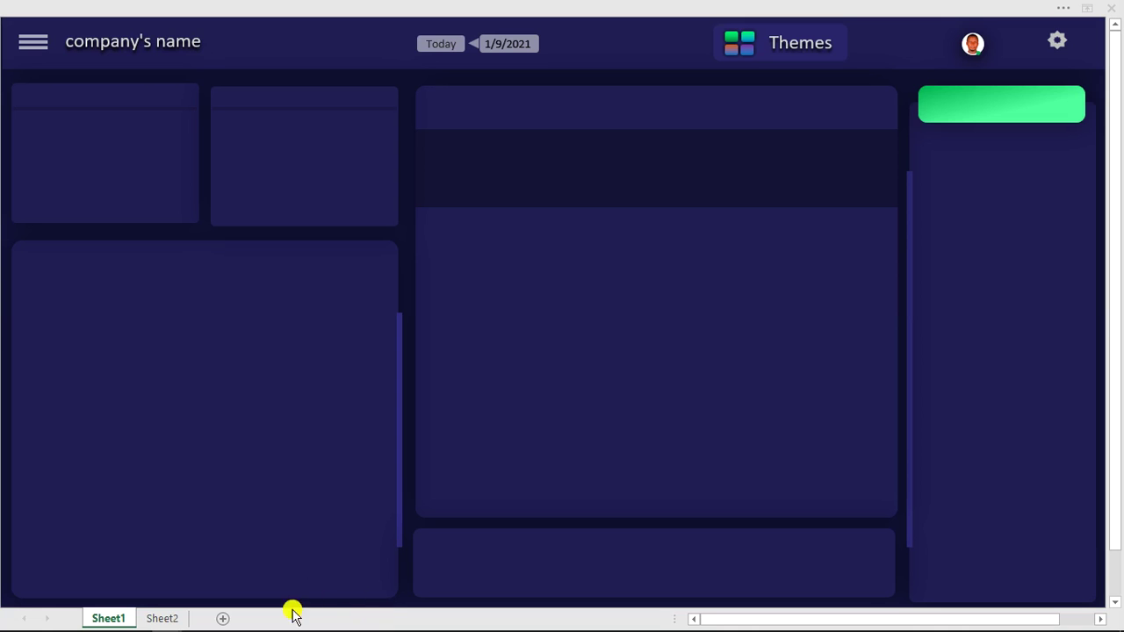
Step: Switch back to the sales dashboard workbook and add a blank worksheet directly after the Dashboard sheet
mouse_move(154, 625)
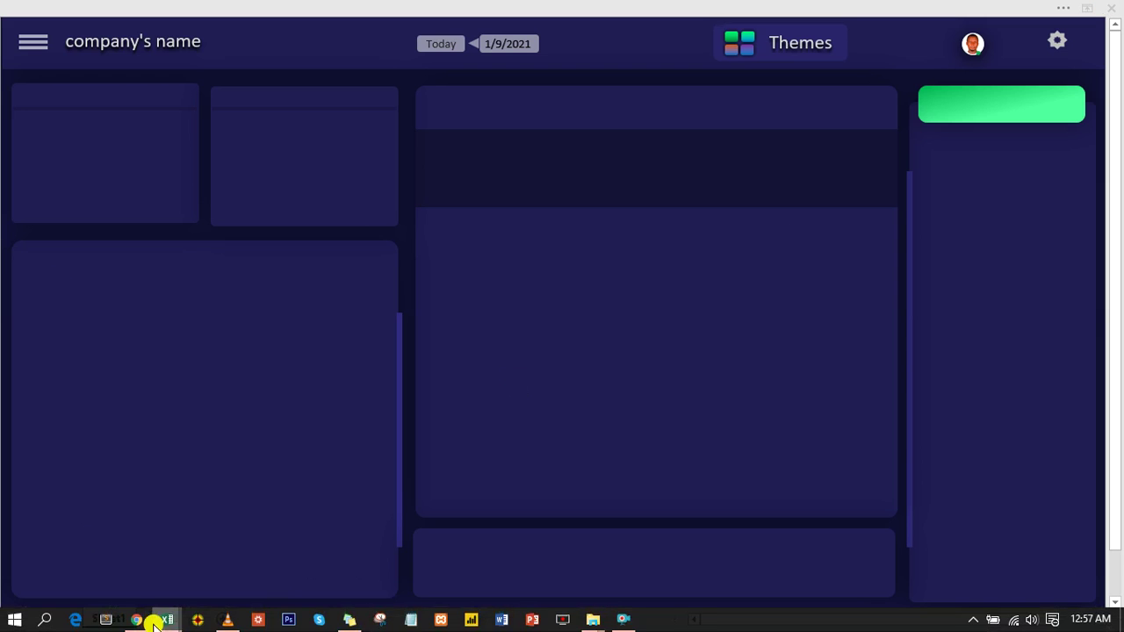
click(459, 560)
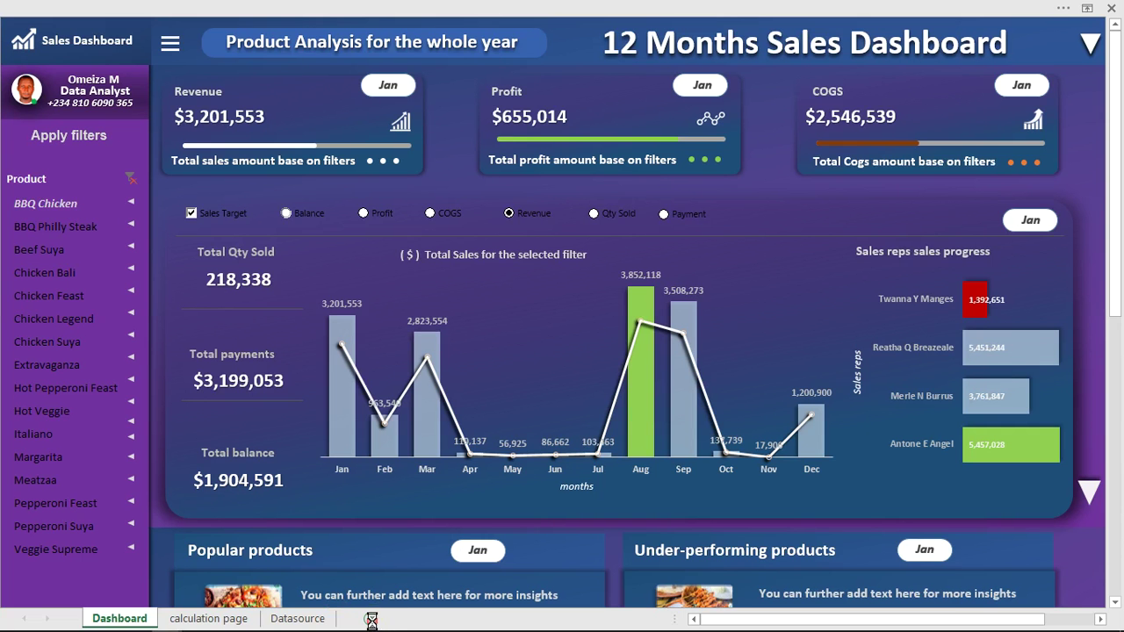
click(370, 620)
click(166, 88)
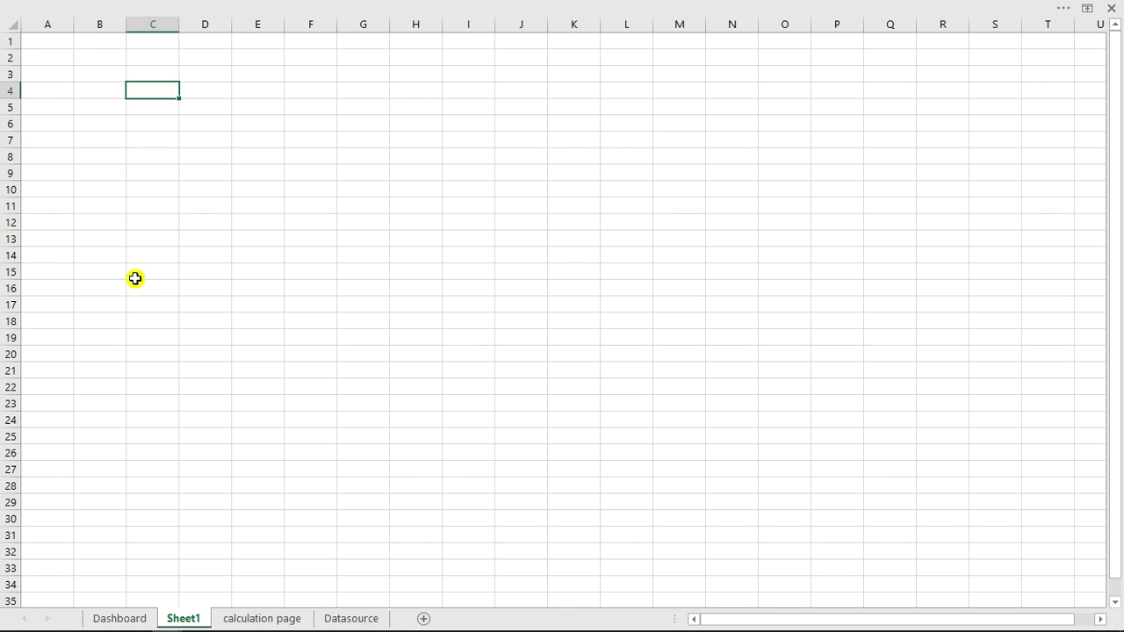
drag(667, 171, 666, 188)
click(201, 124)
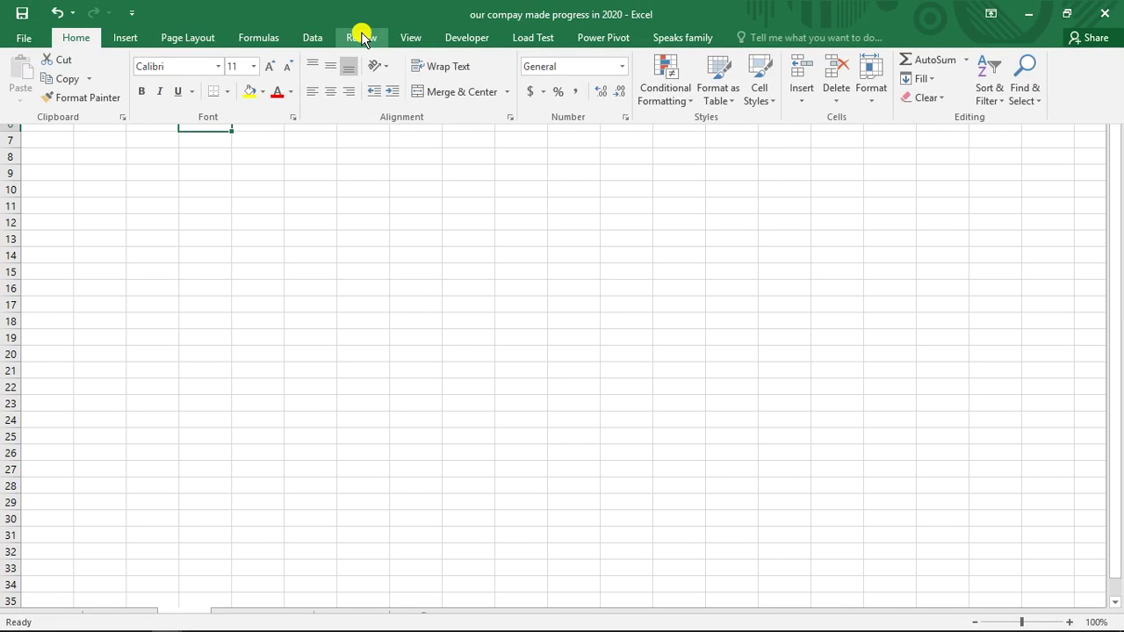
Step: Turn off the gridlines on the new Sheet1
click(412, 38)
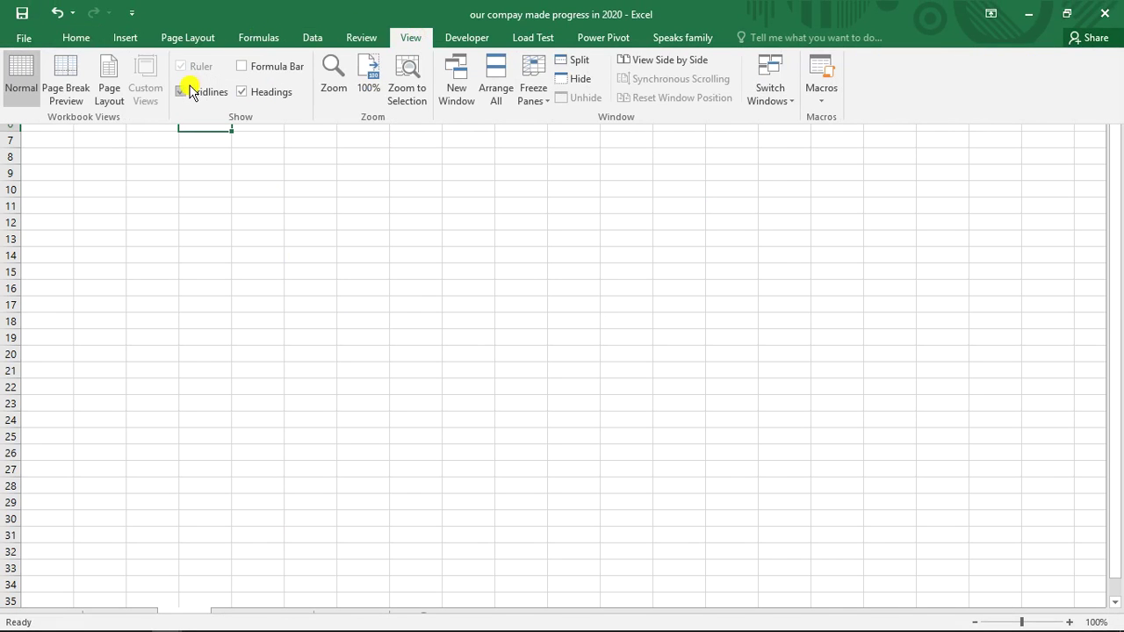
click(190, 91)
click(175, 158)
click(177, 161)
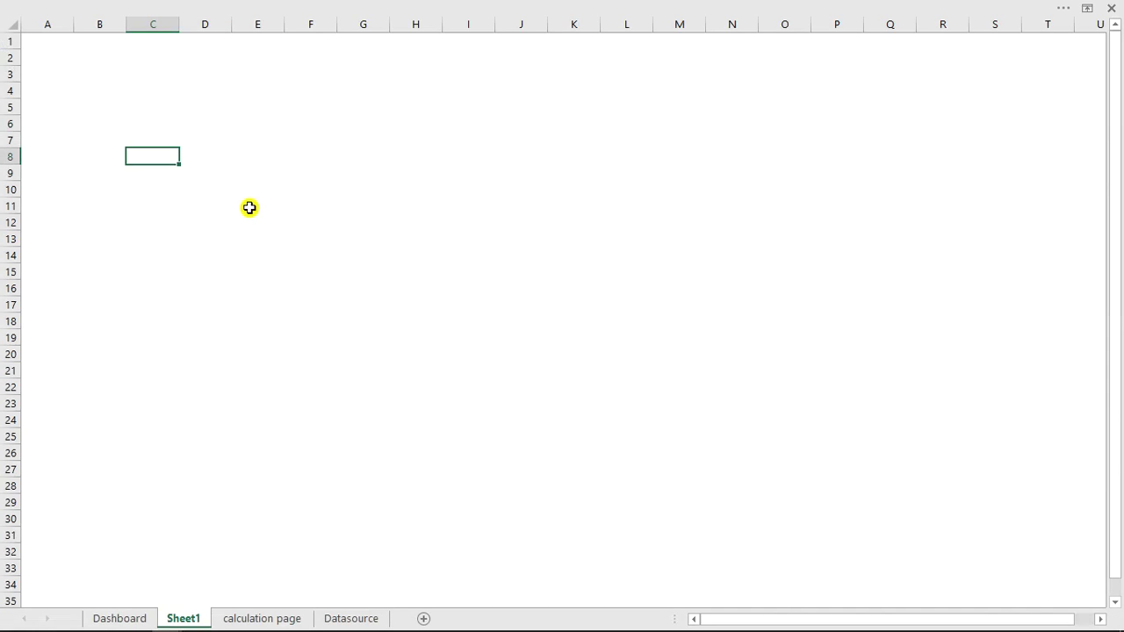
Step: Draw a wide rectangle shape about four rows high across most of the blank sheet's width
click(168, 5)
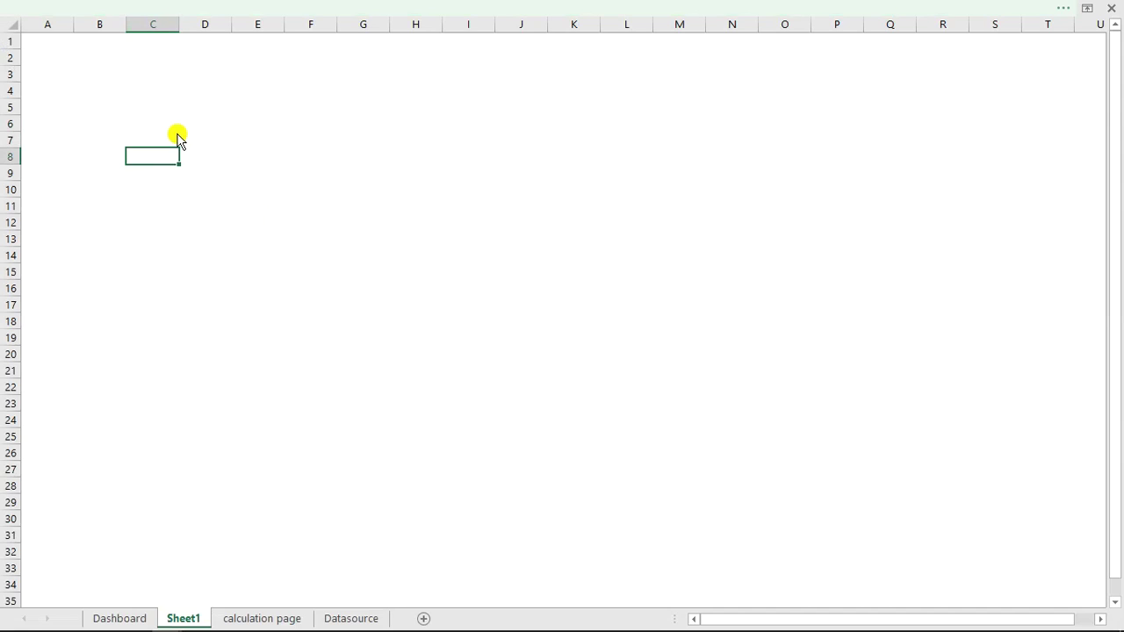
click(128, 41)
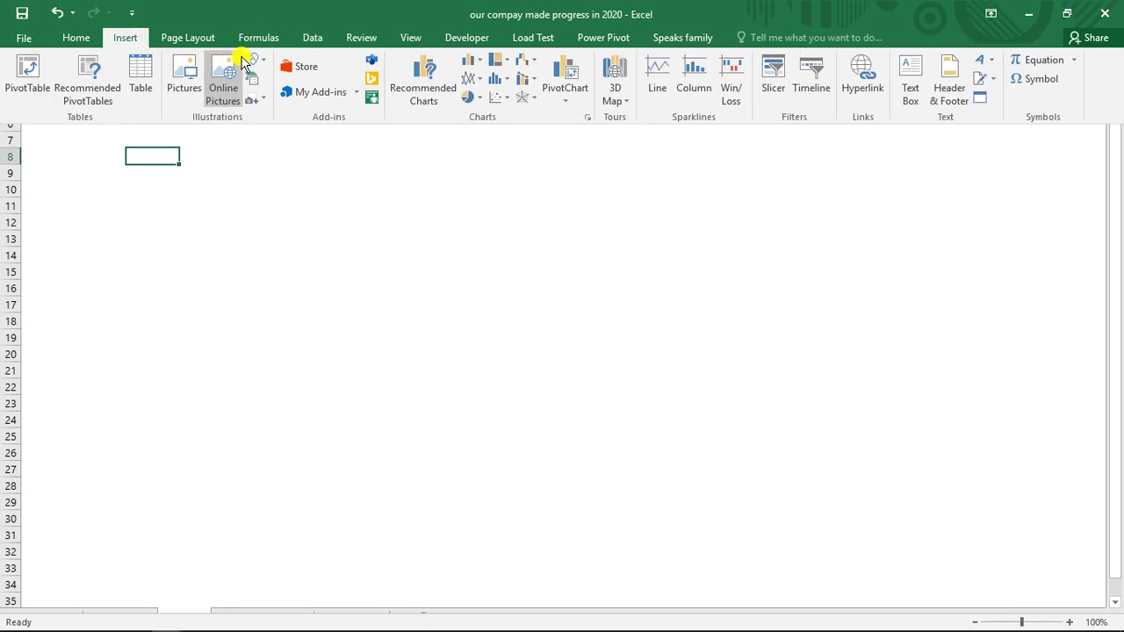
click(256, 66)
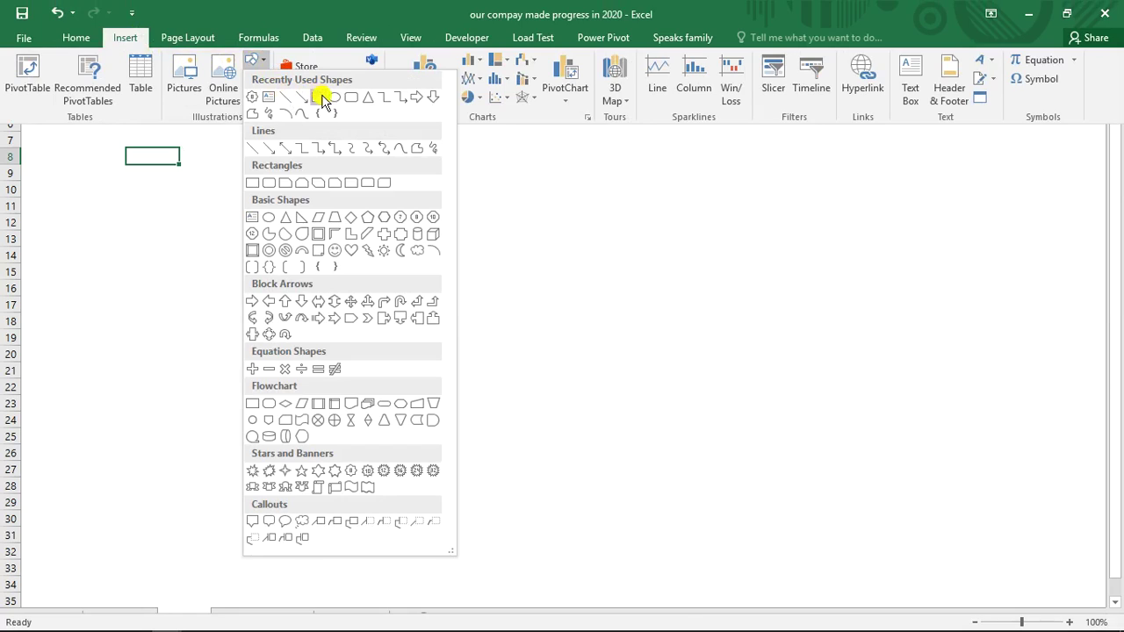
click(322, 95)
mouse_move(154, 63)
mouse_down()
mouse_move(876, 229)
mouse_move(971, 188)
mouse_move(993, 126)
mouse_up()
Step: Move the rectangle to the sheet's top edge over rows 1 to 4 and extend its left edge to the end of column C
drag(659, 105, 778, 57)
click(87, 57)
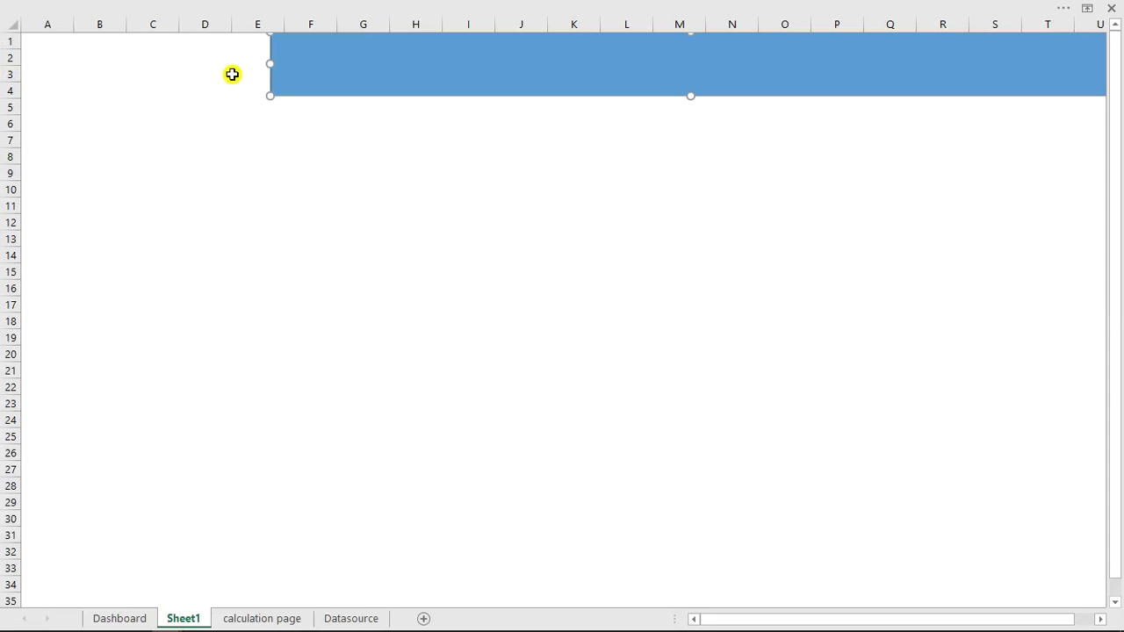
drag(269, 63, 170, 68)
Step: Open the shape formatting options for the header rectangle and give it a gradient fill
click(258, 56)
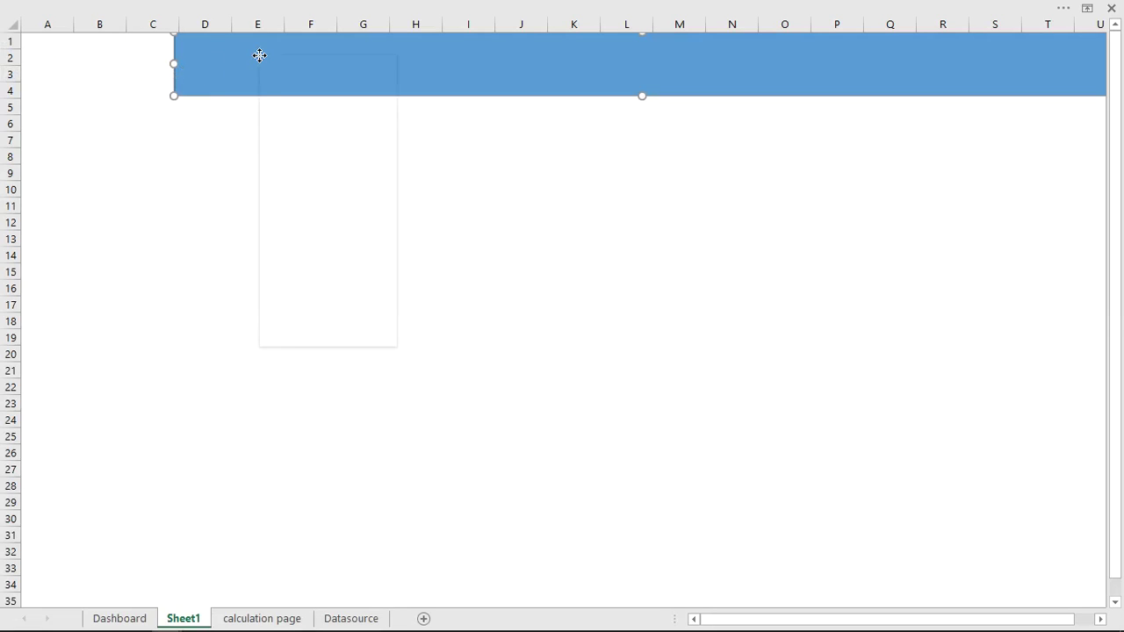
right_click(259, 55)
click(349, 340)
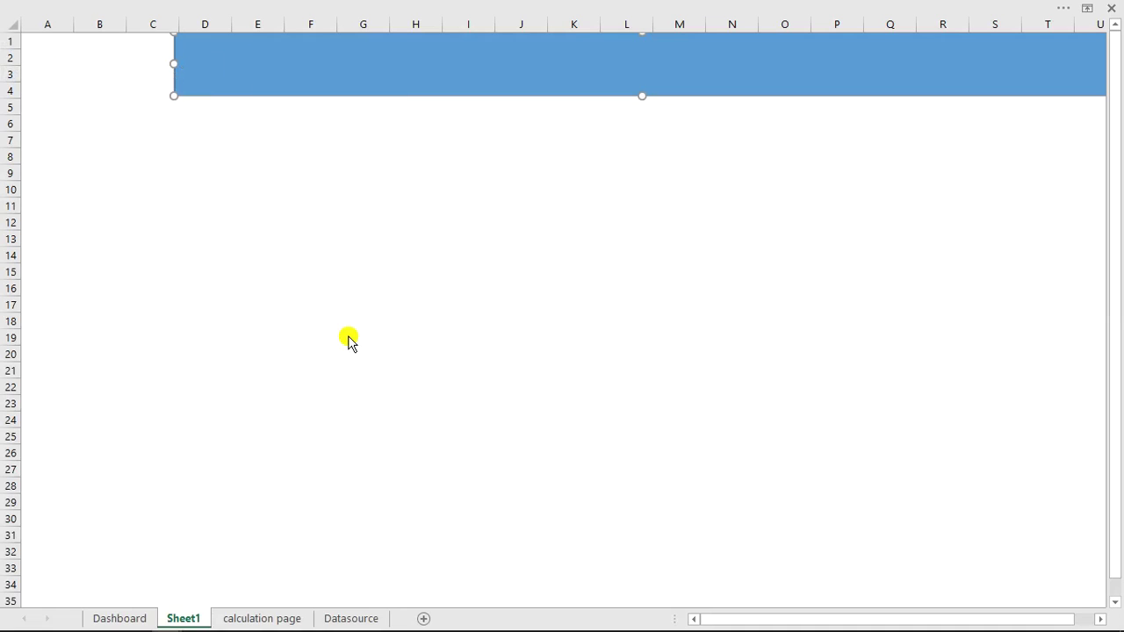
drag(936, 166, 389, 143)
click(346, 228)
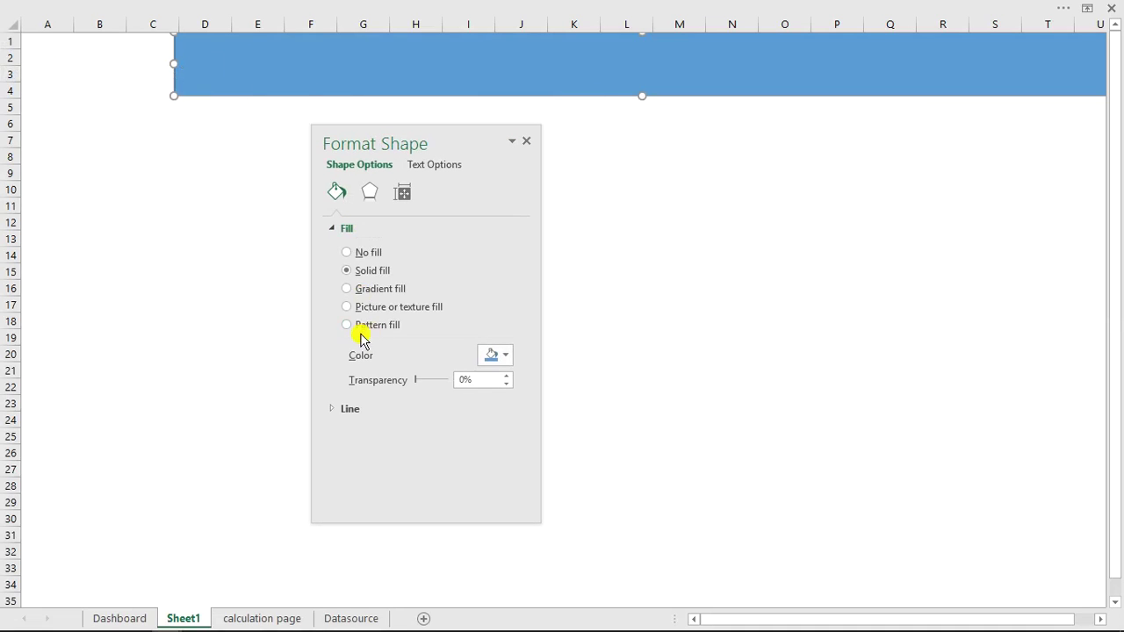
click(347, 289)
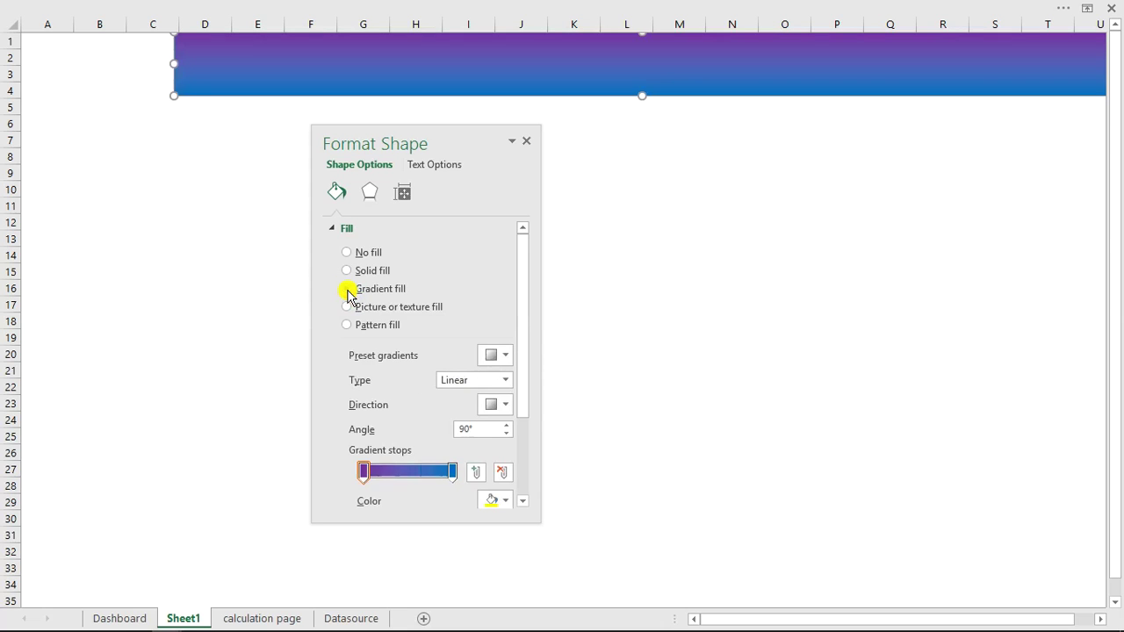
Step: Set the header gradient's last stop, at 100%, to the darkest theme blue
click(365, 473)
click(453, 471)
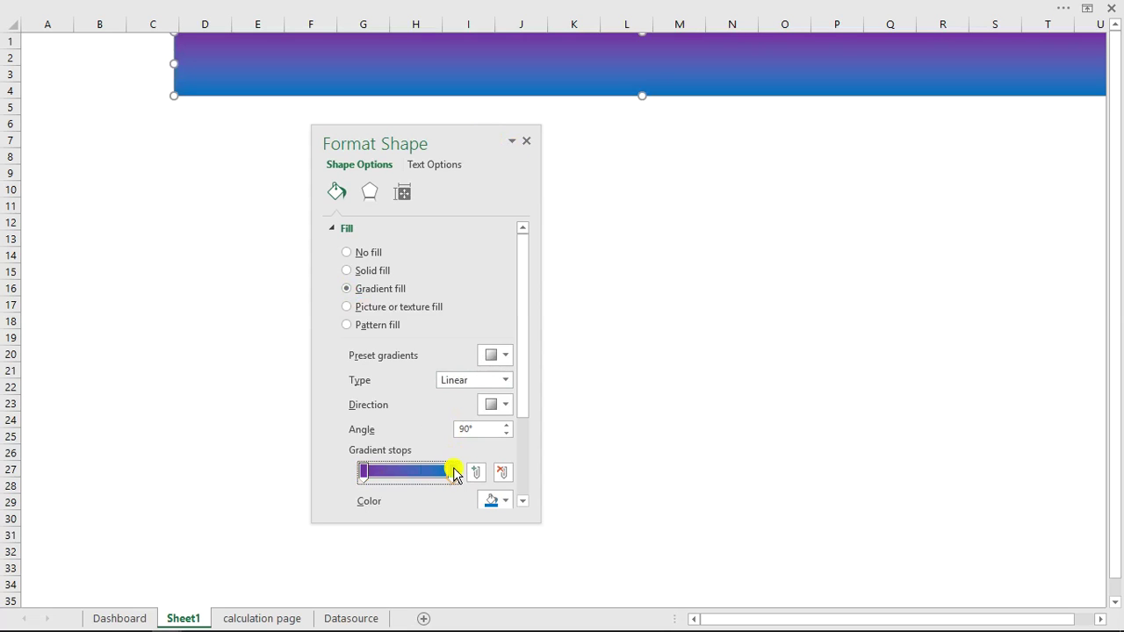
drag(527, 397, 524, 466)
click(505, 393)
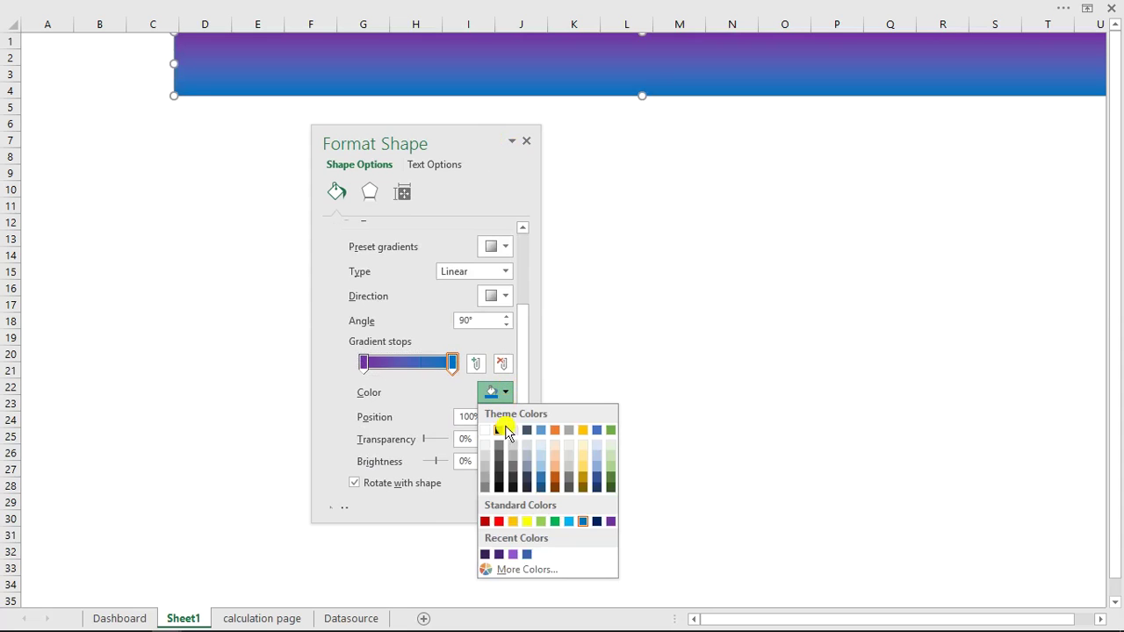
click(541, 490)
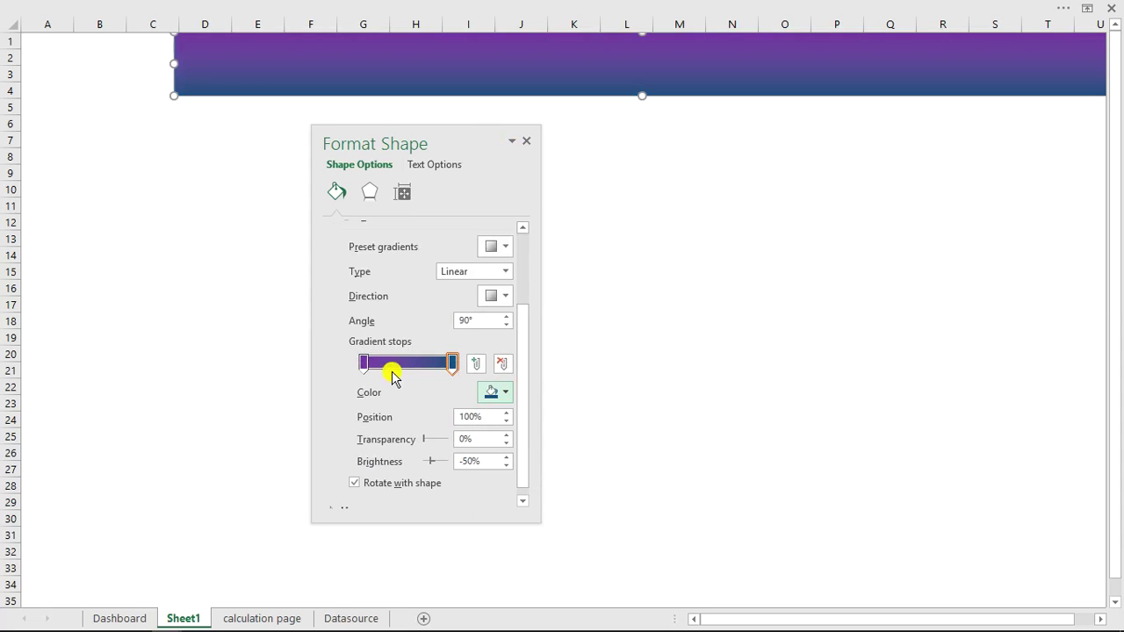
Step: Change the header gradient's first stop from purple to the same theme blue and set its brightness to 10%
click(365, 365)
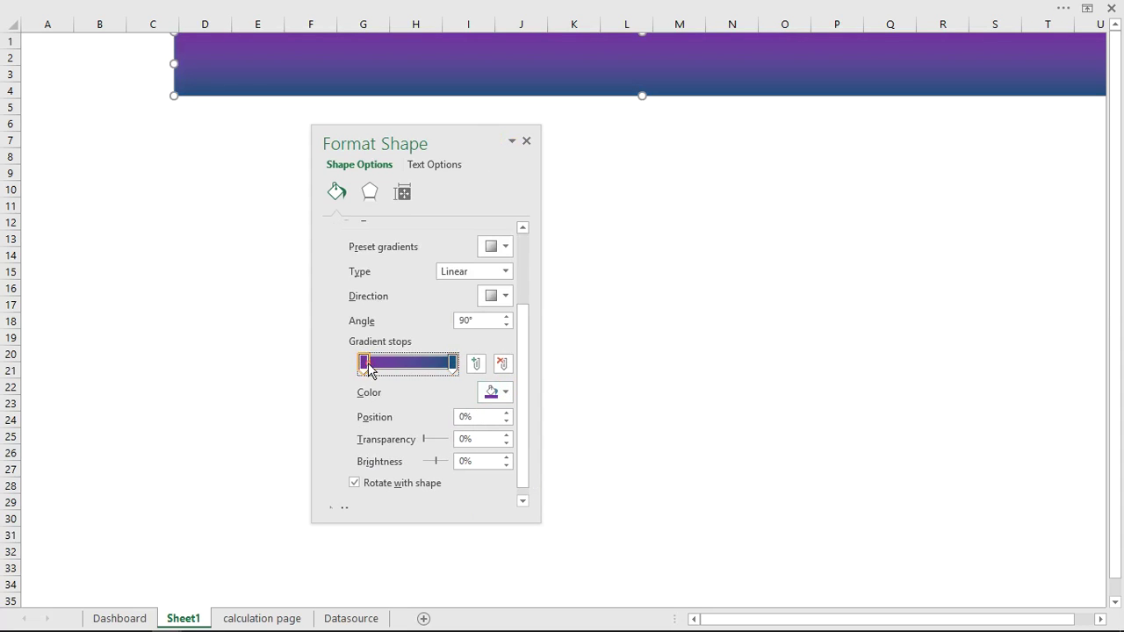
click(502, 393)
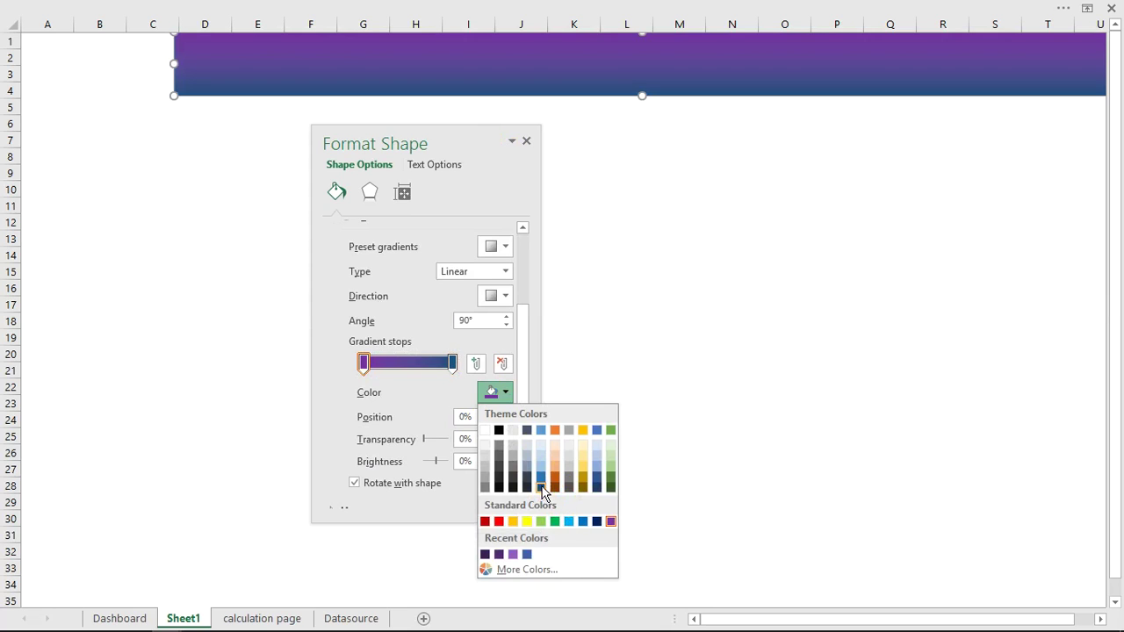
click(541, 489)
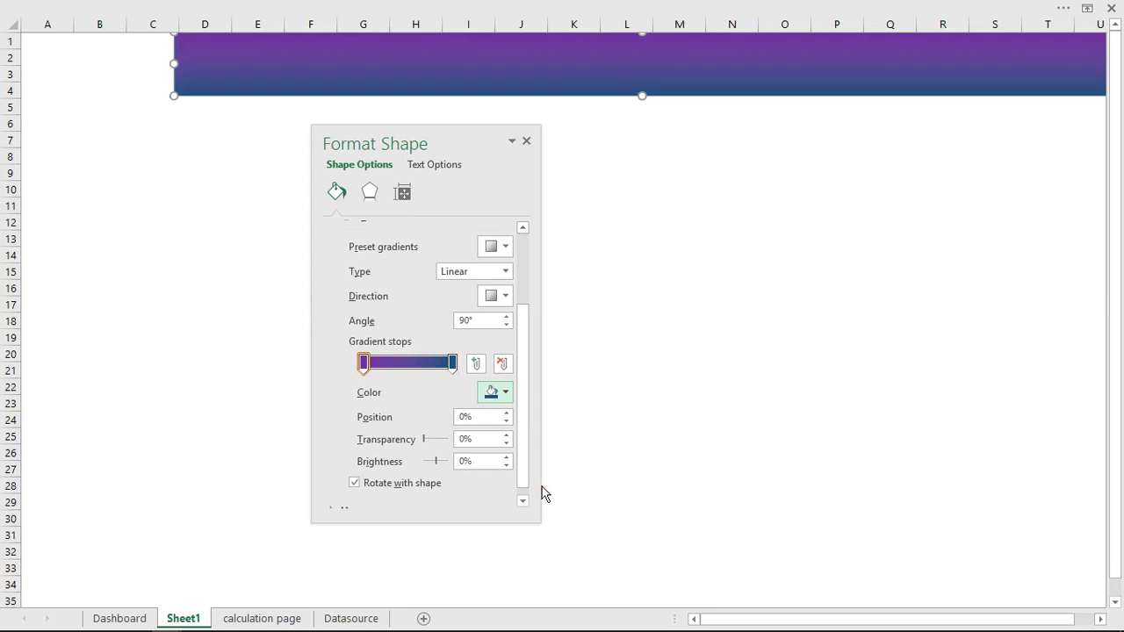
click(364, 365)
drag(429, 466, 434, 468)
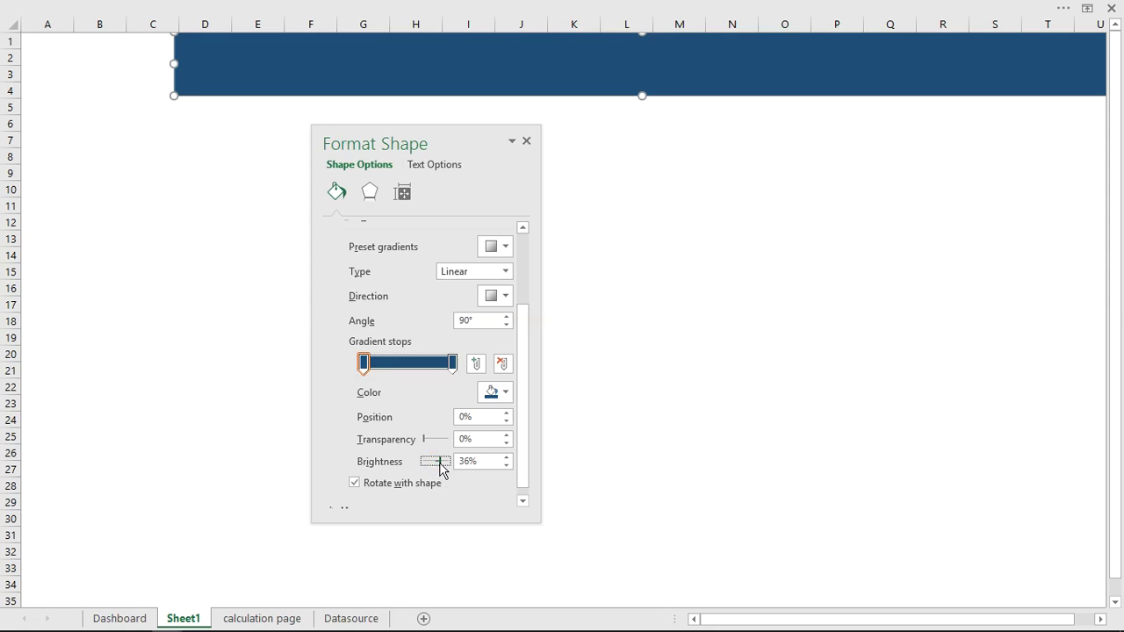
click(440, 463)
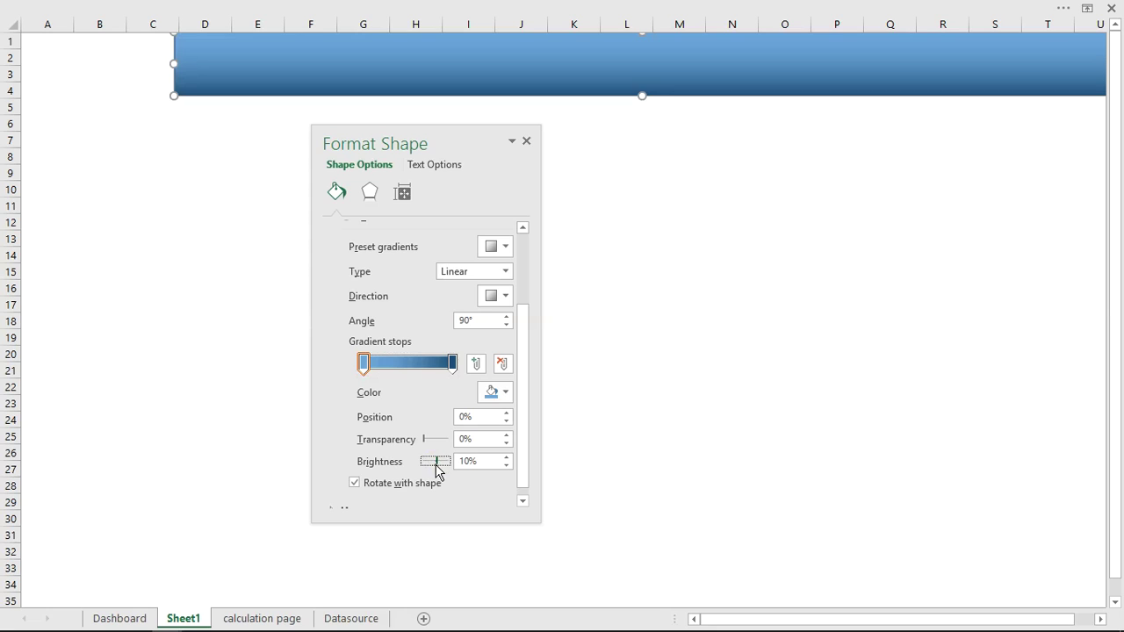
Step: Set the header gradient's linear direction to diagonal, from top left to bottom right at 45°
click(506, 297)
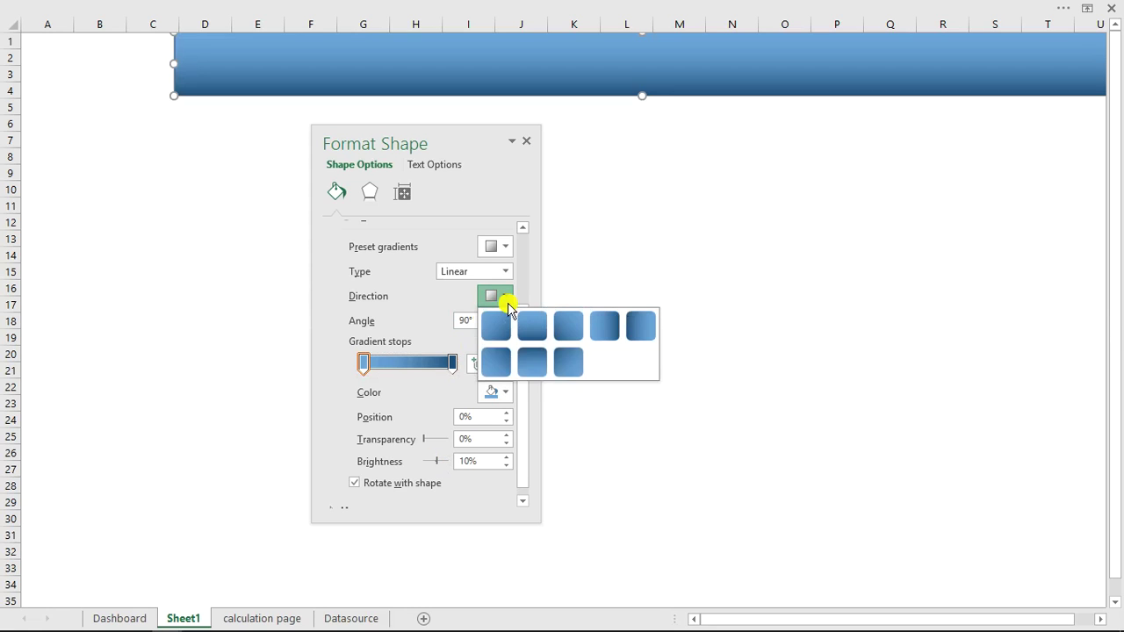
click(496, 327)
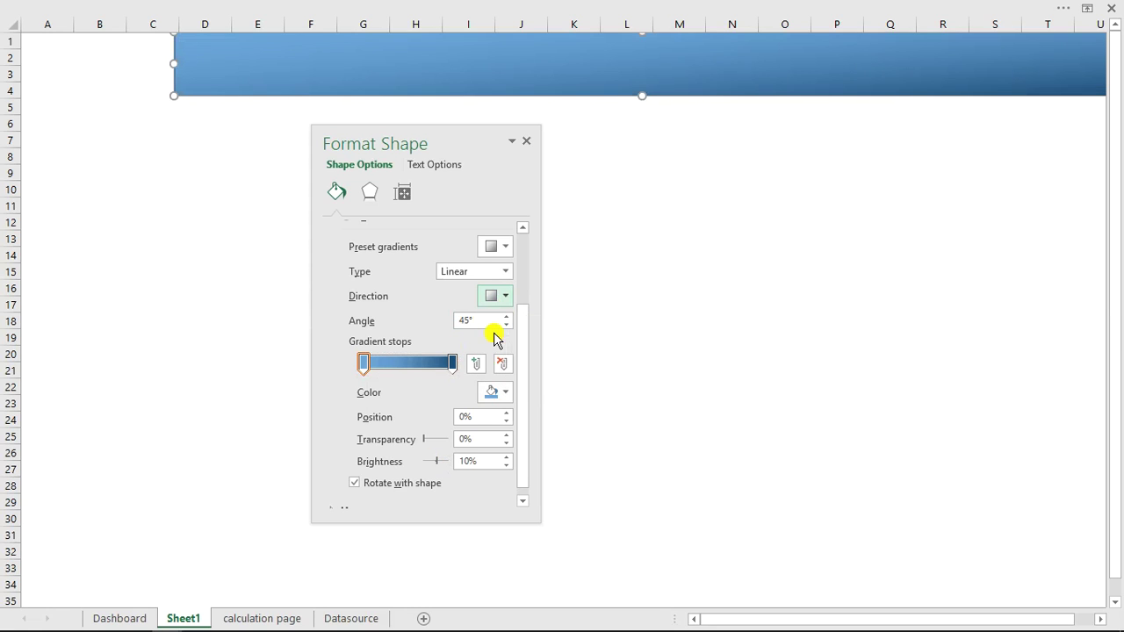
click(665, 193)
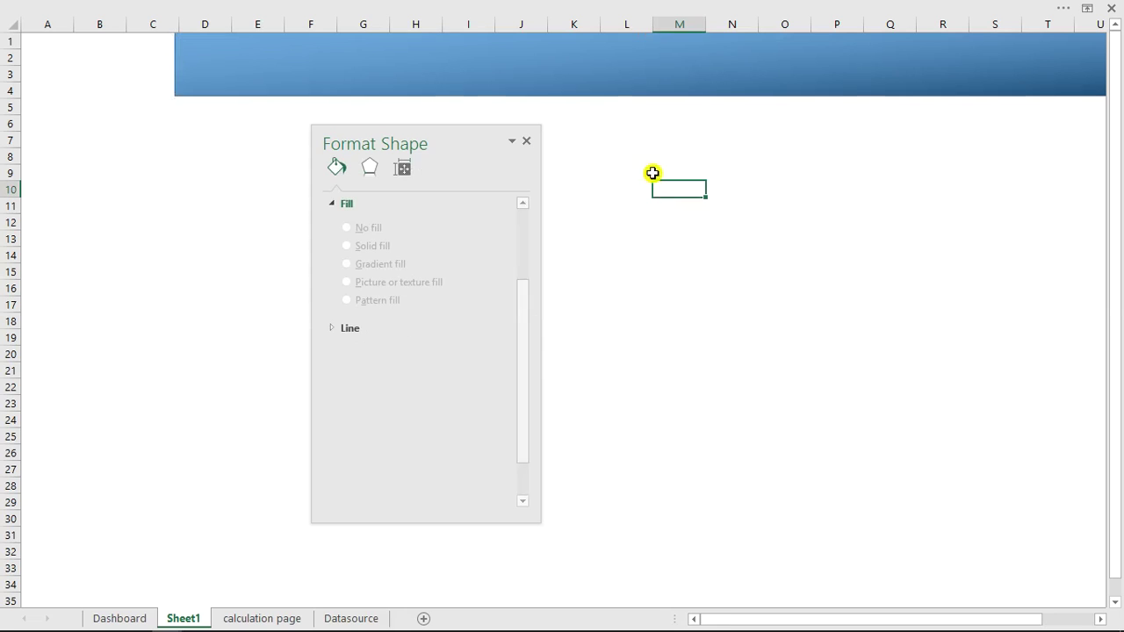
Step: Remove the outline from the header rectangle by setting its line to No line
click(515, 54)
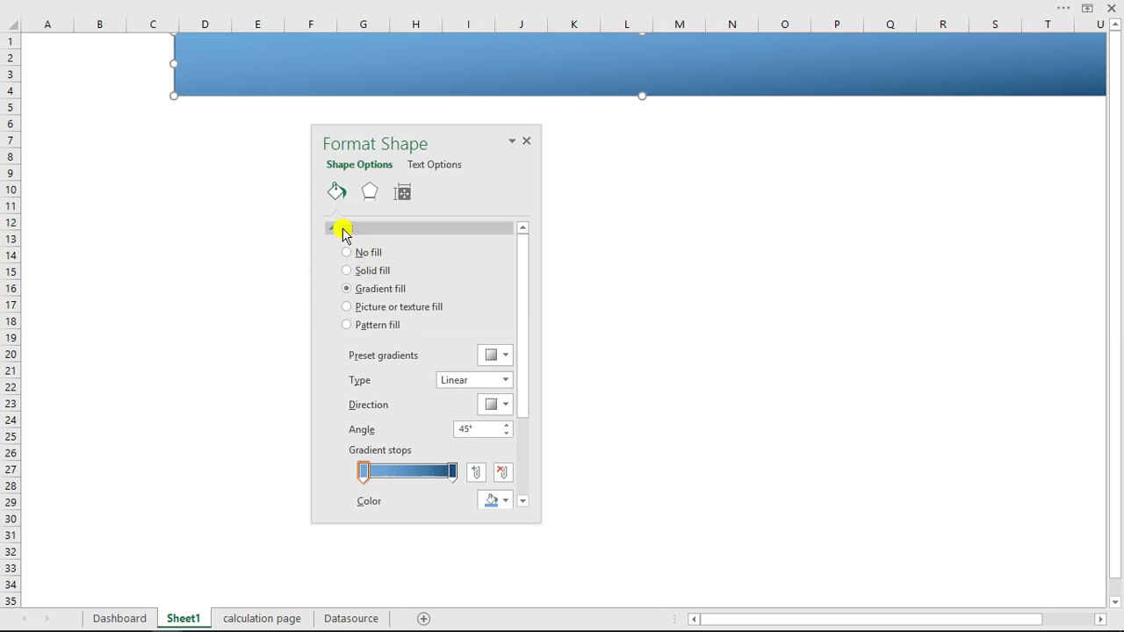
click(343, 226)
click(348, 250)
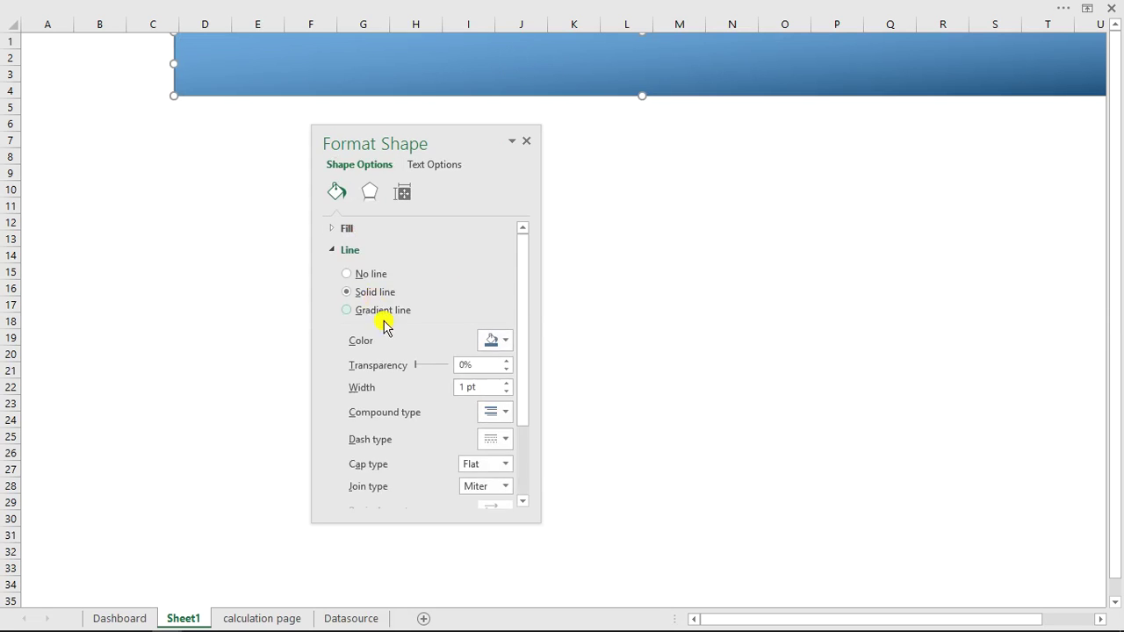
click(349, 274)
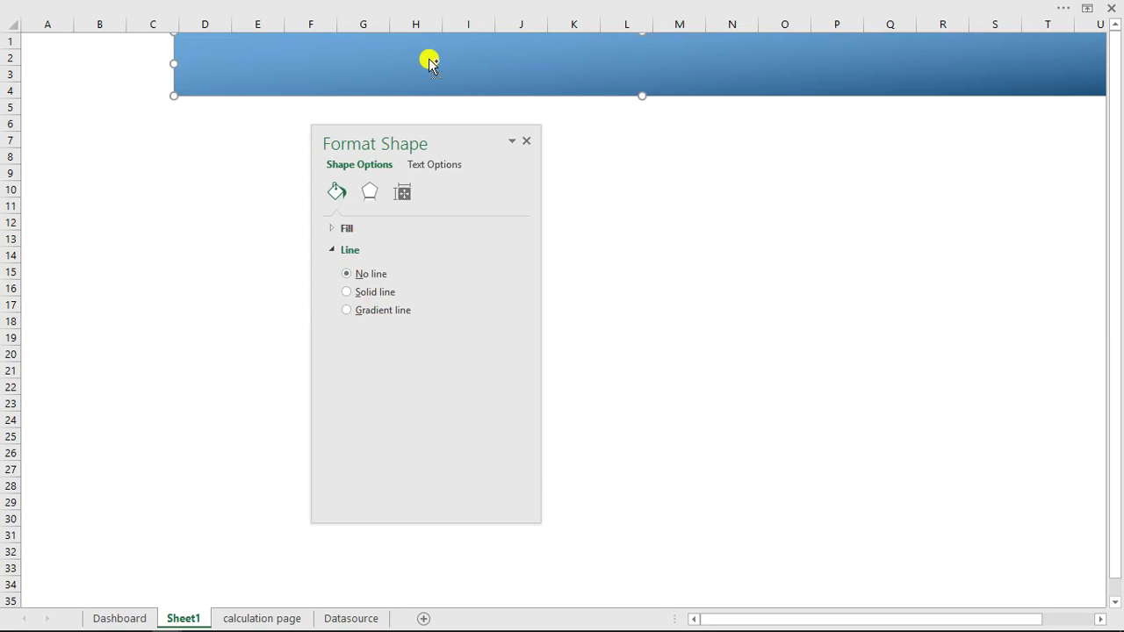
Step: Duplicate the header rectangle and fit the copy into the sheet's top-left corner over columns A to C, beside the original
key(ctrl+d)
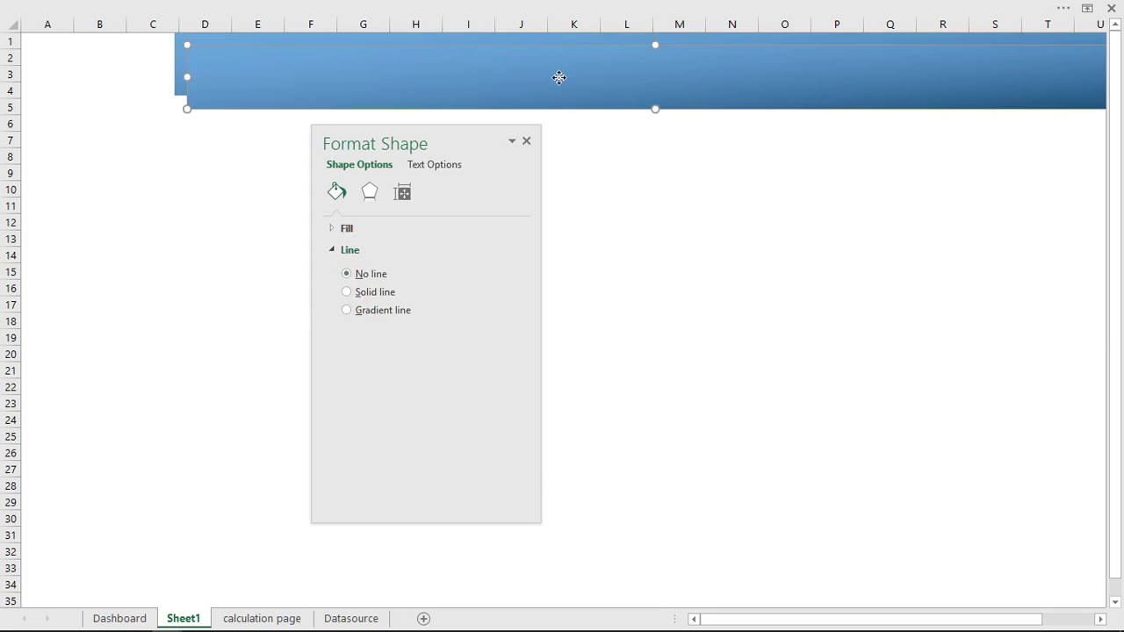
drag(559, 78, 295, 51)
drag(957, 63, 174, 75)
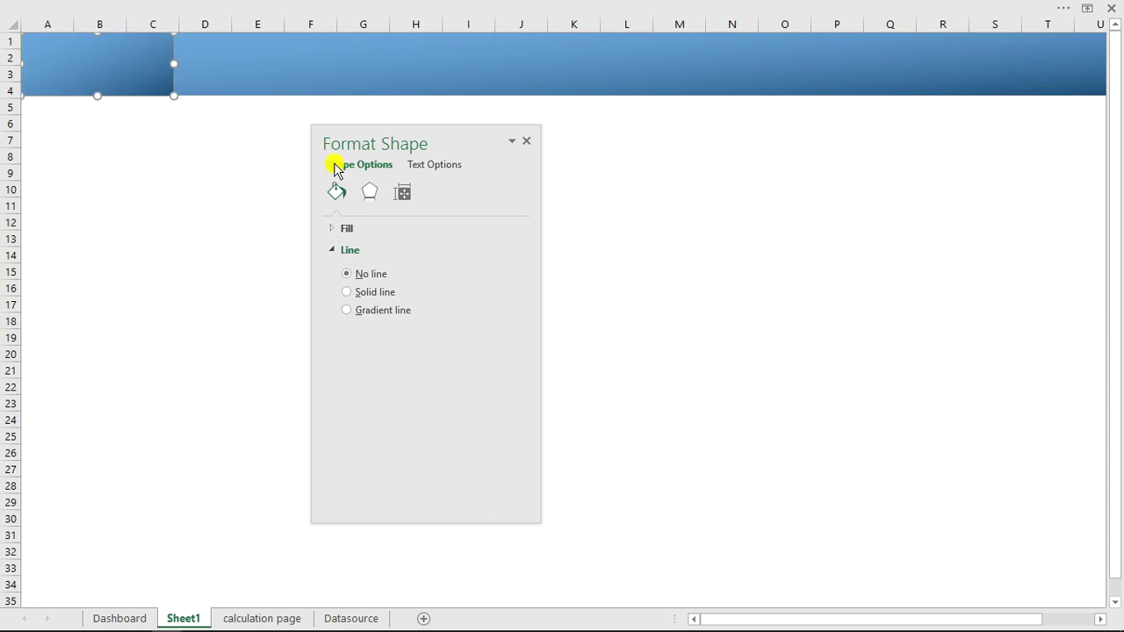
Step: Set the brightness of the first gradient stop in the corner rectangle over columns A to C to -26%
click(346, 251)
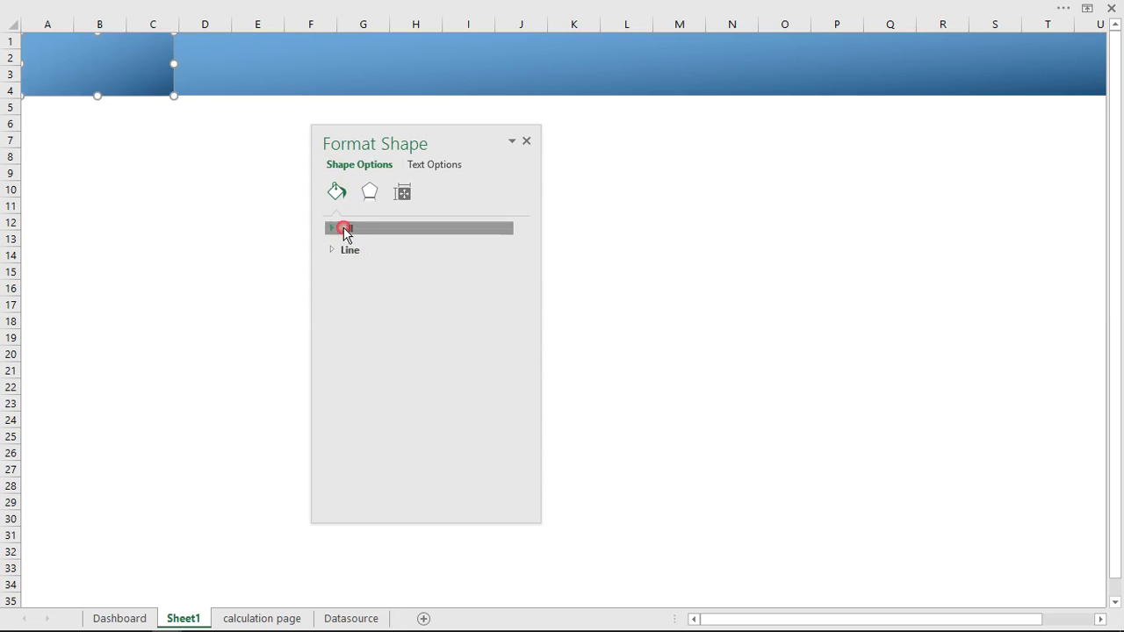
click(344, 230)
click(364, 473)
drag(521, 384, 493, 495)
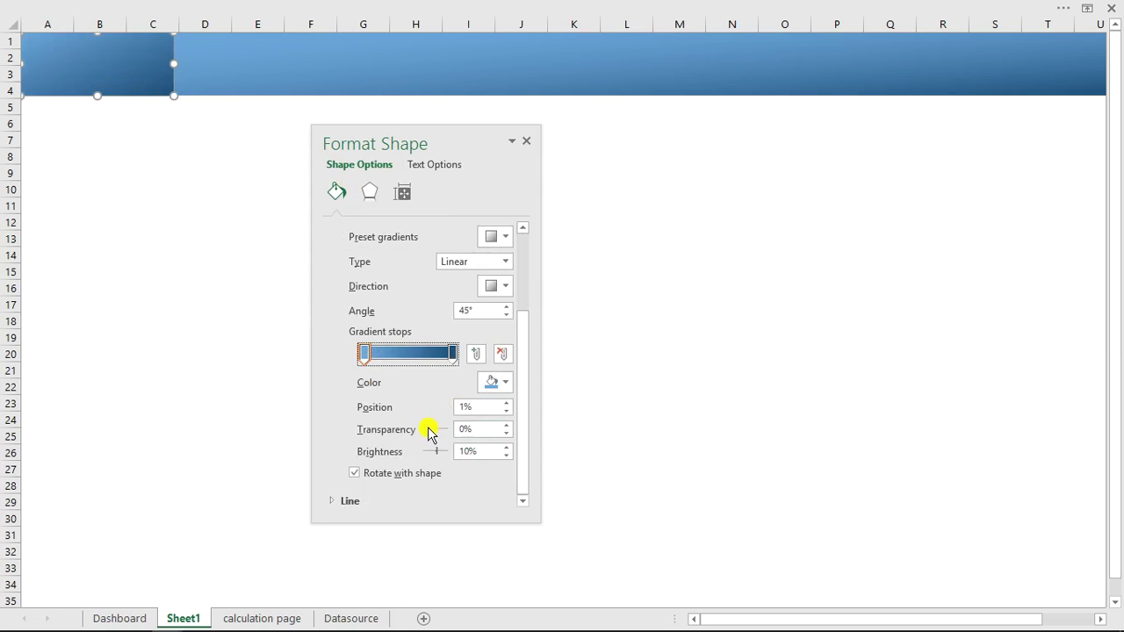
drag(423, 430, 379, 430)
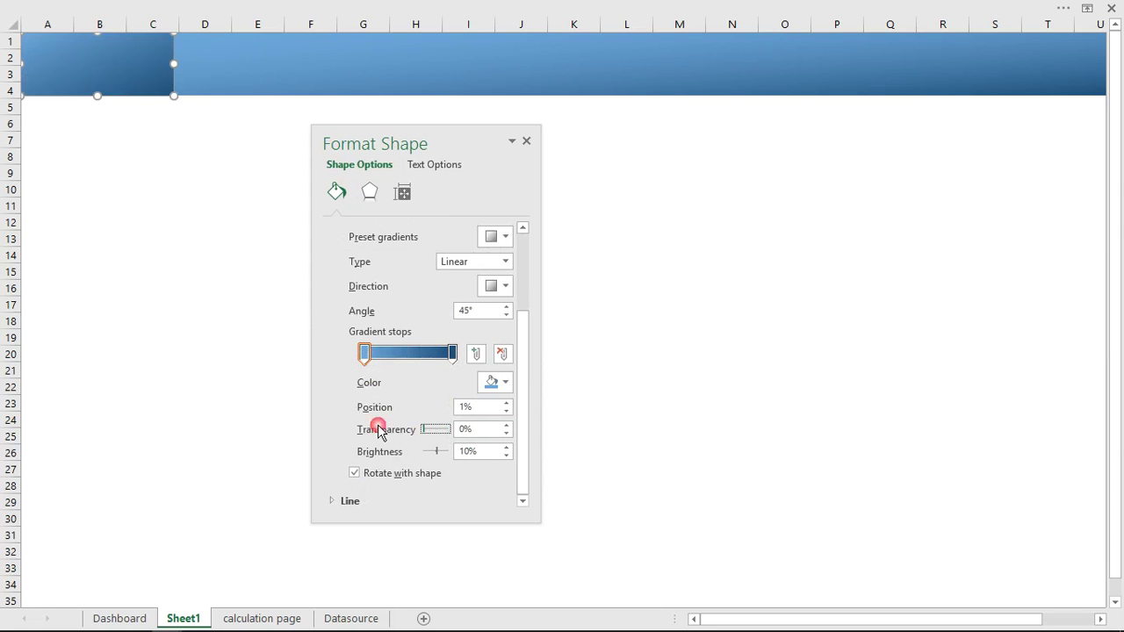
click(434, 453)
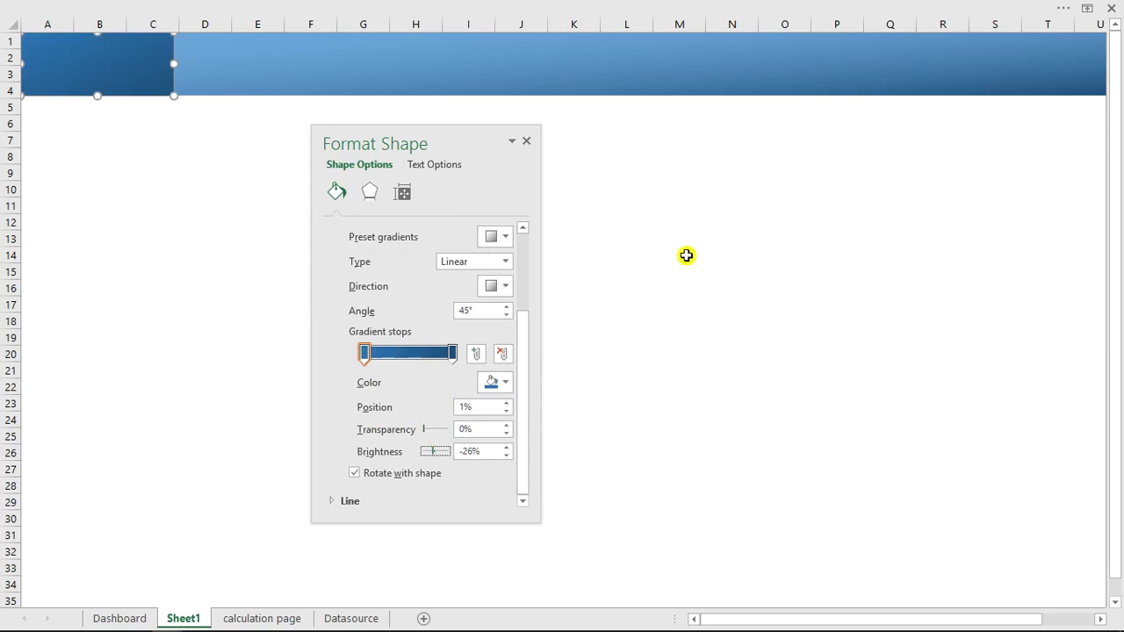
drag(473, 137, 790, 150)
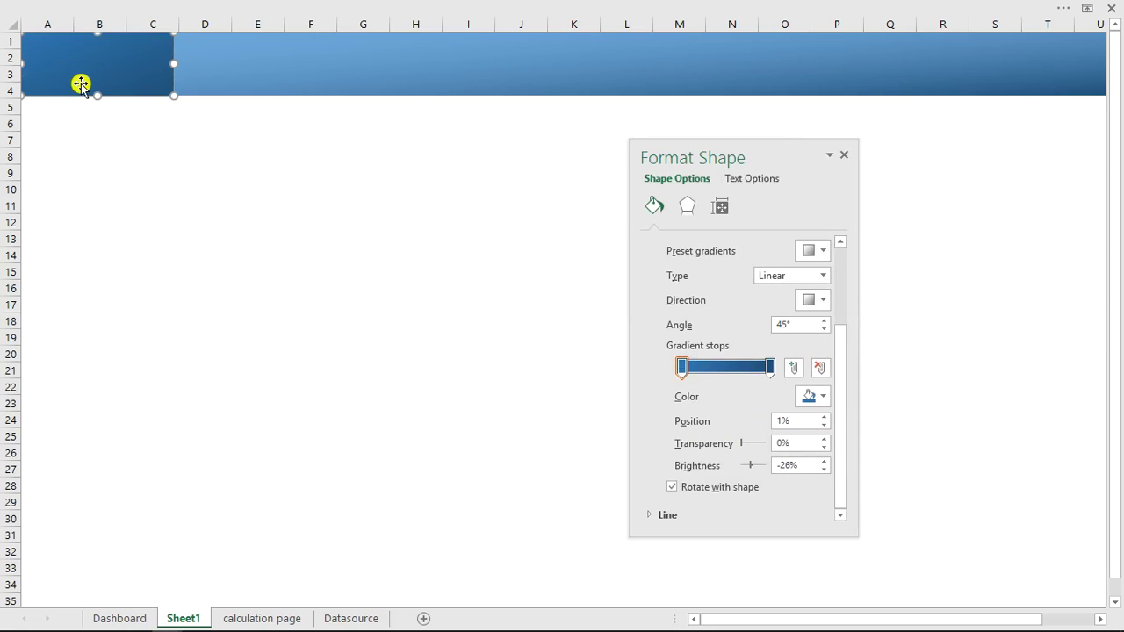
Step: Duplicate the corner rectangle and stretch the copy down columns A to C from row 5 to row 35 as a sidebar
drag(87, 63, 86, 109)
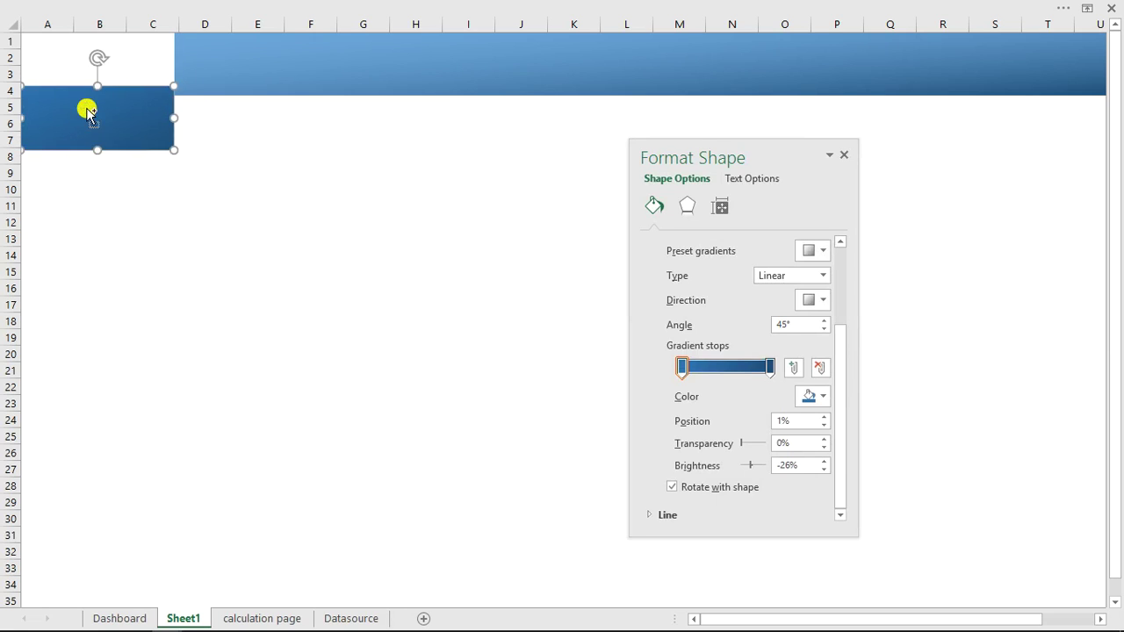
key(ctrl+z)
key(ctrl+d)
drag(104, 82, 71, 627)
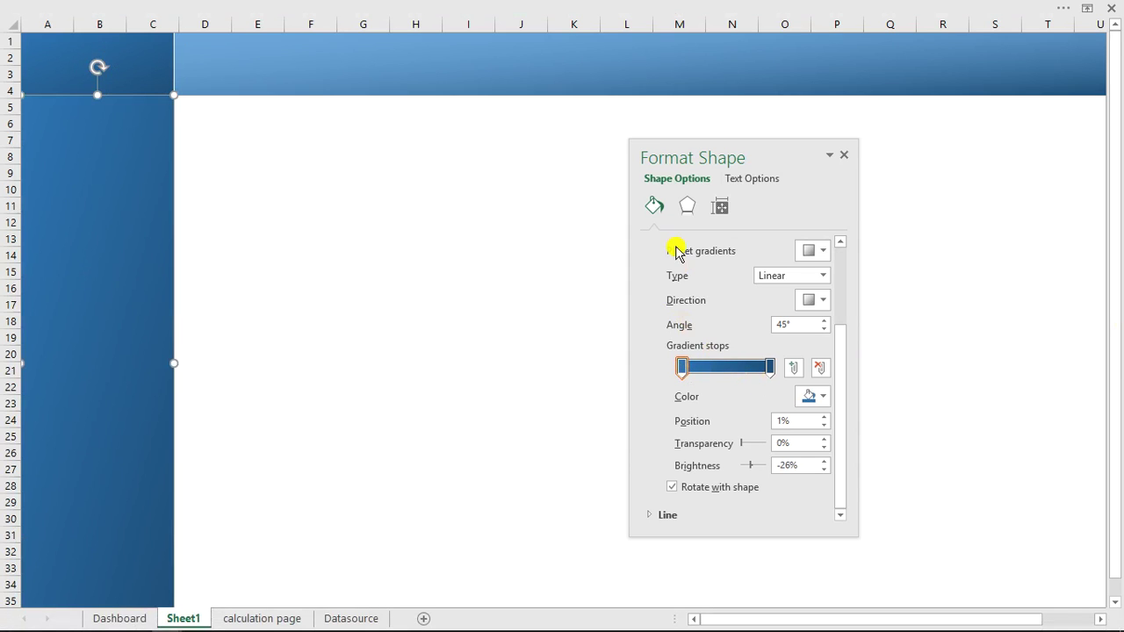
Step: Change the sidebar's fill to a solid fill in the standard purple
scroll(701, 307, up, 3)
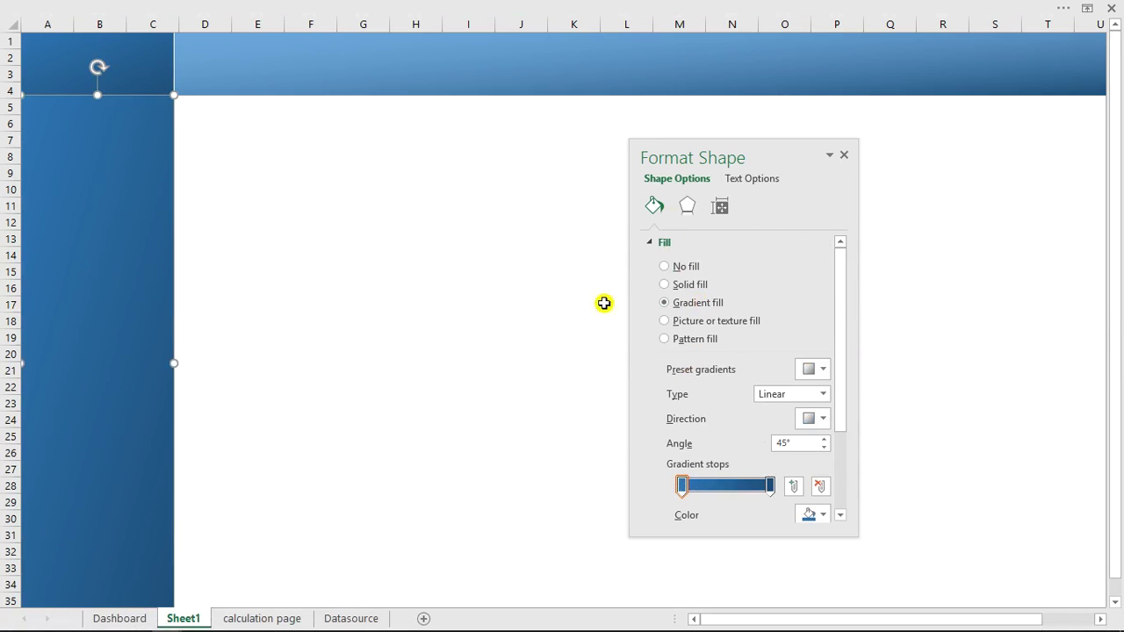
click(676, 286)
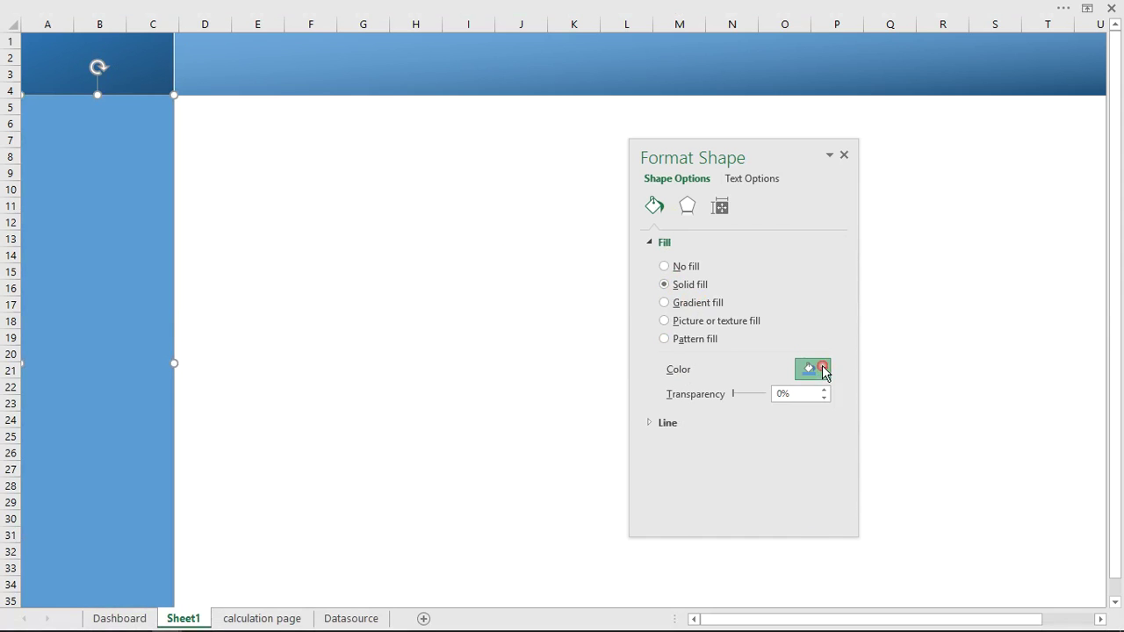
click(820, 369)
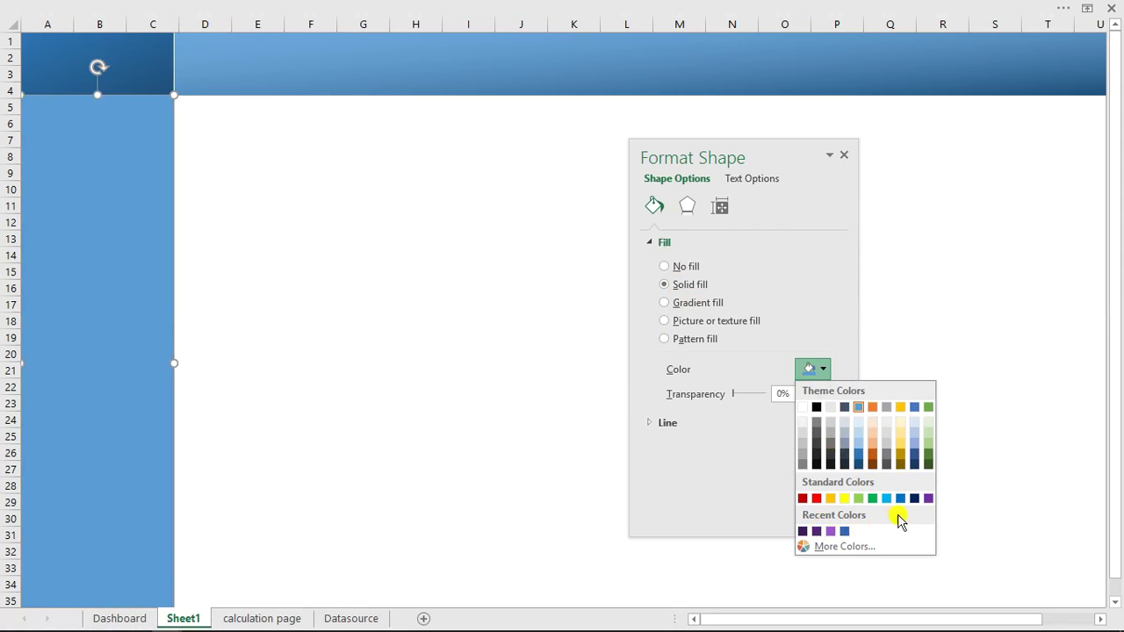
click(928, 499)
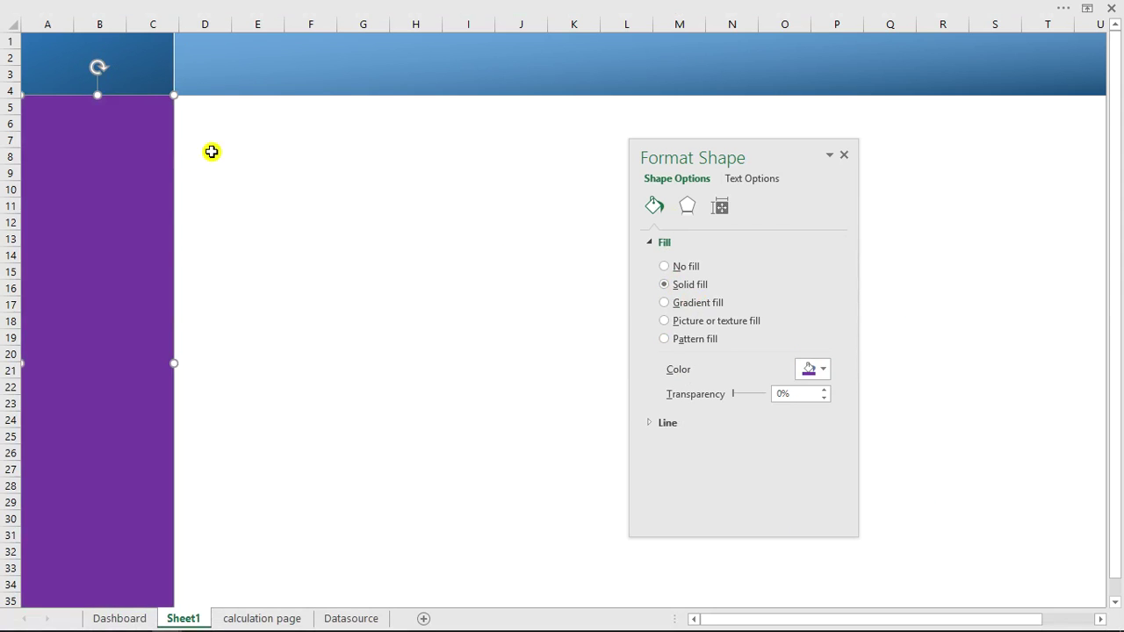
click(253, 174)
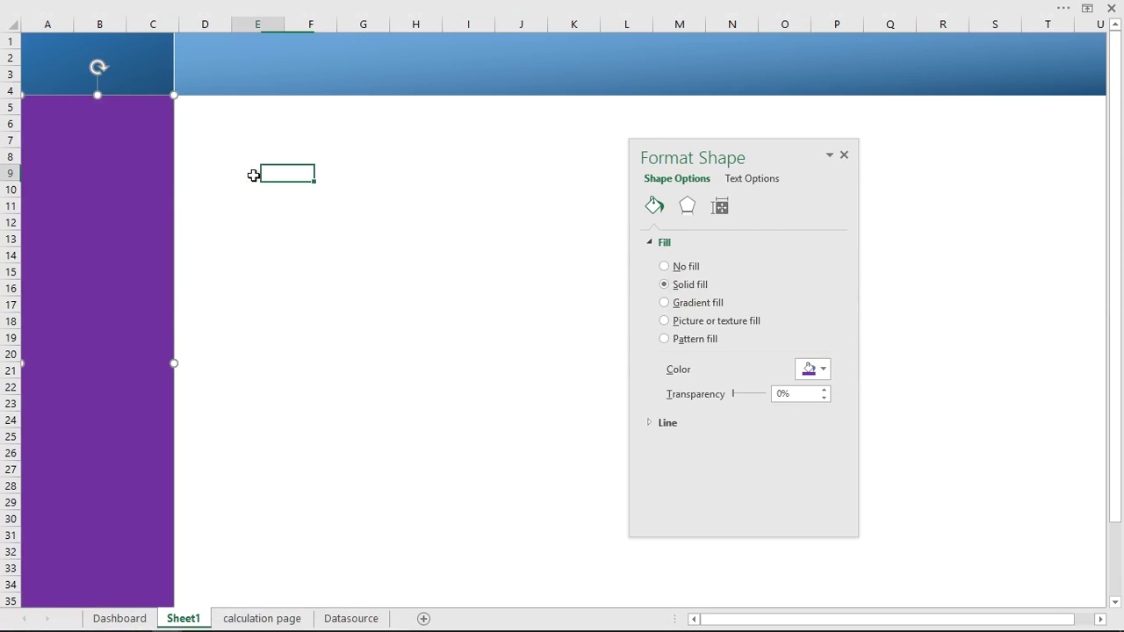
Step: Duplicate the sidebar, place the copy against its inner edge below the header, and widen it to cover columns D to X
click(137, 168)
drag(123, 179, 260, 171)
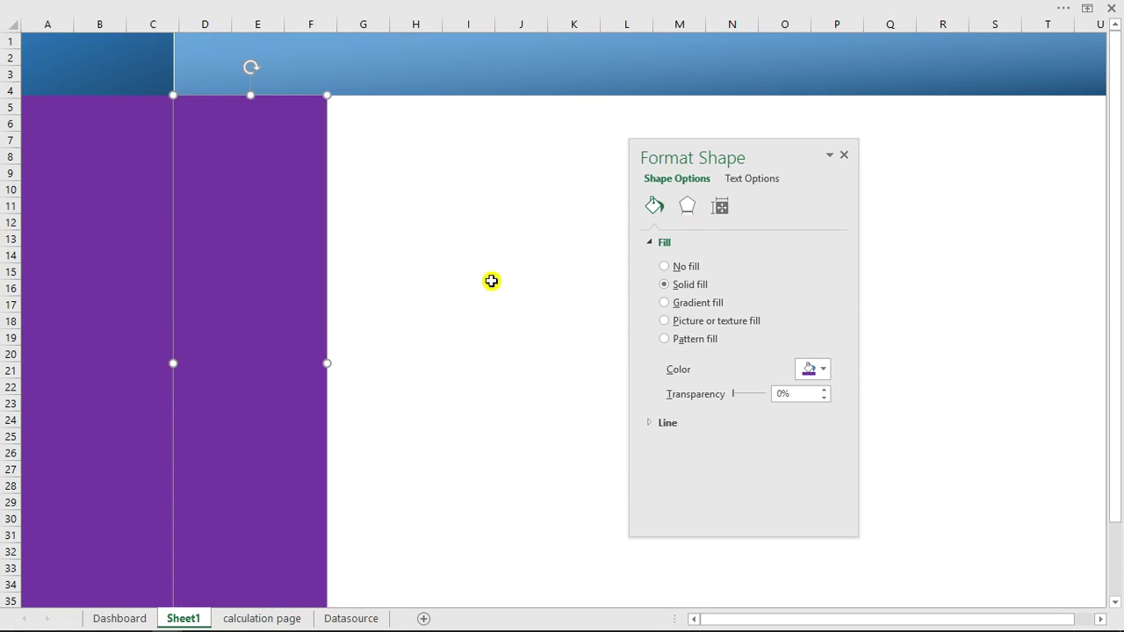
drag(327, 366, 1032, 421)
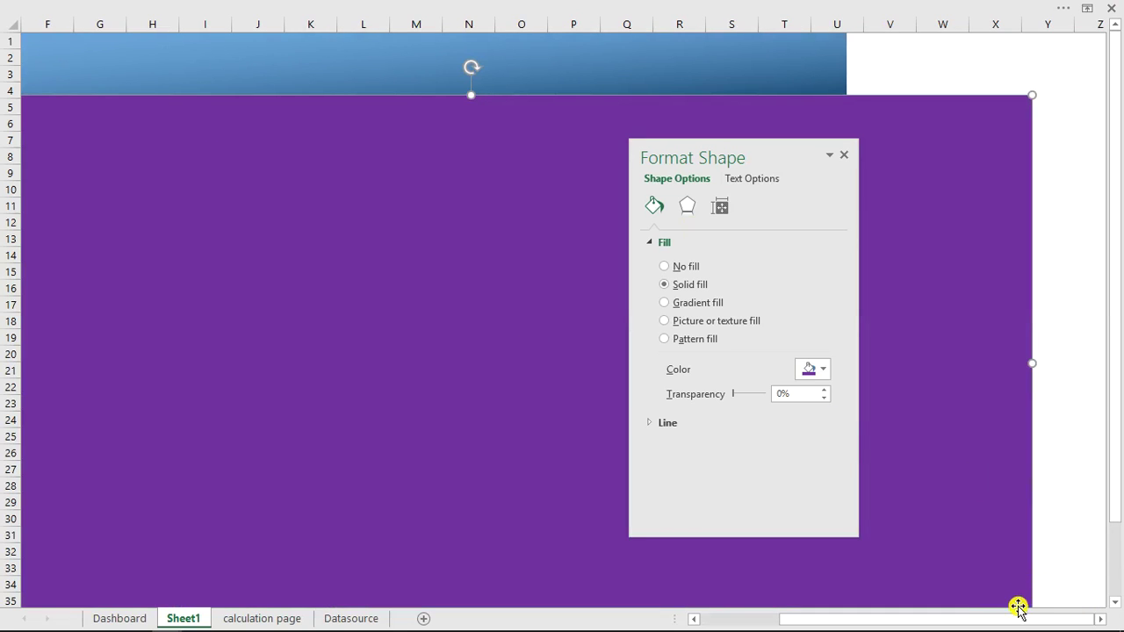
drag(1013, 623, 752, 620)
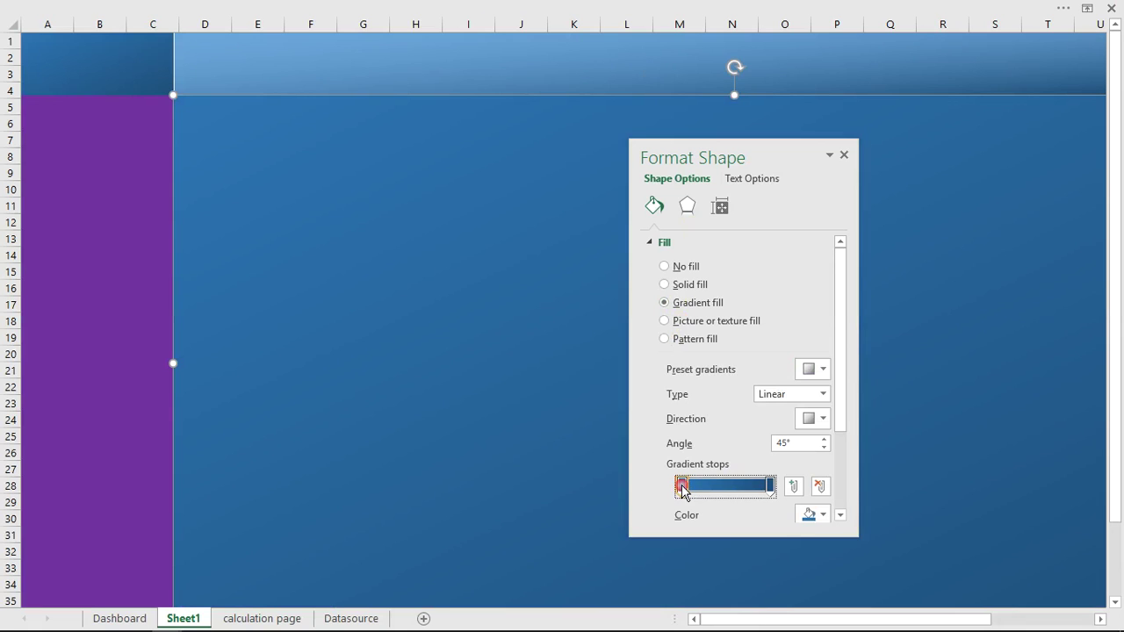
Step: Give the main background a linear gradient fill with a standard purple first stop and the diagonal direction from bottom right to top left at 225°
drag(840, 363, 840, 447)
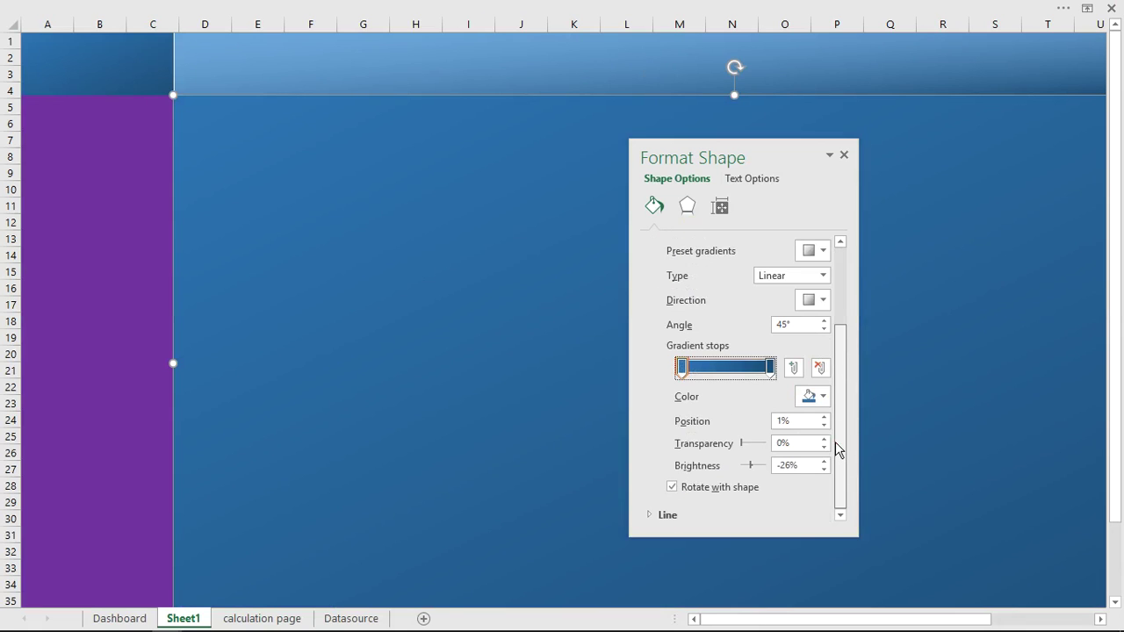
click(824, 397)
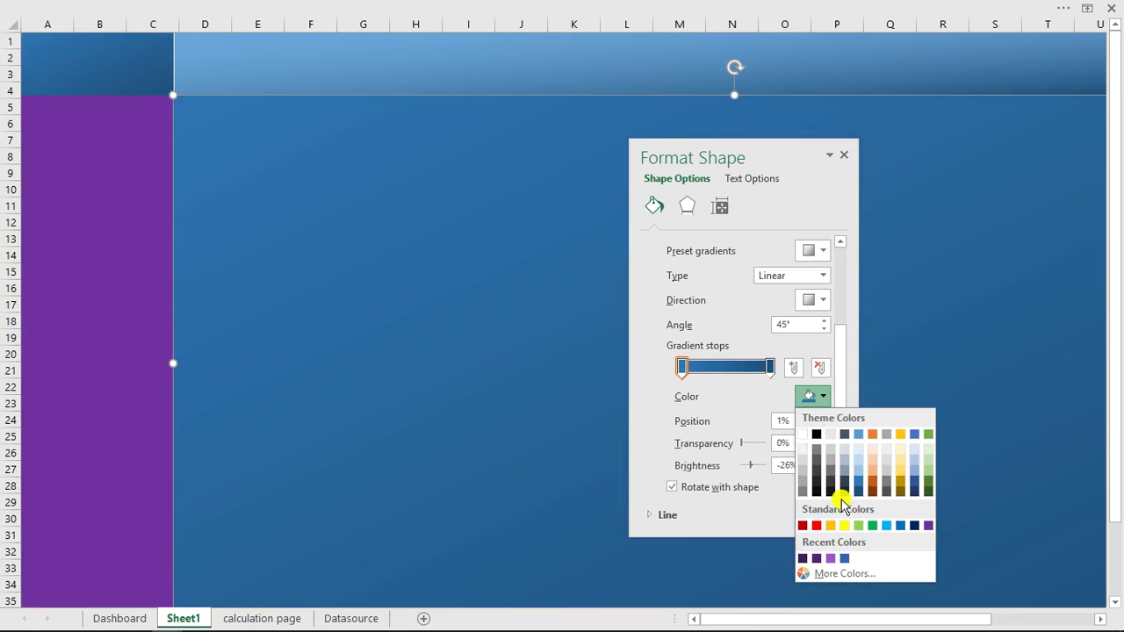
click(930, 525)
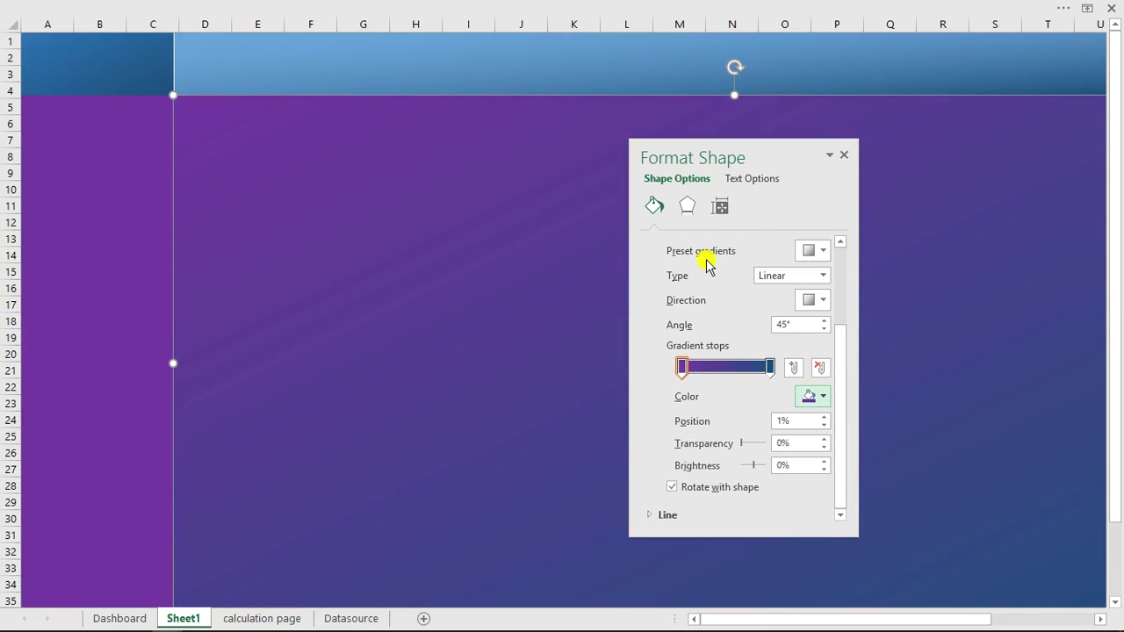
click(826, 302)
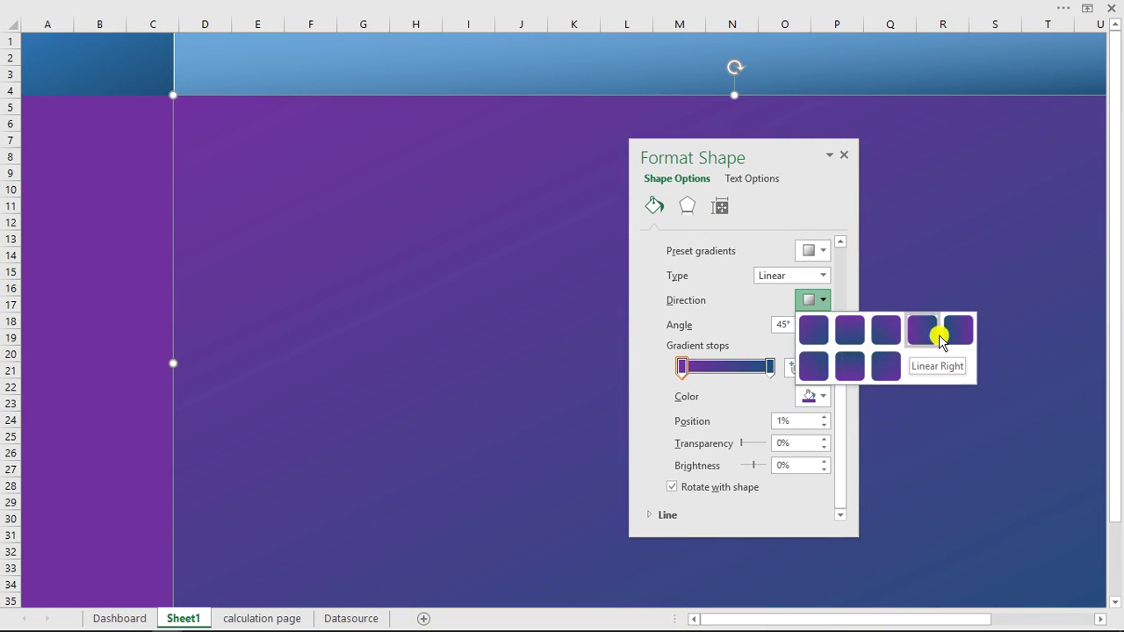
click(883, 370)
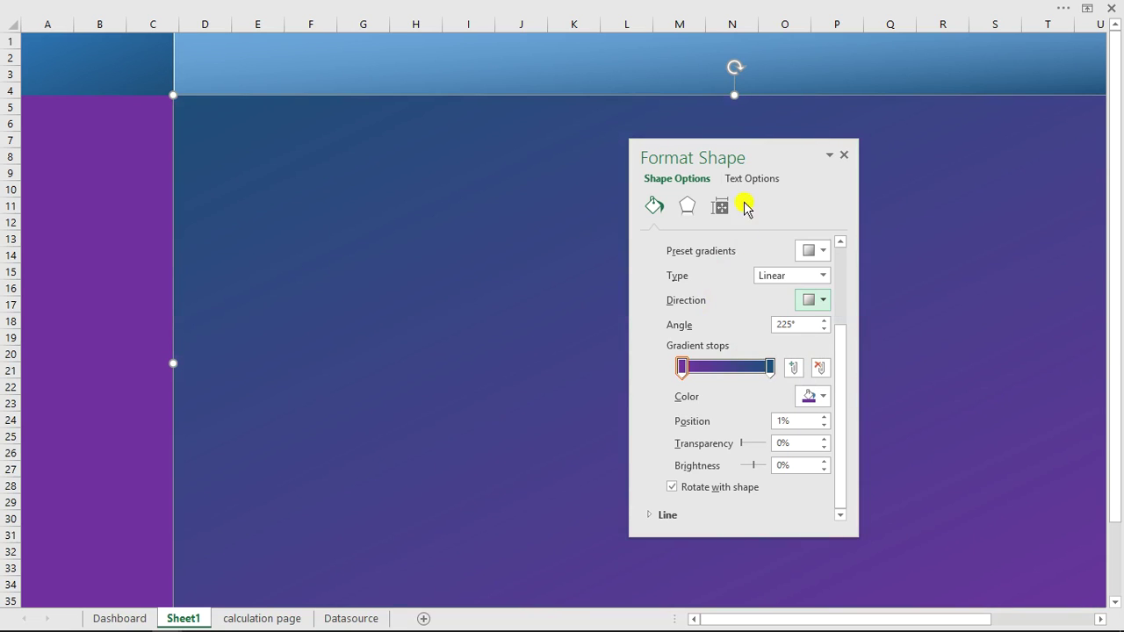
drag(770, 159, 660, 268)
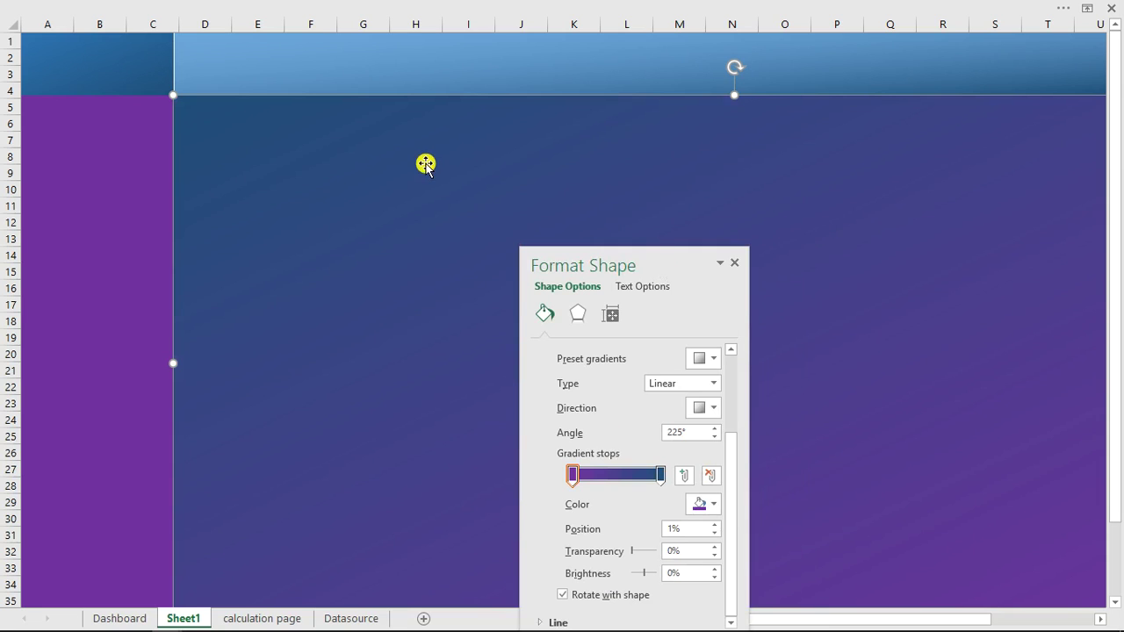
key(ctrl+d)
drag(484, 198, 376, 204)
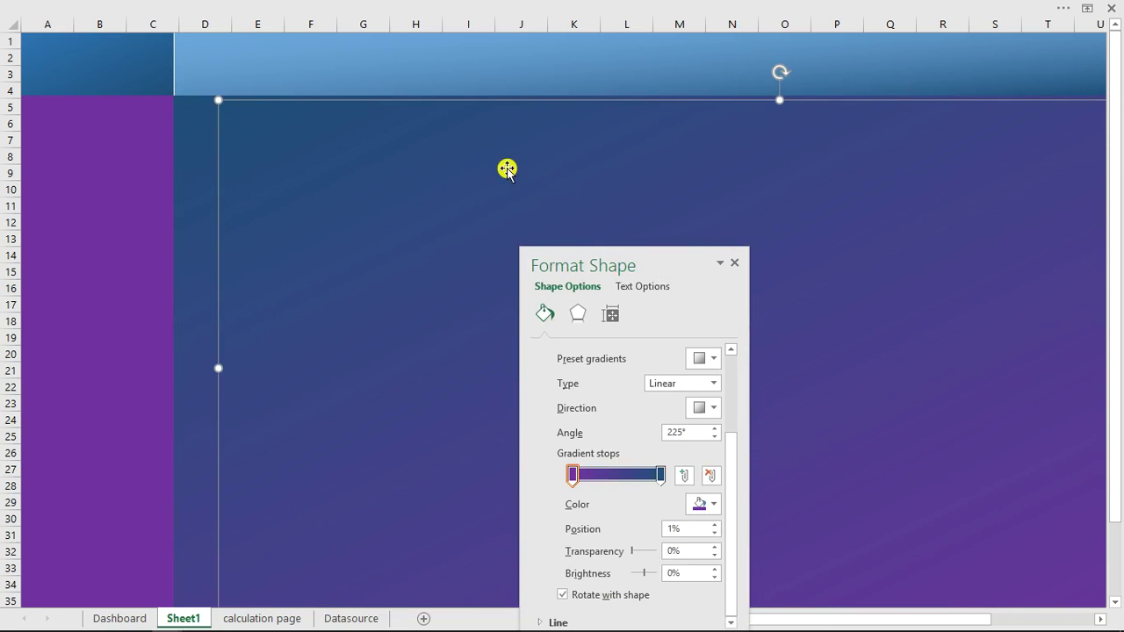
drag(219, 100, 407, 238)
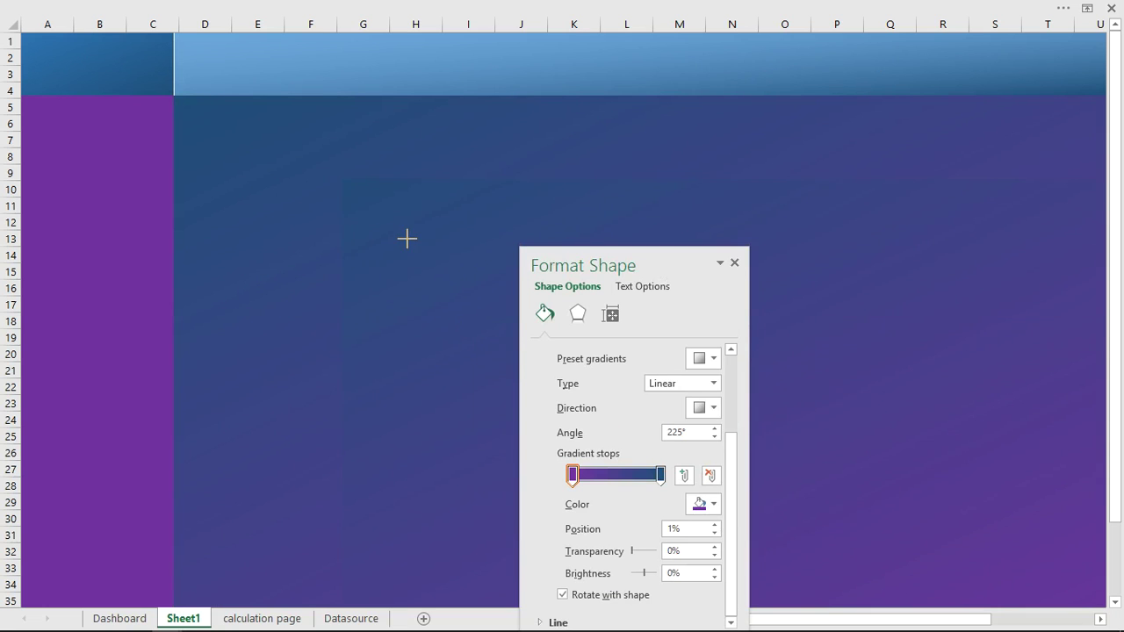
drag(471, 318, 772, 277)
drag(942, 349, 304, 160)
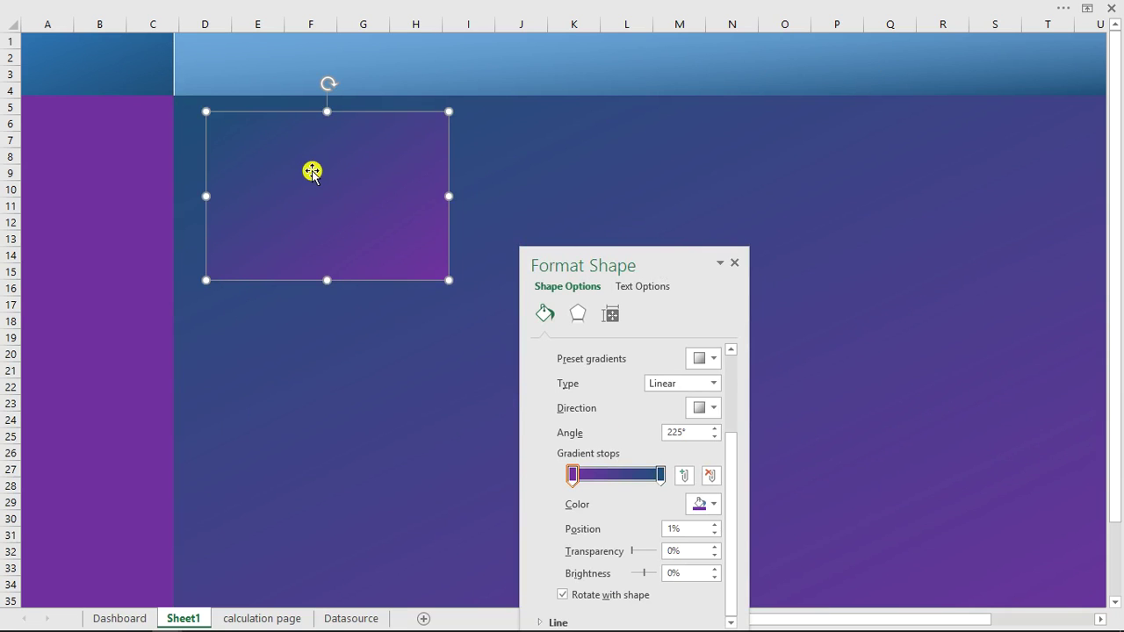
key(Delete)
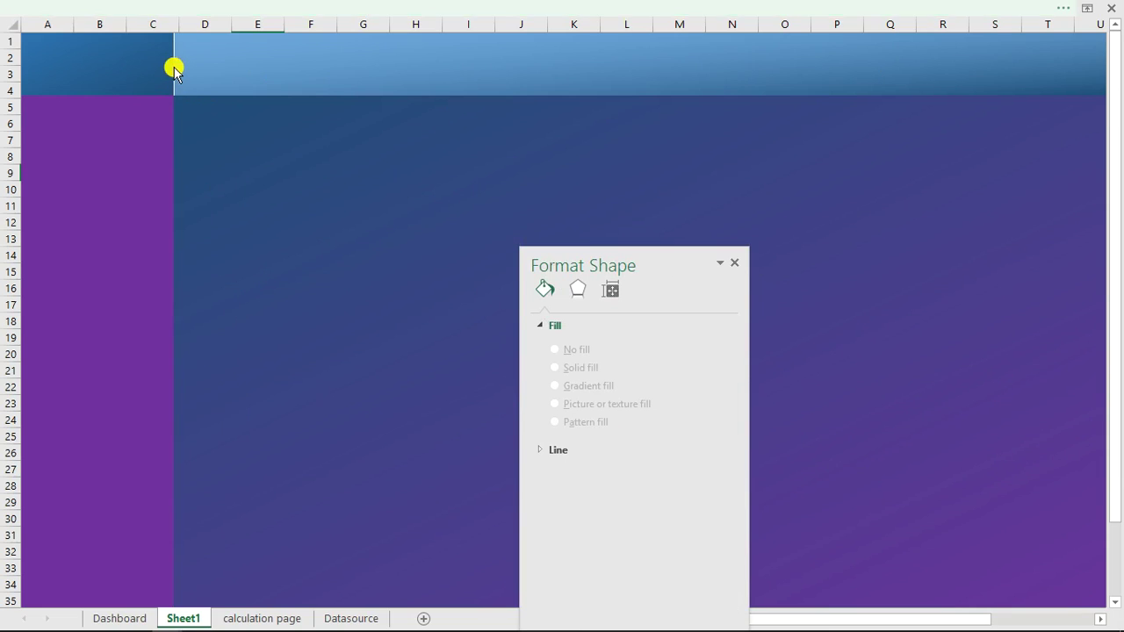
Step: Draw a gradient-filled rounded rectangle on the main background over about columns D to I and rows 6 to 15, with slightly rounded corners
click(174, 8)
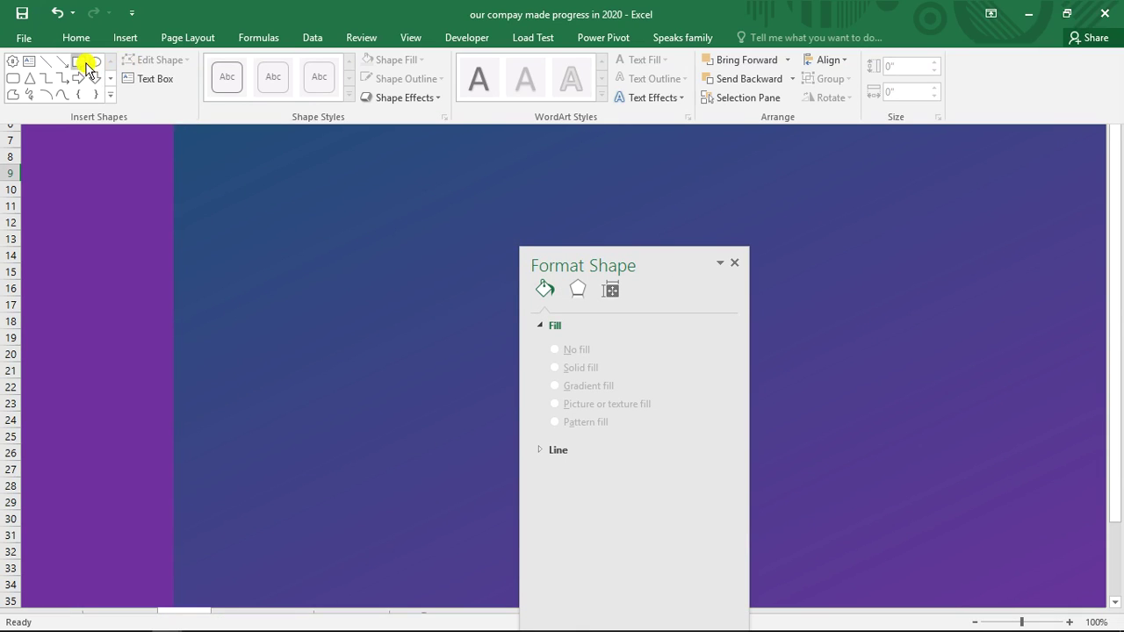
click(13, 77)
drag(235, 154, 473, 269)
drag(229, 129, 217, 124)
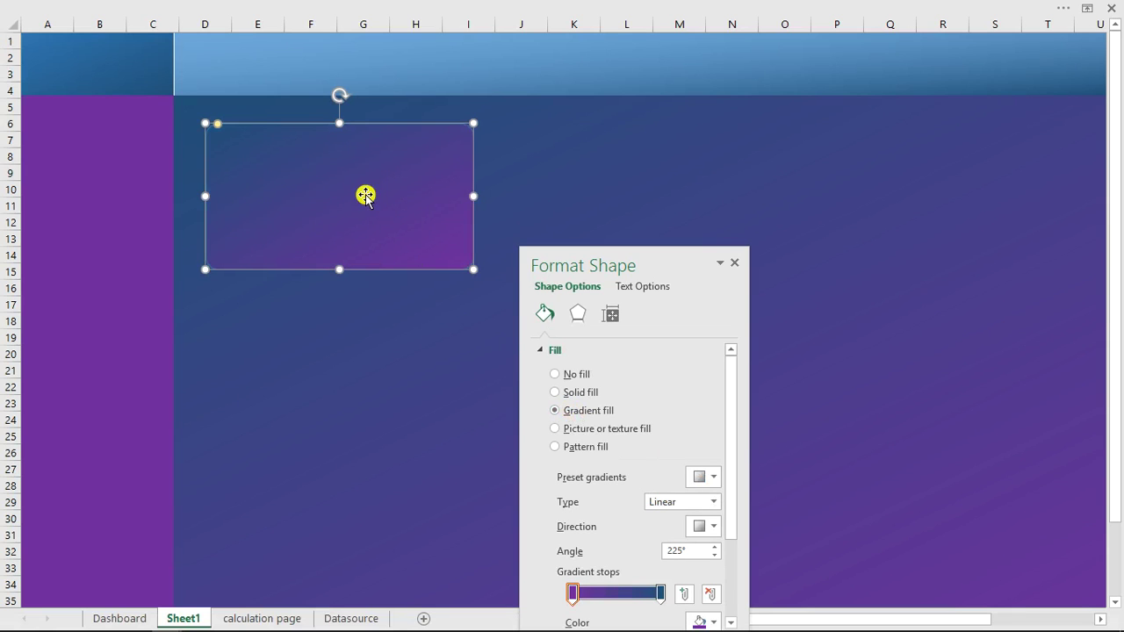
Step: Add a gradient stop near the blue end of the rounded panel's fill and set its outline to No line
drag(666, 272, 720, 192)
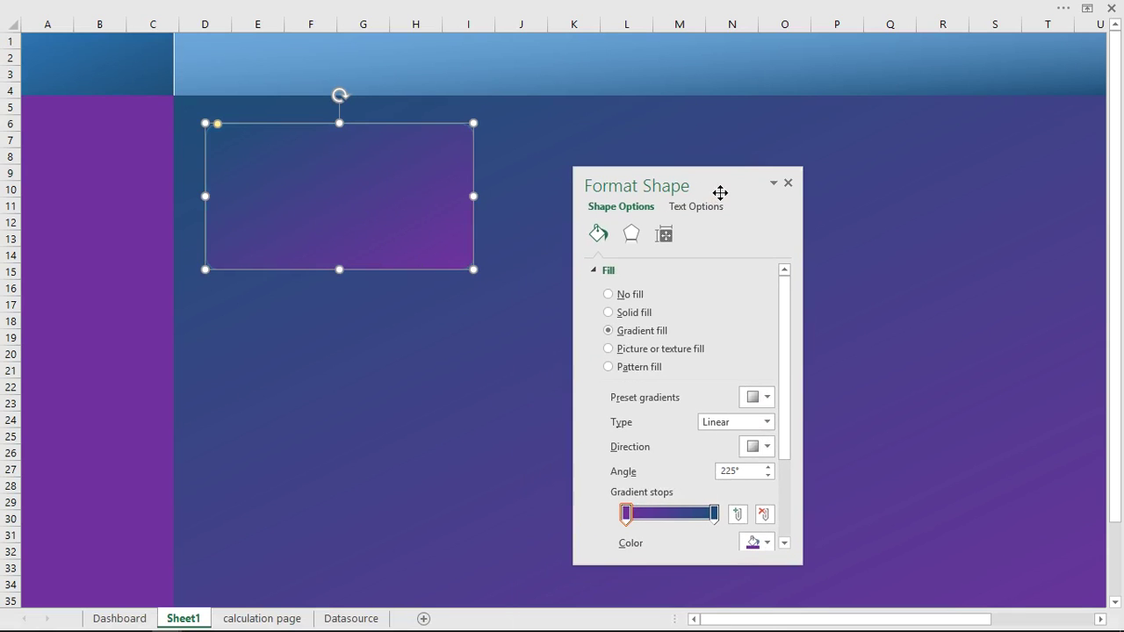
click(695, 517)
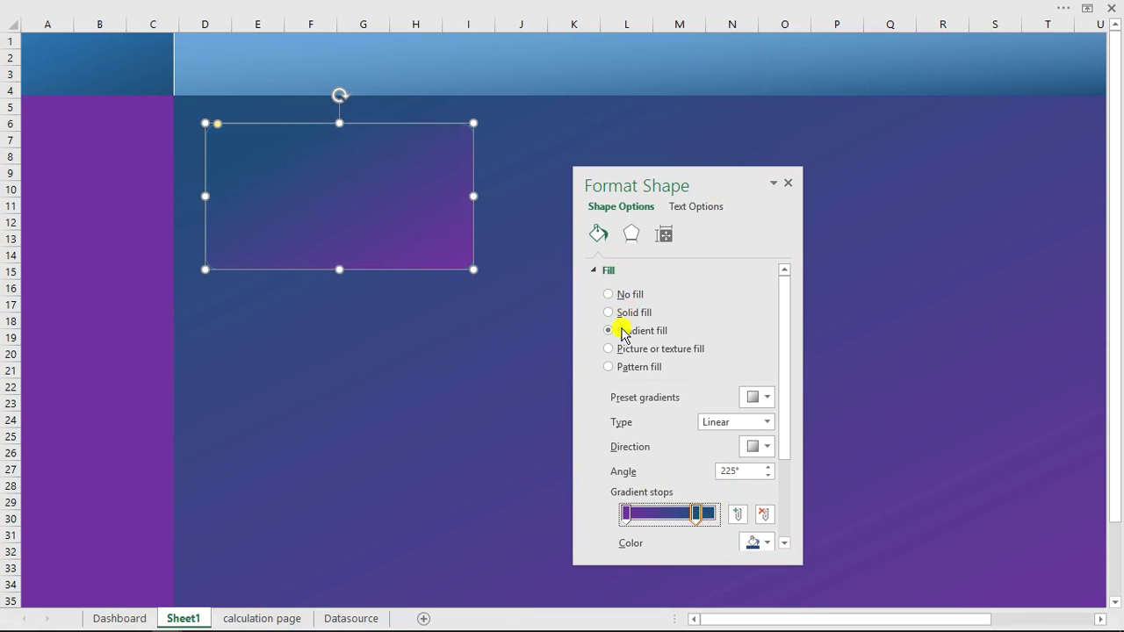
click(593, 270)
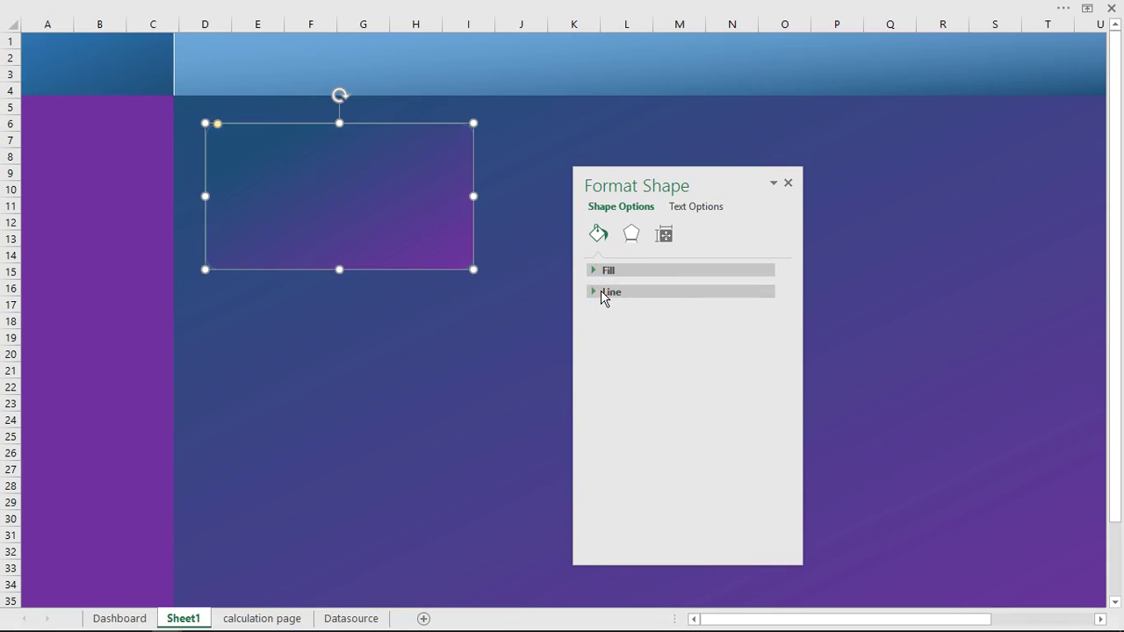
click(603, 293)
click(613, 317)
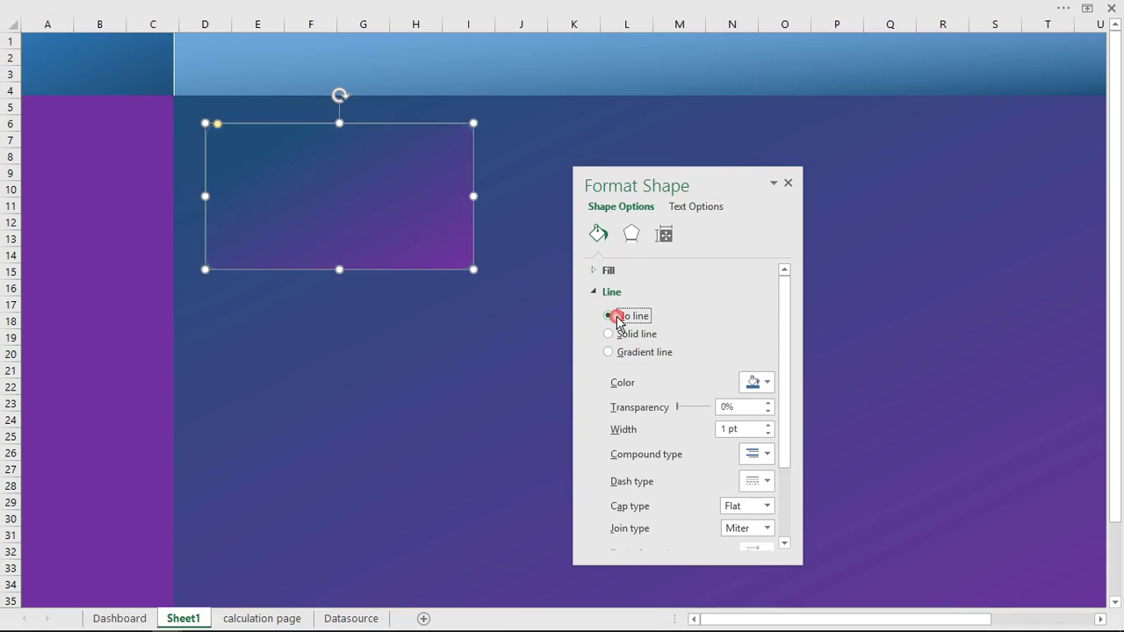
Step: Apply the outer Offset Center shadow to the rounded panel and shift it closer to the main background's upper-left corner, widening it slightly
click(632, 237)
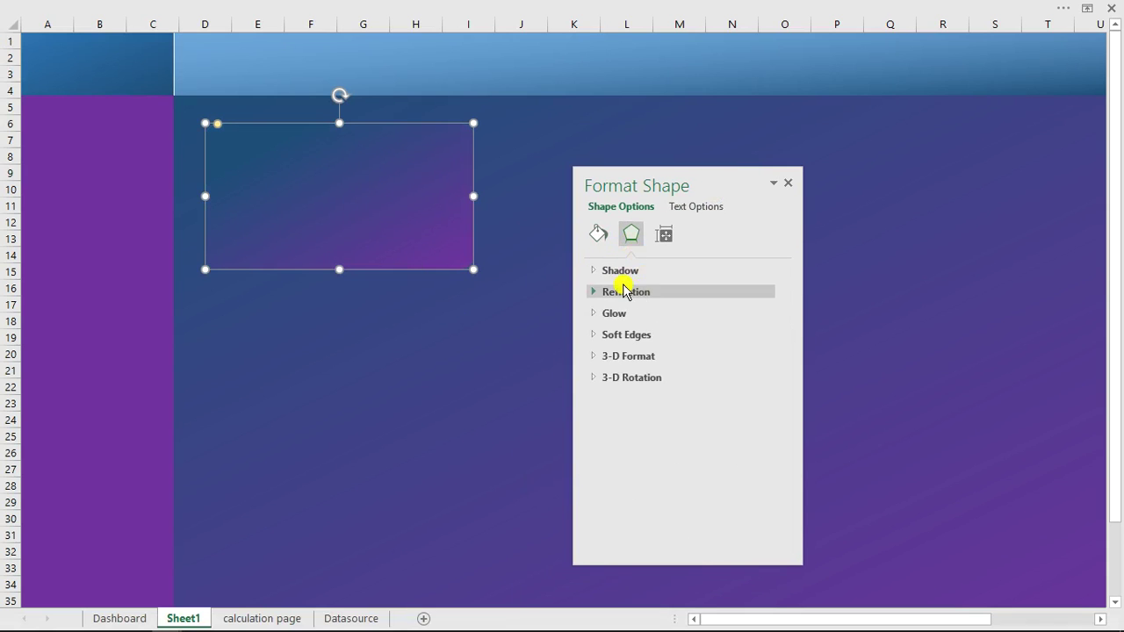
click(622, 271)
click(770, 302)
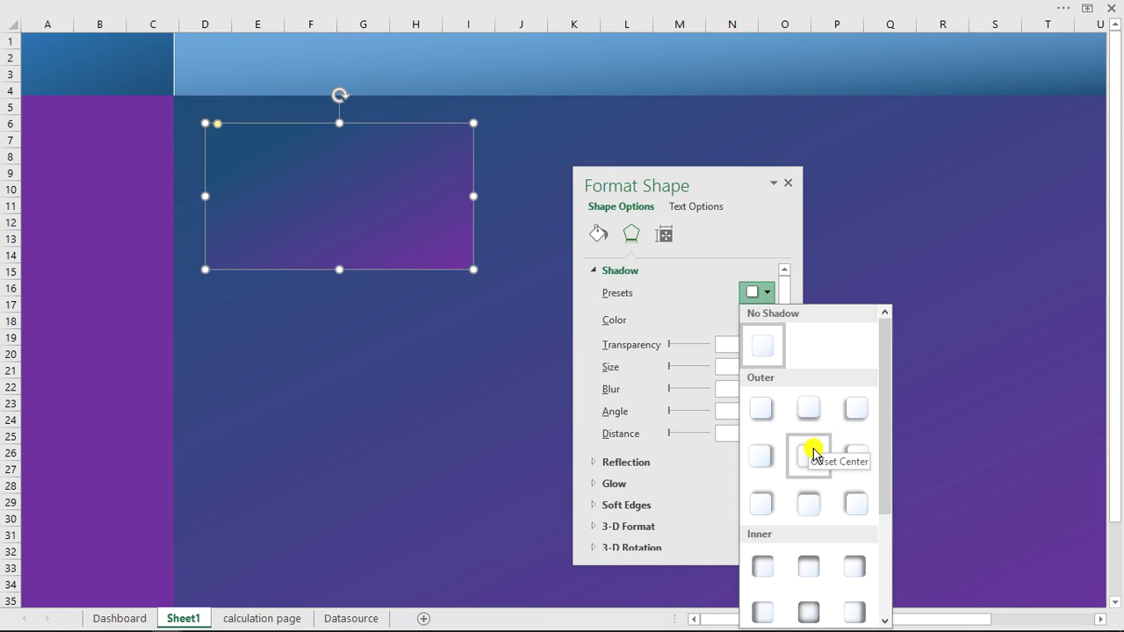
click(809, 454)
drag(384, 195, 375, 181)
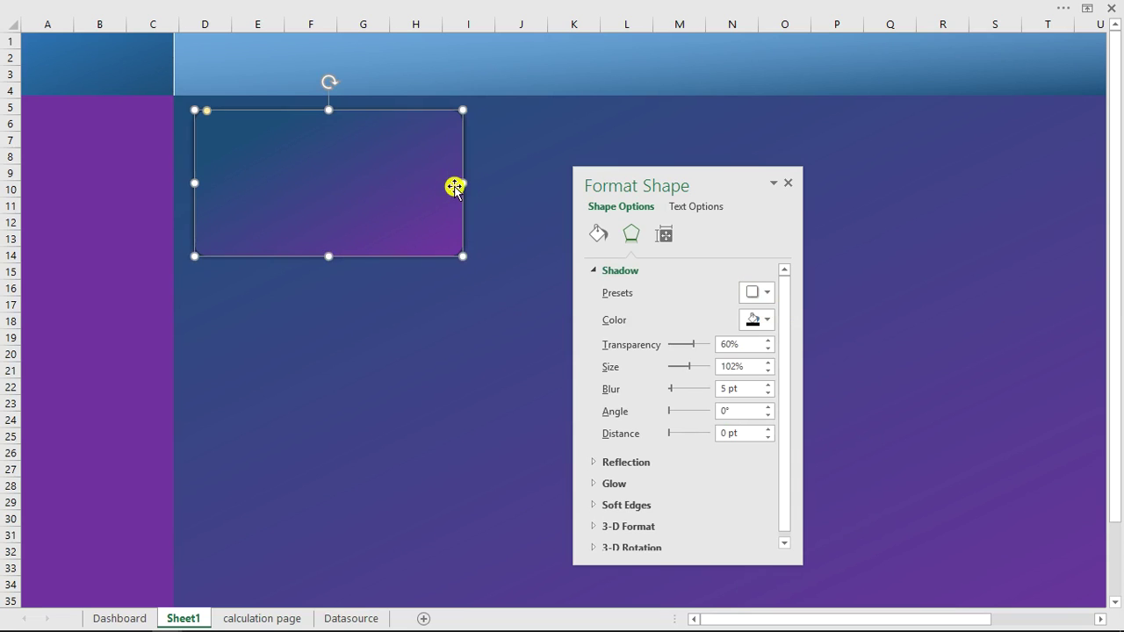
drag(462, 183, 464, 182)
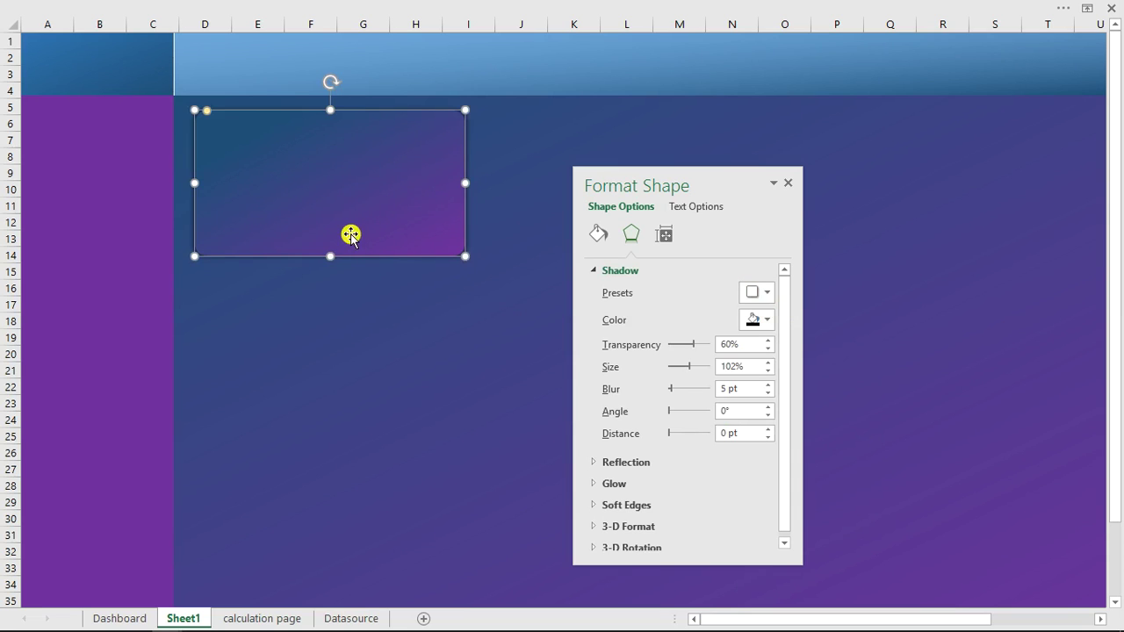
Step: Shorten the rounded panel slightly and place two copies beside it, over about columns J to O and P to U
drag(332, 256, 332, 252)
drag(707, 188, 634, 325)
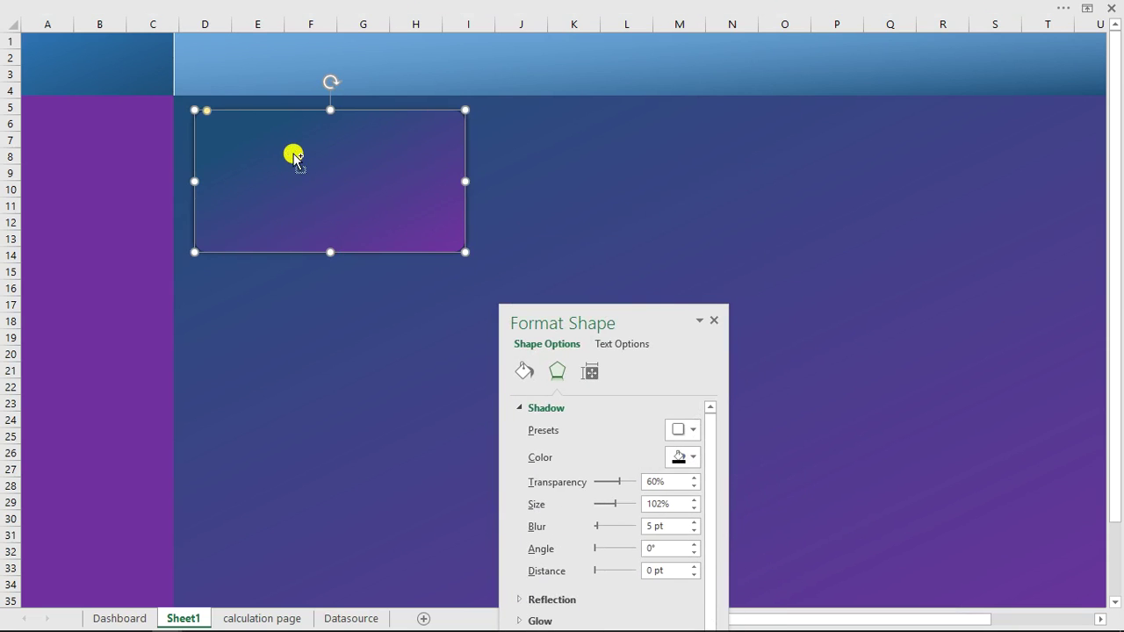
drag(294, 155, 913, 179)
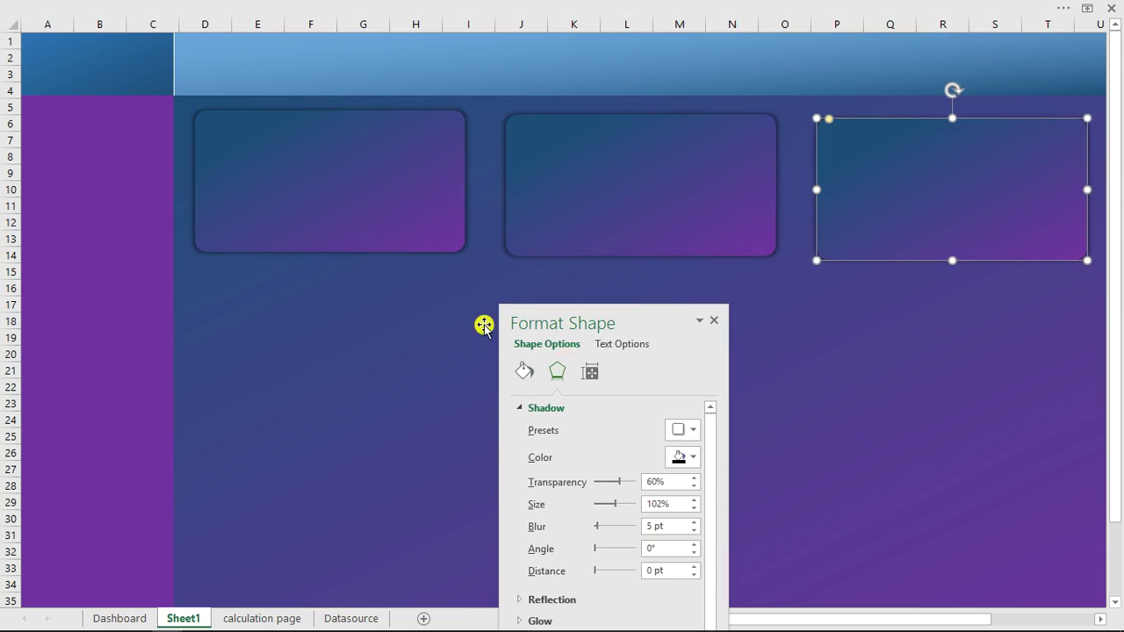
click(713, 323)
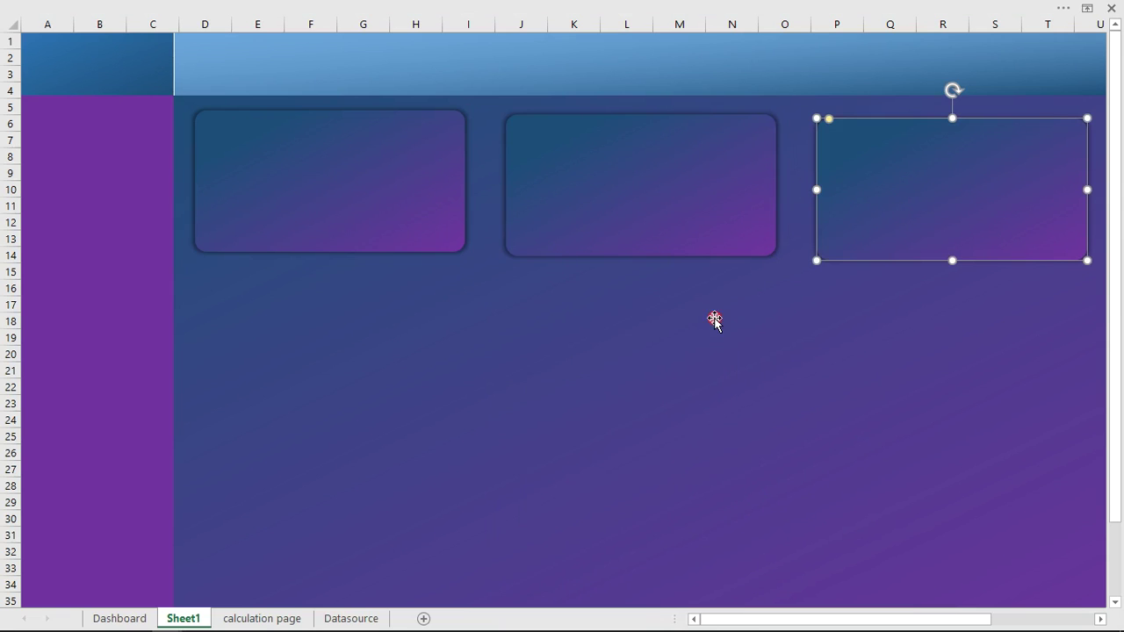
Step: Copy the first panel below itself, enlarge the copy to about columns D to U and rows 15 to 34, and reduce its corner rounding
click(257, 190)
drag(304, 182, 296, 321)
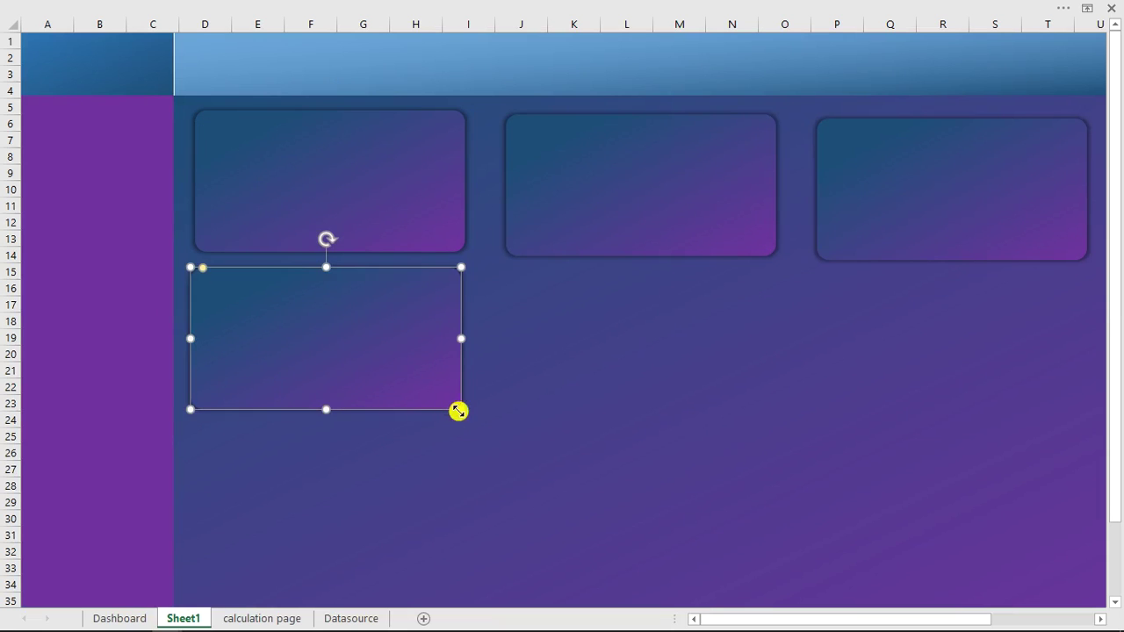
drag(579, 458, 914, 553)
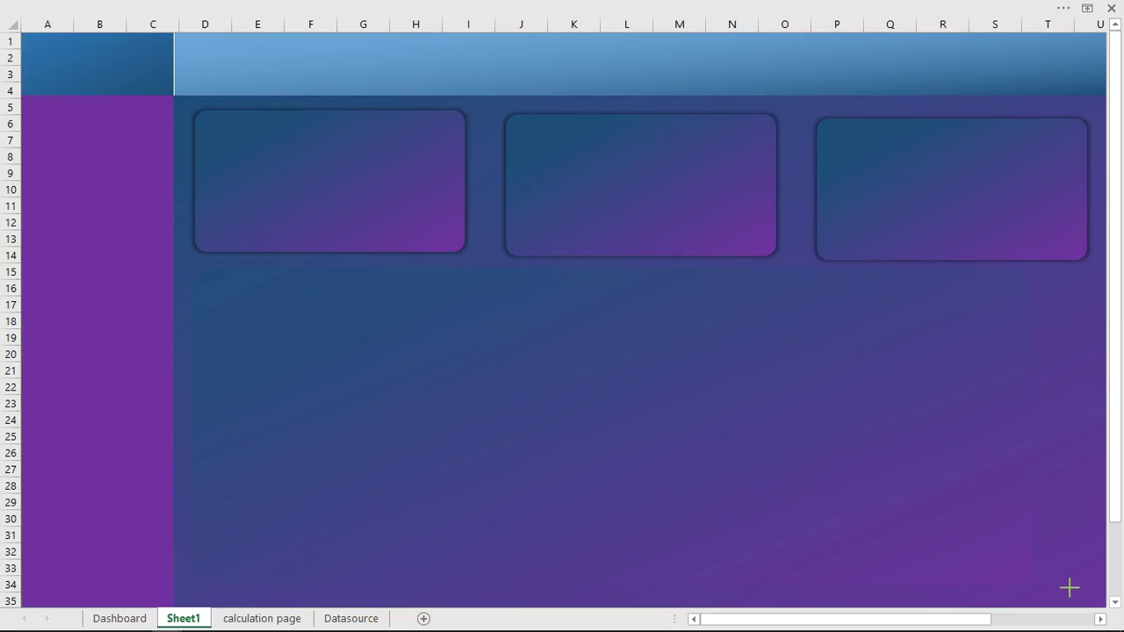
drag(1084, 598, 1084, 598)
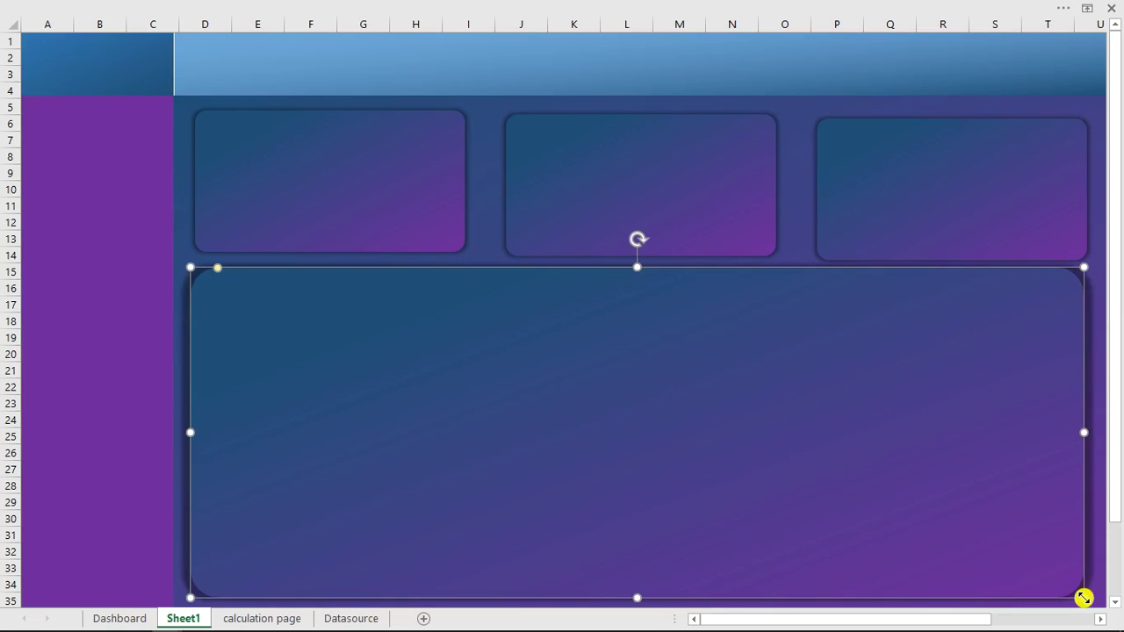
drag(217, 269, 198, 273)
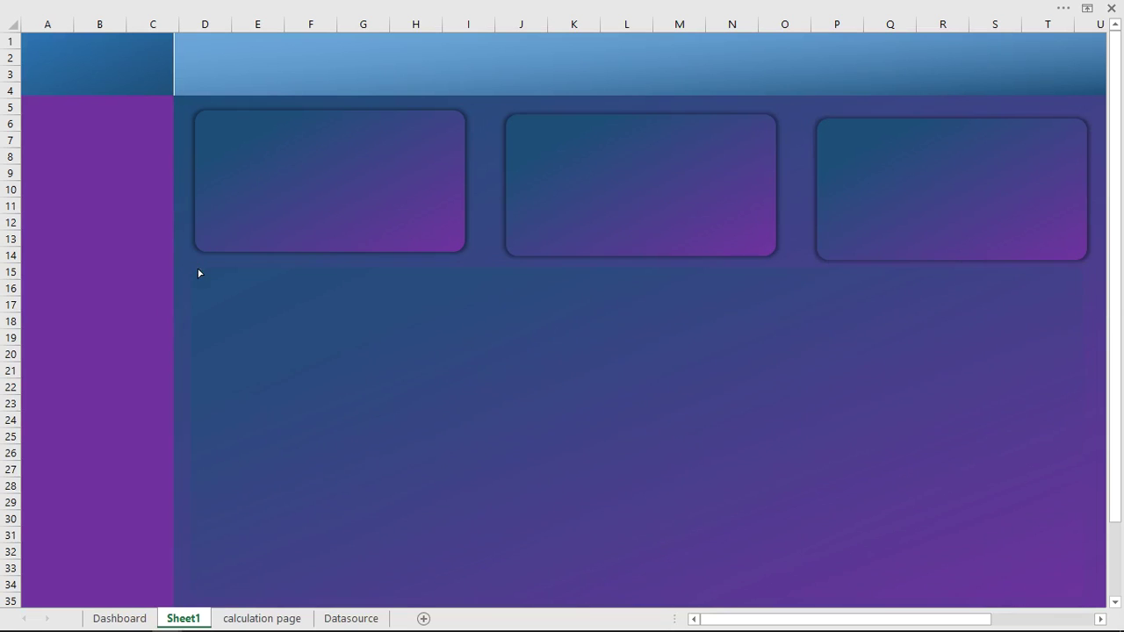
Step: Give the large lower panel an outer shadow preset with a 45° angle, 4 pt blur and 3 pt distance
right_click(697, 377)
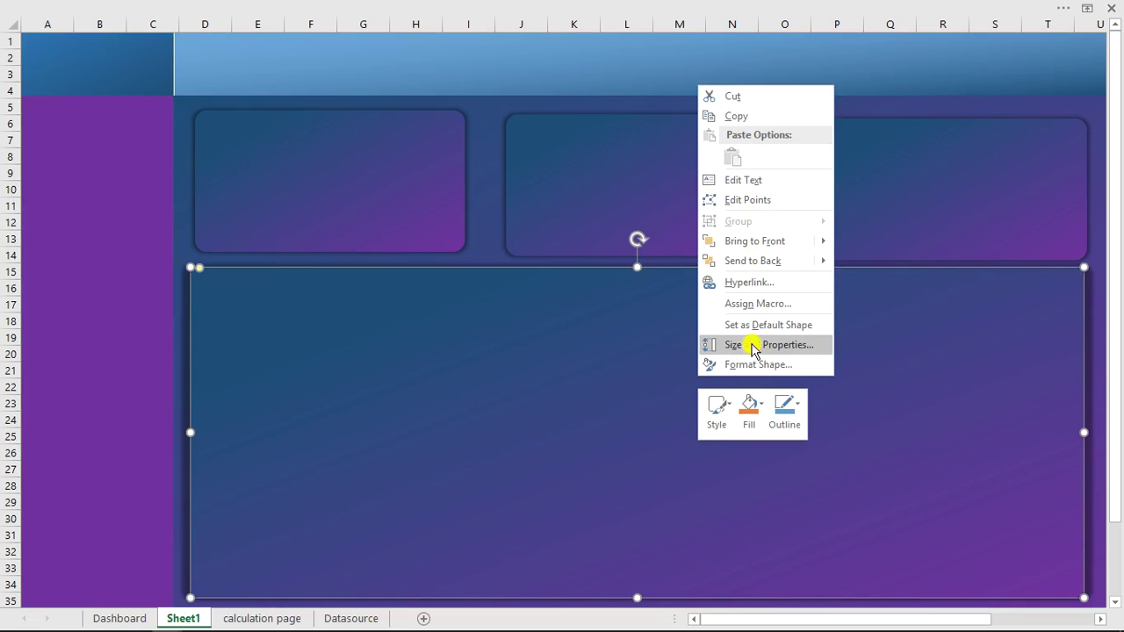
click(740, 364)
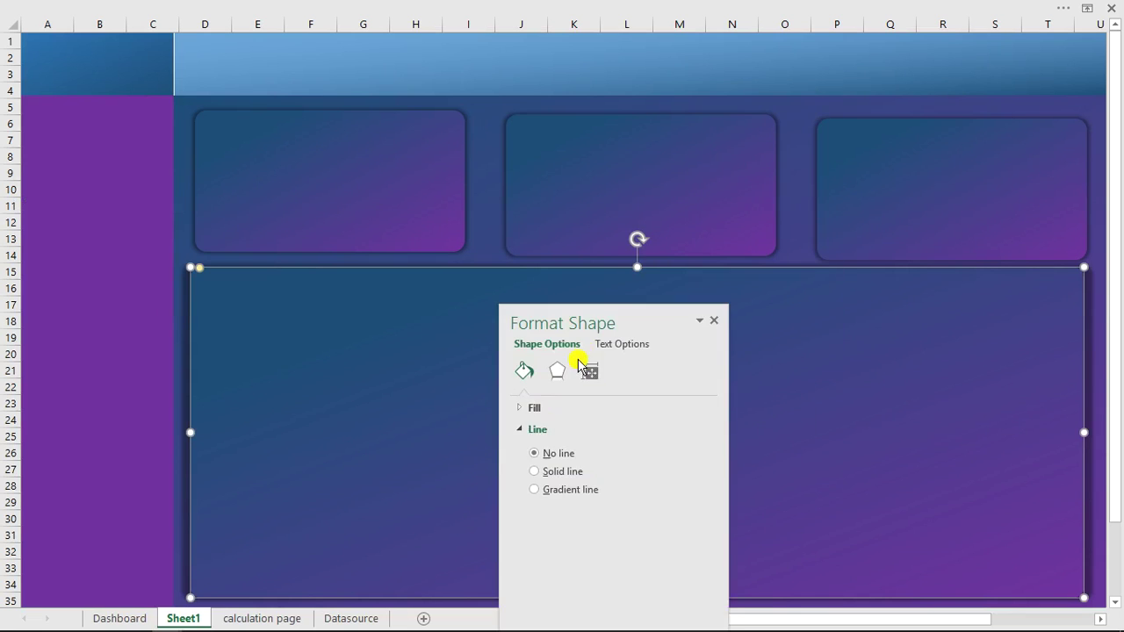
click(557, 373)
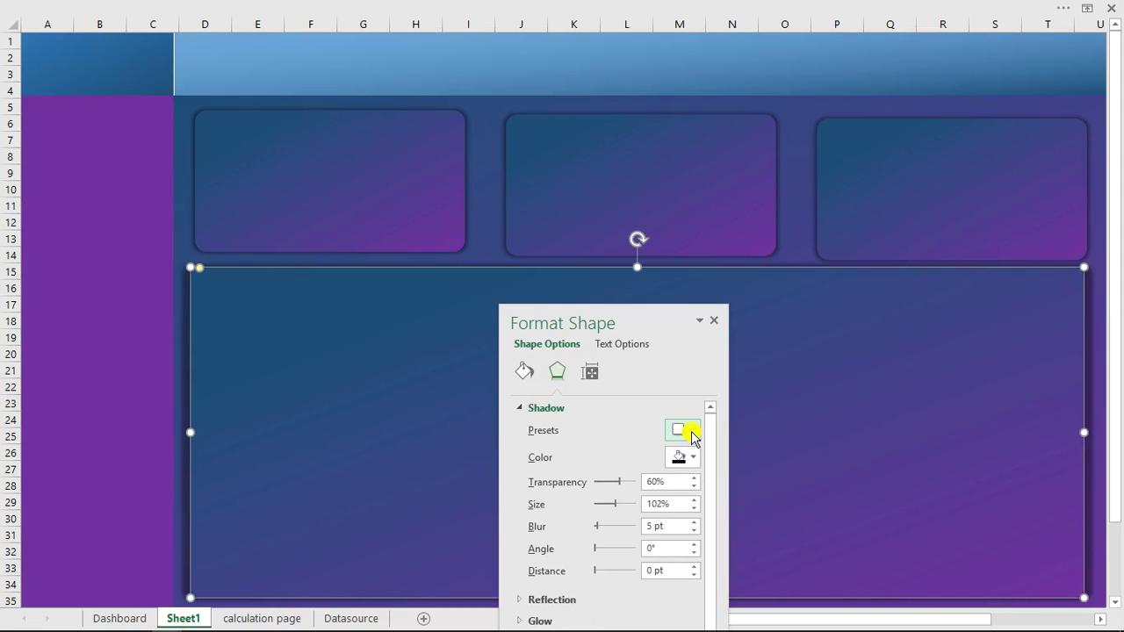
click(689, 432)
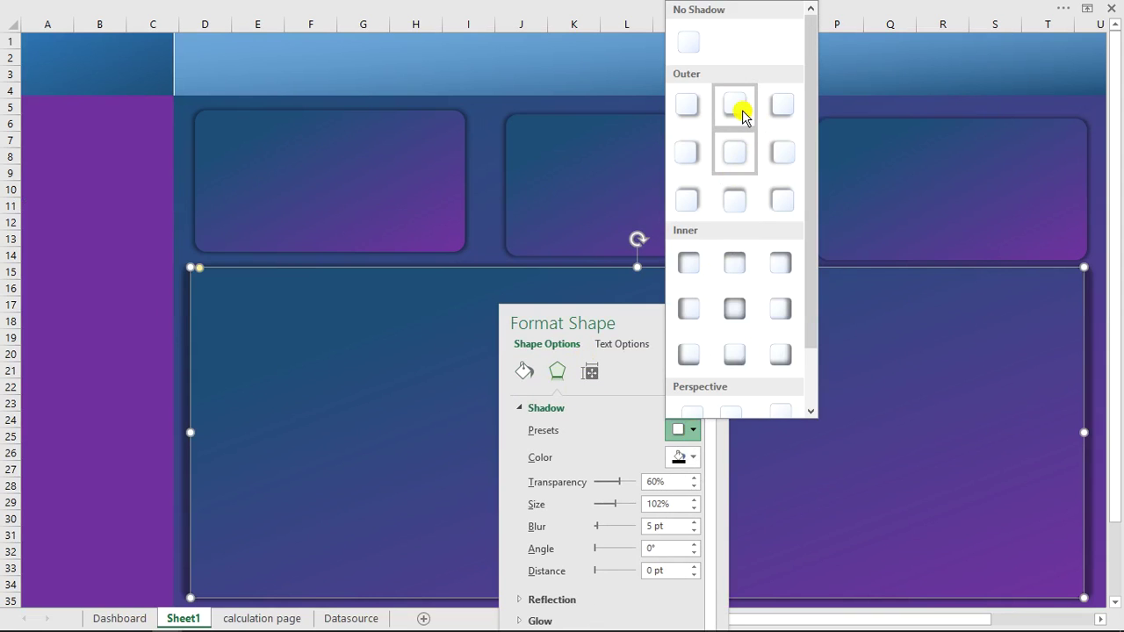
click(698, 106)
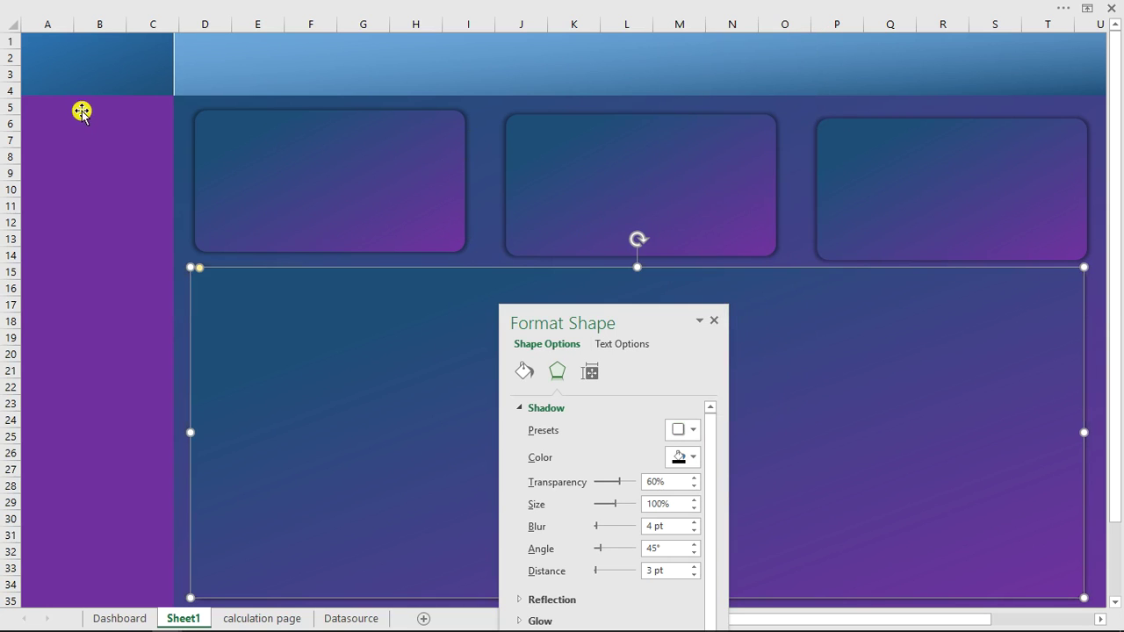
click(83, 69)
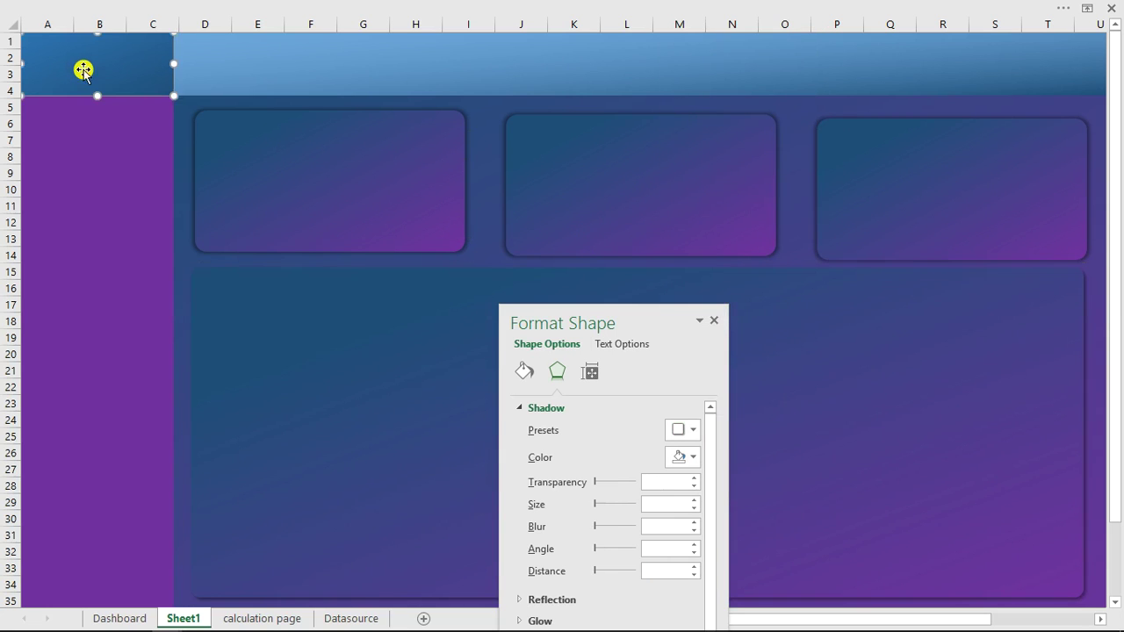
click(197, 22)
click(714, 322)
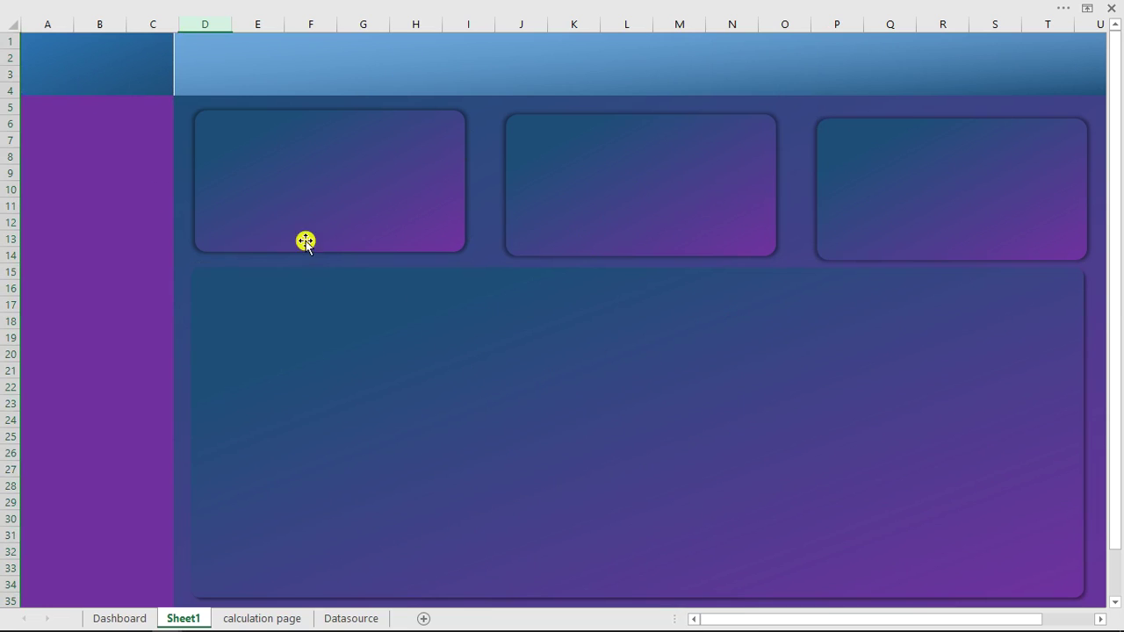
Step: Examine the completed dashboard and the empty dashboard template, from the summary cards down to the location sales panel
click(119, 618)
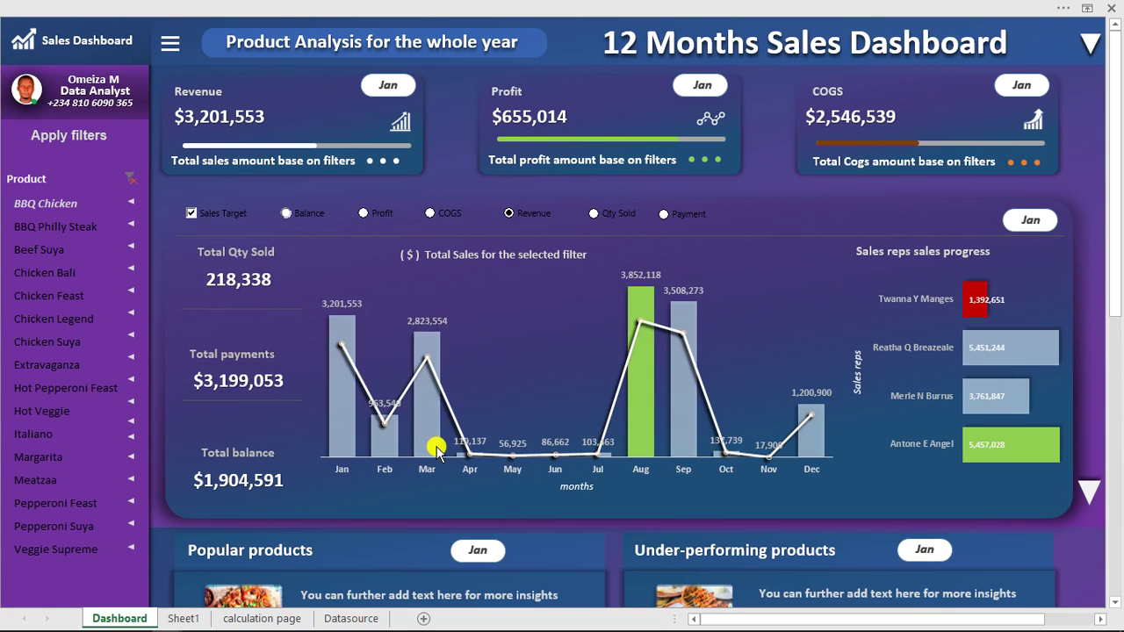
mouse_move(436, 450)
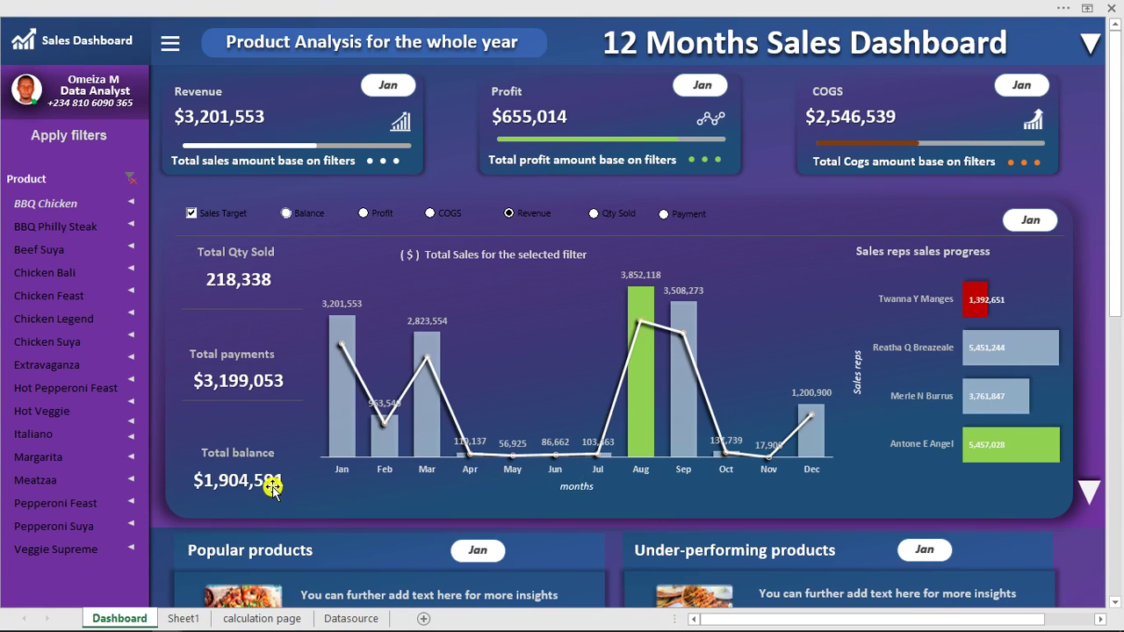
click(185, 619)
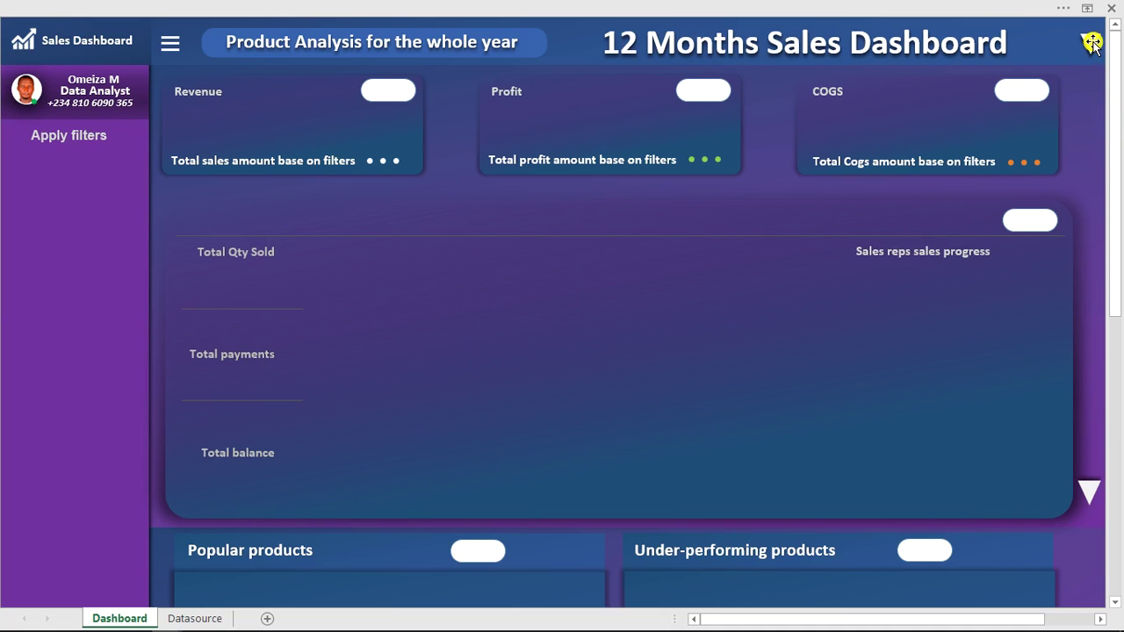
scroll(896, 304, down, 9)
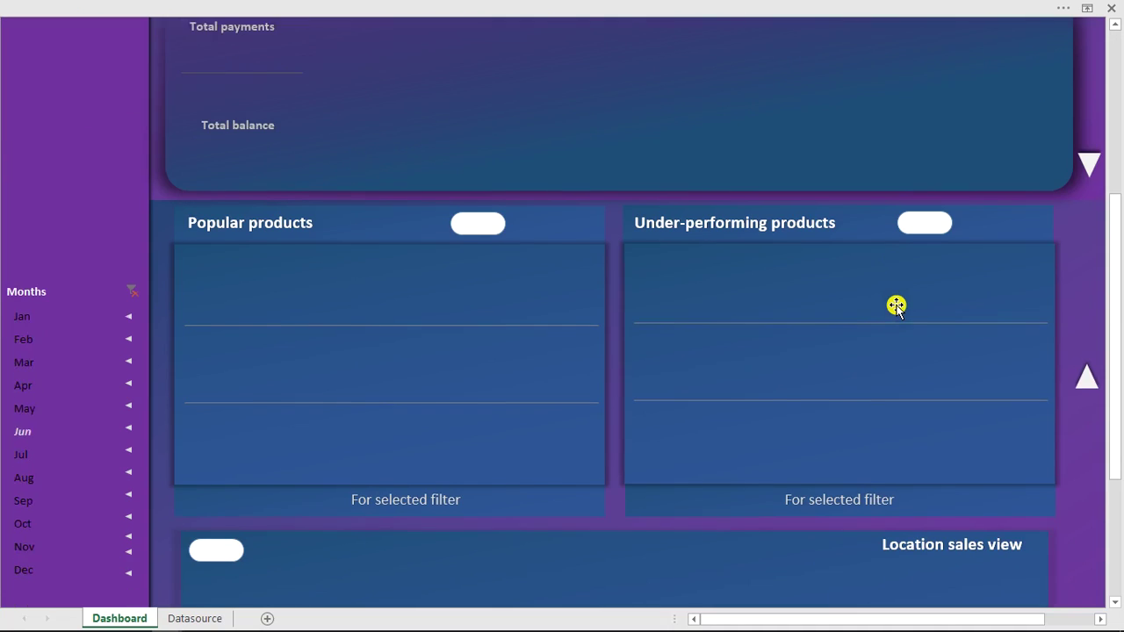
scroll(896, 303, down, 3)
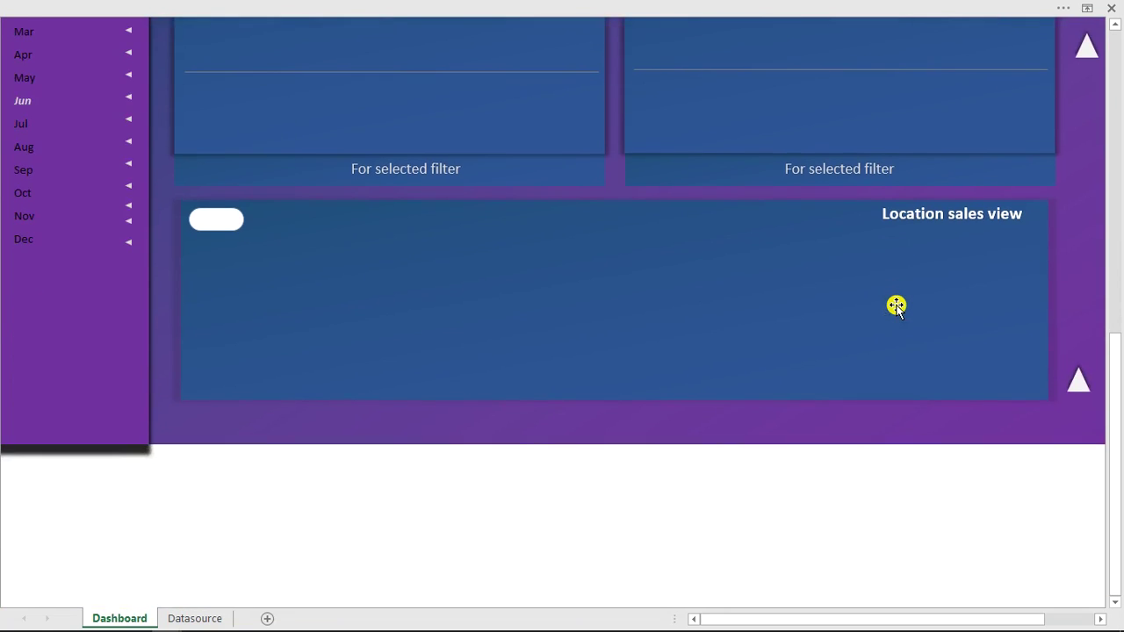
scroll(896, 305, up, 7)
scroll(896, 305, up, 3)
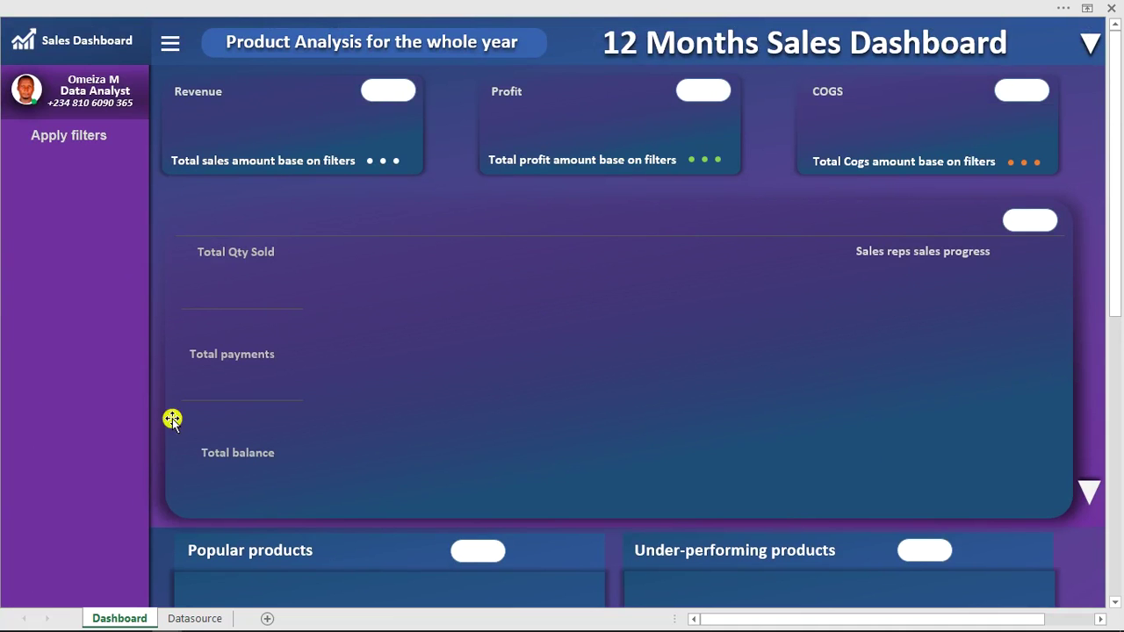
Step: Create a PivotTable on a new worksheet from Table1 on the Datasource sheet
click(195, 618)
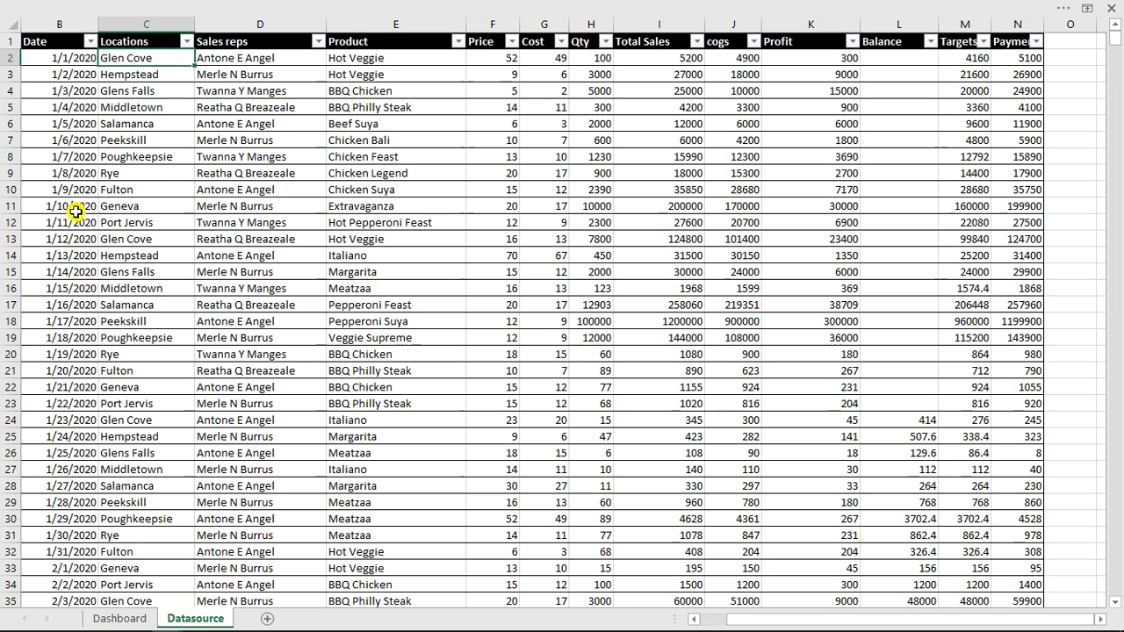
click(309, 143)
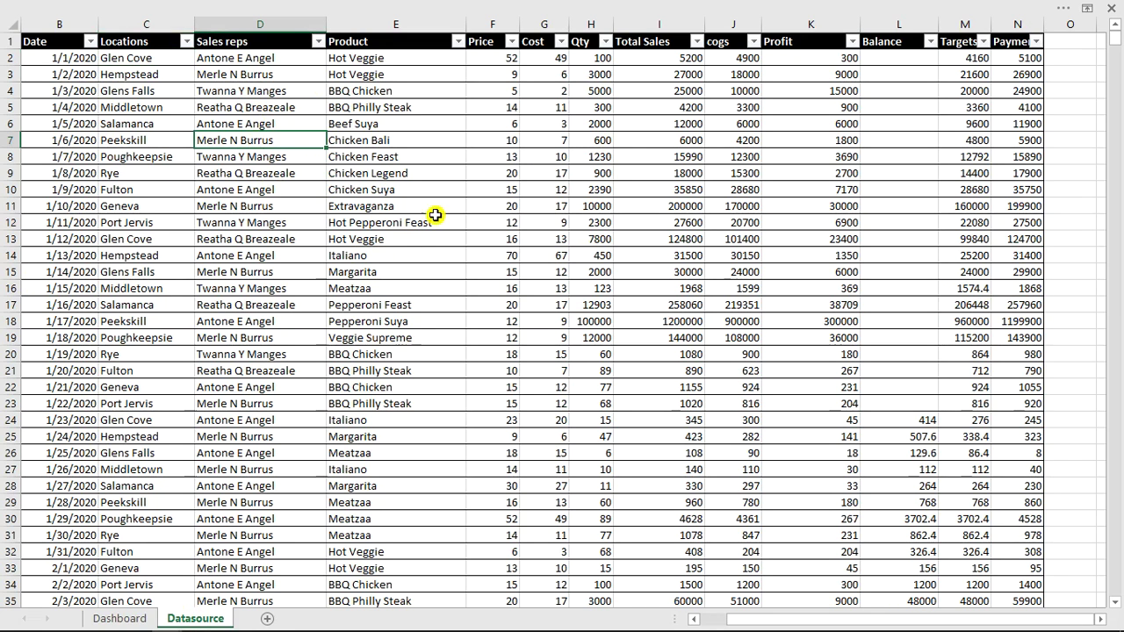
click(693, 619)
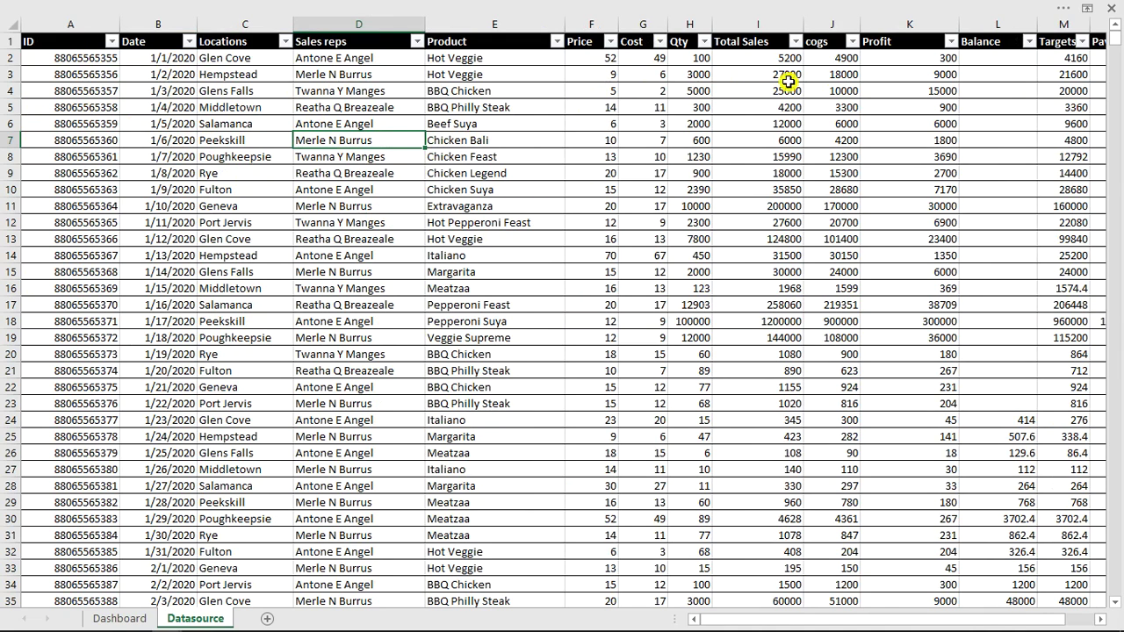
click(318, 207)
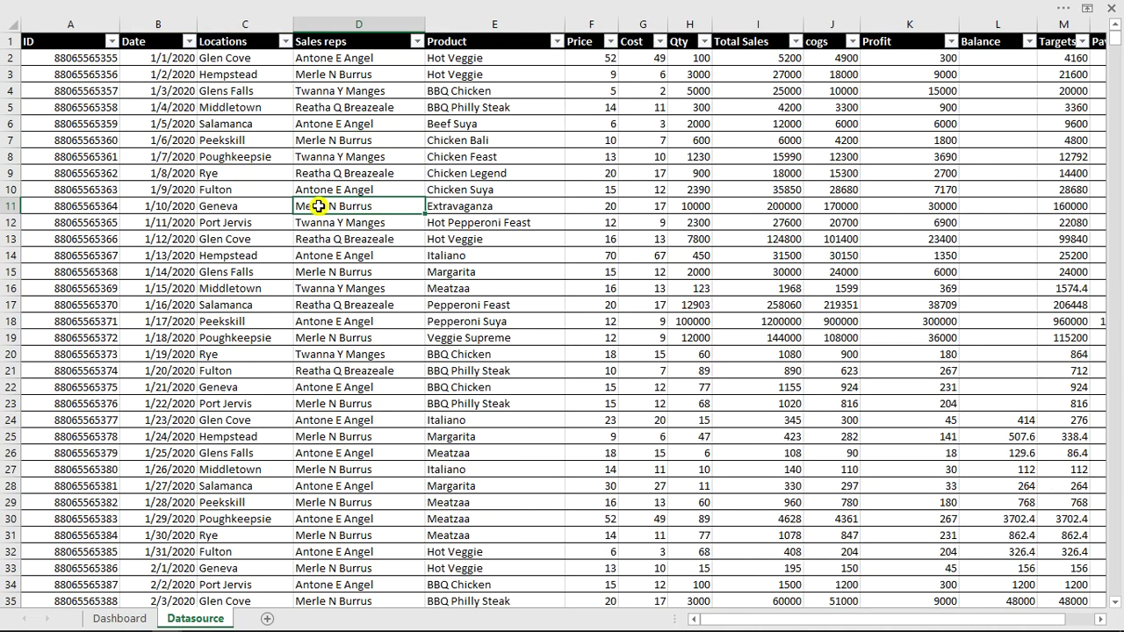
click(4, 4)
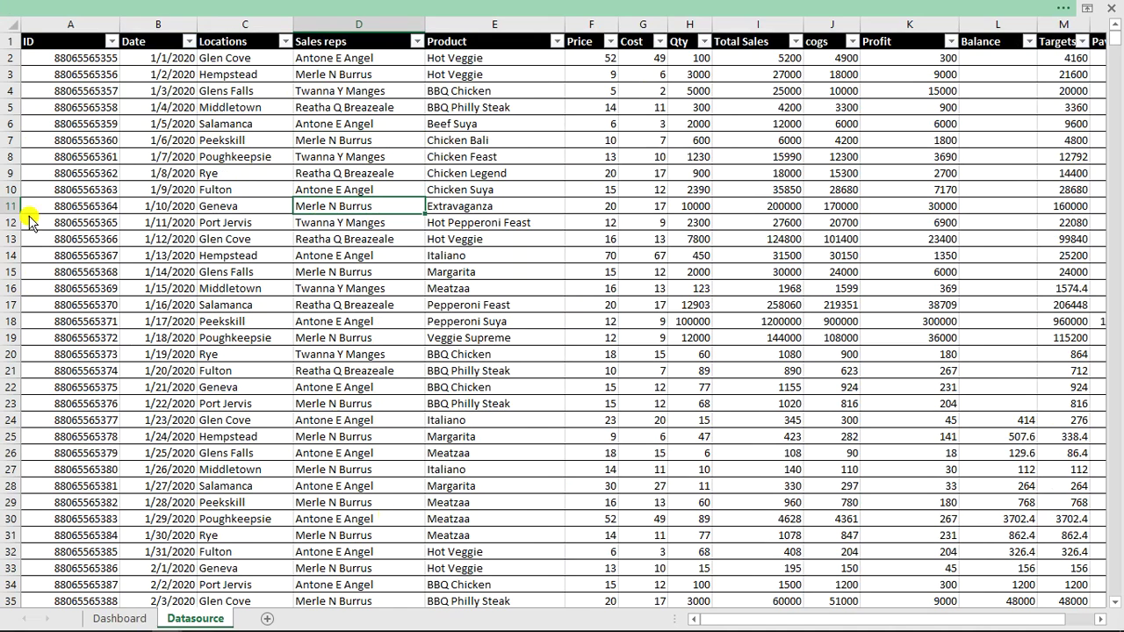
click(125, 37)
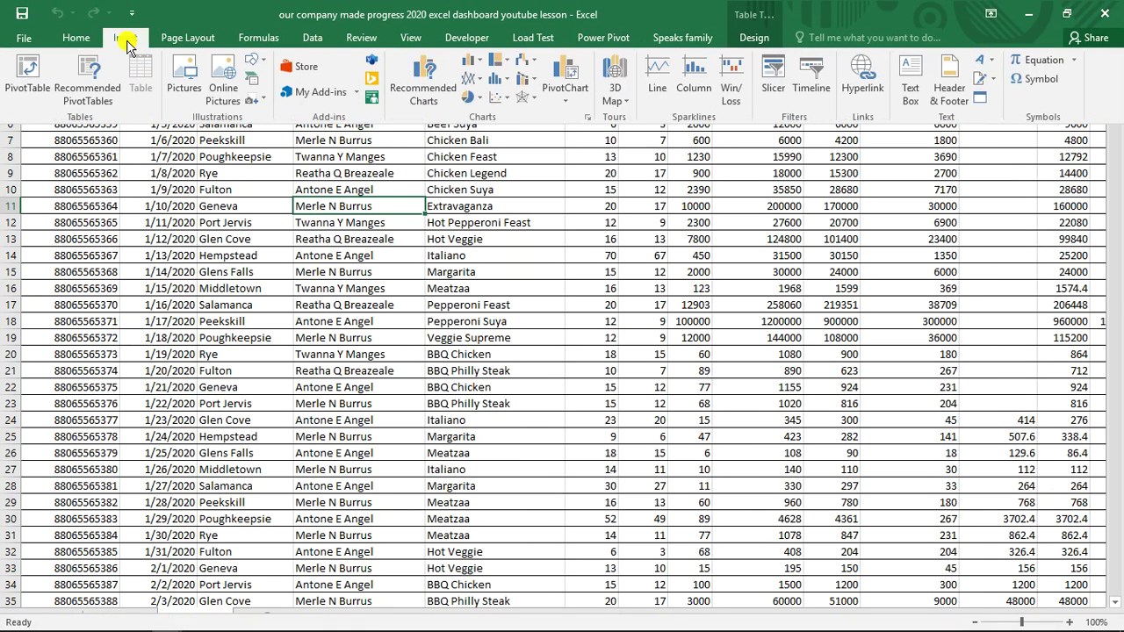
click(18, 71)
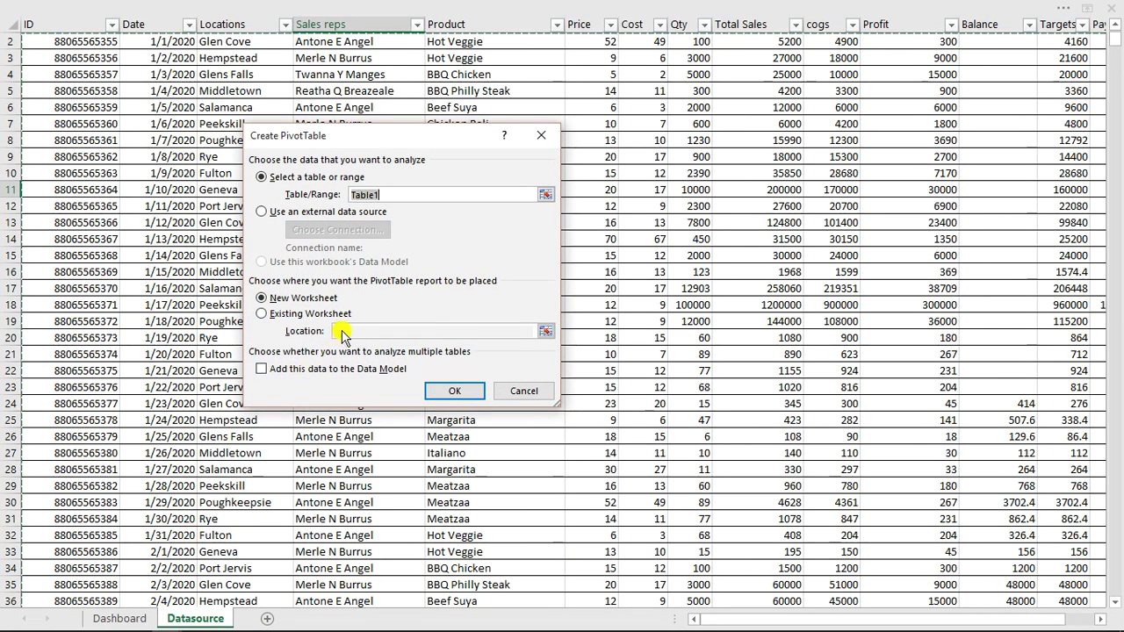
click(453, 390)
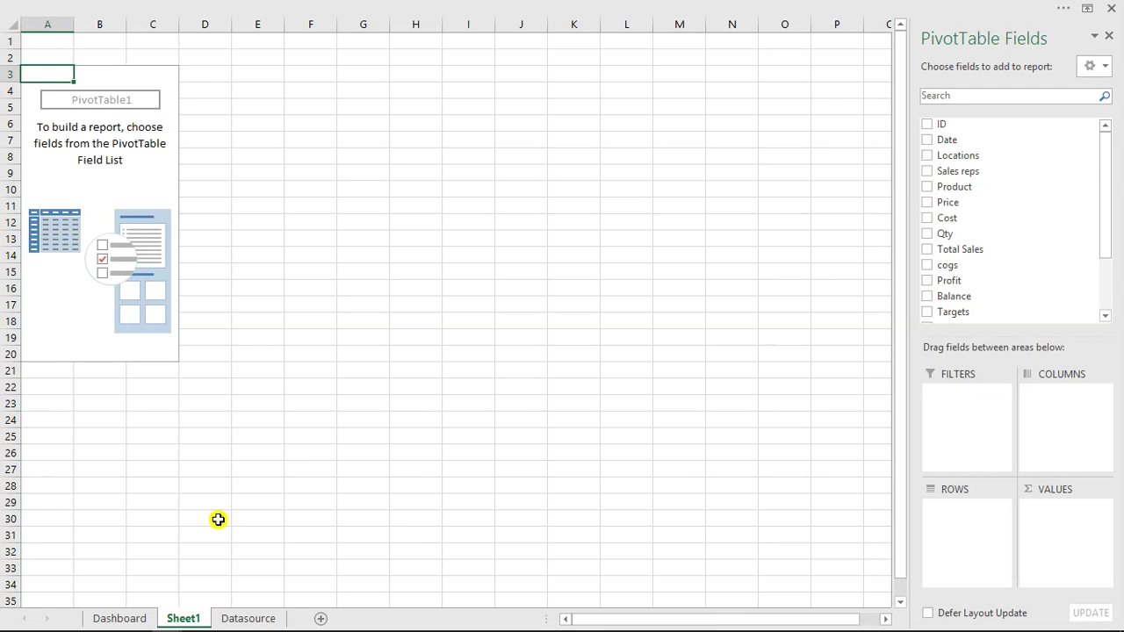
Step: Check the dashboard's required figures and add Profit, cogs, Total Sales, Qty, Balance and Payment to the new PivotTable
click(120, 618)
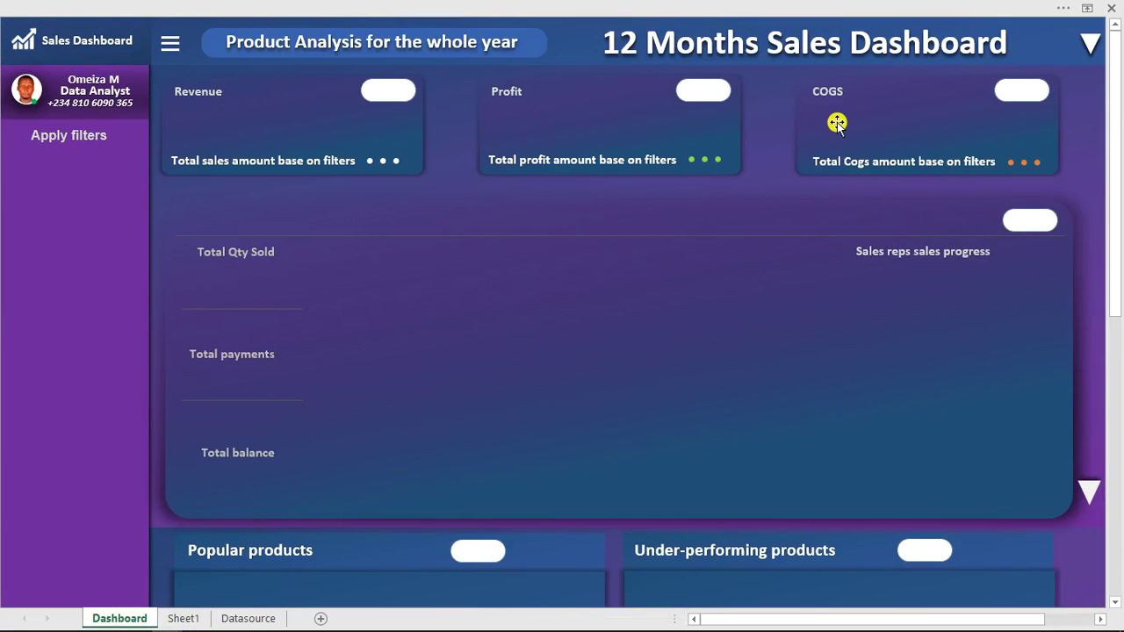
click(180, 619)
drag(1104, 174, 1104, 241)
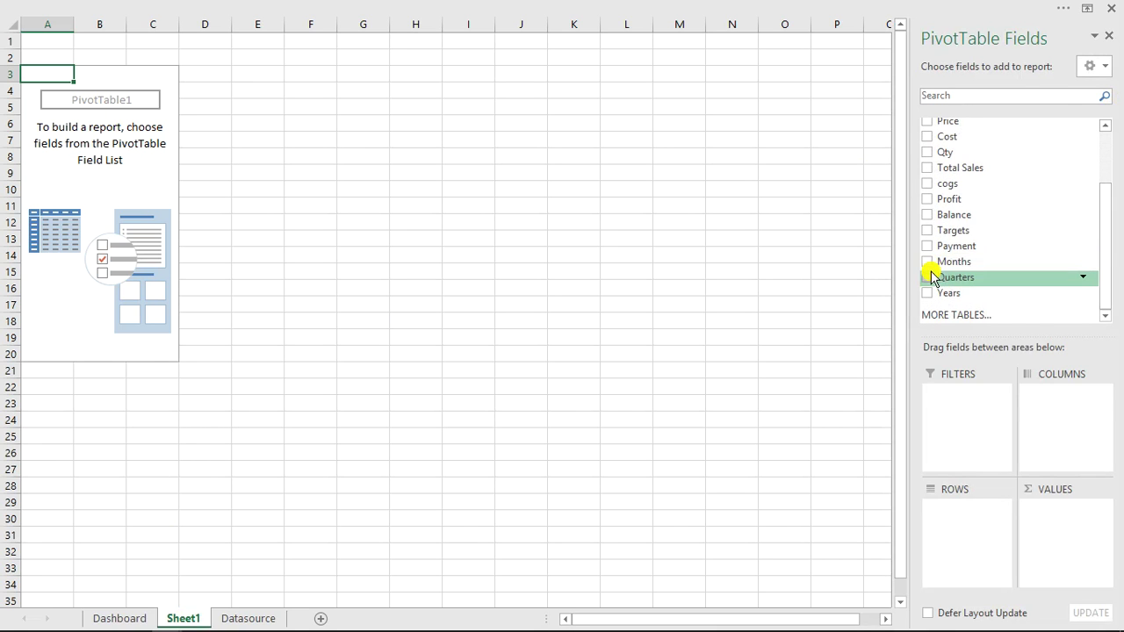
click(928, 183)
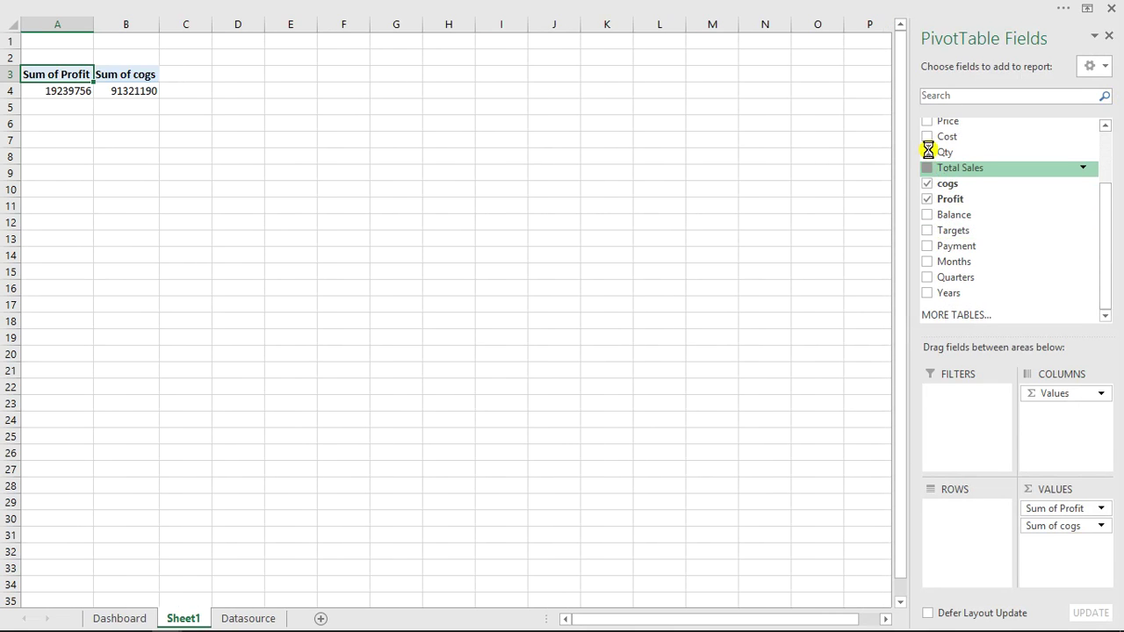
click(927, 152)
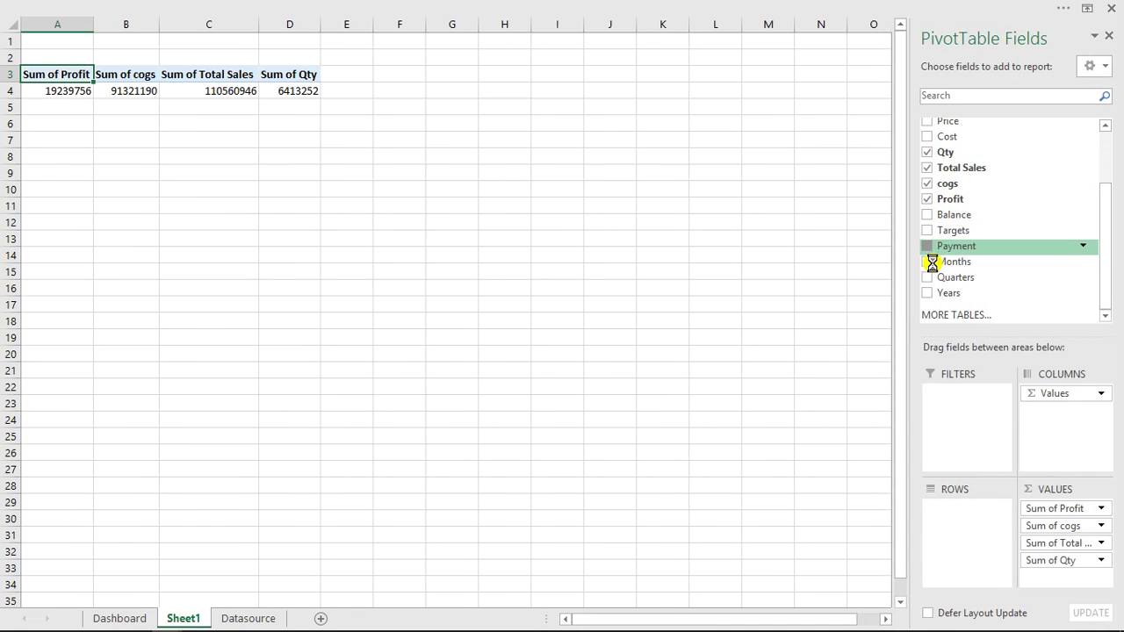
click(928, 246)
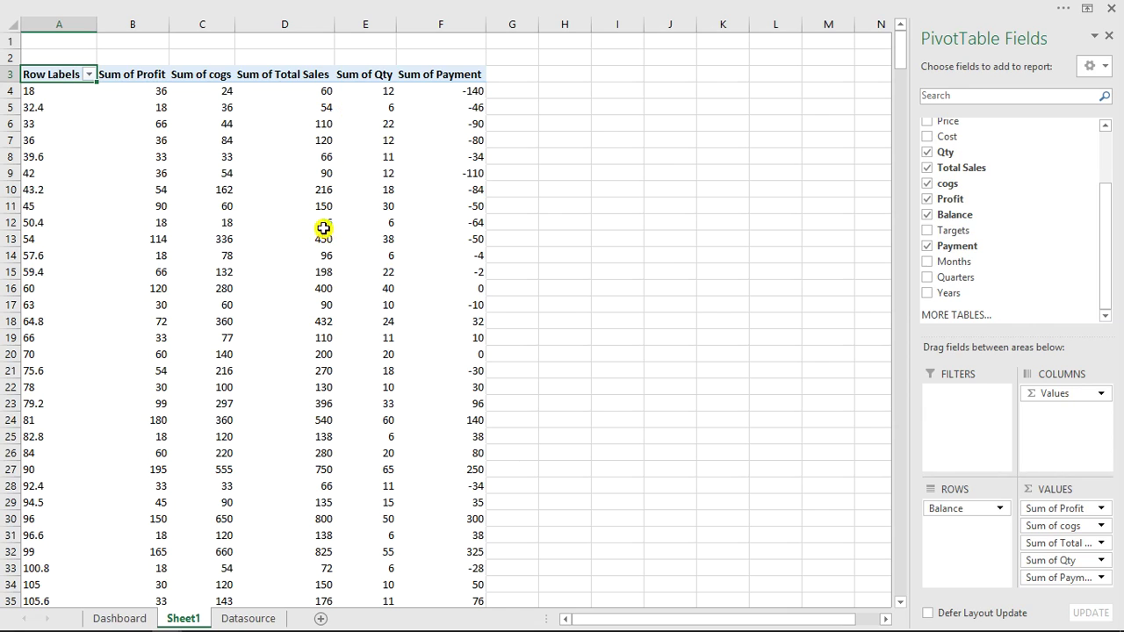
Step: Move Balance from the PivotTable's rows to its values, between Qty and Payment, and select its value cell
drag(968, 508, 1063, 571)
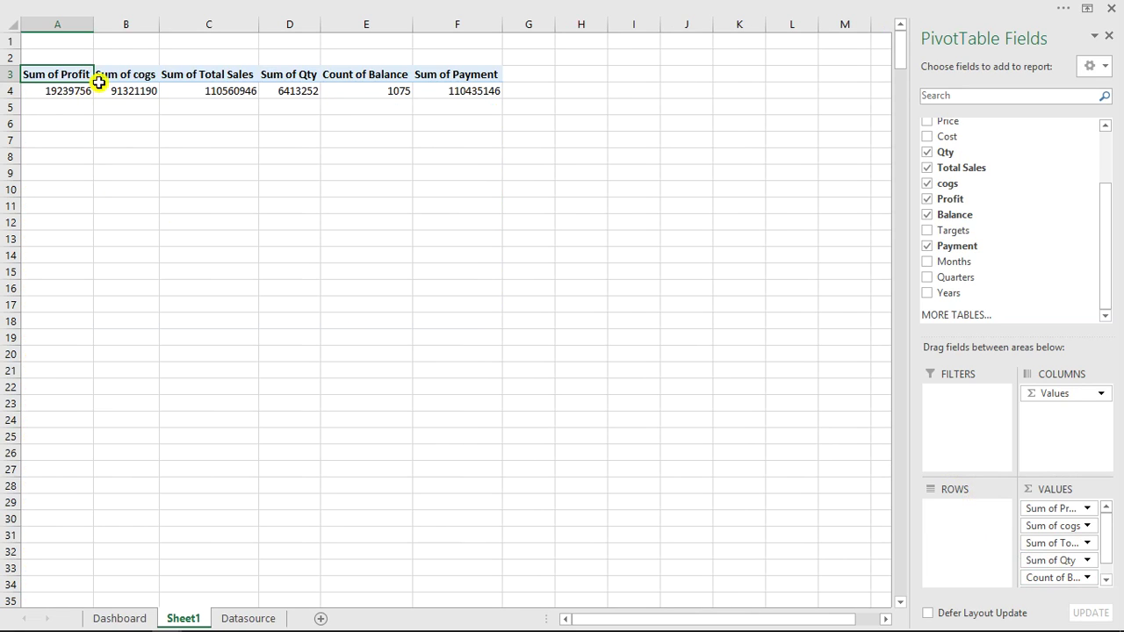
click(376, 89)
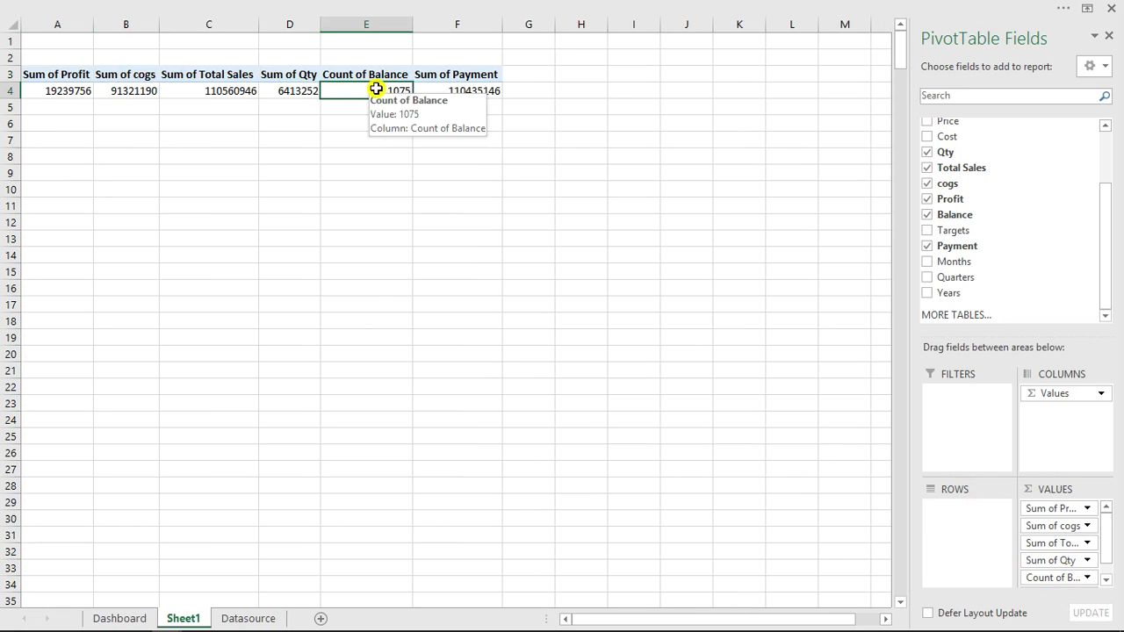
Step: Summarize the PivotTable's Balance values by Sum instead of Count
right_click(375, 88)
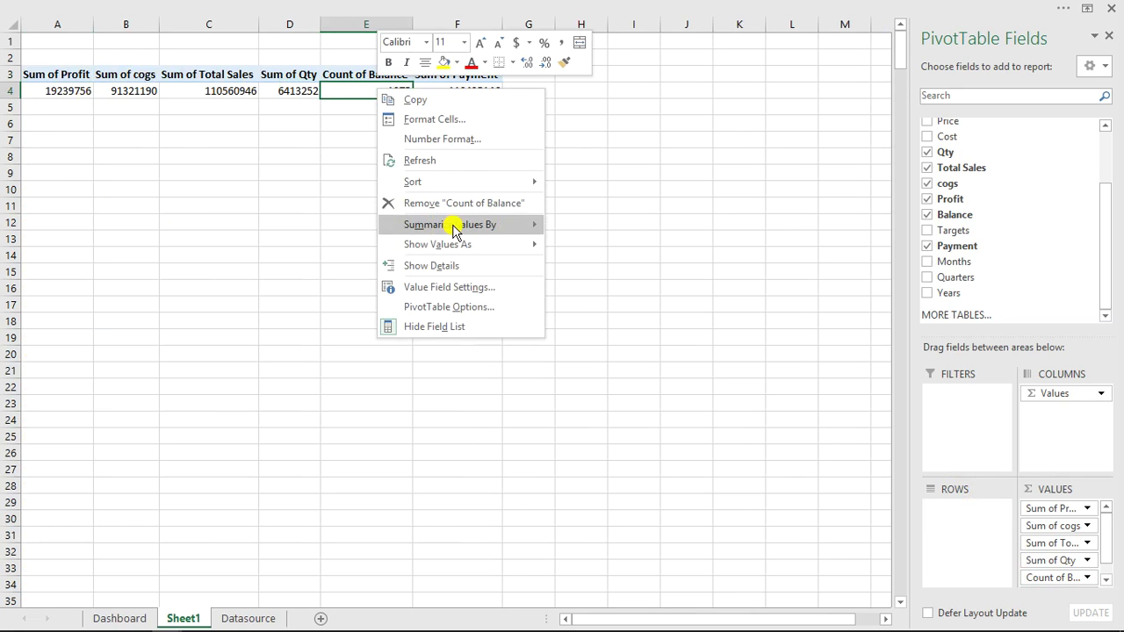
mouse_move(455, 229)
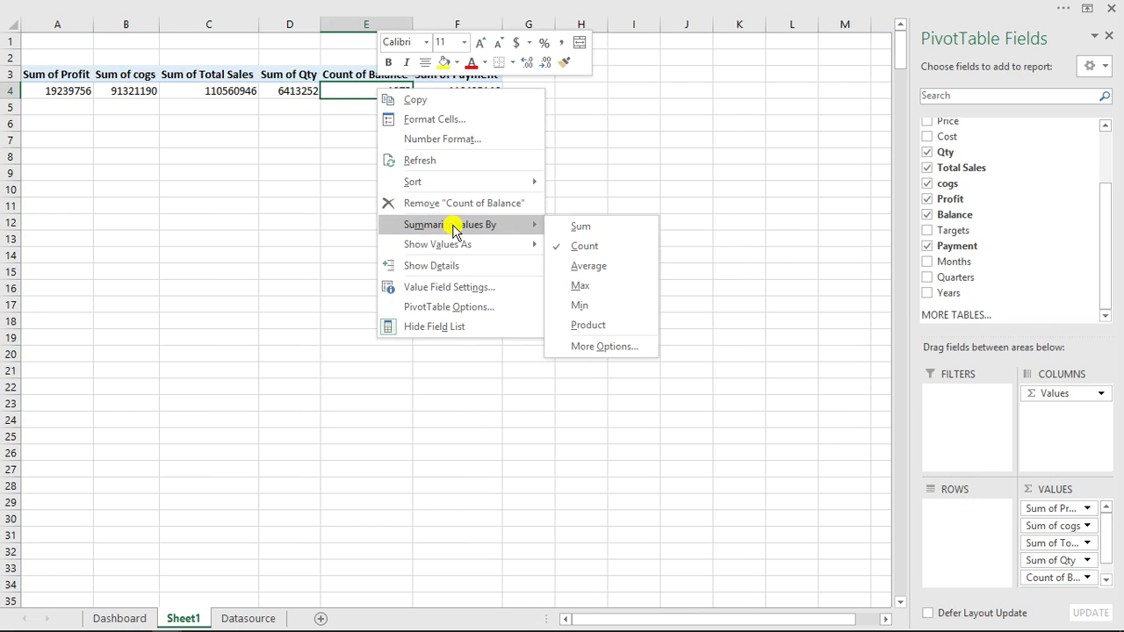
click(578, 229)
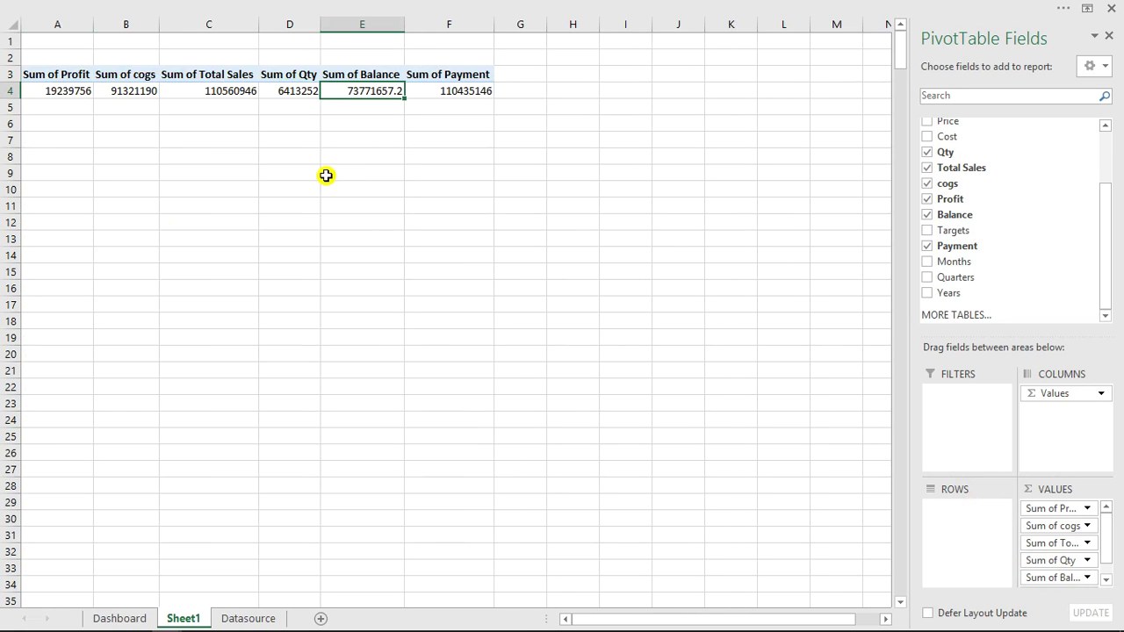
Step: Replace all occurrences of "sum of" in the PivotTable headers A3:F3 with nothing
drag(43, 78, 451, 76)
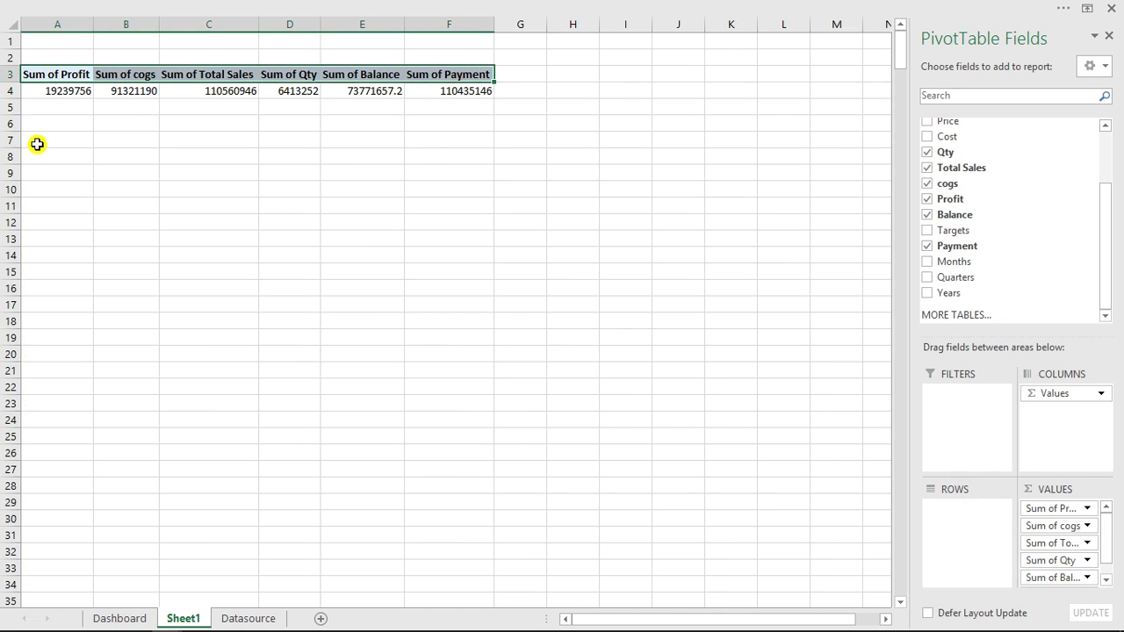
key(ctrl+h)
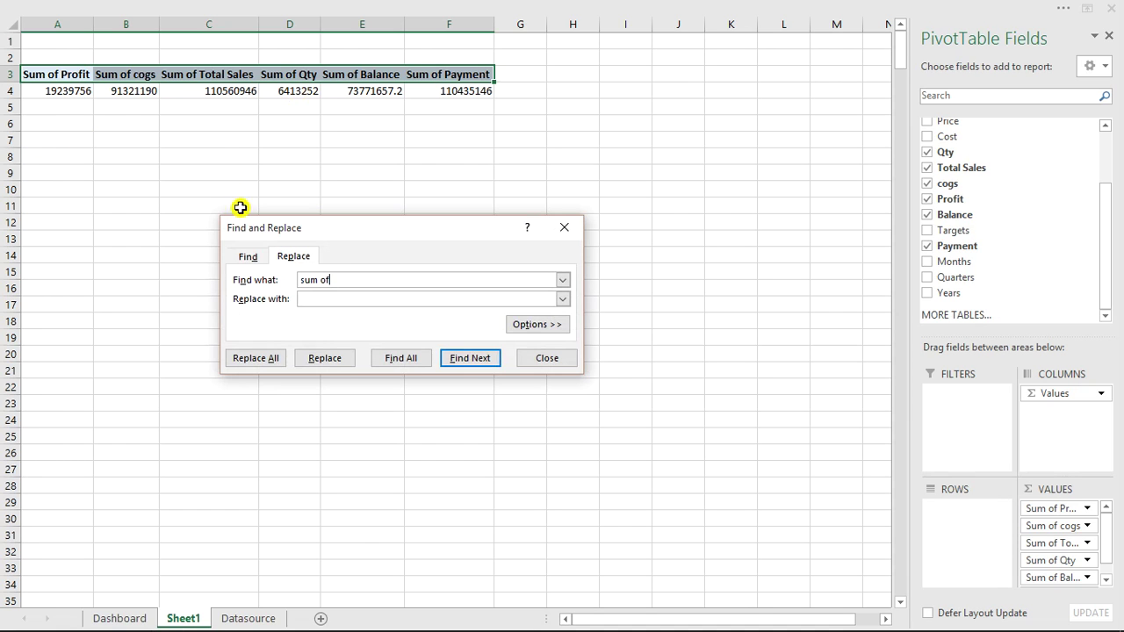
click(274, 362)
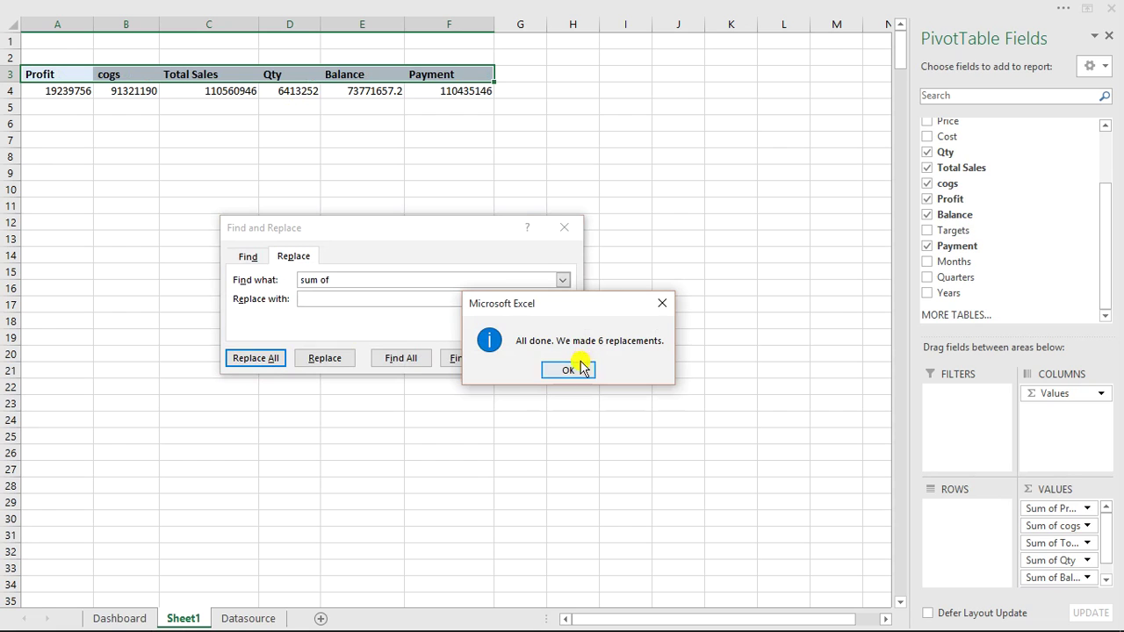
click(572, 369)
click(562, 354)
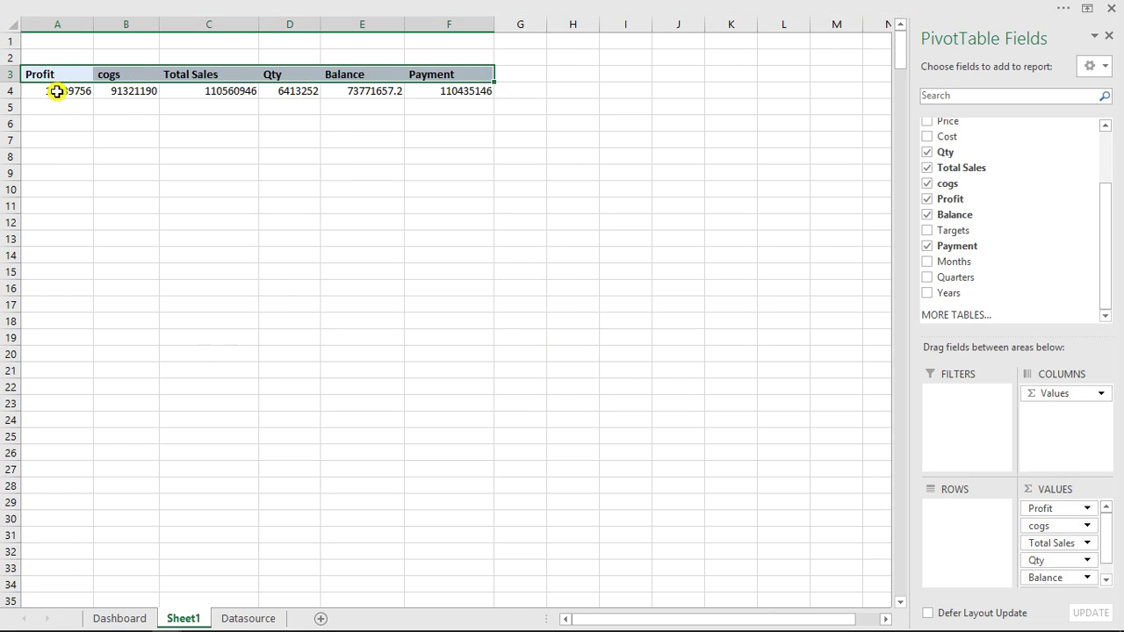
Step: Format the PivotTable values in A4:F4 as Currency with the $ symbol and 0 decimal places
drag(87, 91, 468, 92)
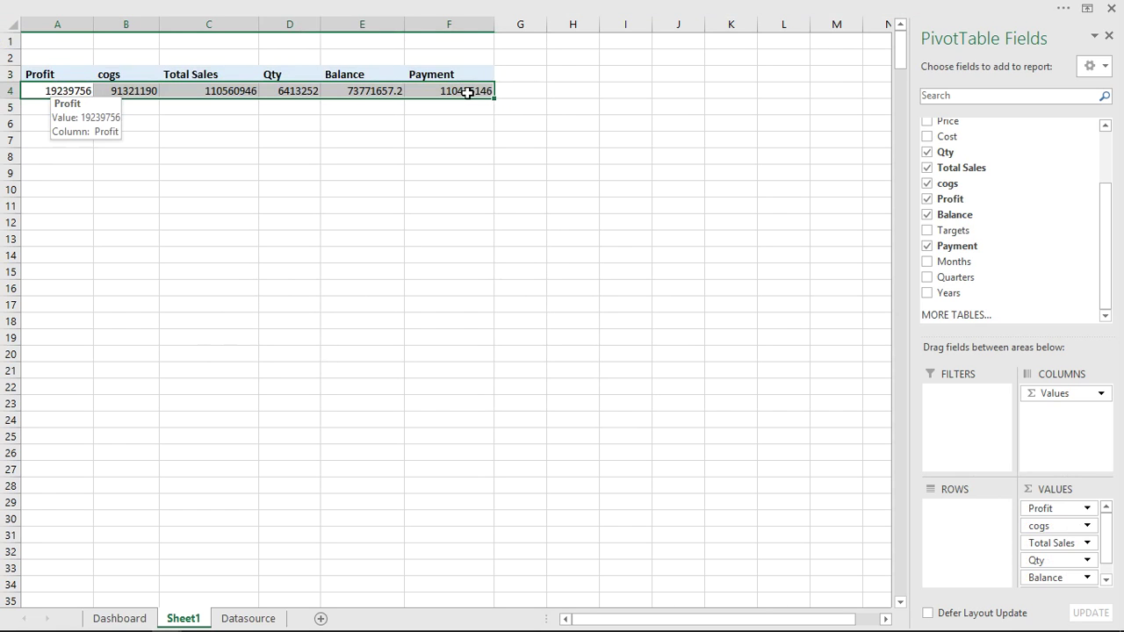
click(297, 92)
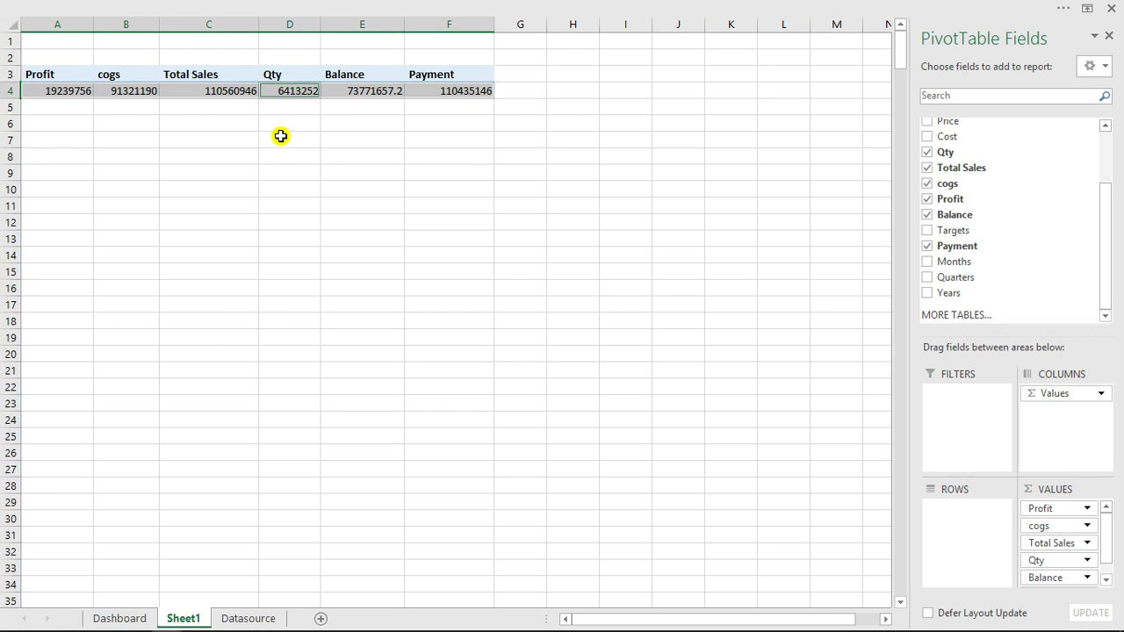
key(ctrl+1)
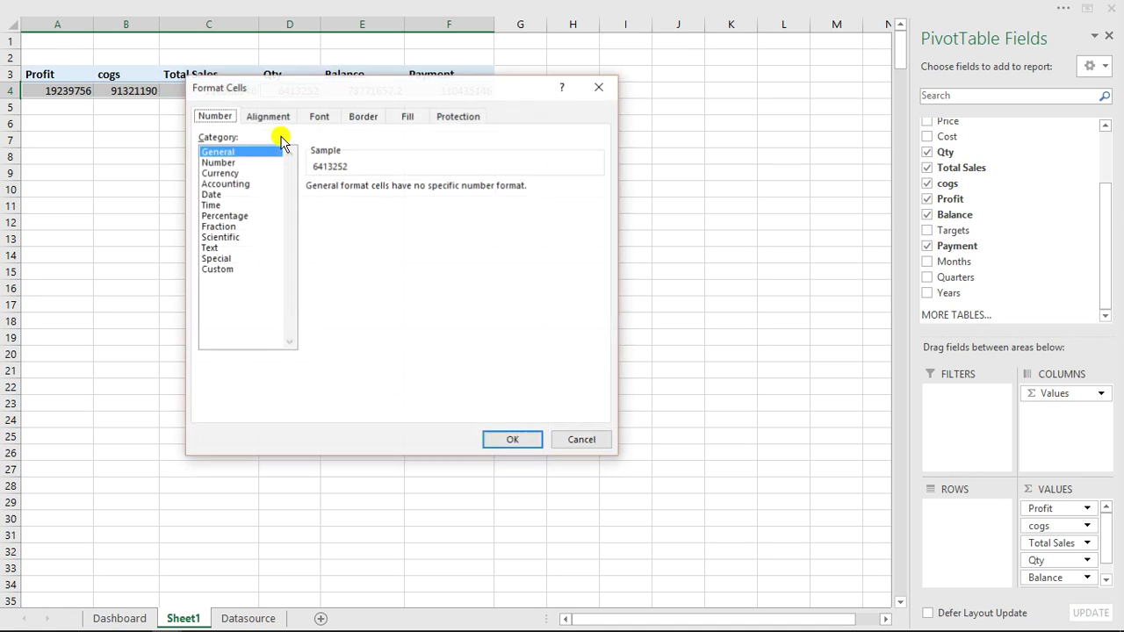
click(220, 174)
click(418, 192)
click(518, 440)
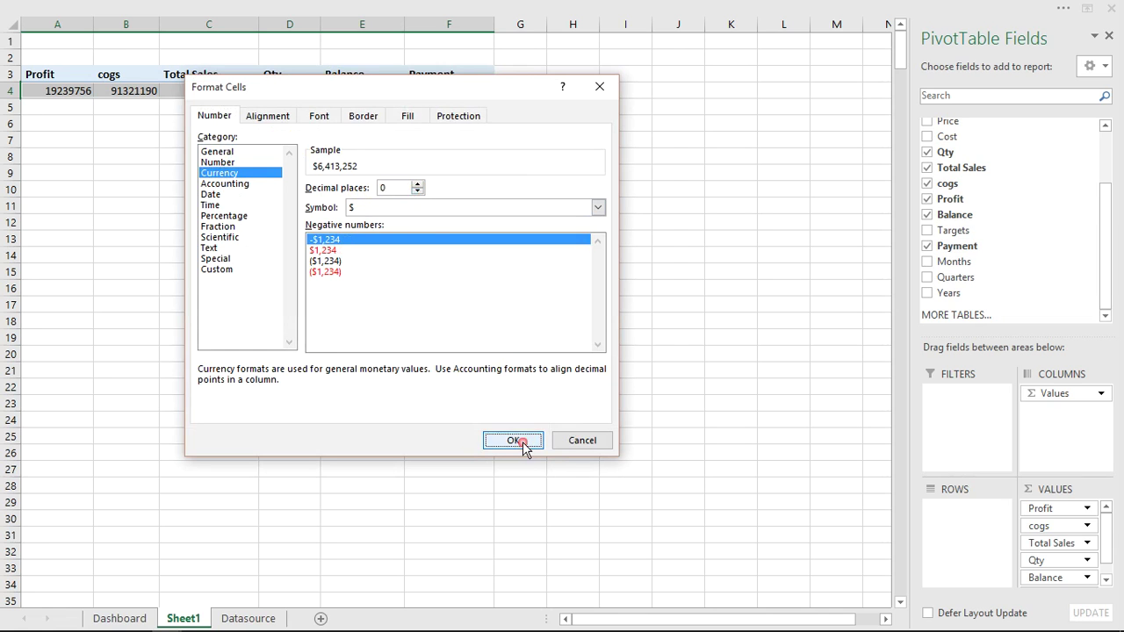
click(339, 220)
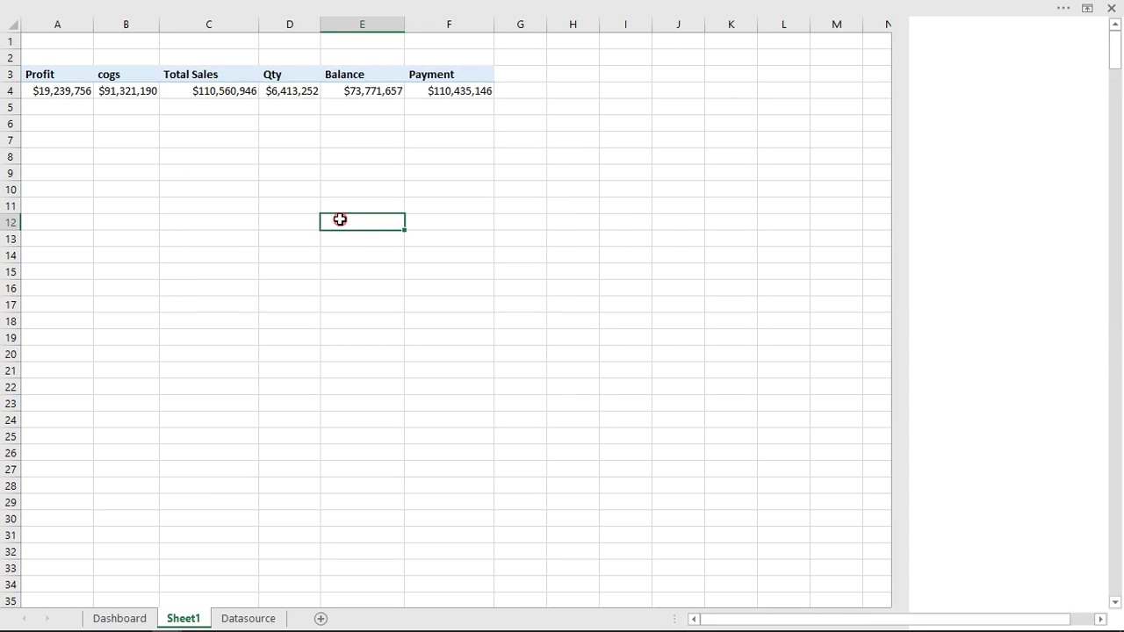
Step: Format the PivotTable's Qty value as Number with 0 decimal places and the 1000 separator
click(293, 91)
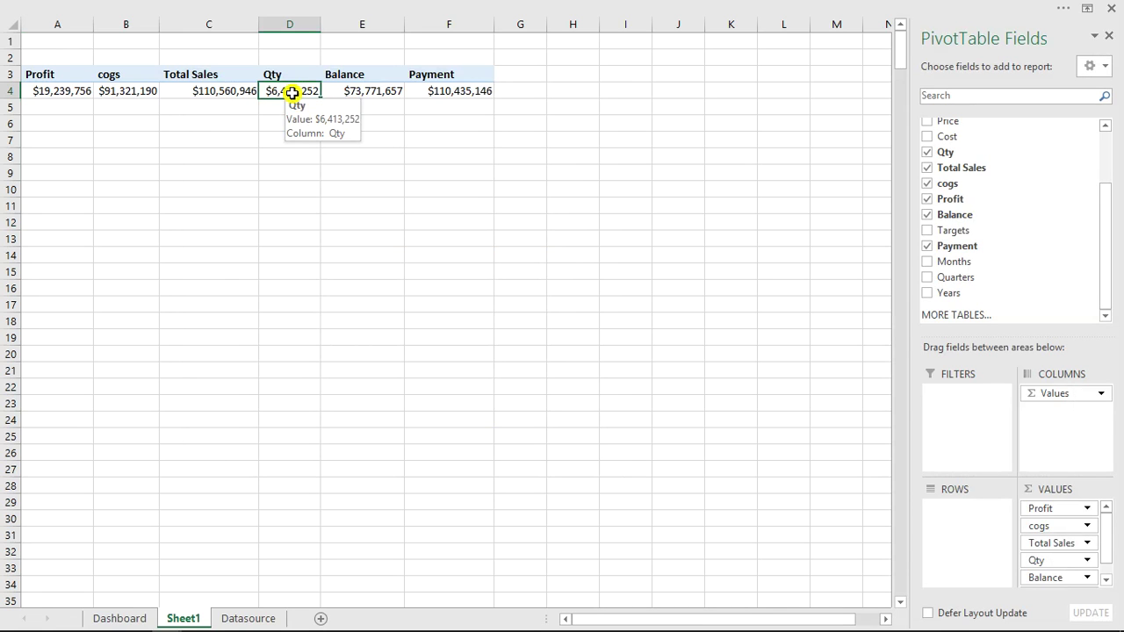
key(ctrl+1)
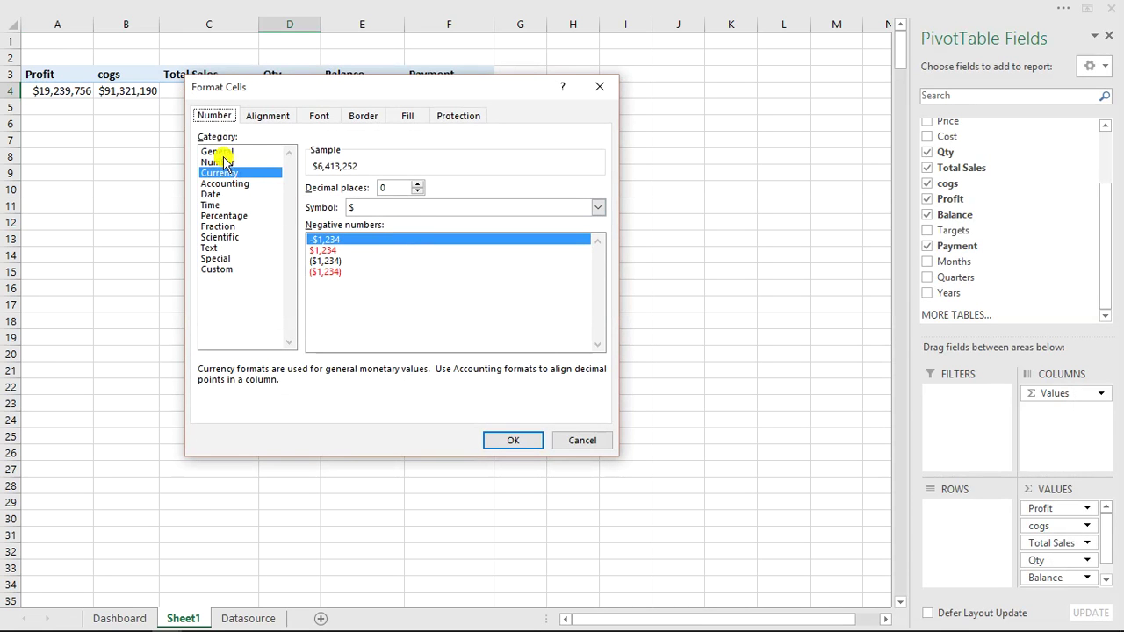
click(220, 162)
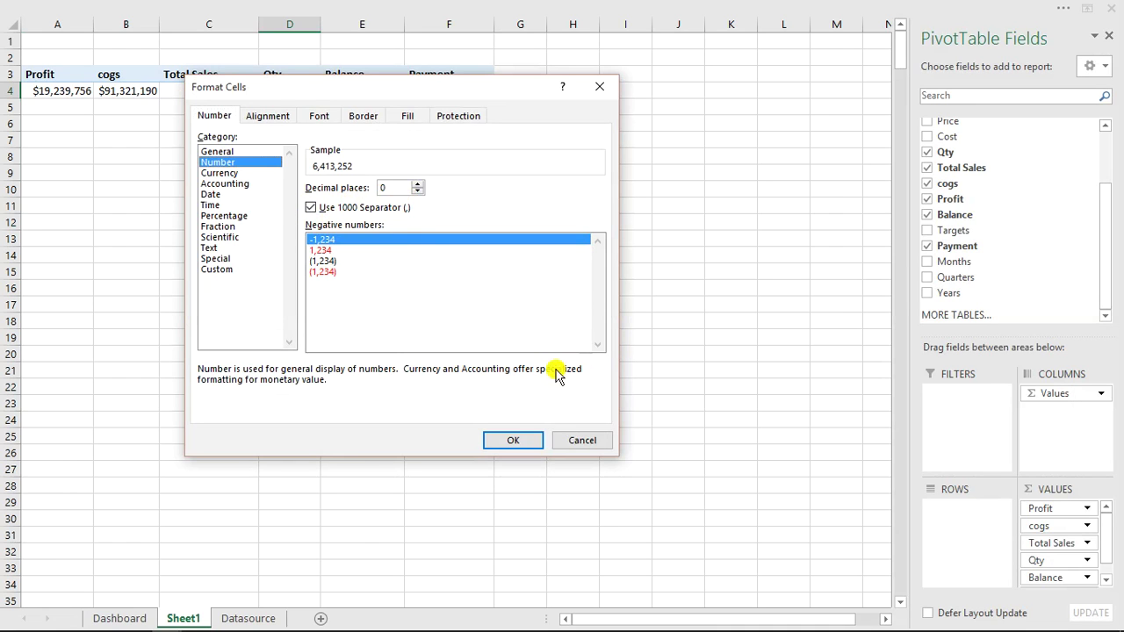
click(514, 440)
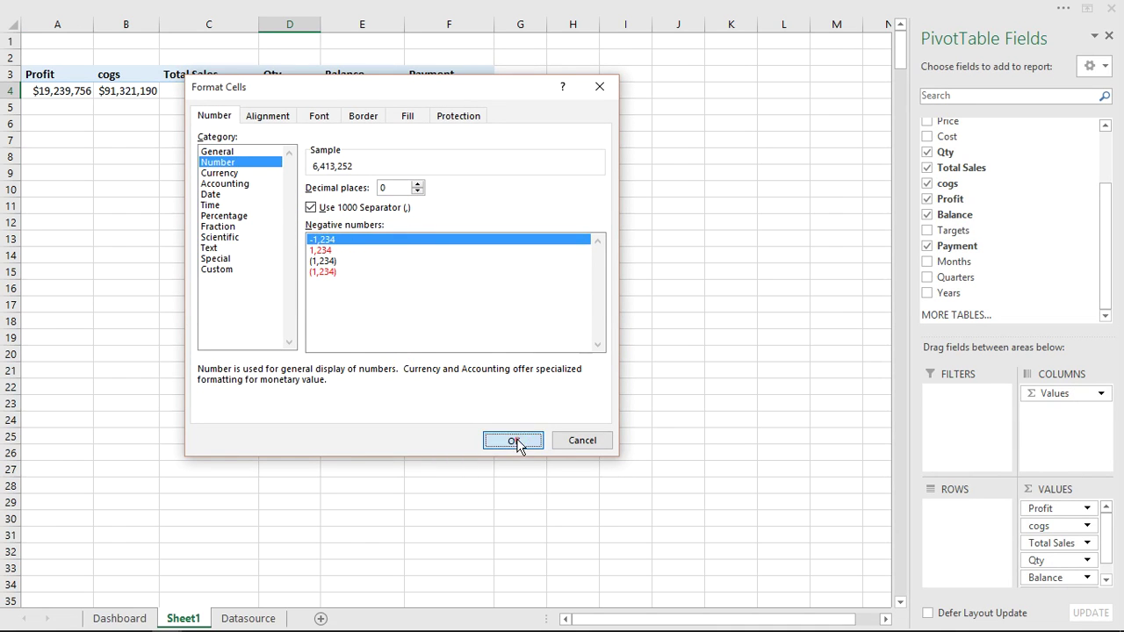
click(167, 227)
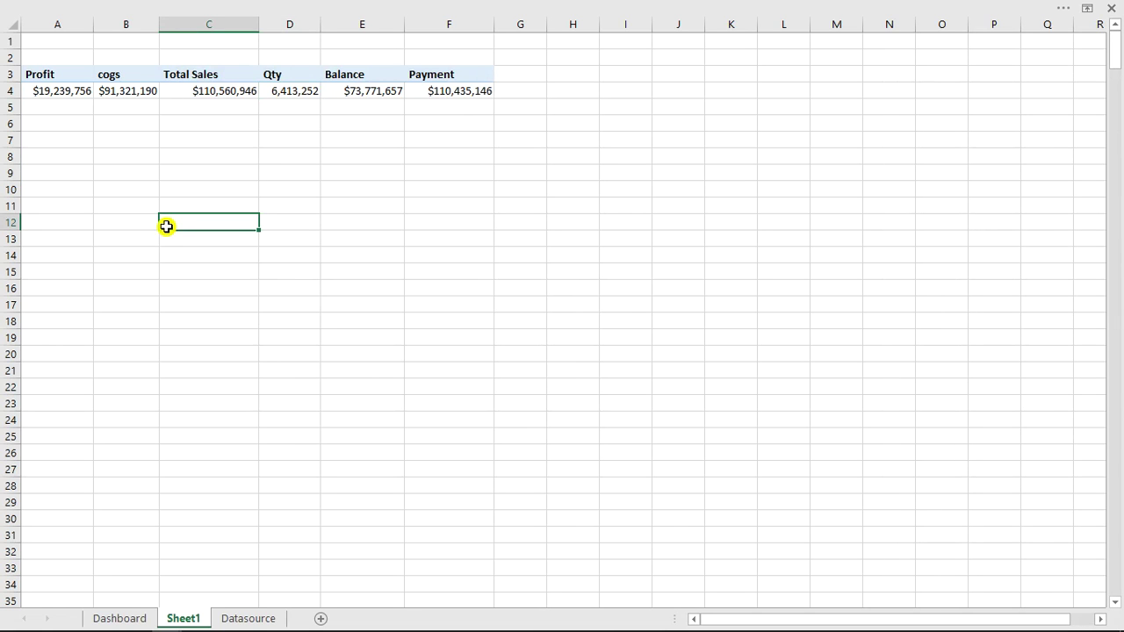
Step: Duplicate the Revenue label on the Dashboard sheet and place the copy directly below the original
click(120, 617)
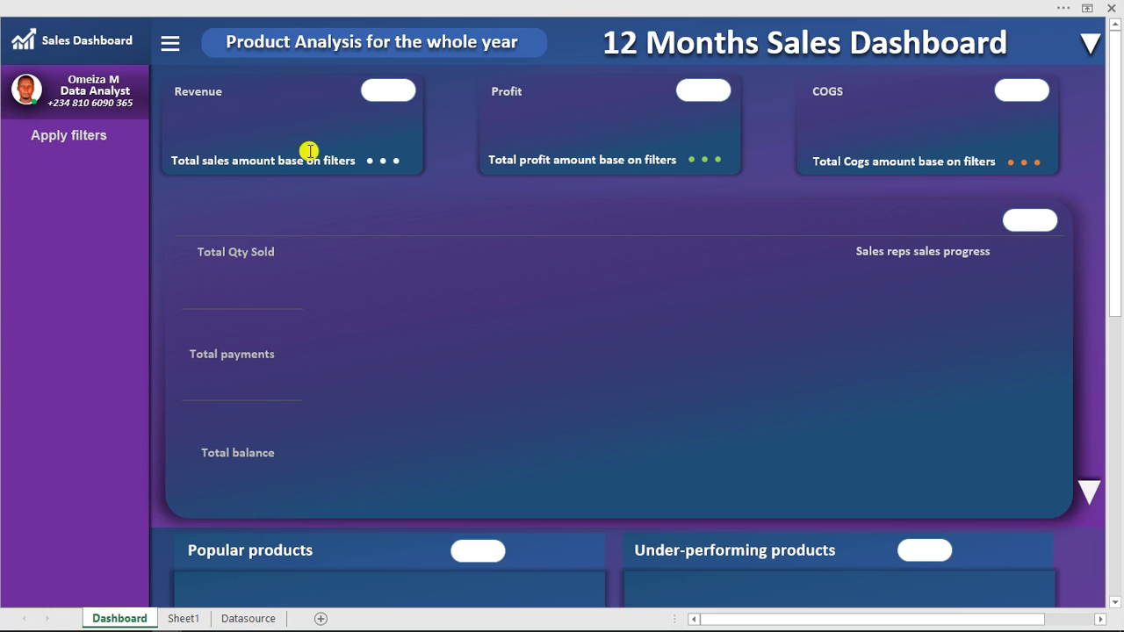
click(210, 91)
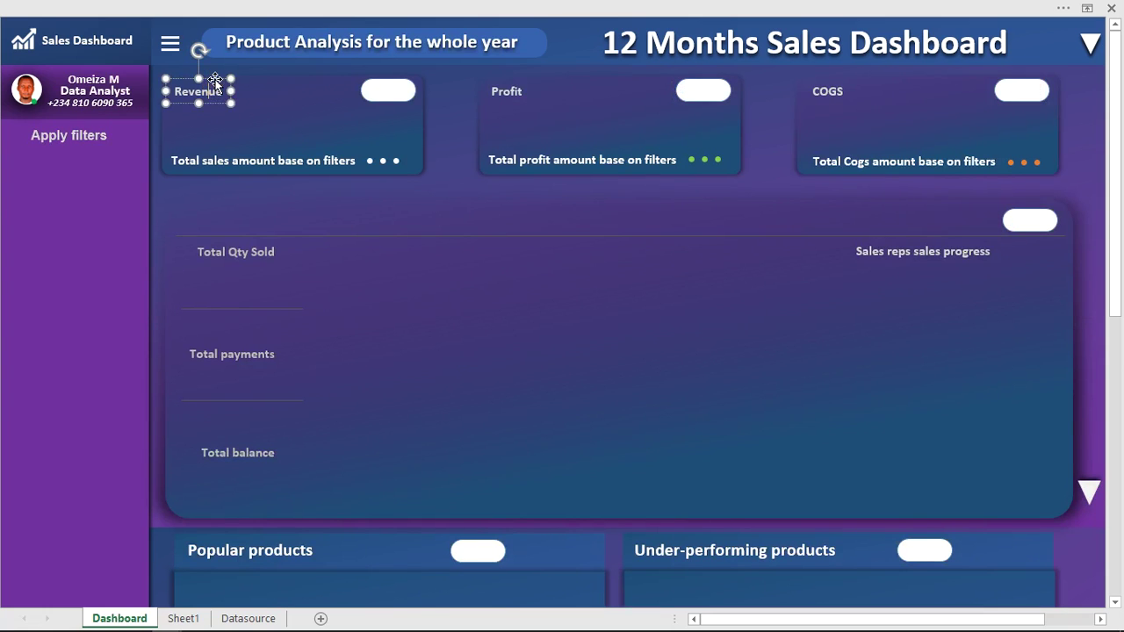
drag(216, 81, 215, 100)
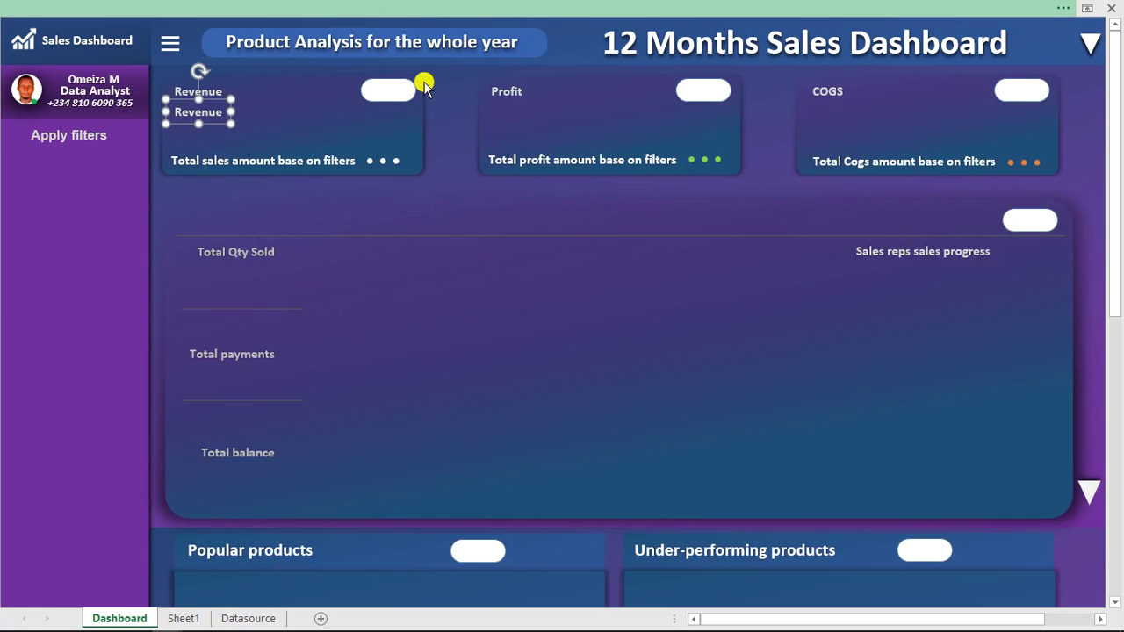
Step: Show the formula bar above the Dashboard sheet
click(424, 9)
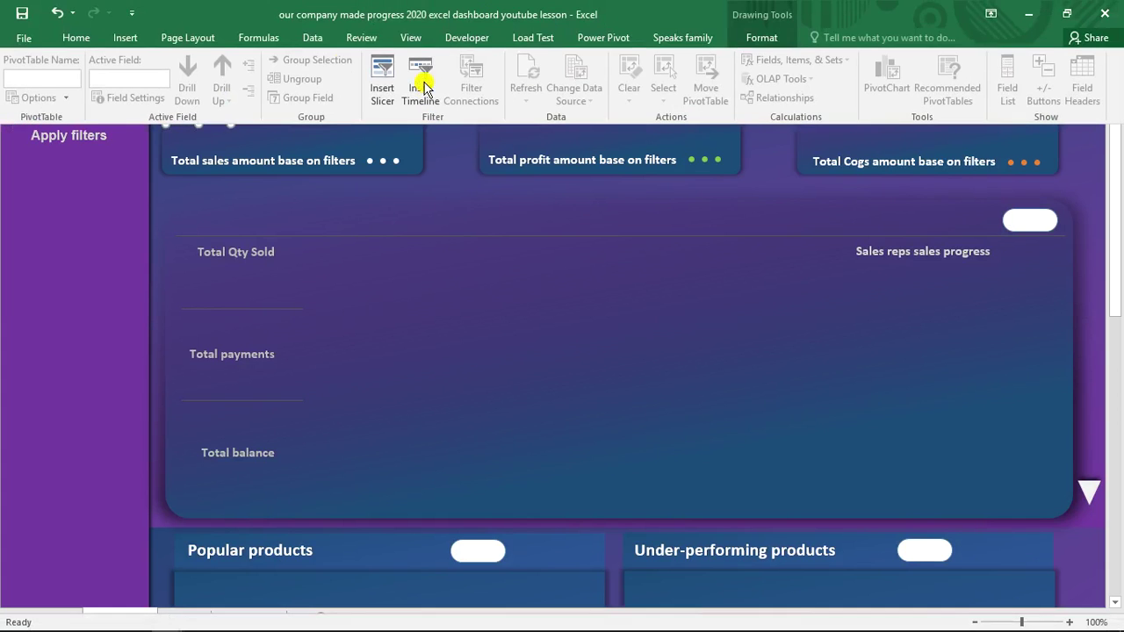
click(408, 38)
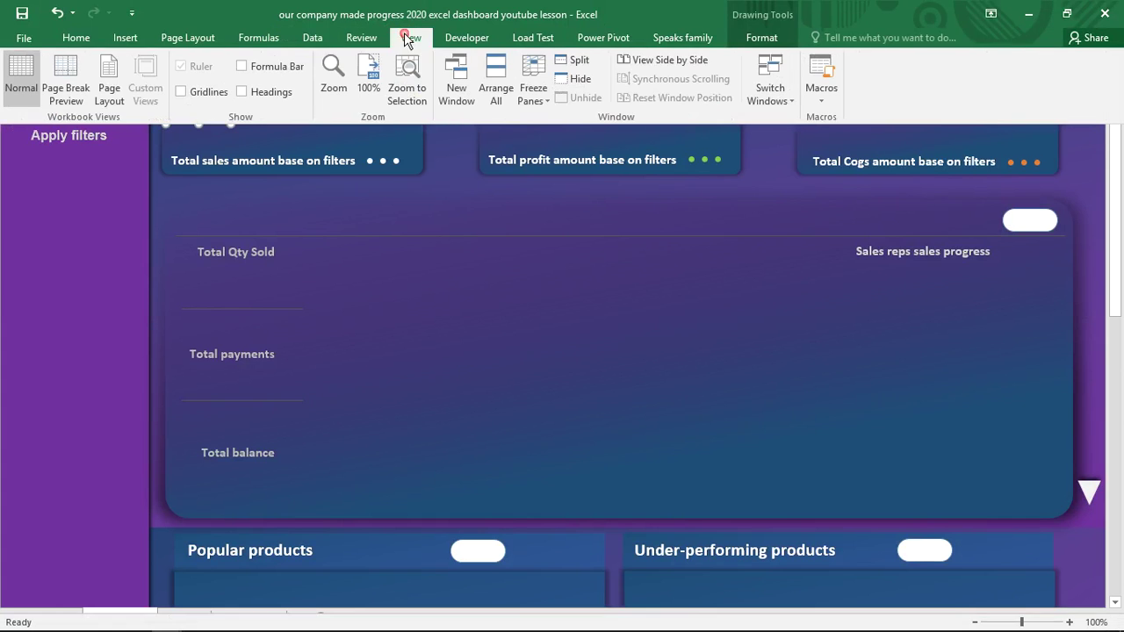
click(243, 68)
click(289, 259)
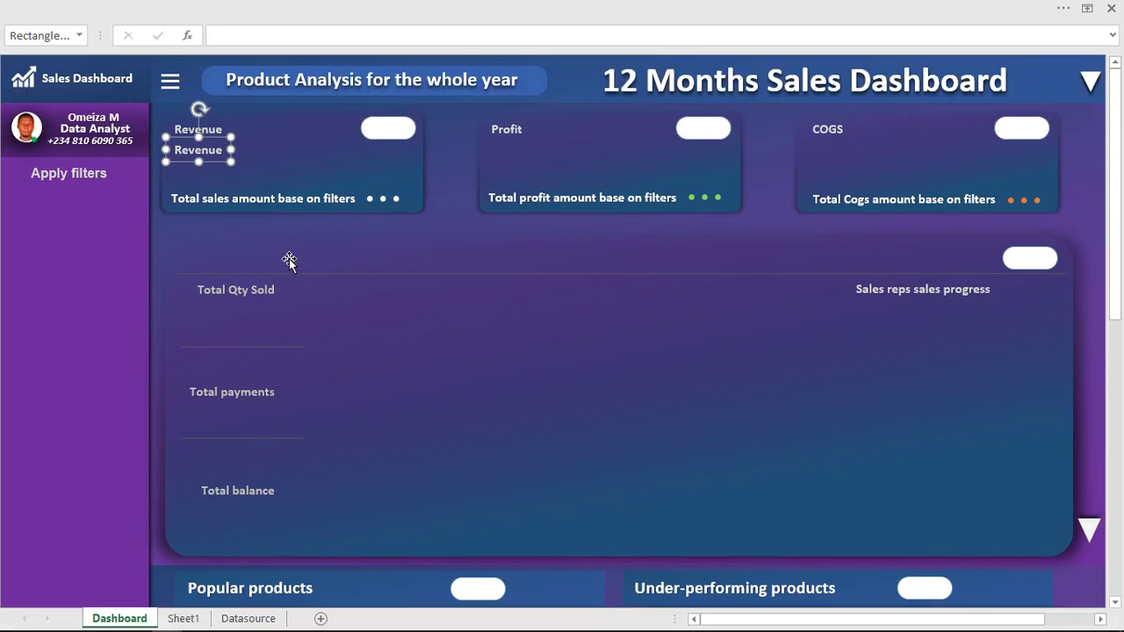
Step: Link the duplicated Revenue label to the Total Sales value with the formula =Sheet1!C4
click(224, 35)
text(=)
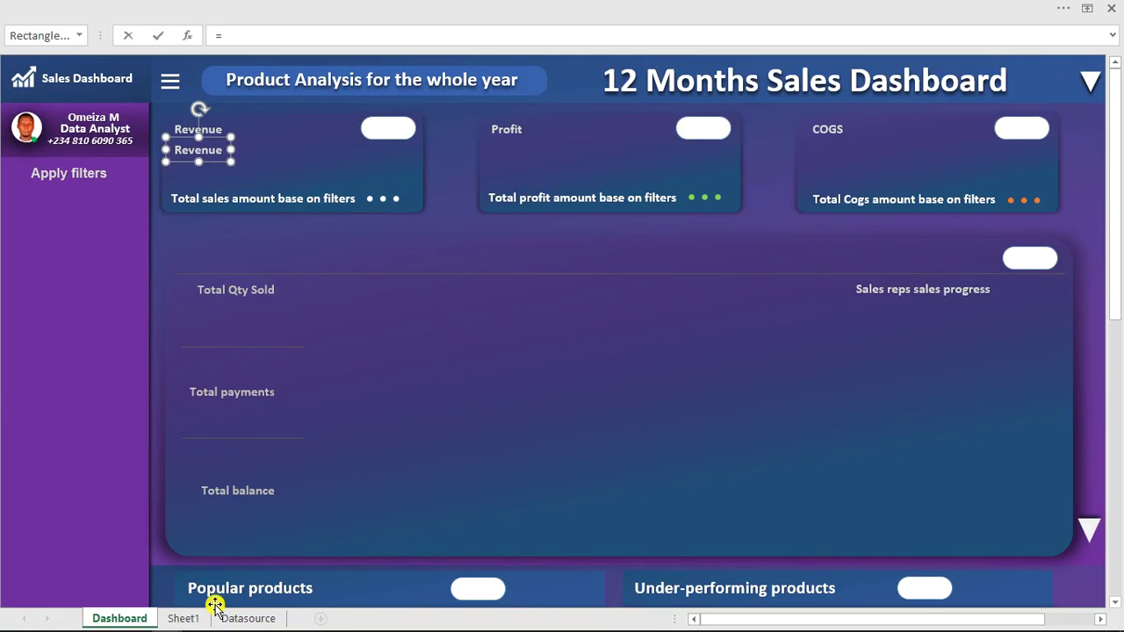
click(188, 618)
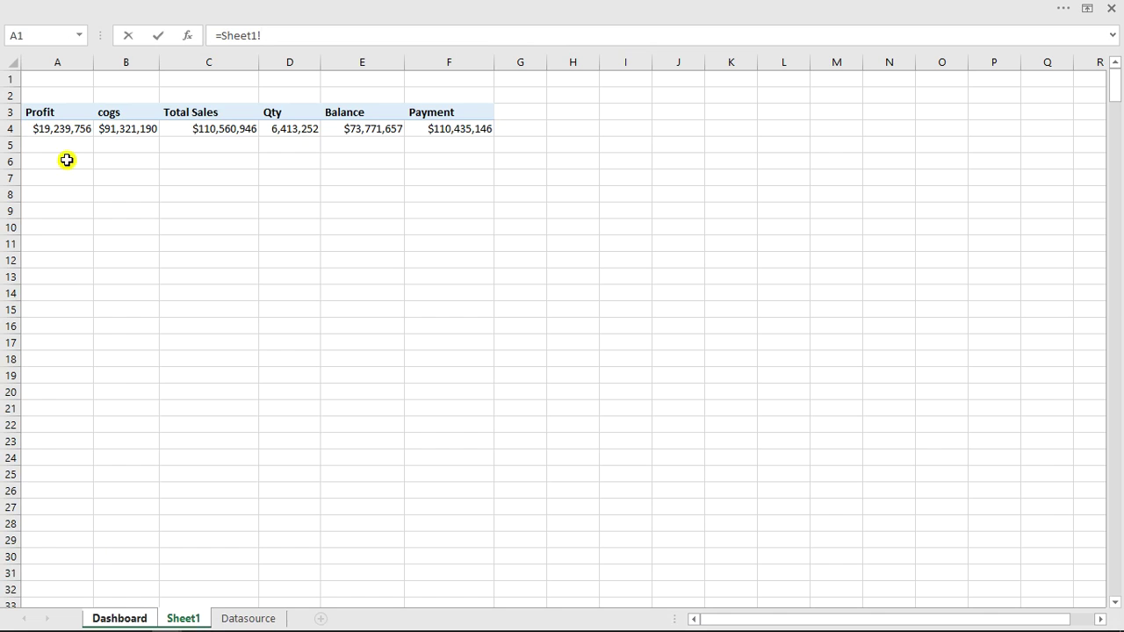
click(210, 131)
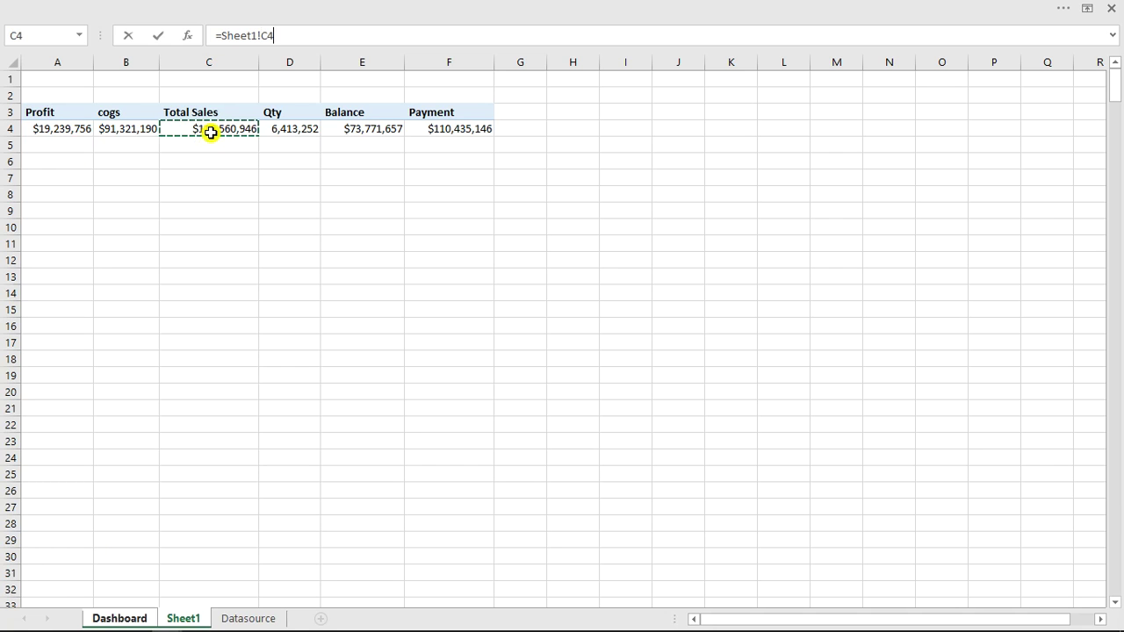
key(Return)
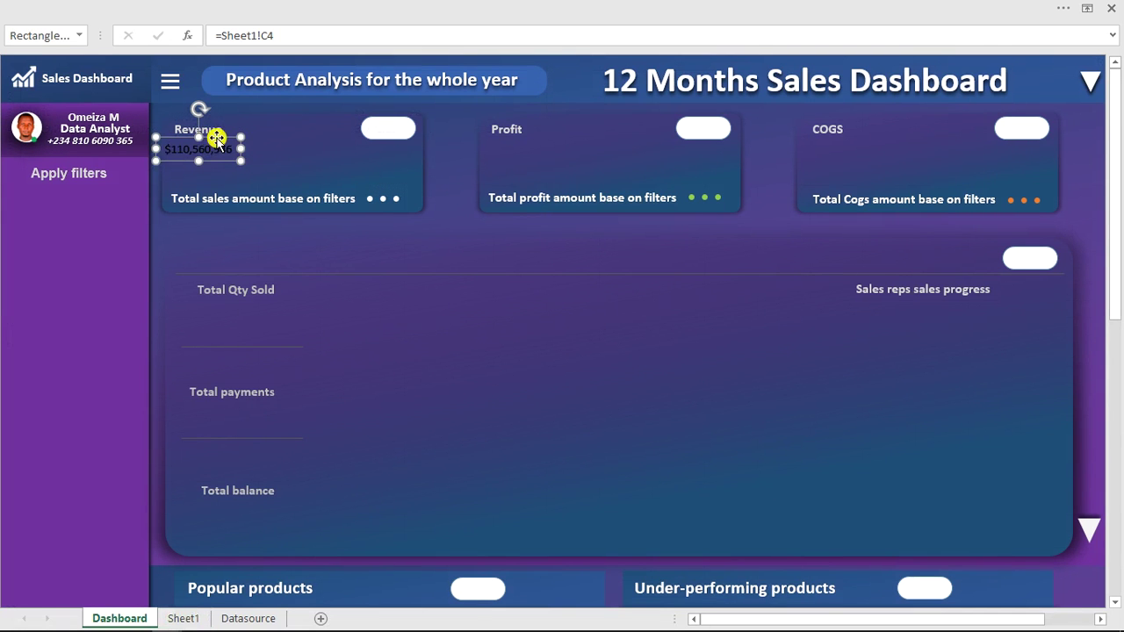
Step: Copy the linked revenue figure into the Profit card and link the copy to =Sheet1!A4
drag(220, 143, 542, 141)
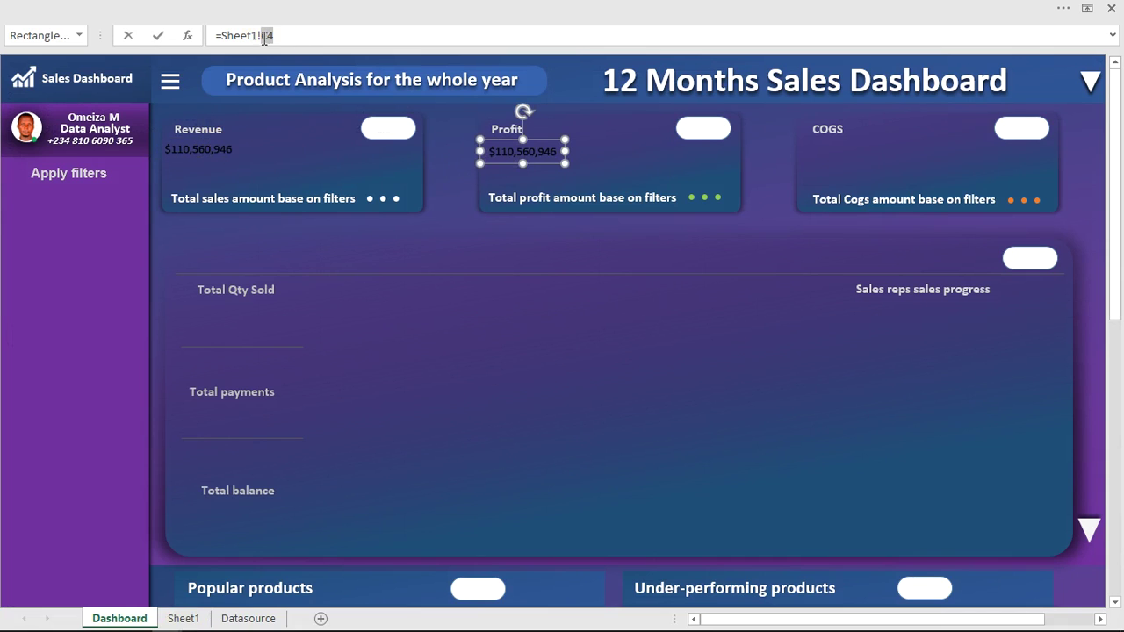
drag(265, 39, 225, 39)
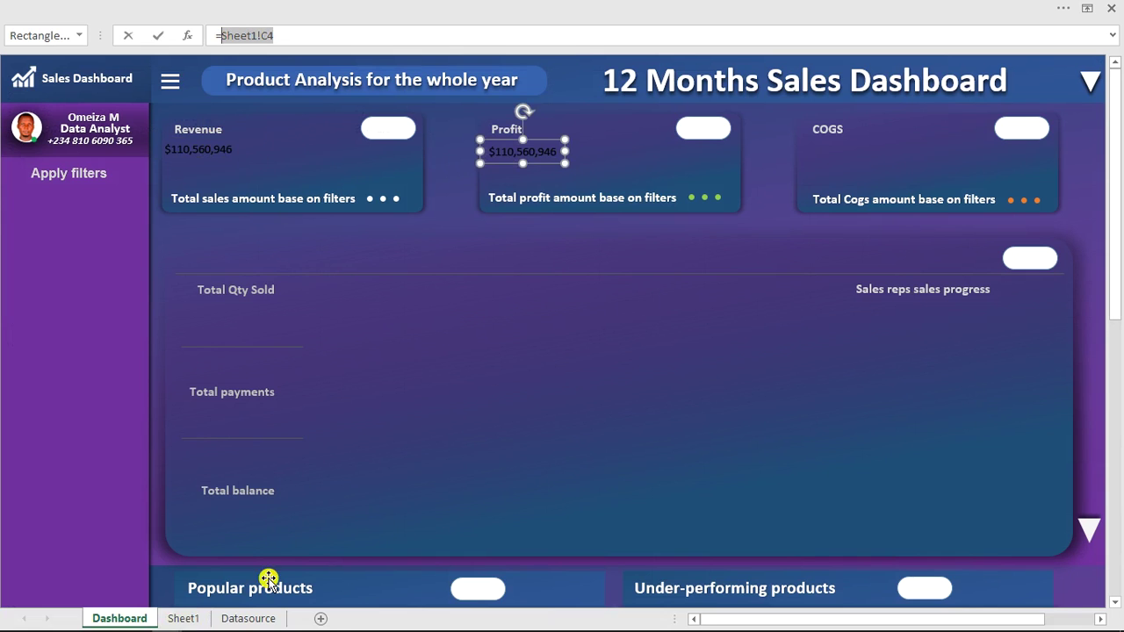
click(184, 618)
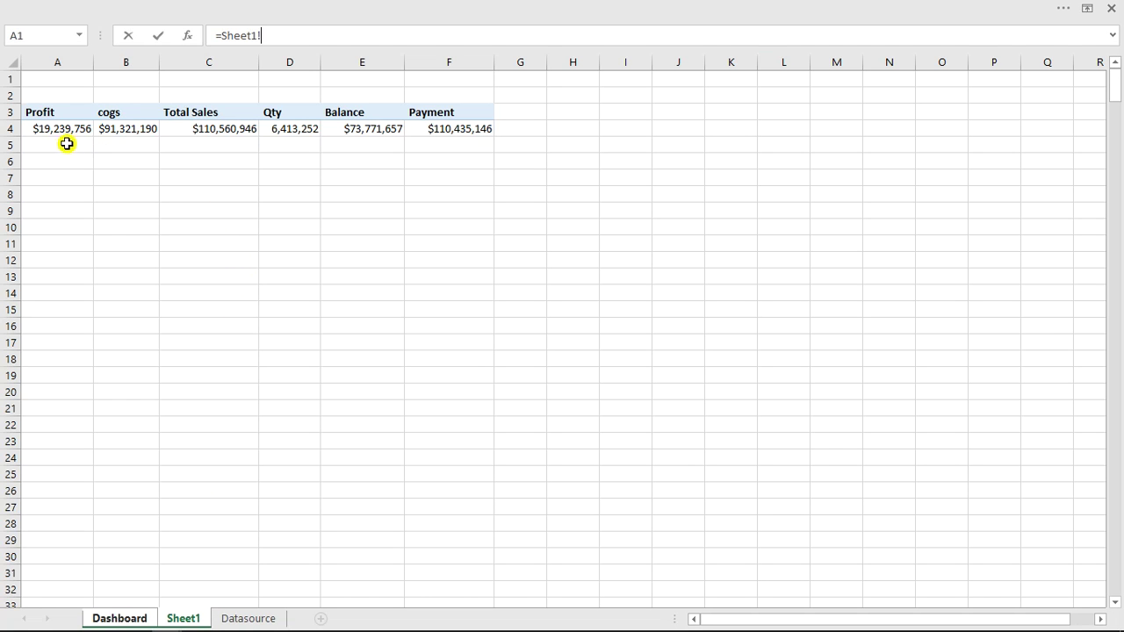
click(59, 133)
key(Return)
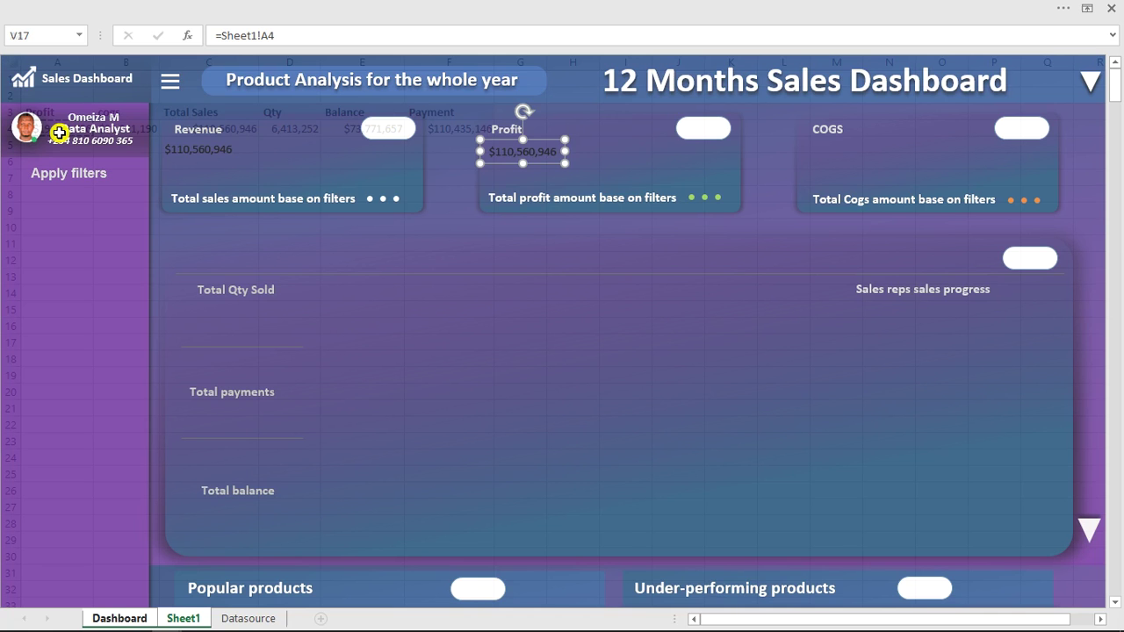
Step: Align the revenue figure under its Revenue label, then increase its font size to 18 and make it bold
click(206, 151)
drag(216, 141, 227, 141)
click(208, 10)
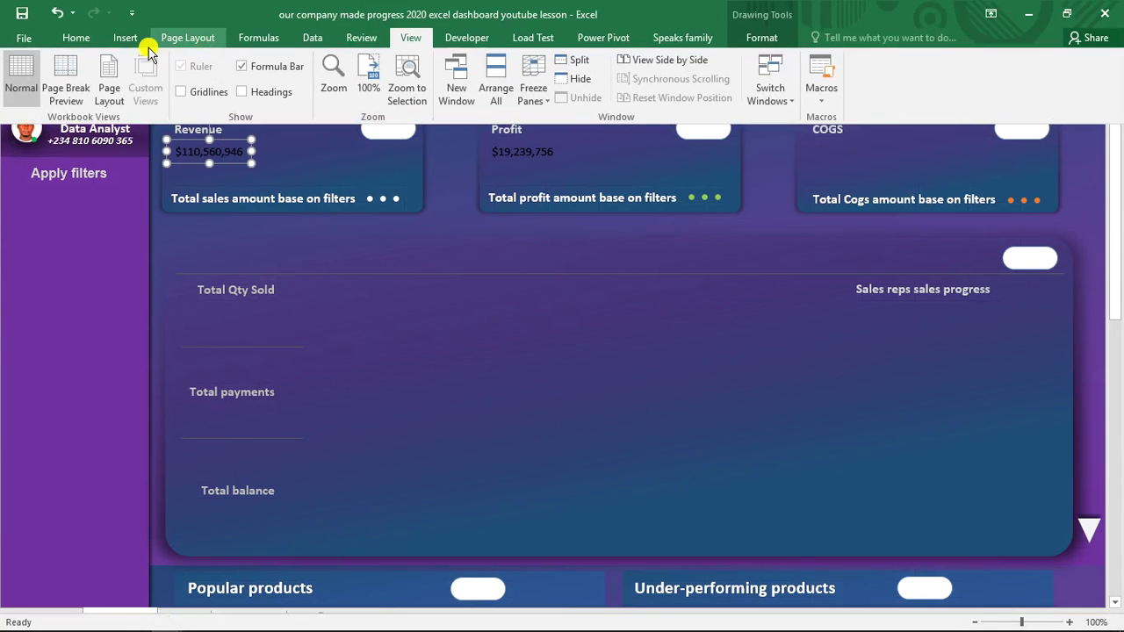
click(81, 36)
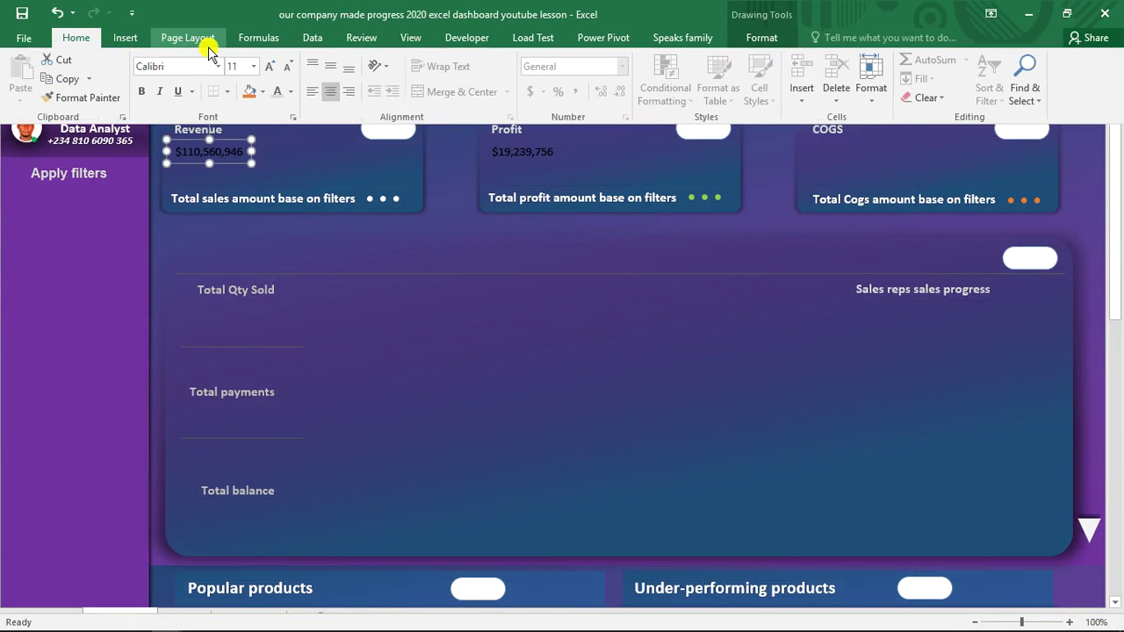
click(268, 68)
click(268, 69)
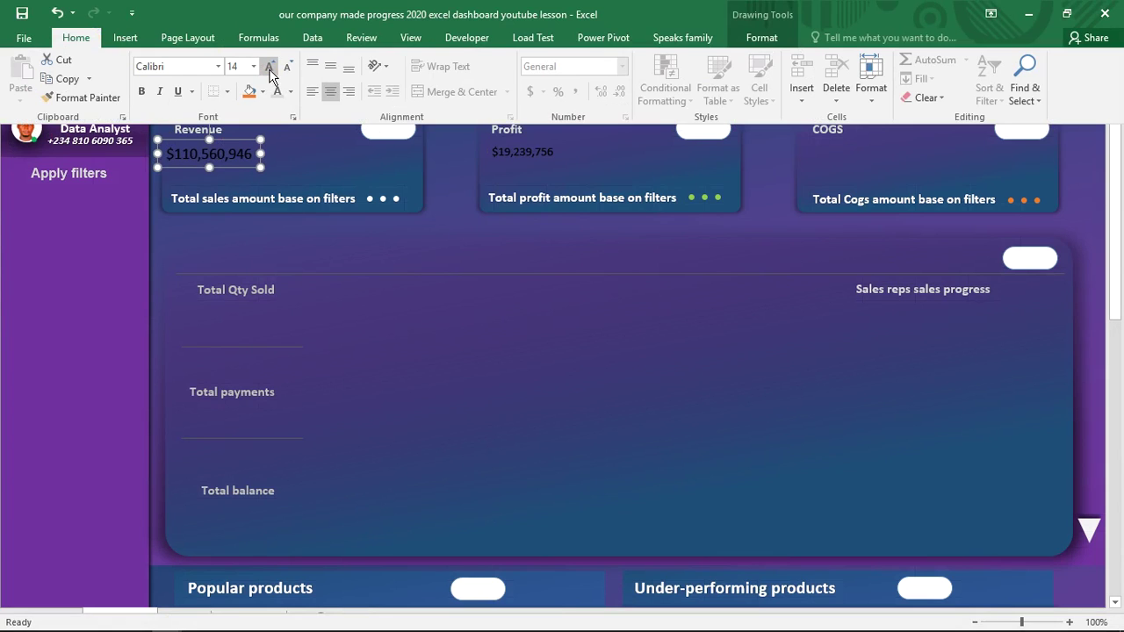
click(269, 69)
click(269, 69)
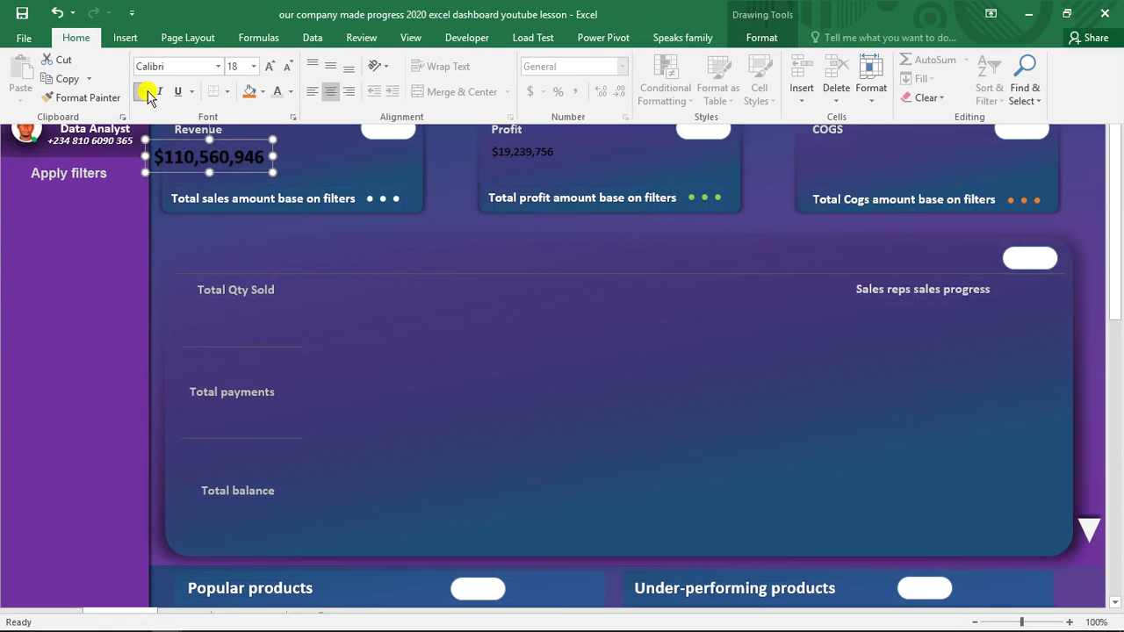
Step: Increase the revenue figure's font size to 20, realign it under the Revenue label, and colour its text light grey
click(268, 68)
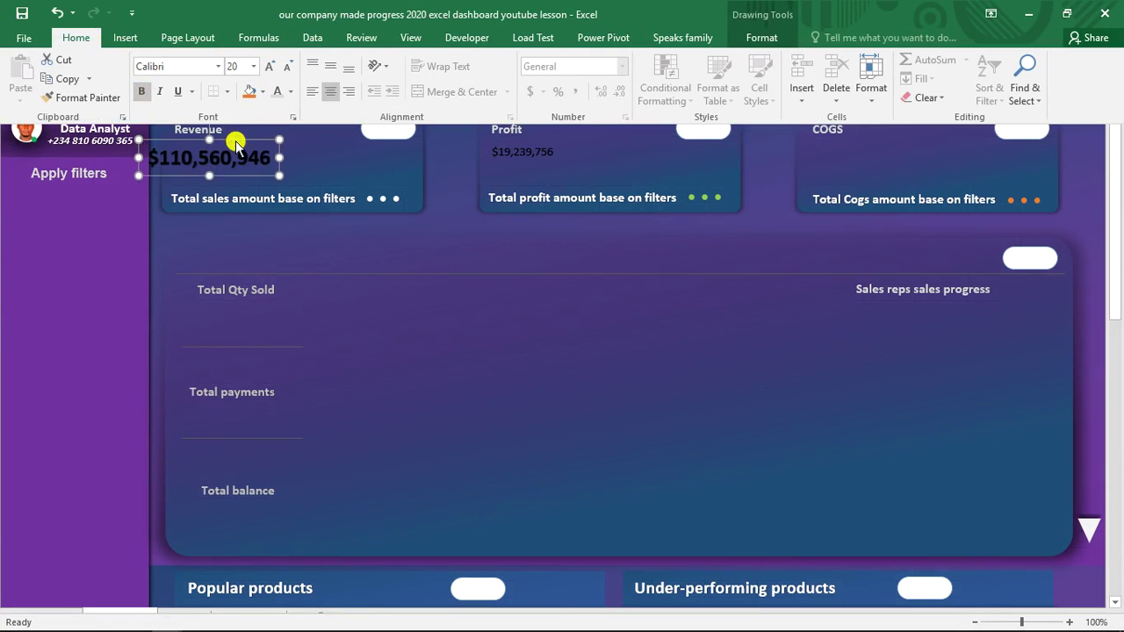
drag(235, 140, 256, 139)
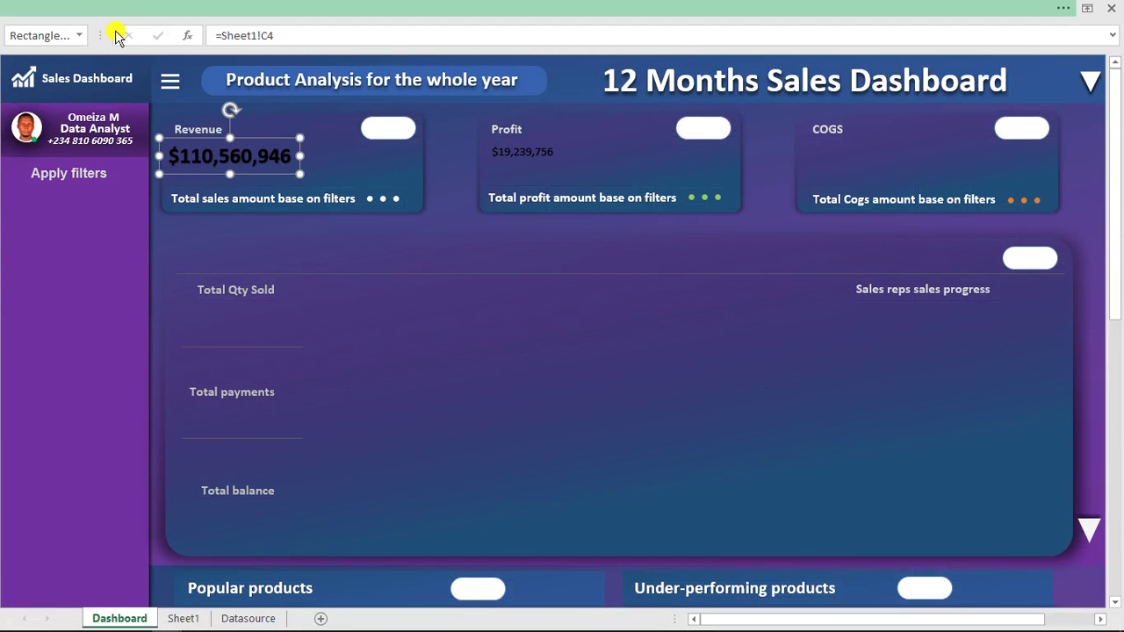
click(115, 9)
click(293, 92)
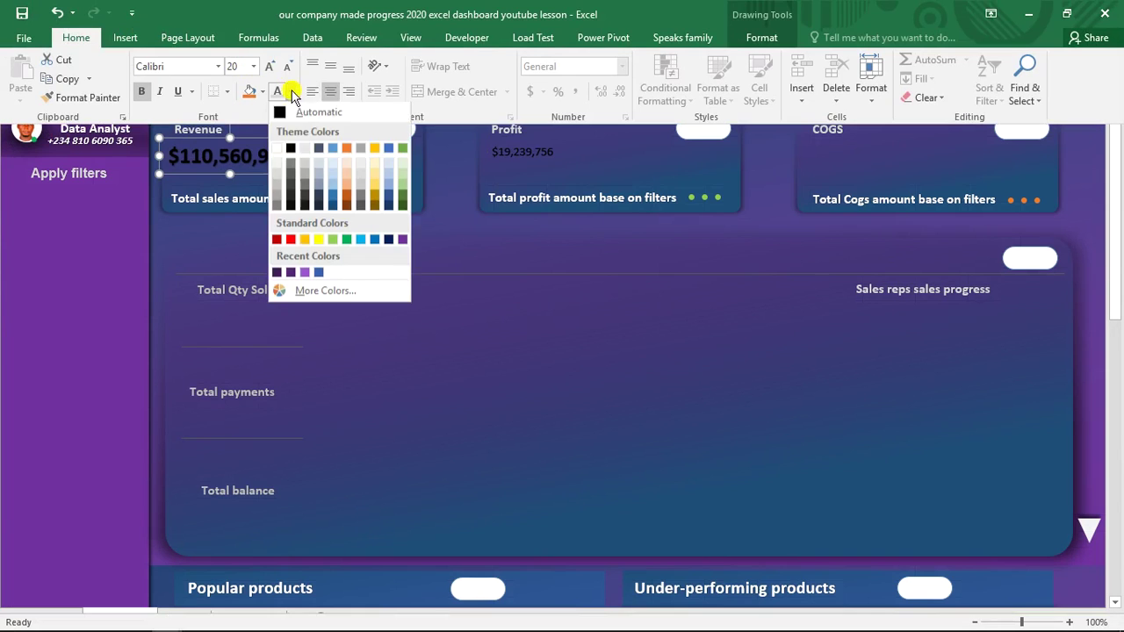
click(280, 179)
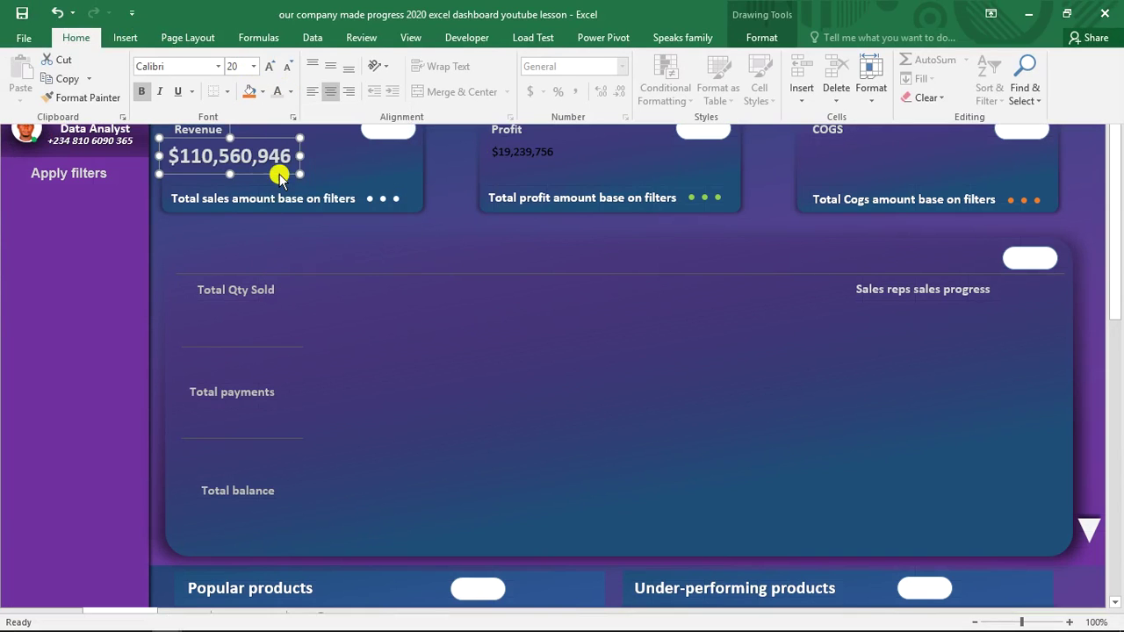
Step: Copy the revenue figure's formatting onto the Profit figure and reposition that figure within its card
click(88, 97)
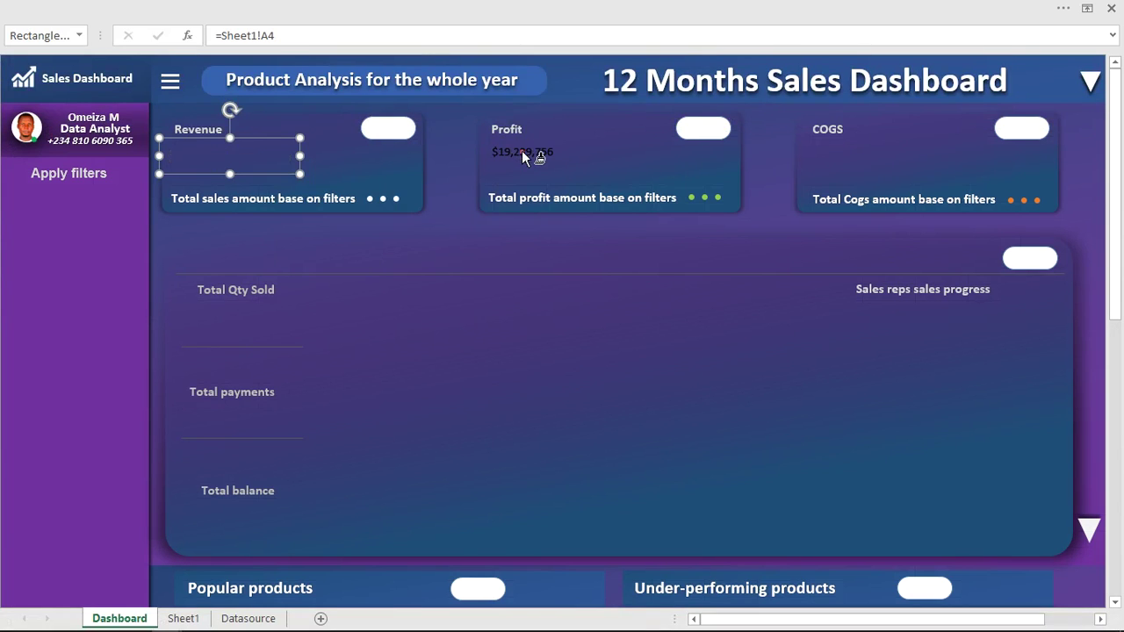
click(524, 156)
drag(541, 145, 561, 144)
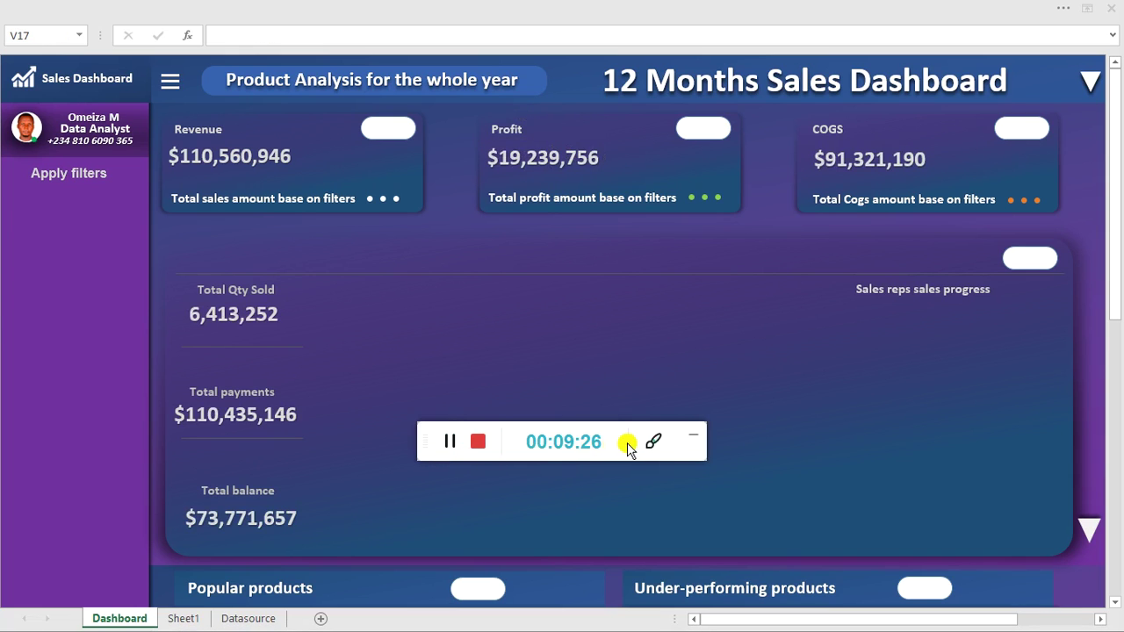
click(694, 438)
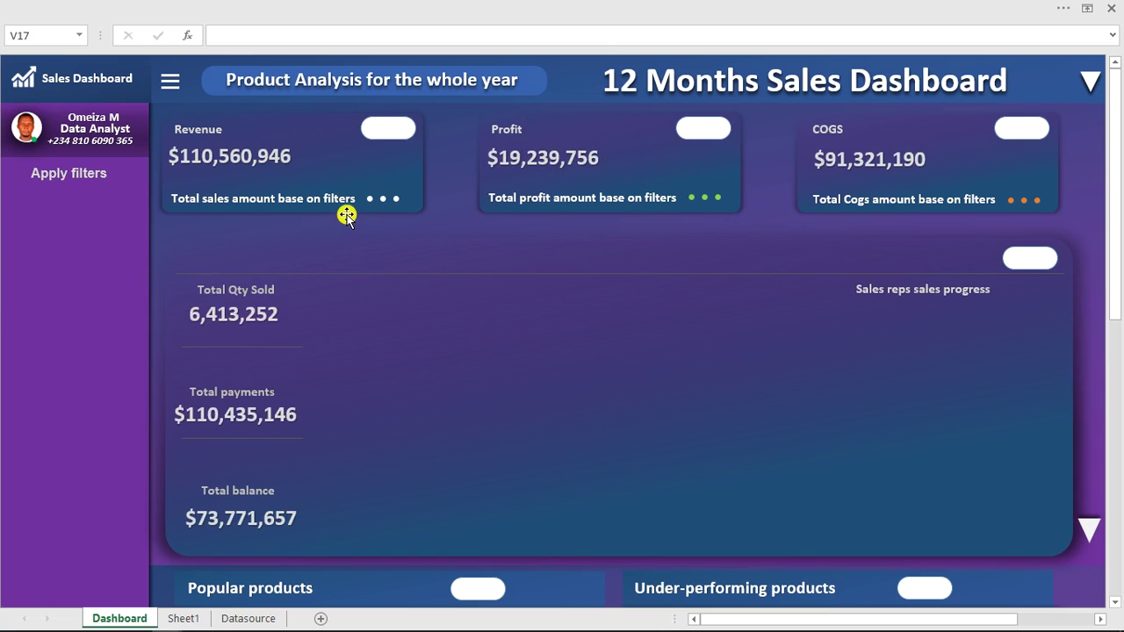
Step: Examine the finished workbook's Dashboard chart with the COGS, Profit and Revenue options, and return to the lesson workbook
mouse_move(158, 624)
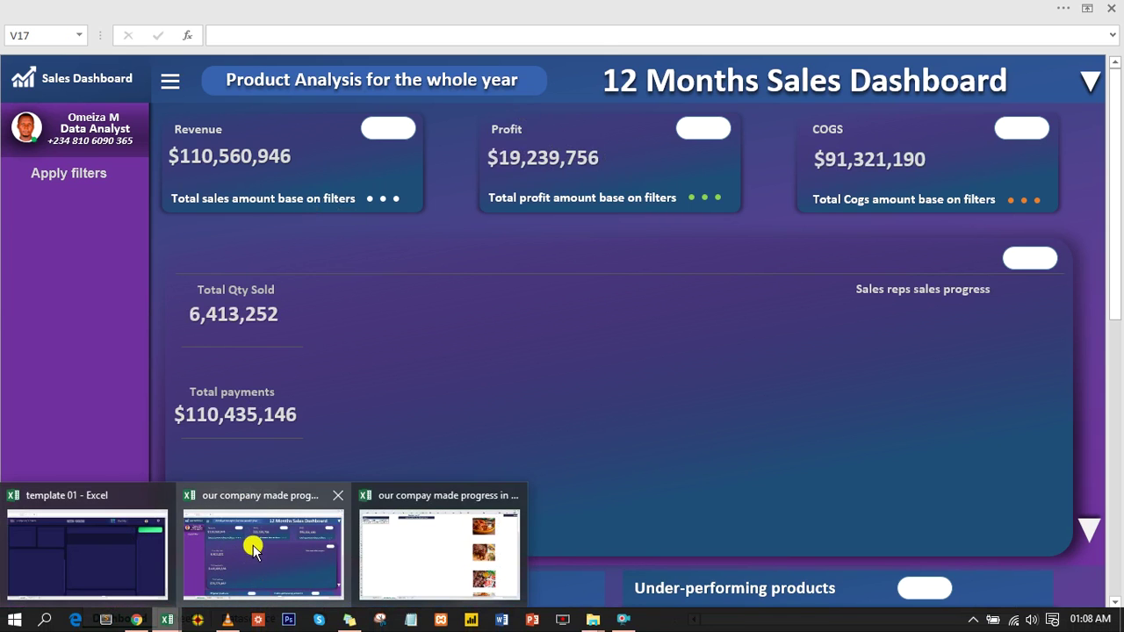
click(401, 542)
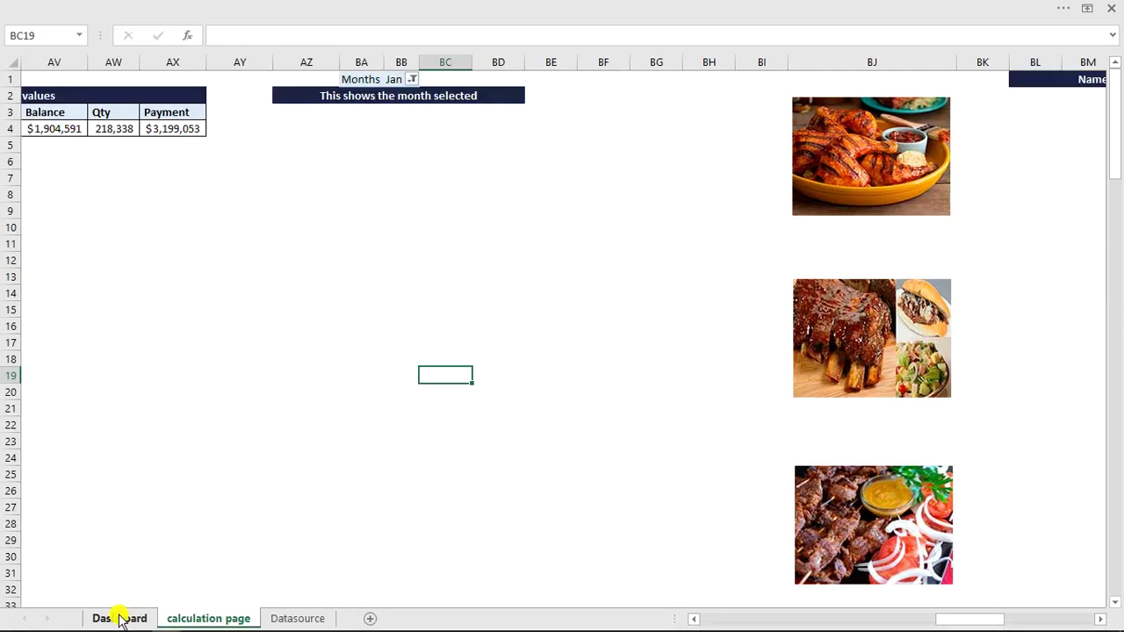
click(119, 618)
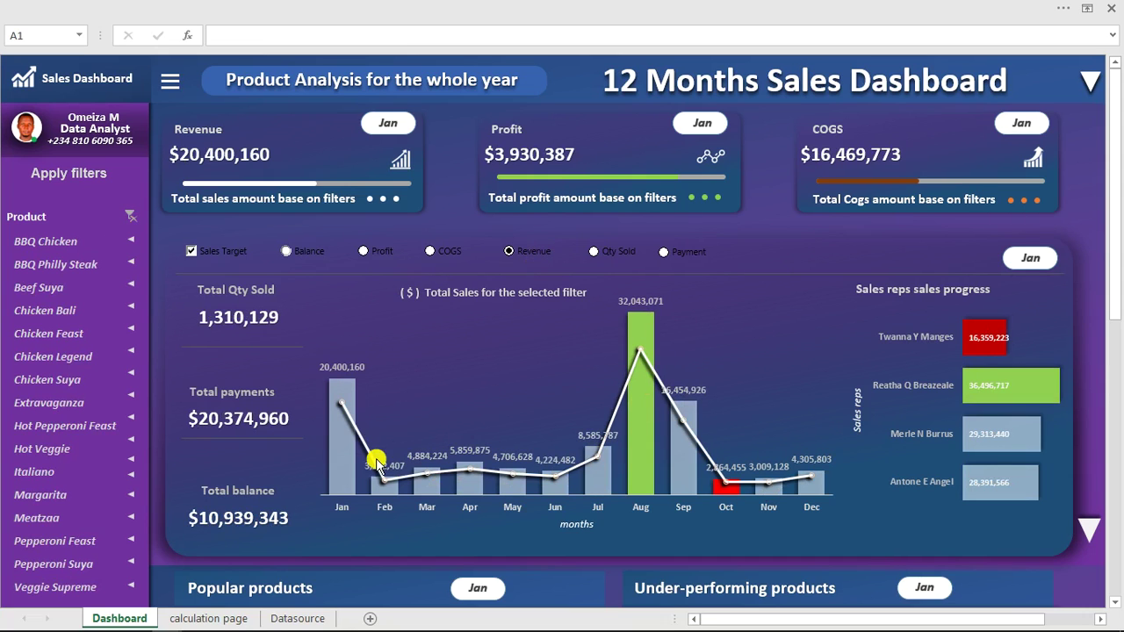
click(431, 252)
click(378, 256)
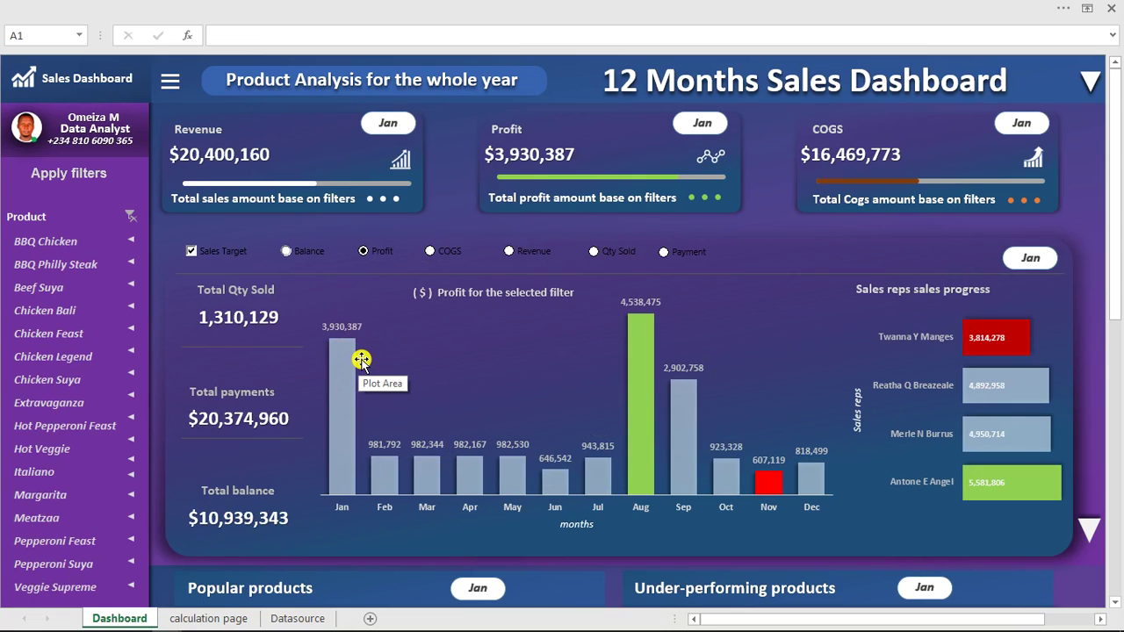
click(526, 252)
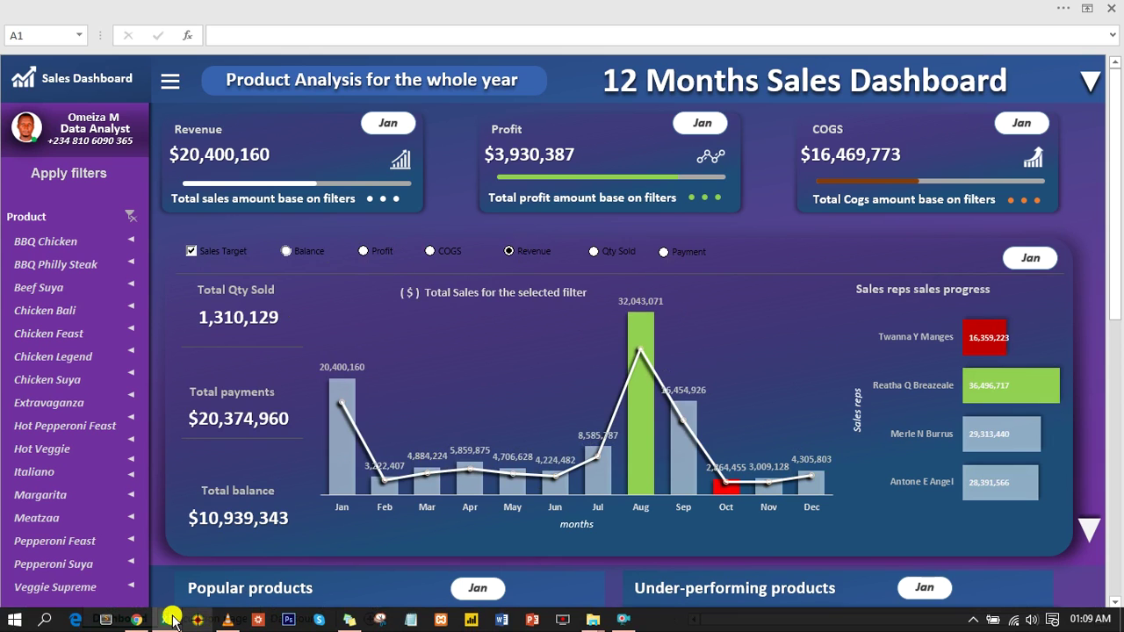
mouse_move(165, 618)
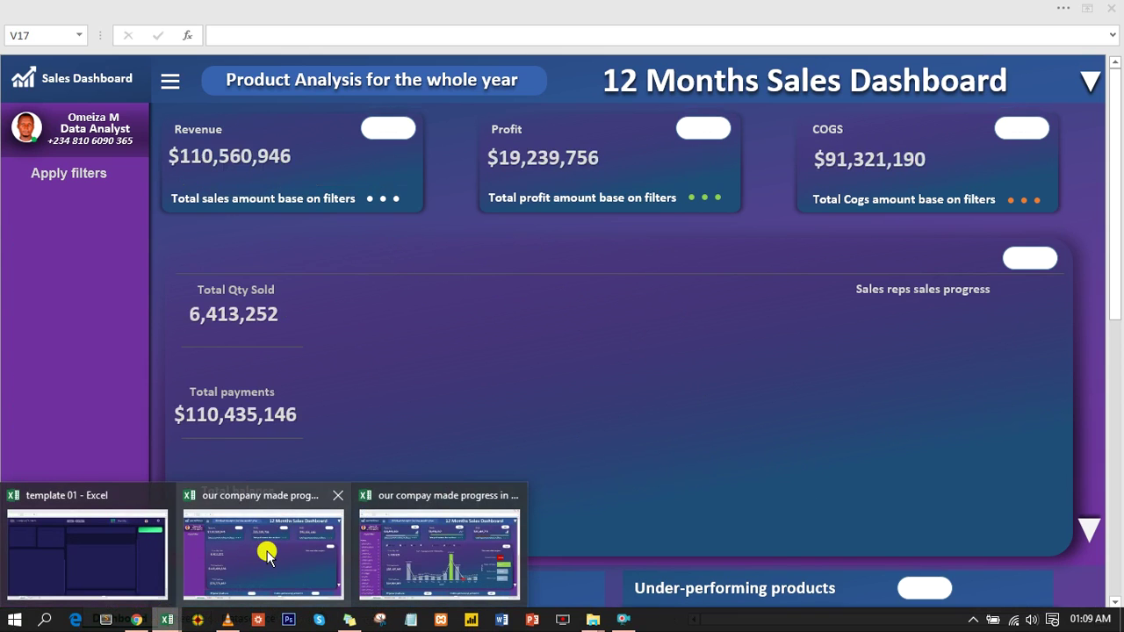
click(268, 555)
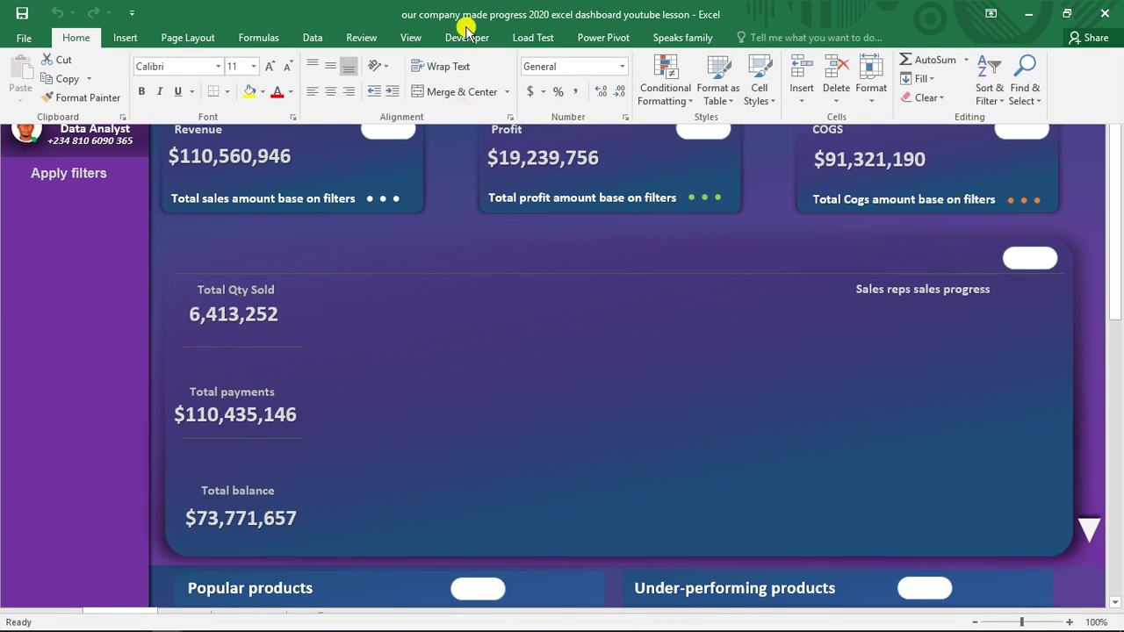
Step: Hide the Developer tab through the ribbon customization options and maximize the lesson workbook's window
click(468, 39)
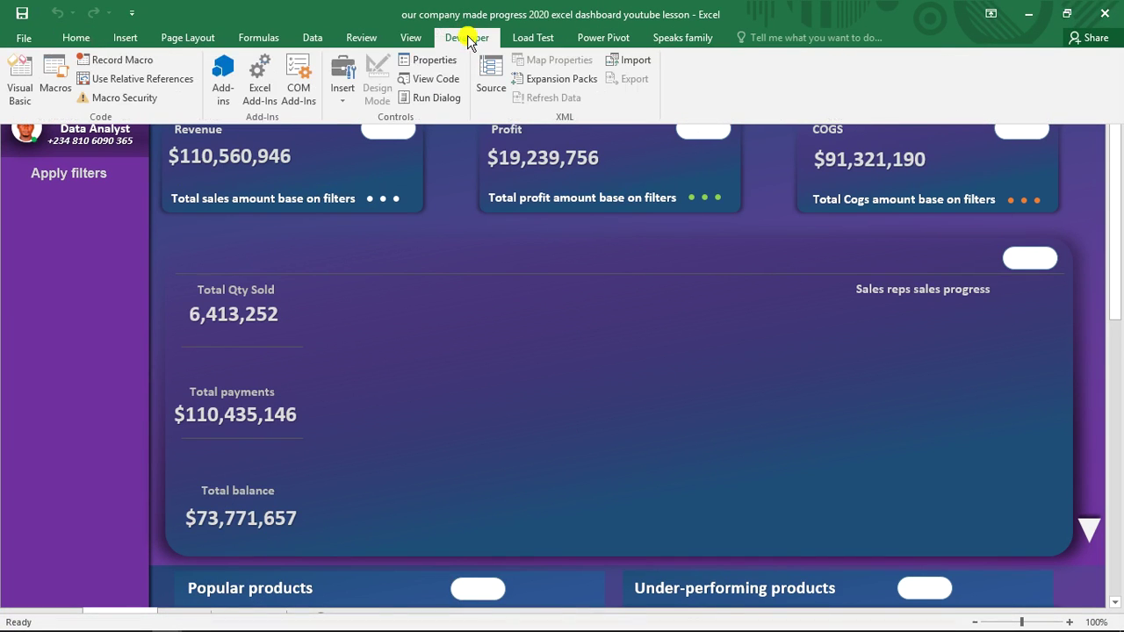
click(343, 100)
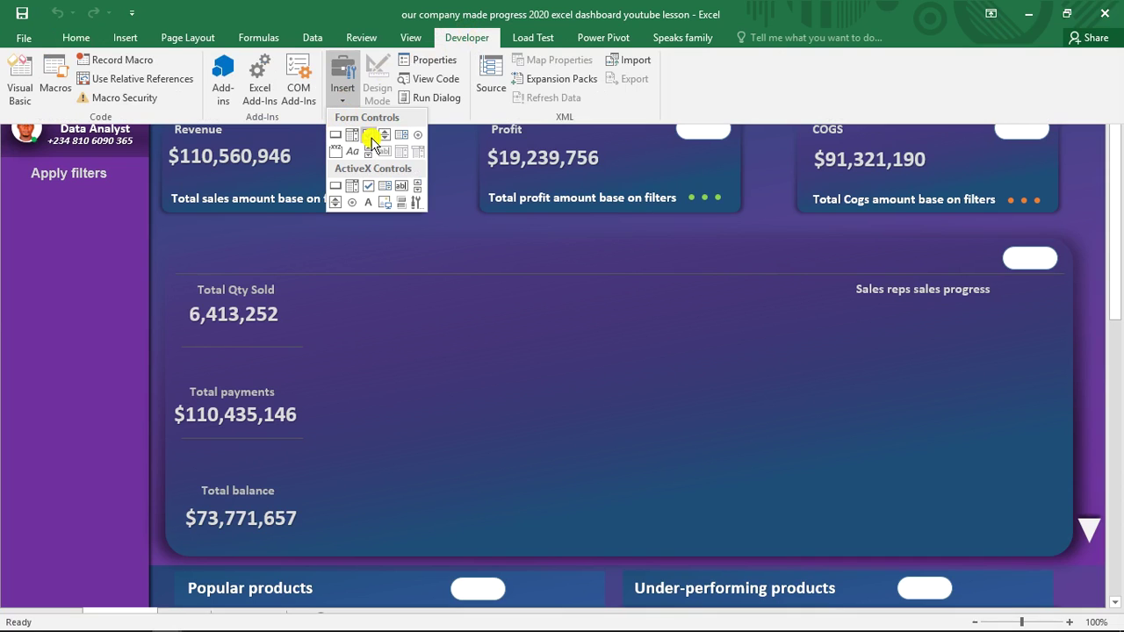
right_click(463, 44)
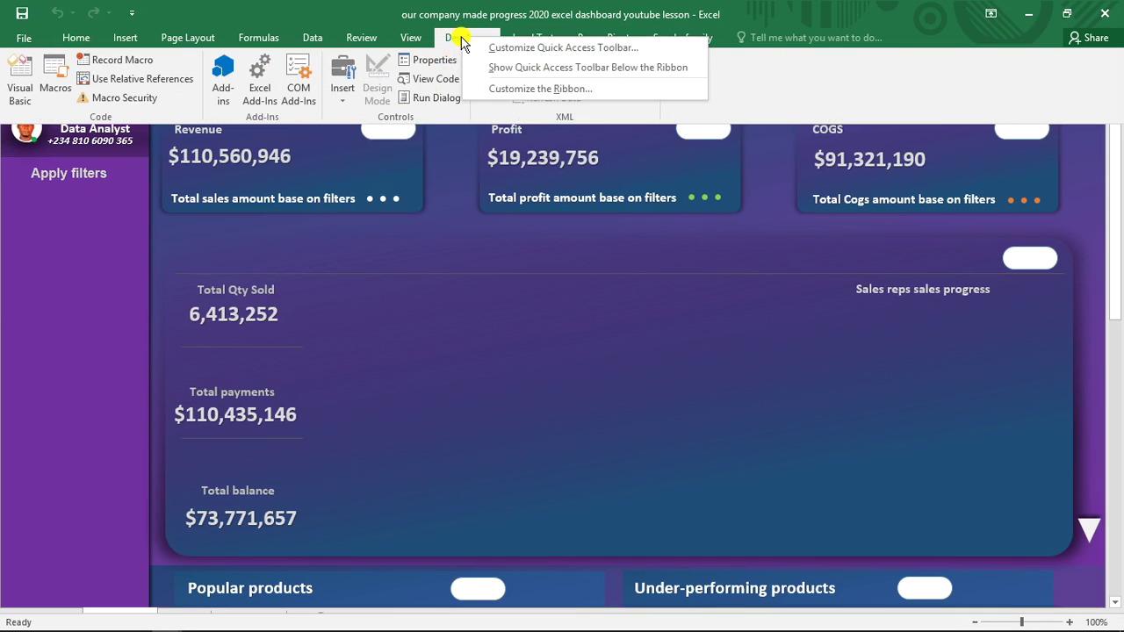
click(504, 93)
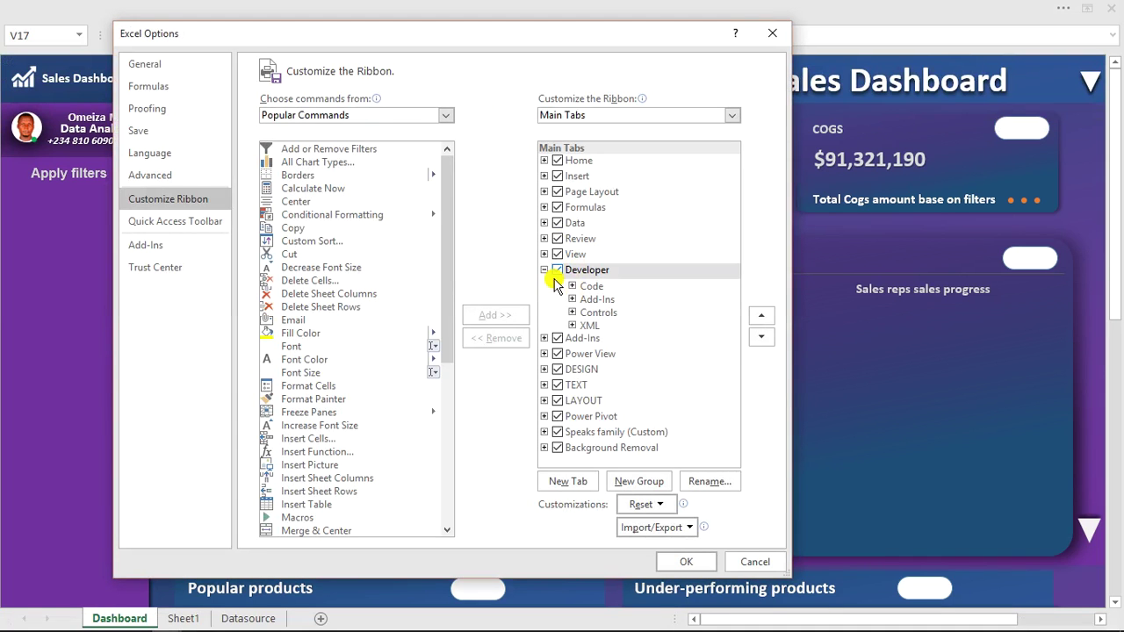
click(557, 270)
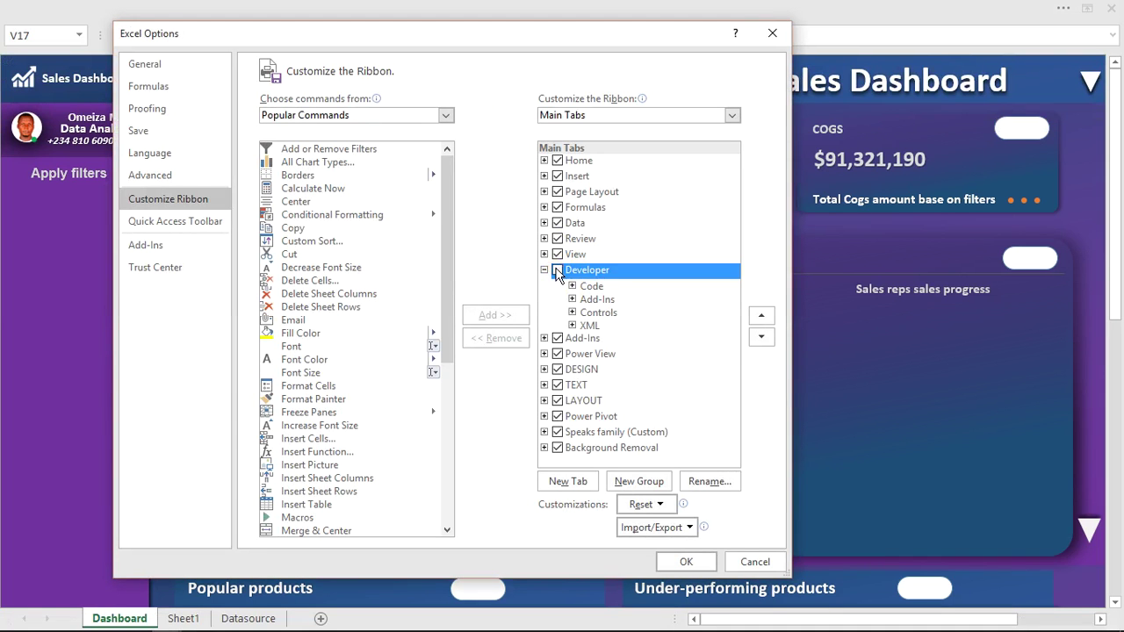
click(686, 562)
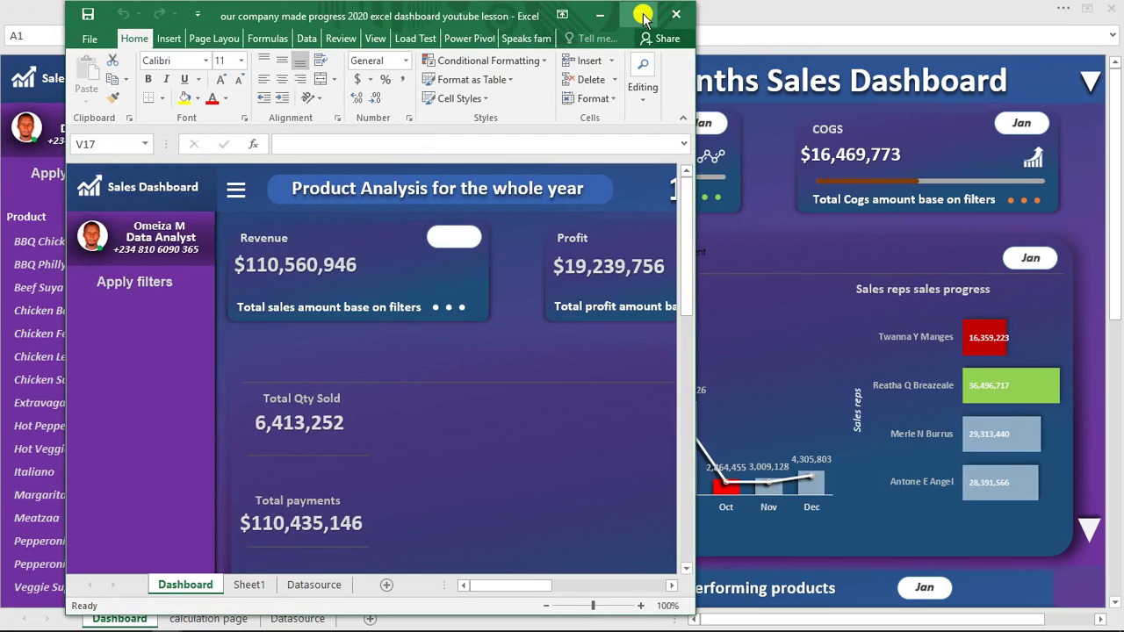
click(641, 15)
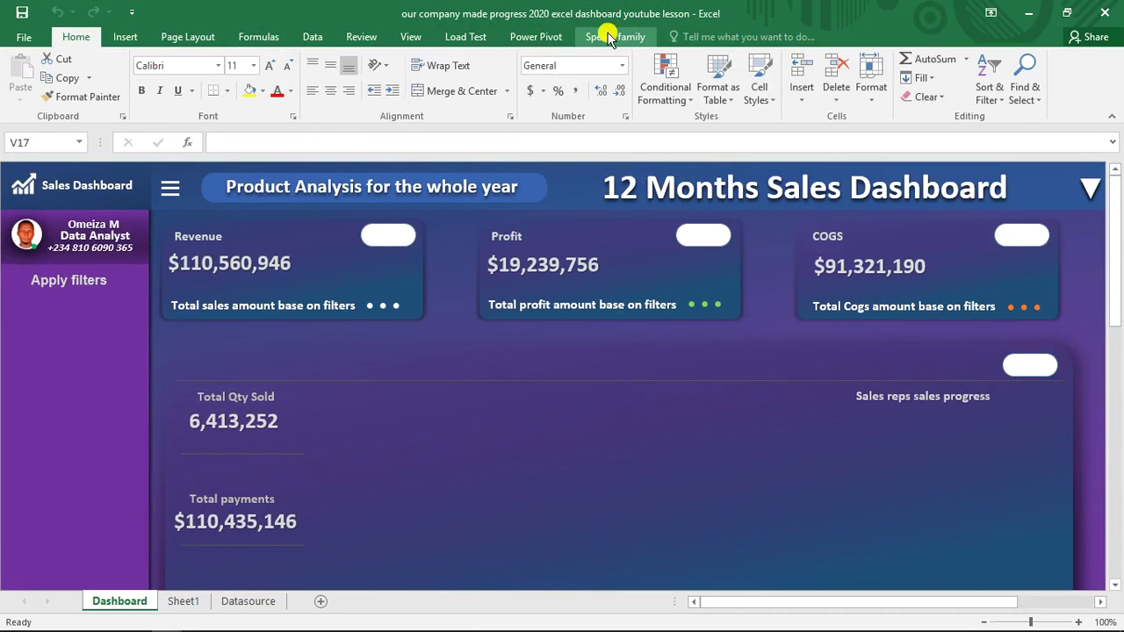
Step: Enable the Developer main tab in the ribbon customization options
right_click(246, 41)
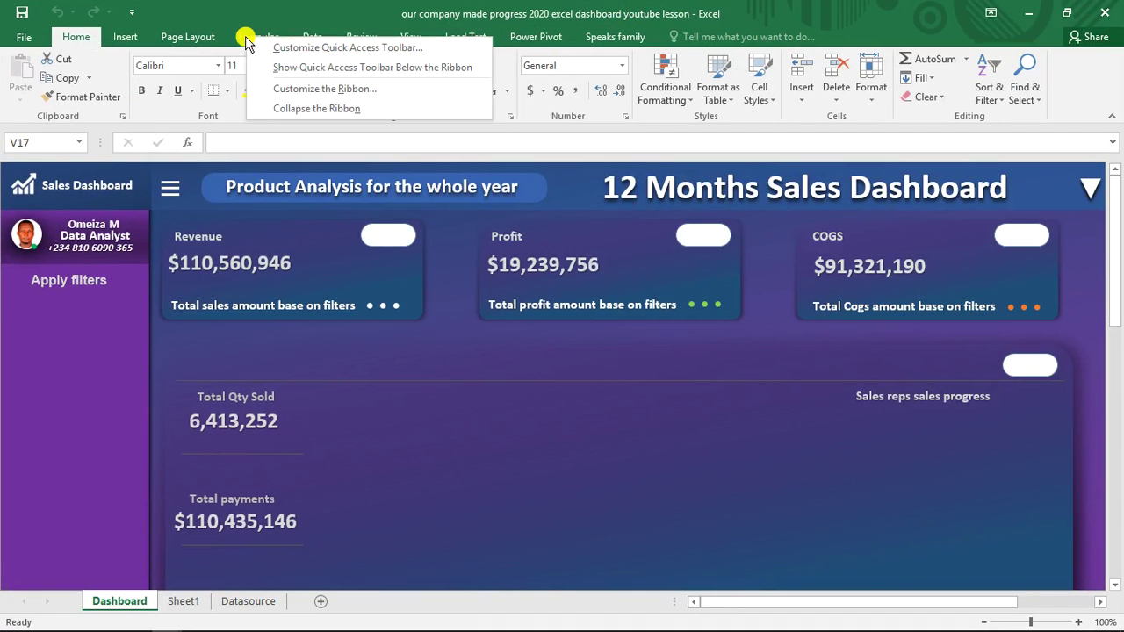
click(295, 90)
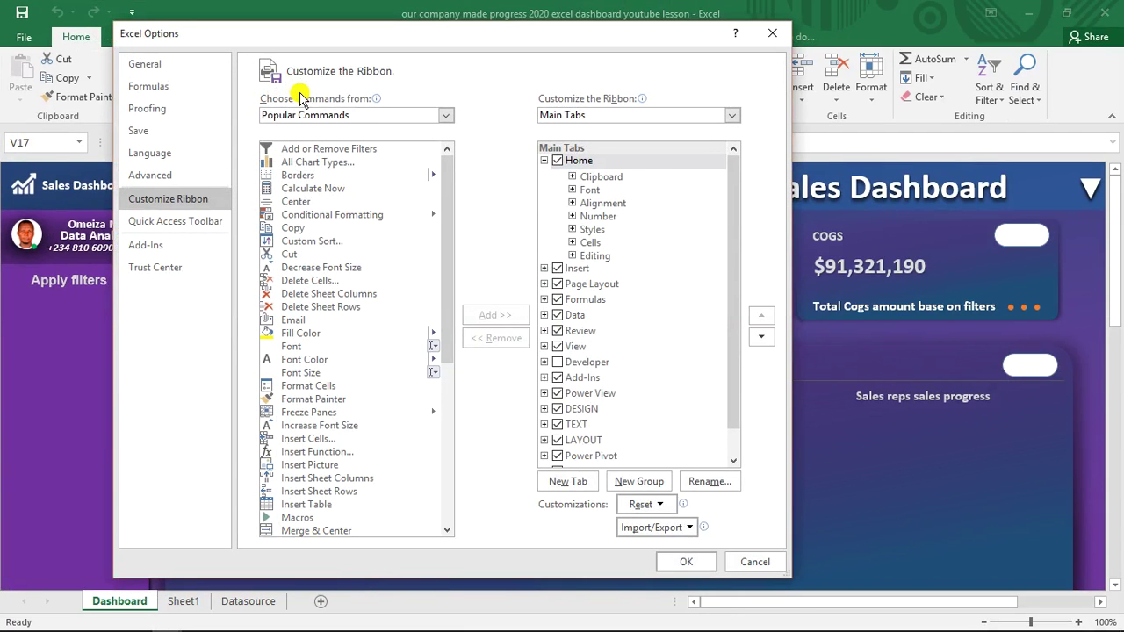
click(544, 161)
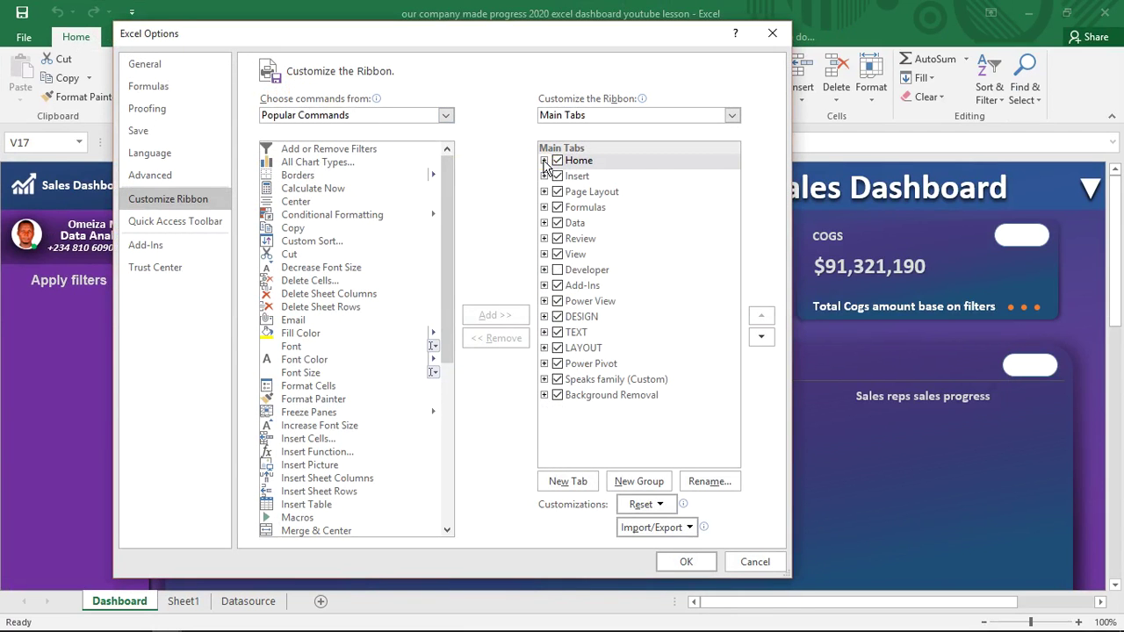
click(559, 273)
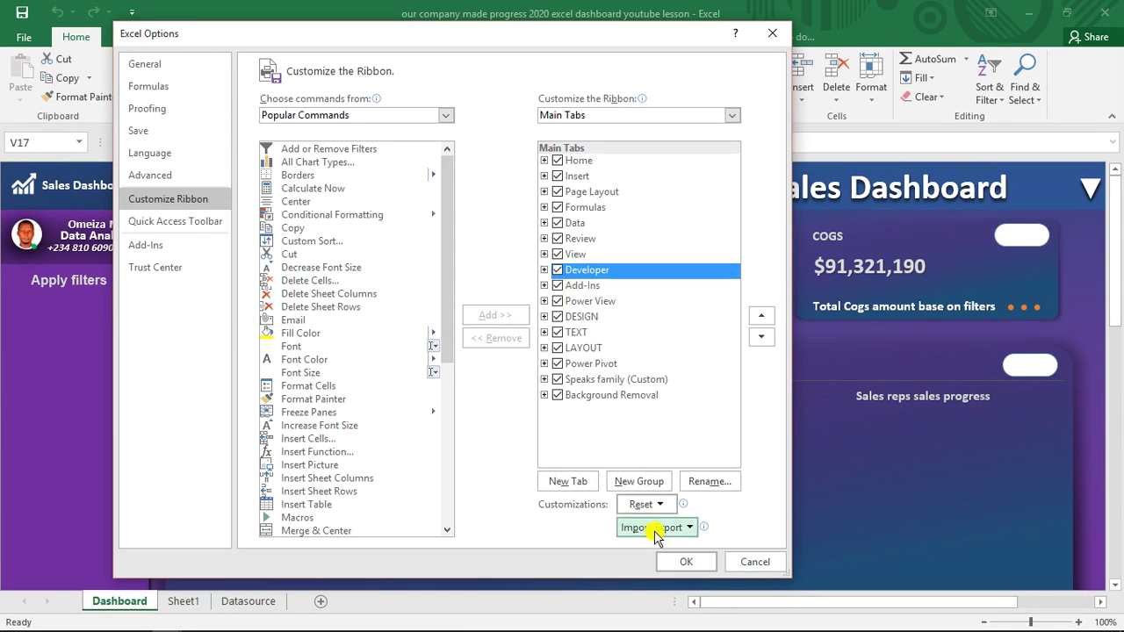
click(681, 560)
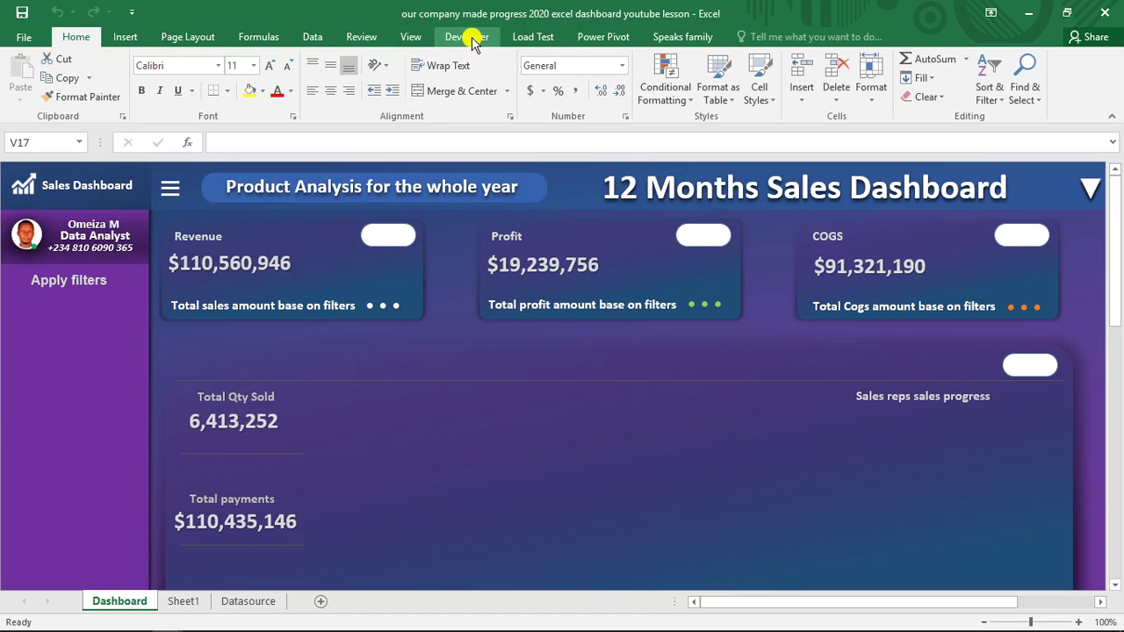
Step: Insert an option button form control on the Dashboard and place it above the Total Qty Sold label
click(468, 37)
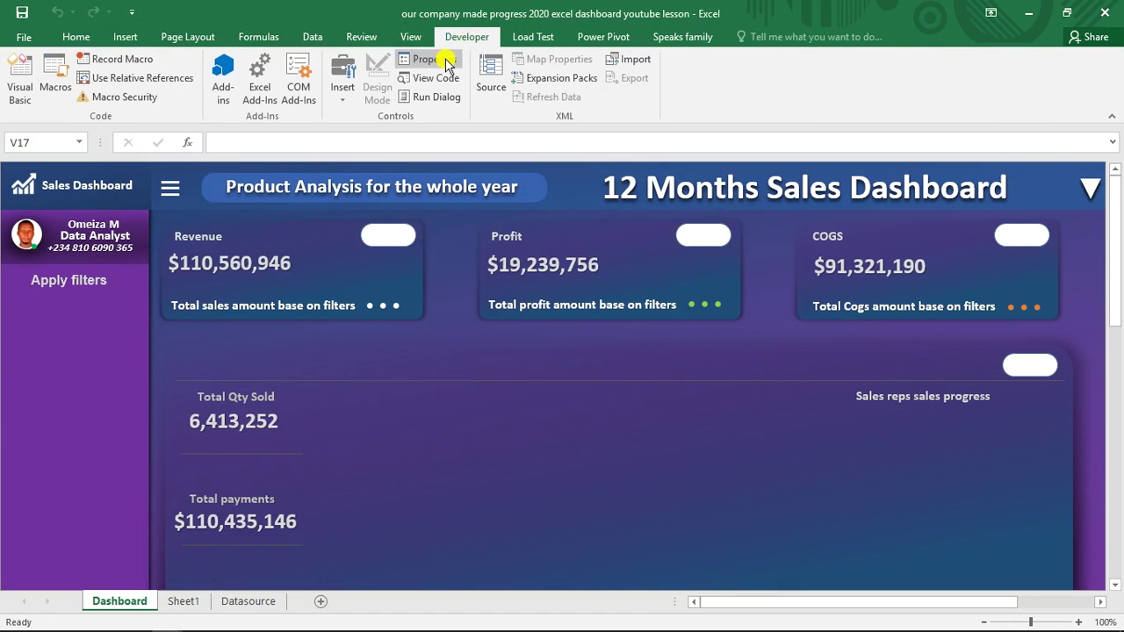
click(341, 92)
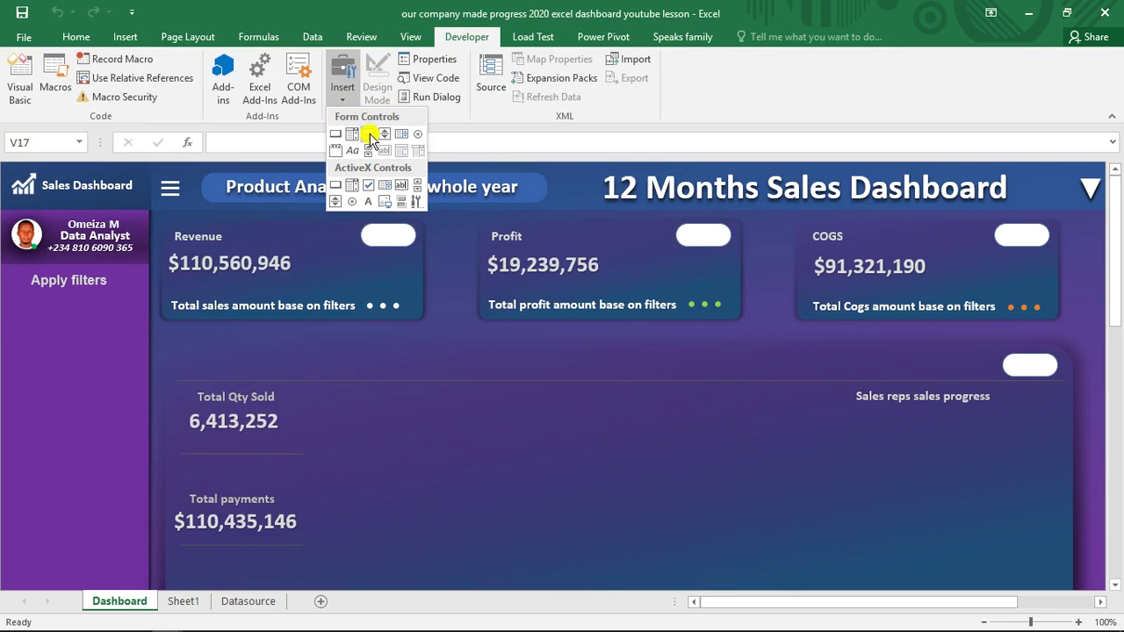
click(418, 134)
click(375, 359)
drag(379, 359, 300, 353)
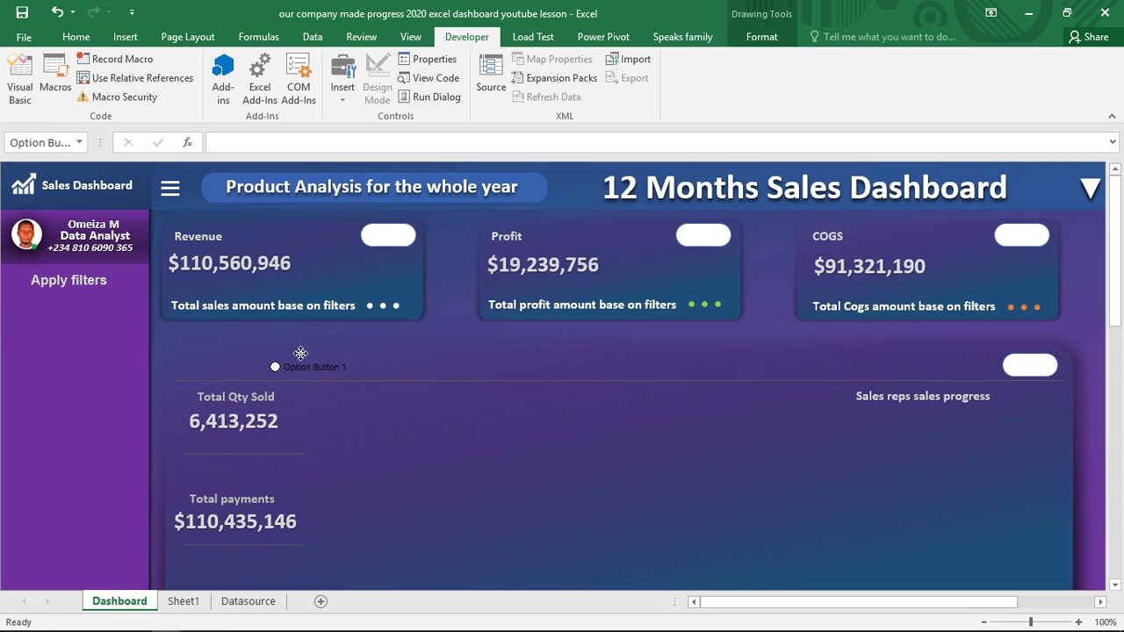
click(292, 361)
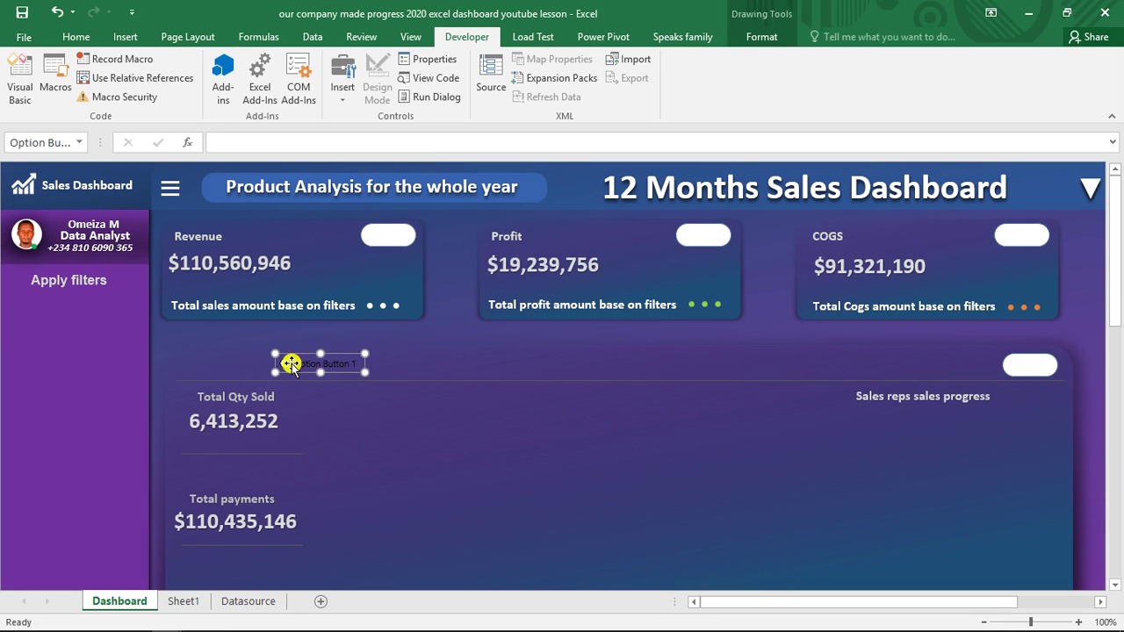
Step: Replace the new option button's caption with Revenue
click(294, 365)
click(296, 364)
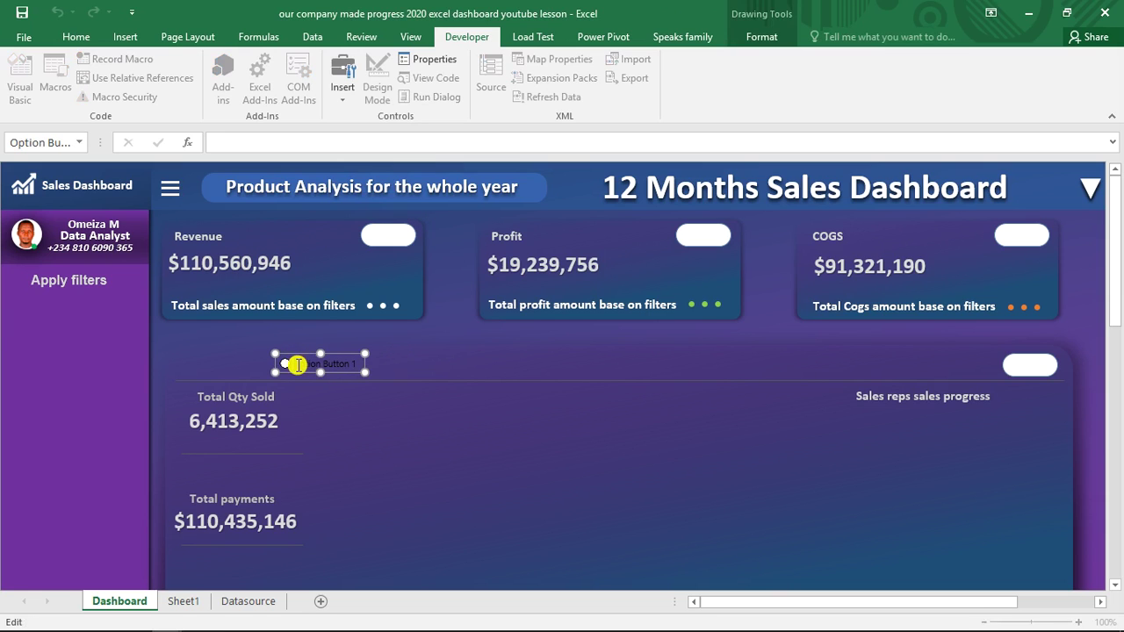
key(Delete)
key(Delete)
key(Delete)
key(Delete)
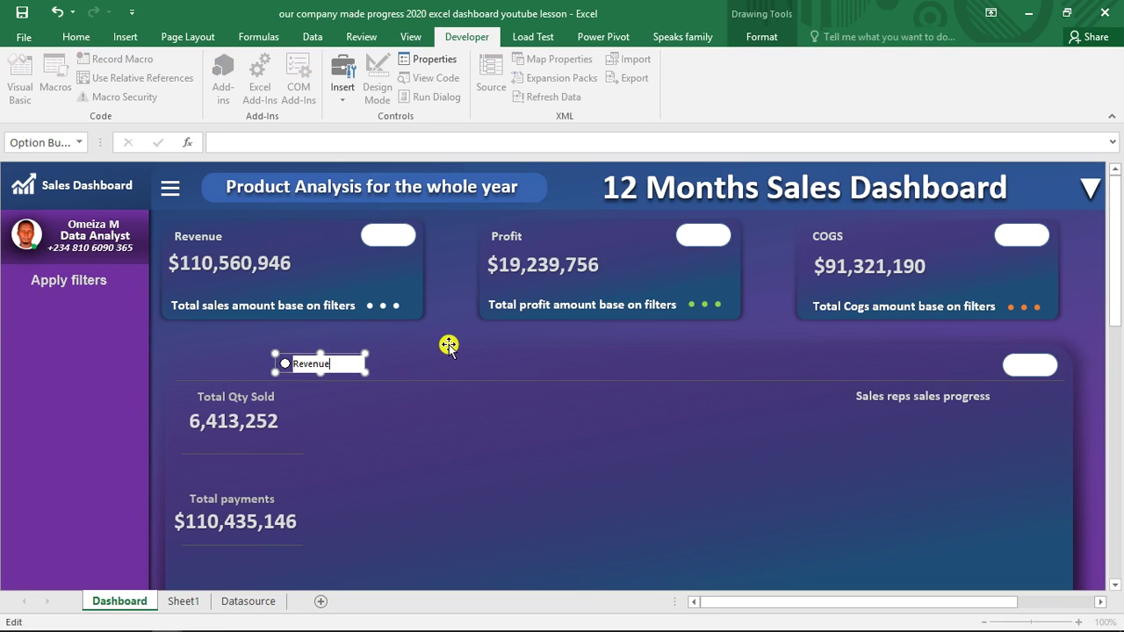
click(346, 355)
click(337, 362)
Step: Duplicate the Revenue option button and place the copy beside it in the same row
right_click(308, 363)
key(Escape)
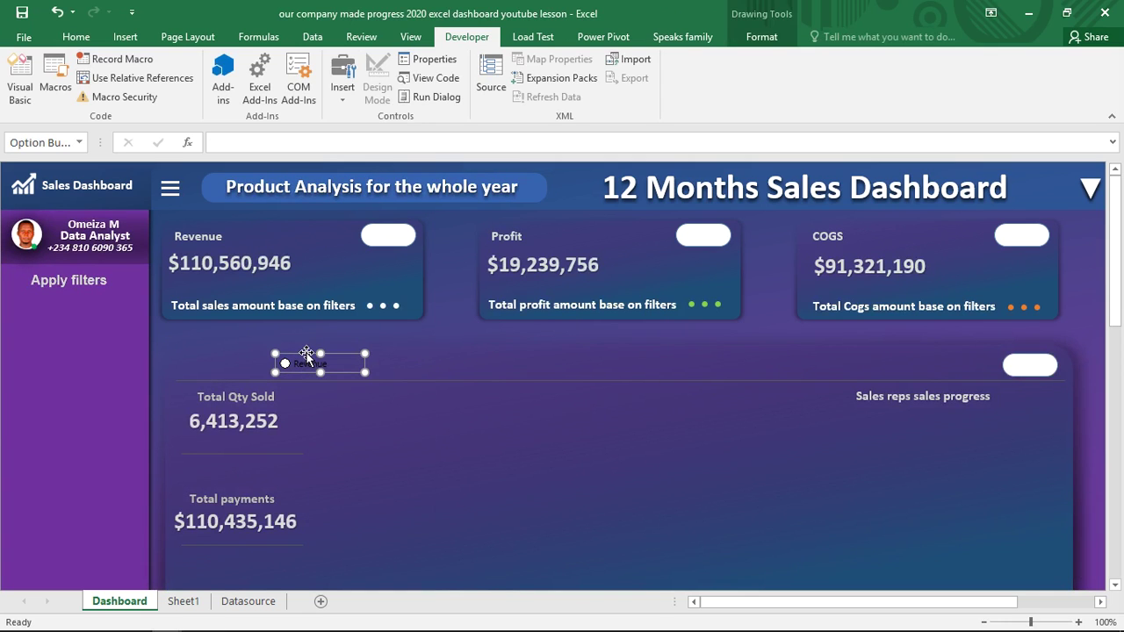
click(309, 356)
drag(308, 356, 413, 351)
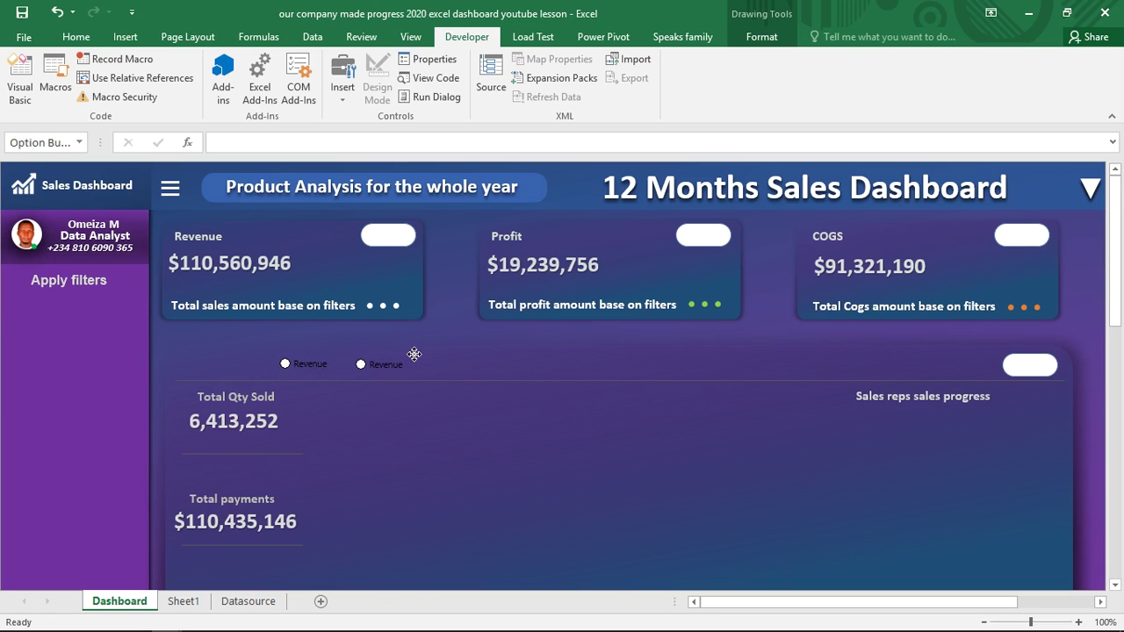
click(413, 354)
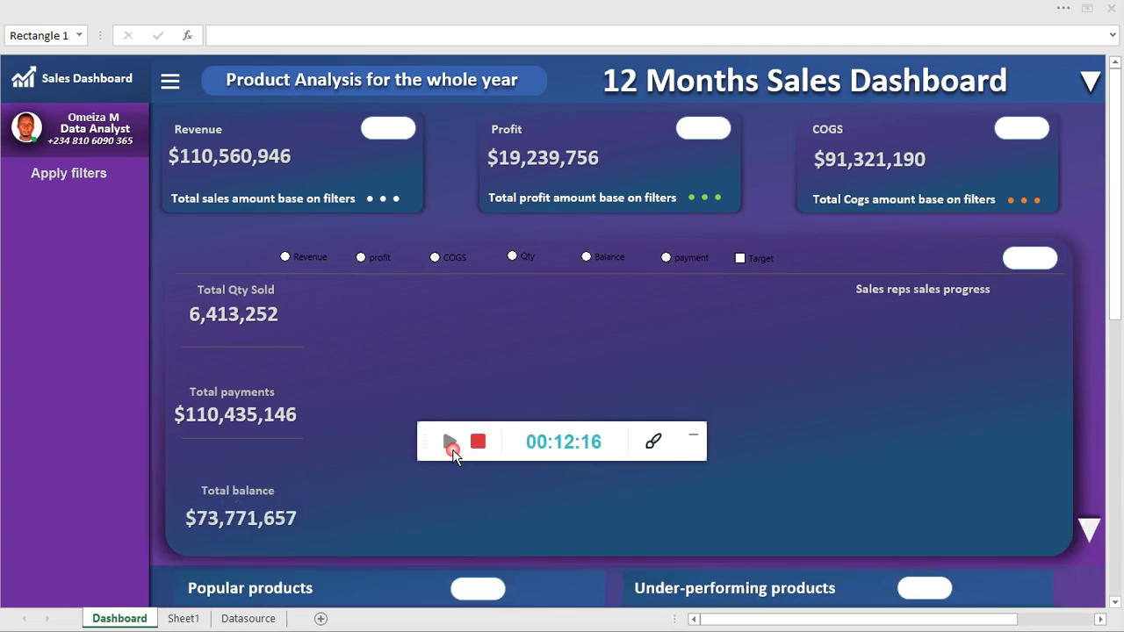
click(695, 440)
click(559, 351)
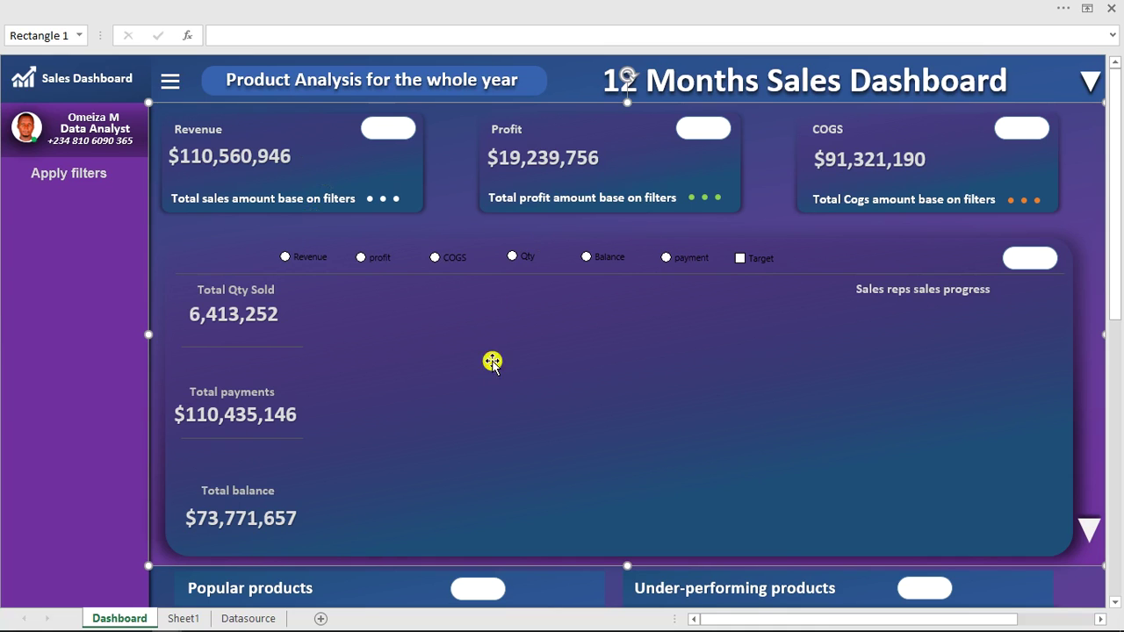
Step: Copy the summary PivotTable in A3:F4 of Sheet1 and paste the copy at cell P3
click(184, 618)
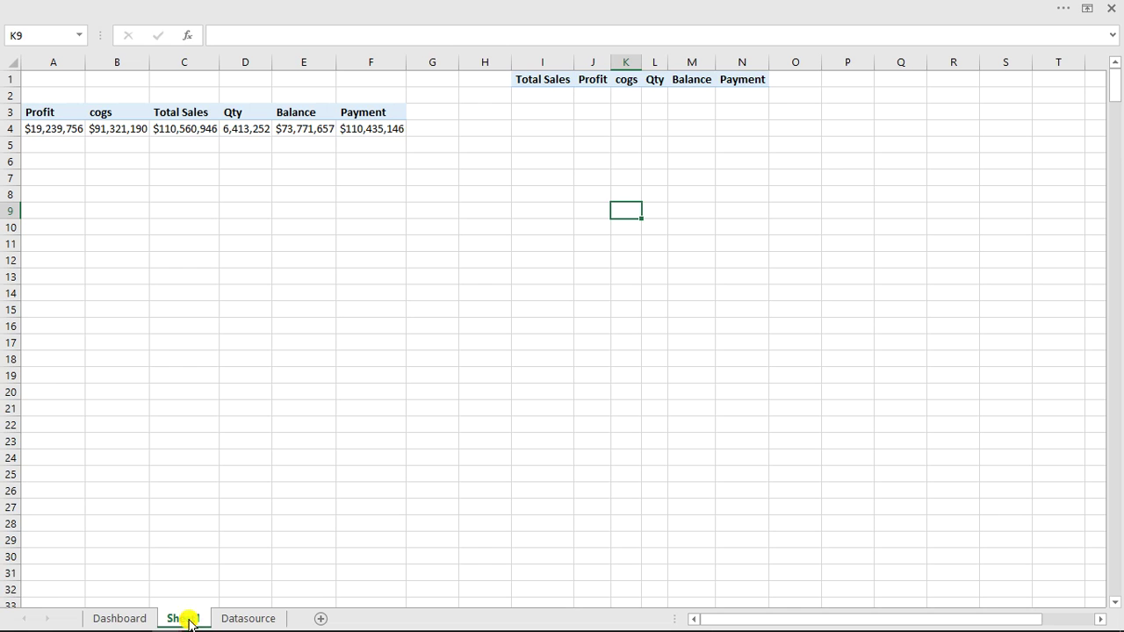
click(29, 113)
drag(15, 113, 354, 128)
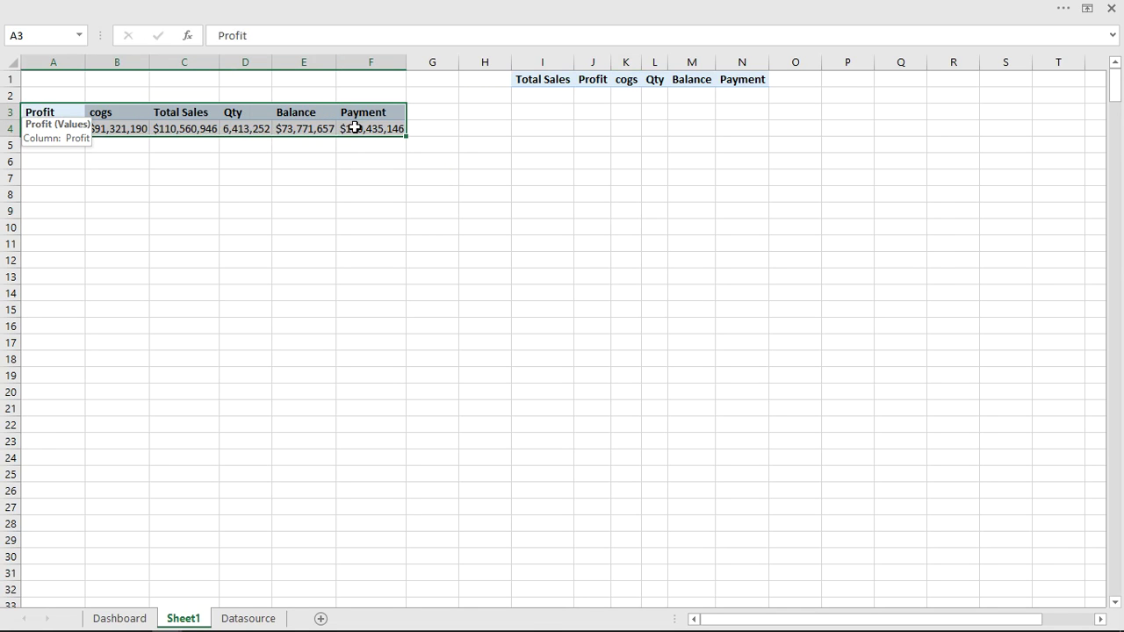
key(ctrl+c)
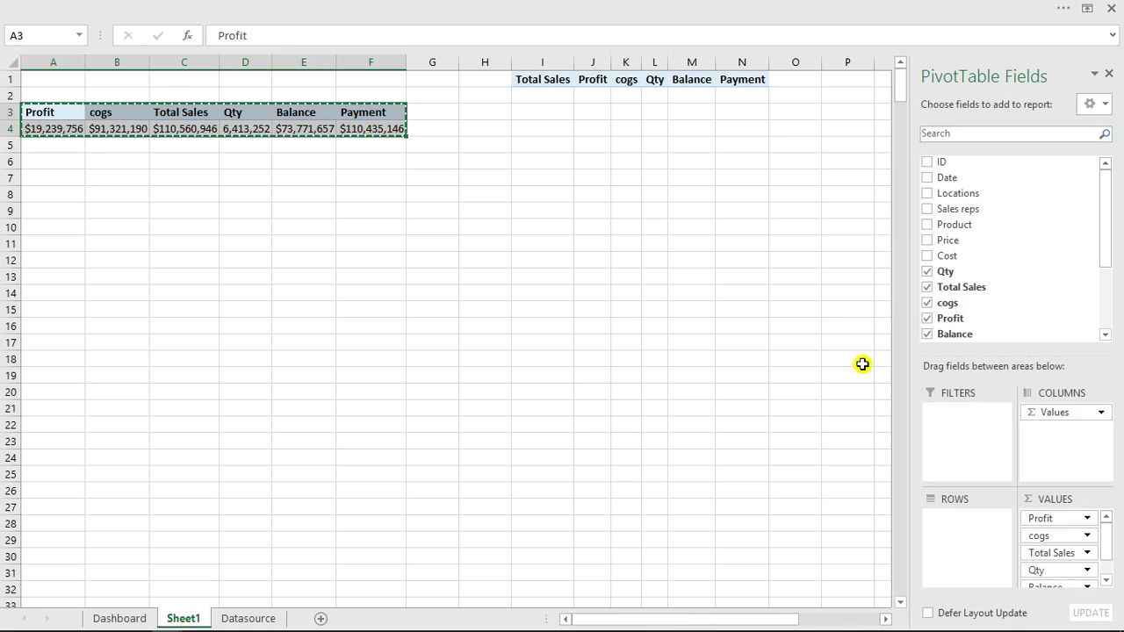
click(857, 307)
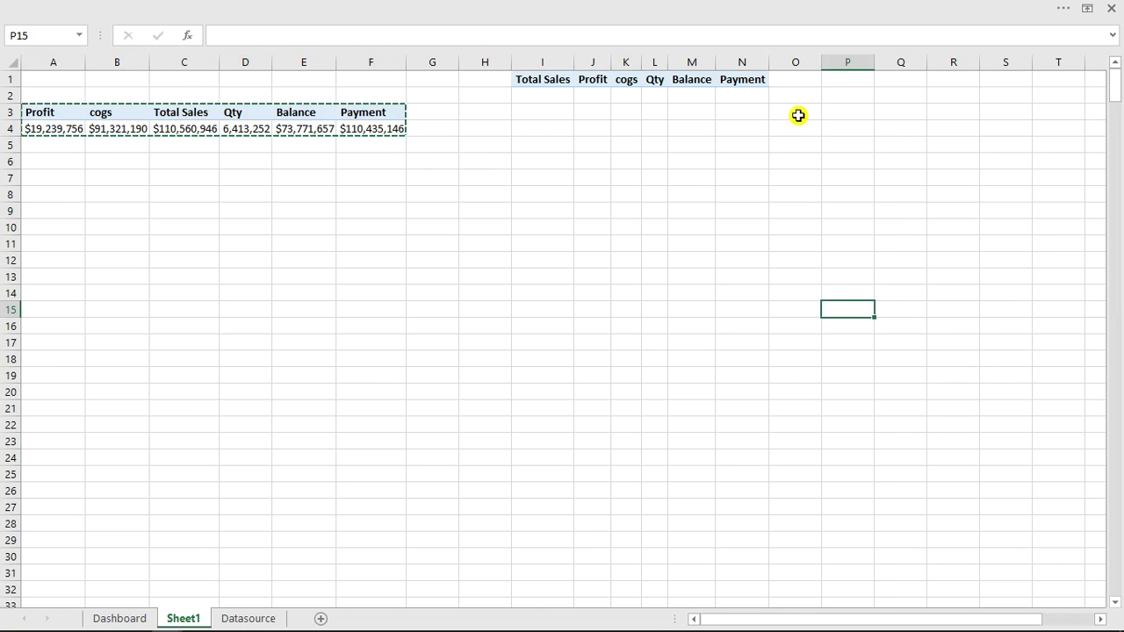
click(800, 113)
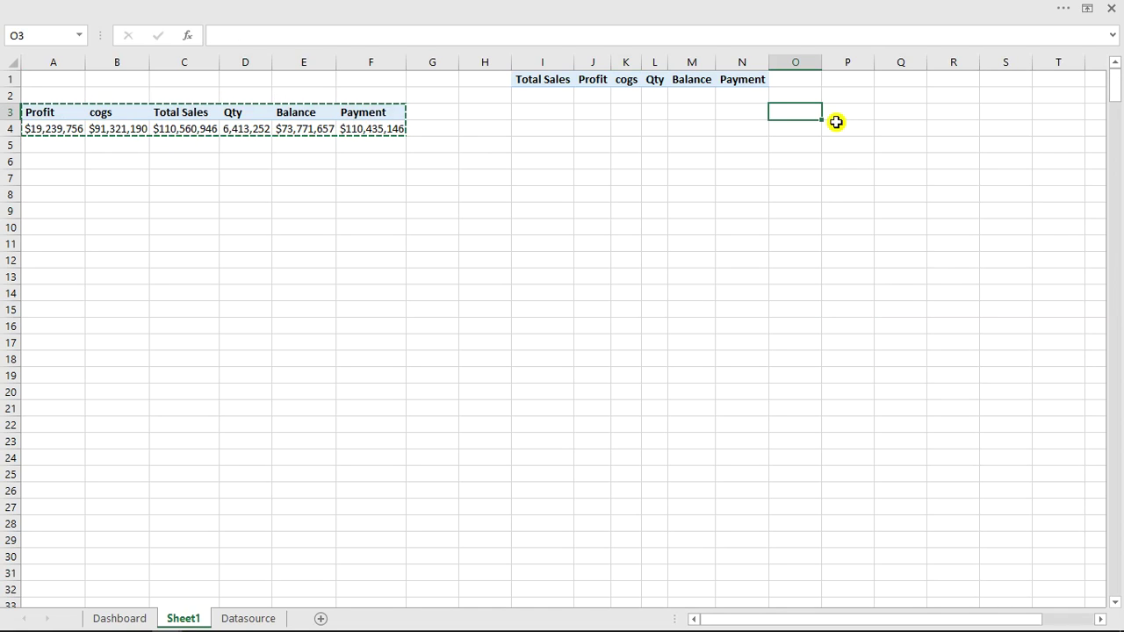
click(841, 114)
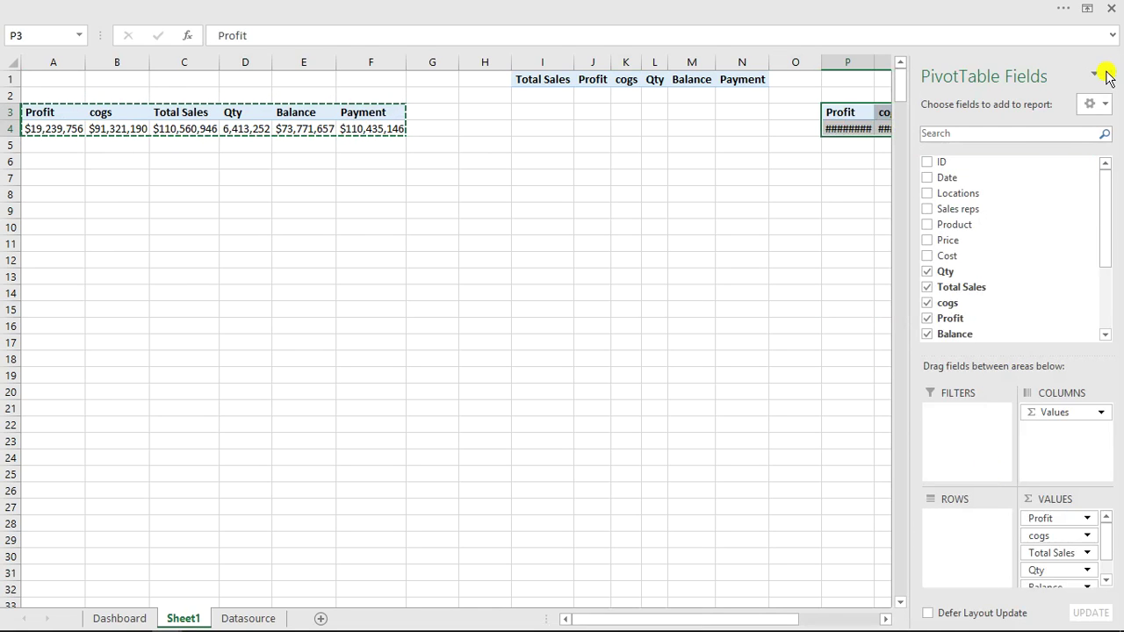
drag(785, 621, 866, 625)
click(885, 622)
click(885, 622)
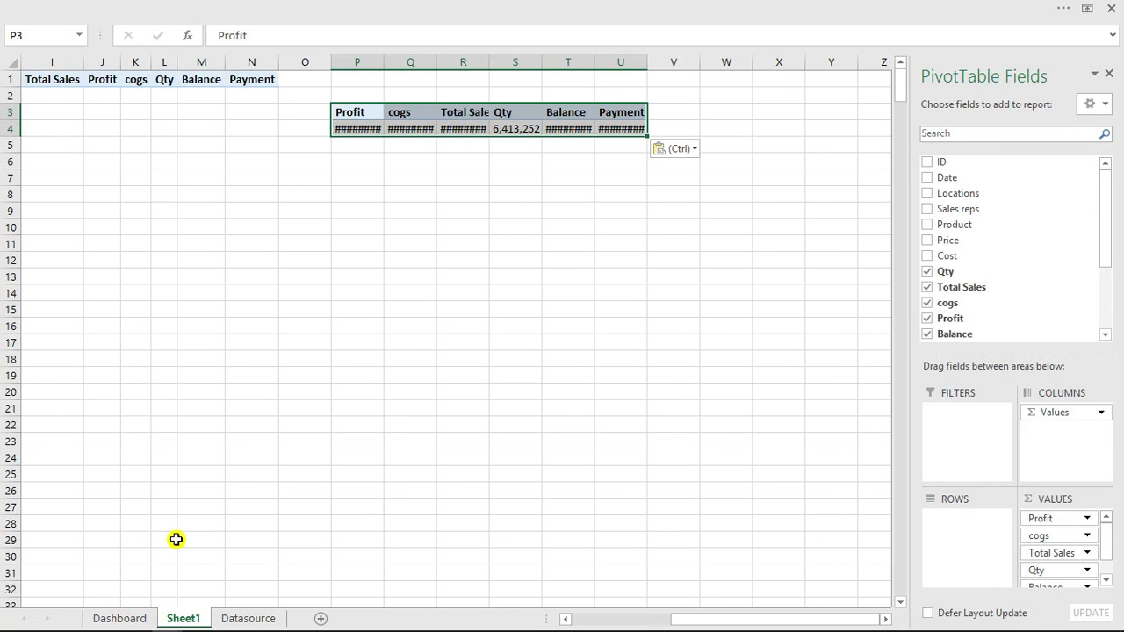
Step: Remove Profit, cogs, Payment, Balance, Total Sales and Qty from the copied PivotTable at P3
click(123, 619)
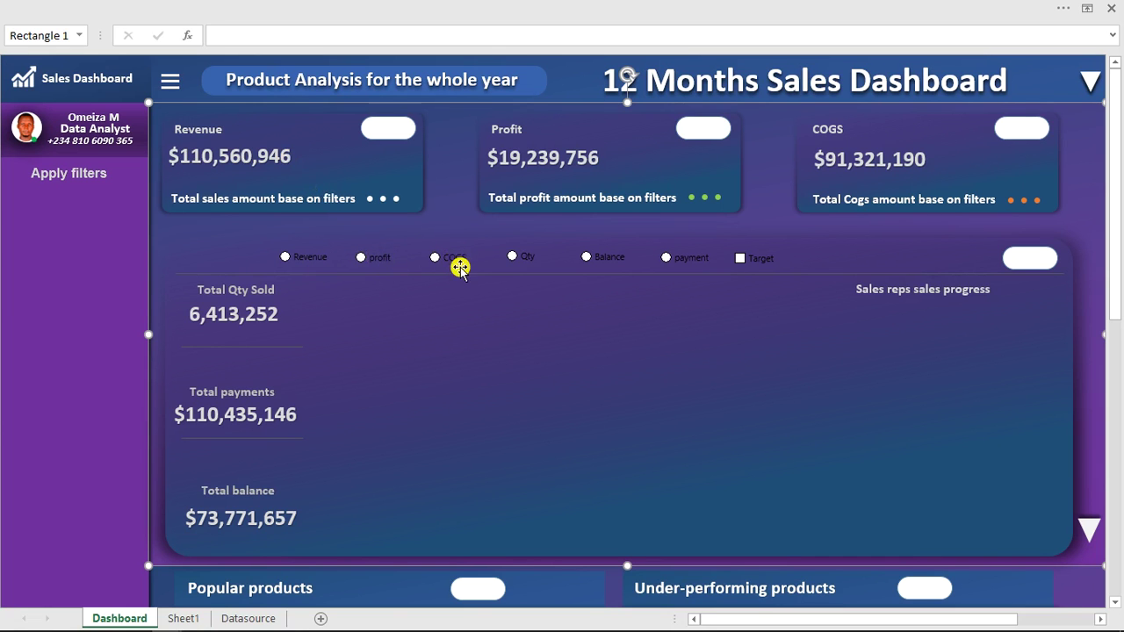
click(184, 619)
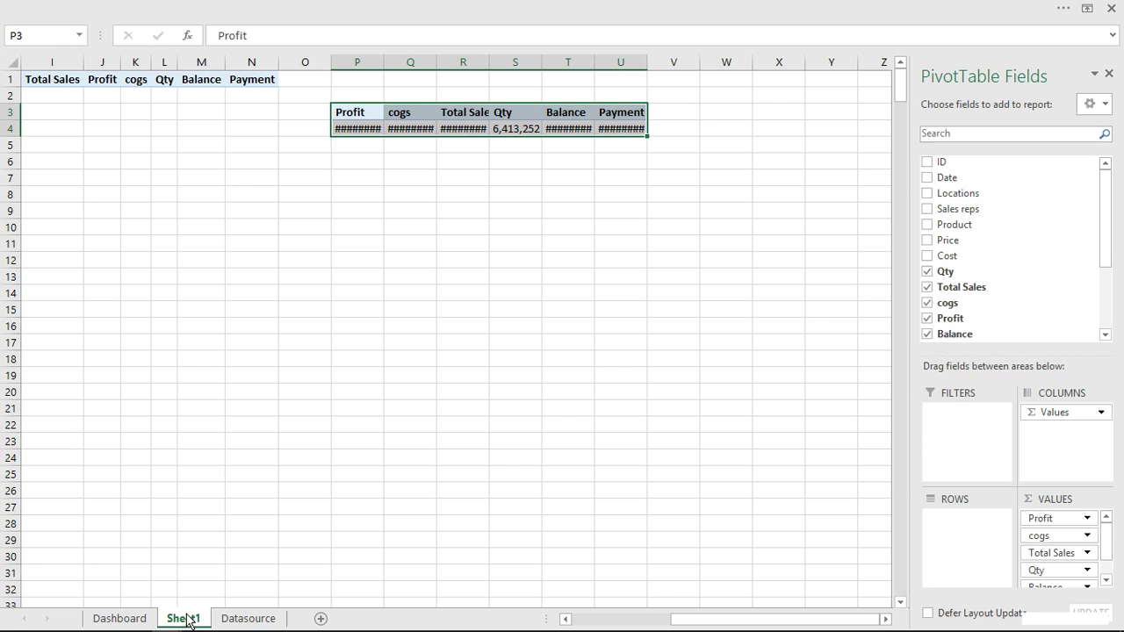
click(389, 124)
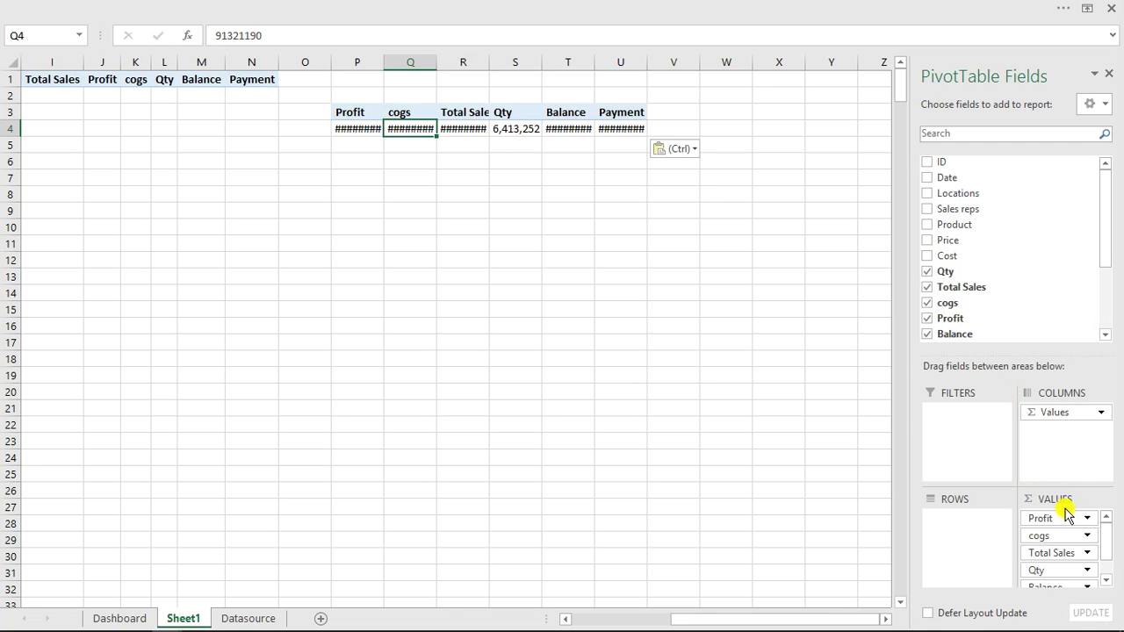
drag(1062, 520, 756, 512)
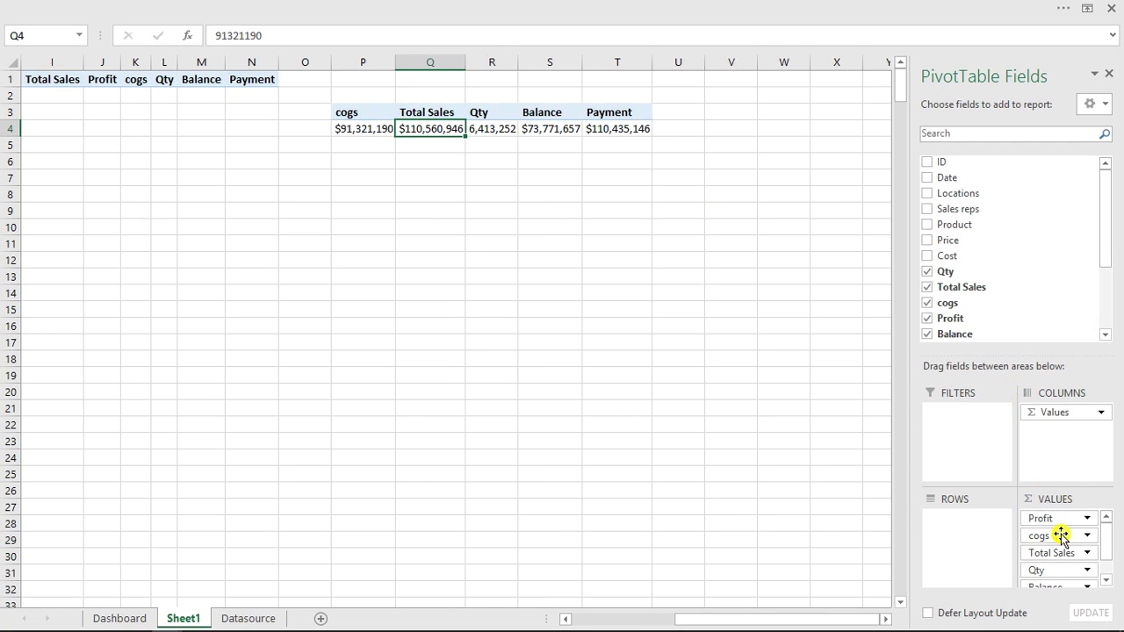
drag(1056, 520, 801, 517)
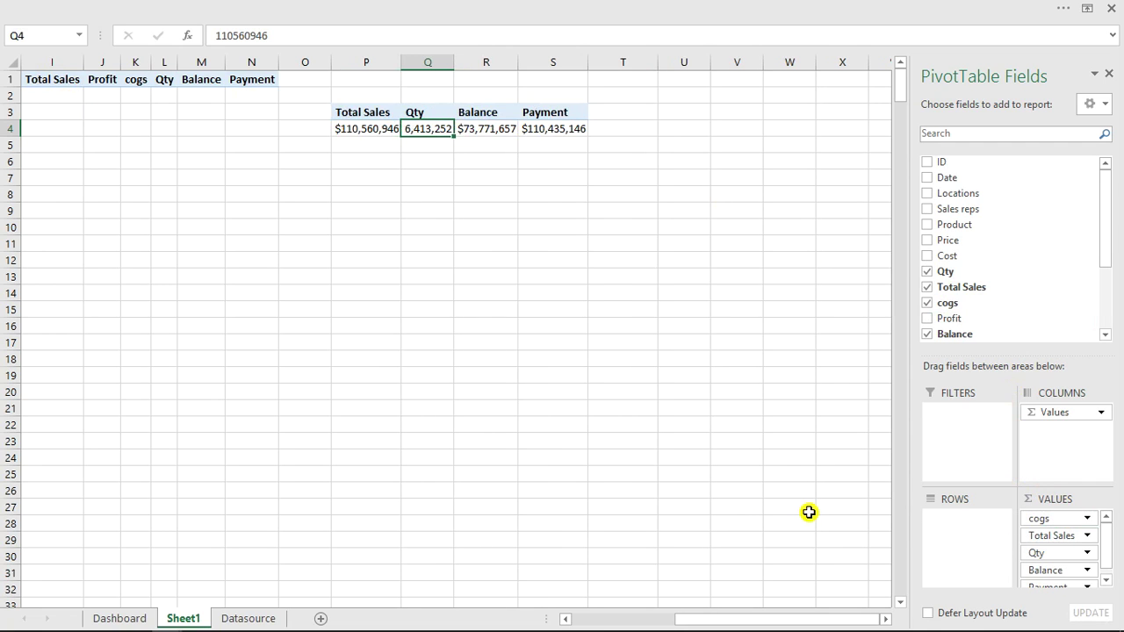
scroll(966, 330, down, 3)
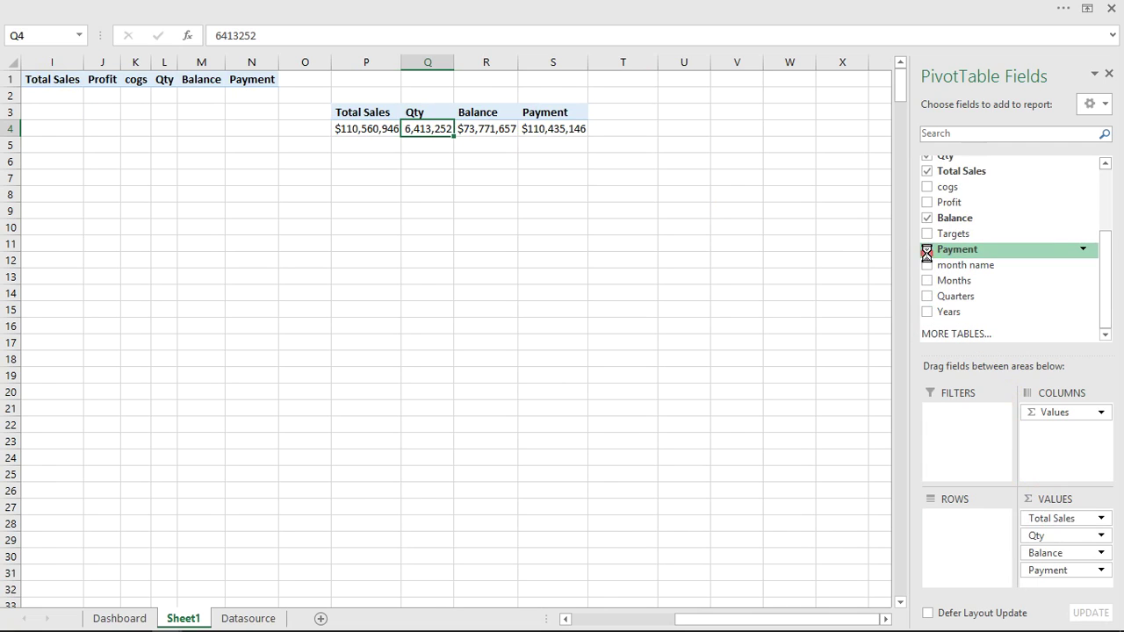
click(928, 219)
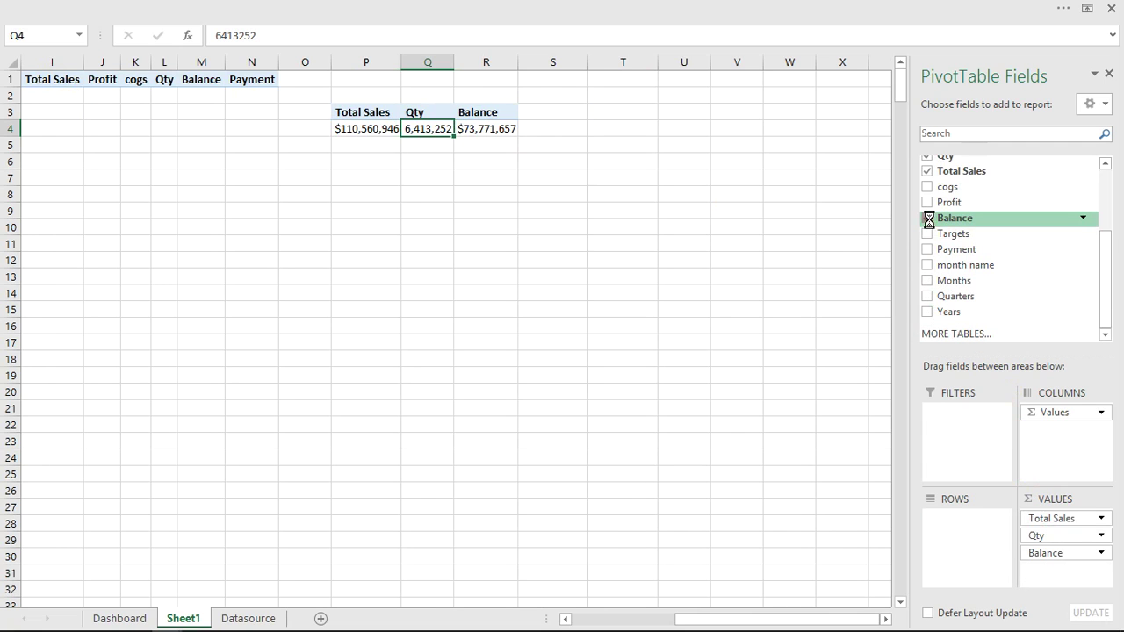
click(928, 171)
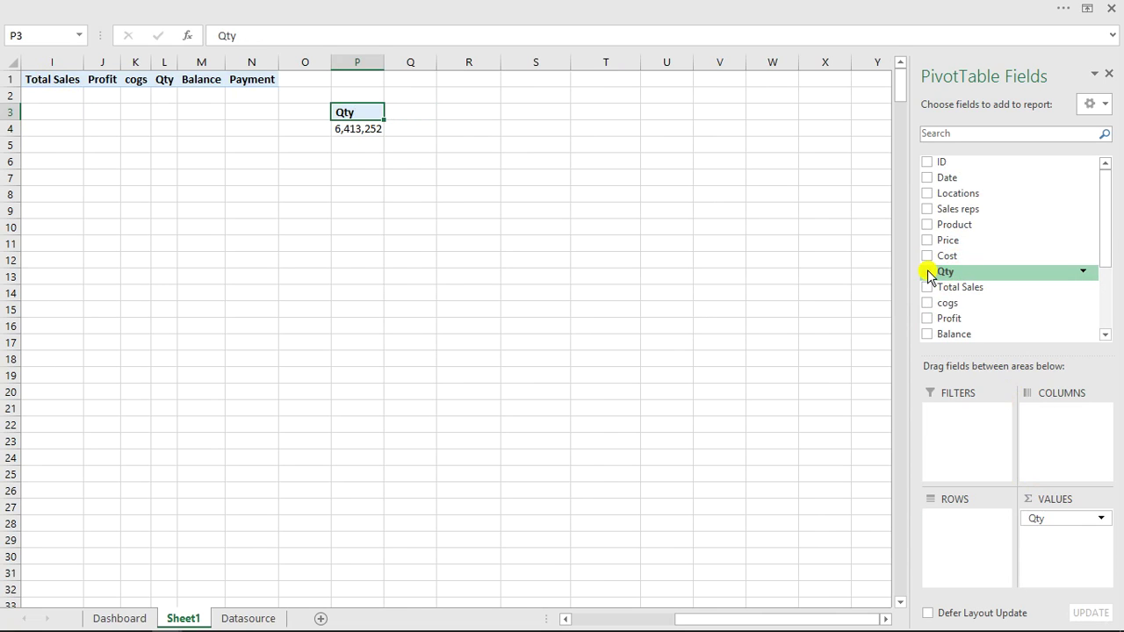
click(927, 271)
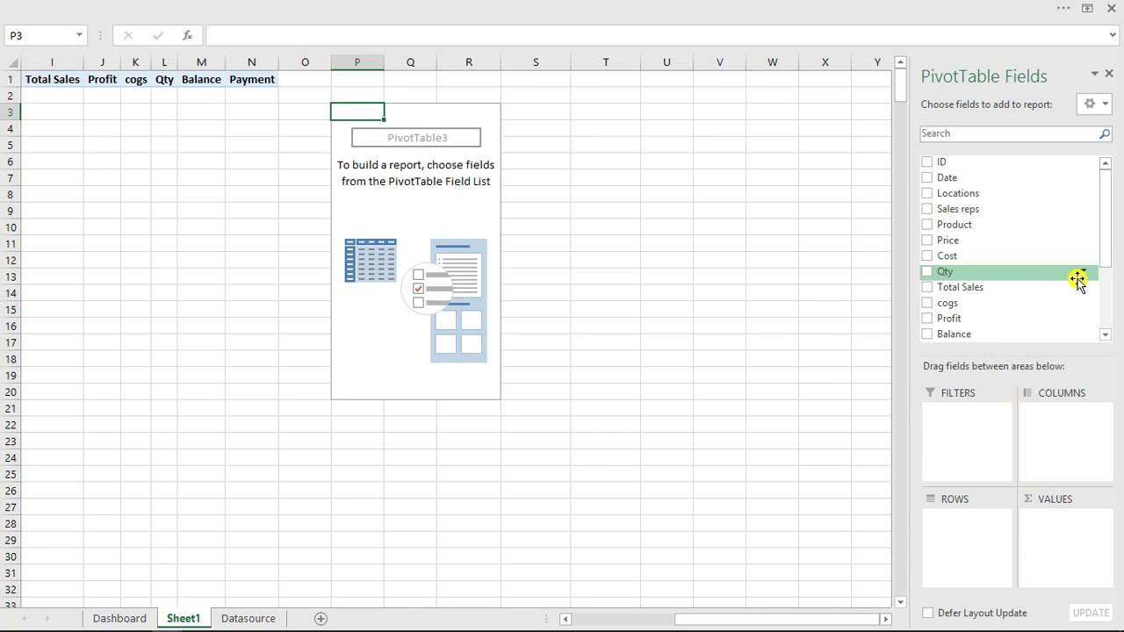
Step: Add month name as the row field of the emptied PivotTable and remove its grand total
scroll(1058, 270, down, 3)
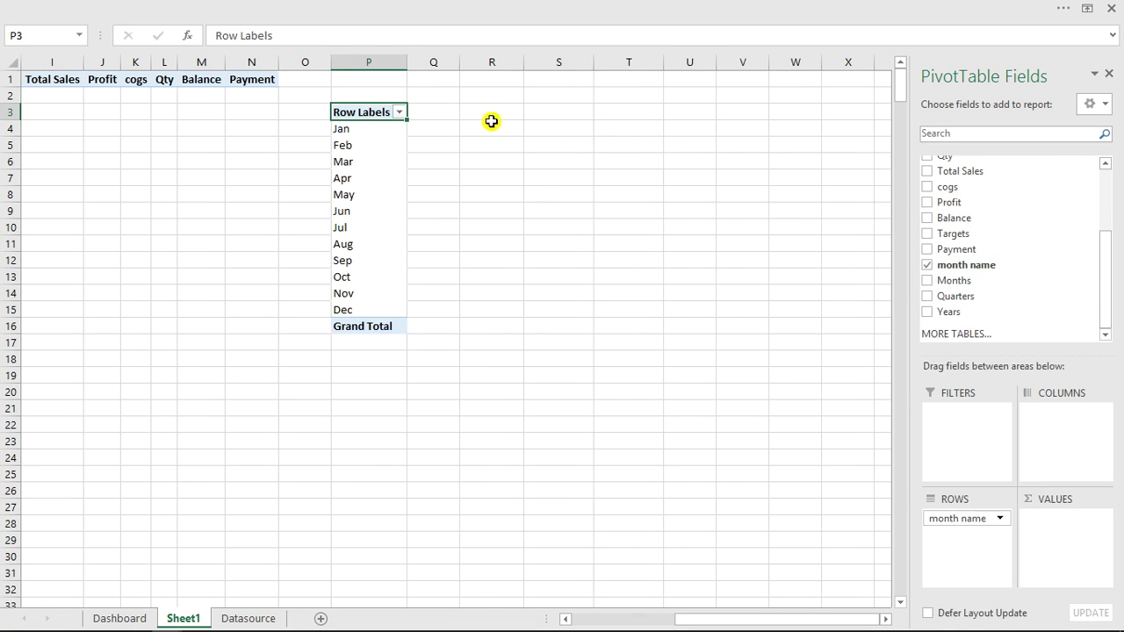
click(375, 326)
right_click(375, 326)
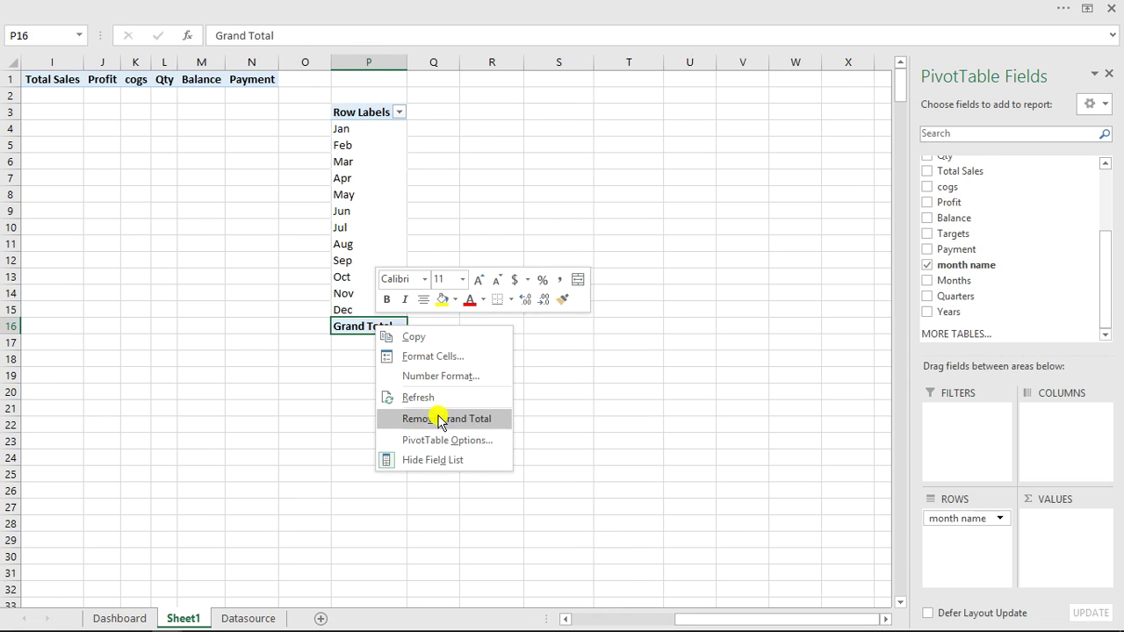
click(437, 419)
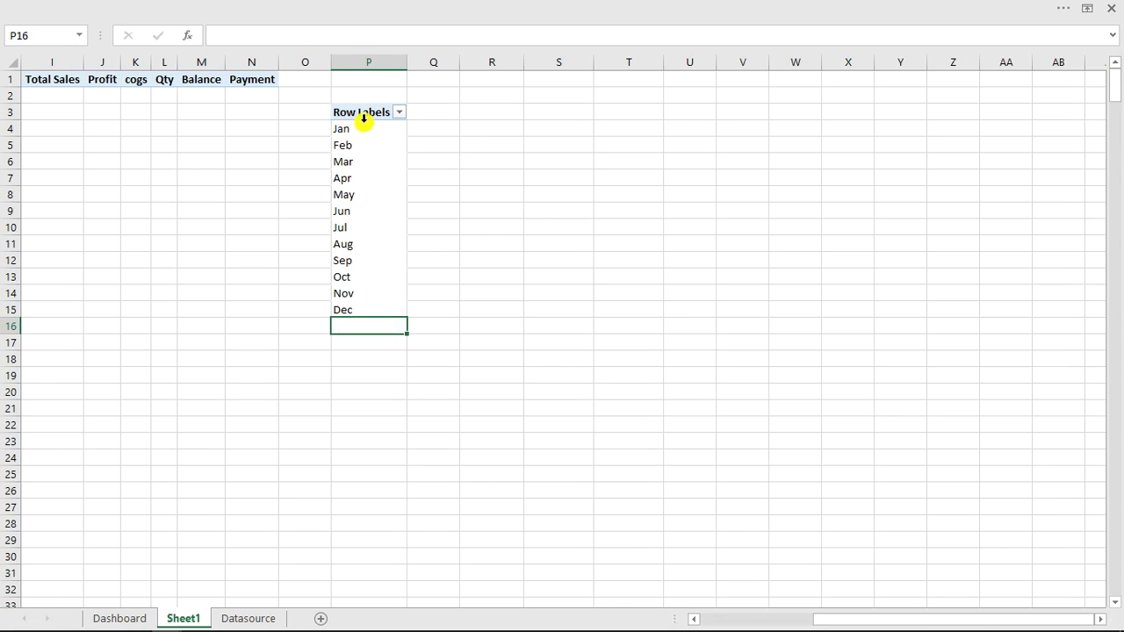
Step: Show the month PivotTable's report layout in tabular form
click(489, 8)
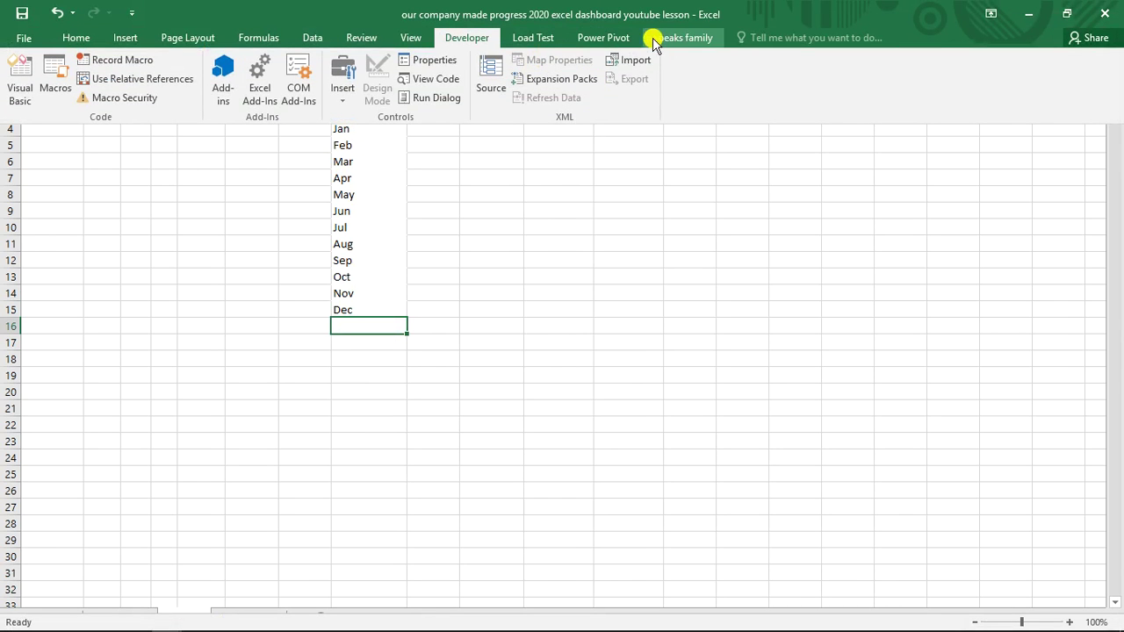
click(359, 164)
click(349, 113)
click(472, 7)
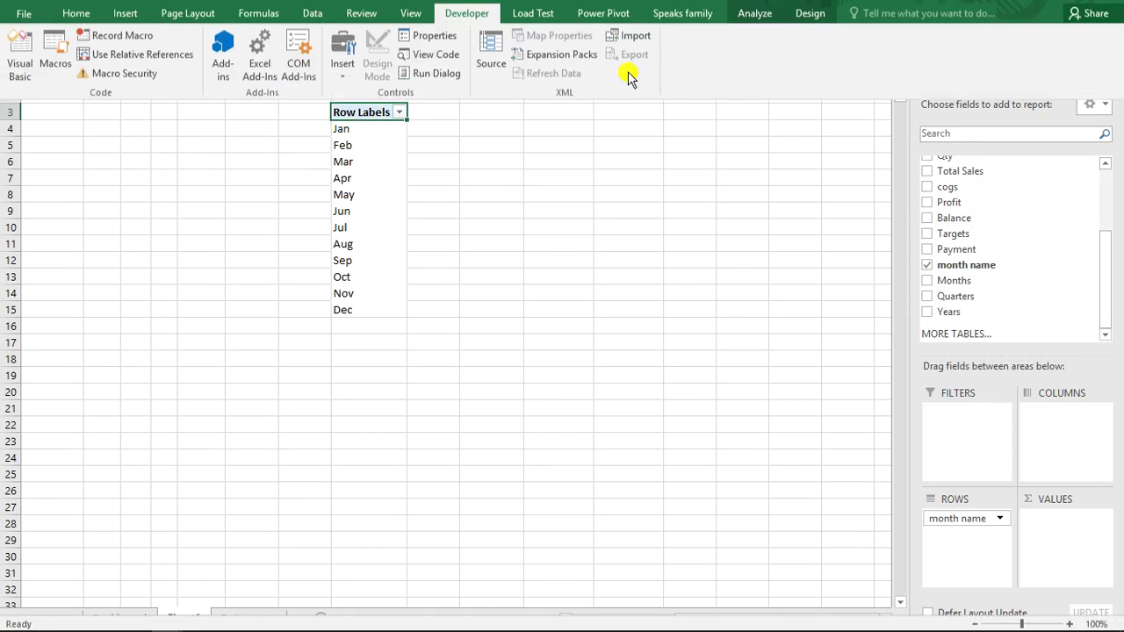
click(806, 37)
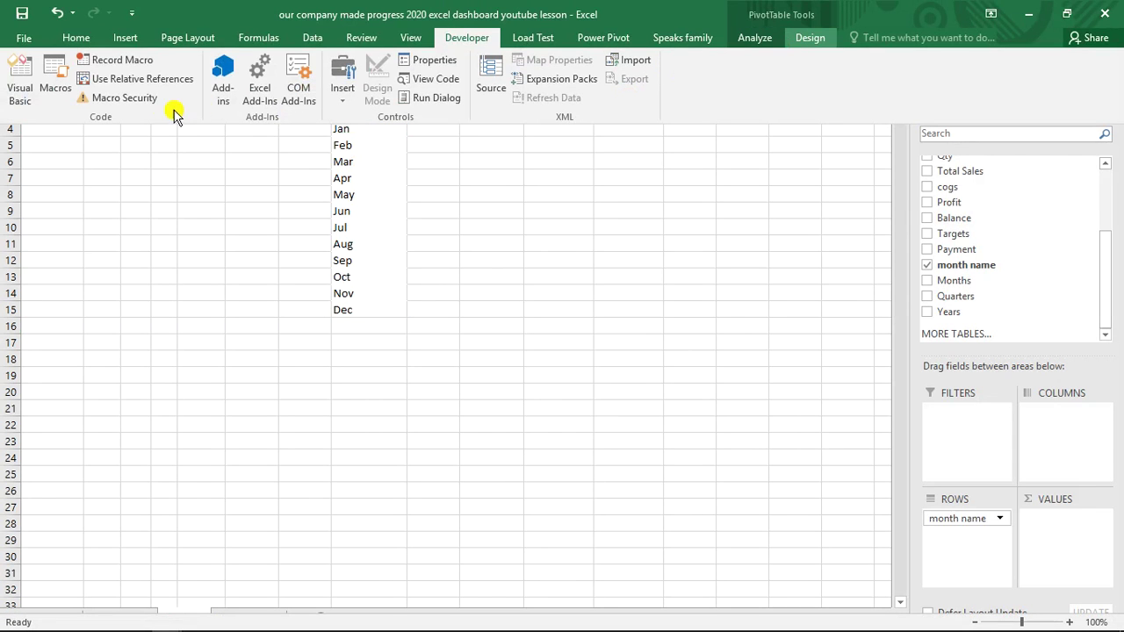
click(120, 101)
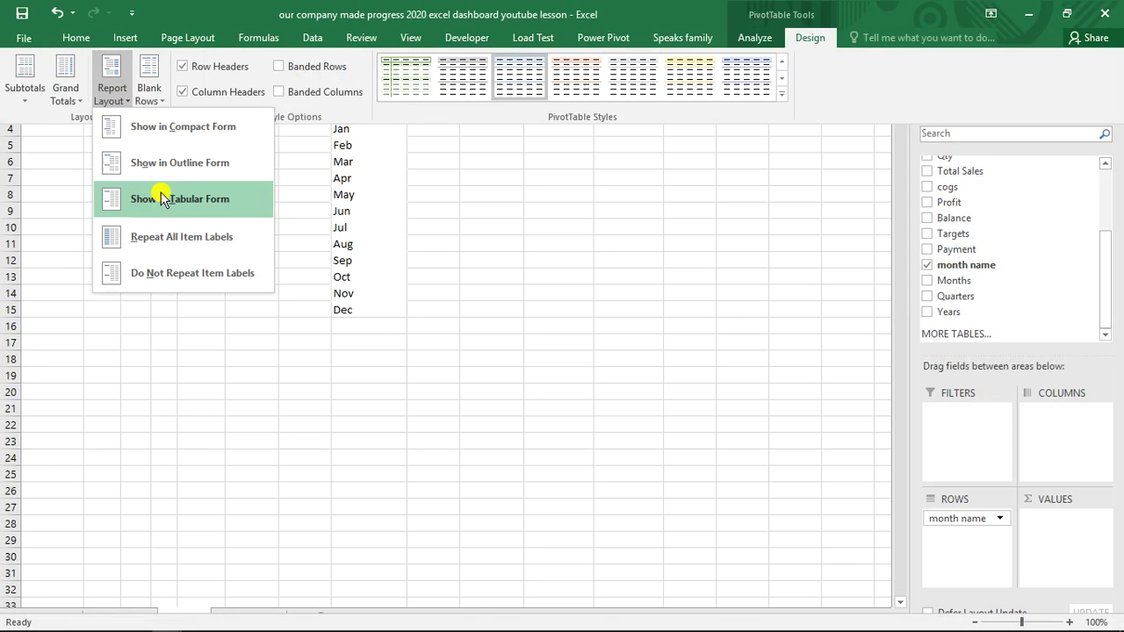
click(155, 202)
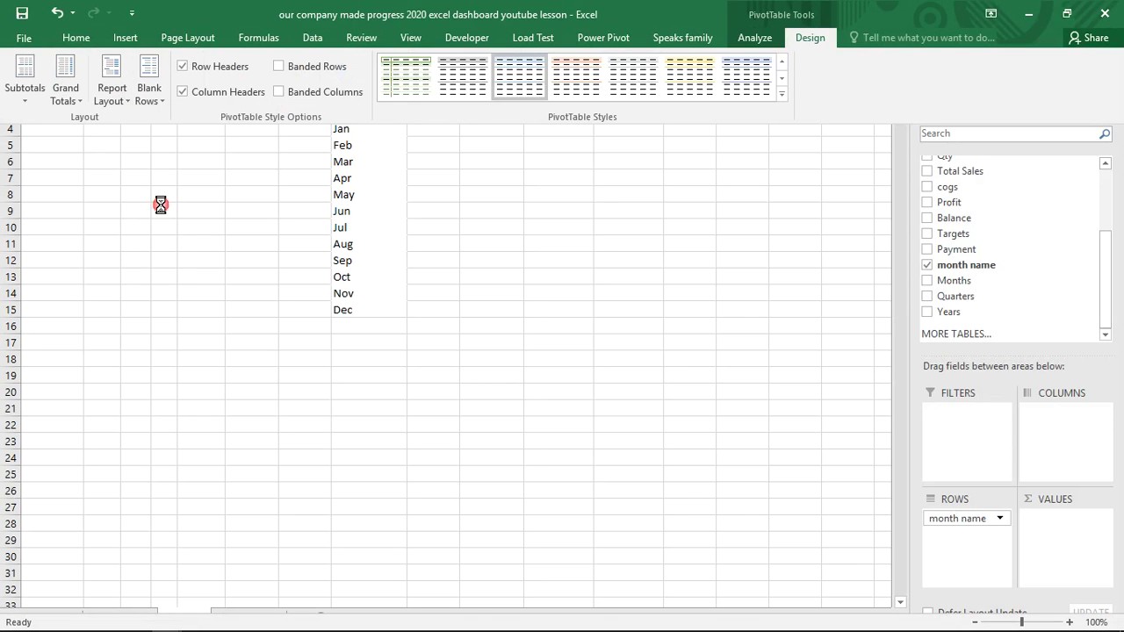
click(374, 177)
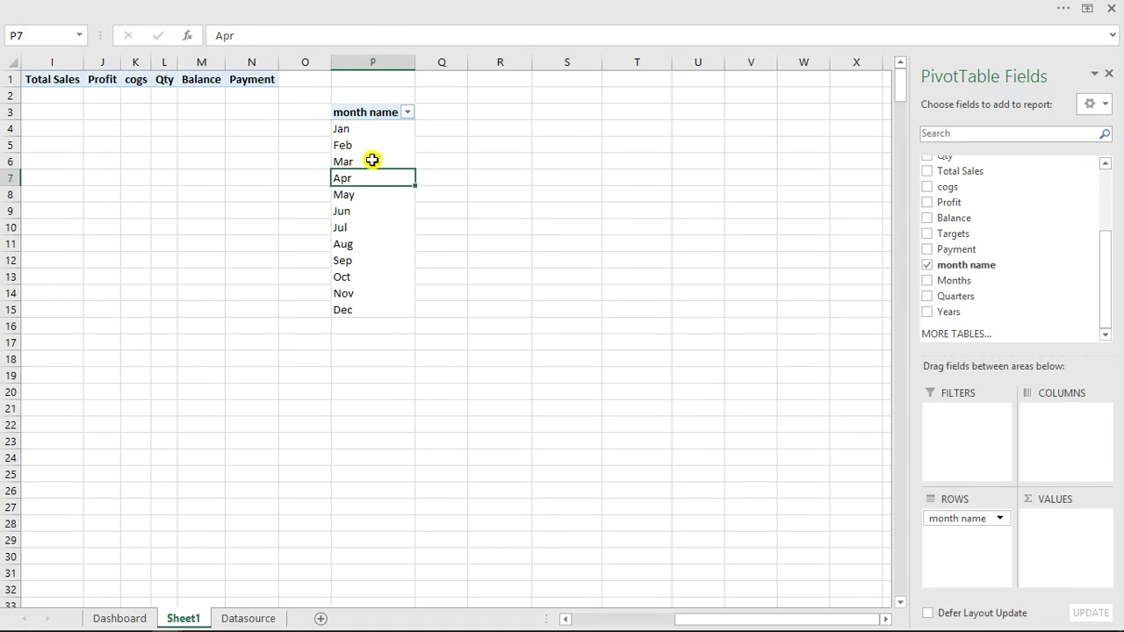
Step: Add Total Sales, Profit and cogs as summed values to the month PivotTable, leaving Balance out of its rows
click(349, 144)
click(353, 128)
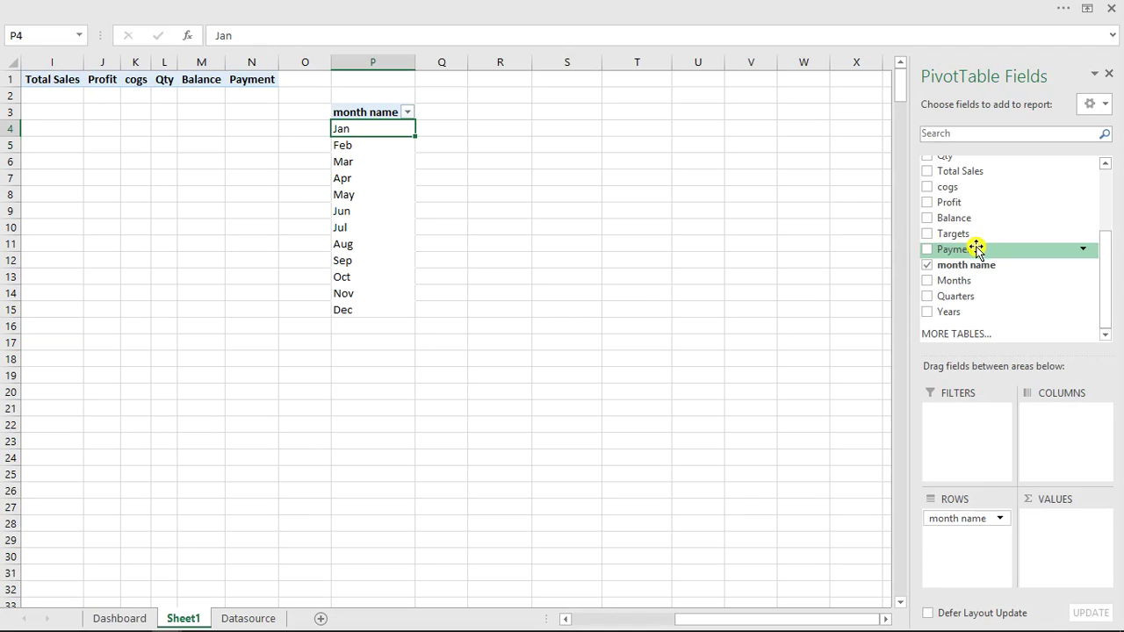
click(928, 172)
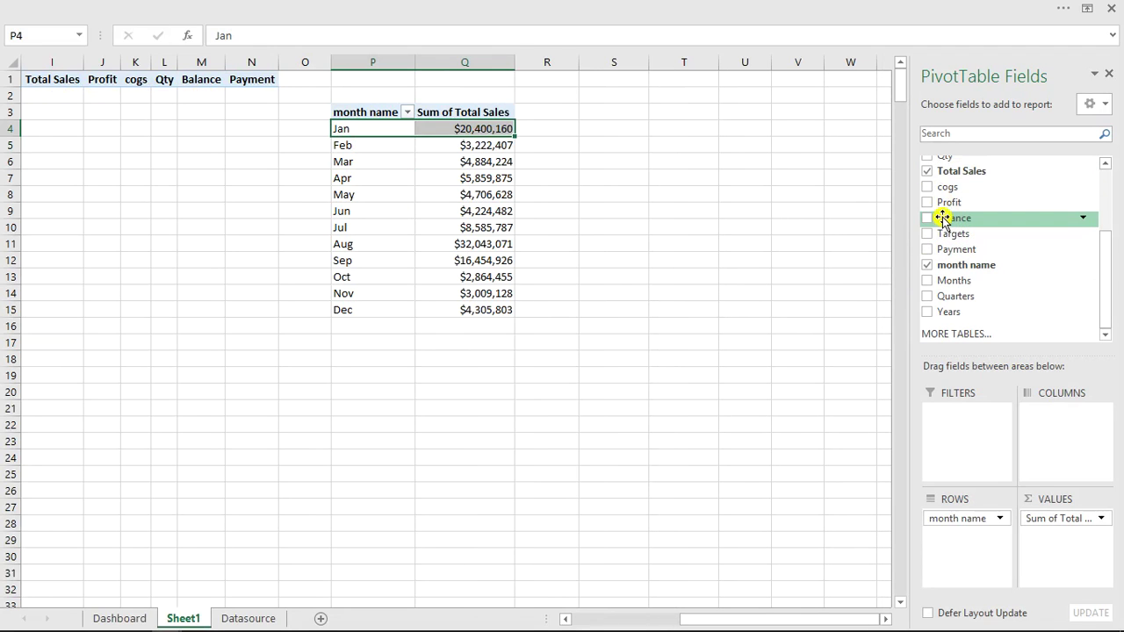
click(927, 203)
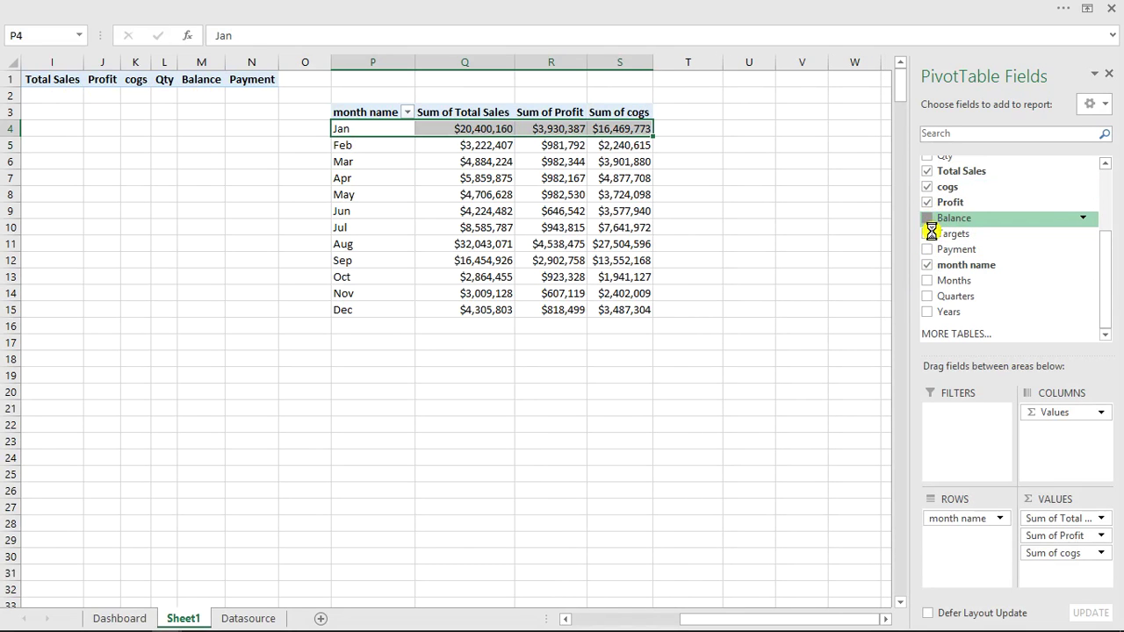
click(931, 225)
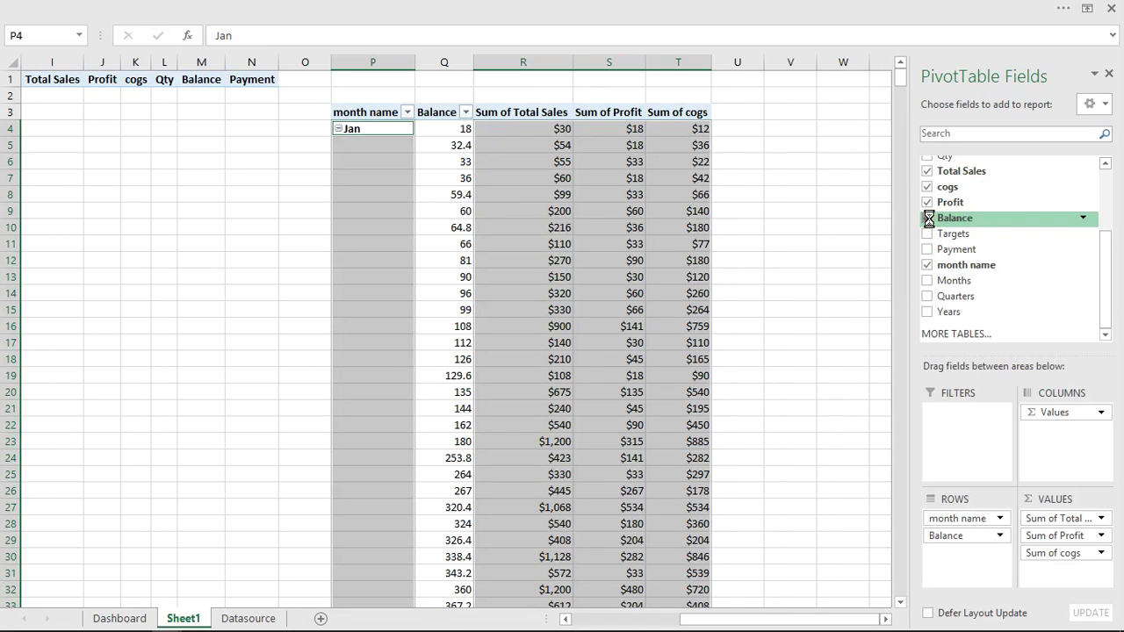
click(931, 216)
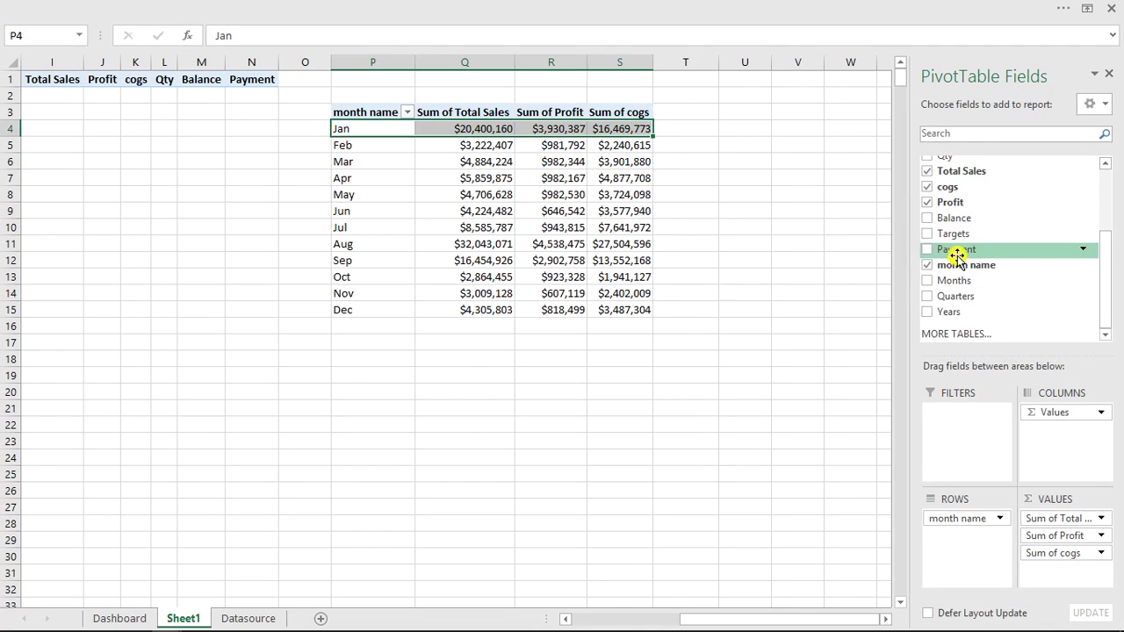
Step: Add Qty, Payment and Balance to the month PivotTable, placing Balance in the values instead of the rows
click(929, 159)
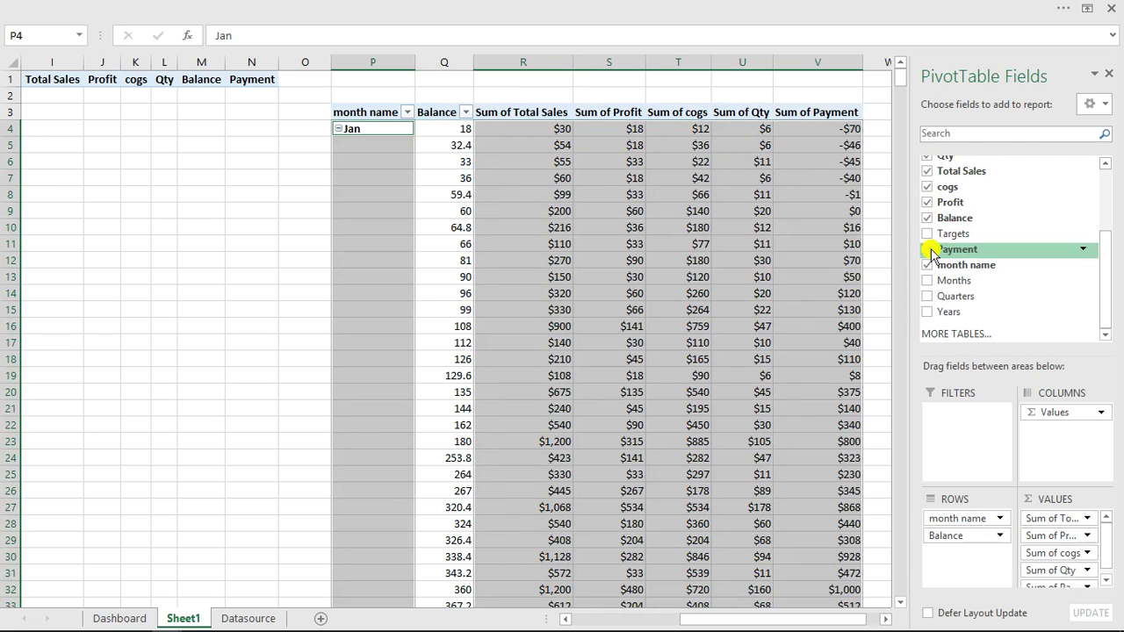
drag(962, 539, 1056, 582)
click(723, 479)
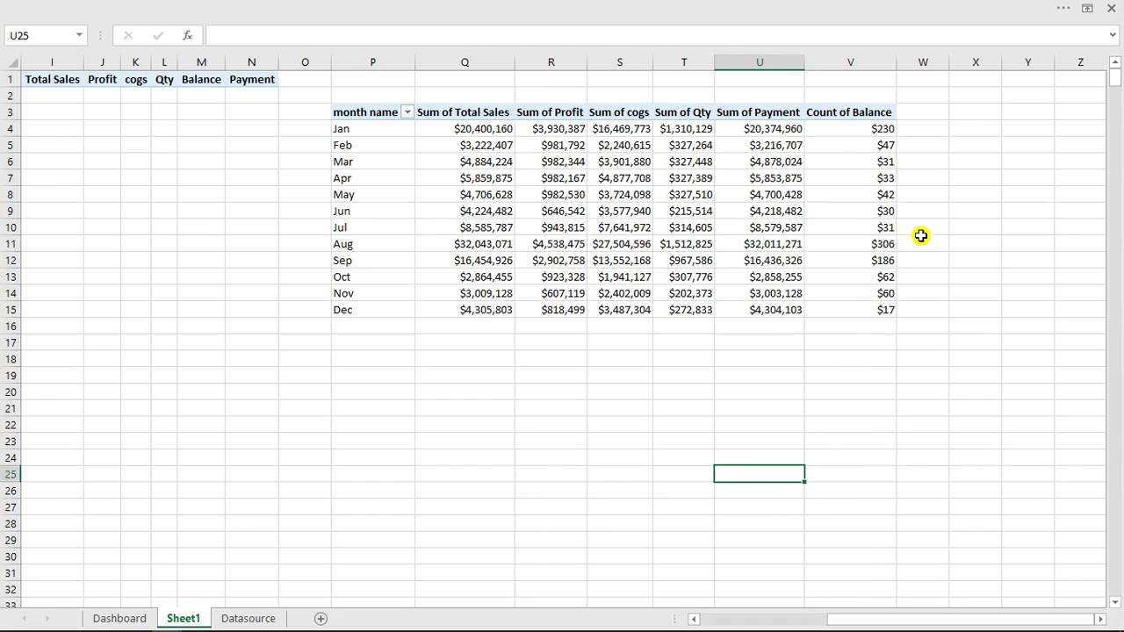
Step: Delete columns I to N, which hold the Total Sales to Payment header row, from Sheet1
drag(39, 63, 252, 72)
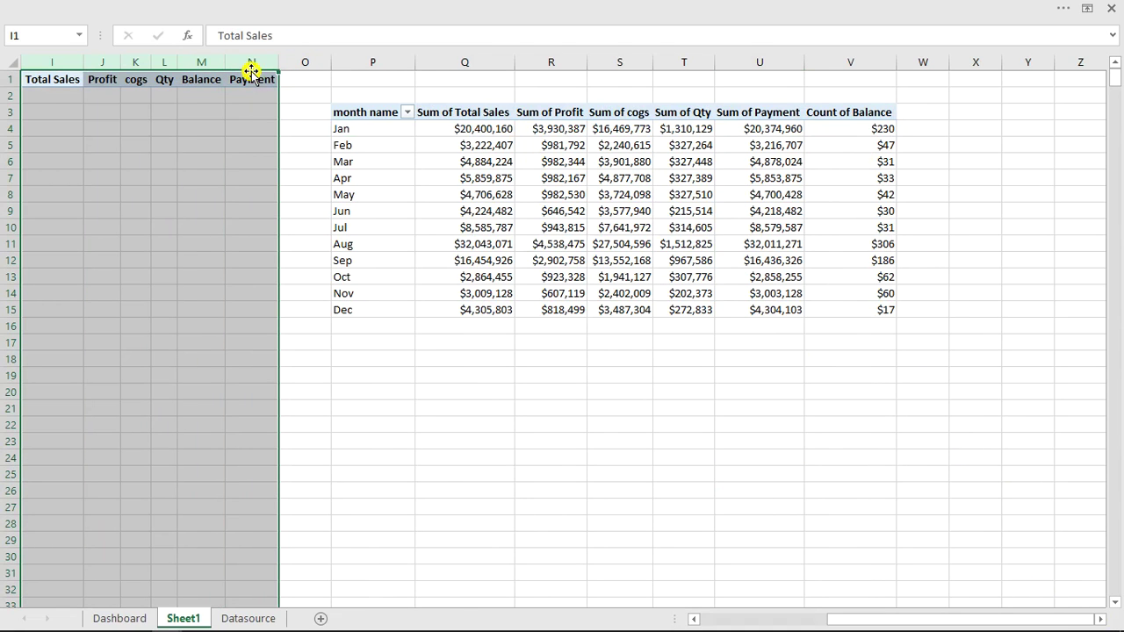
right_click(252, 72)
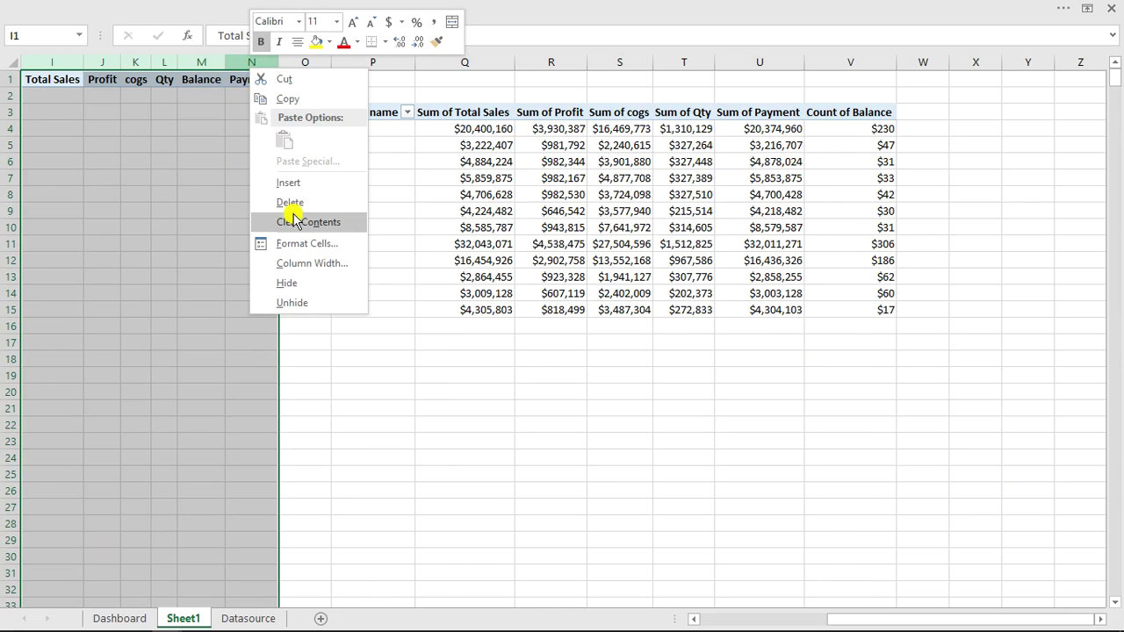
click(290, 202)
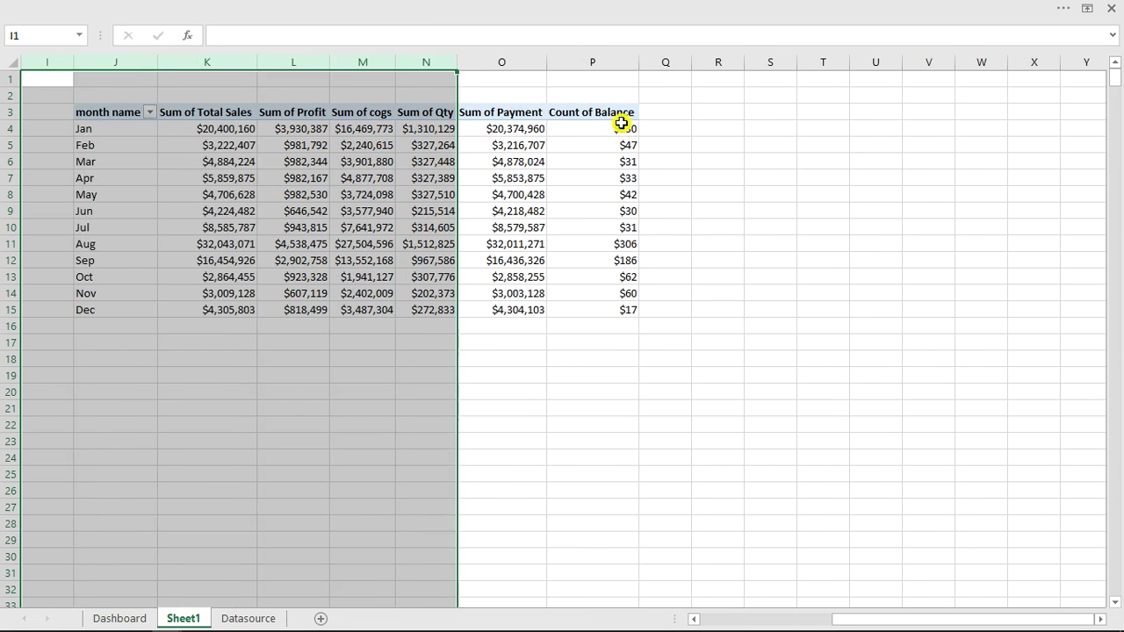
Step: Summarize the Balance values in the month PivotTable by Sum instead of Count
click(604, 127)
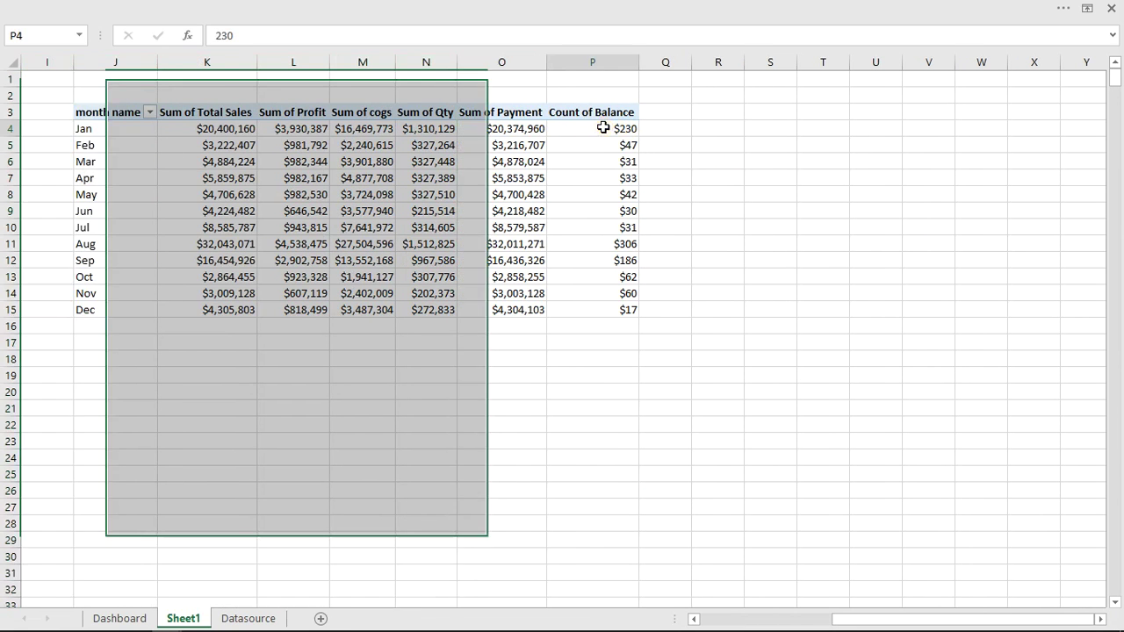
right_click(604, 128)
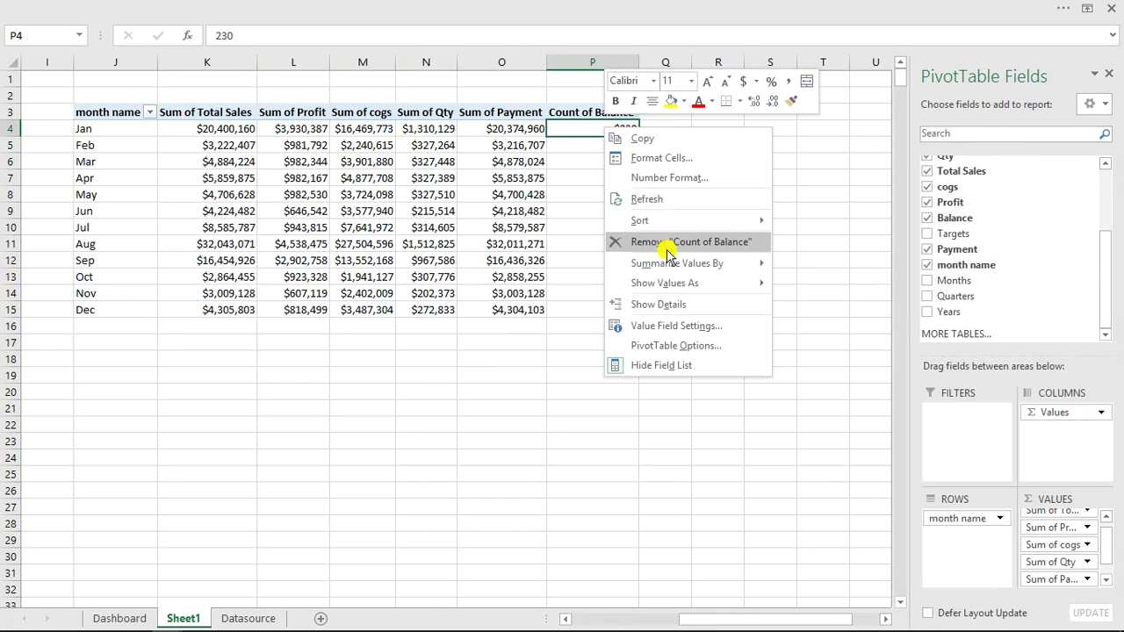
mouse_move(673, 266)
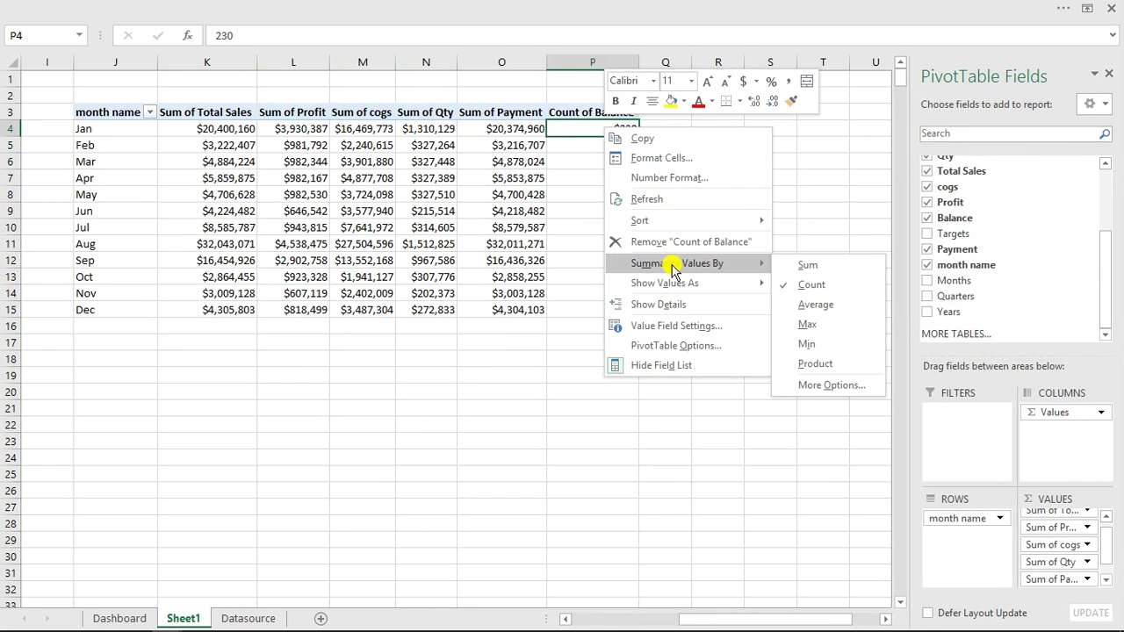
click(806, 265)
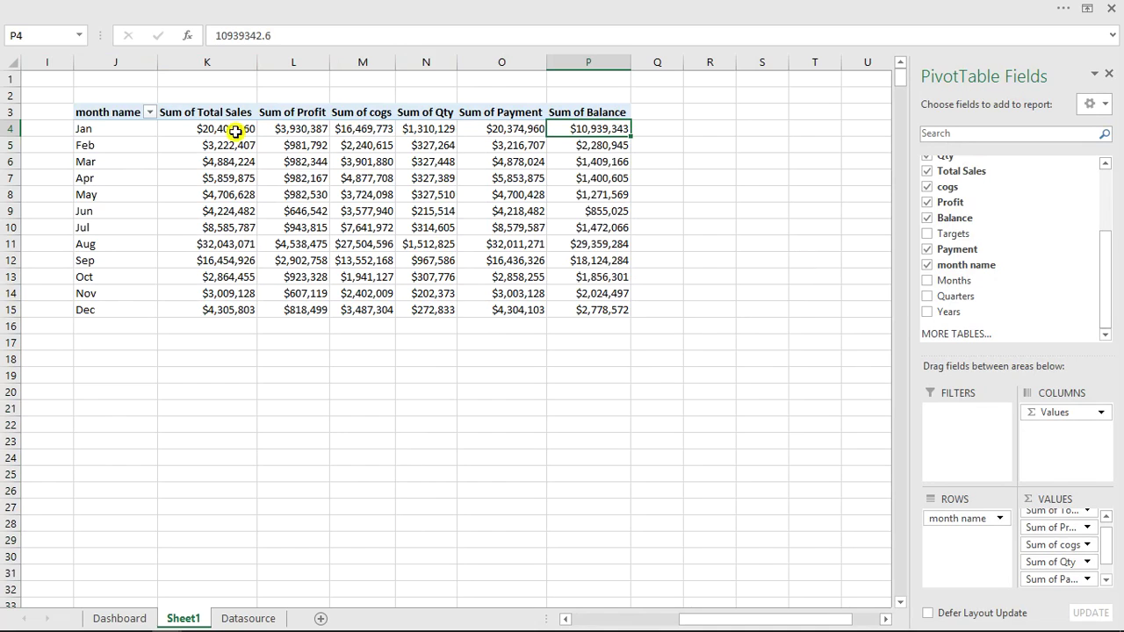
Step: Strip "sum of" from all the month PivotTable's value headers in K3:P3 by replacing it with nothing
drag(178, 111, 575, 111)
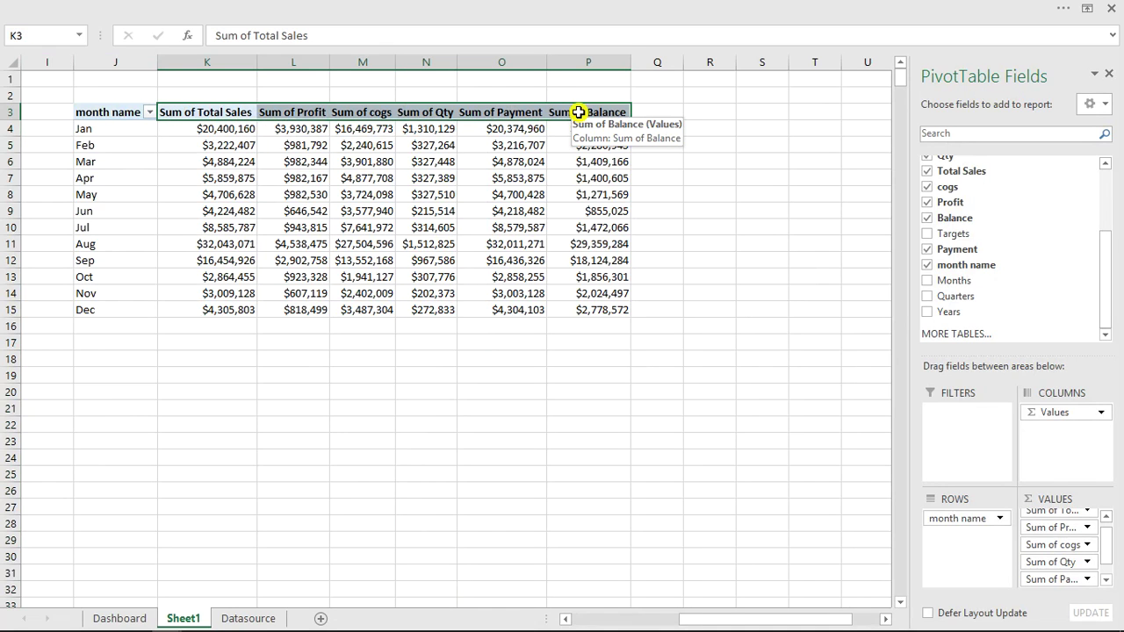
key(ctrl+h)
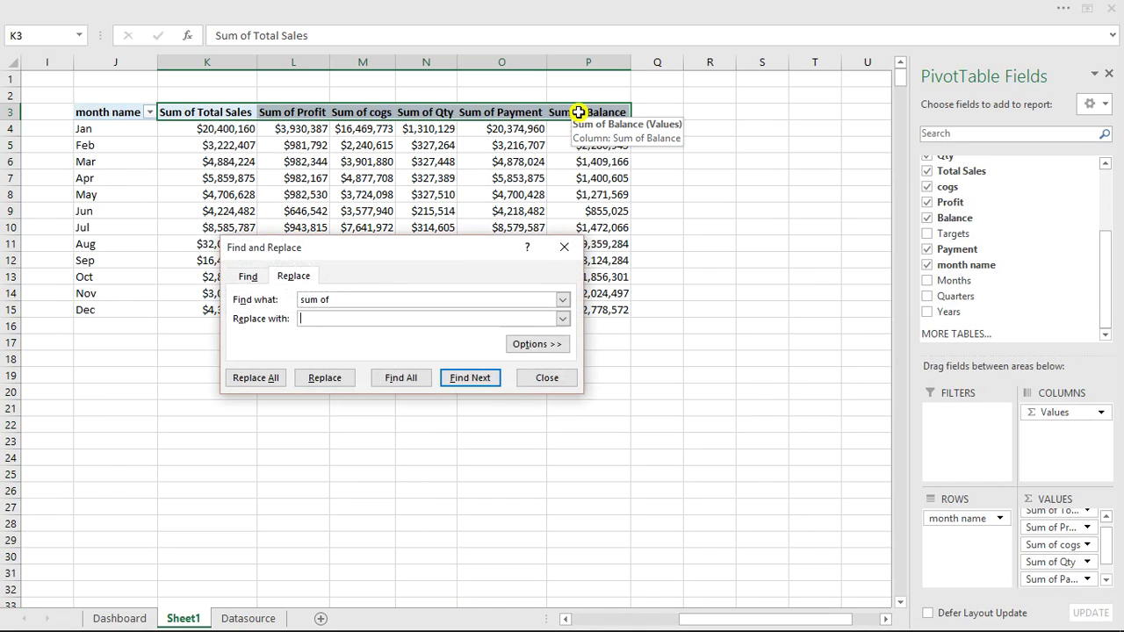
click(263, 378)
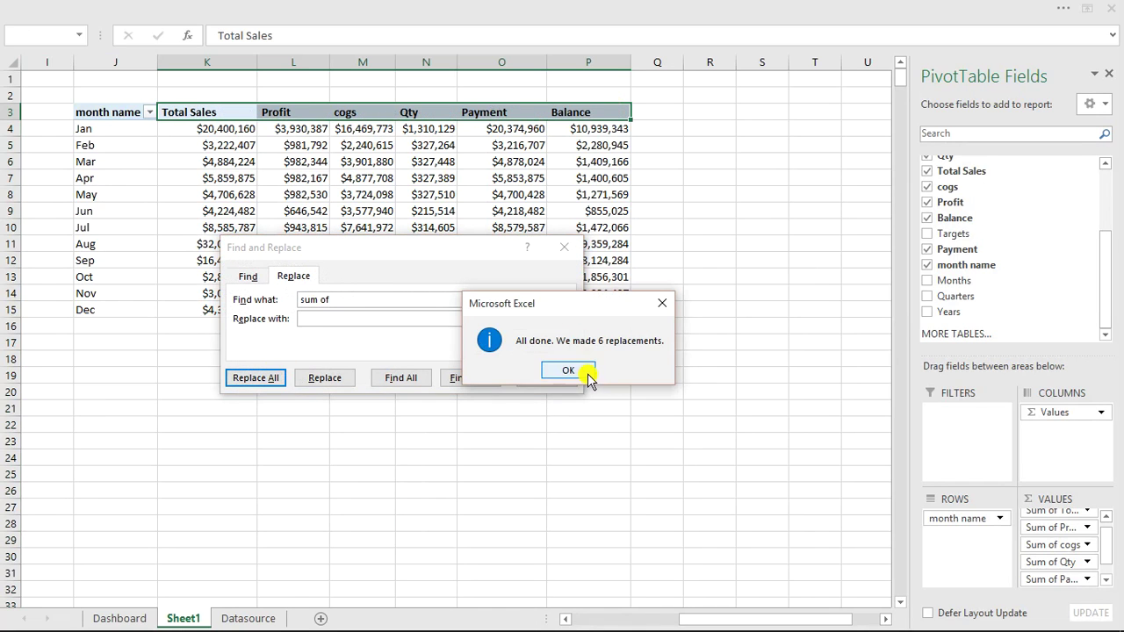
click(571, 372)
click(549, 378)
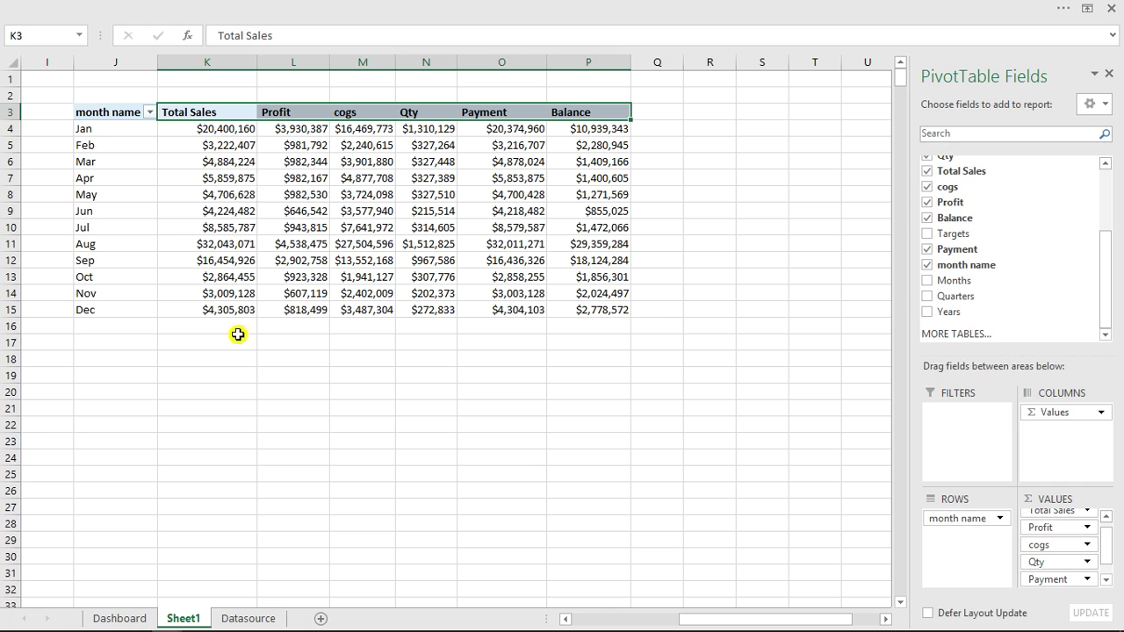
Step: Format the dashboard's Revenue option button as checked with 3-D shading and link it to cell Sheet1!$P$1
click(246, 620)
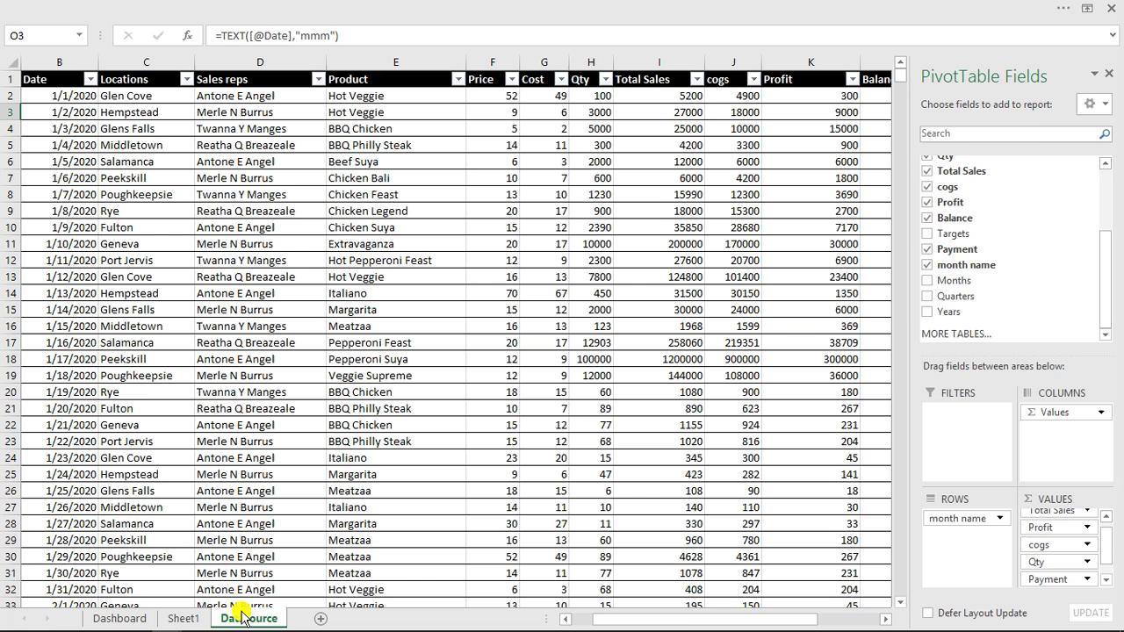
click(117, 617)
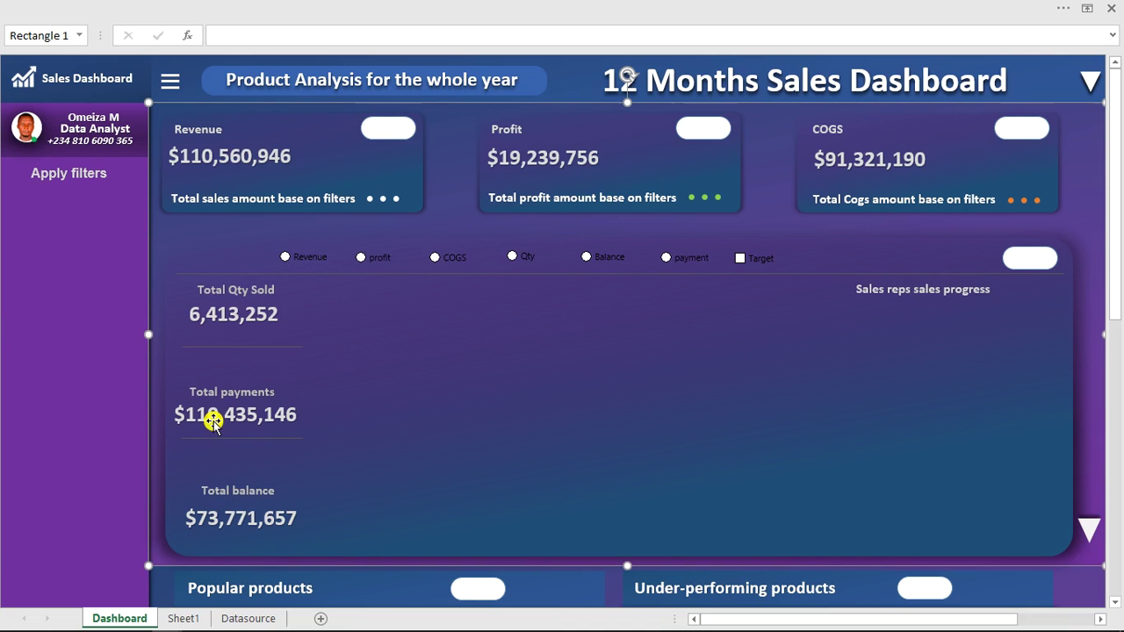
right_click(301, 261)
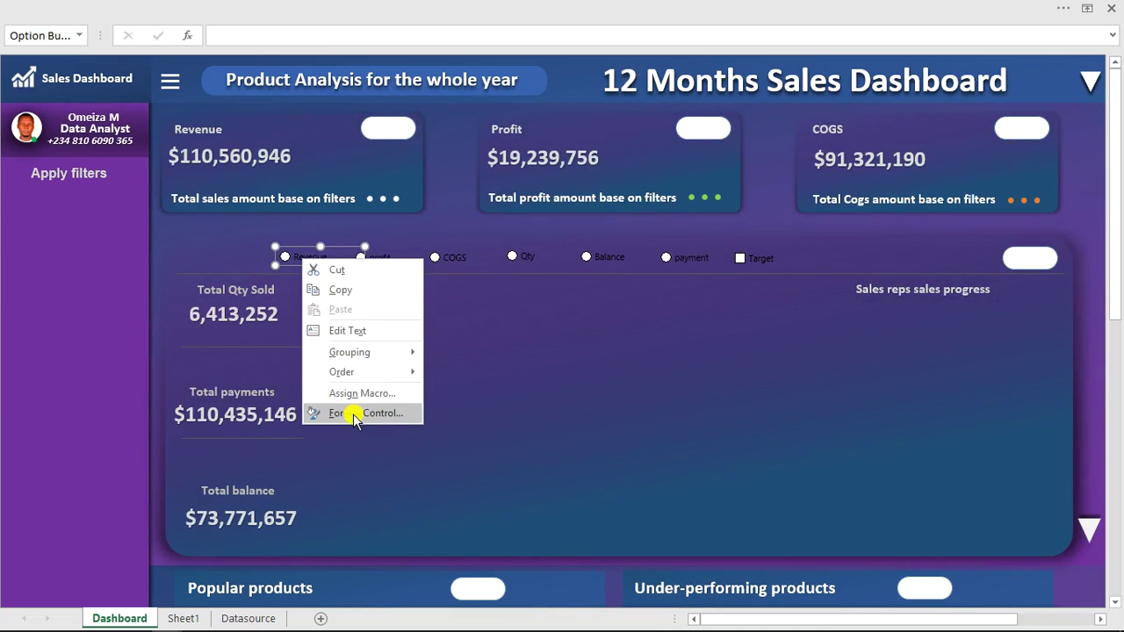
click(350, 414)
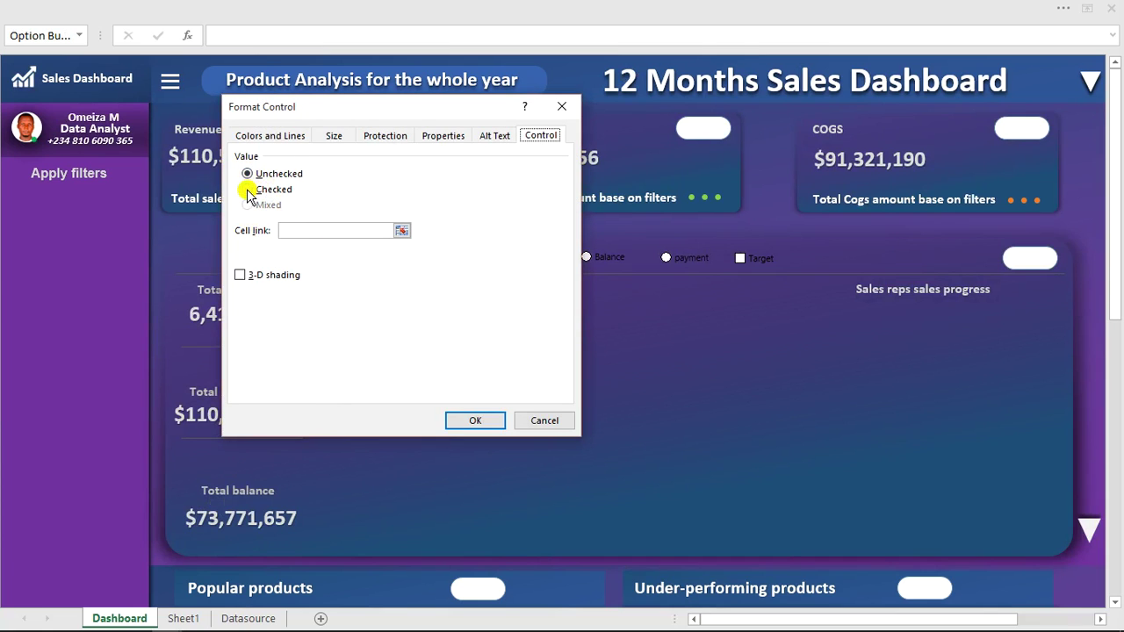
click(243, 277)
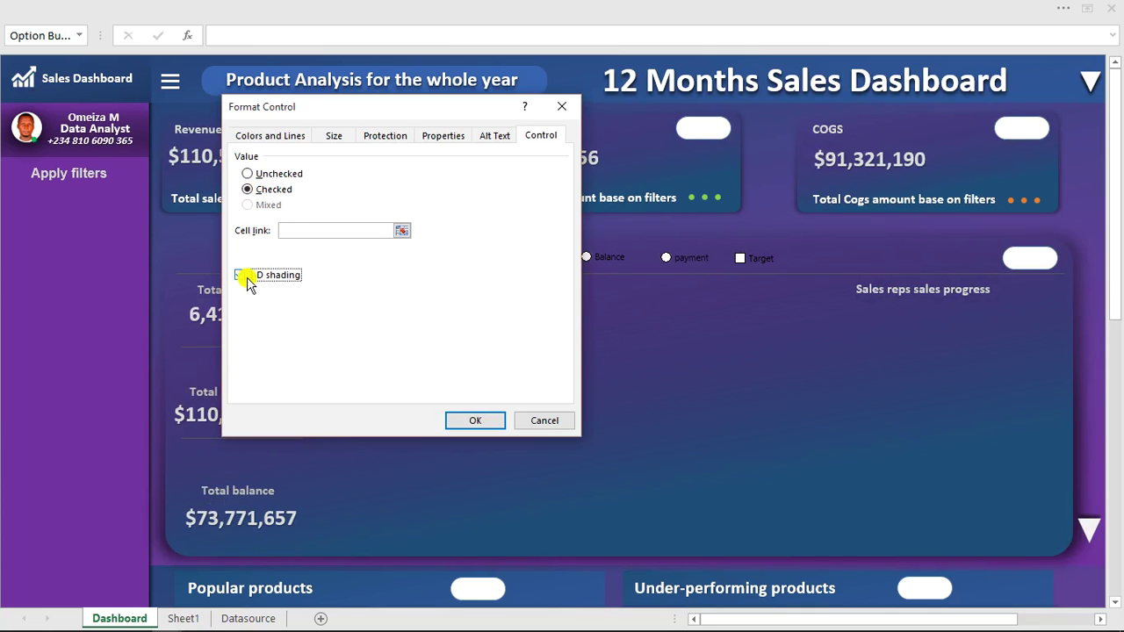
drag(404, 113, 568, 142)
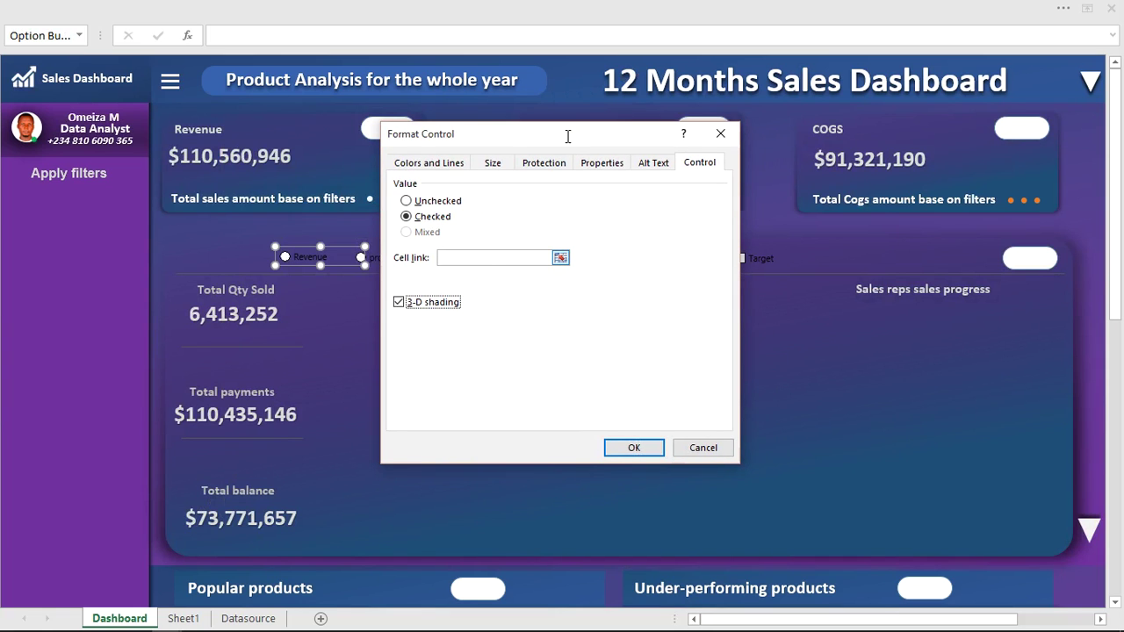
click(181, 618)
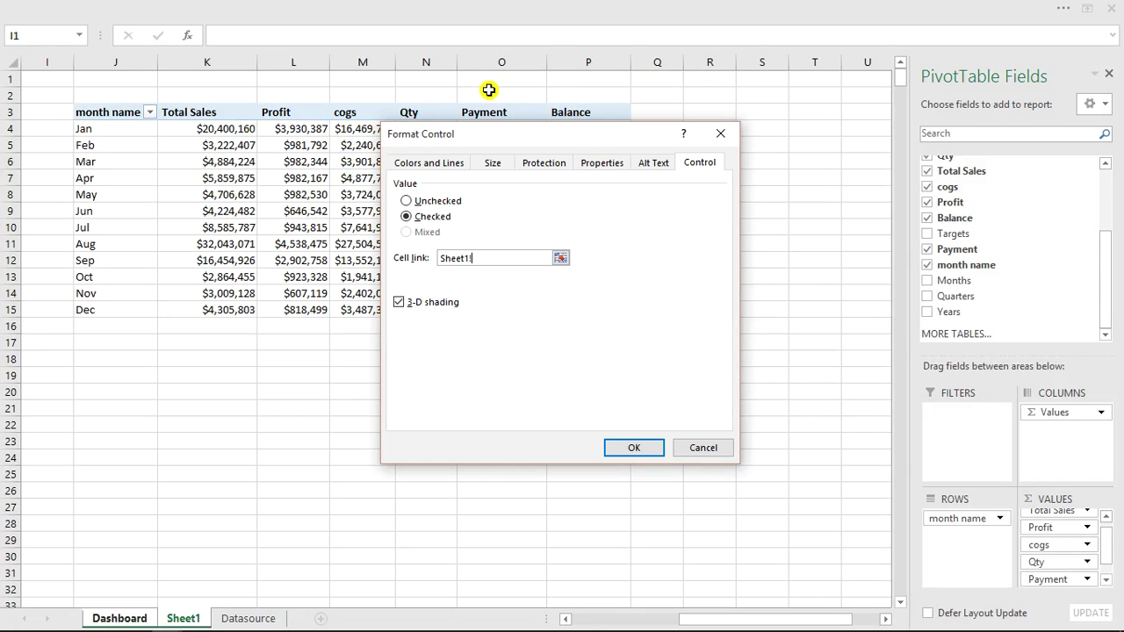
click(567, 81)
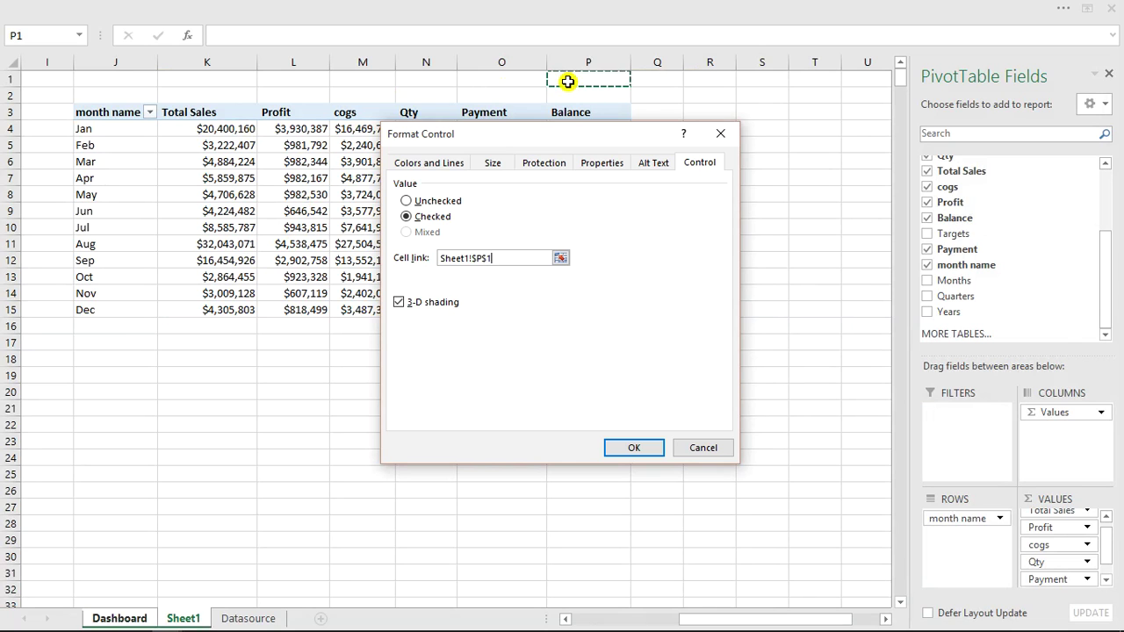
click(642, 448)
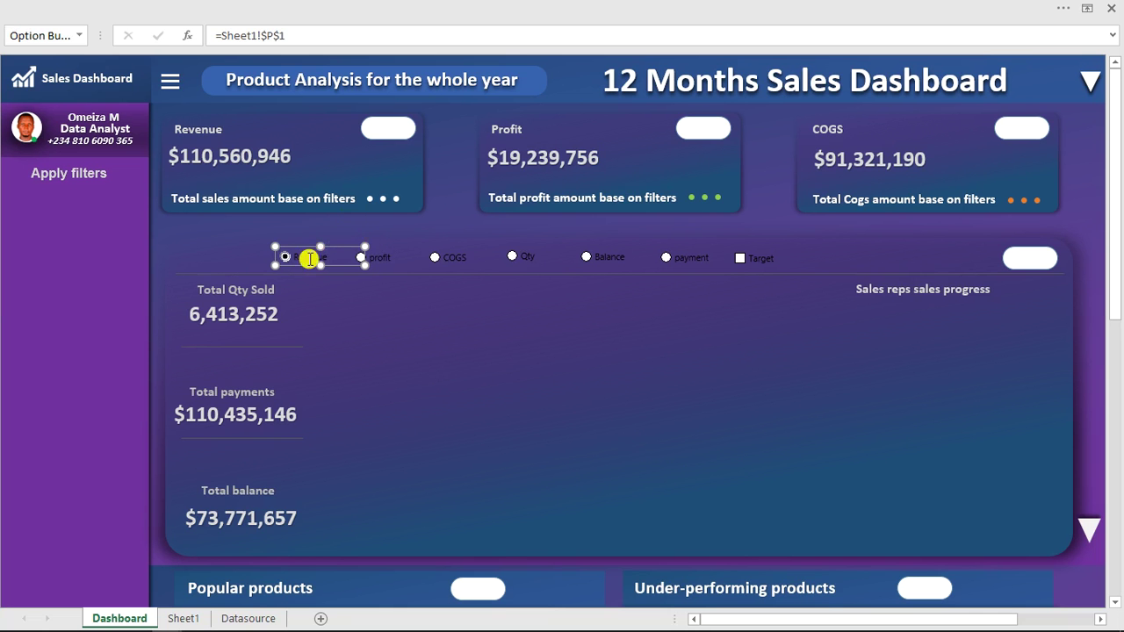
Step: Test the option button link by choosing profit on the dashboard and checking cell P1 on Sheet1
click(184, 618)
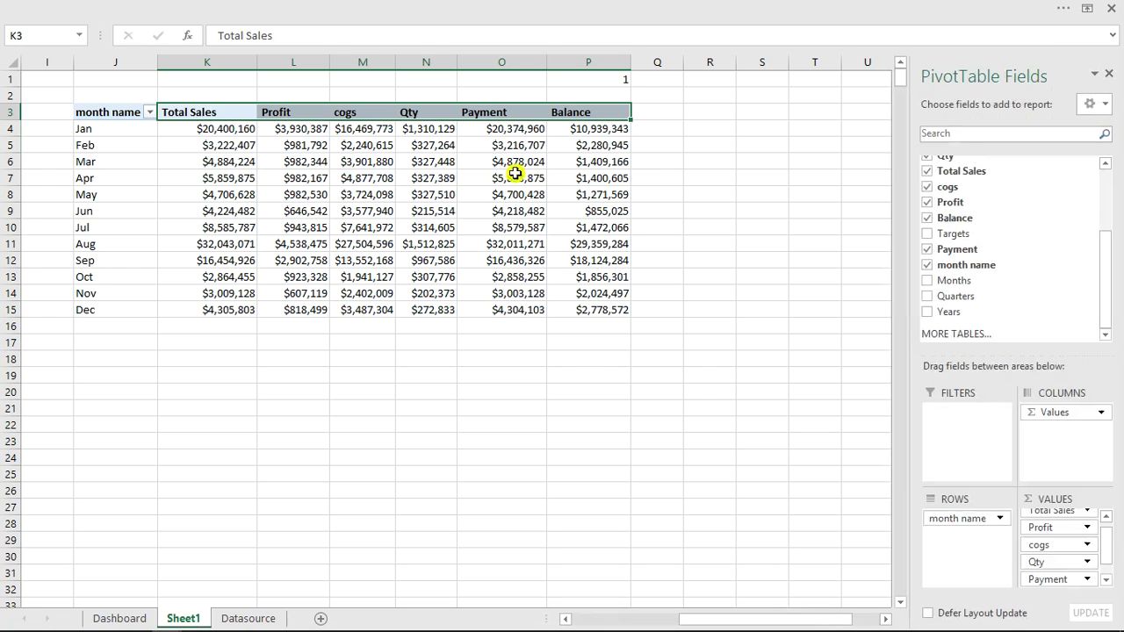
click(127, 618)
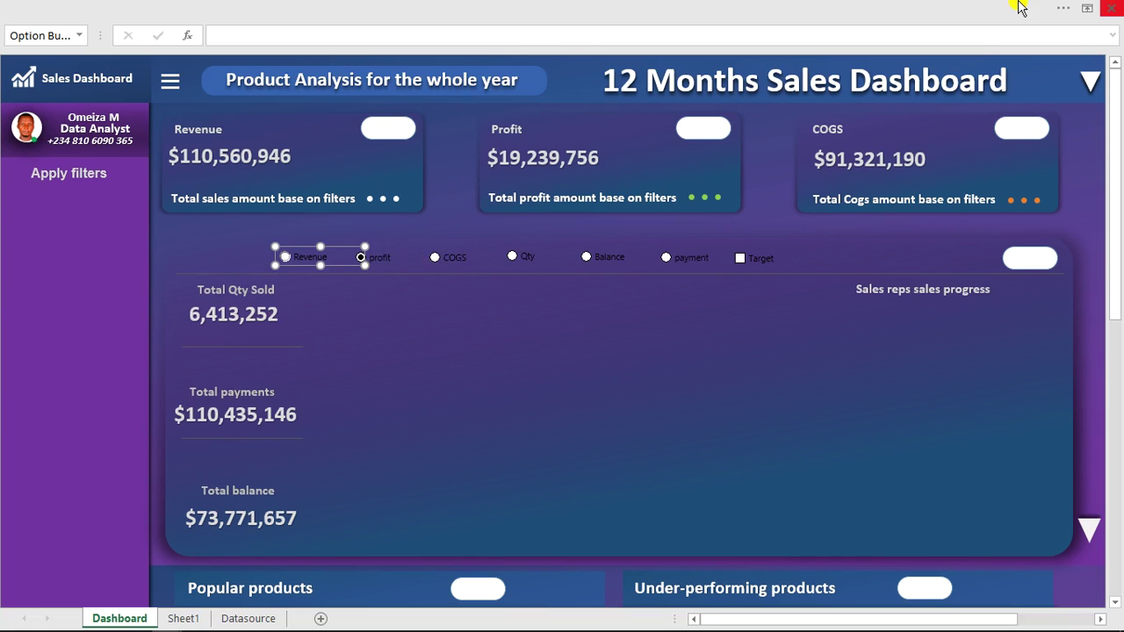
mouse_move(179, 625)
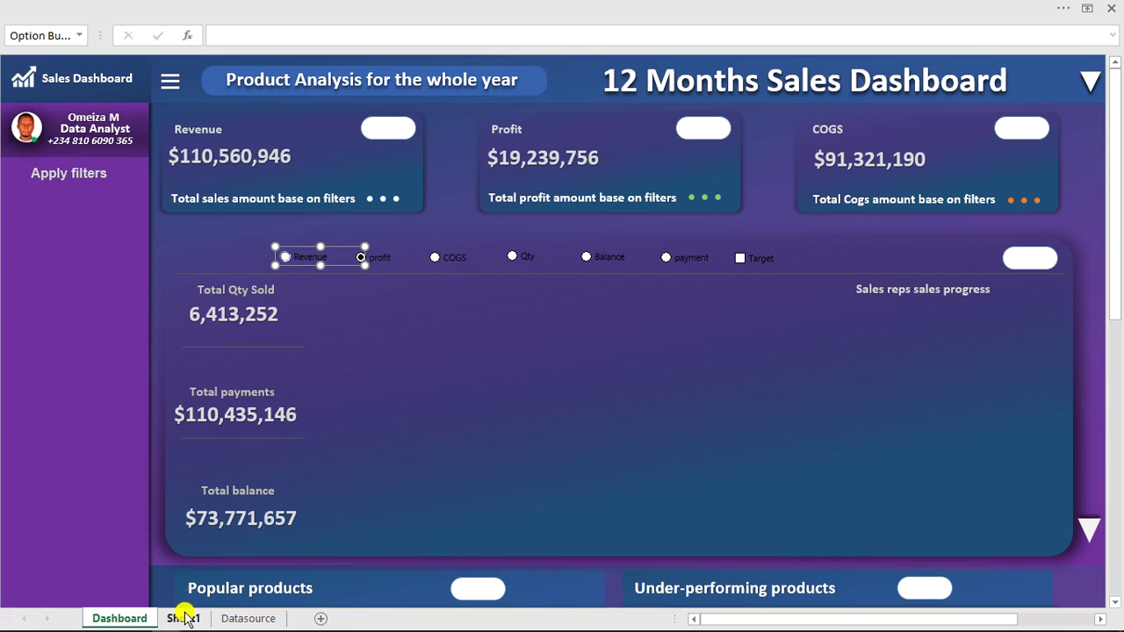
click(182, 619)
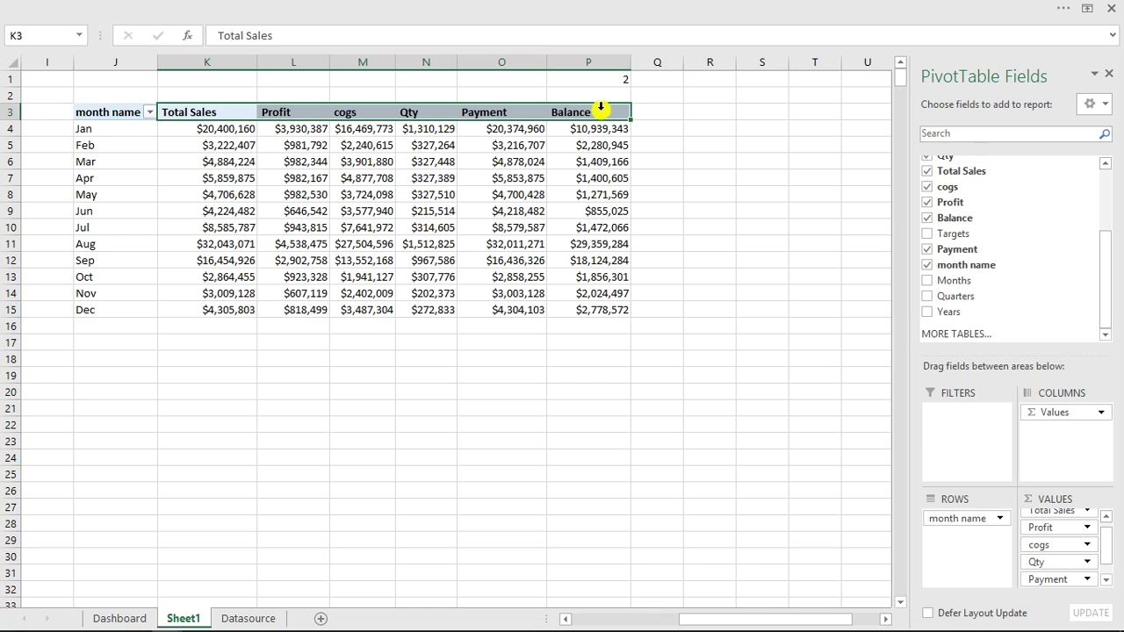
Step: Format the dashboard's Target check box as checked with 3-D shading and link it to cell Sheet1!$O$1
click(120, 618)
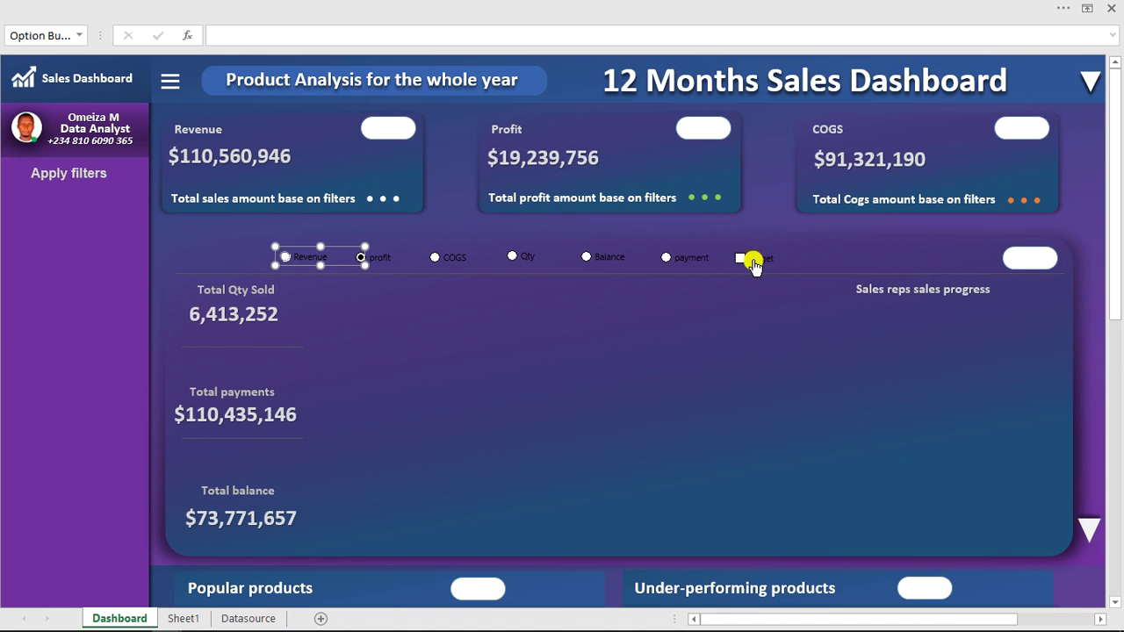
right_click(756, 266)
click(805, 417)
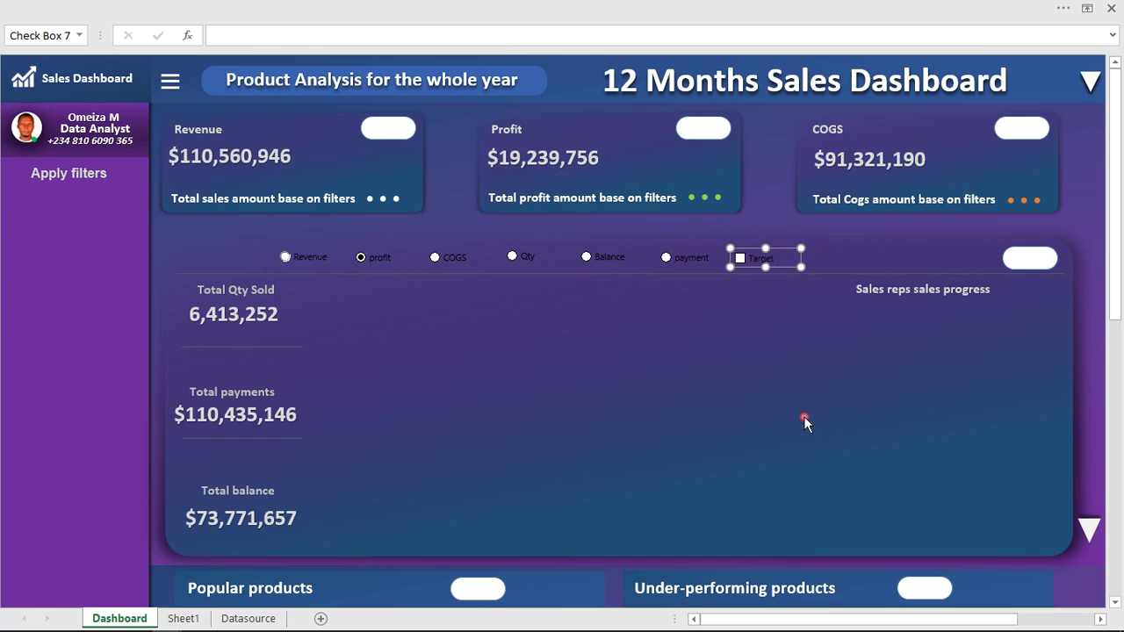
click(401, 303)
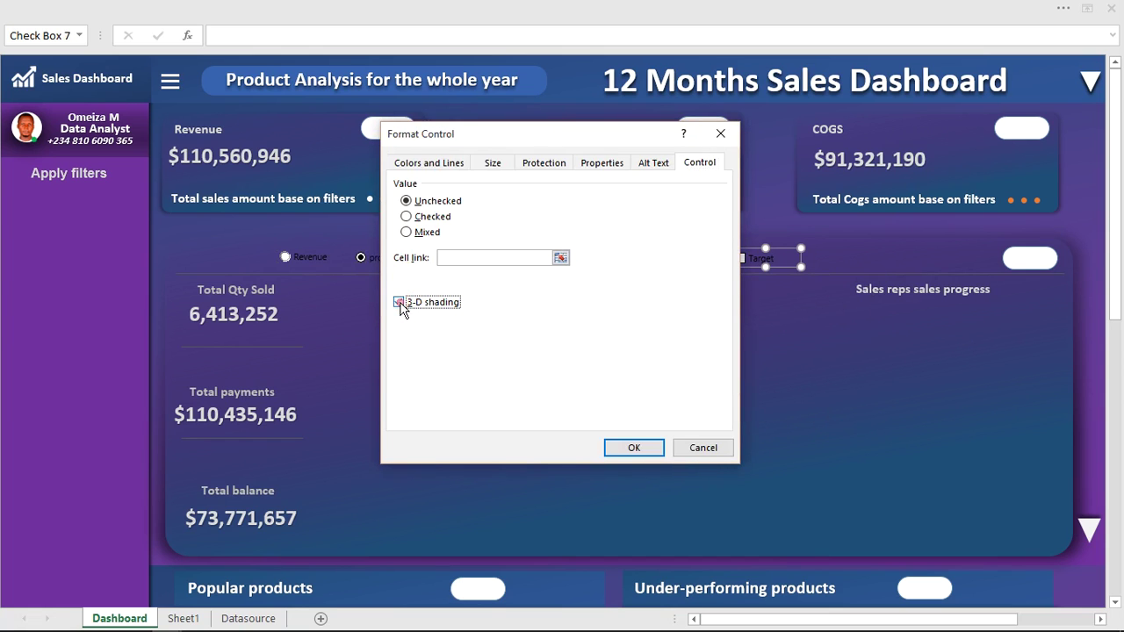
click(409, 219)
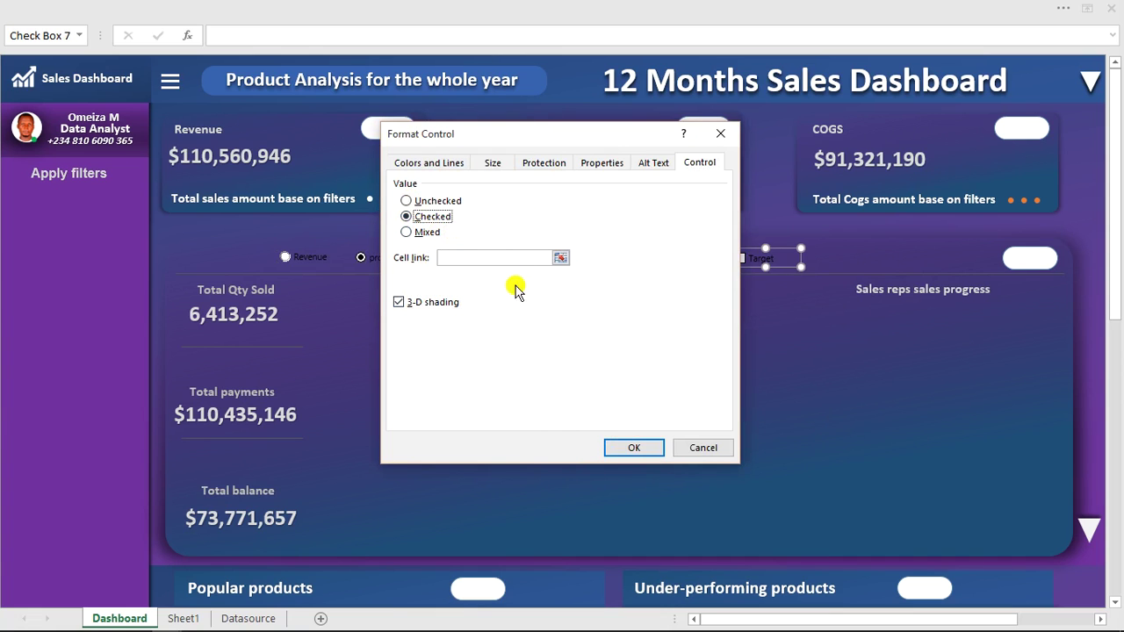
click(505, 257)
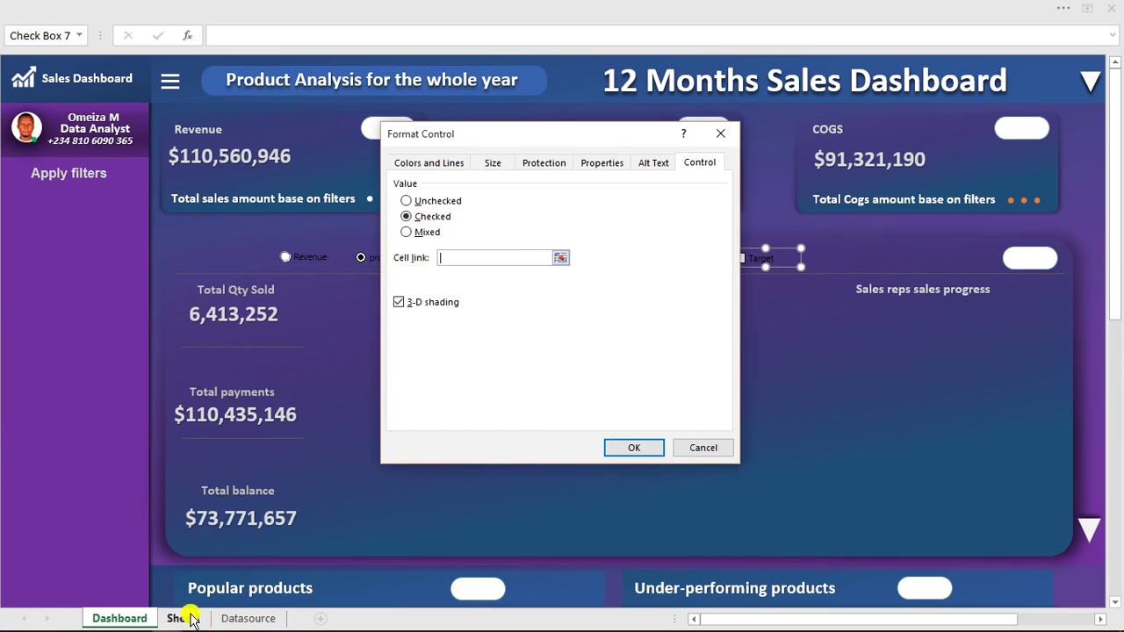
click(184, 618)
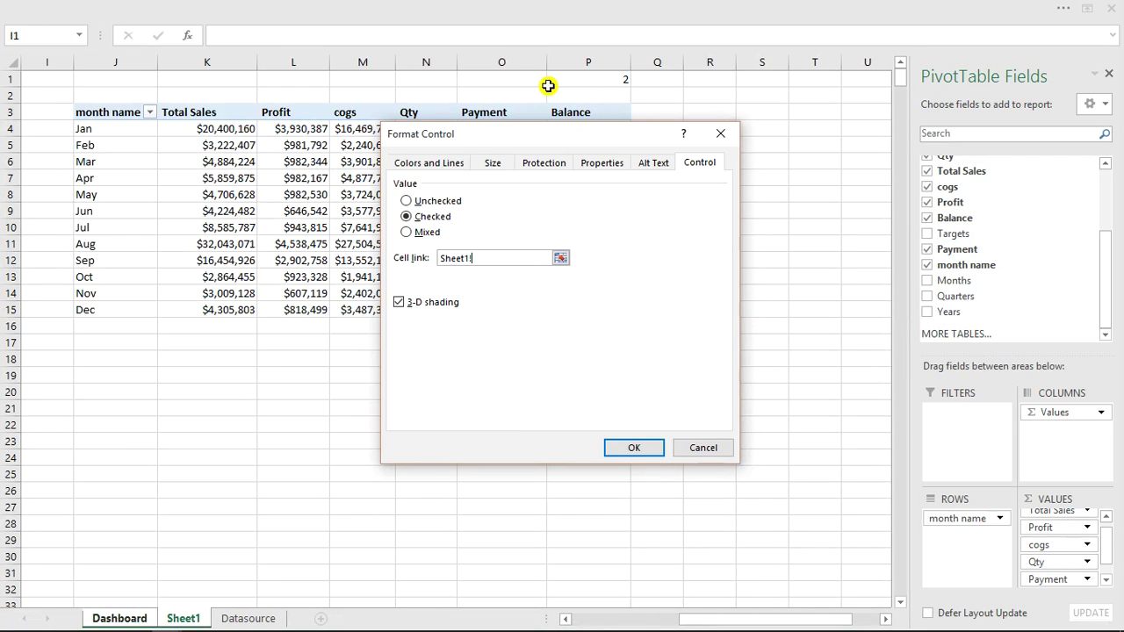
click(535, 81)
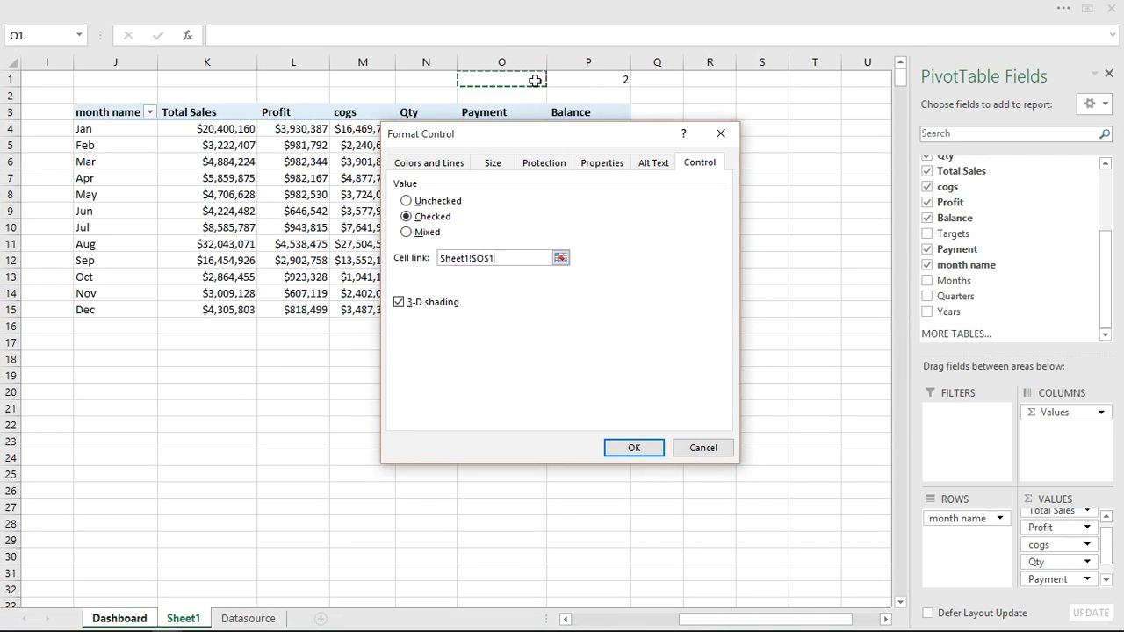
click(629, 449)
click(743, 260)
Step: Copy the month PivotTable's value headers, Total Sales through Balance, into the row starting at cell S3 on Sheet1
click(182, 618)
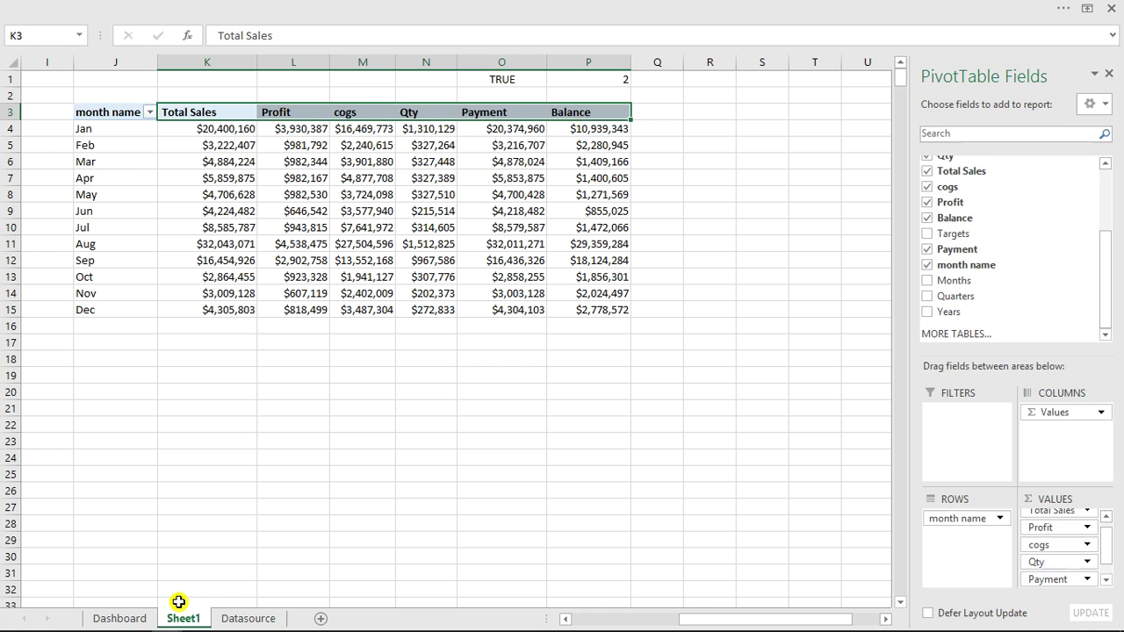
click(718, 134)
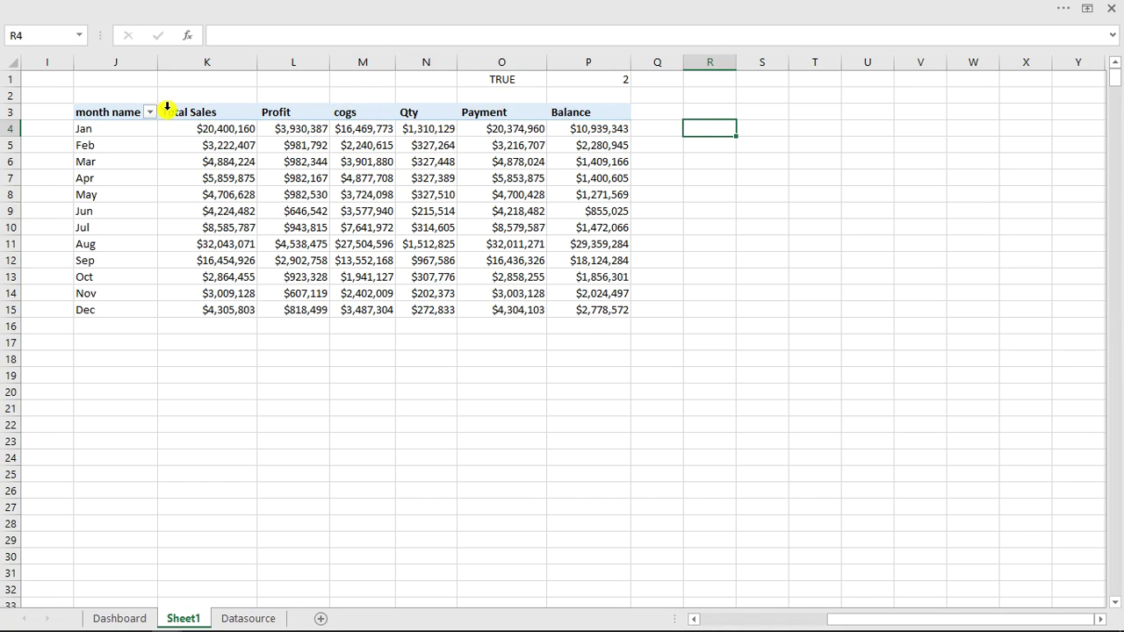
drag(172, 112, 568, 115)
click(578, 117)
key(ctrl+c)
click(757, 109)
click(757, 109)
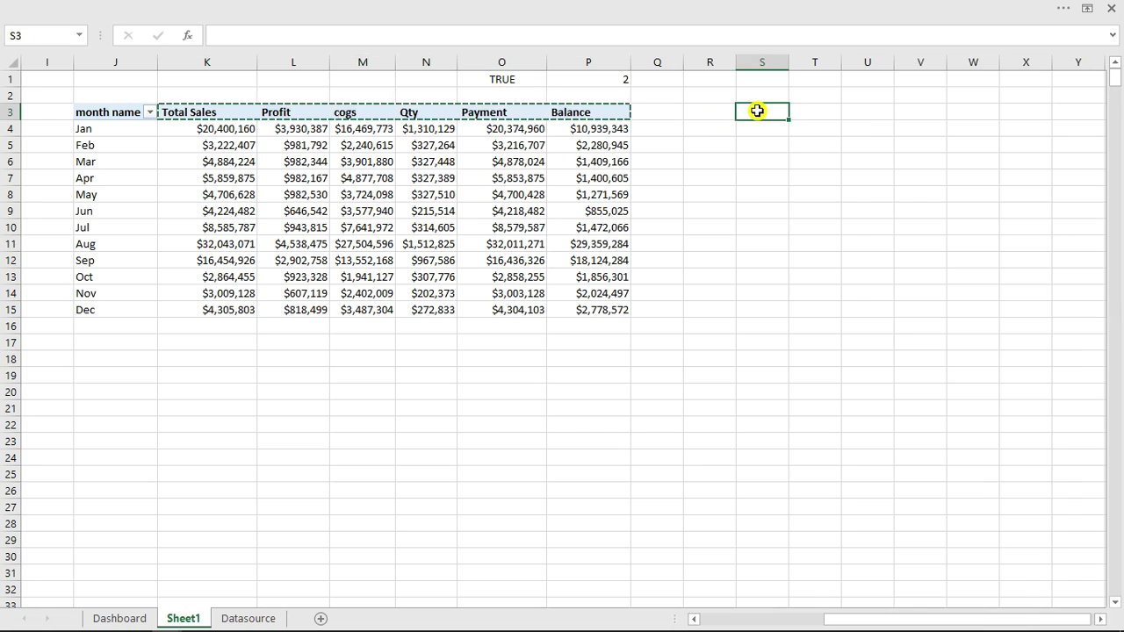
key(ctrl+v)
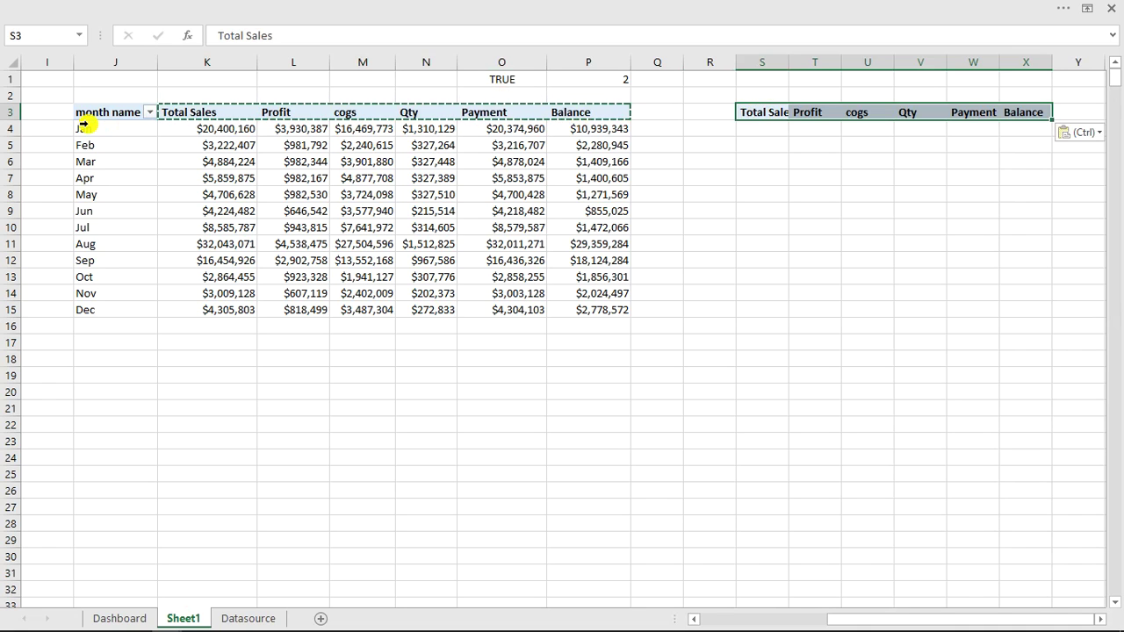
Step: Copy the PivotTable's month name column, header through Dec, to the range starting at cell R3
drag(99, 113, 92, 306)
key(ctrl+c)
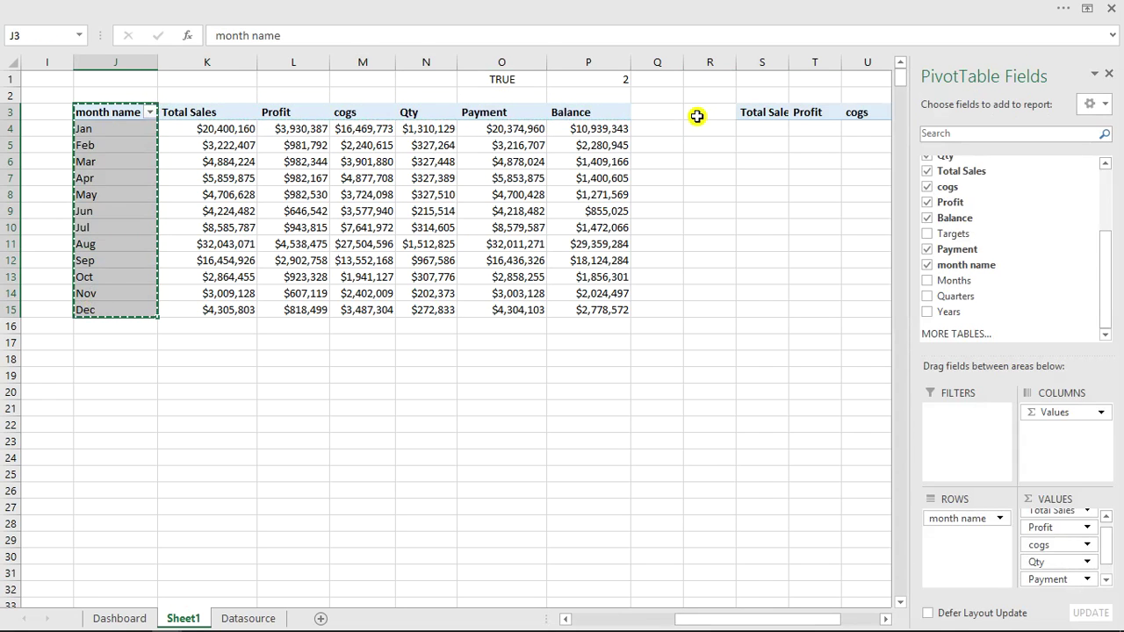
click(699, 115)
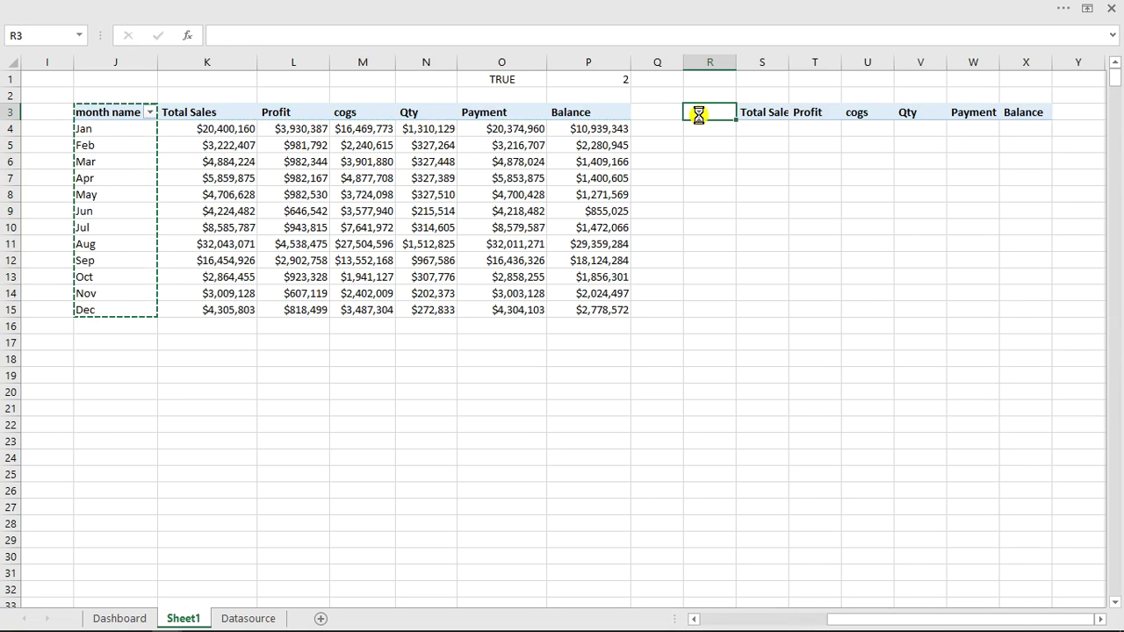
key(ctrl+v)
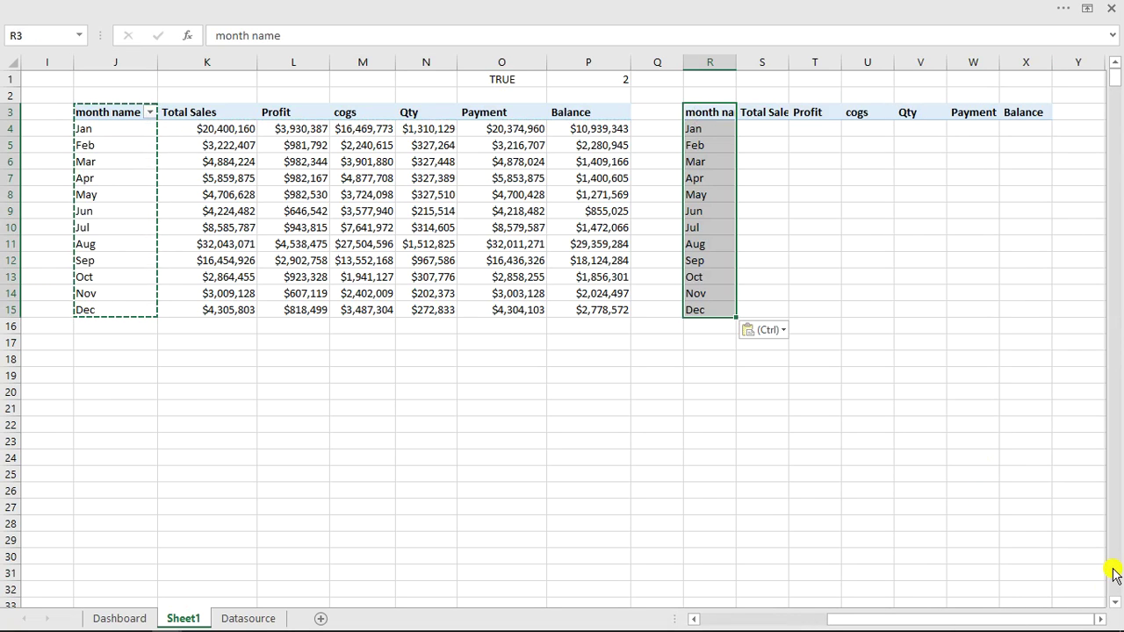
click(1101, 619)
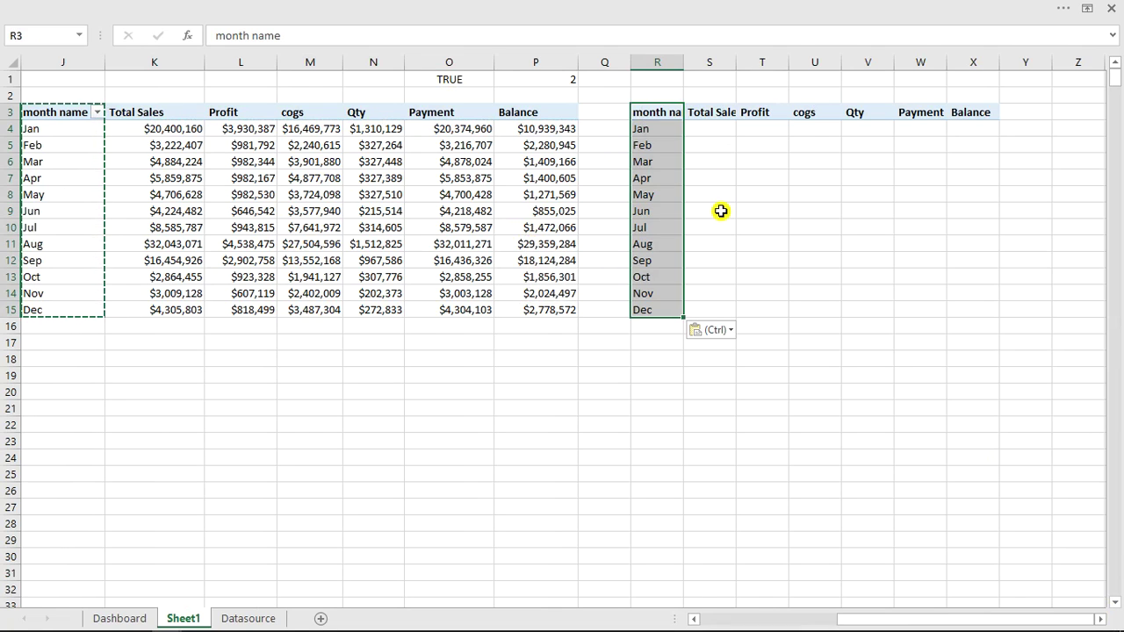
Step: Clear the copied Profit through Balance headers from cells T3:X3, keeping Total Sales
click(757, 114)
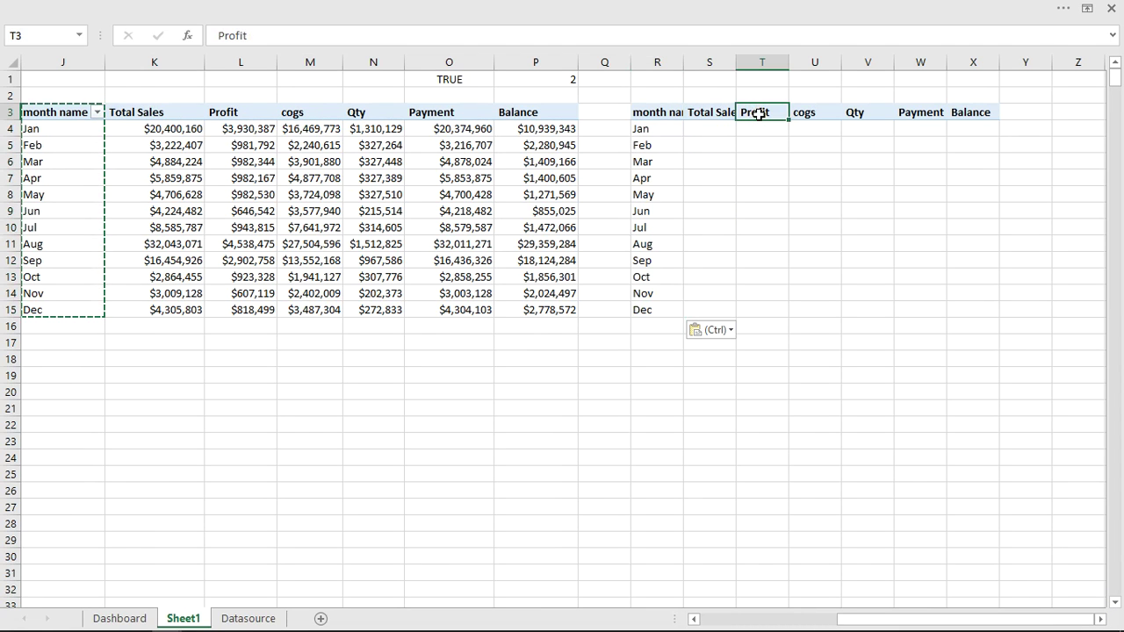
drag(759, 113, 961, 115)
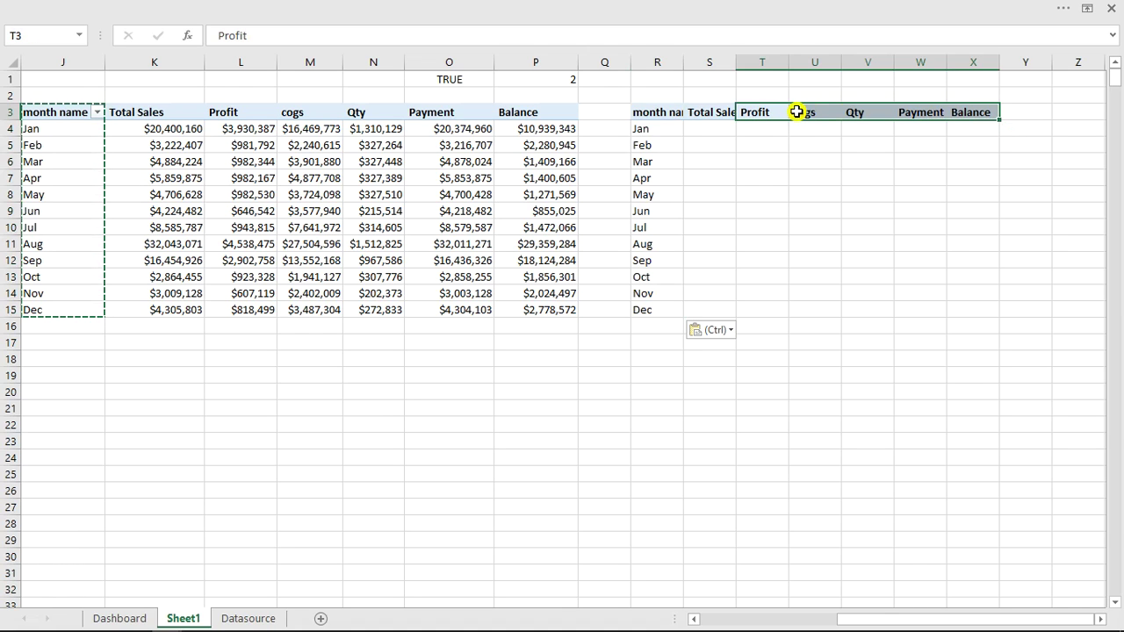
key(Delete)
Step: Fit column S to its header text and enter the headers min in T3 and max in U3
click(725, 113)
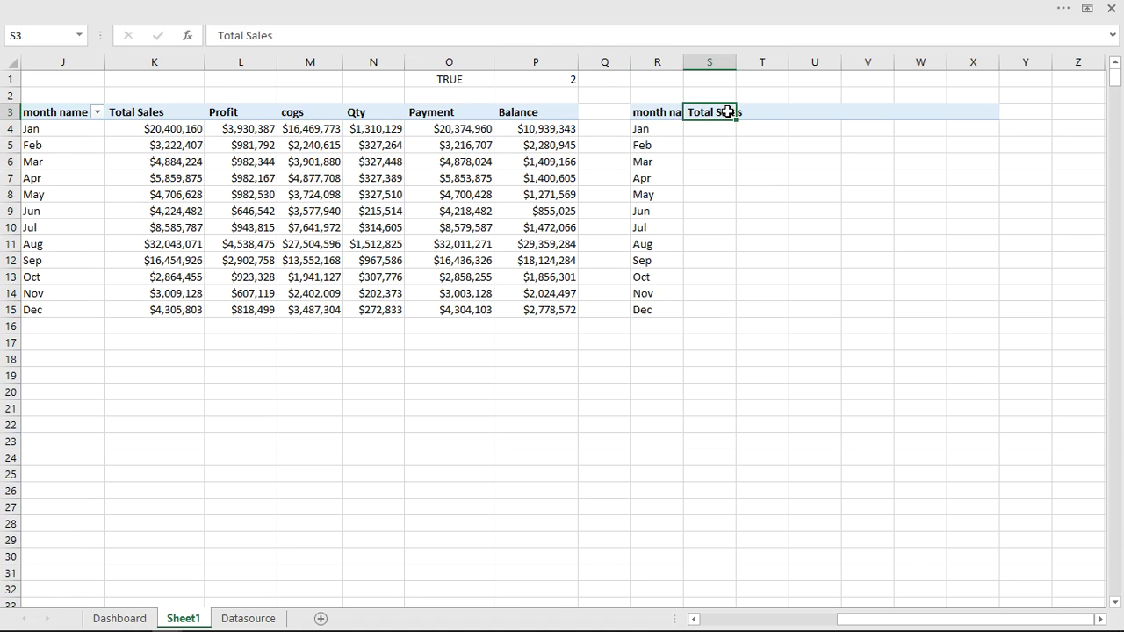
click(766, 113)
click(736, 62)
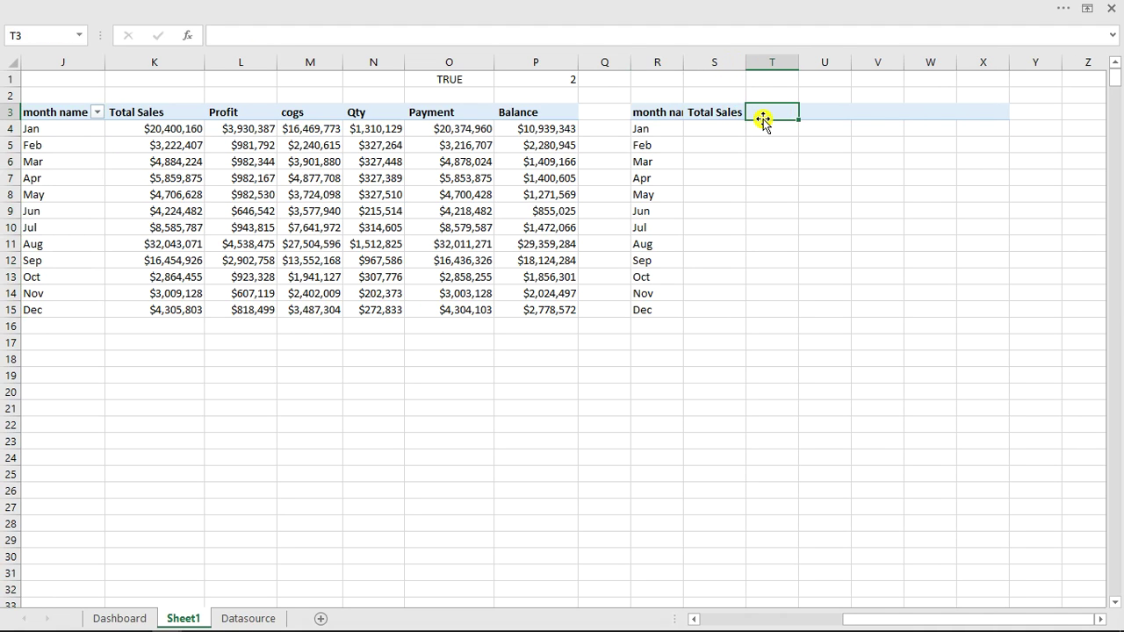
text(min)
key(Tab)
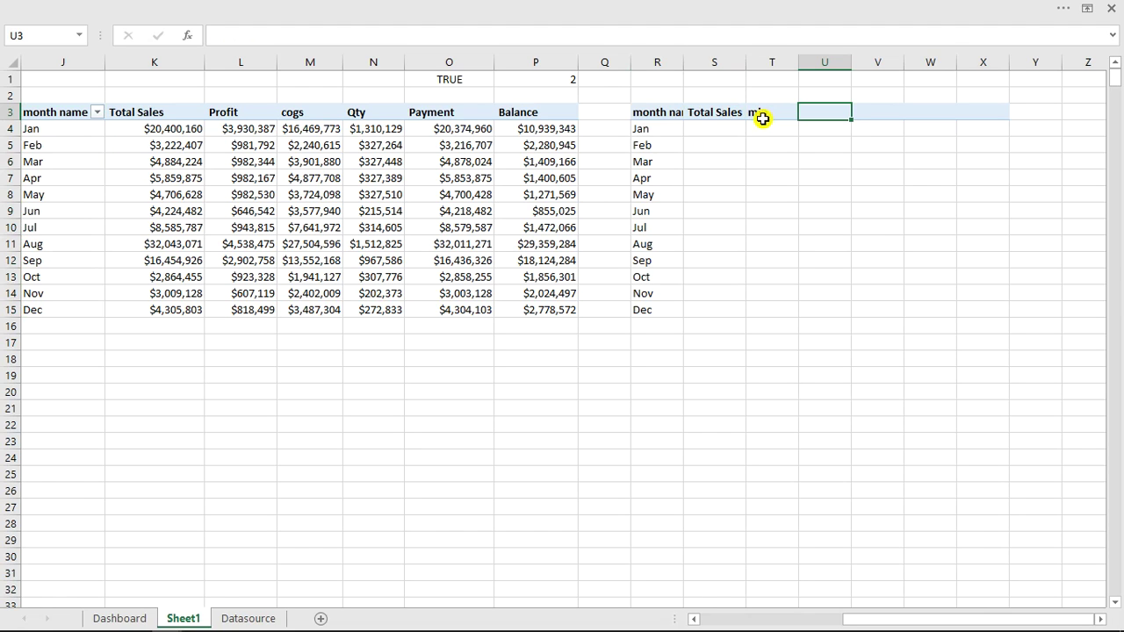
text(max)
key(Return)
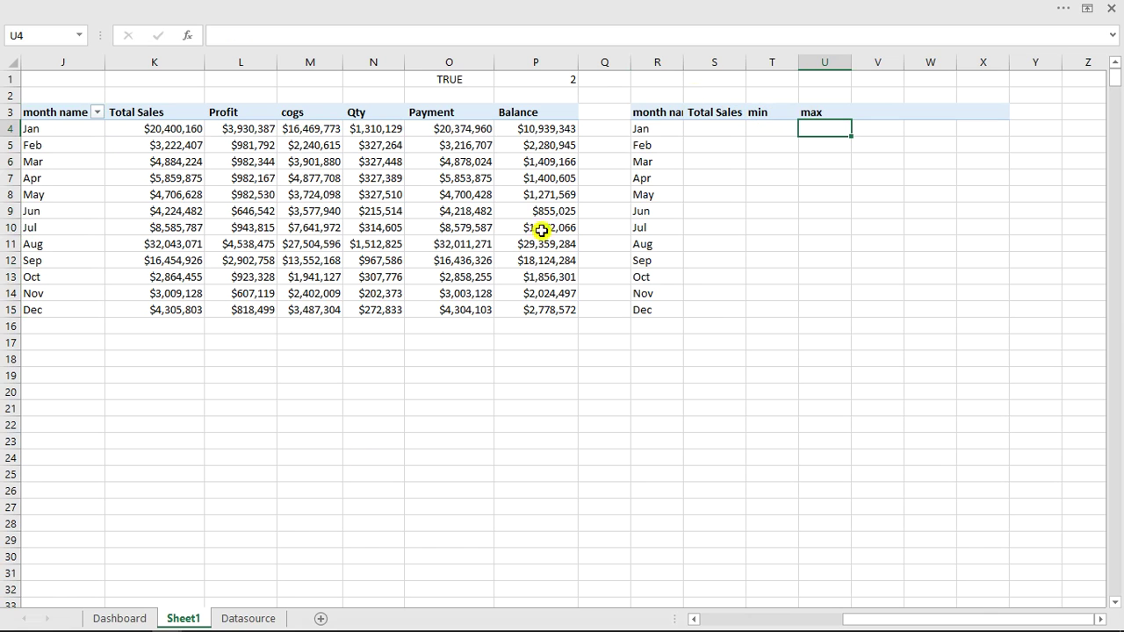
Step: Examine the highest and lowest bars of the monthly chart on the finished reference workbook's dashboard, then return to Sheet1 of the working file
mouse_move(132, 630)
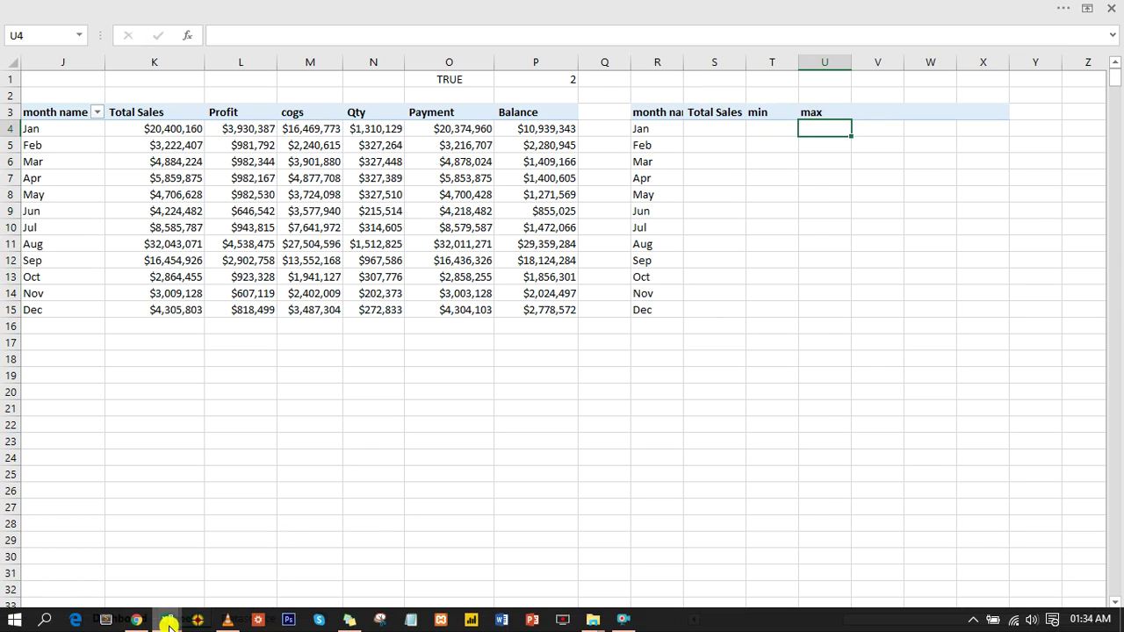
mouse_move(174, 623)
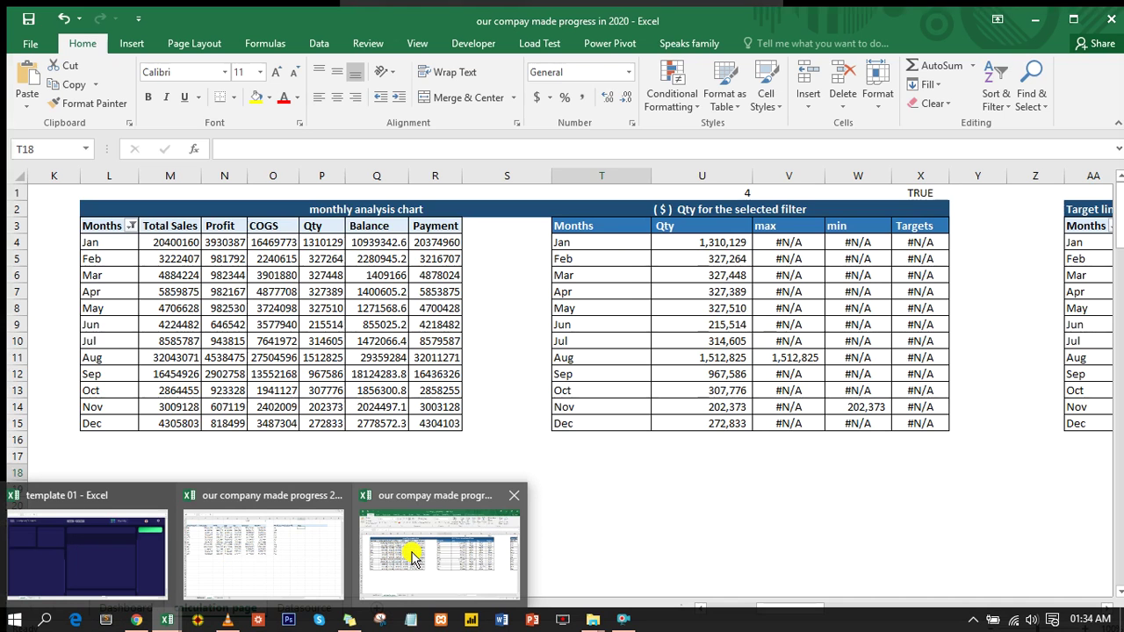
click(413, 558)
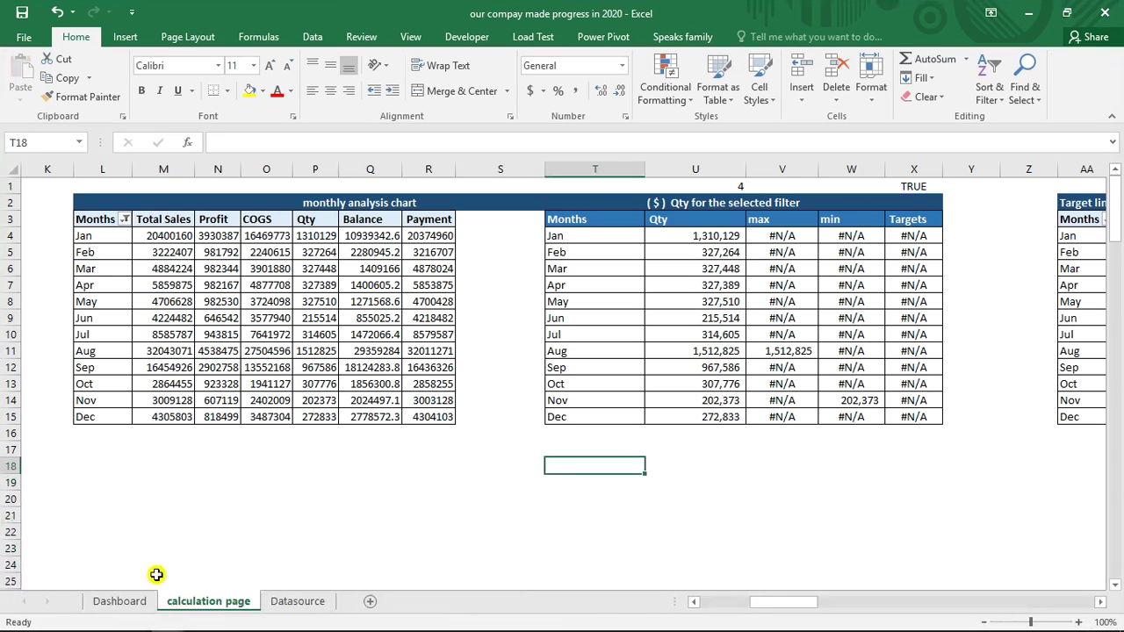
click(112, 603)
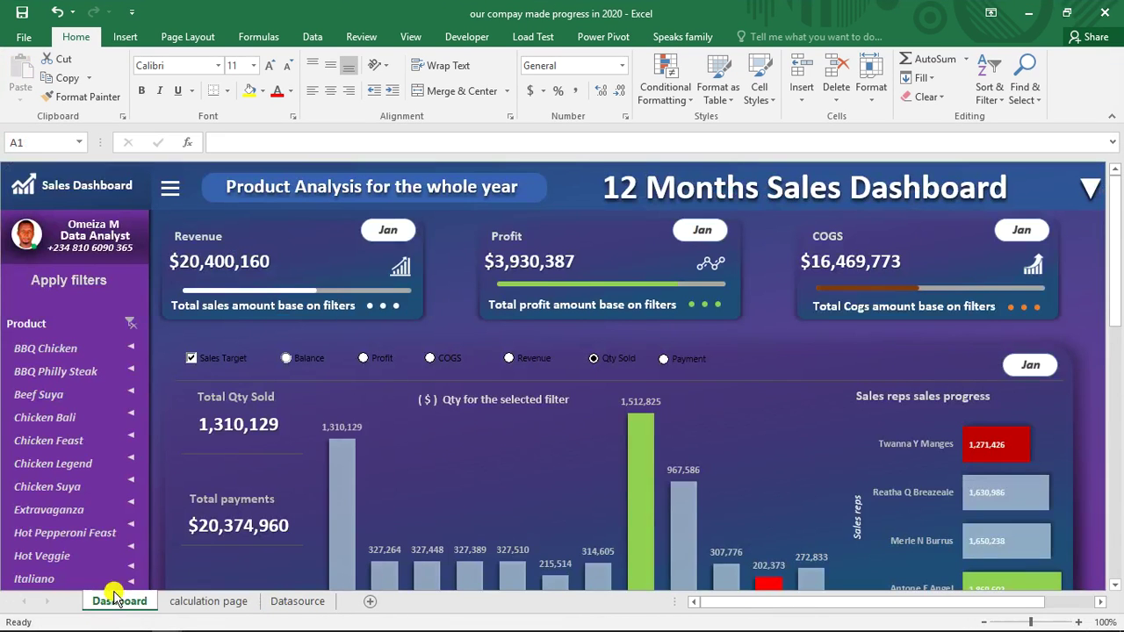
scroll(643, 475, down, 1)
scroll(643, 475, down, 3)
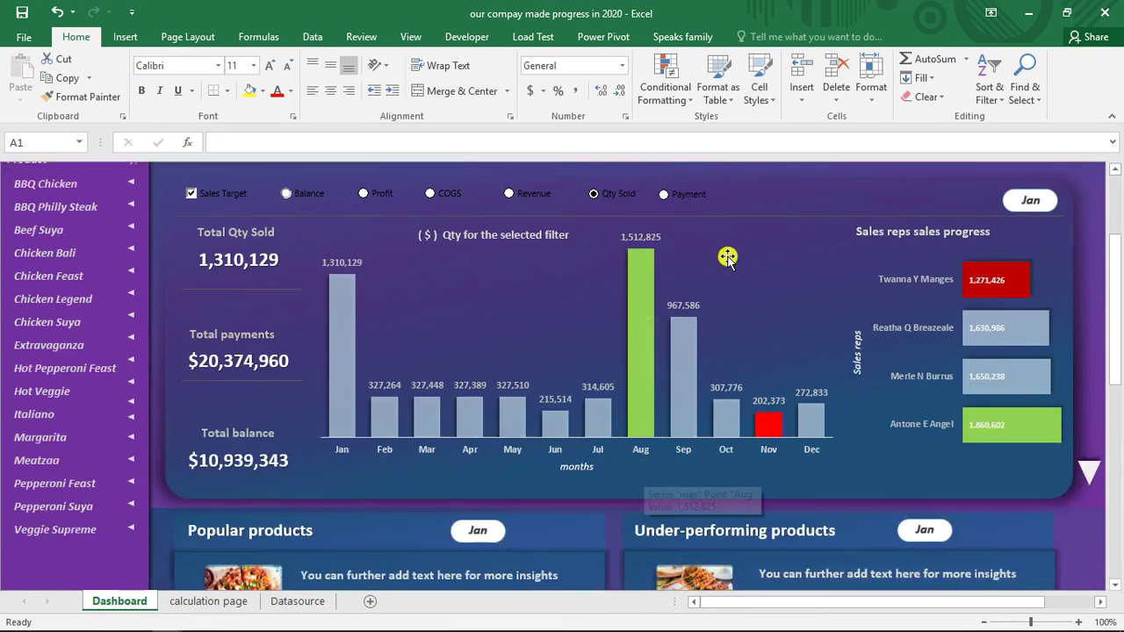
click(990, 12)
click(956, 56)
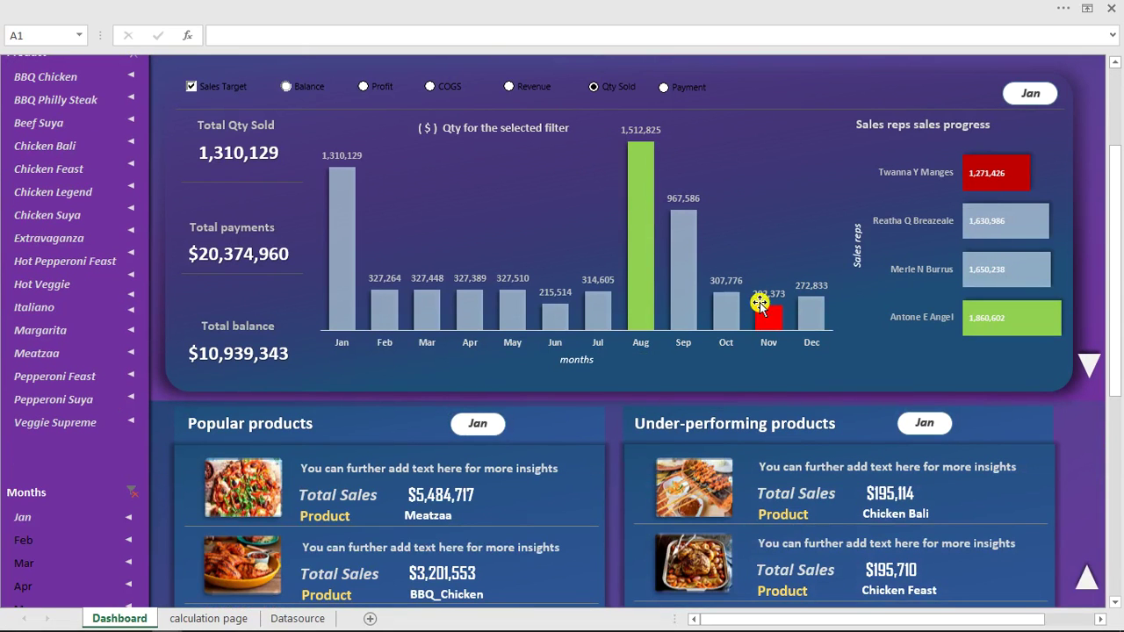
mouse_move(638, 172)
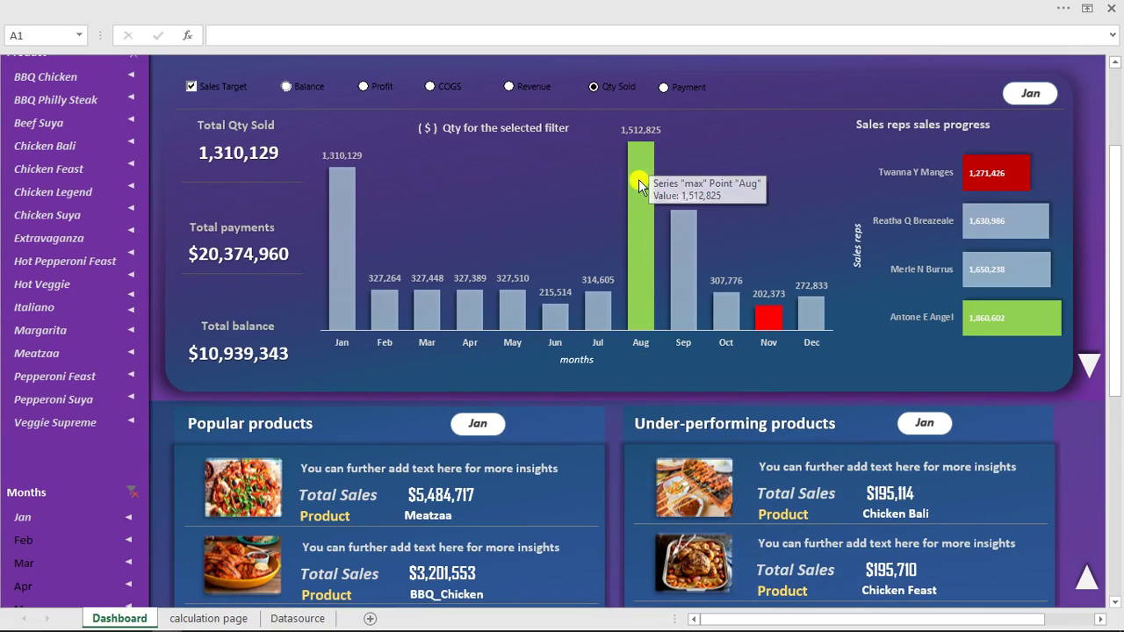
mouse_move(768, 316)
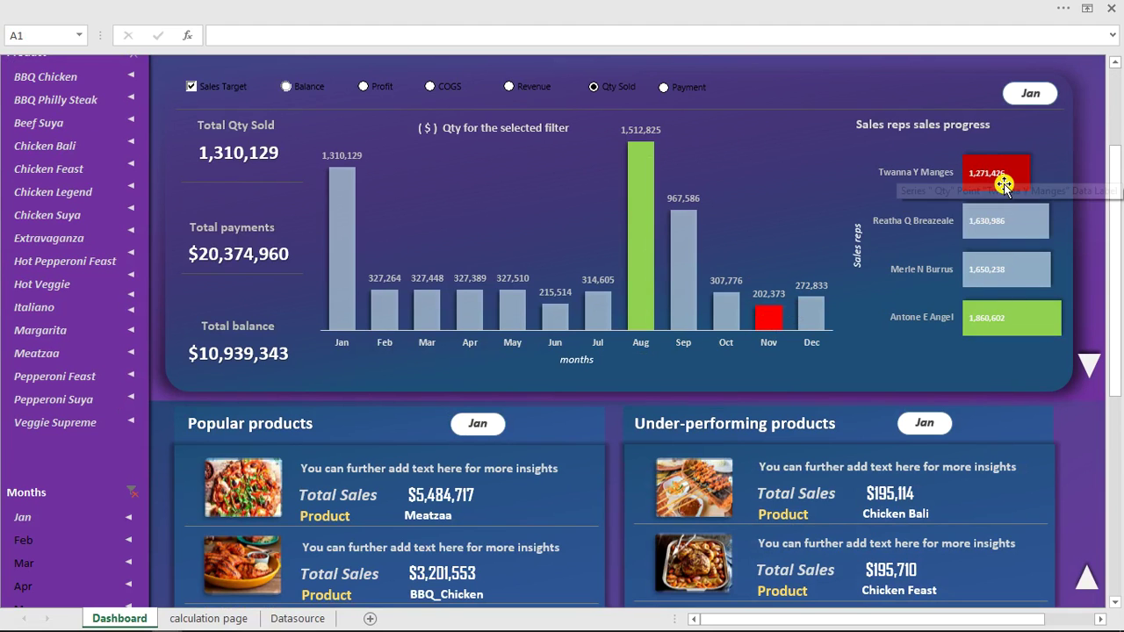
mouse_move(160, 623)
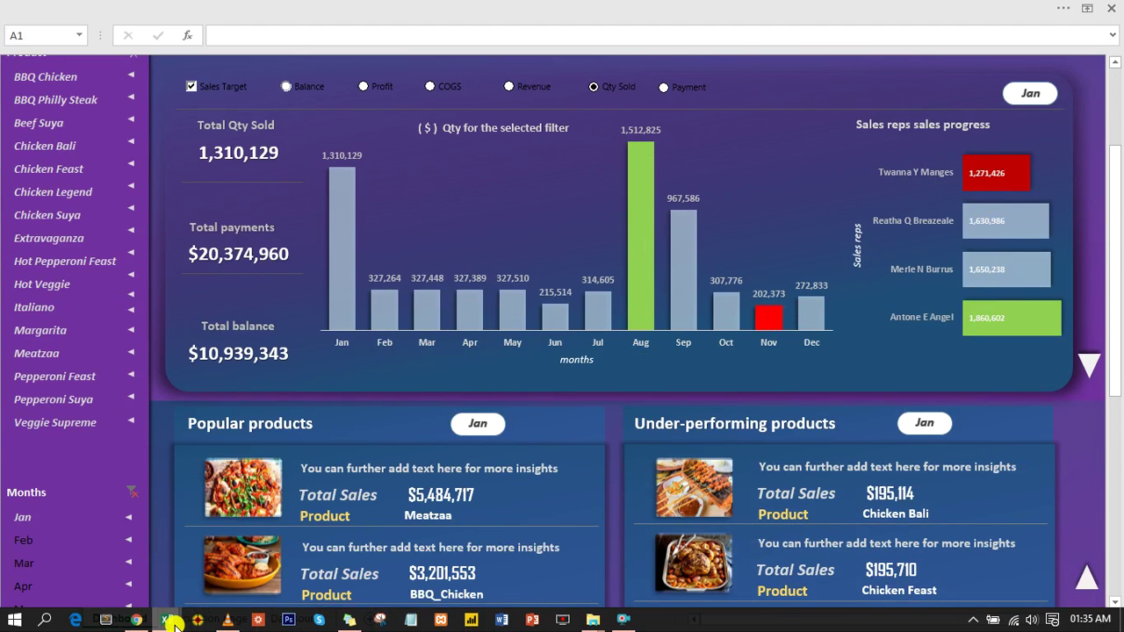
click(270, 563)
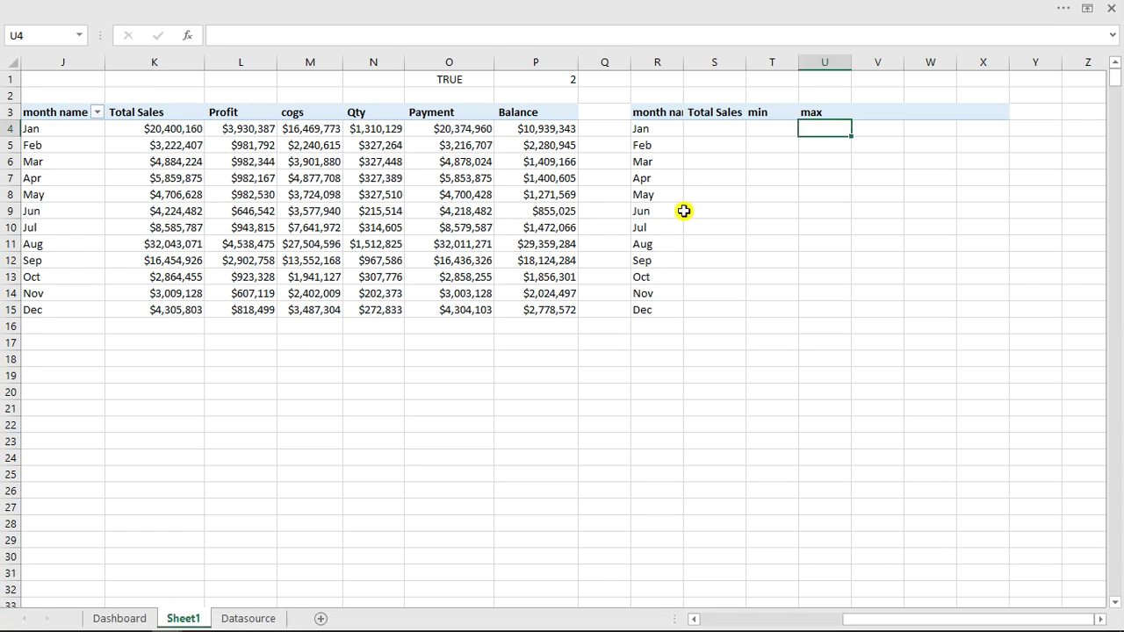
Step: Replace the Total Sales header in S3 with the formula =INDEX(J3:P3,P1)
click(708, 115)
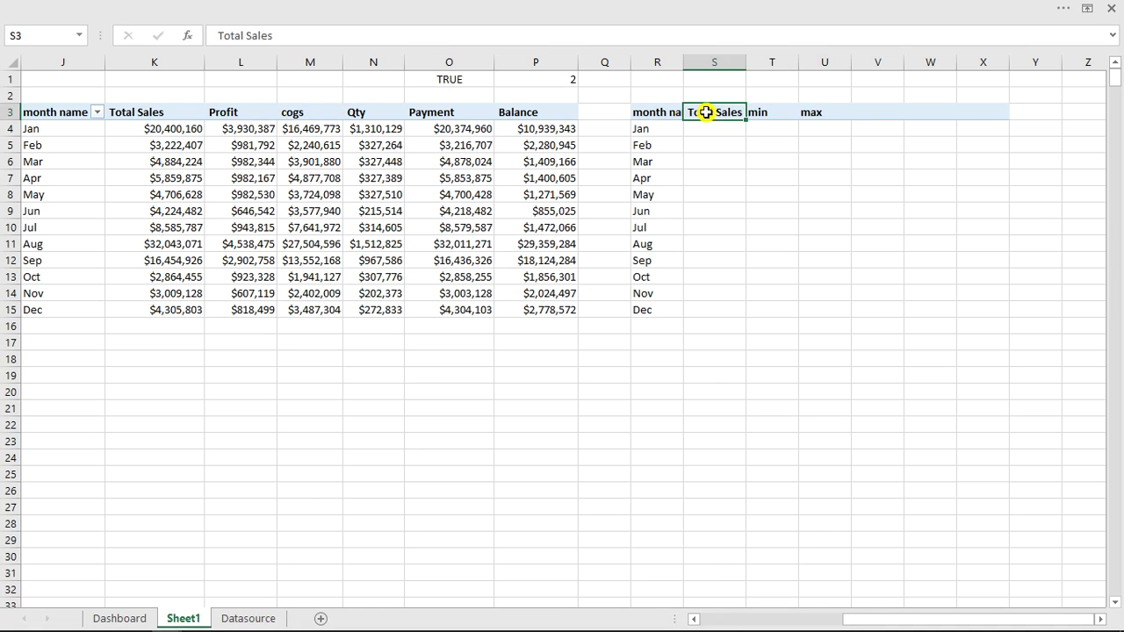
text(=)
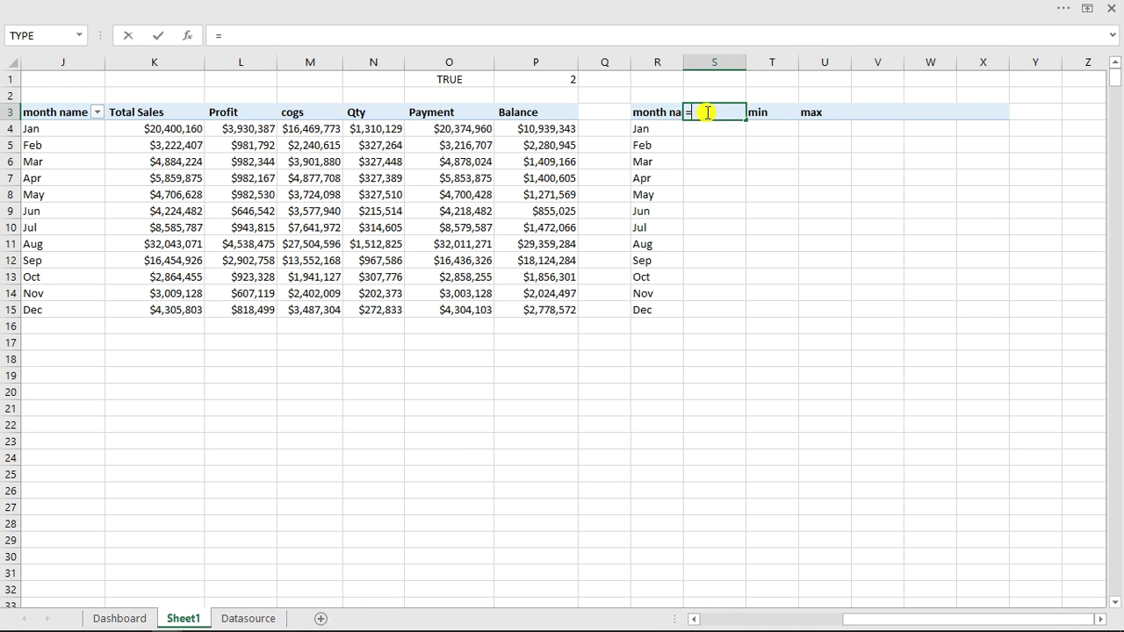
text(ind)
key(Tab)
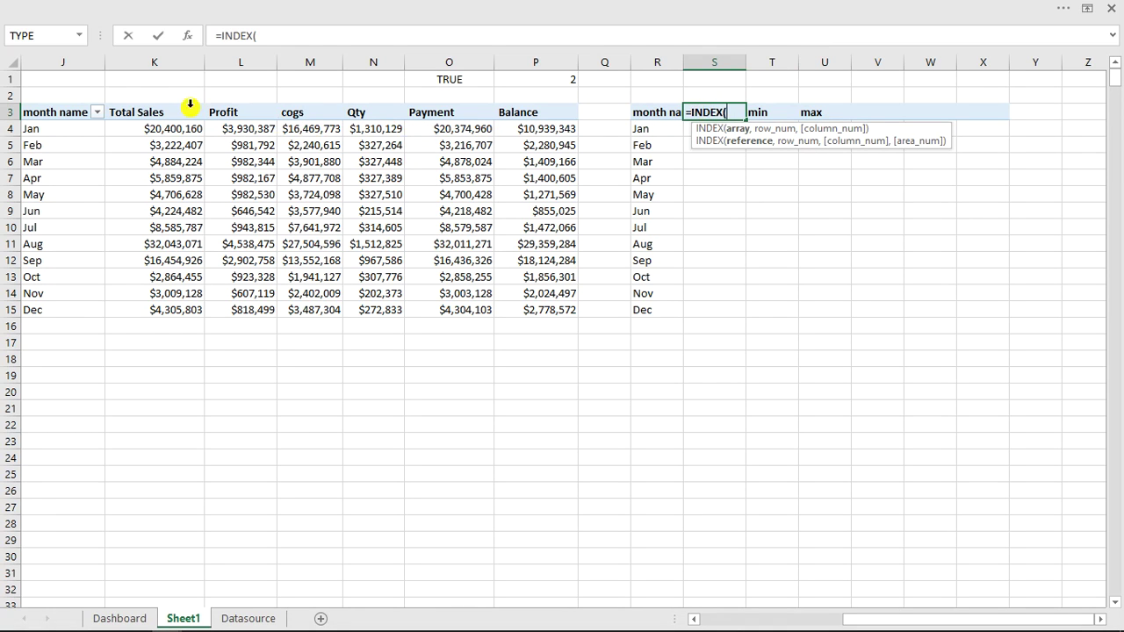
click(55, 113)
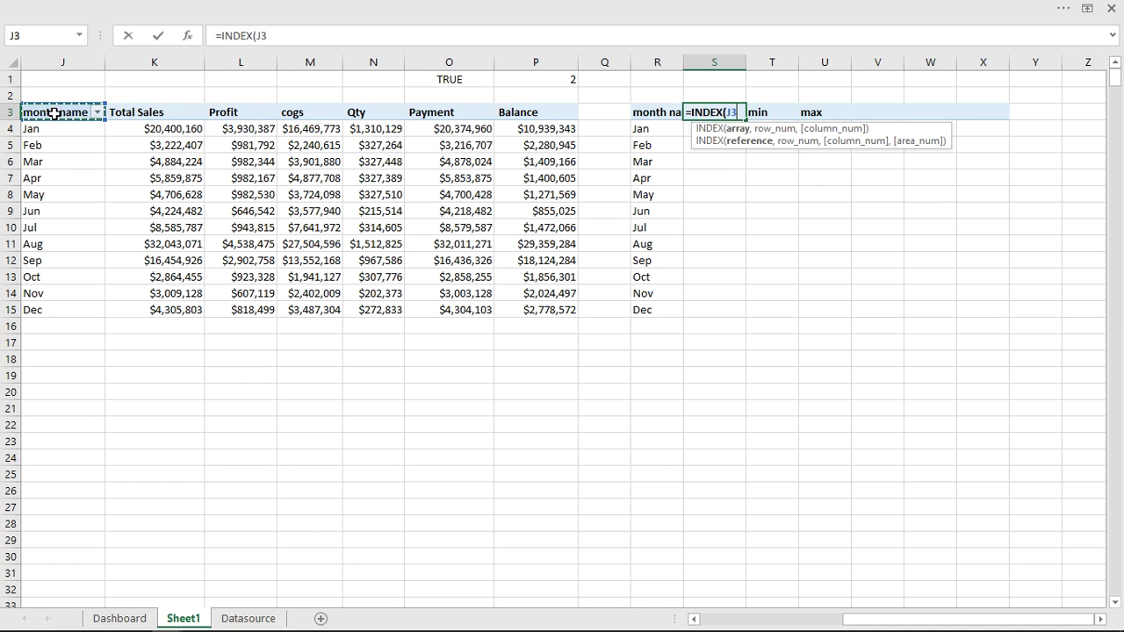
drag(55, 114, 511, 112)
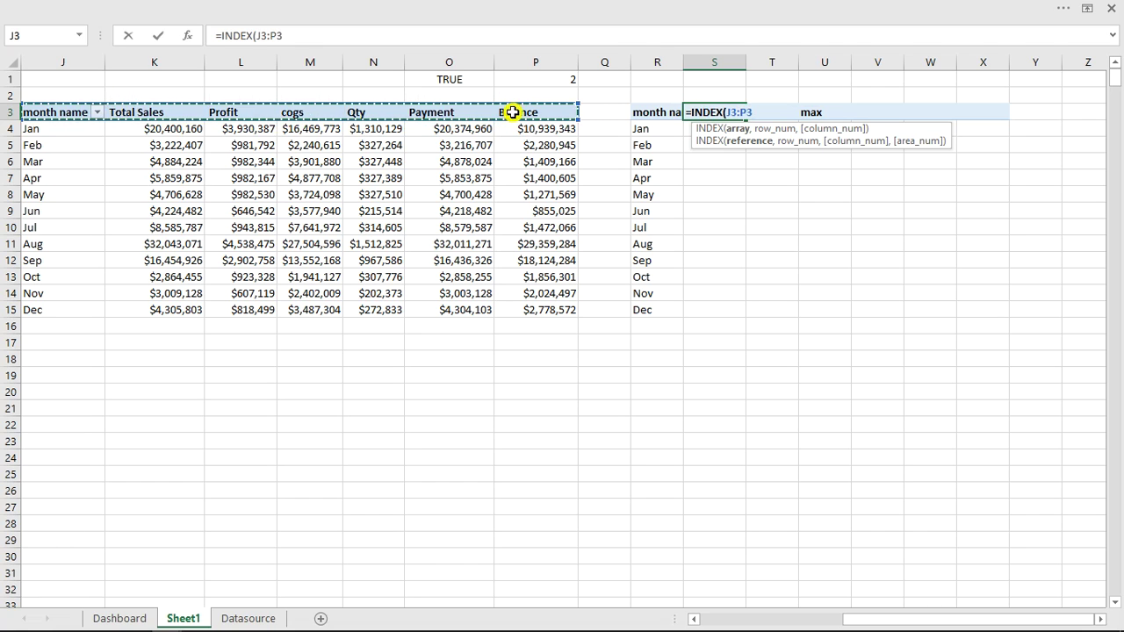
text(,)
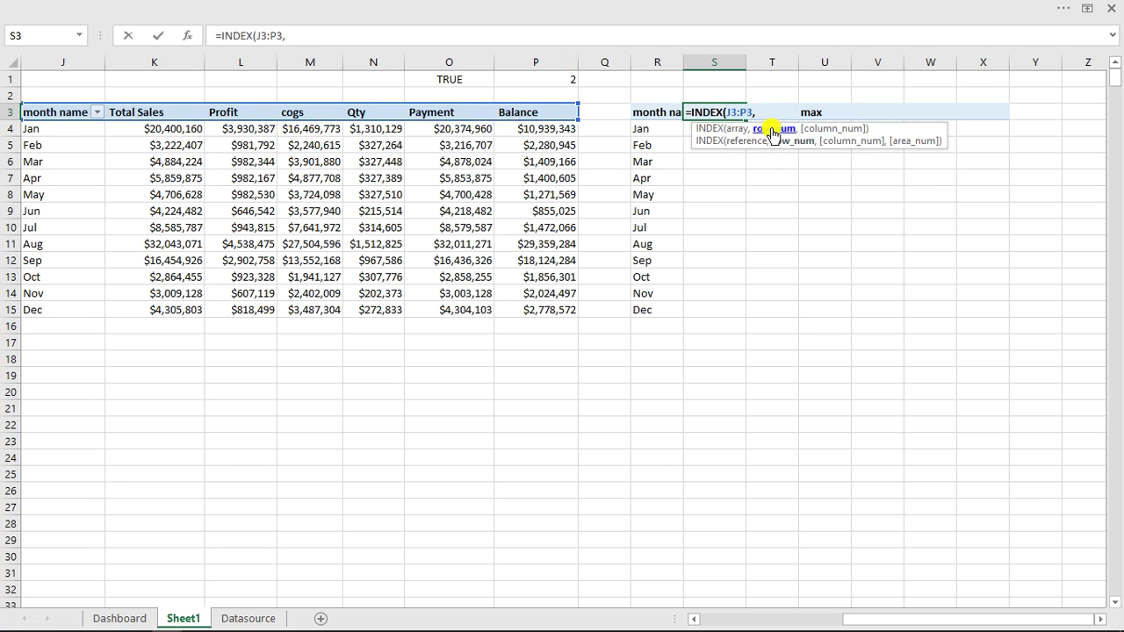
click(557, 79)
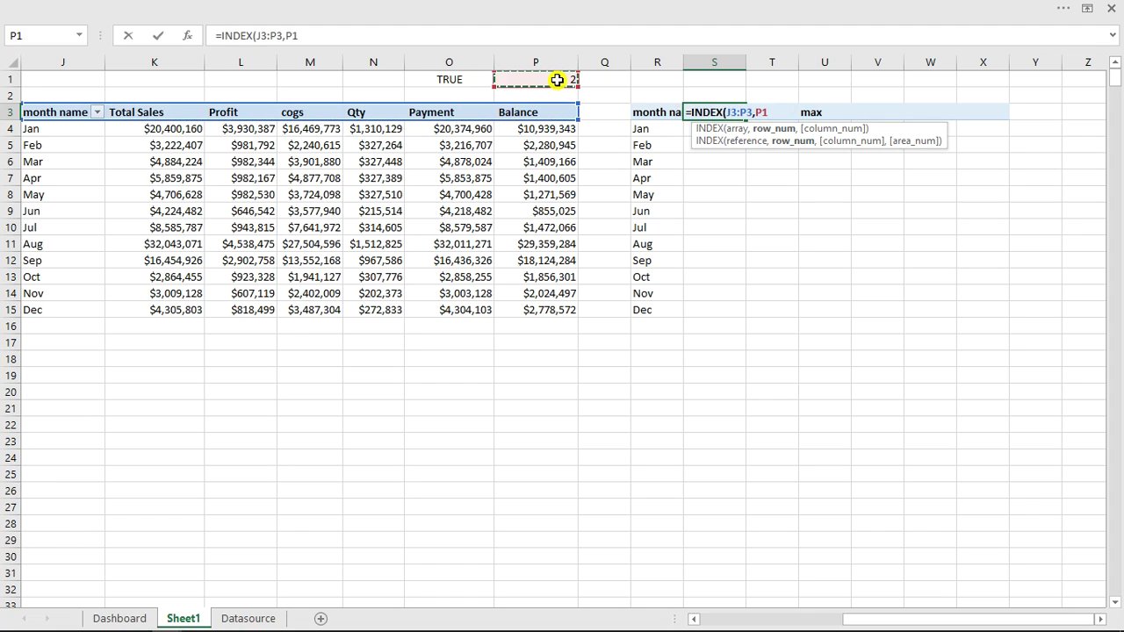
text())
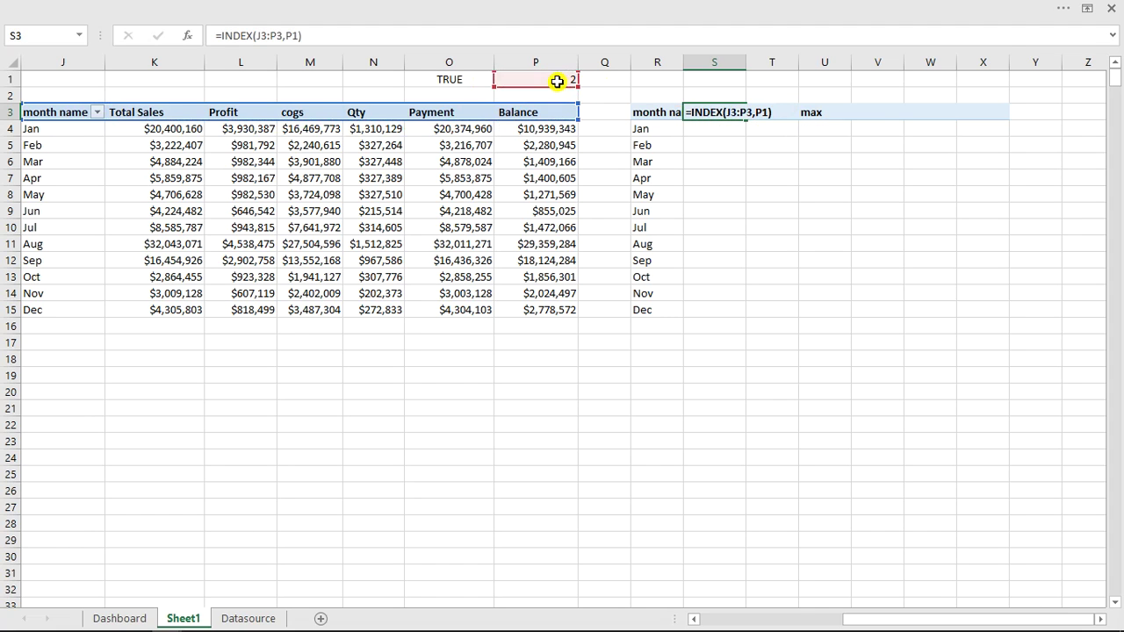
key(Return)
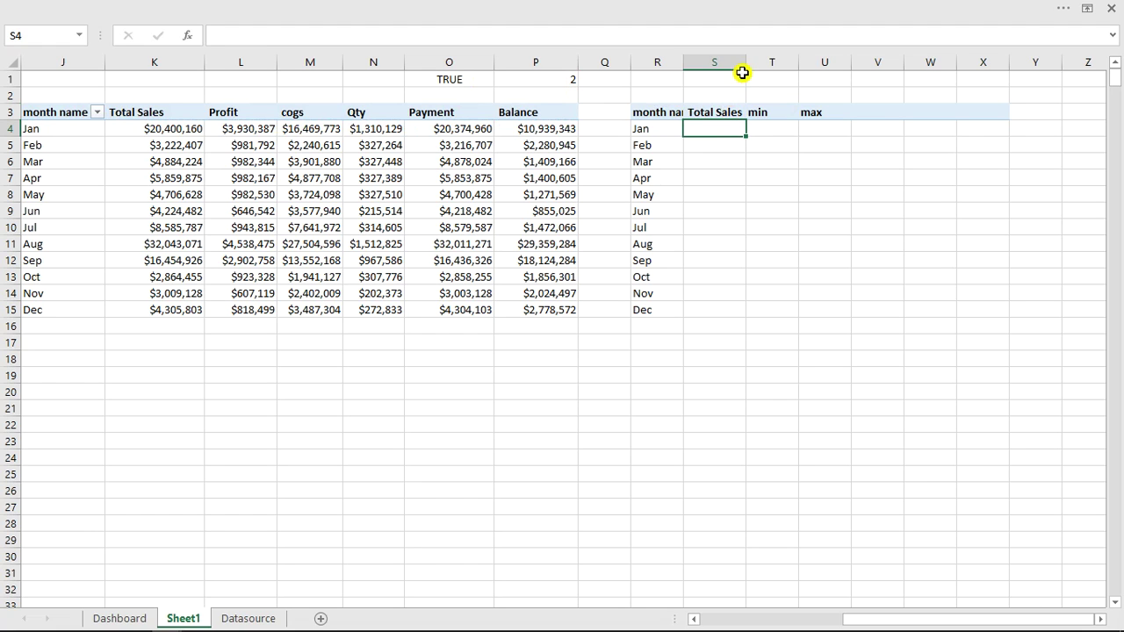
Step: Set cell P1 to 1 to test the header formula, and fit column S to its content
click(548, 80)
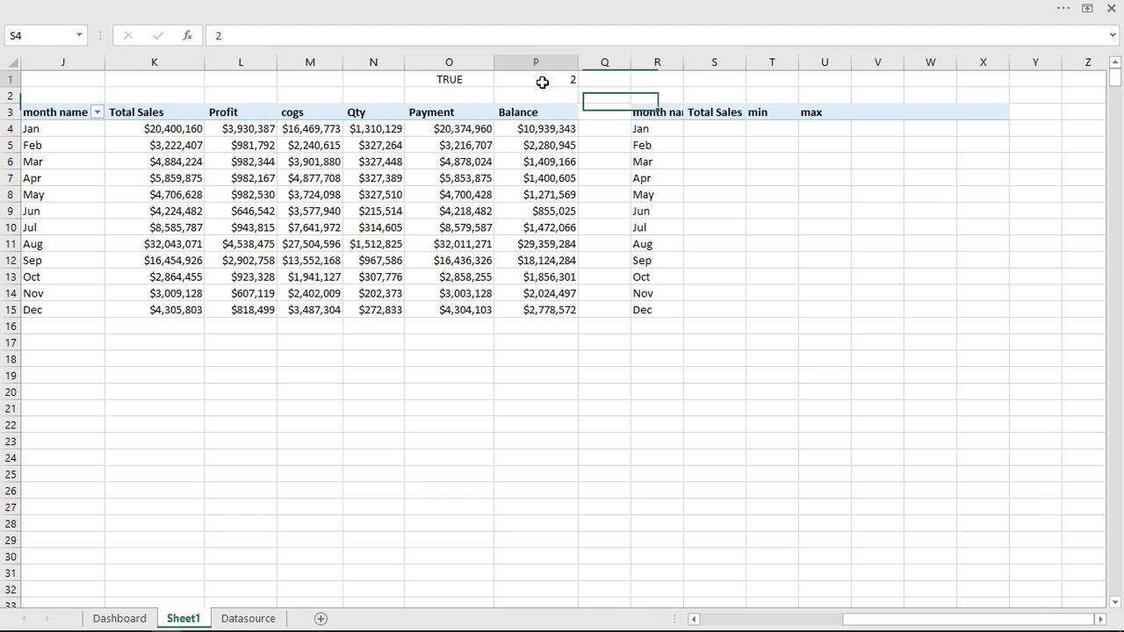
text(1)
key(Return)
drag(747, 64, 746, 63)
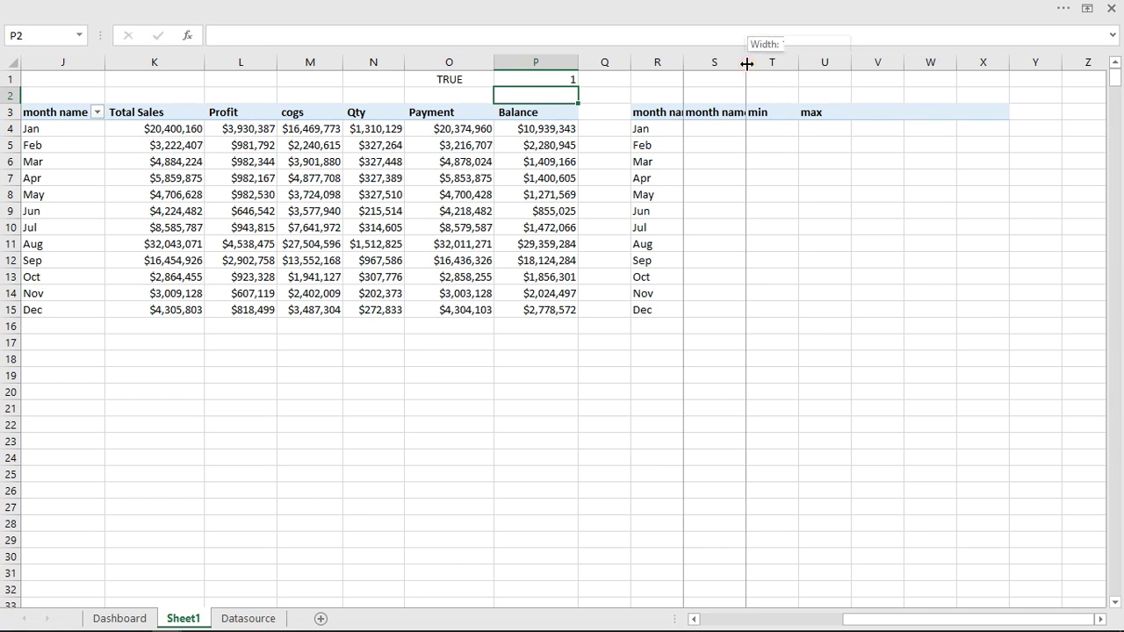
double_click(747, 63)
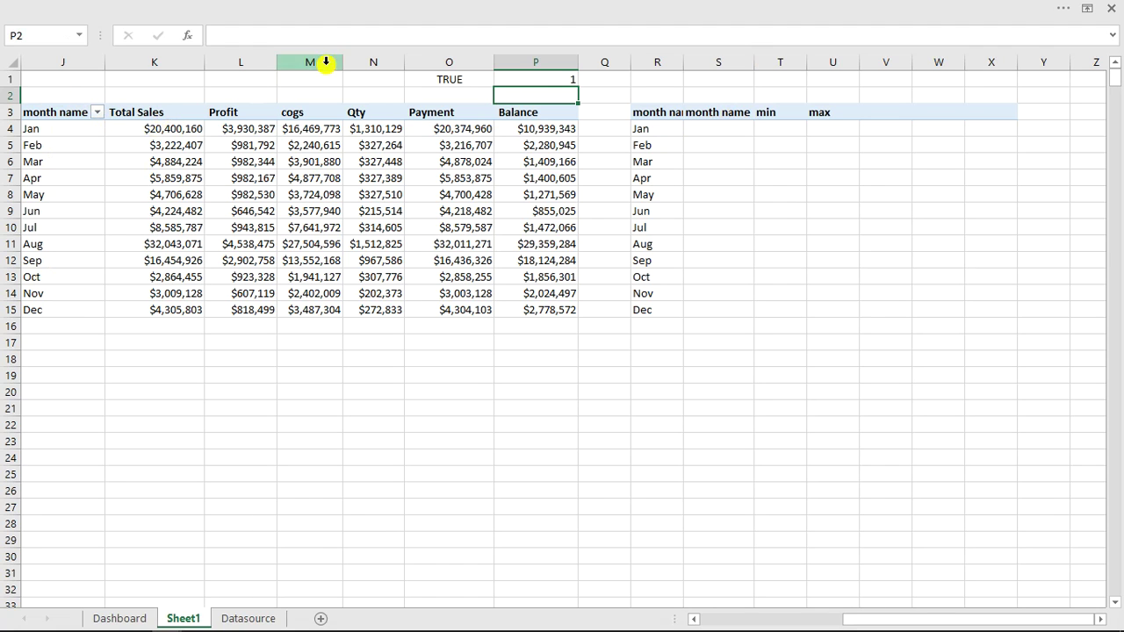
Step: Compare the option button selected on the dashboard with the header formula in Sheet1 cell S3
click(136, 621)
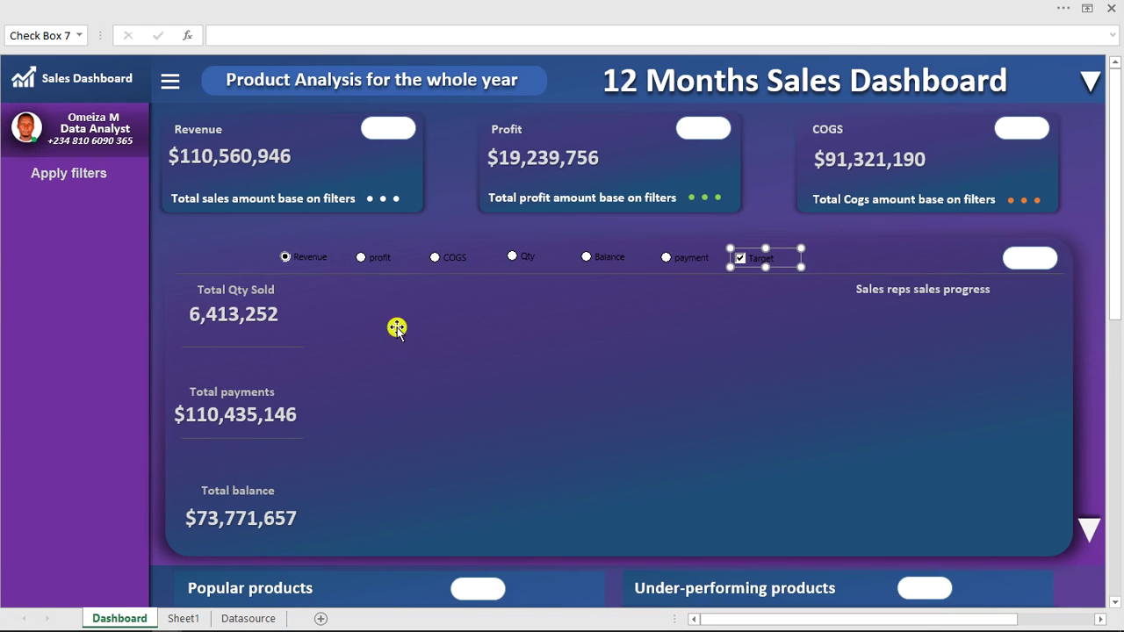
click(185, 617)
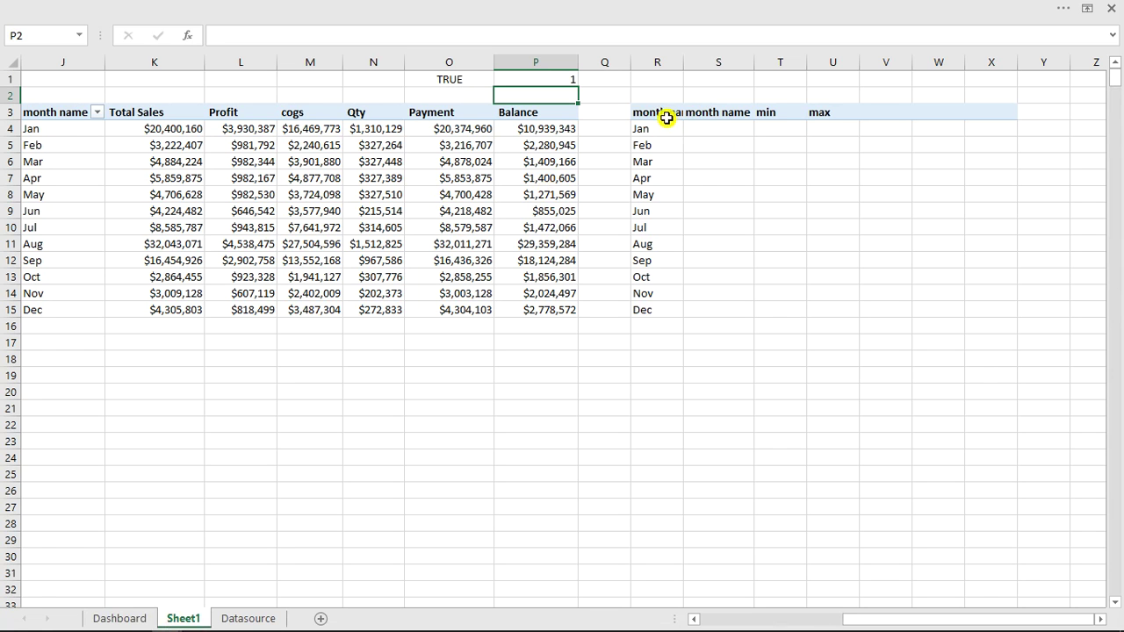
click(717, 113)
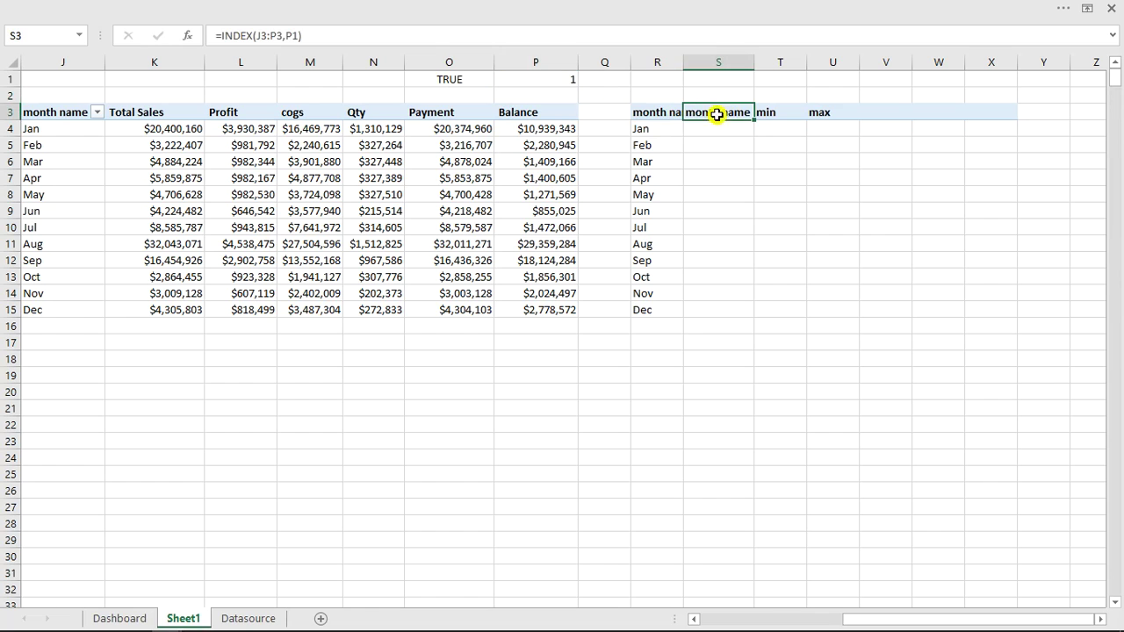
Step: Correct the header formula in S3 to =INDEX(K3:P3,P1) so its range starts at the Total Sales header
click(283, 35)
drag(275, 35, 256, 35)
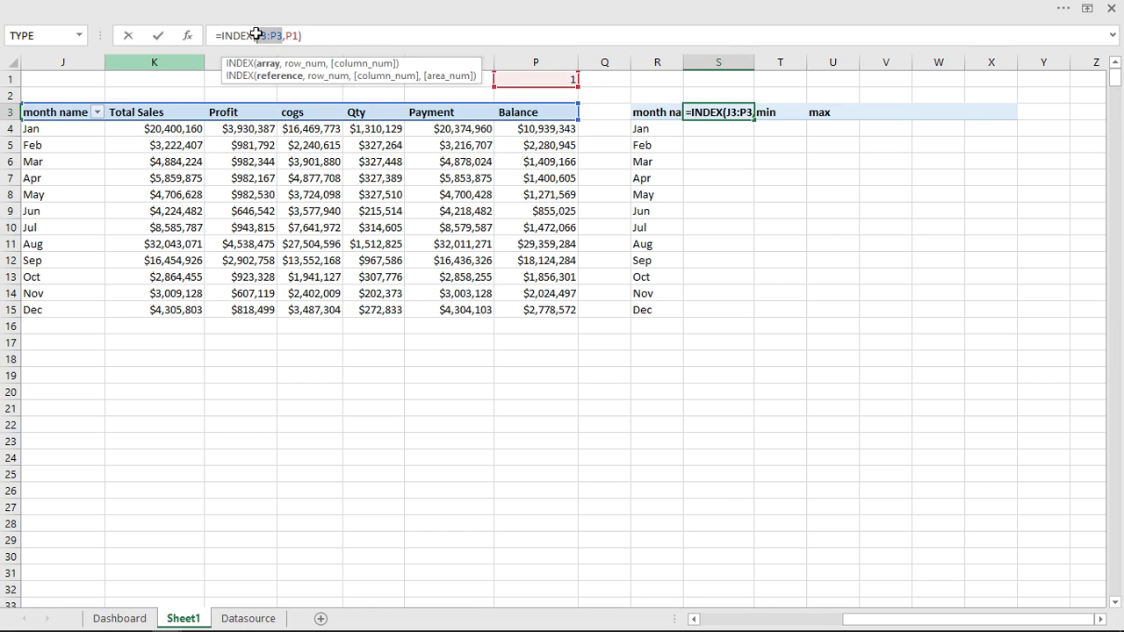
drag(125, 112, 516, 114)
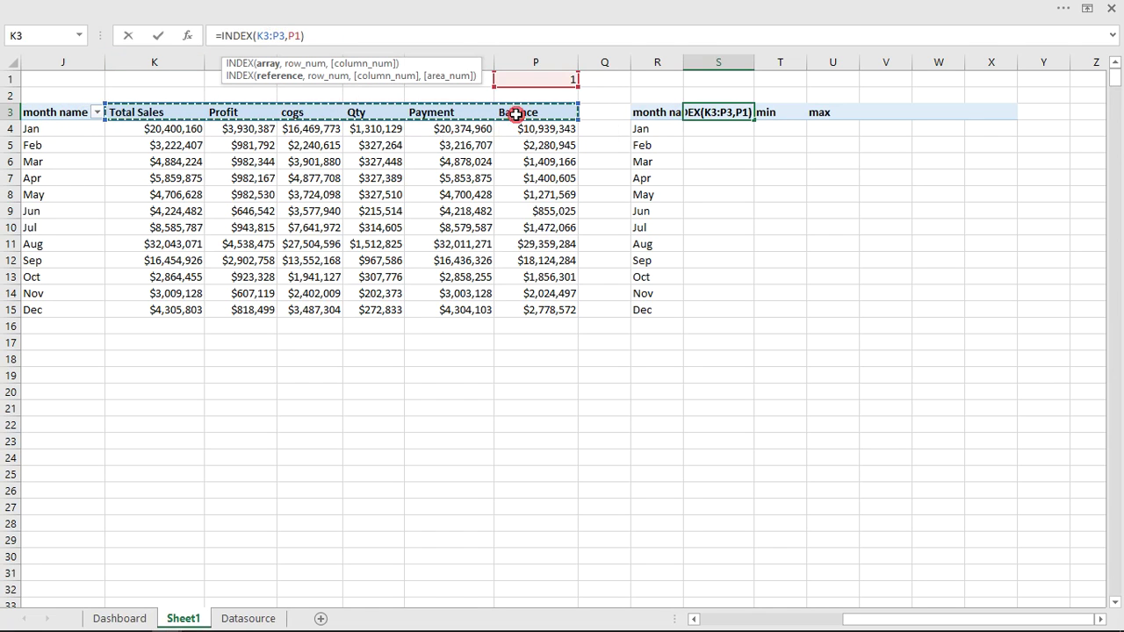
key(ctrl+Return)
key(Down)
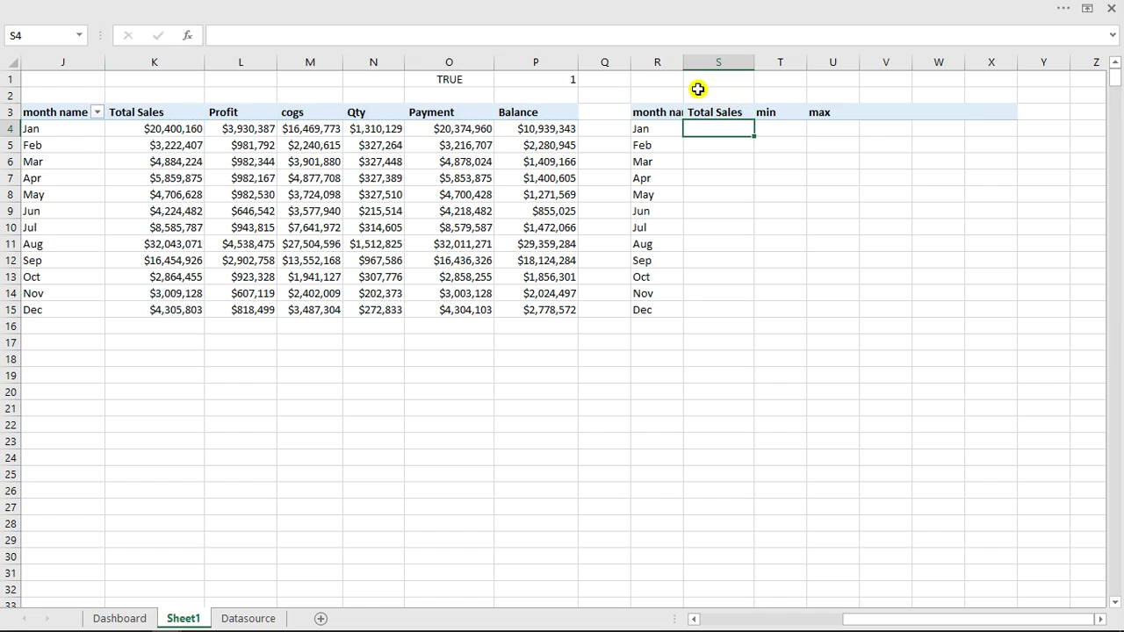
Step: Test the S3 header formula by setting cell P1 to 2 and then to 3
click(542, 81)
text(2)
key(ctrl+Return)
click(711, 170)
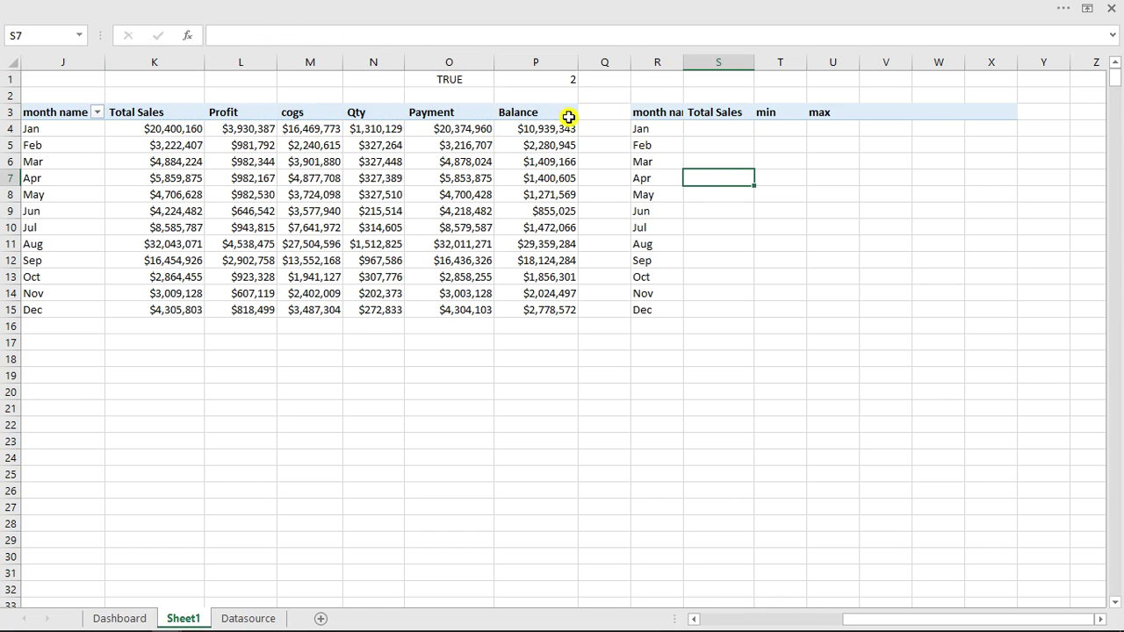
click(539, 80)
text(3)
click(732, 178)
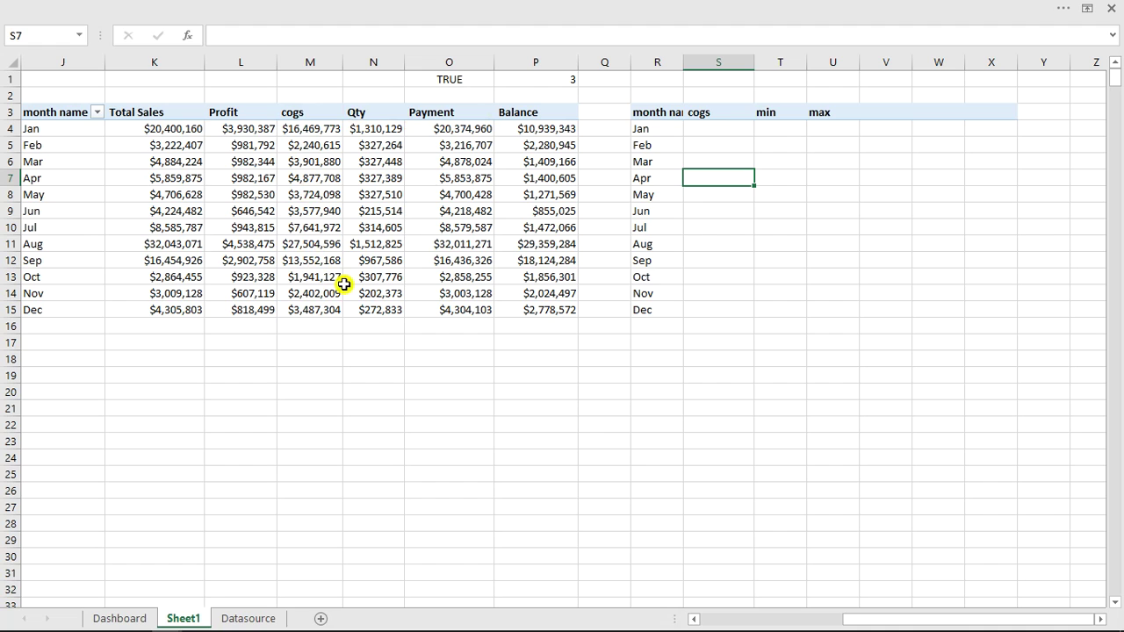
Step: Begin an INDEX formula in S4 over J4:P15, with a MATCH on R4 as its row number
click(716, 128)
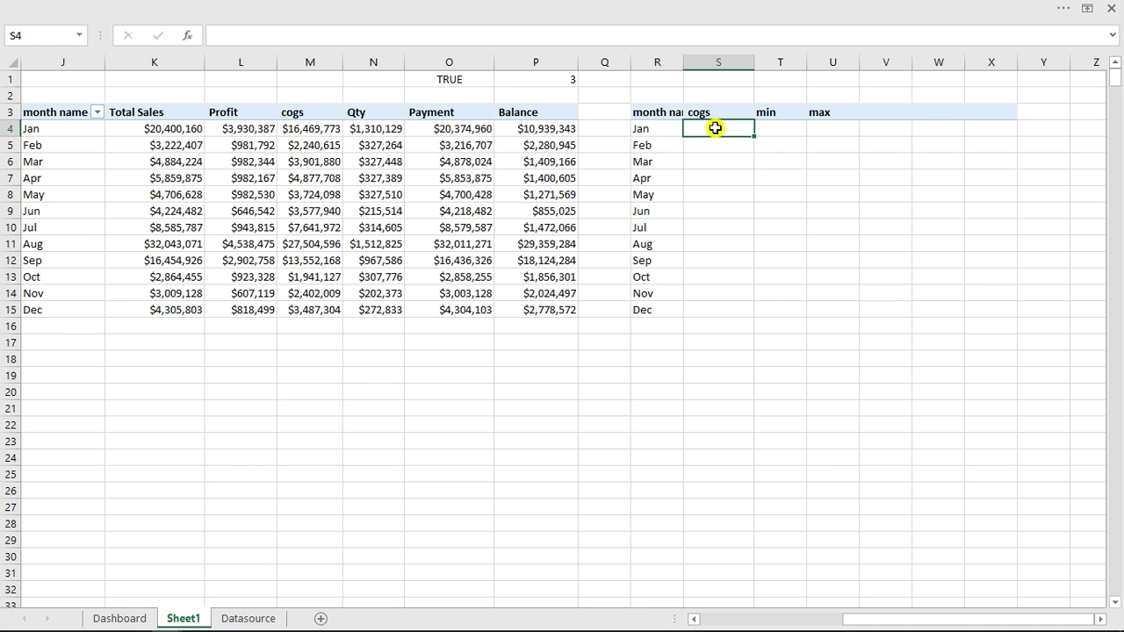
text(=ind)
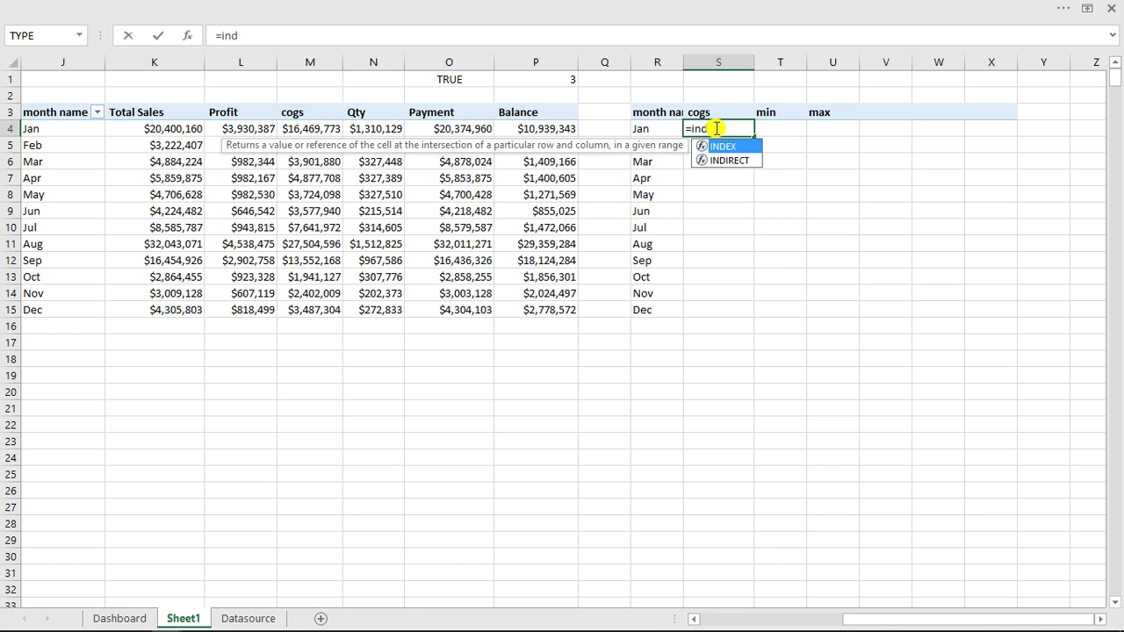
key(Tab)
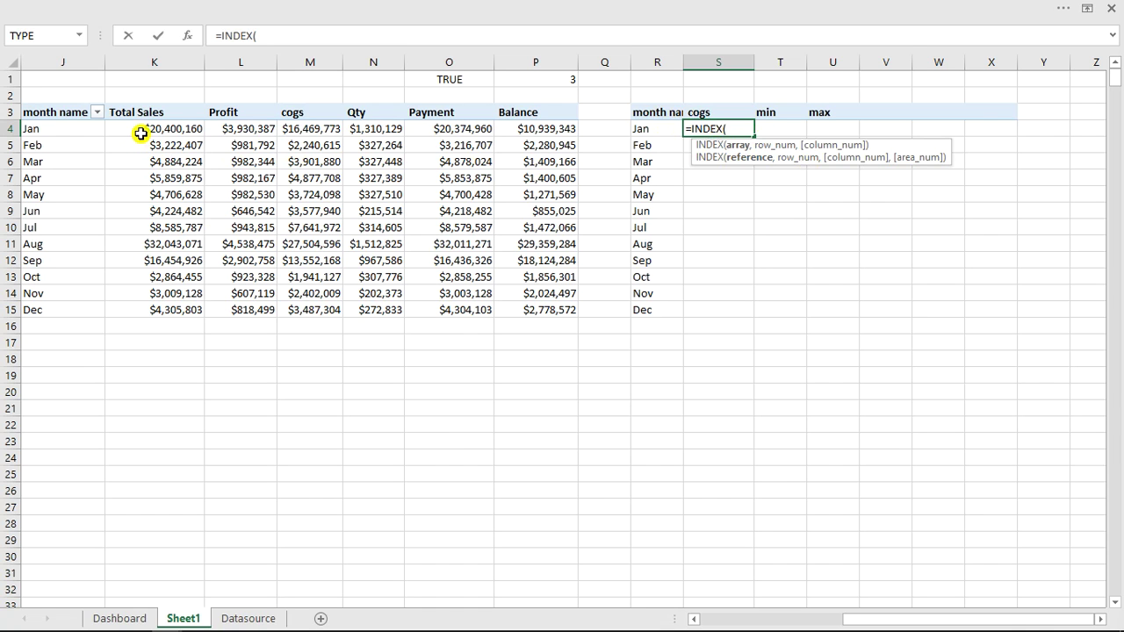
drag(39, 129, 550, 308)
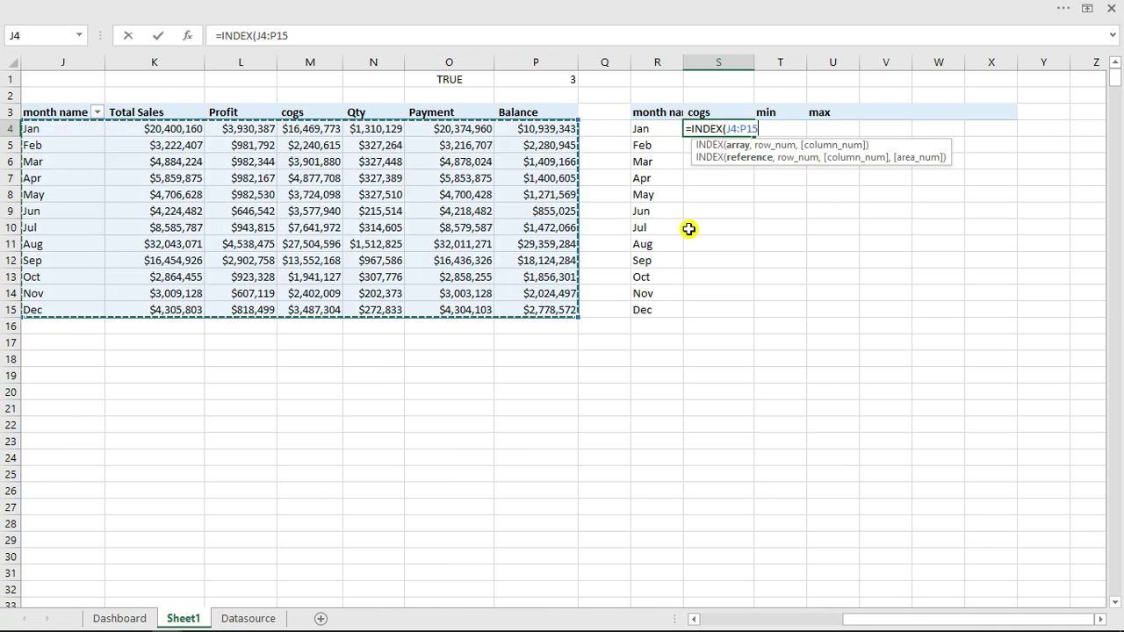
text(,)
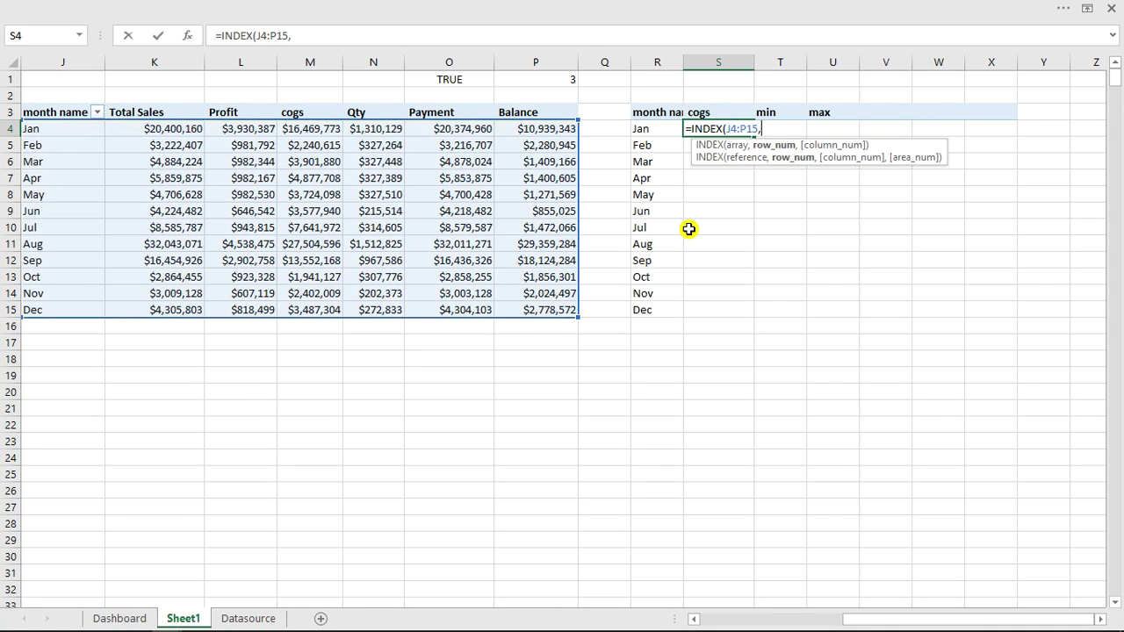
text(ma)
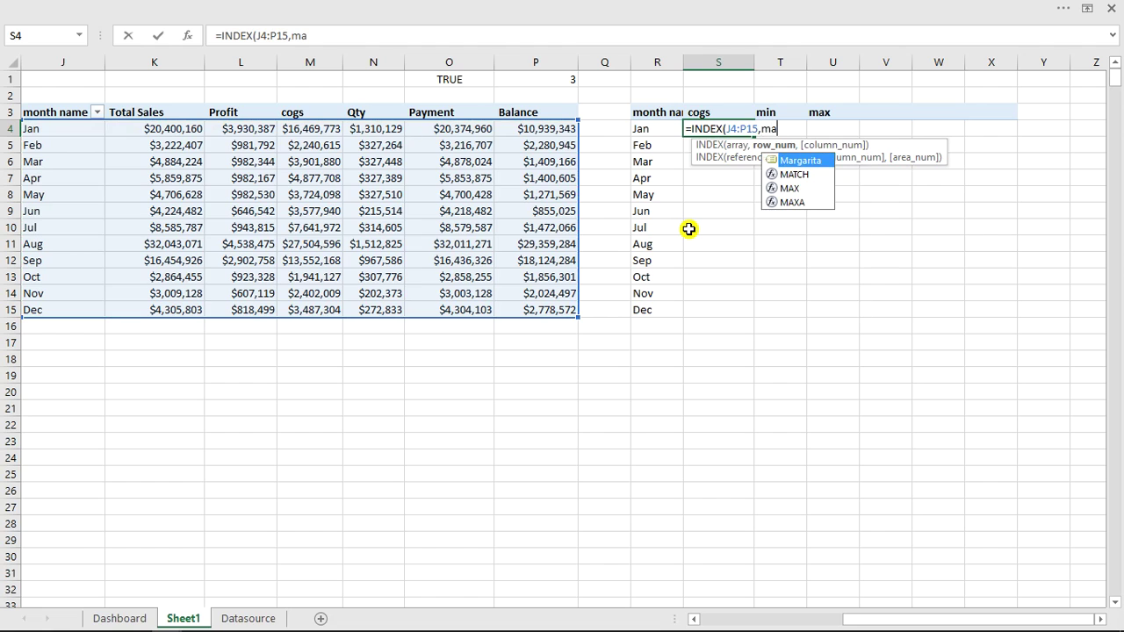
text(t)
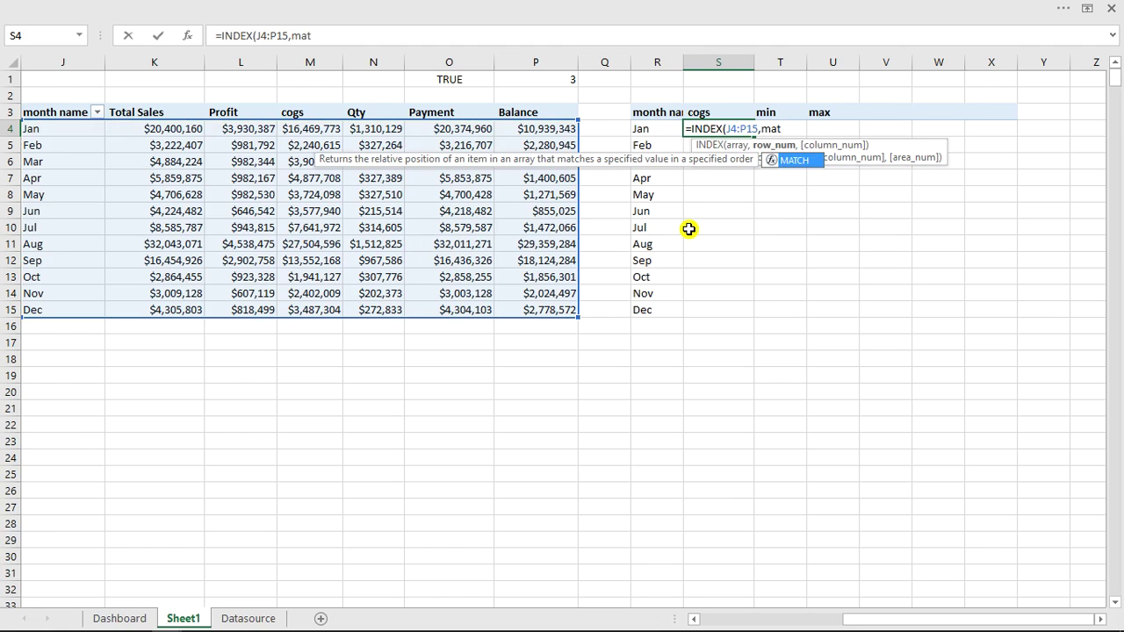
key(Tab)
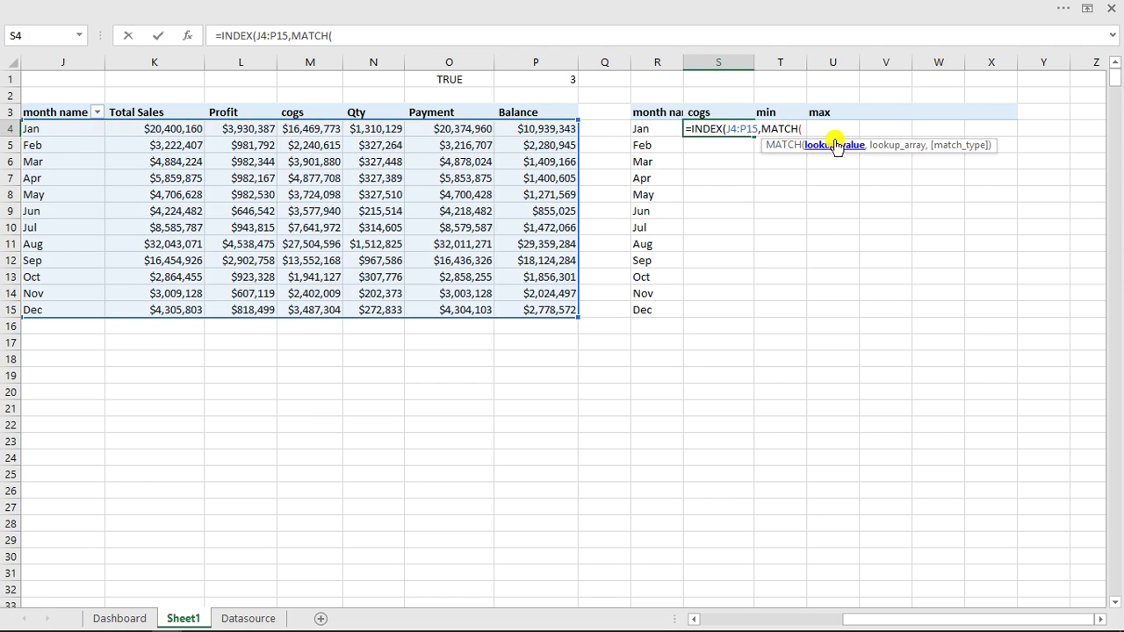
click(647, 129)
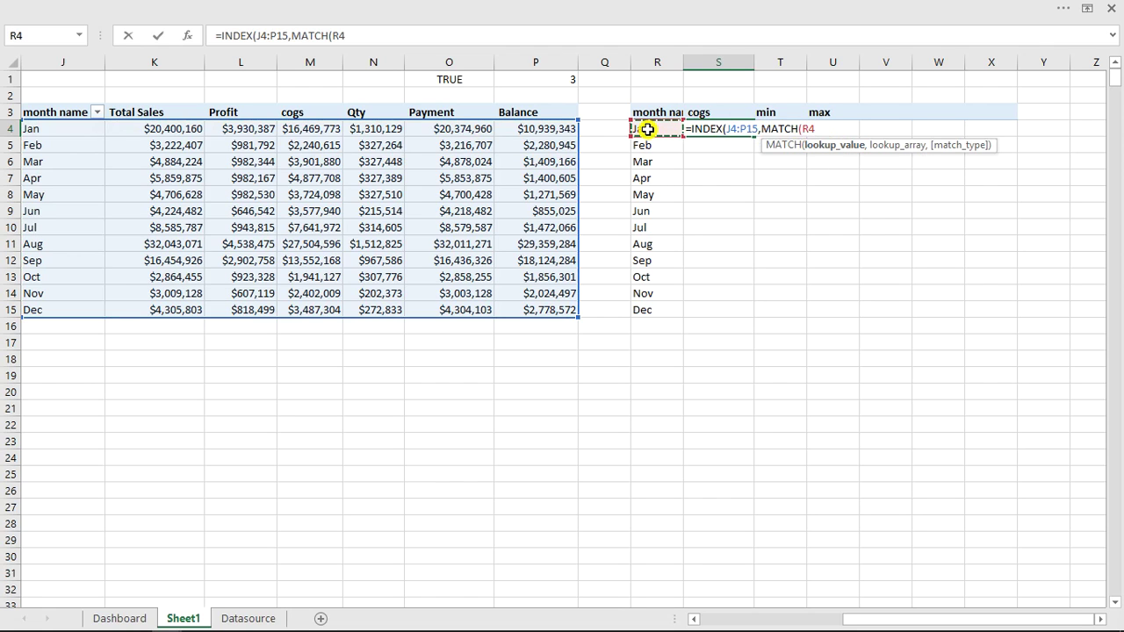
text(,)
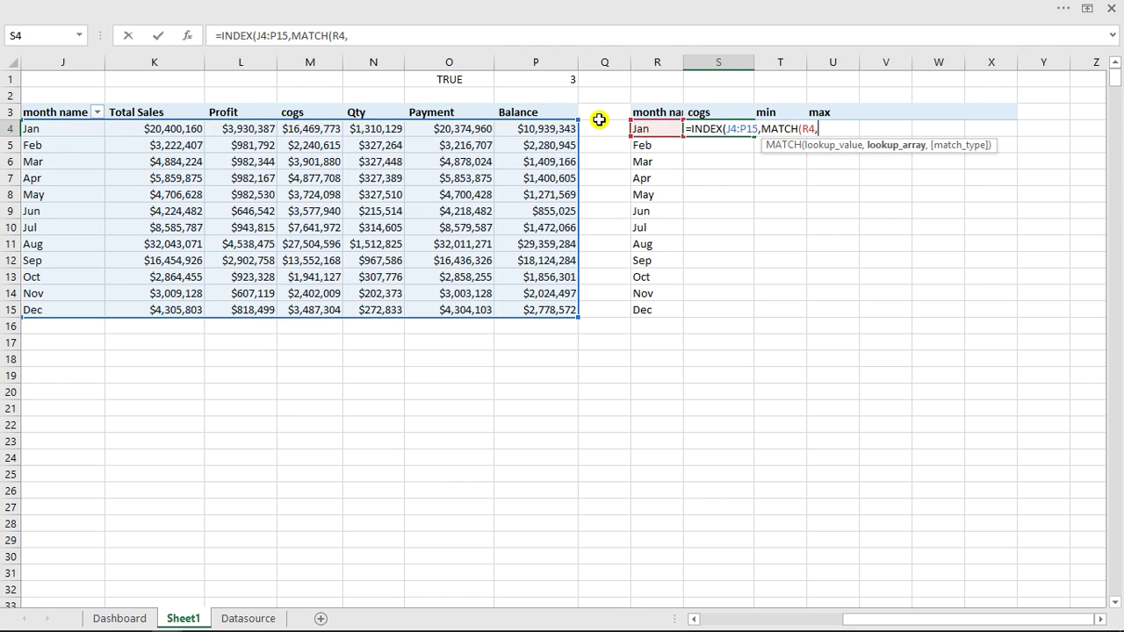
Step: Make the INDEX array in the S4 formula absolute as $J$4:$P$15
click(259, 33)
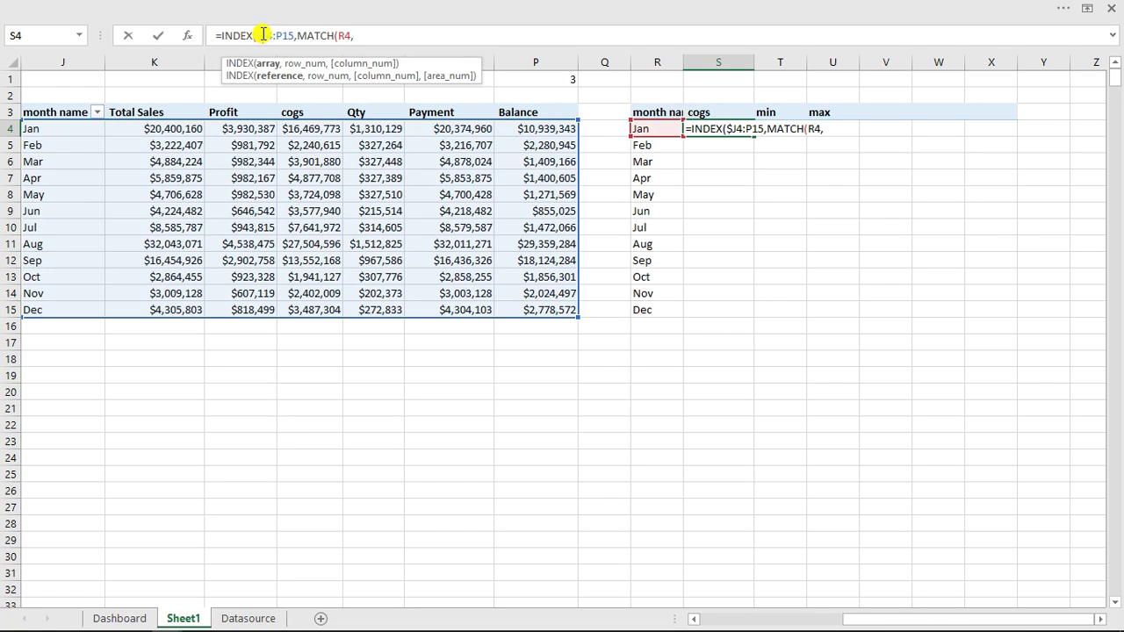
click(266, 35)
text($J)
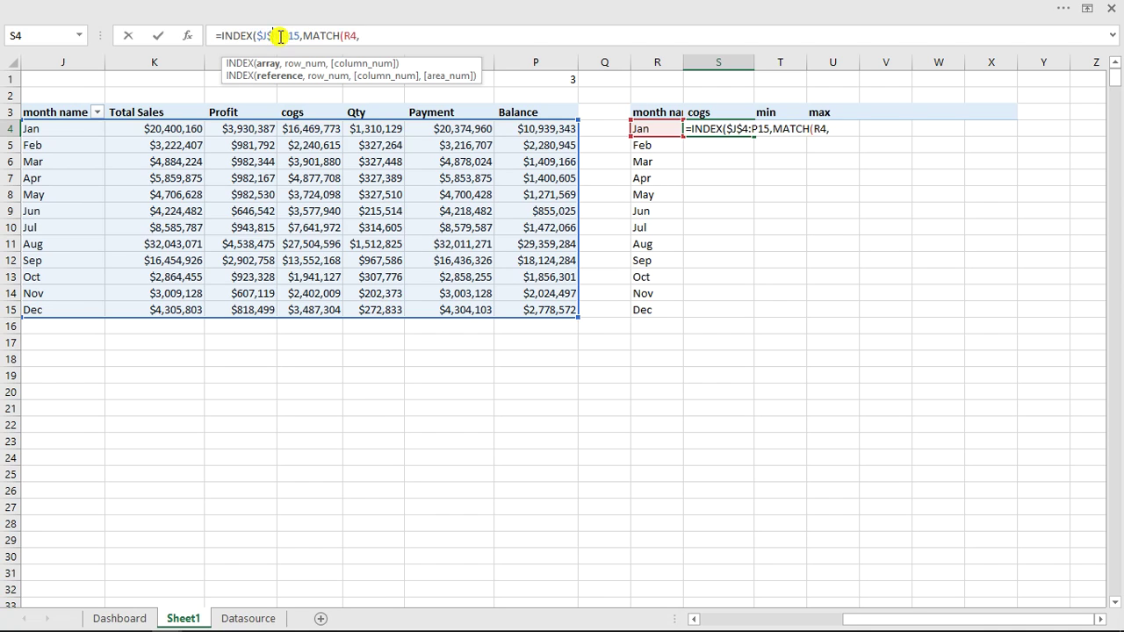
text($)
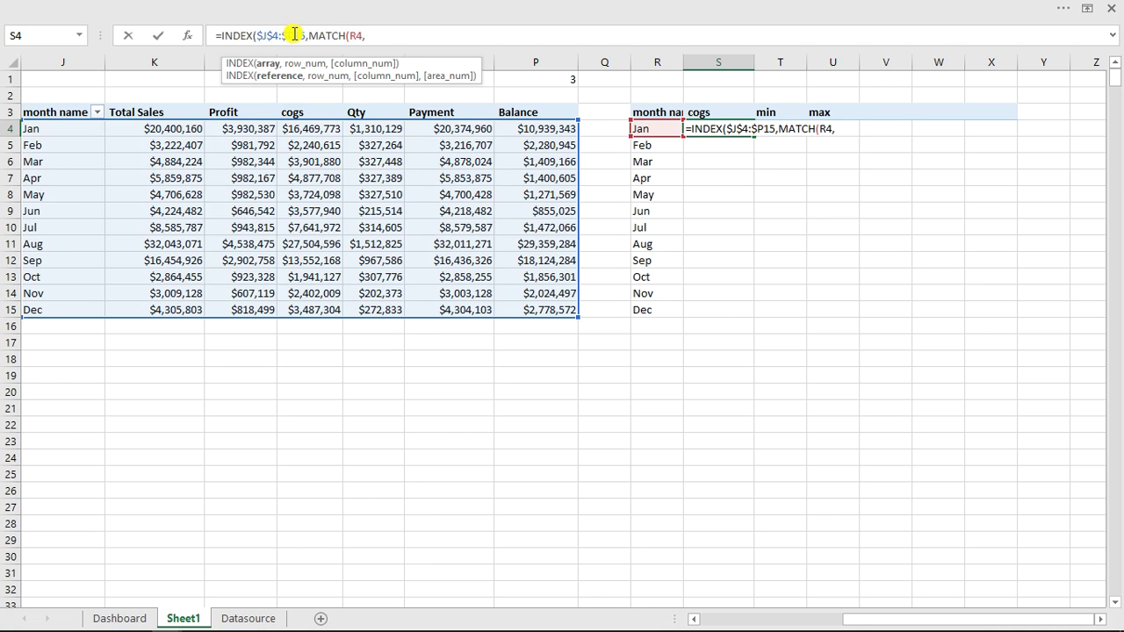
click(297, 36)
text($)
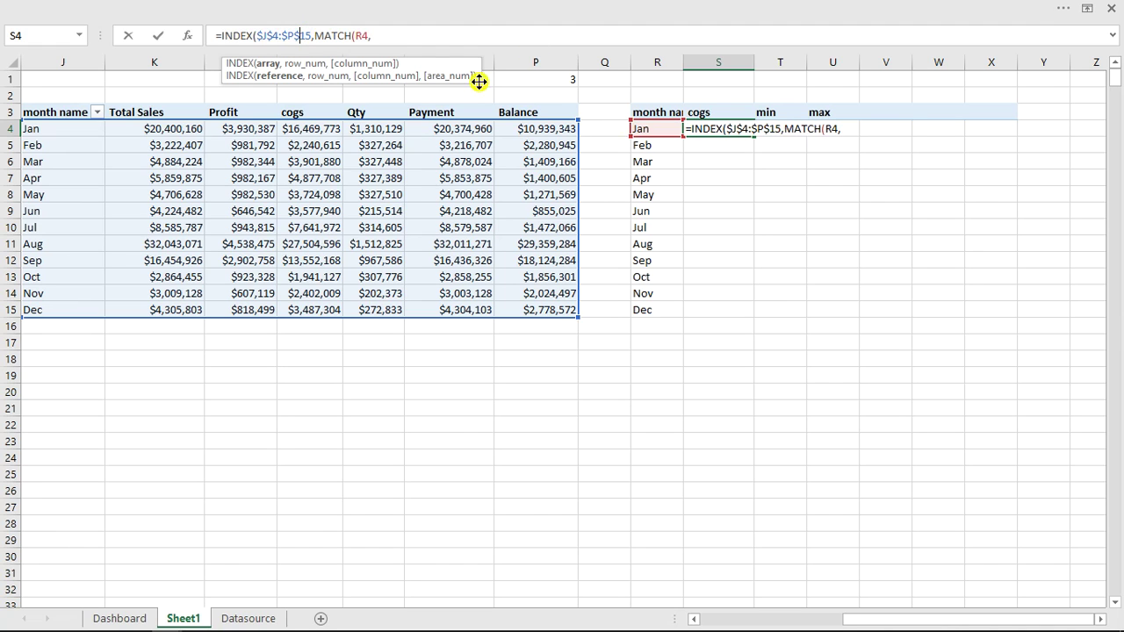
click(386, 33)
click(385, 32)
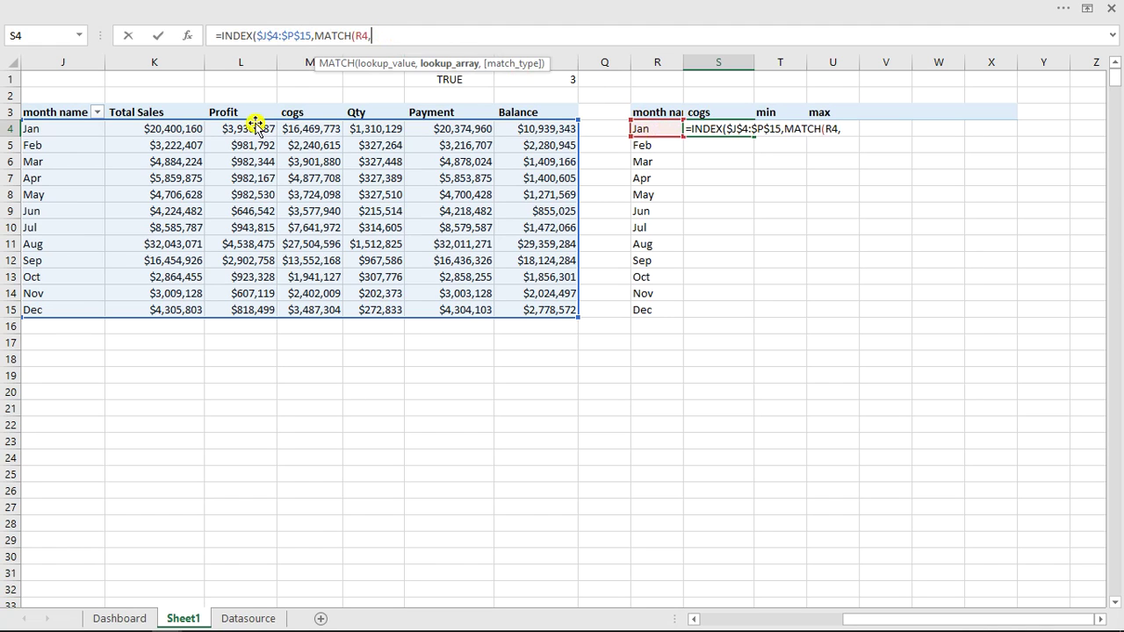
Step: Add the month names as the MATCH lookup array in the S4 formula, using the absolute range $J$4:$J$15
click(66, 133)
drag(66, 132, 61, 309)
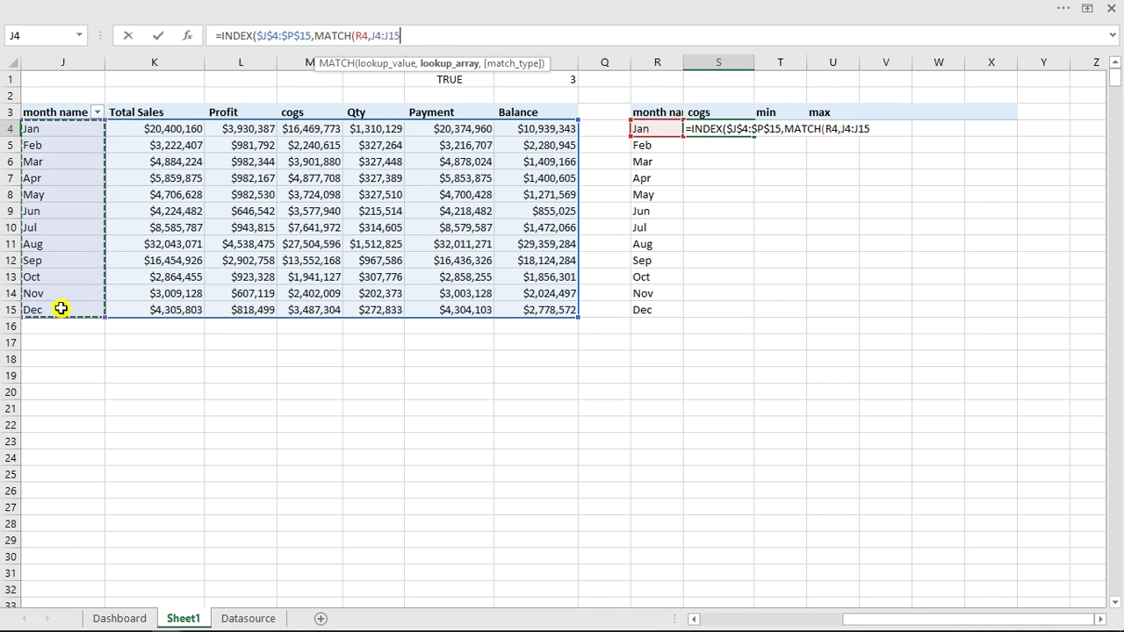
click(373, 35)
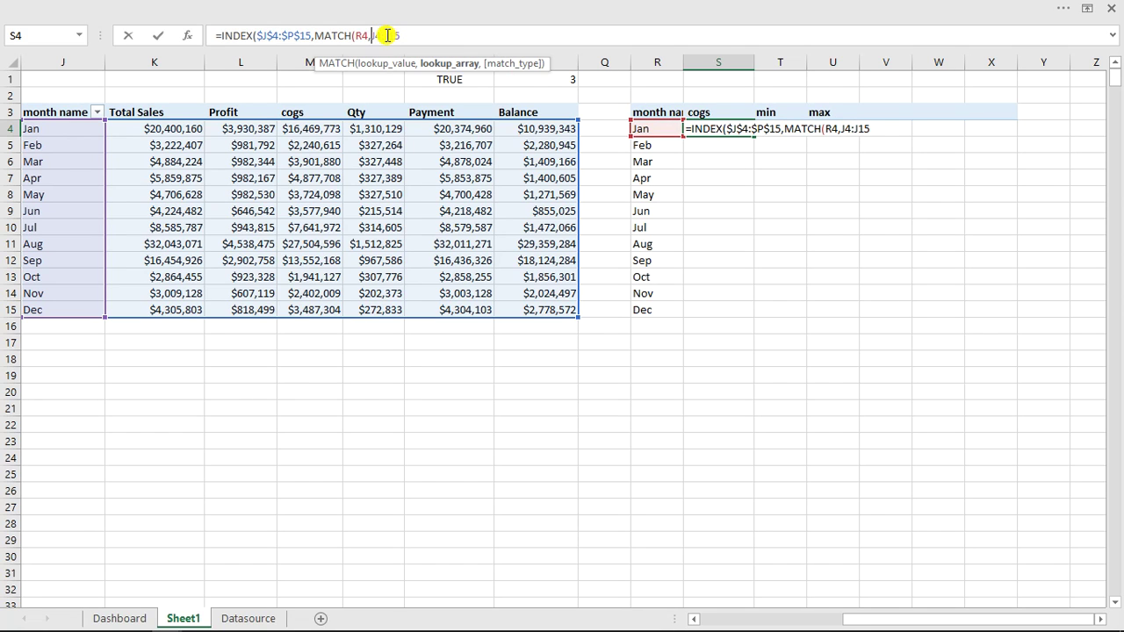
click(261, 35)
click(373, 35)
text($)
click(383, 35)
text($J$)
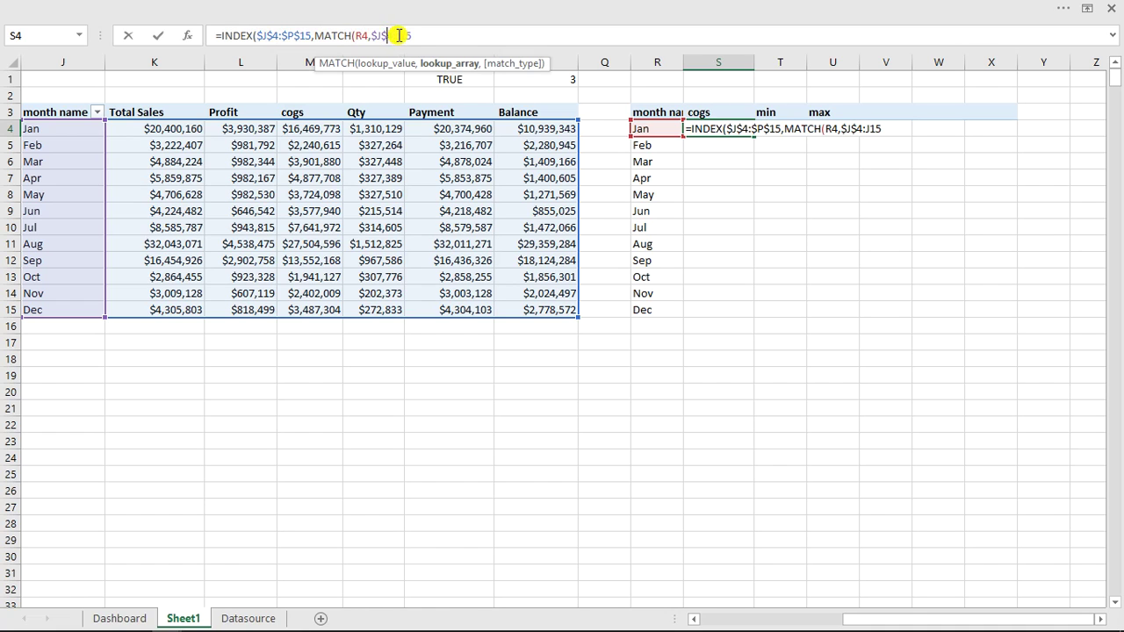
click(399, 35)
text($)
click(408, 35)
text($J$)
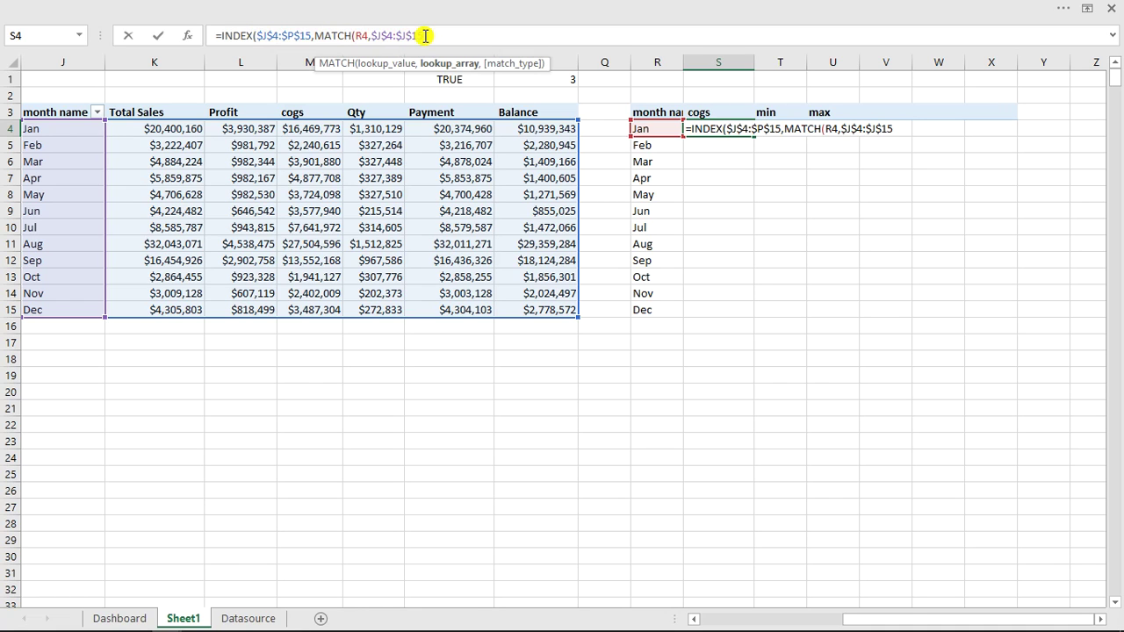
Step: Complete the month MATCH in S4 with exact match type 0, ready for the INDEX column number
click(424, 35)
text(,)
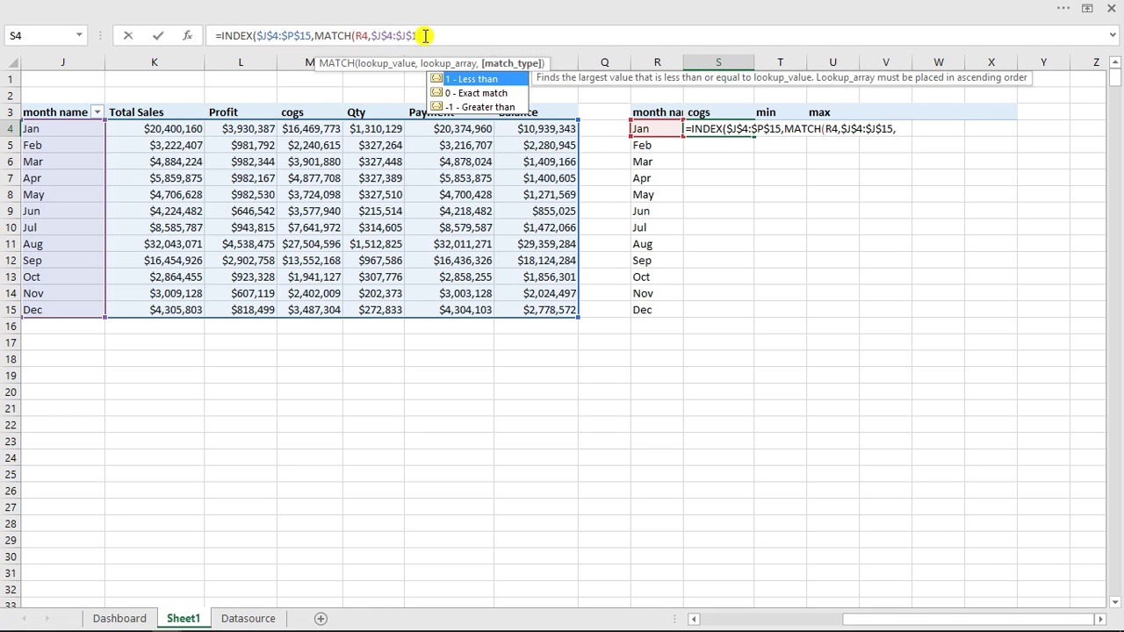
text(0))
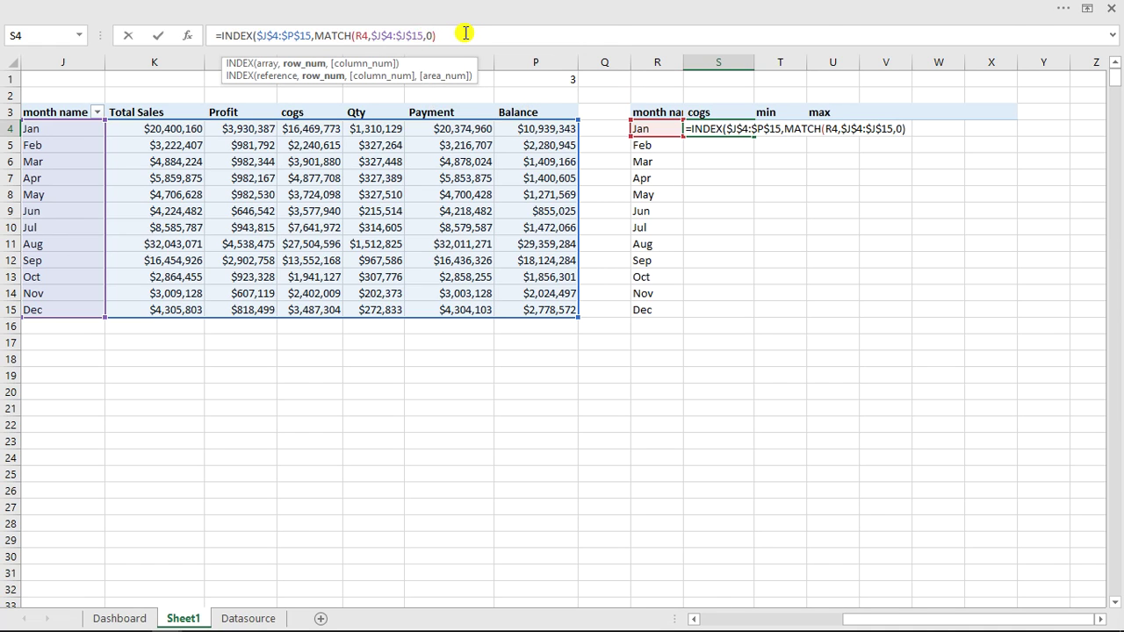
text(,)
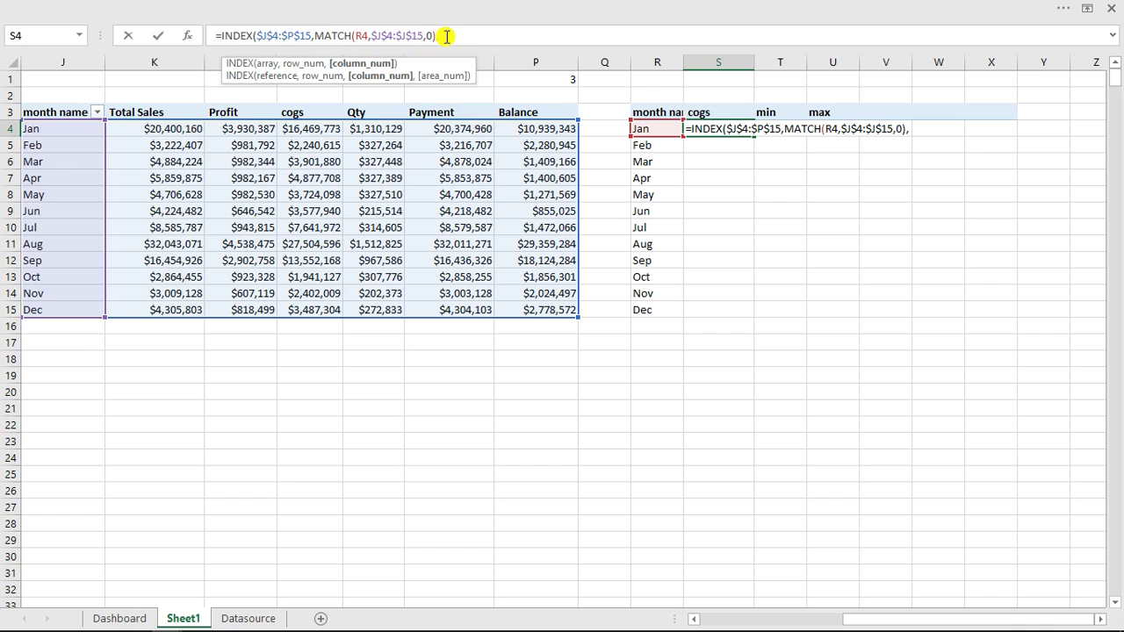
Step: Start a second MATCH for the column number in the S4 formula, with the absolute header cell $S$3 as lookup value
text(ma)
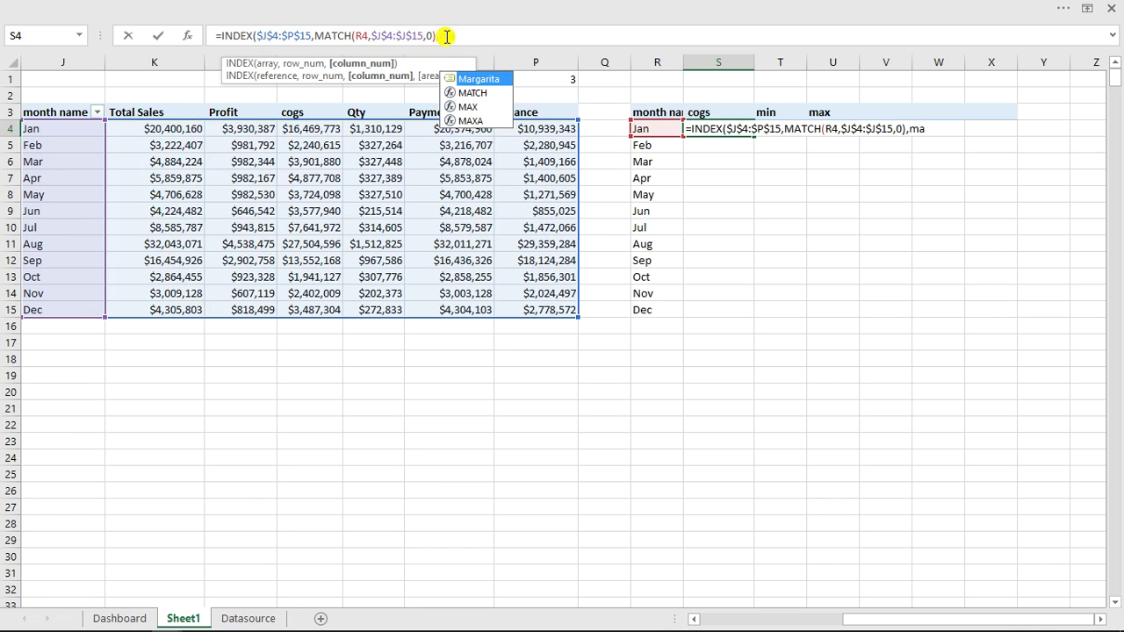
text(t)
key(Tab)
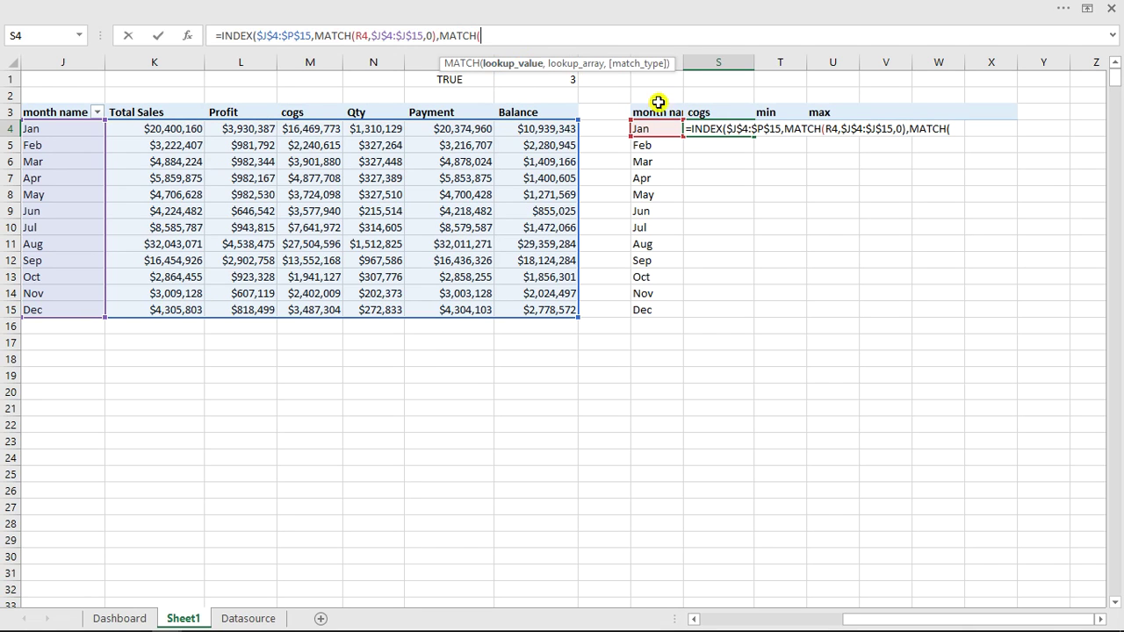
click(718, 114)
click(717, 114)
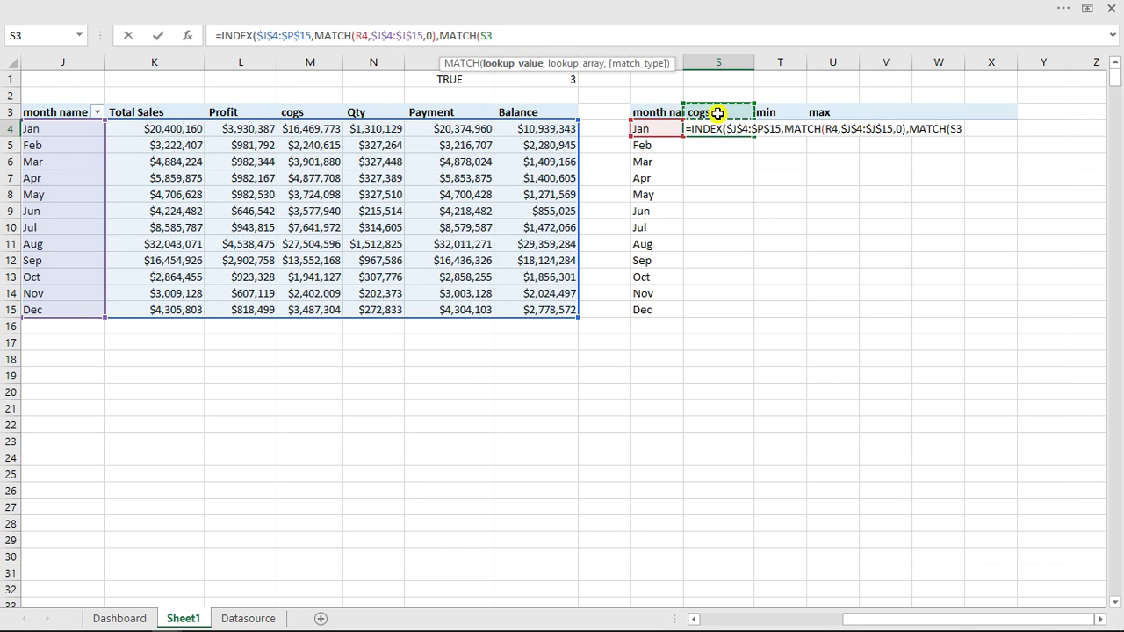
click(488, 35)
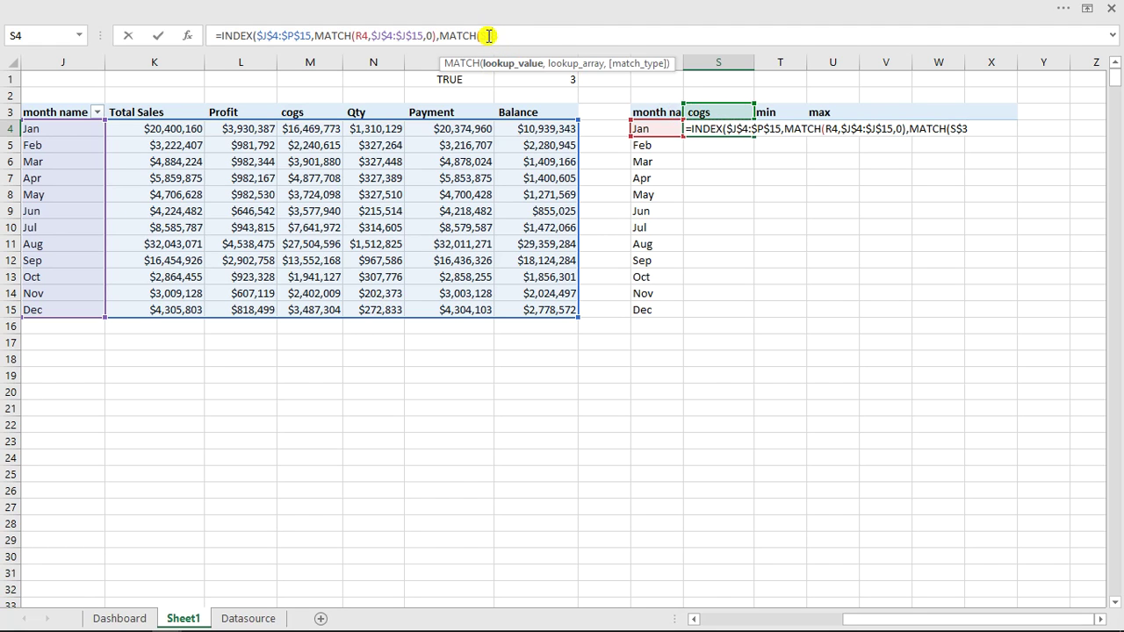
text($S$)
click(508, 34)
text(,)
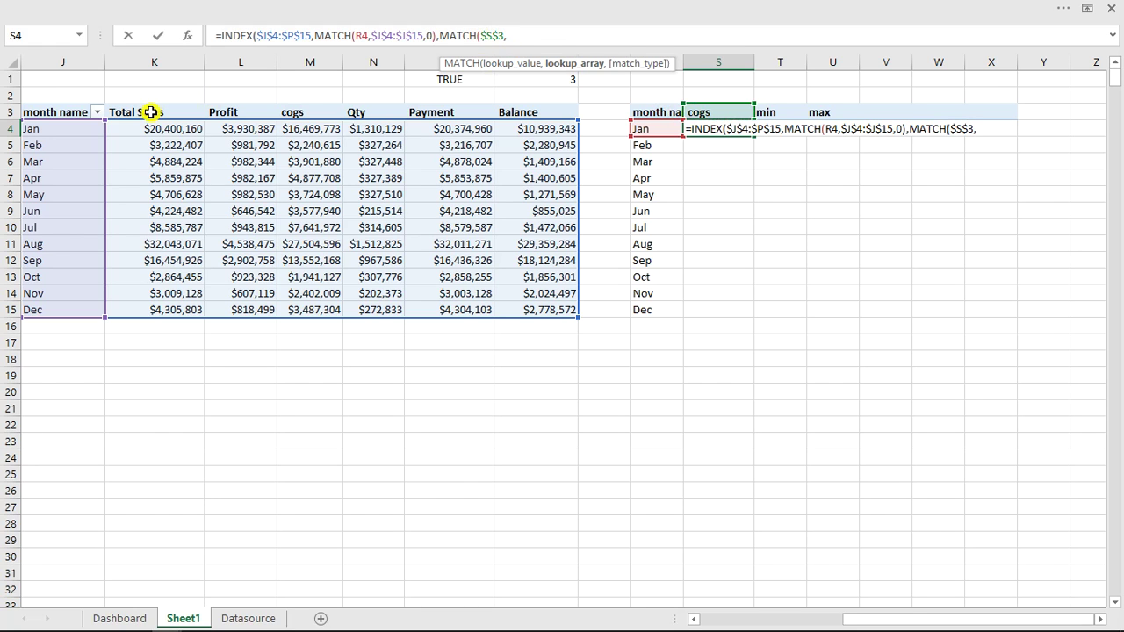
Step: Add the pivot header row as the absolute lookup array $J$3:$P$3 in the second MATCH of the S4 formula
drag(67, 112, 538, 113)
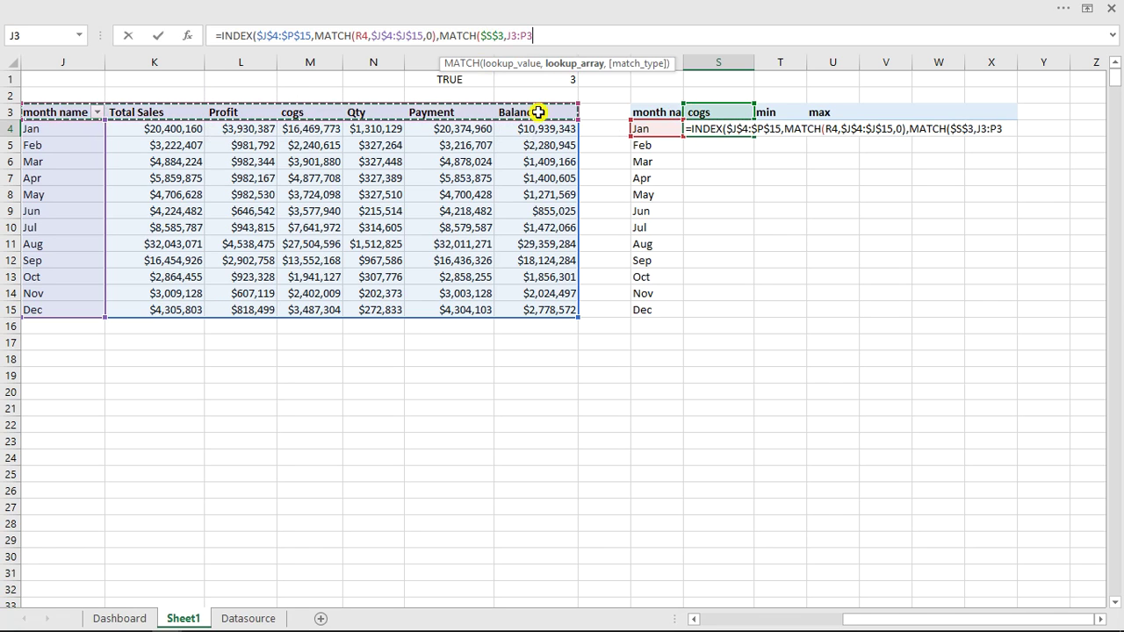
click(508, 36)
text($)
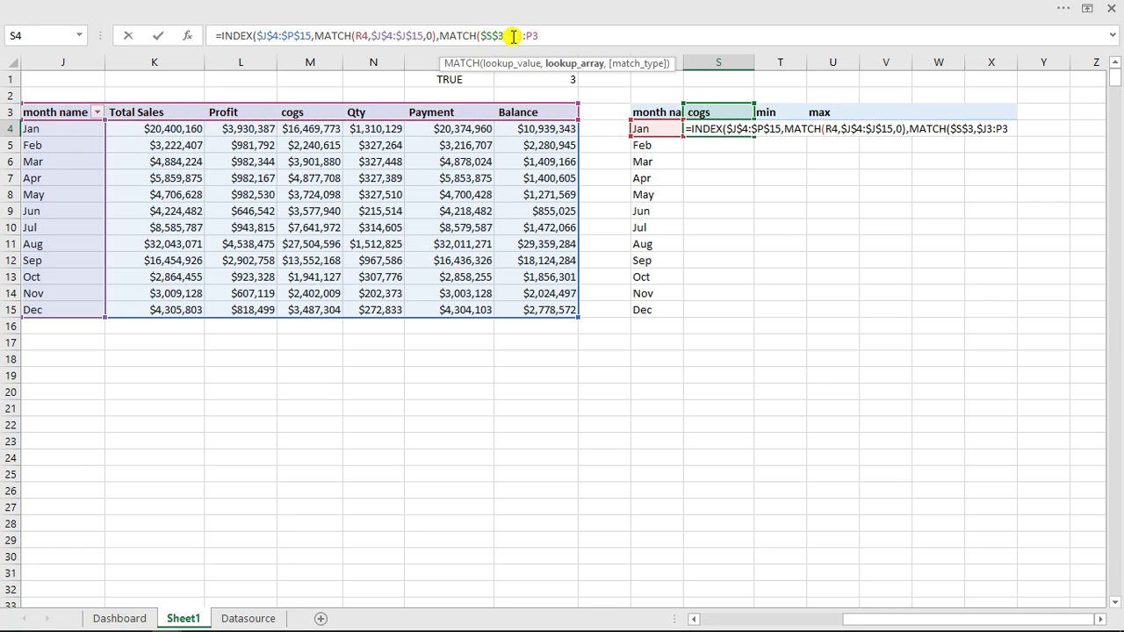
click(517, 36)
text($)
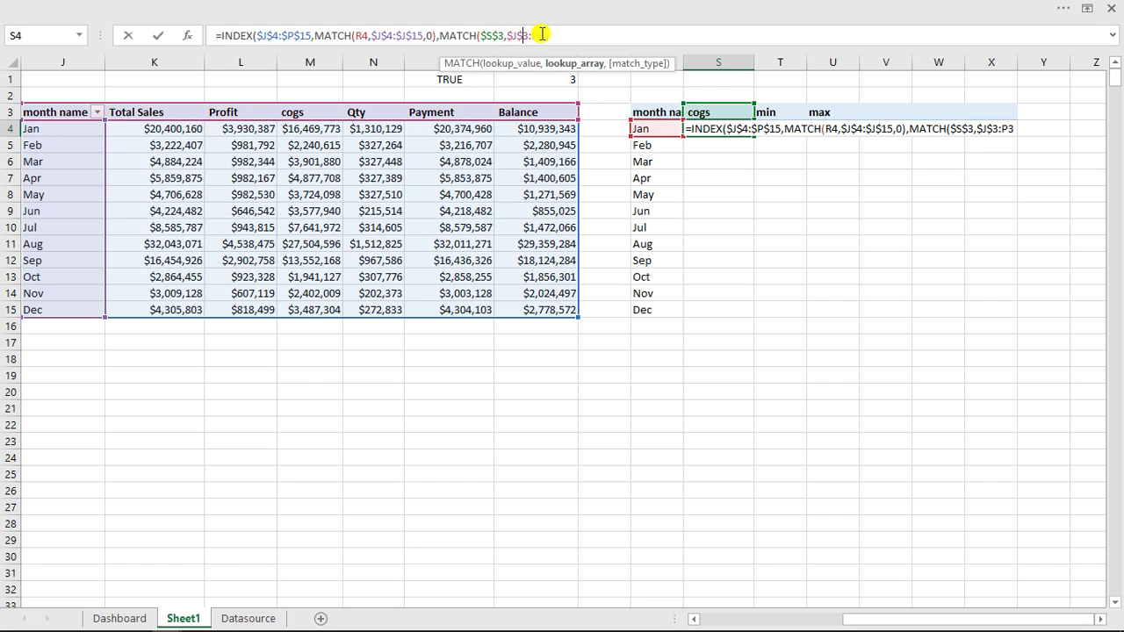
click(536, 36)
text($)
click(546, 36)
text($P$3,)
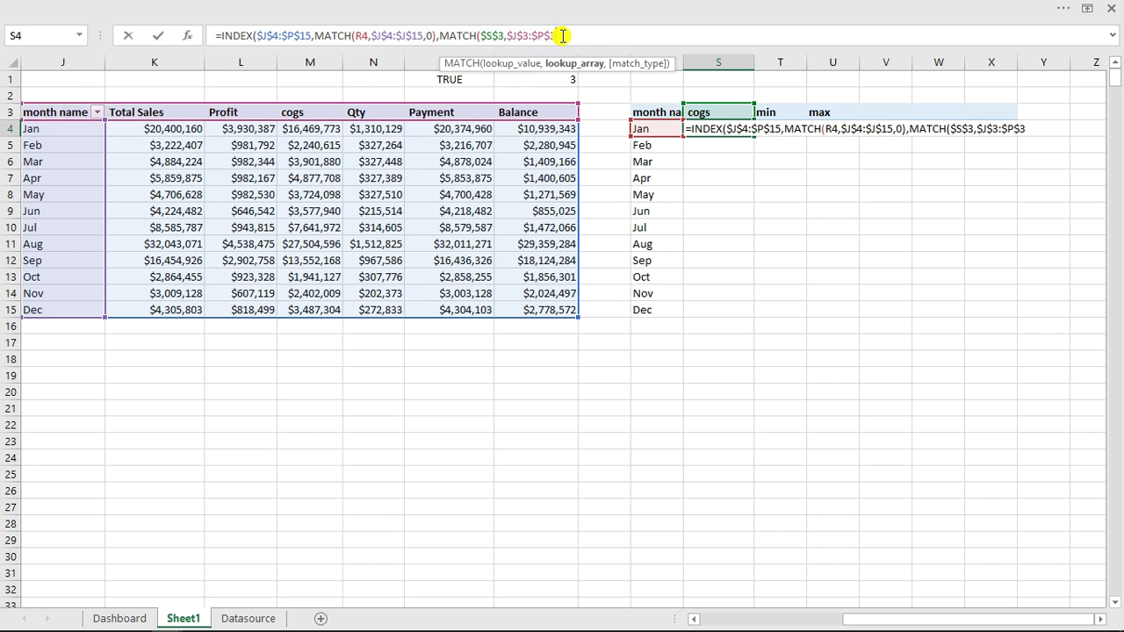
Step: Set the second MATCH to exact match (0), close the INDEX formula and enter it in S4
click(562, 36)
text(,)
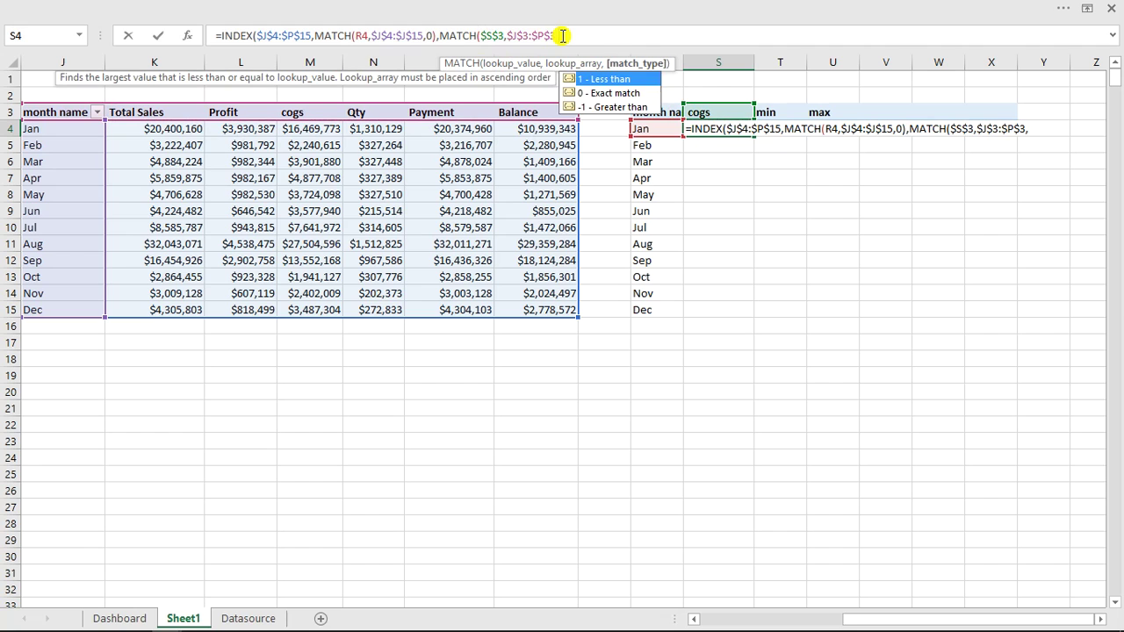
double_click(597, 93)
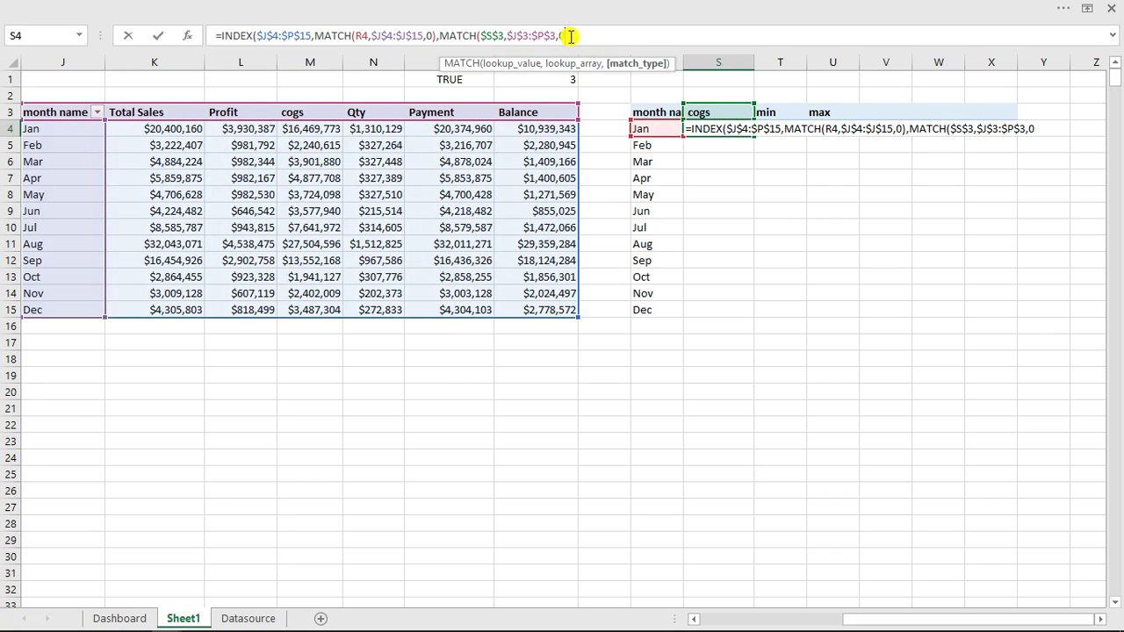
click(571, 35)
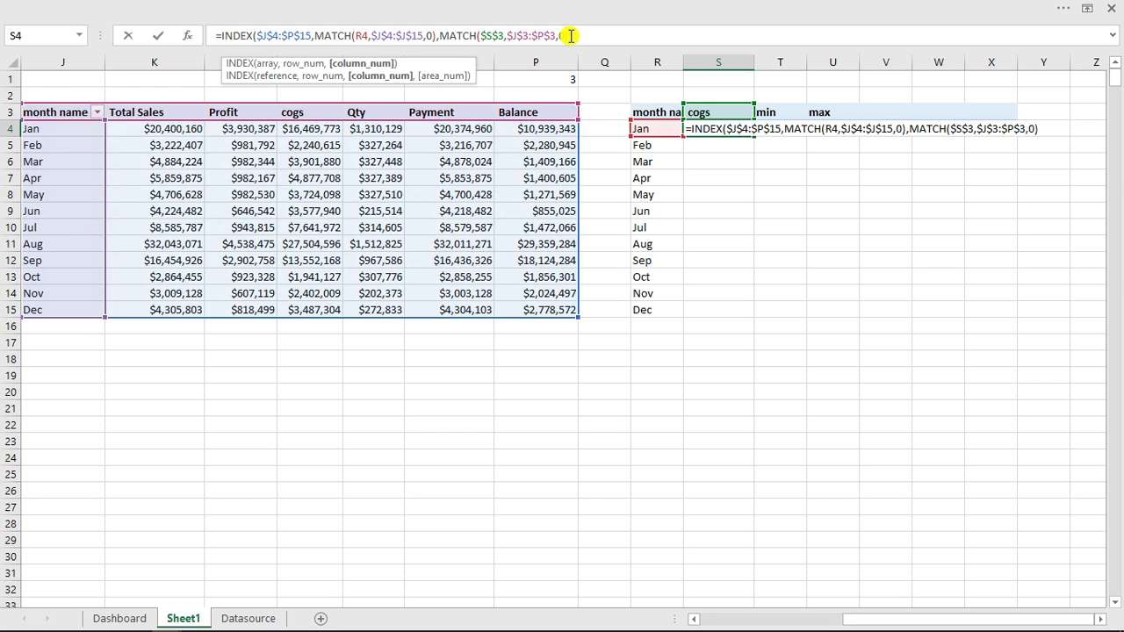
key(Return)
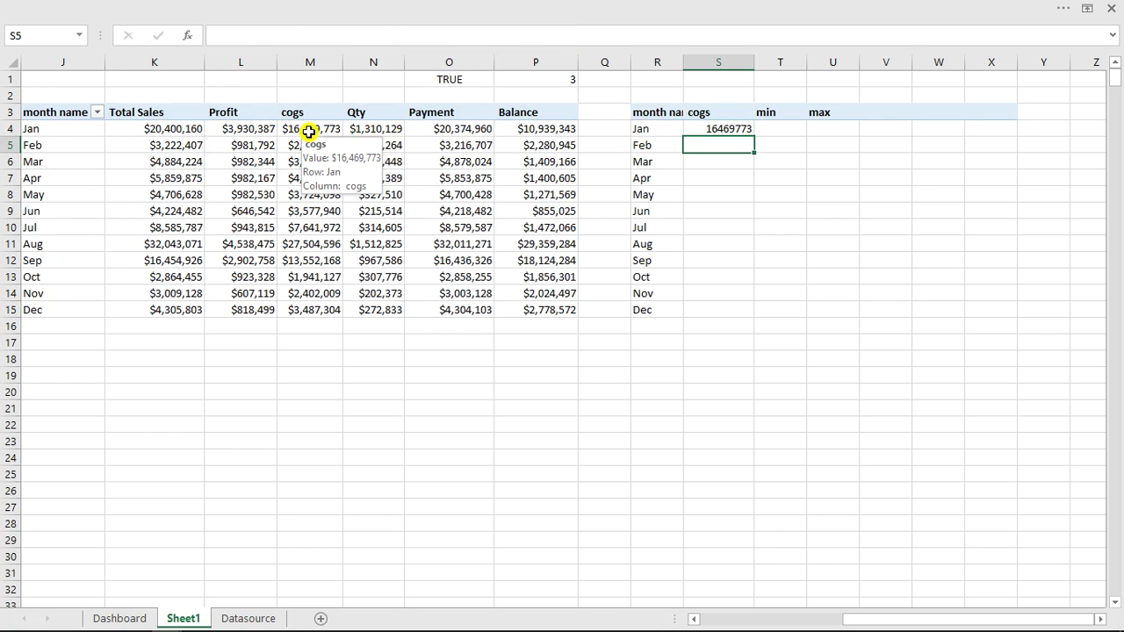
Step: Fill the INDEX/MATCH formula from S4 down to S15 for all months through Dec
click(736, 129)
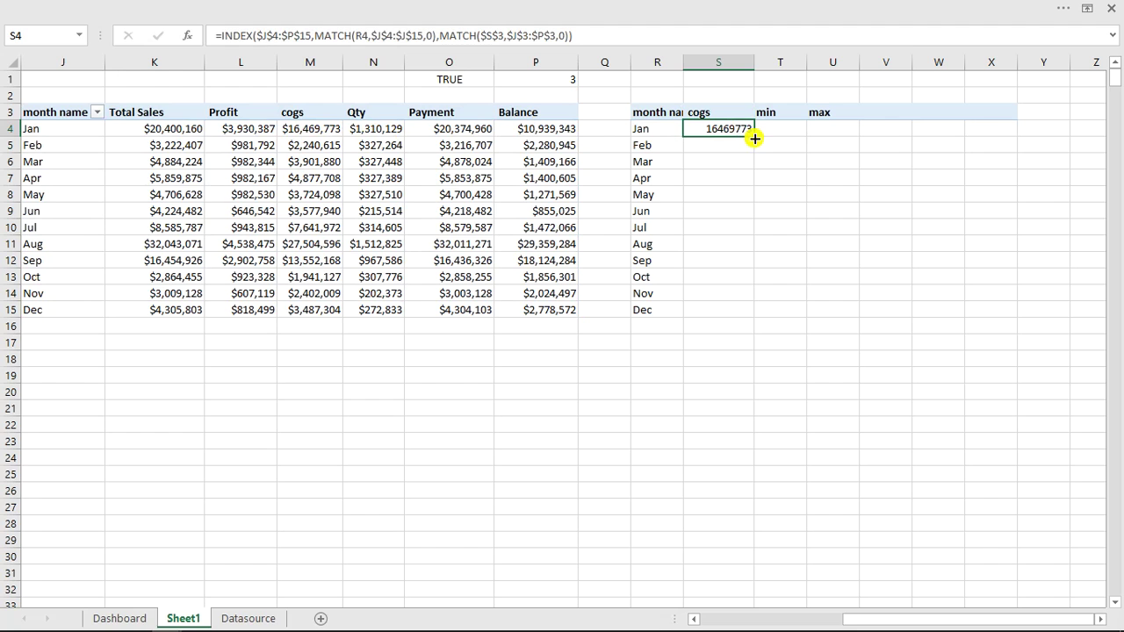
double_click(753, 135)
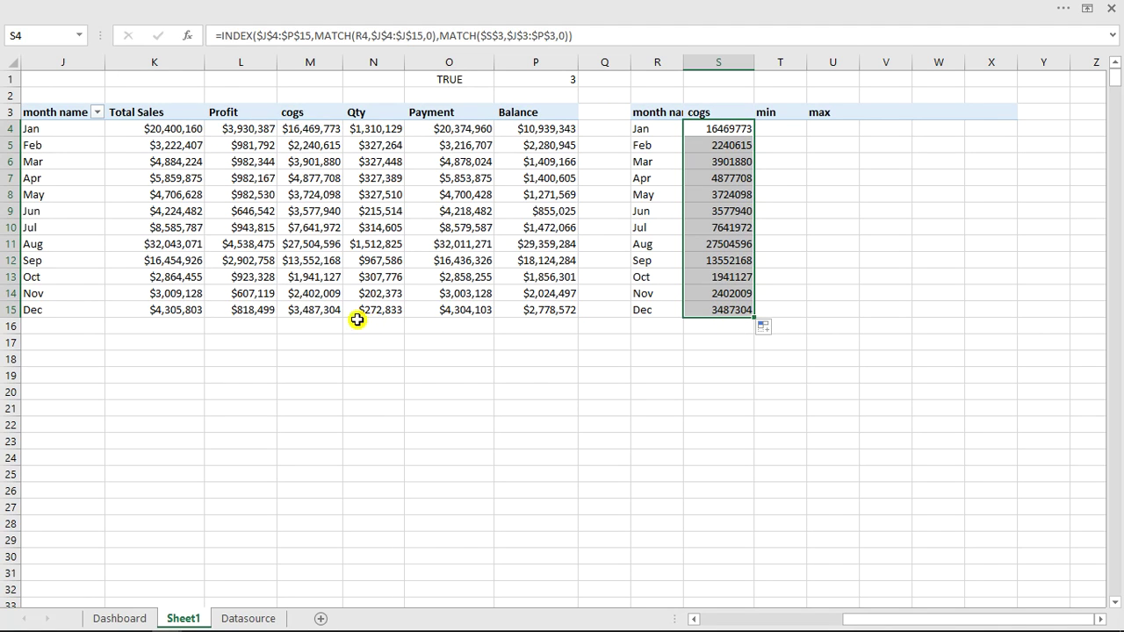
mouse_move(319, 314)
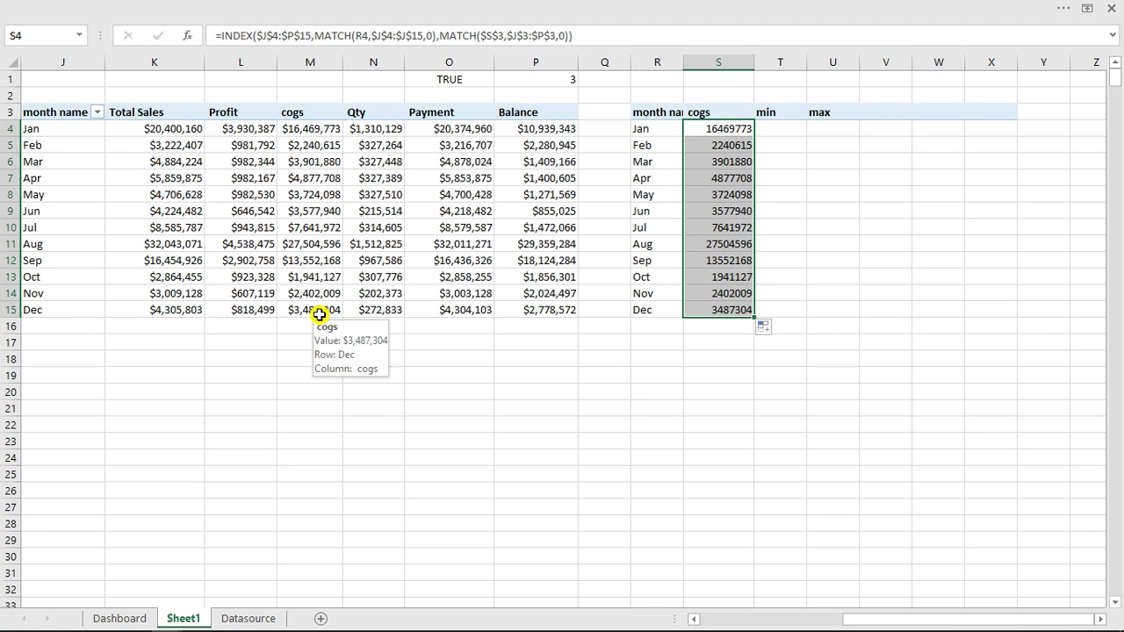
Step: Copy the currency format of the January Balance cell P4 onto the range S4:U15 with Format Painter
click(534, 135)
click(110, 7)
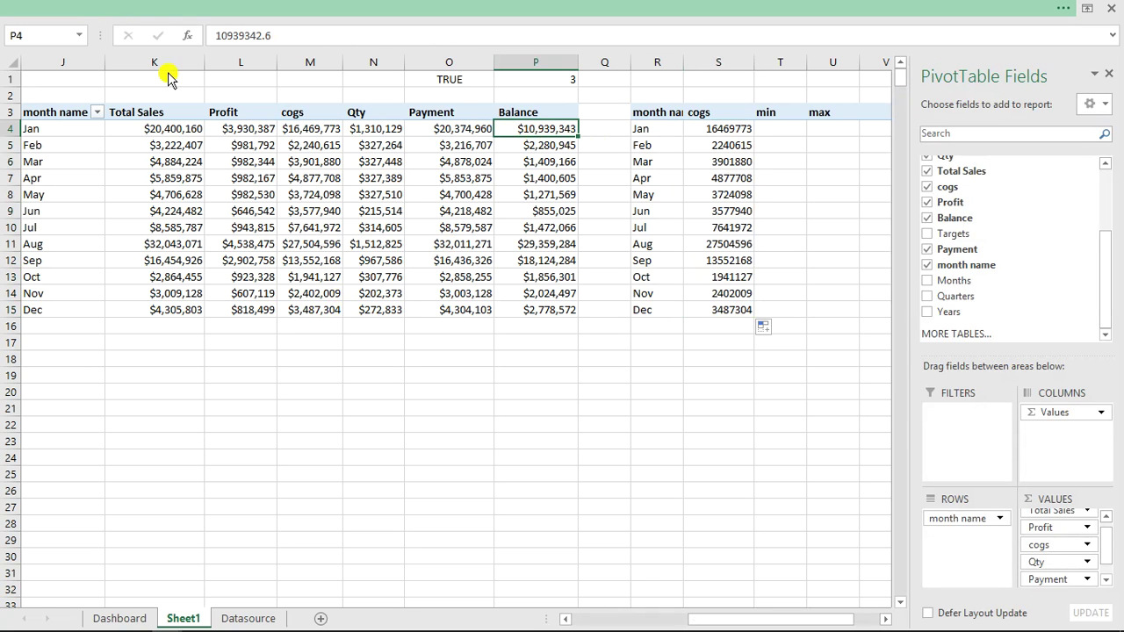
click(86, 98)
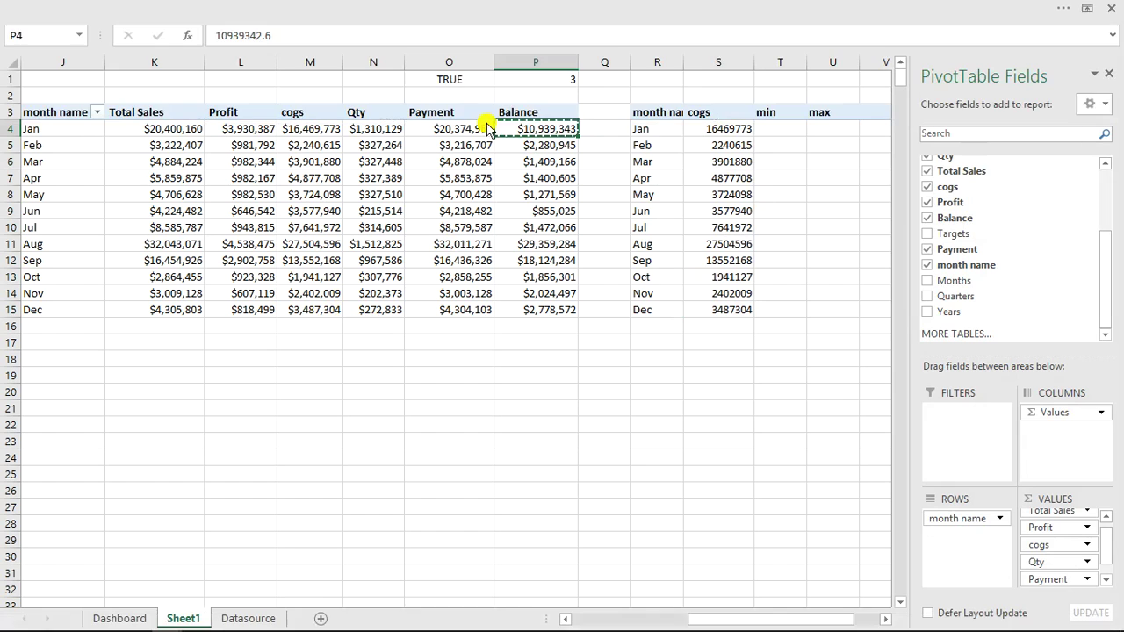
click(729, 129)
mouse_move(729, 129)
mouse_down()
mouse_move(728, 228)
mouse_move(751, 309)
mouse_move(824, 309)
mouse_up()
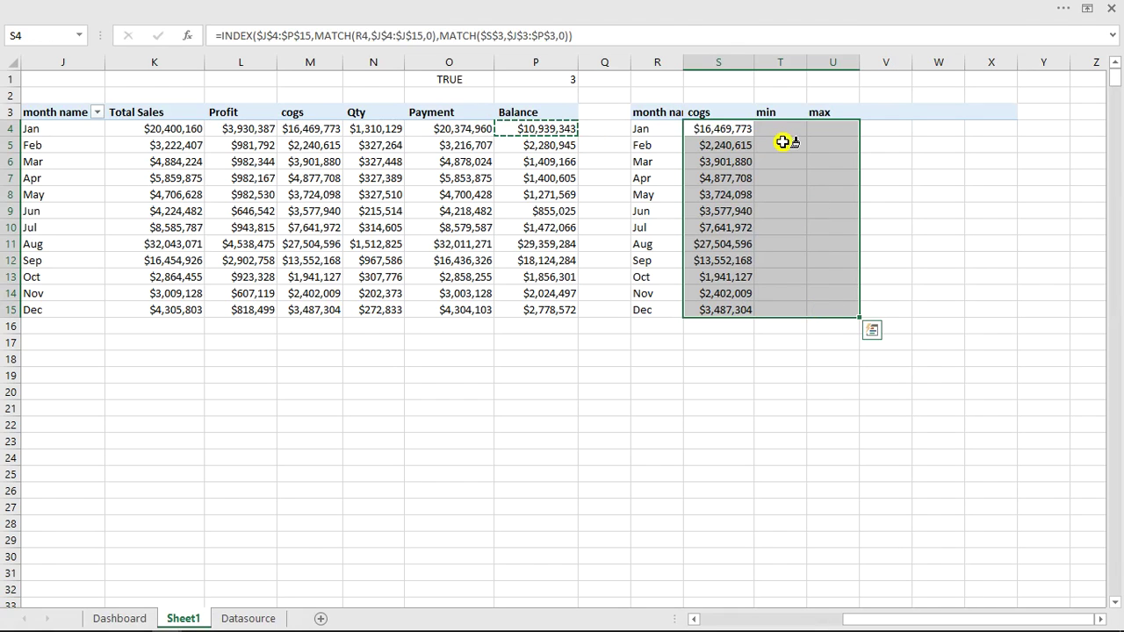
click(773, 130)
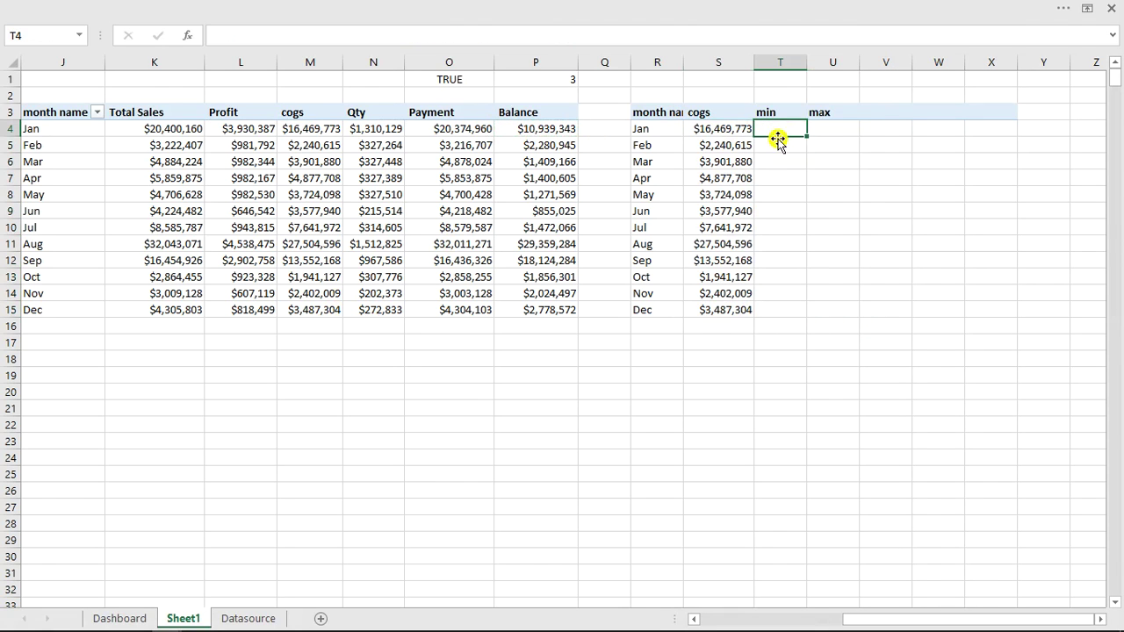
Step: Set the selector value in P1 to 1 and check the header and monthly values in column S
click(546, 79)
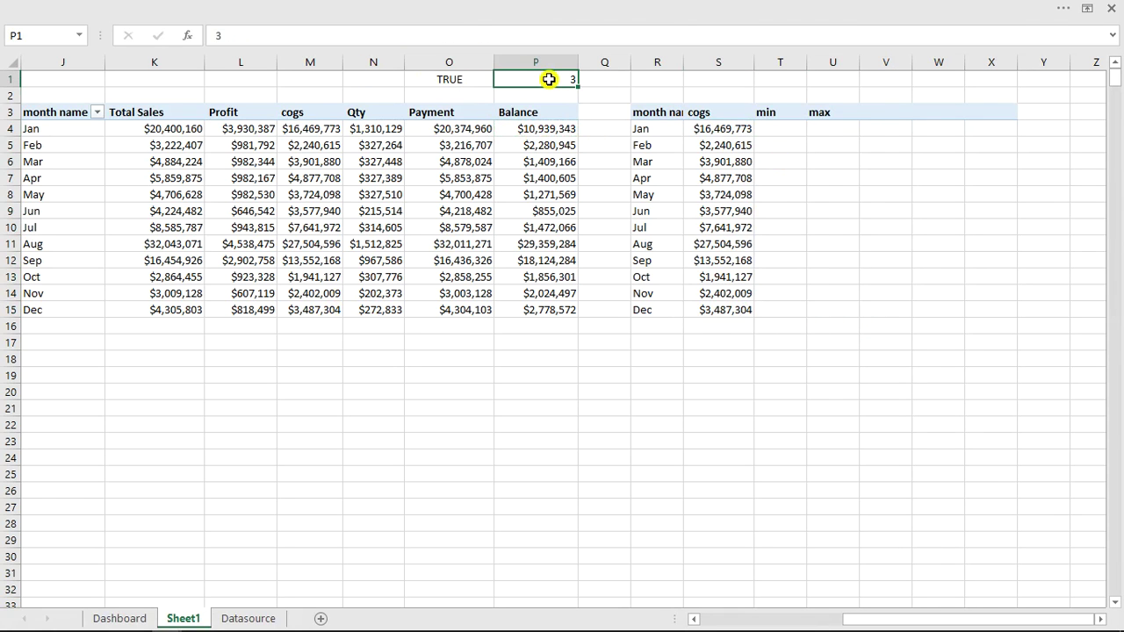
text(1)
key(Return)
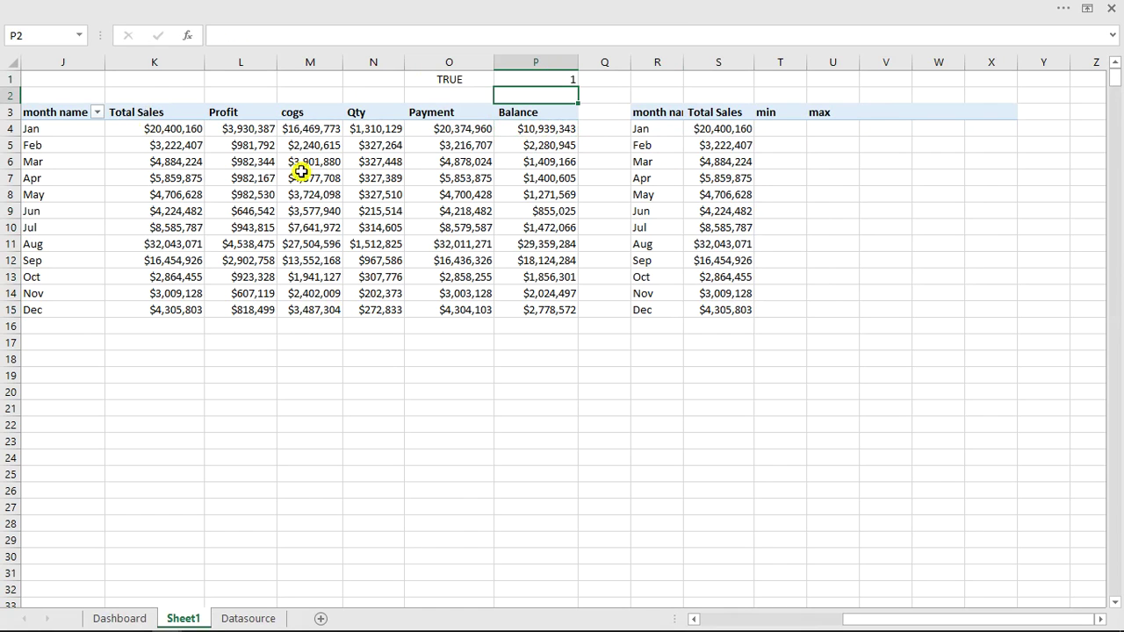
click(716, 112)
drag(716, 131, 729, 240)
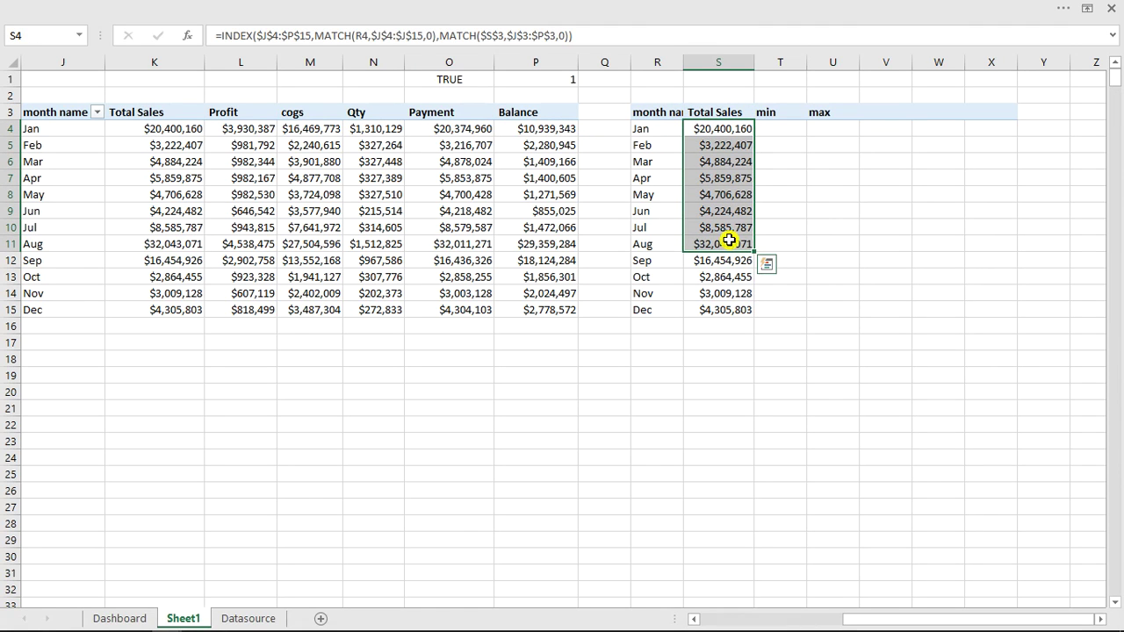
Step: Start an IF formula in T4 under min with the logical test S4=MIN(S4:S15)
click(784, 128)
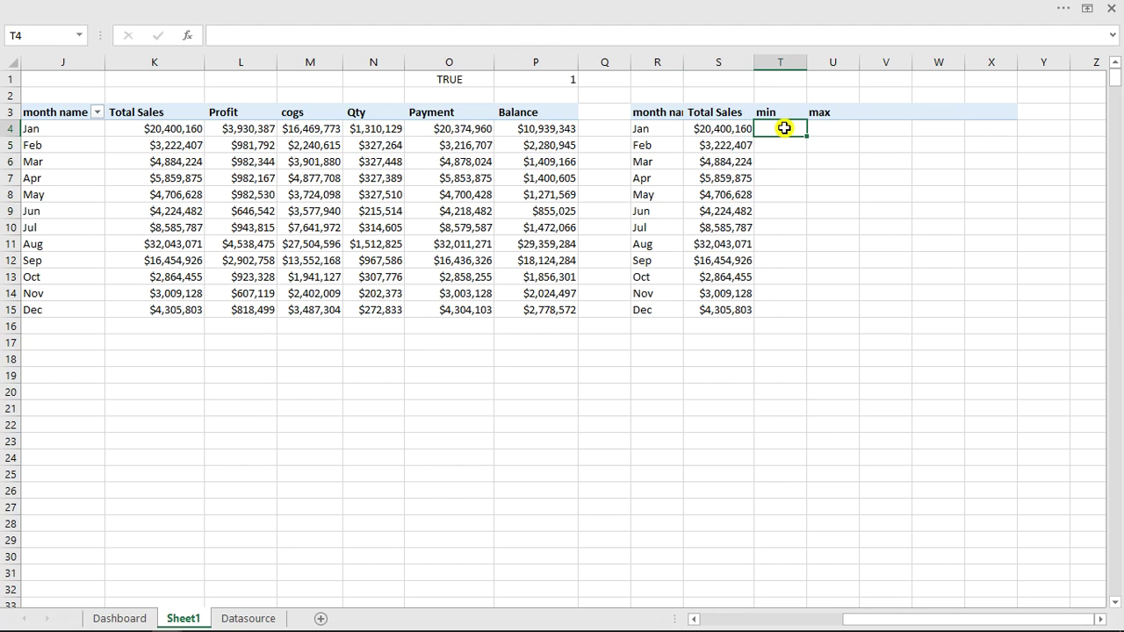
text(=if)
key(Tab)
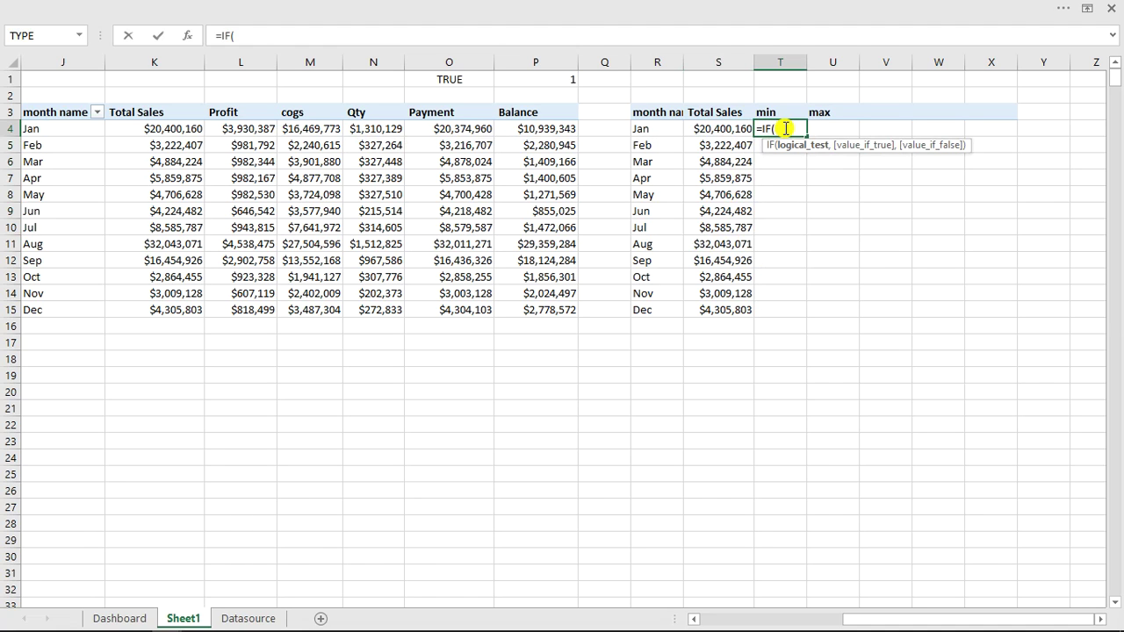
click(723, 129)
text(=)
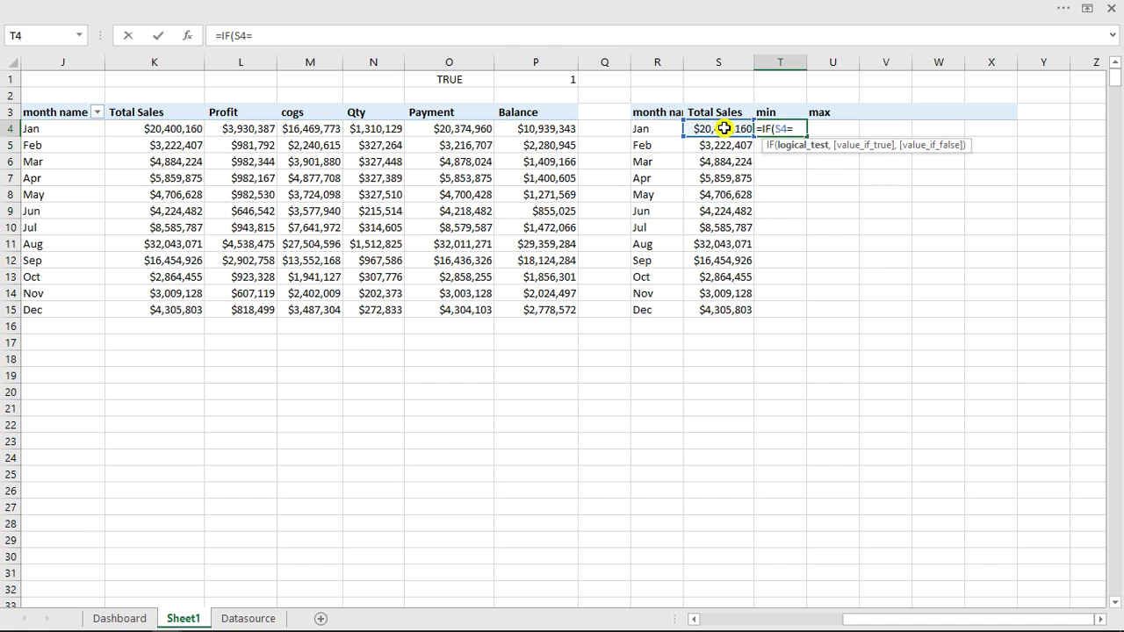
text(min)
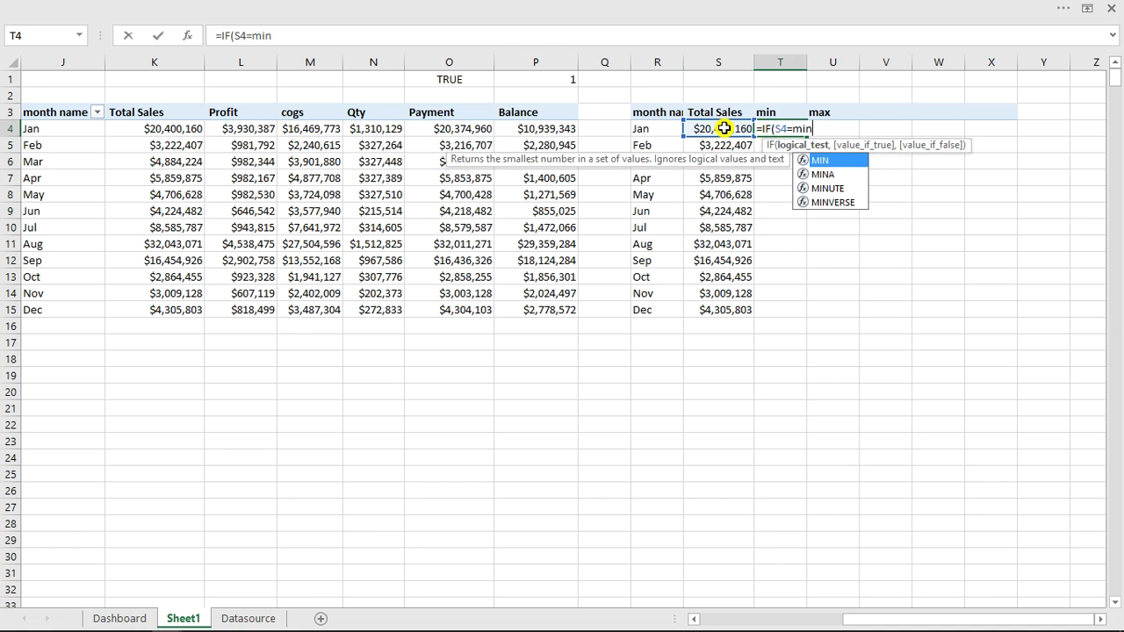
key(Tab)
drag(724, 129, 735, 306)
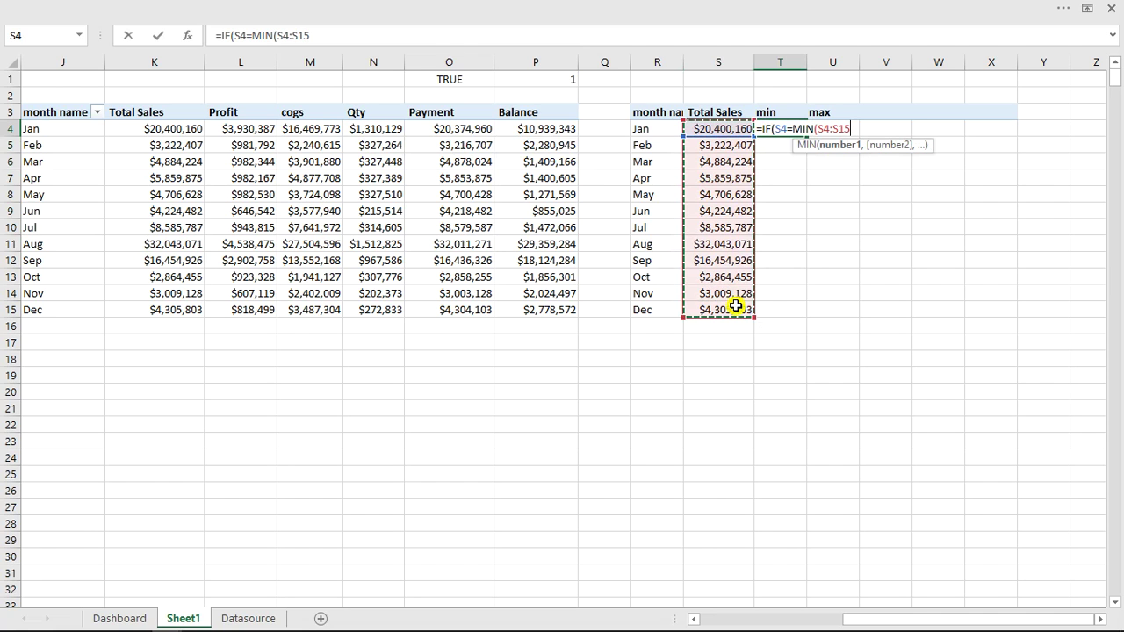
text(),)
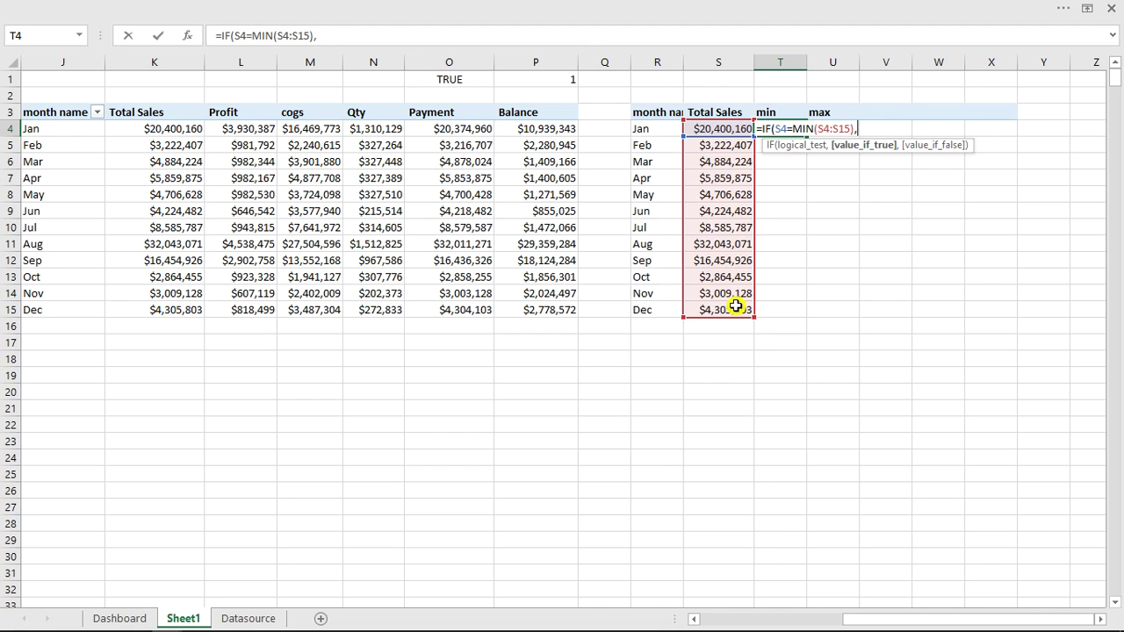
Step: Complete the T4 IF formula with S4 as the true value and NA() as the false value
click(728, 129)
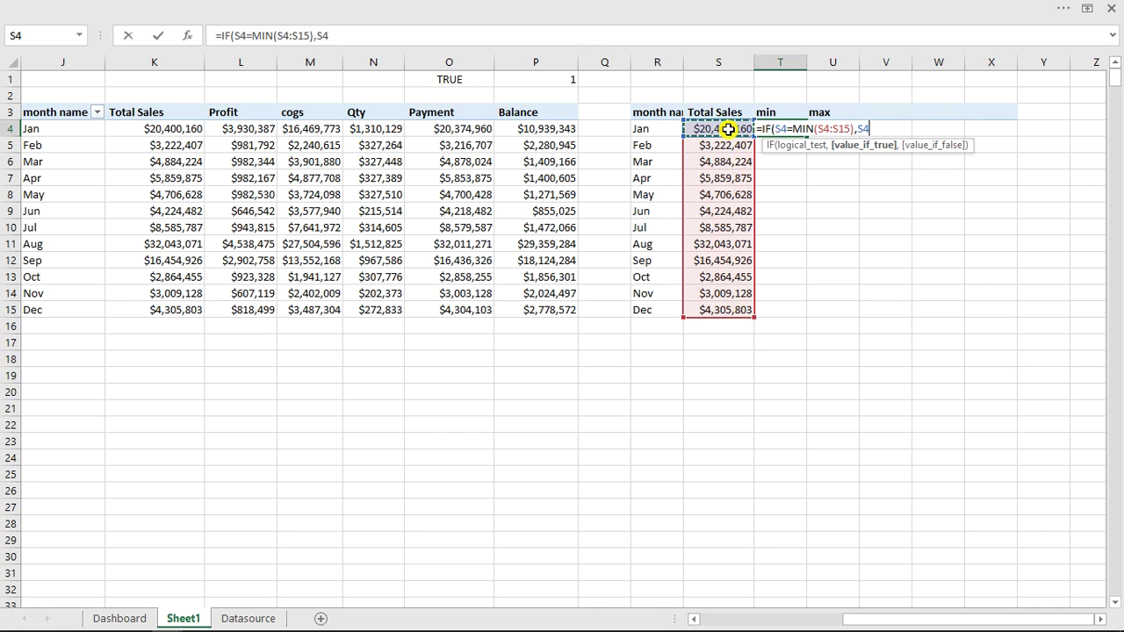
text(,)
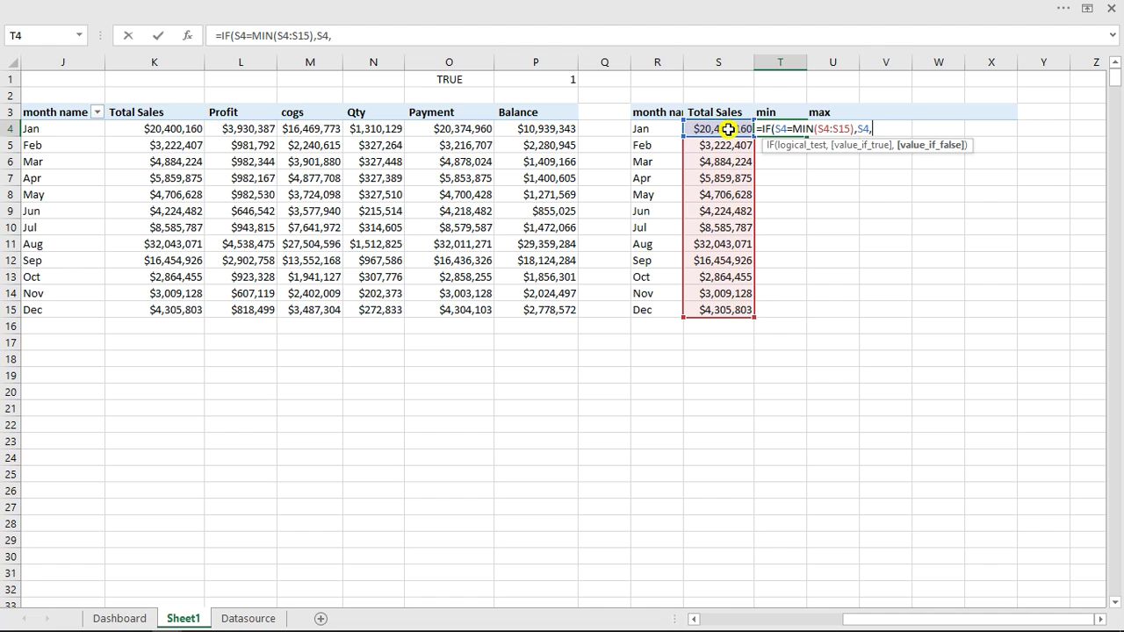
text(na)
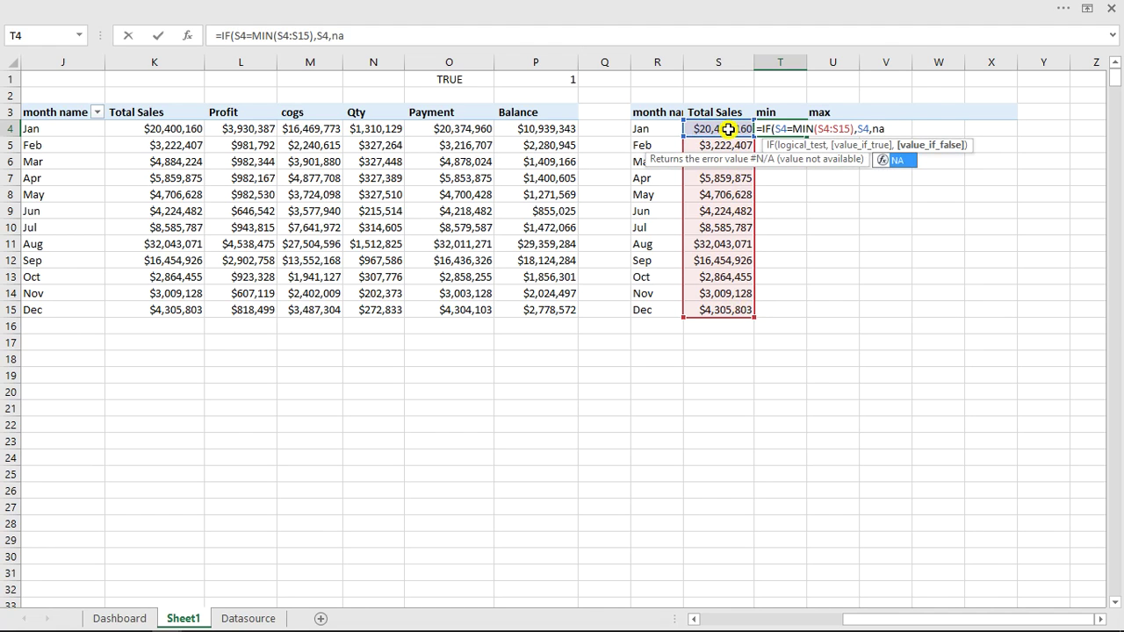
key(Tab)
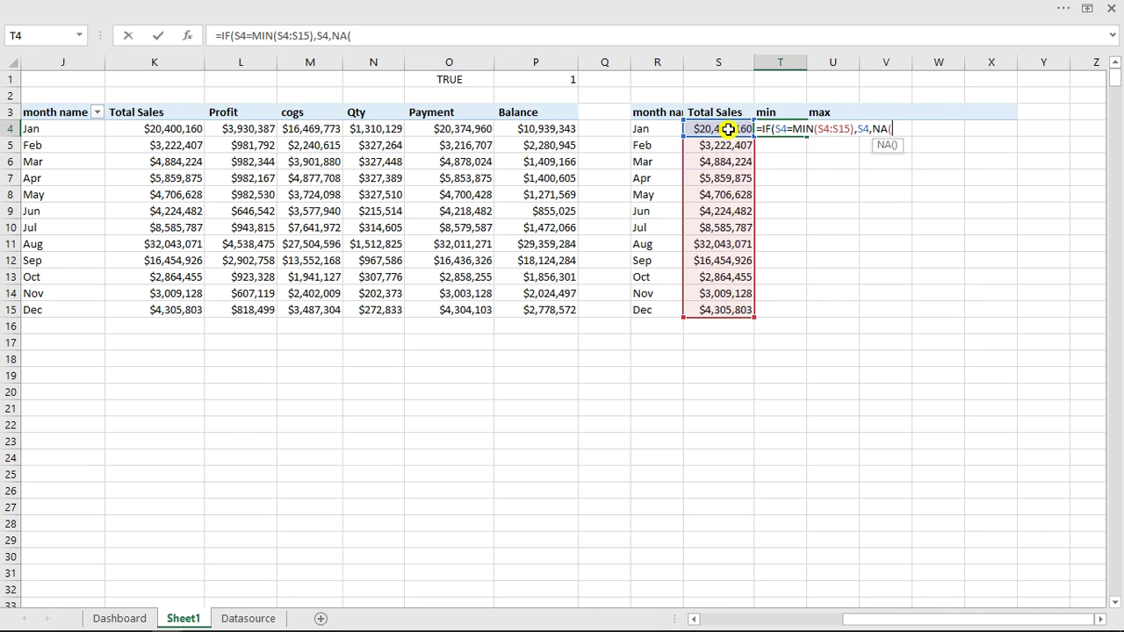
text()))
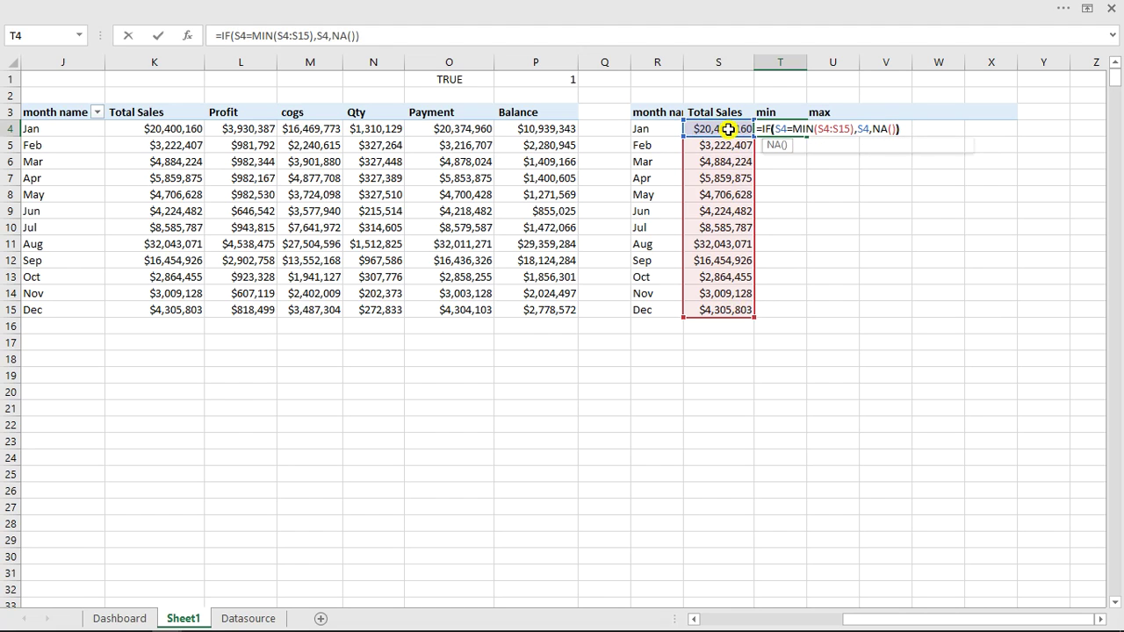
key(Return)
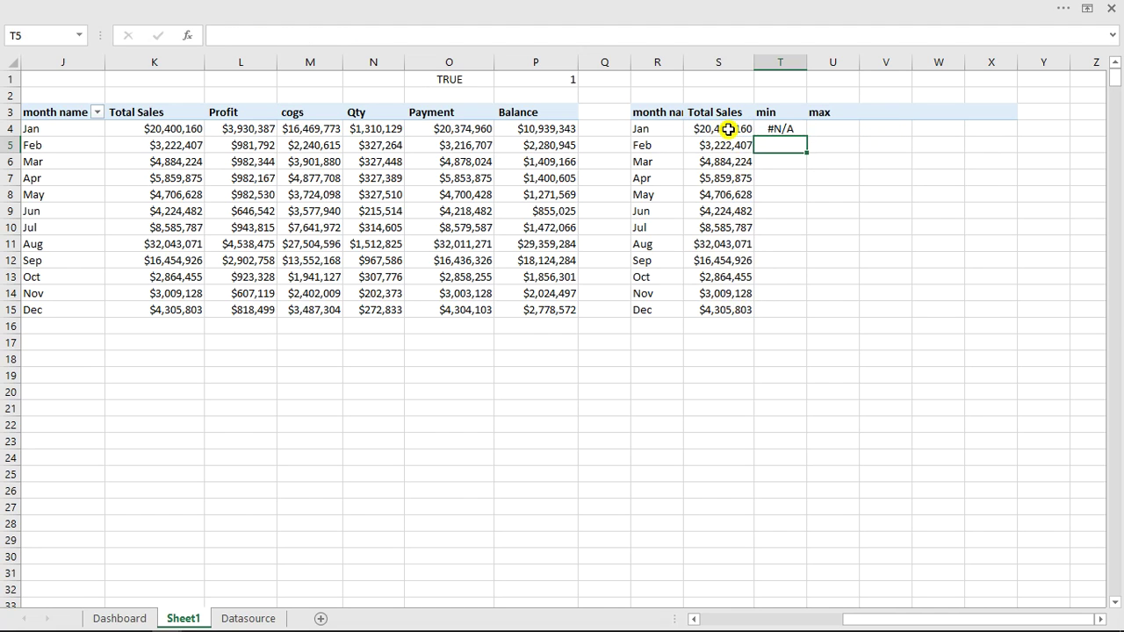
Step: Fill the min formula from T4 down to T15 and autofit the width of column T
click(785, 130)
double_click(805, 134)
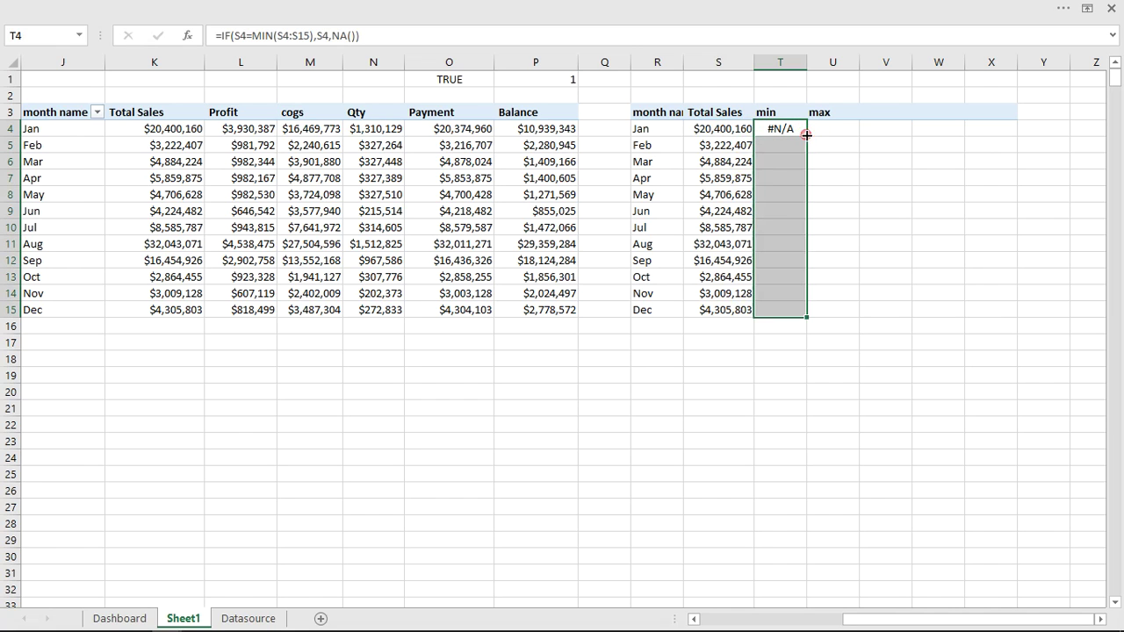
click(796, 276)
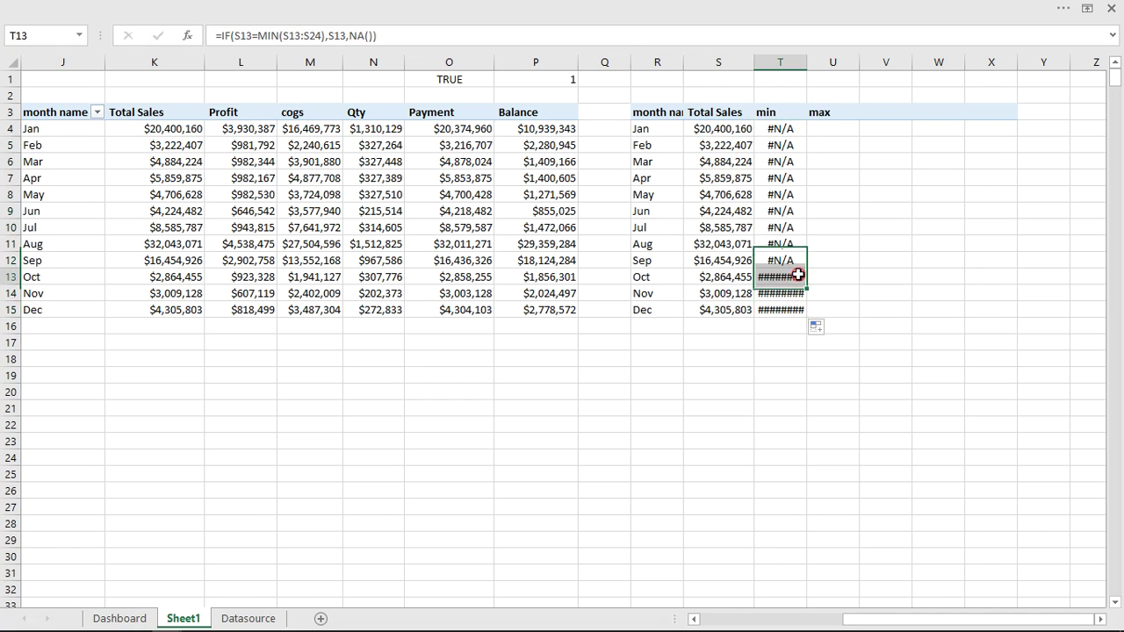
double_click(808, 63)
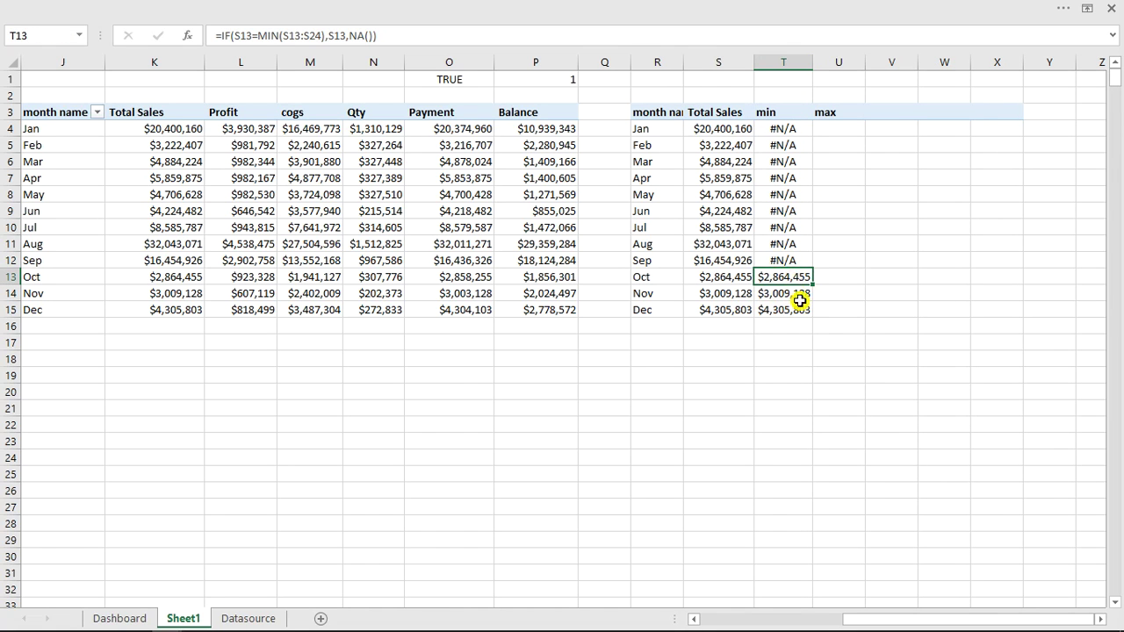
Step: Lock the MIN range in the T4 formula as $S$4:$S$15 and refill the formula down to T15
click(784, 130)
click(784, 130)
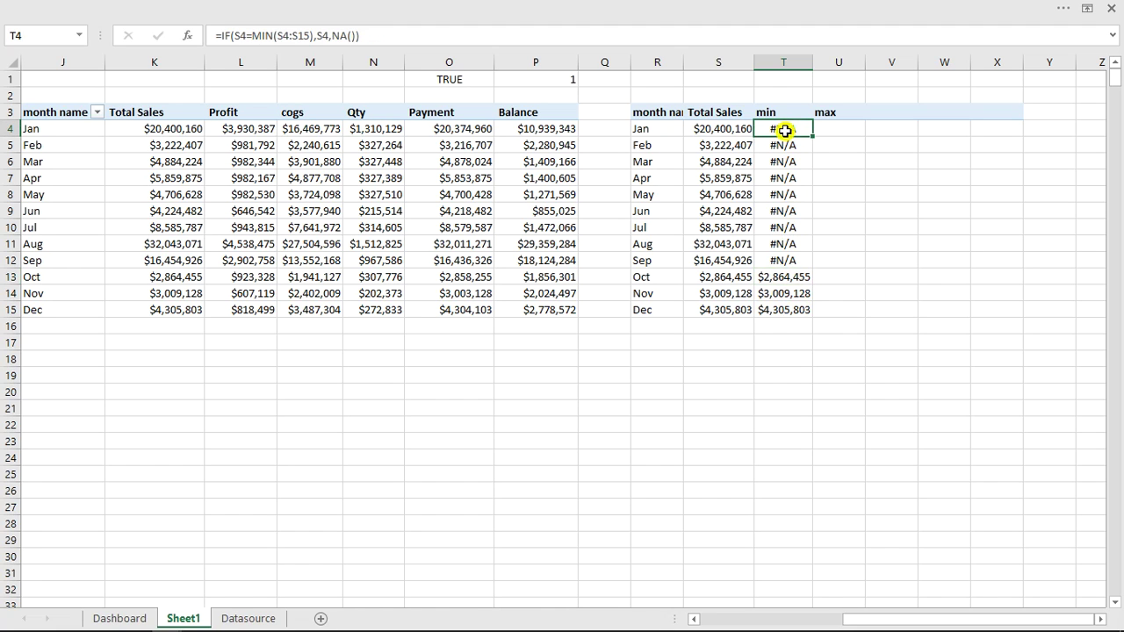
click(280, 37)
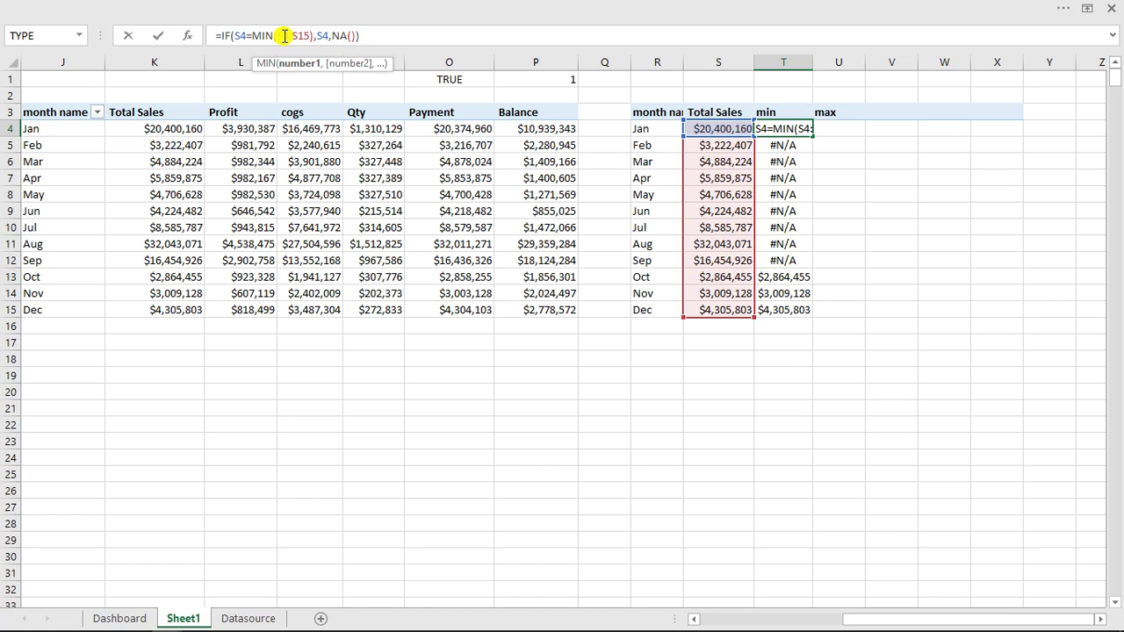
text($)
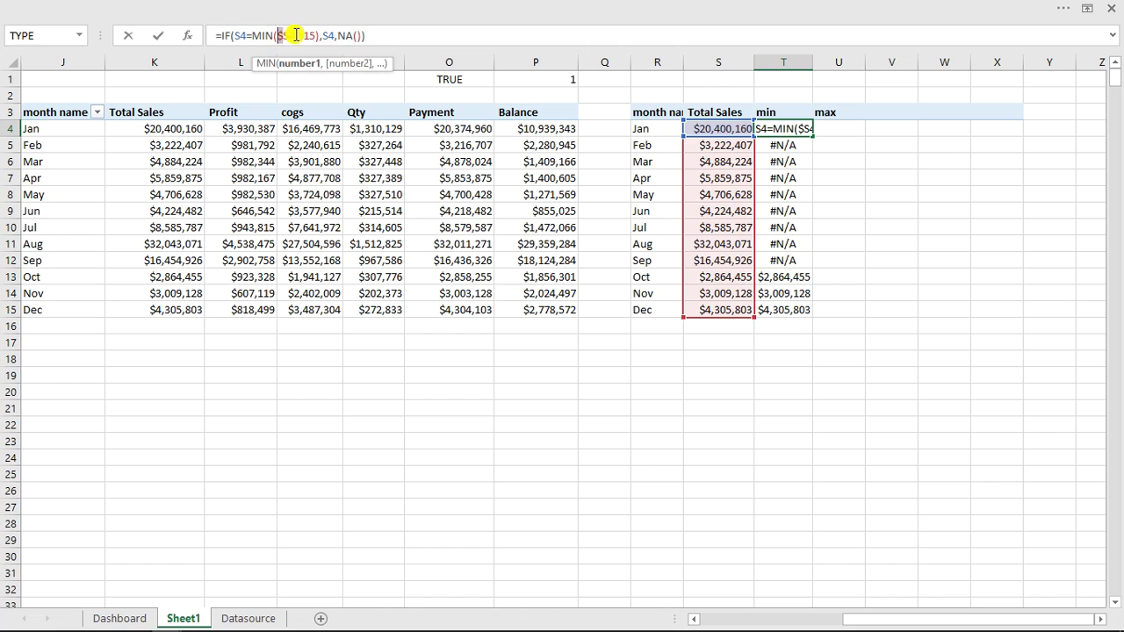
click(290, 35)
text($)
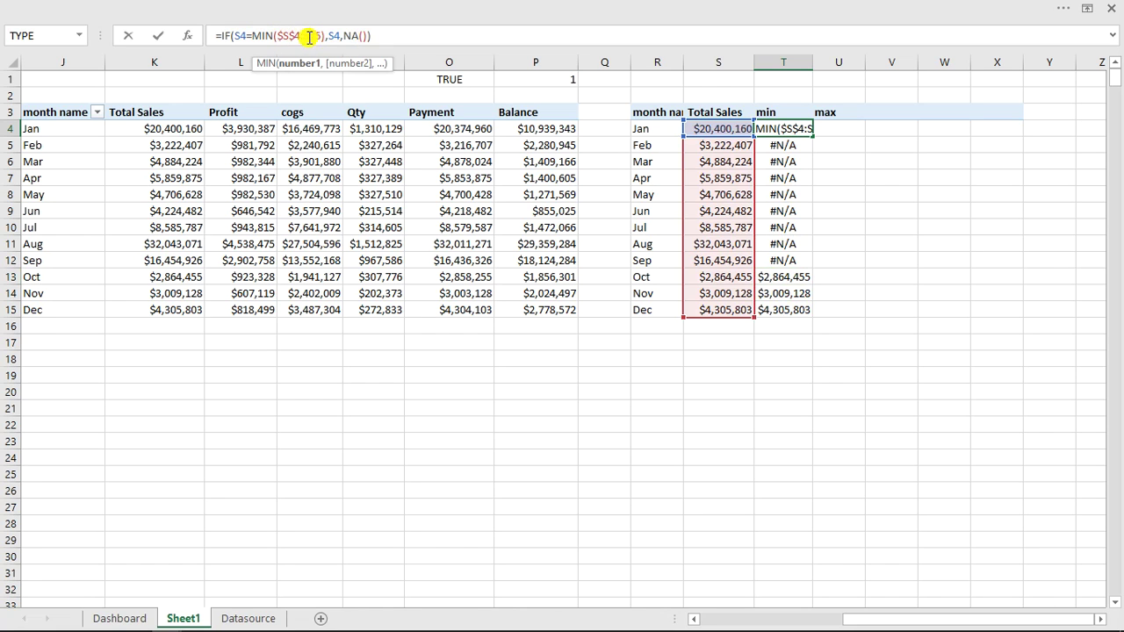
click(309, 36)
text($)
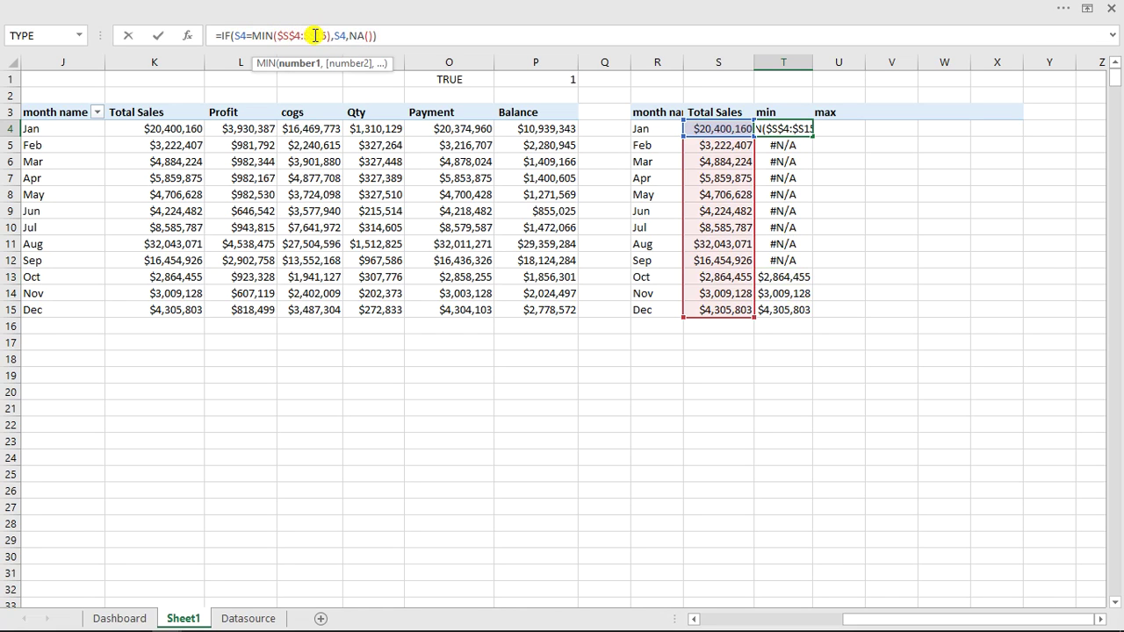
click(317, 35)
text($)
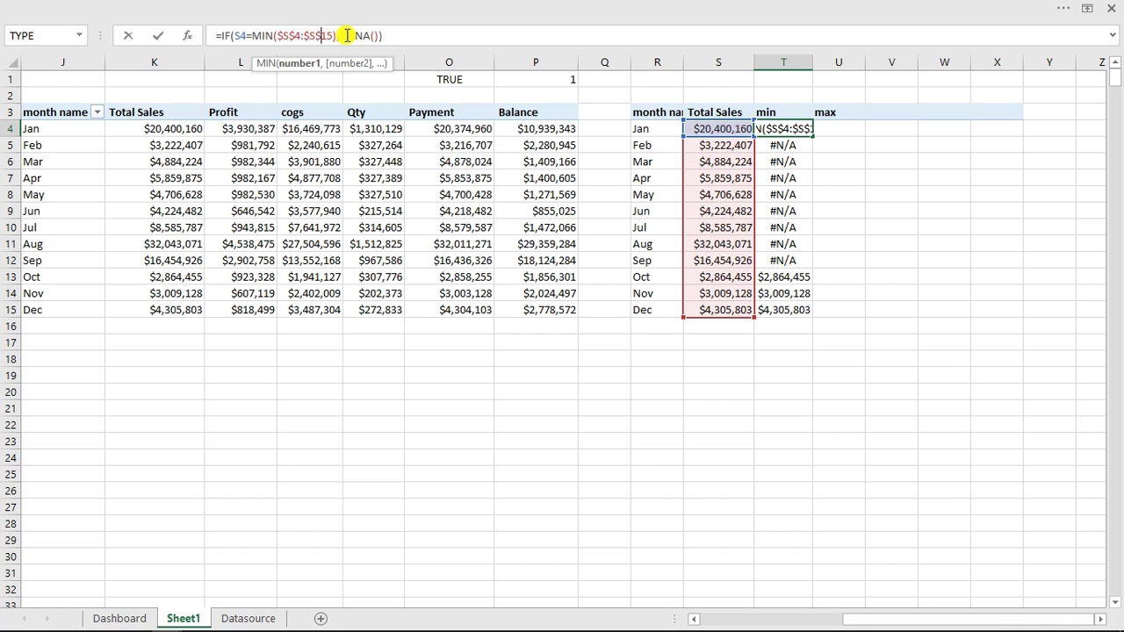
key(Return)
click(804, 129)
double_click(813, 134)
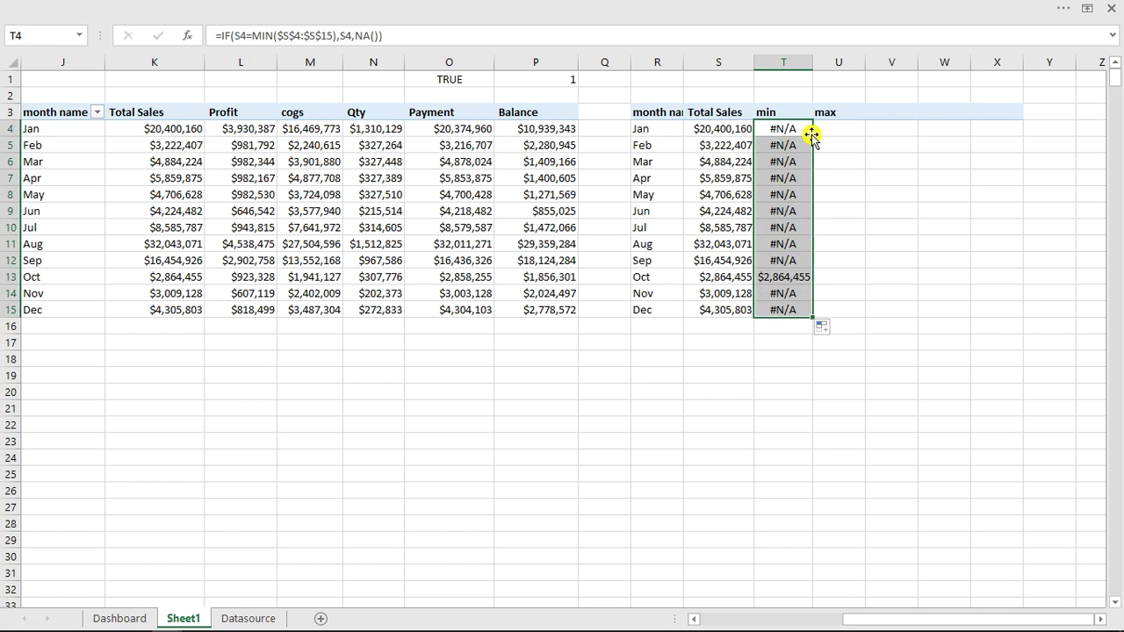
Step: Copy the T4 formula text unchanged into U4 under max
click(795, 129)
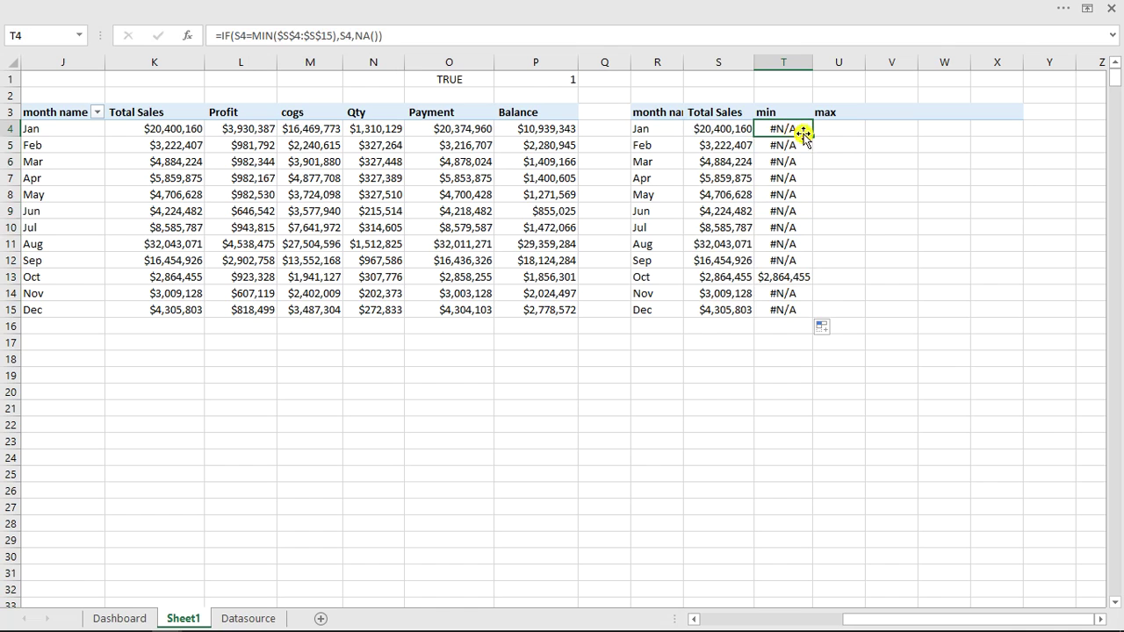
click(389, 31)
drag(389, 30, 213, 35)
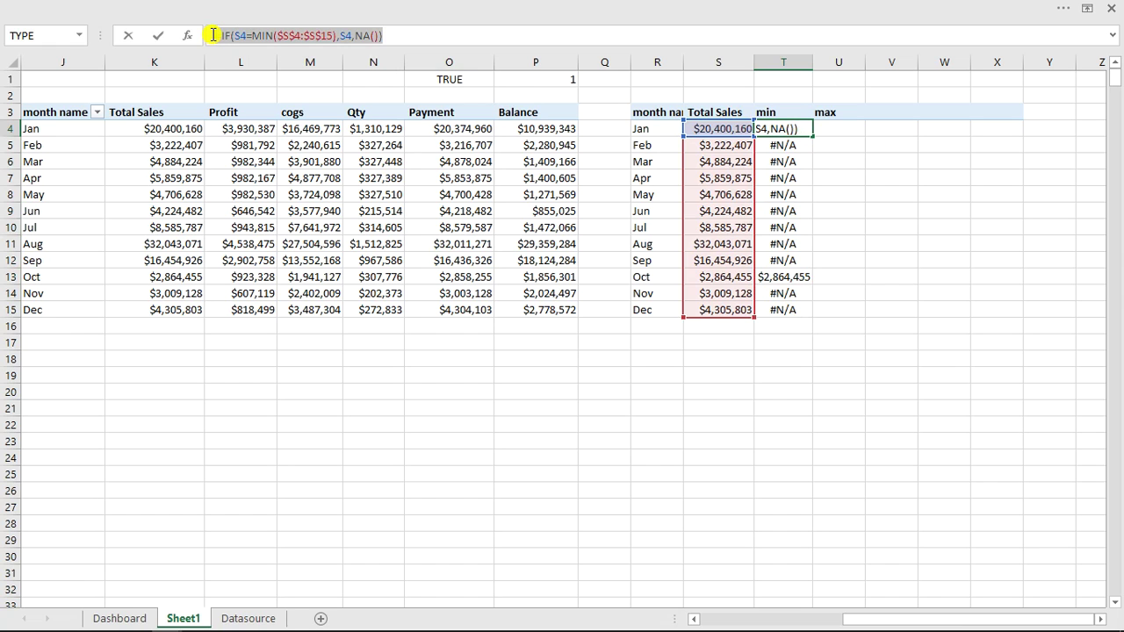
key(Escape)
click(841, 132)
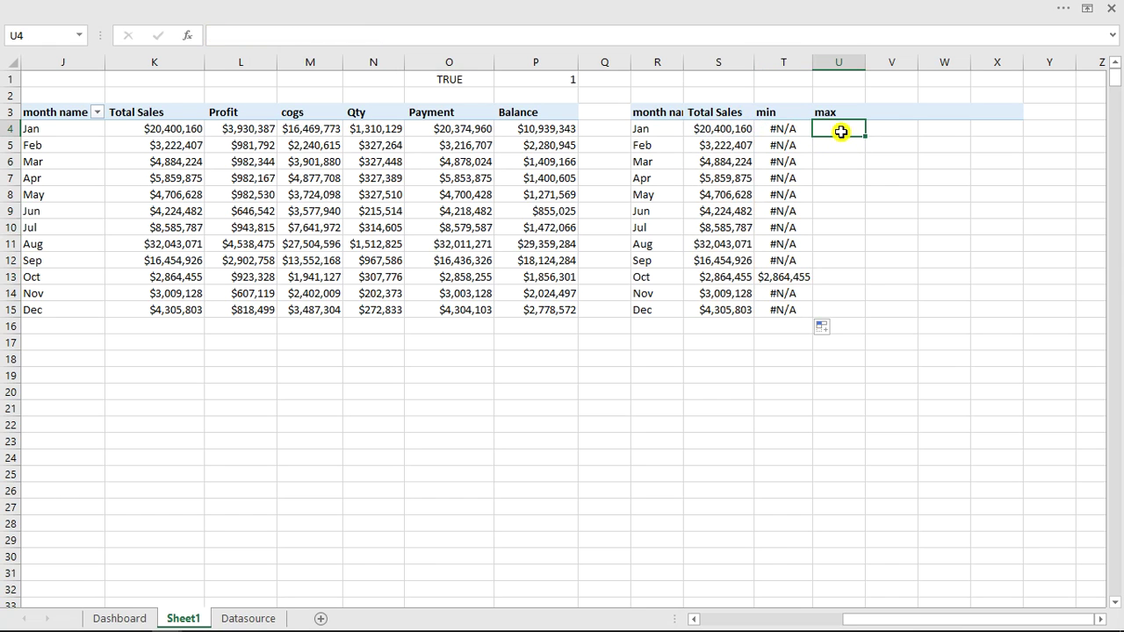
text(=IF(S4=MIN($S$4:$S$15),S4,NA()))
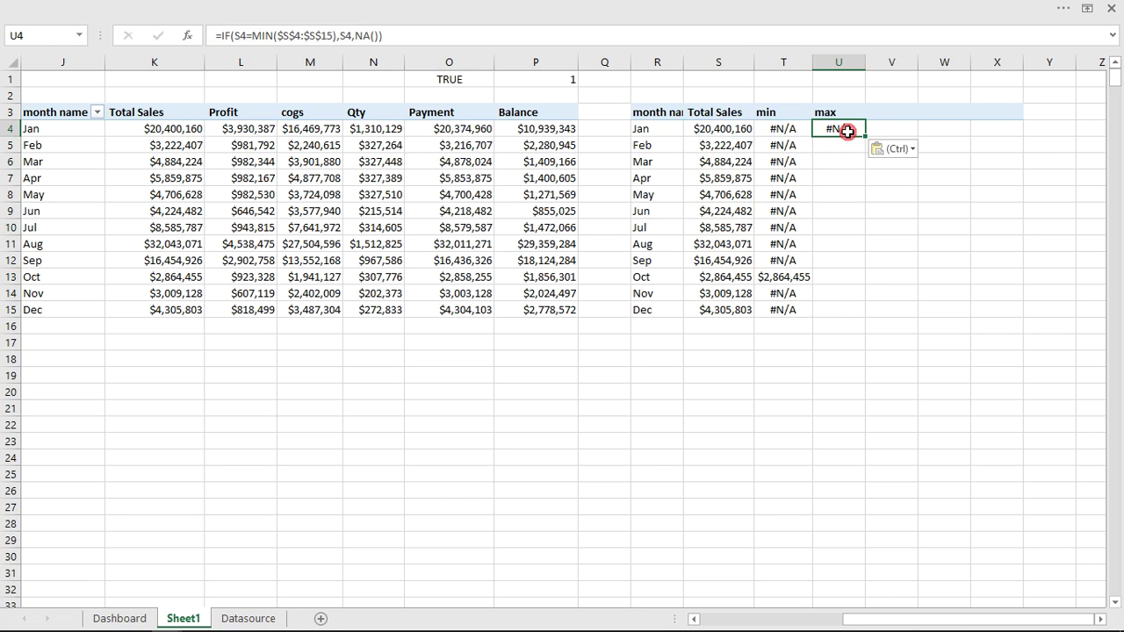
Step: Replace MIN with MAX in the U4 formula so it reads =IF(S4=MAX($S$4:$S$15),S4,NA())
click(359, 36)
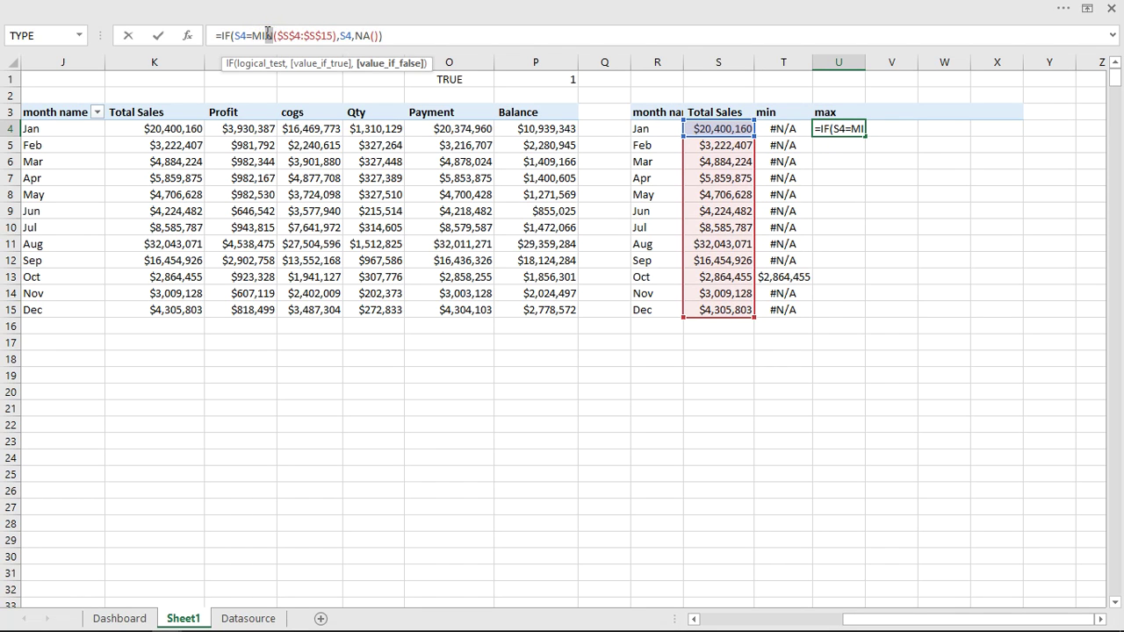
click(265, 35)
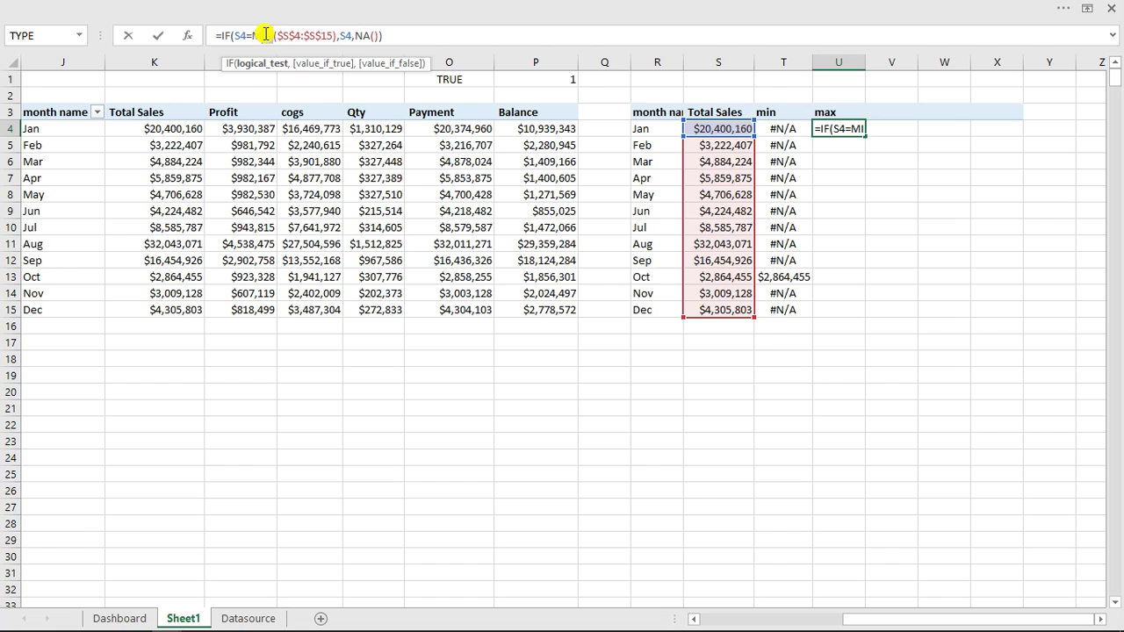
key(BackSpace)
key(BackSpace)
text(ax)
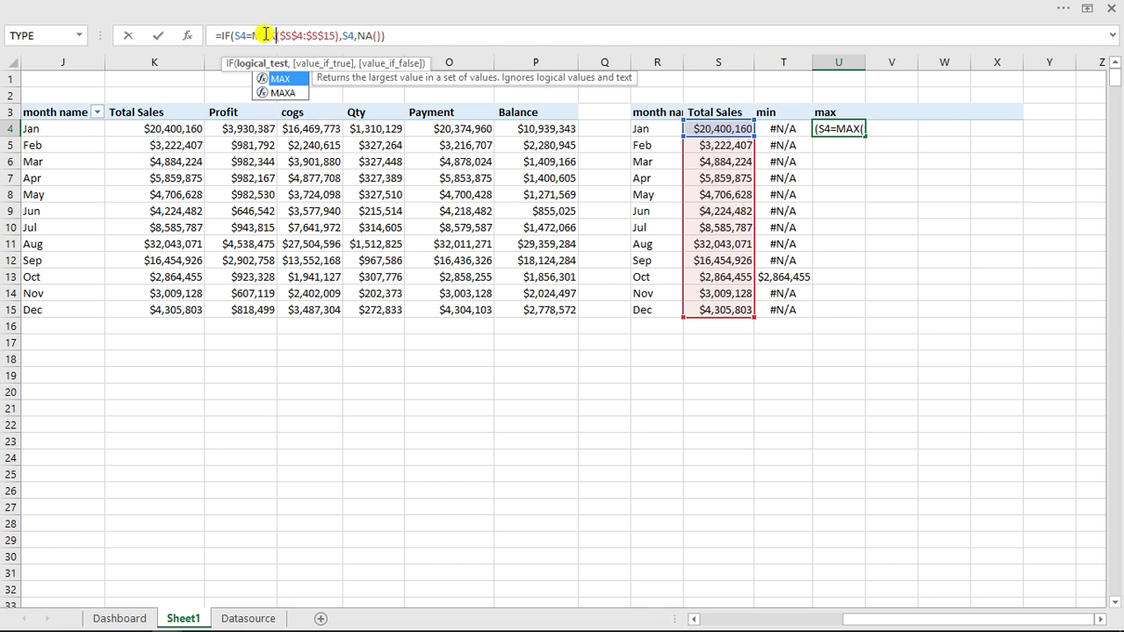
key(Return)
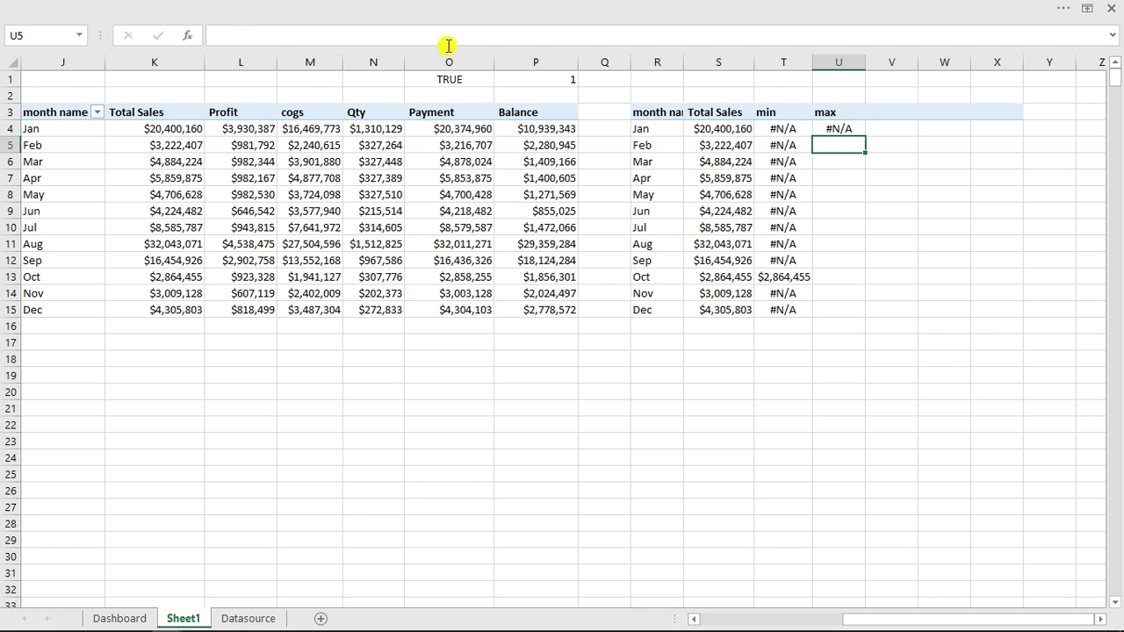
Step: Fill the max formula from U4 down to U15 and autofit the width of column U
click(846, 129)
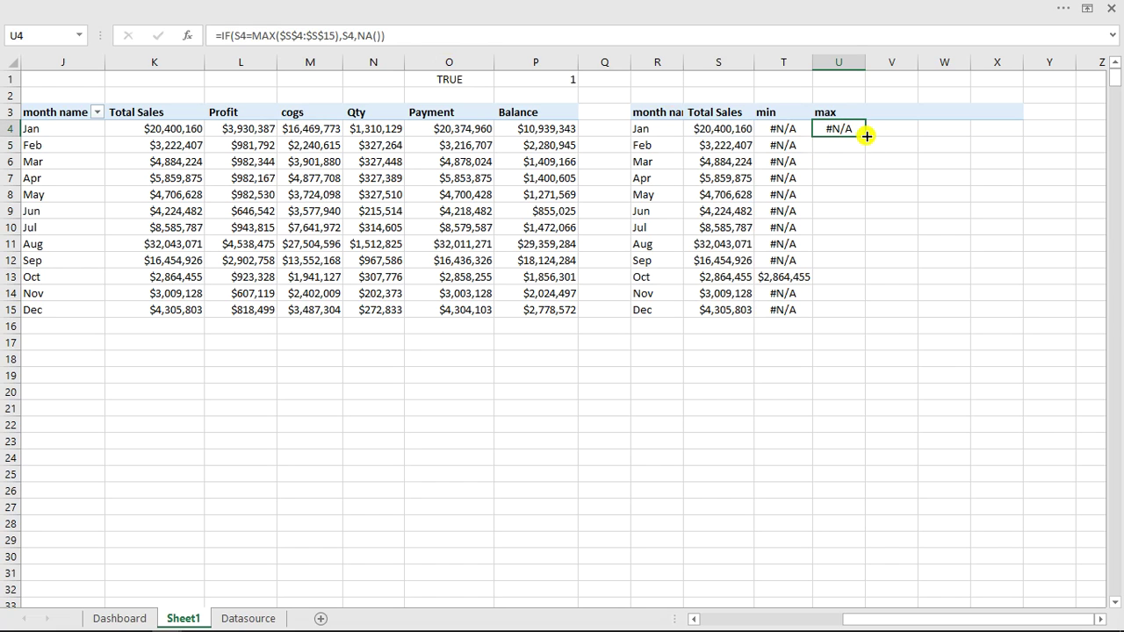
double_click(867, 136)
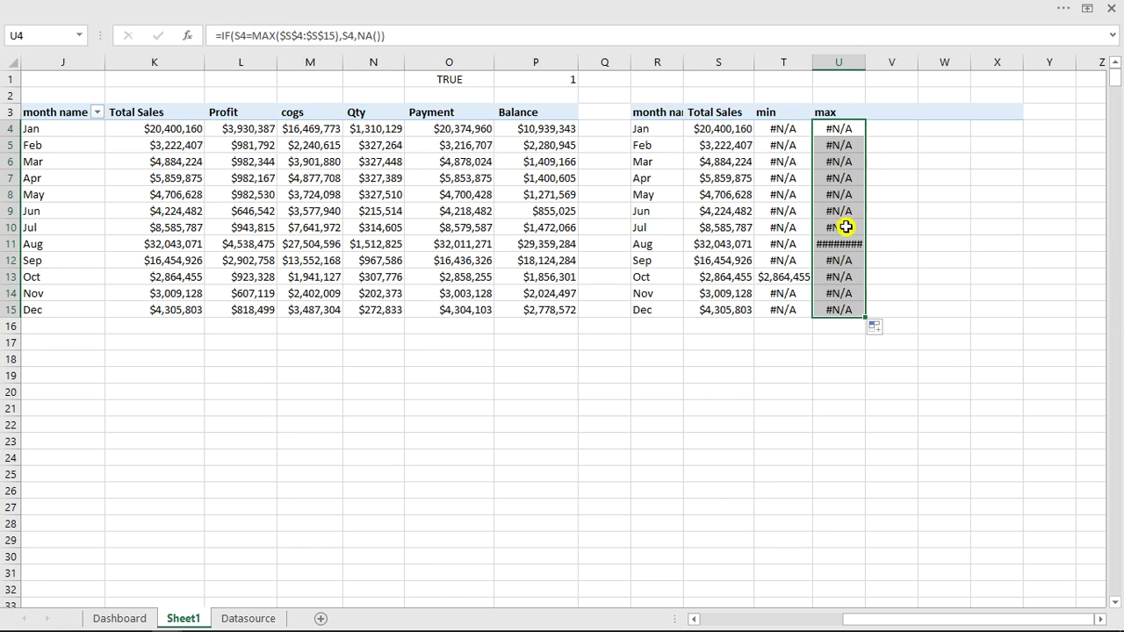
double_click(865, 62)
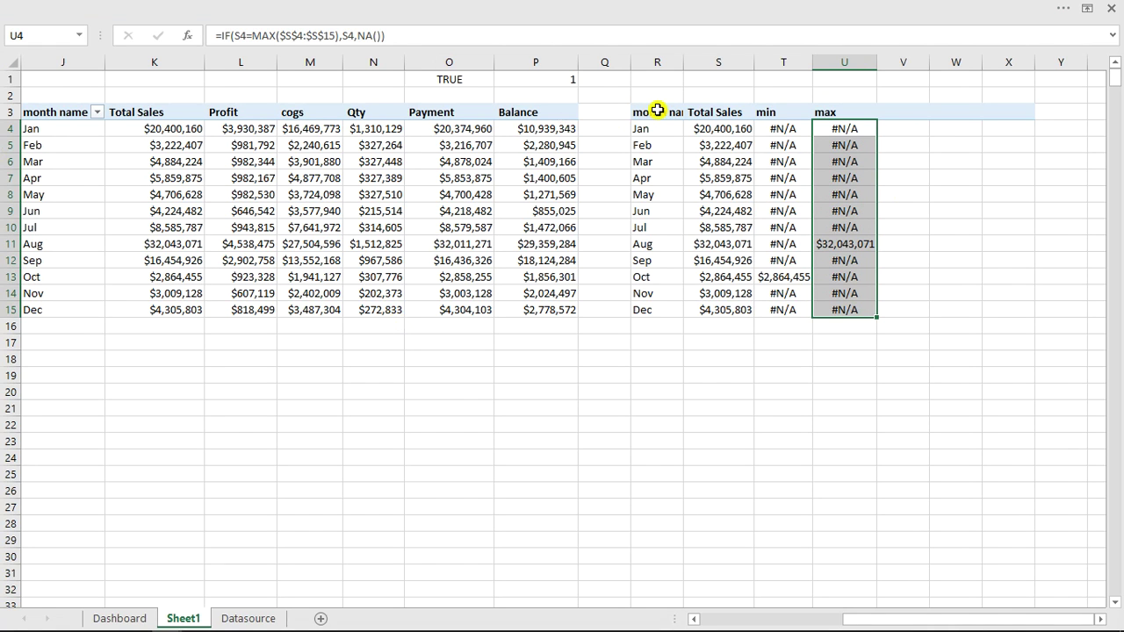
Step: Insert a clustered column chart from the monthly table range R3:U15
drag(653, 111, 835, 308)
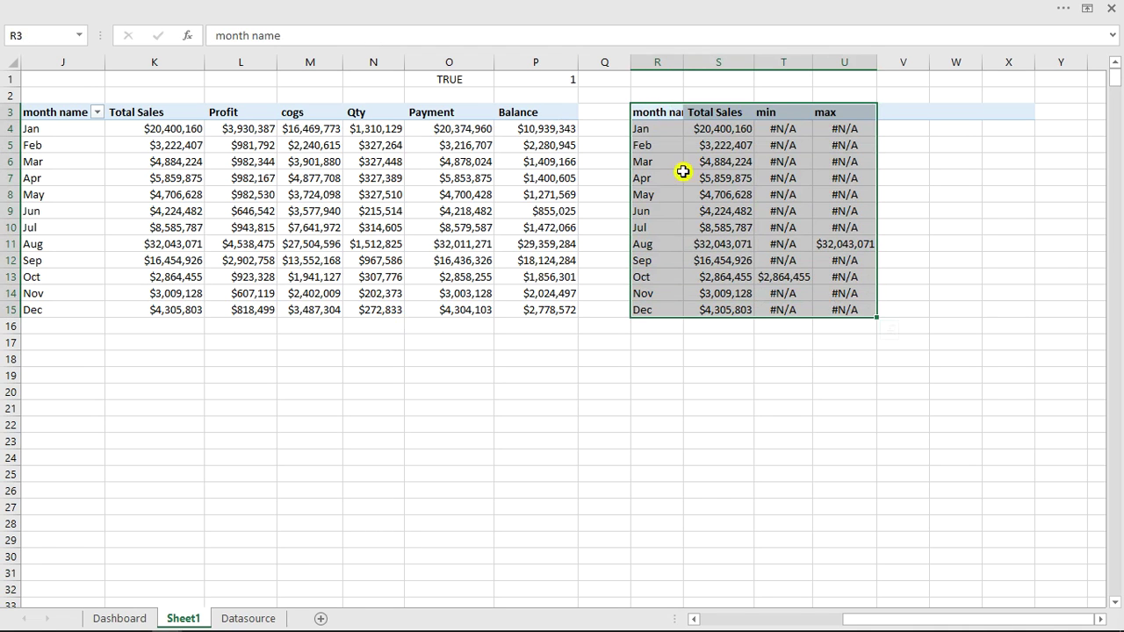
drag(650, 111, 738, 303)
drag(645, 110, 850, 309)
click(506, 7)
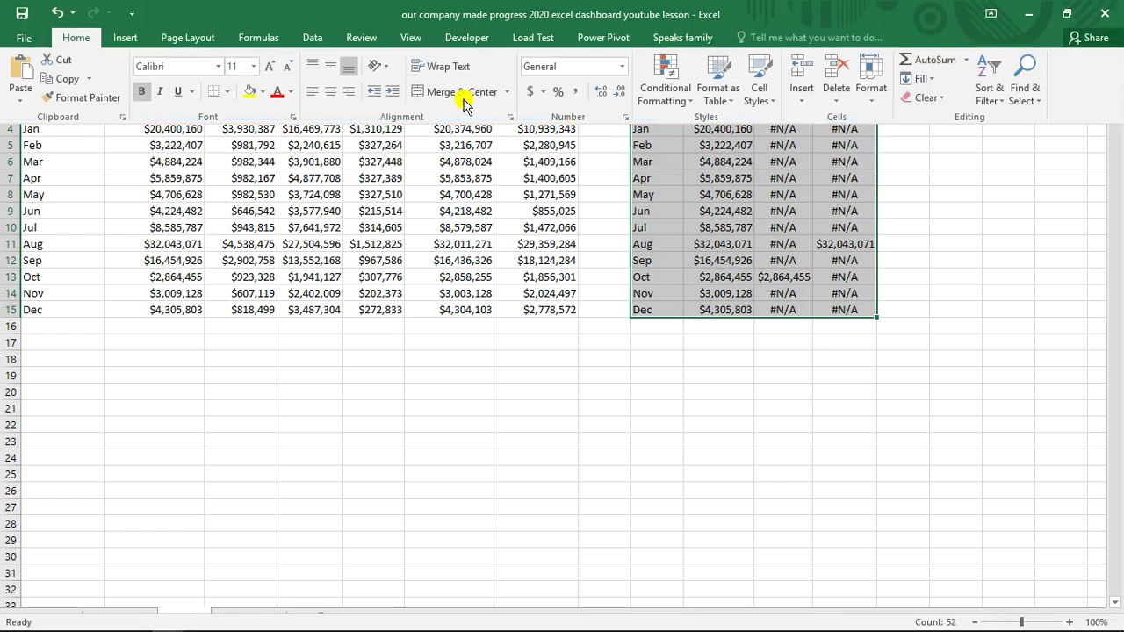
click(131, 37)
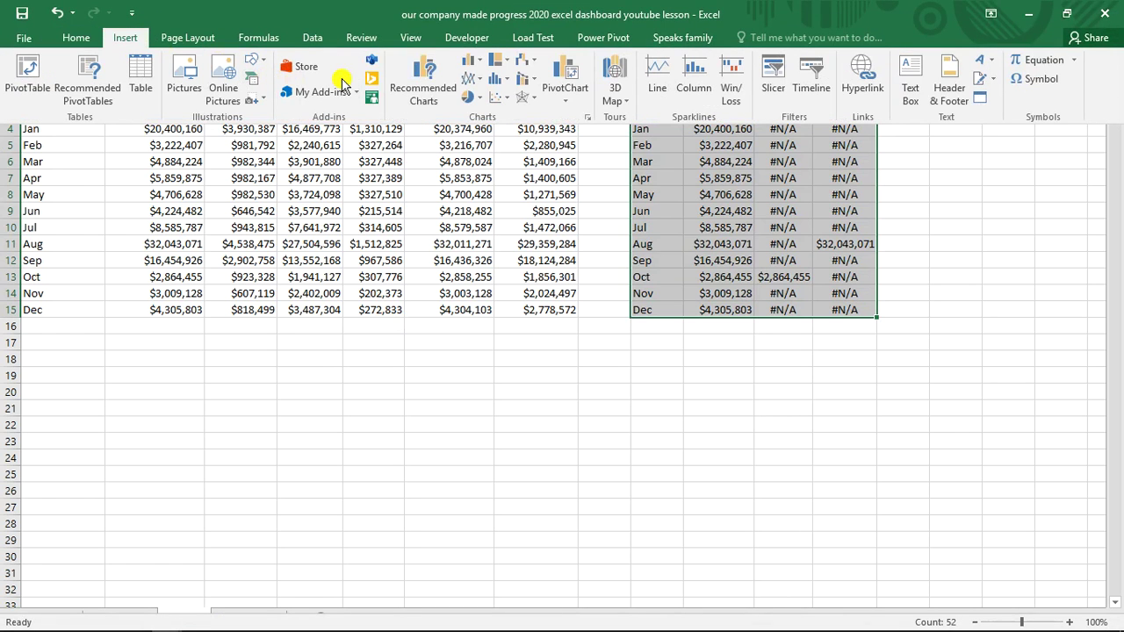
click(471, 60)
click(484, 118)
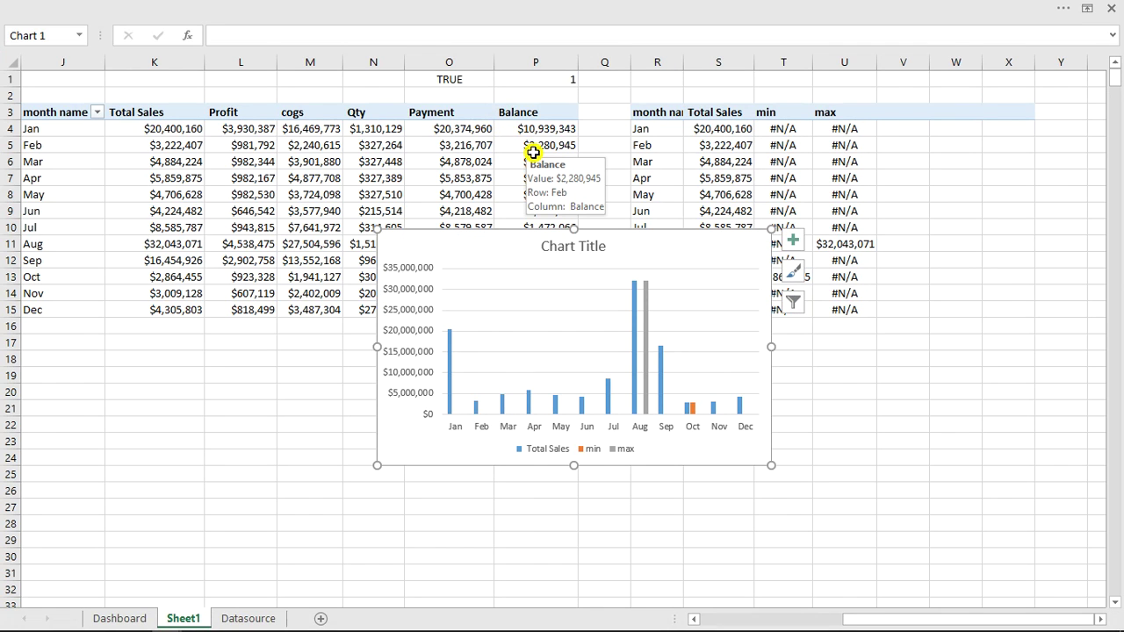
Step: Delete the chart title, the vertical value axis and the legend from the column chart
click(585, 252)
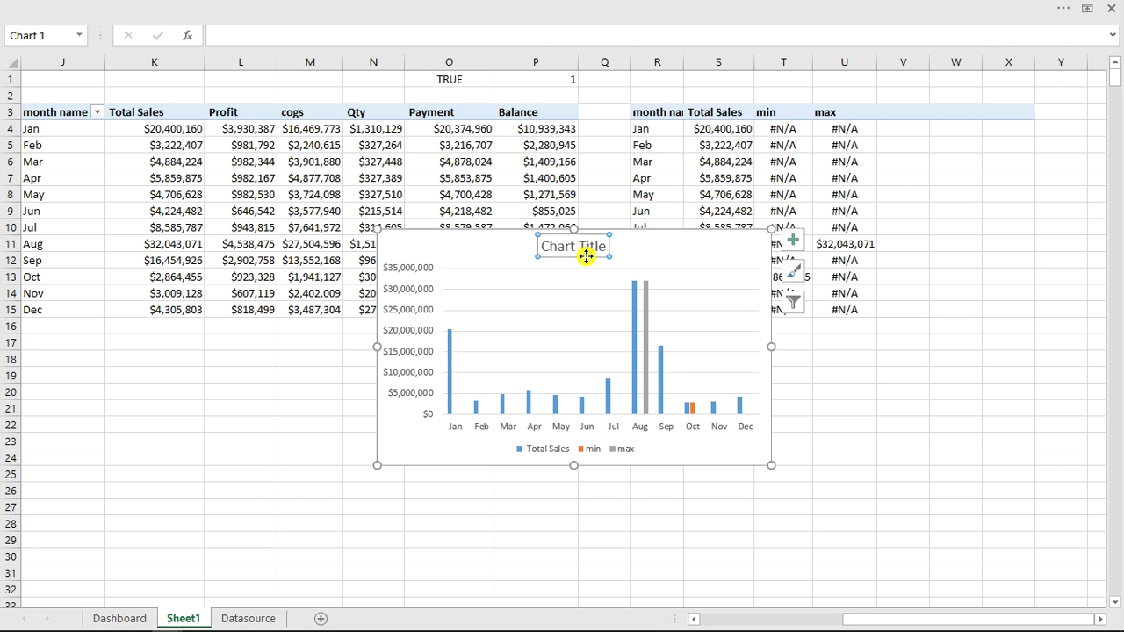
key(Delete)
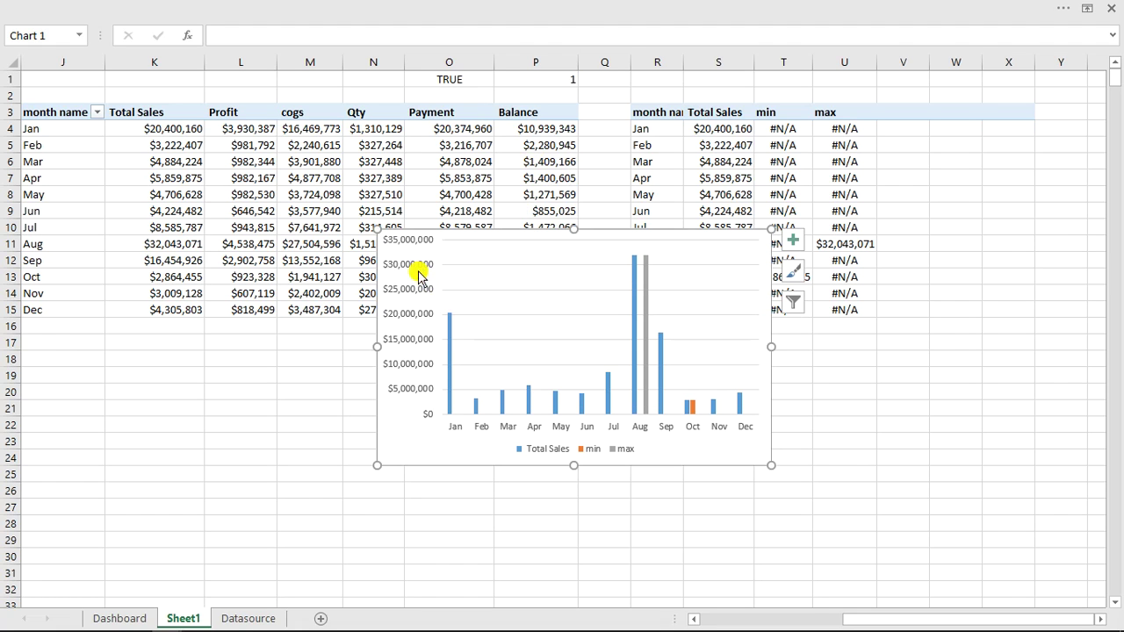
click(413, 318)
key(Delete)
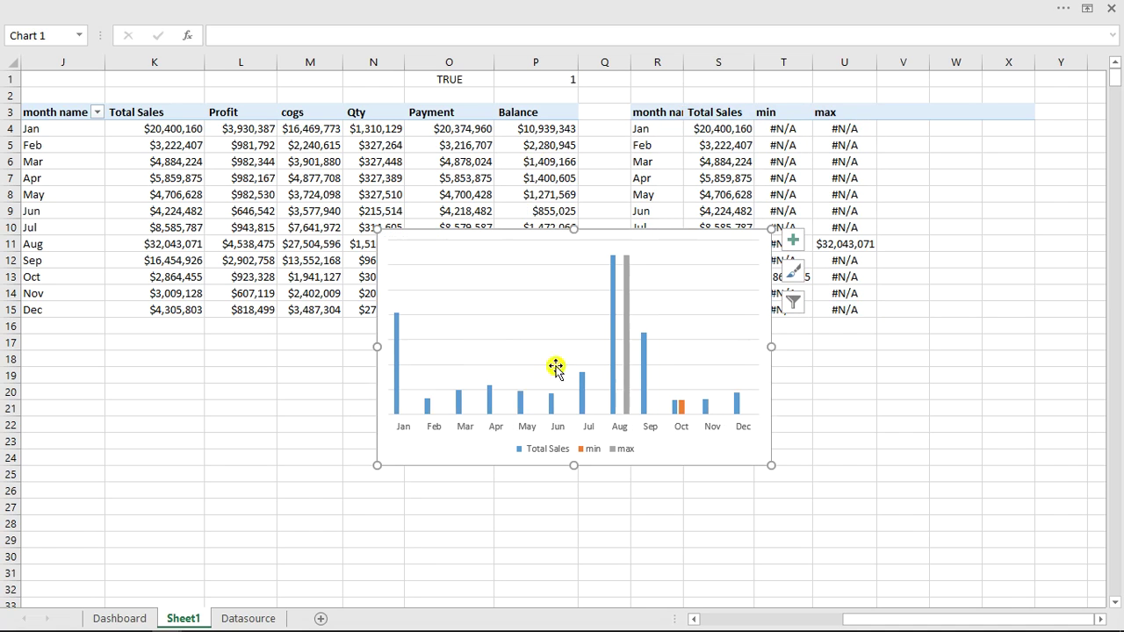
click(561, 455)
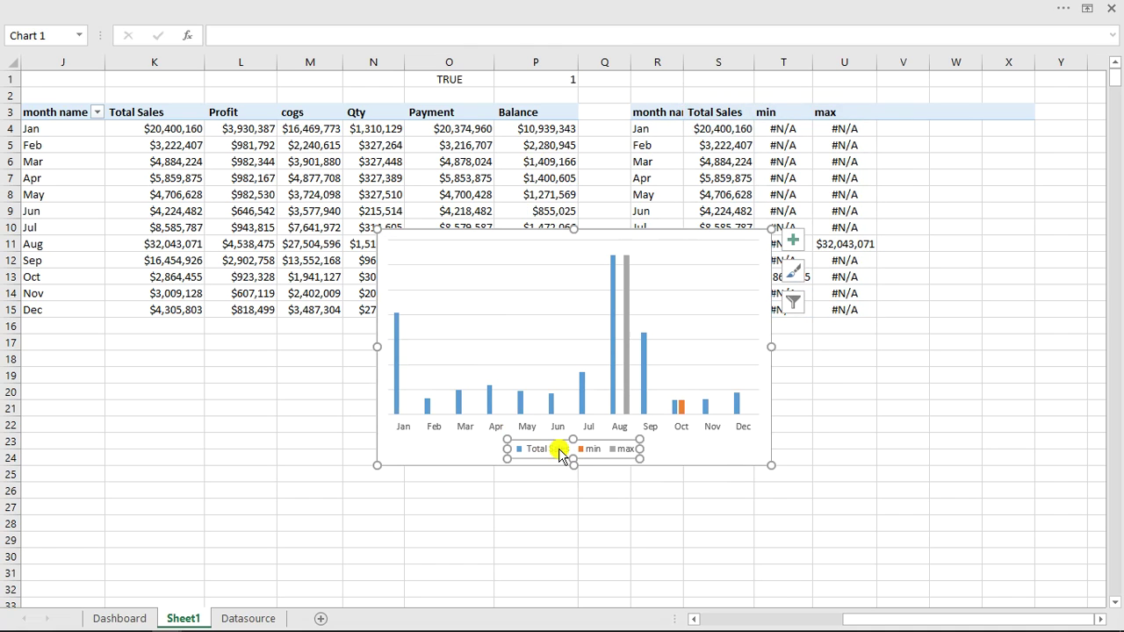
key(Delete)
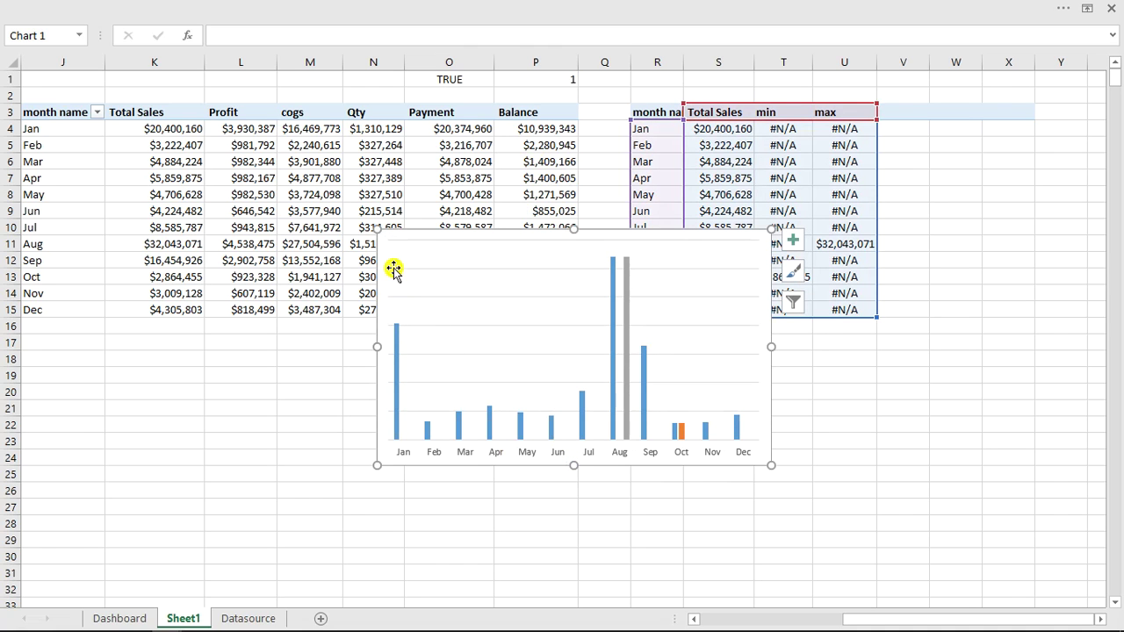
Step: Widen the chart toward column M and delete its horizontal gridlines
drag(378, 230, 279, 260)
click(437, 324)
key(Delete)
Step: Set the chart's series overlap to 100% and the gap width to 84% through the max series
click(594, 327)
double_click(594, 327)
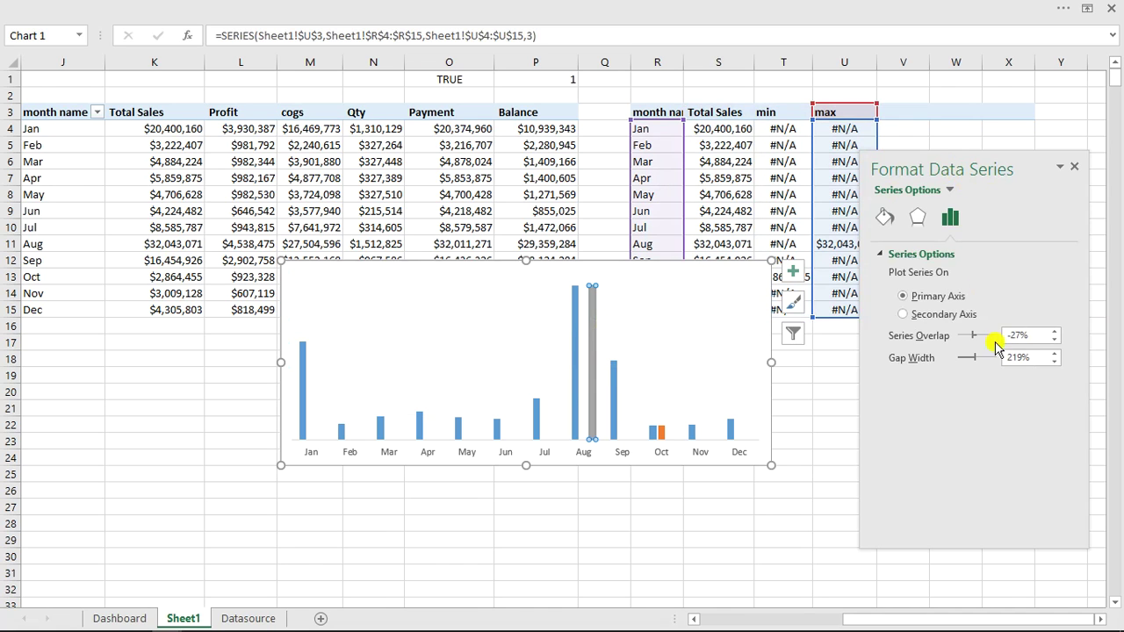
drag(974, 335, 1021, 338)
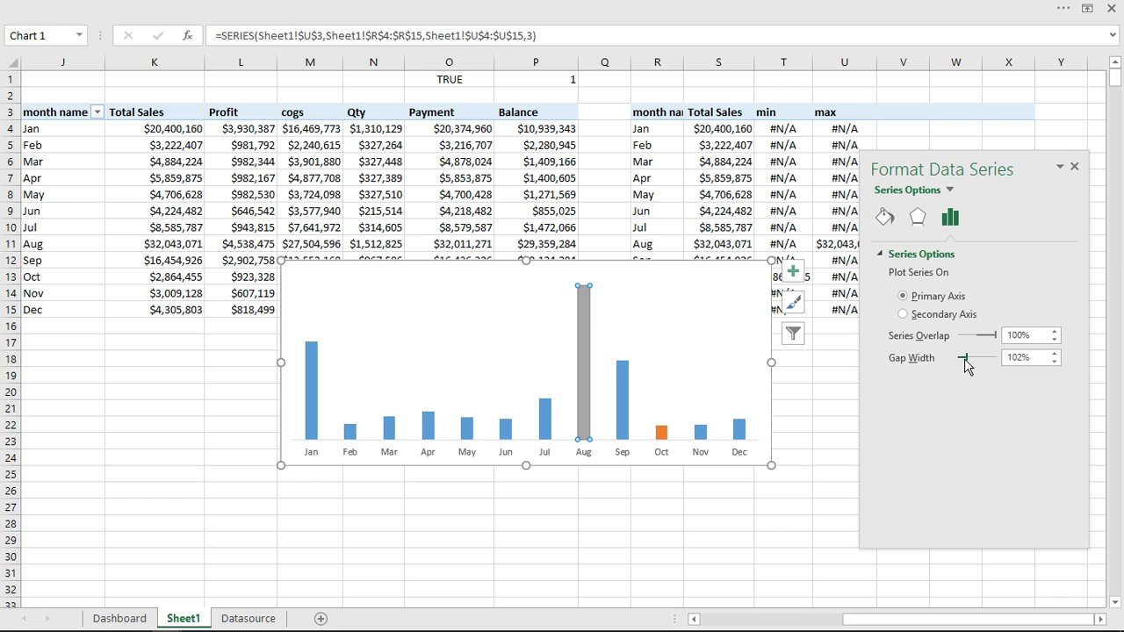
drag(965, 364, 907, 371)
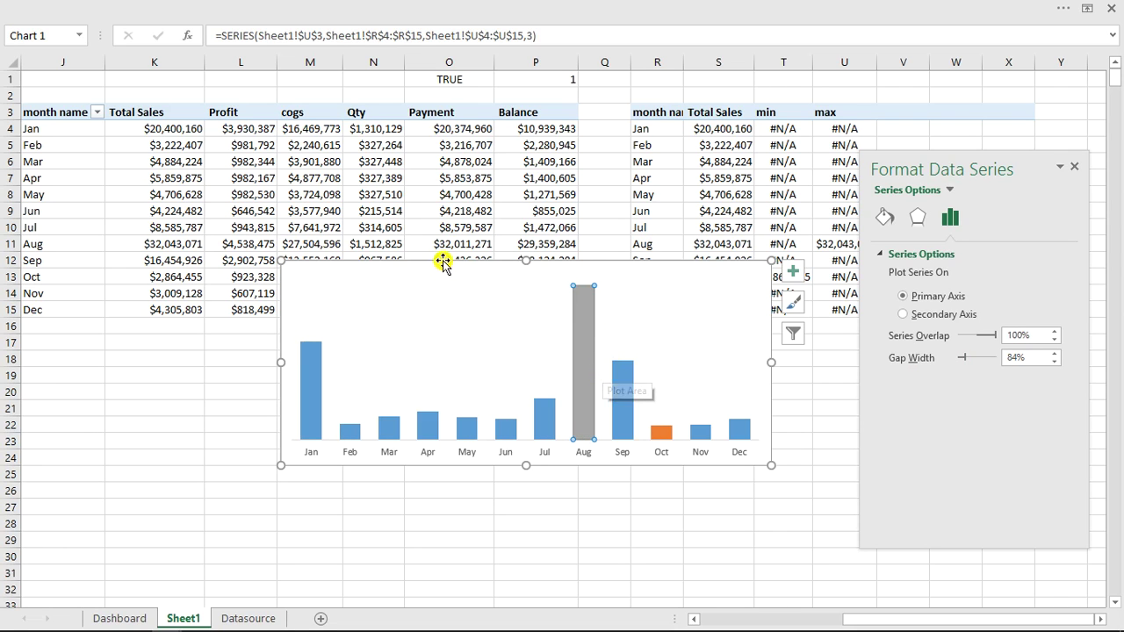
Step: Reduce the chart's height slightly and move the chart down so it starts around row 15
drag(527, 261, 530, 276)
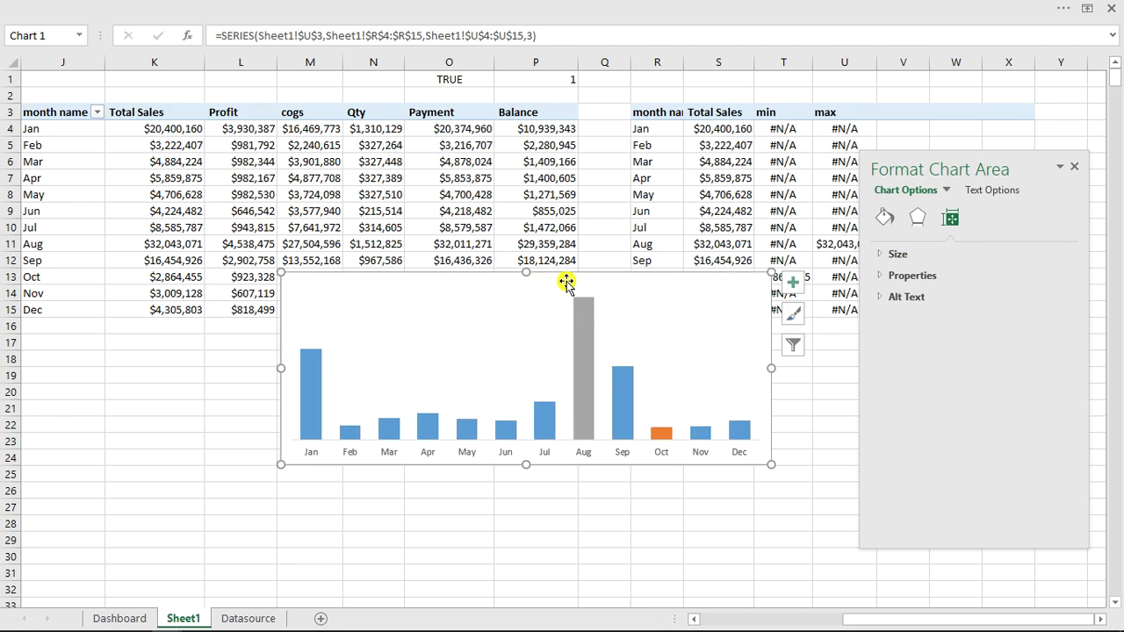
click(558, 278)
drag(556, 275, 506, 315)
Step: Format the chart area with no fill and no border line
click(883, 219)
click(888, 255)
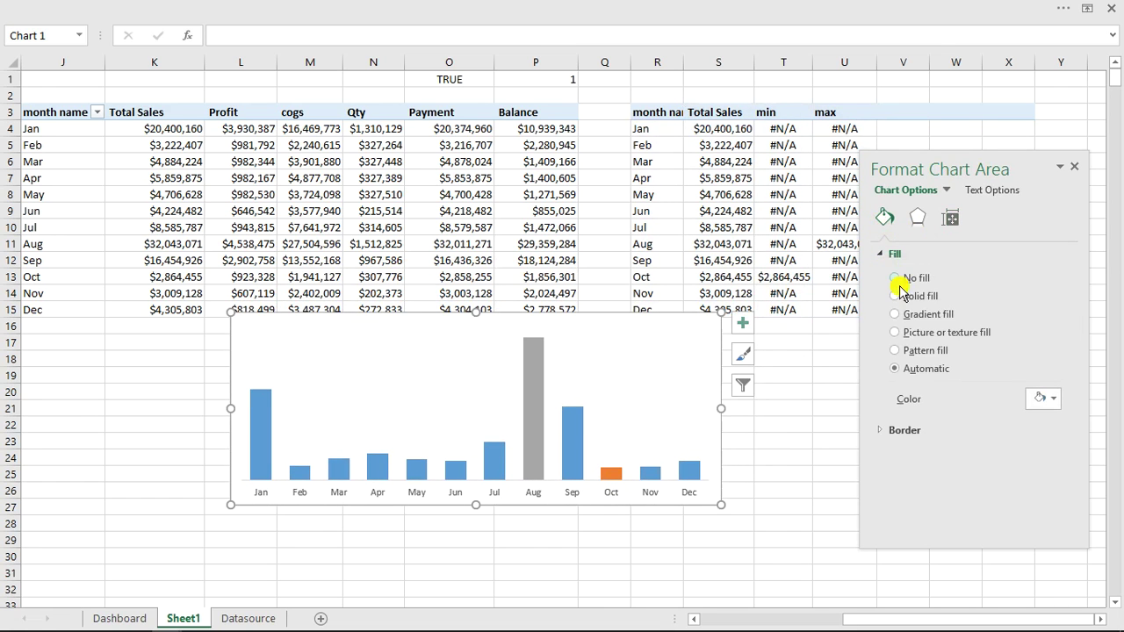
click(882, 253)
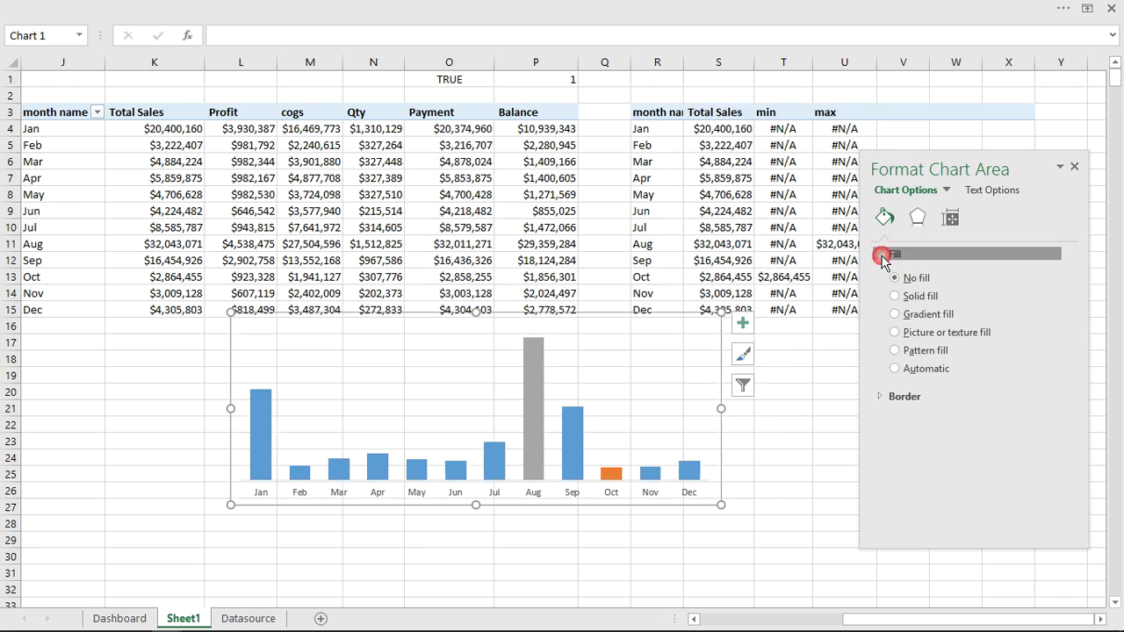
click(882, 277)
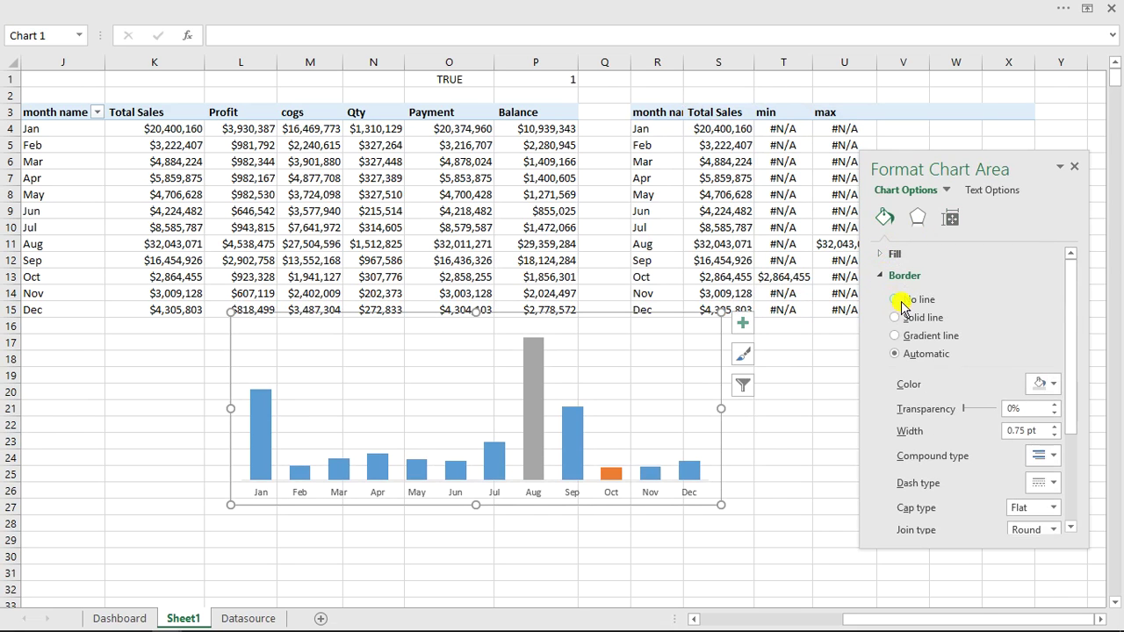
click(897, 300)
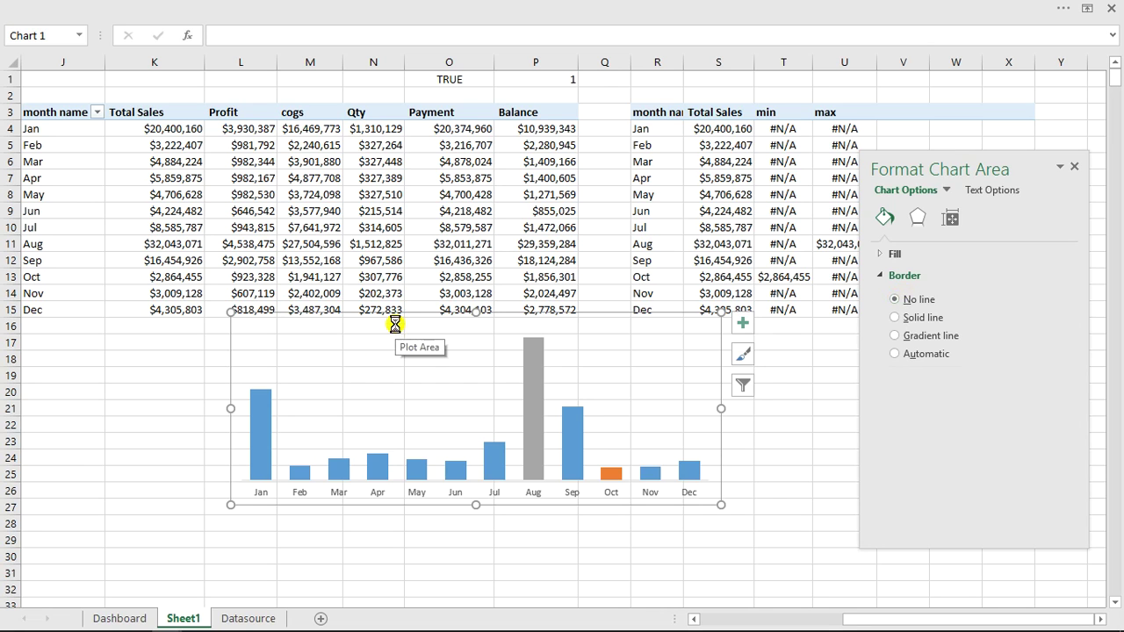
Step: Cut the monthly column chart from Sheet1 and paste it into the Dashboard sheet
key(ctrl+x)
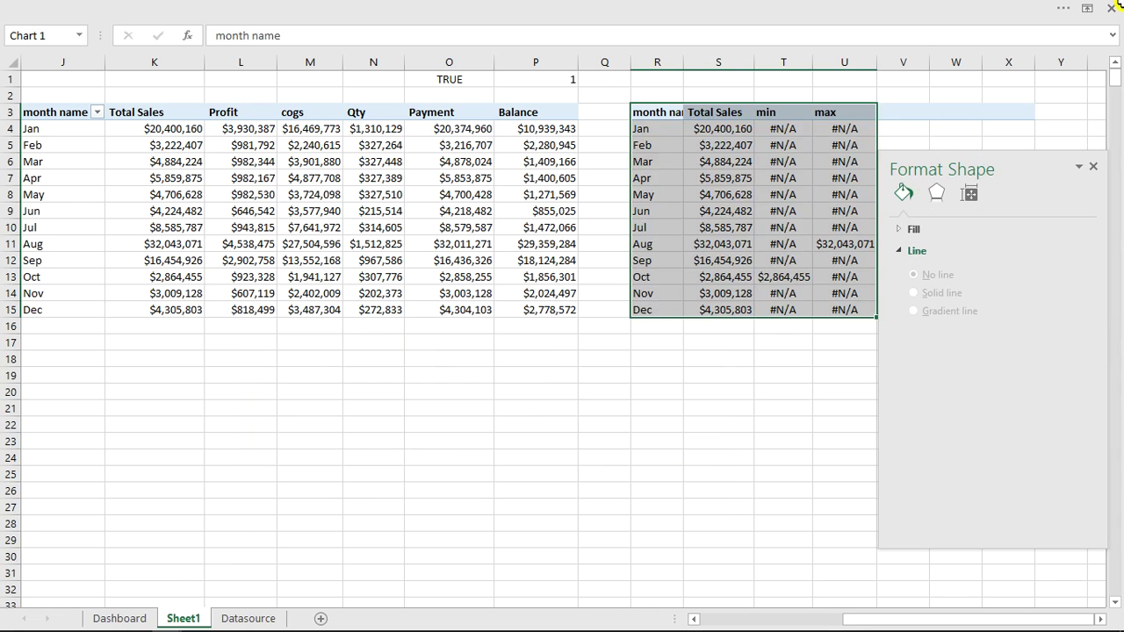
click(120, 619)
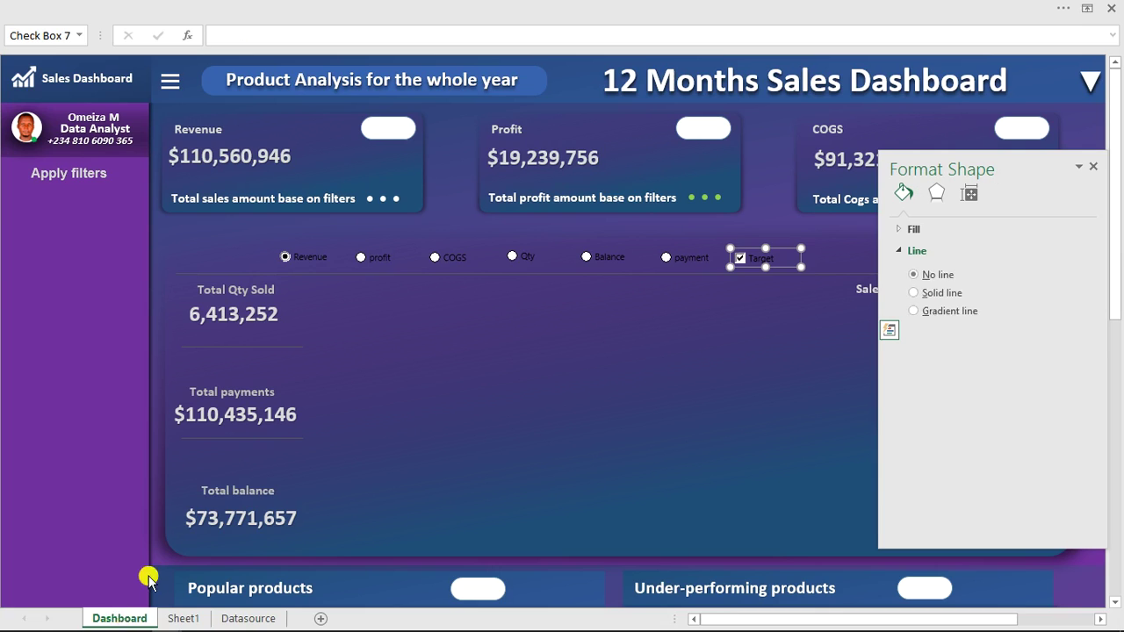
click(385, 370)
click(385, 370)
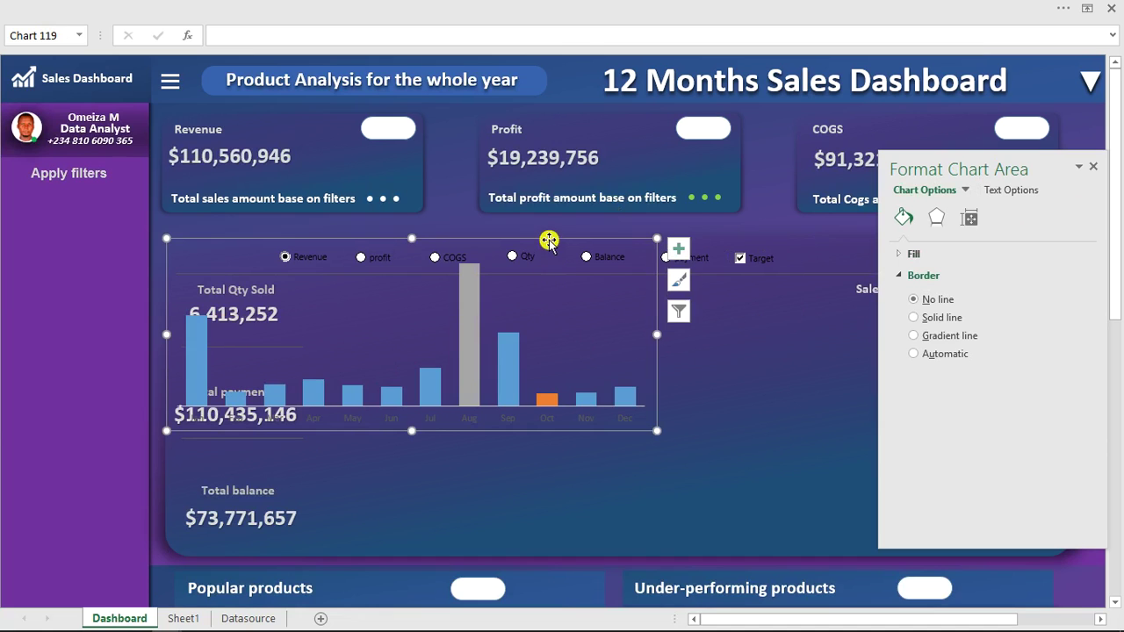
Step: Position the chart beside the totals, below the metric option buttons, and extend its upper edge to make it taller
drag(549, 240, 710, 345)
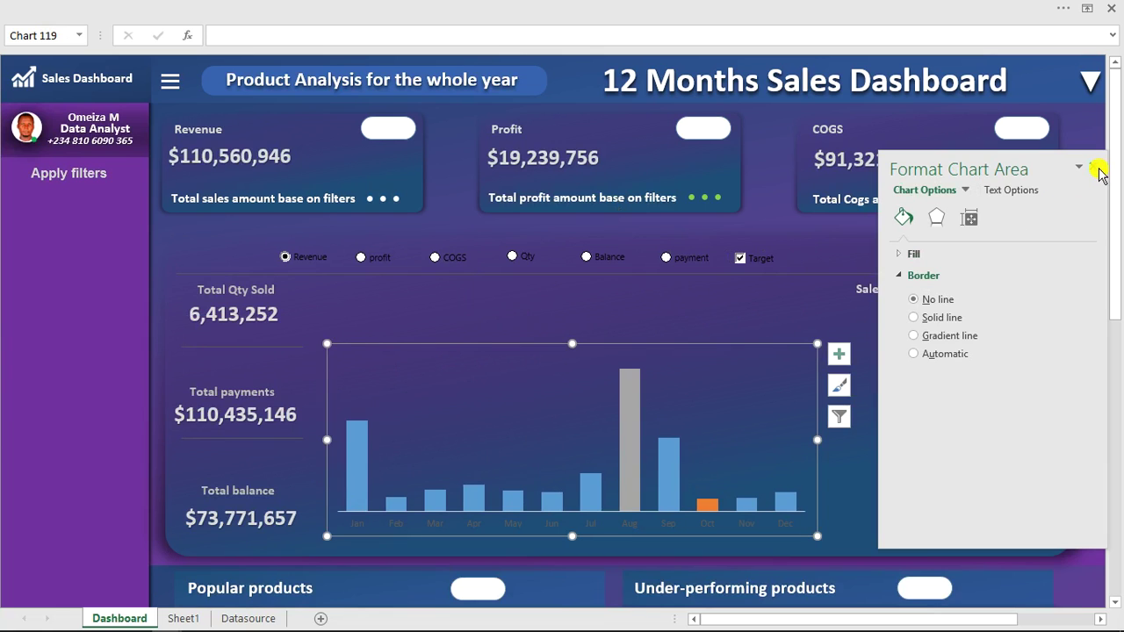
click(1097, 168)
drag(571, 343, 572, 308)
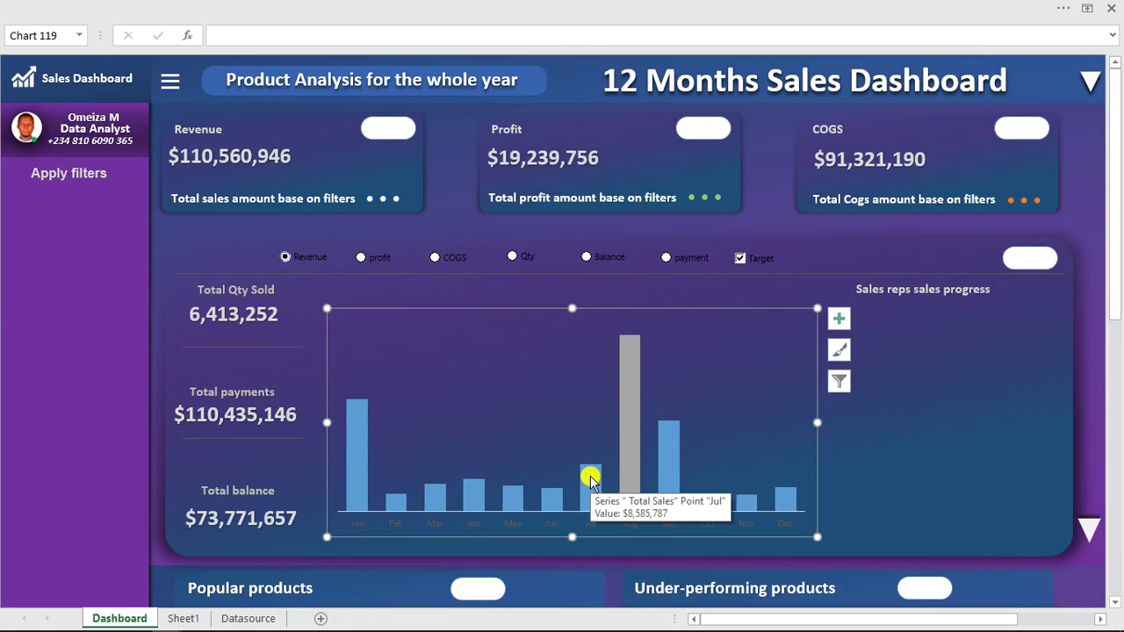
Step: Fill the max series column with solid light green
click(628, 439)
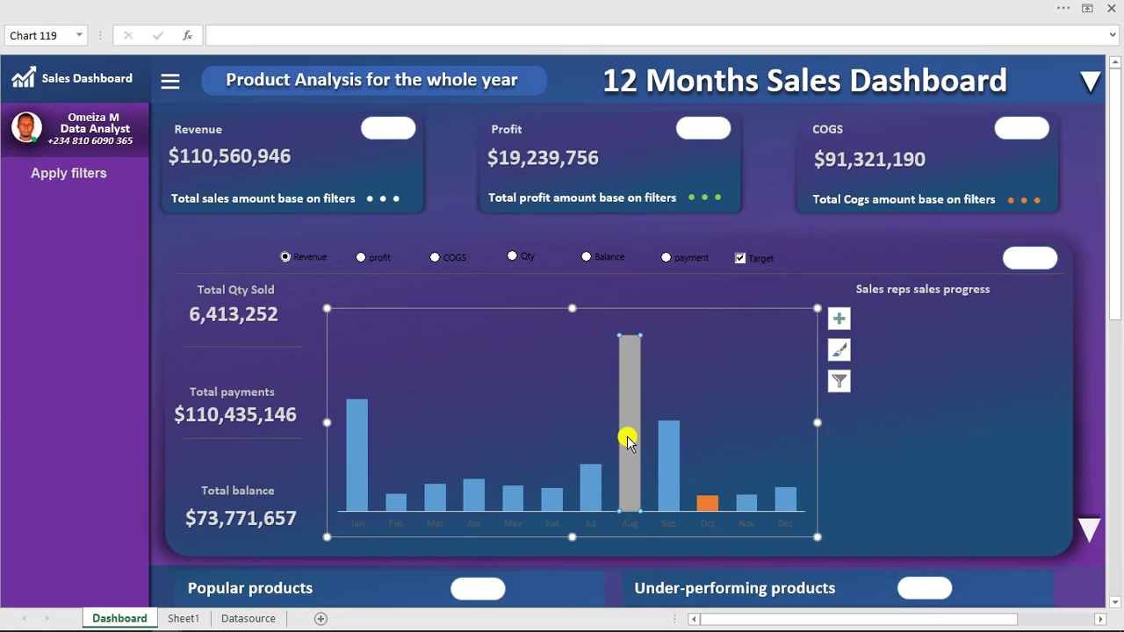
double_click(627, 436)
click(902, 226)
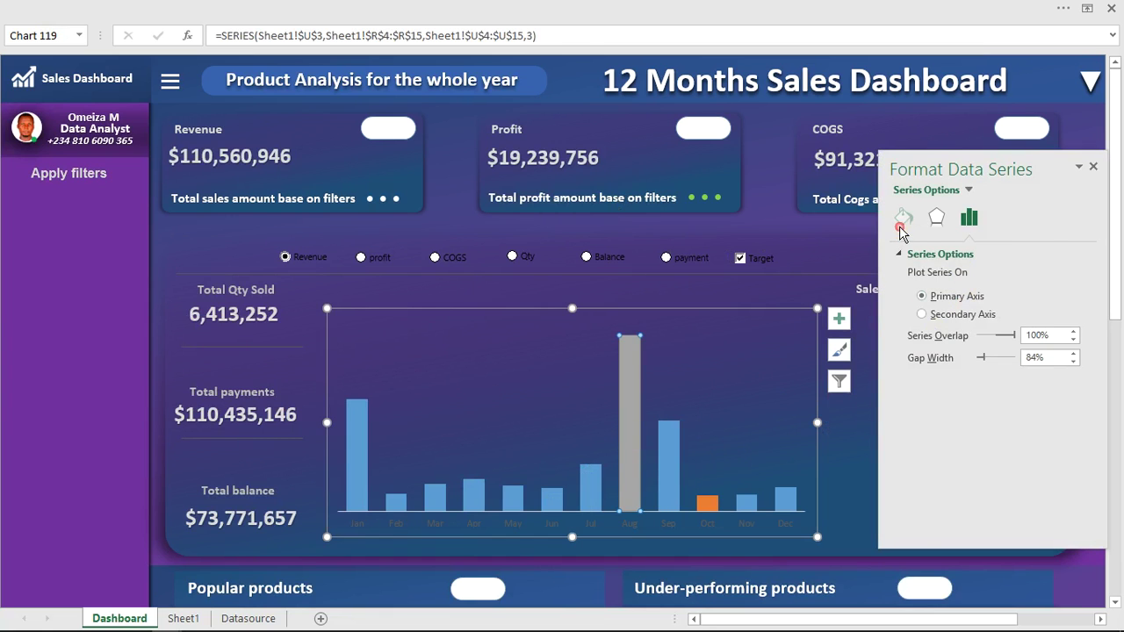
click(926, 274)
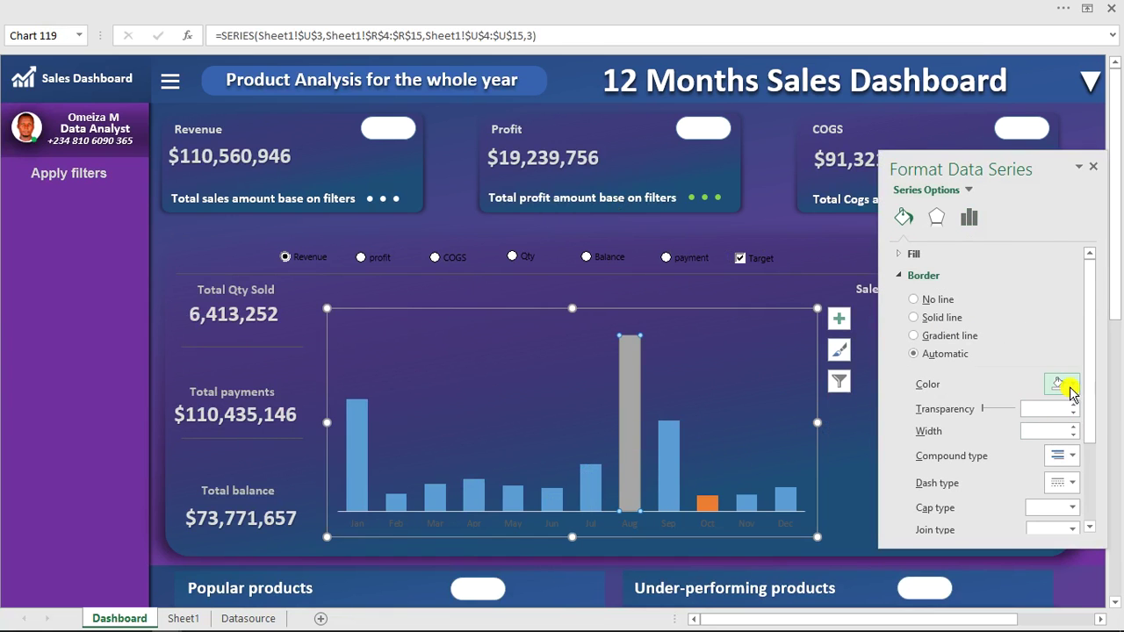
click(902, 276)
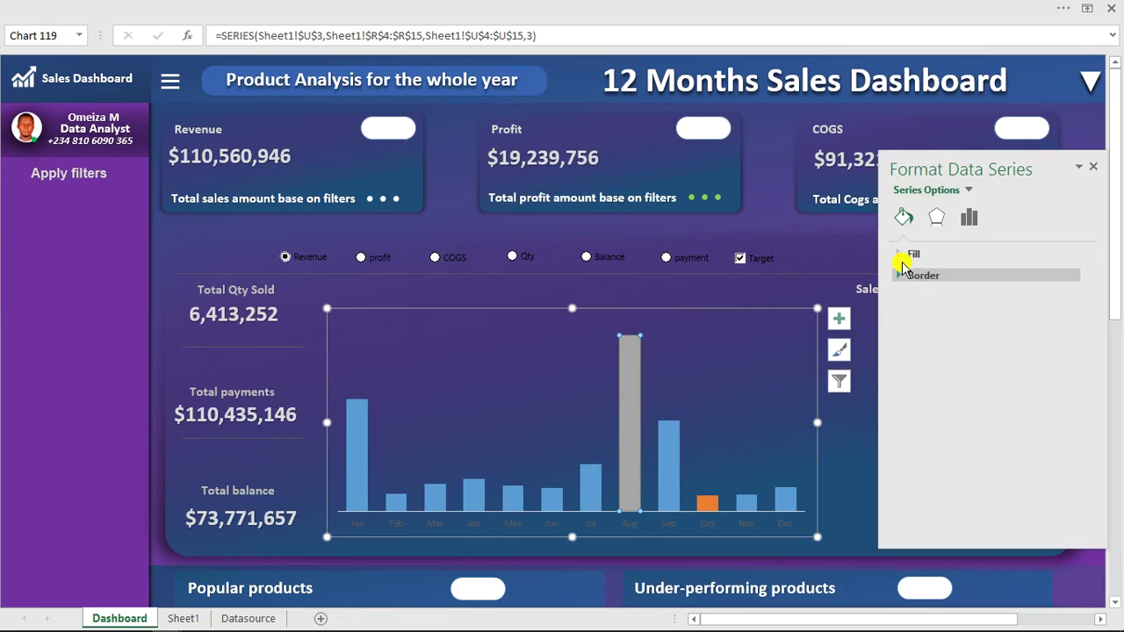
click(902, 254)
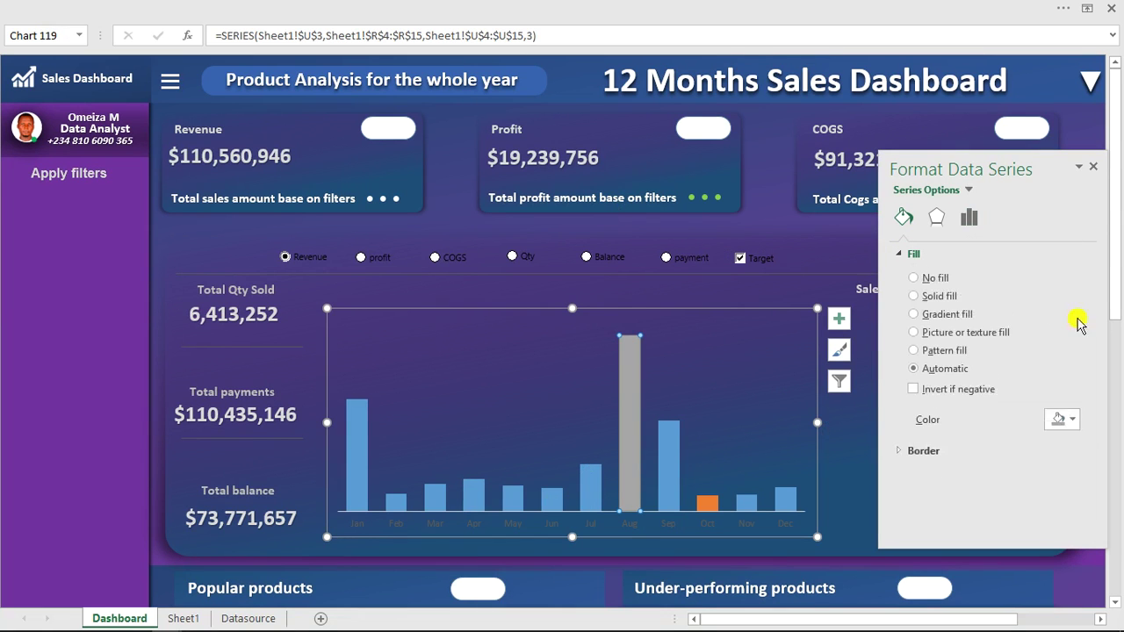
click(1073, 419)
click(1043, 548)
Step: Fill the min series column with solid dark red
click(708, 502)
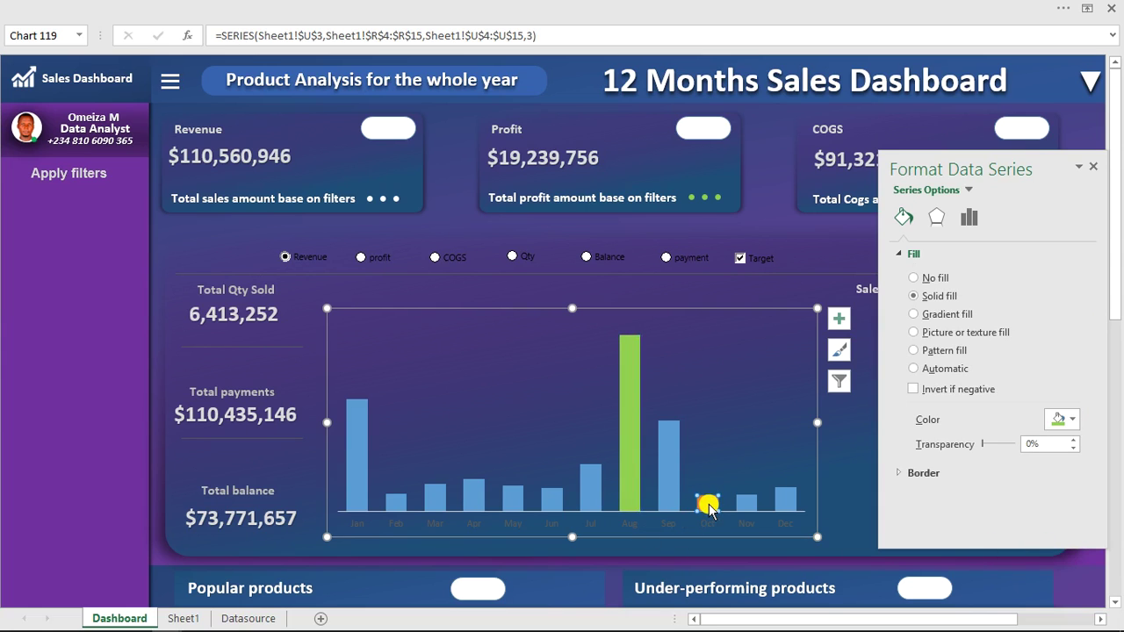
click(1075, 425)
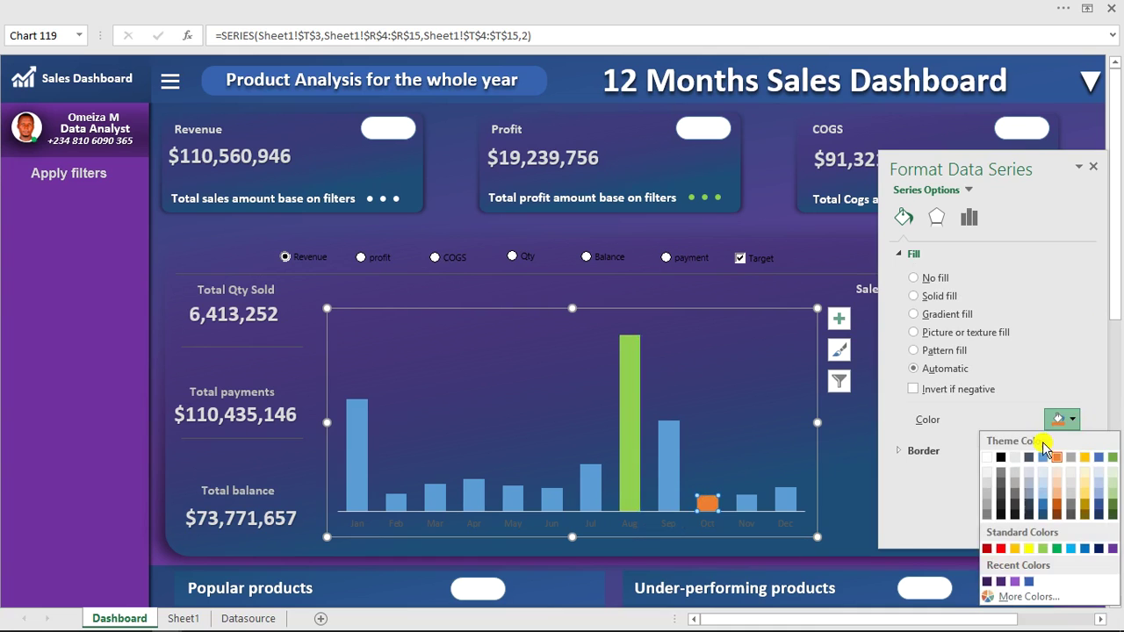
click(990, 549)
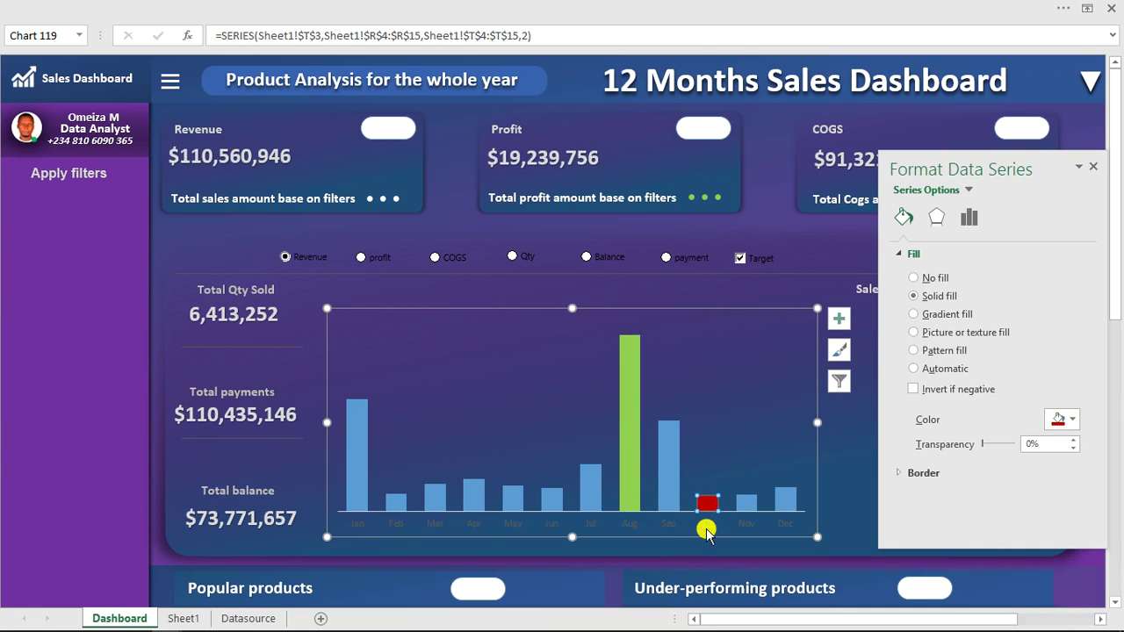
Step: Make the month labels on the chart's horizontal axis bold and white
click(586, 525)
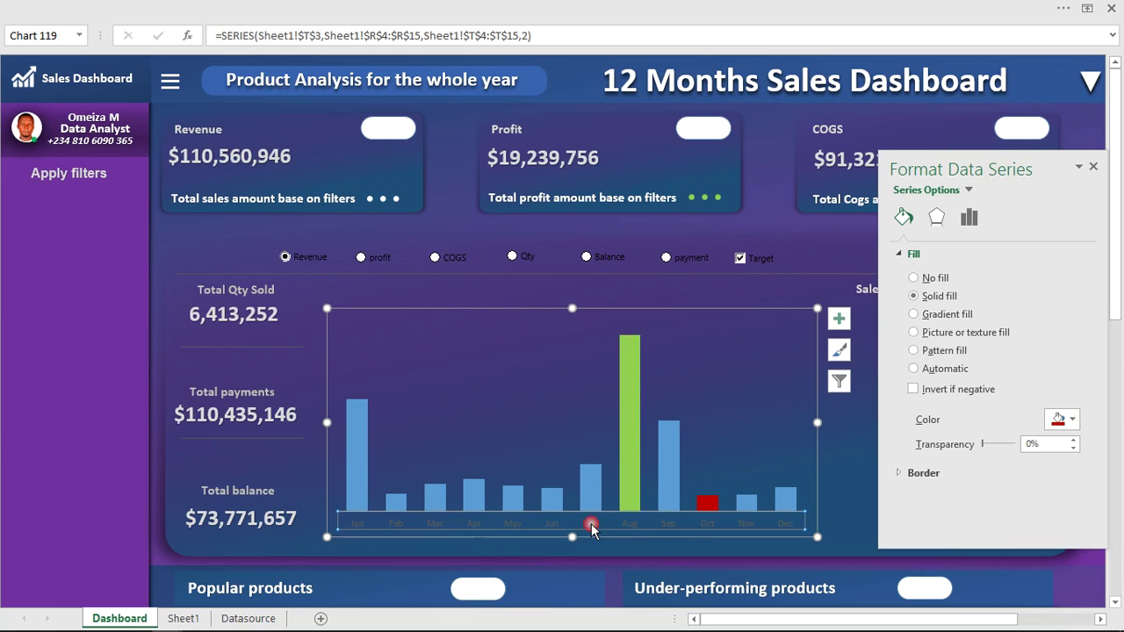
click(70, 7)
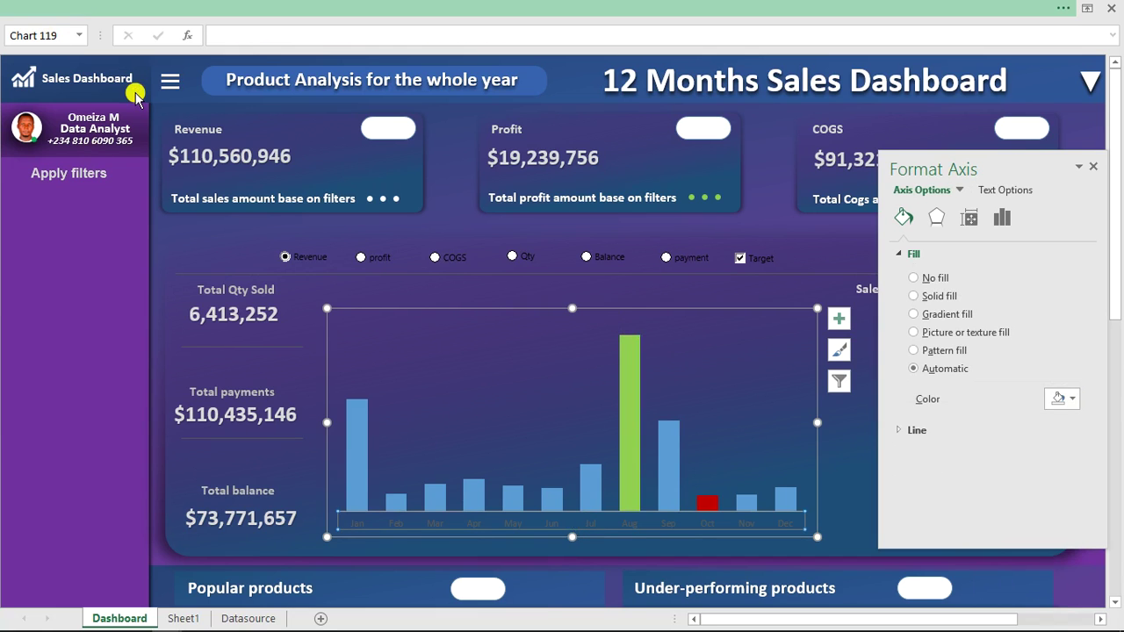
click(76, 37)
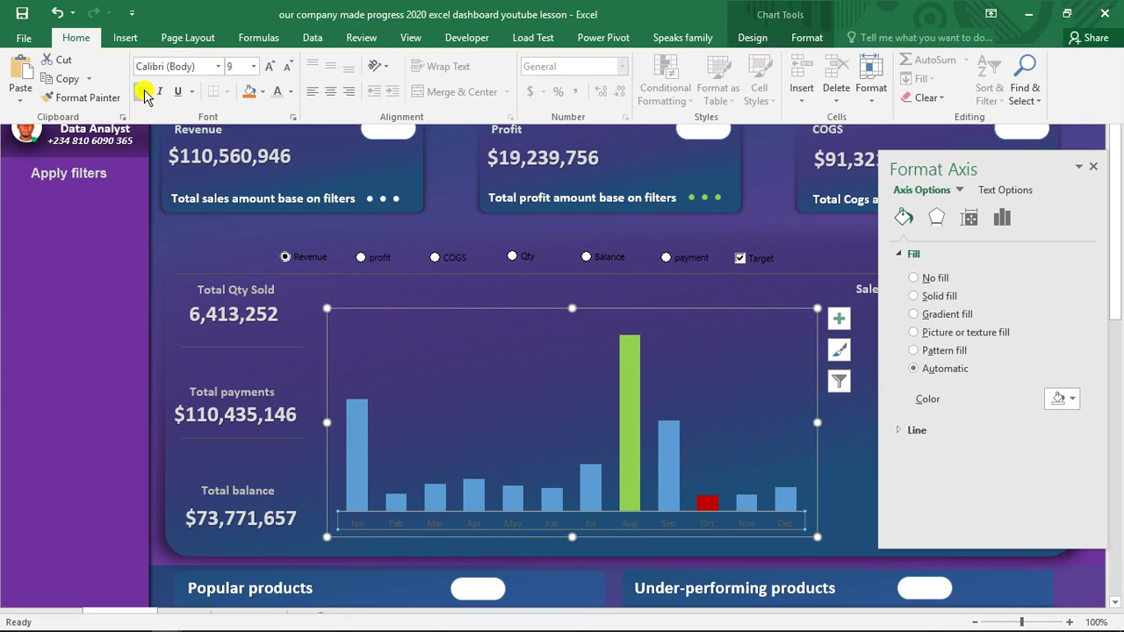
click(277, 95)
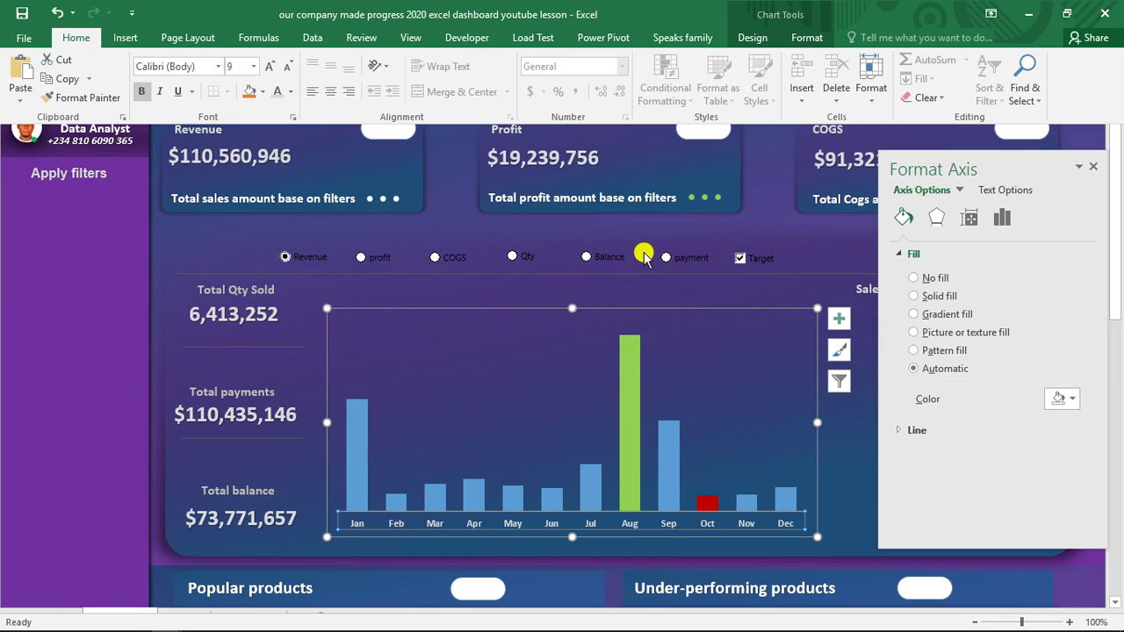
Step: Switch the dashboard metric to Balance, Qty and finally COGS to test the chart
click(589, 258)
click(589, 258)
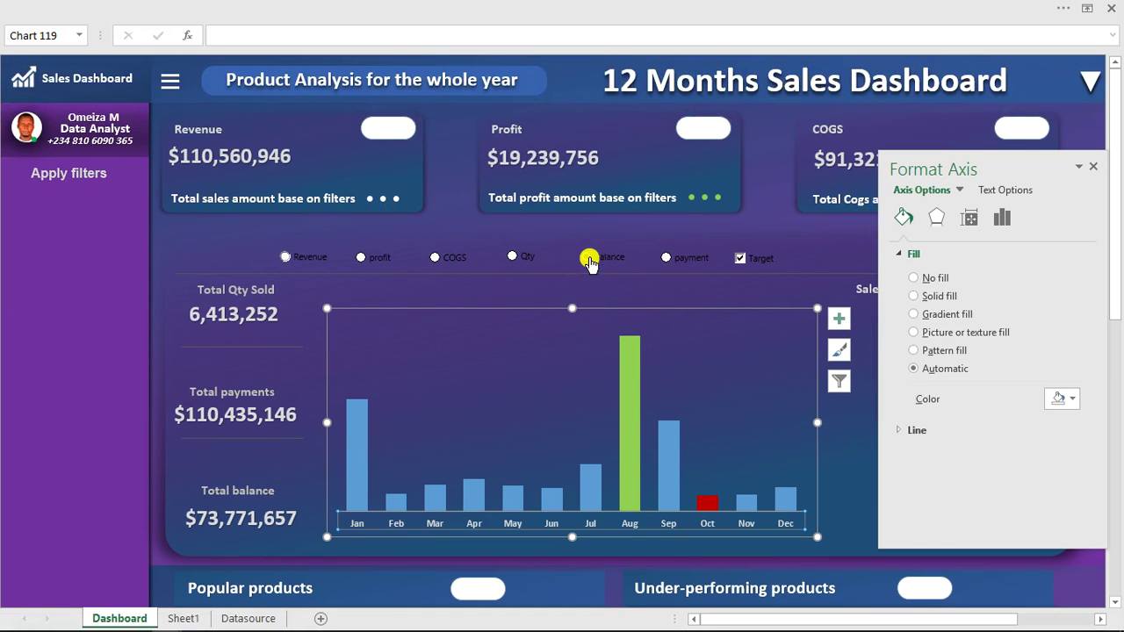
click(515, 259)
click(436, 262)
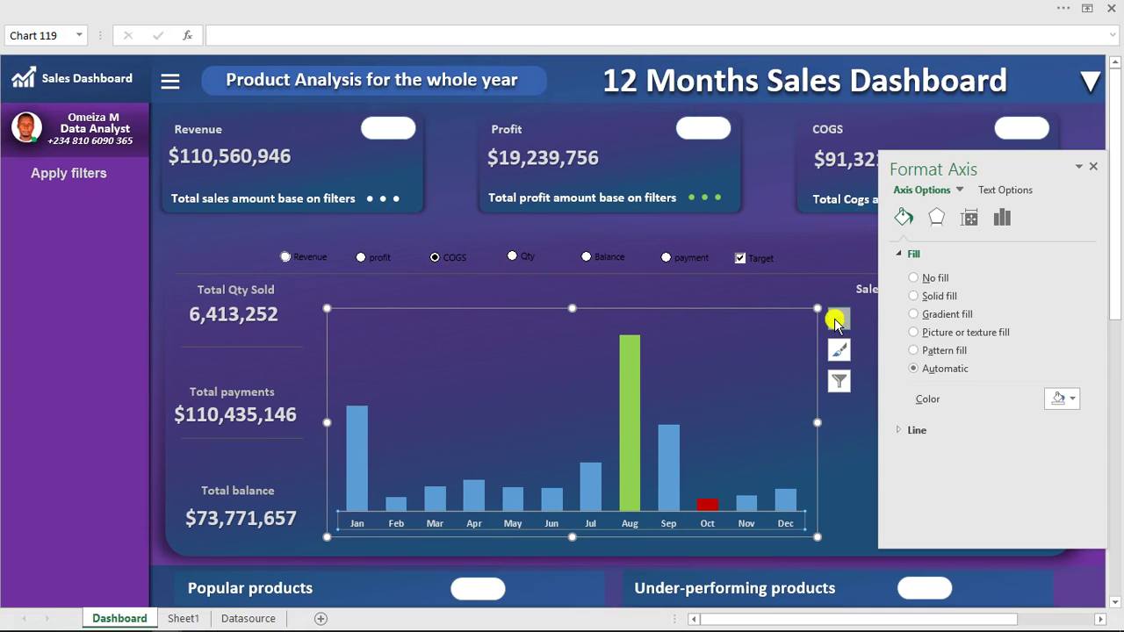
Step: Try showing data labels on all of the chart's series, and turn them off again
click(839, 319)
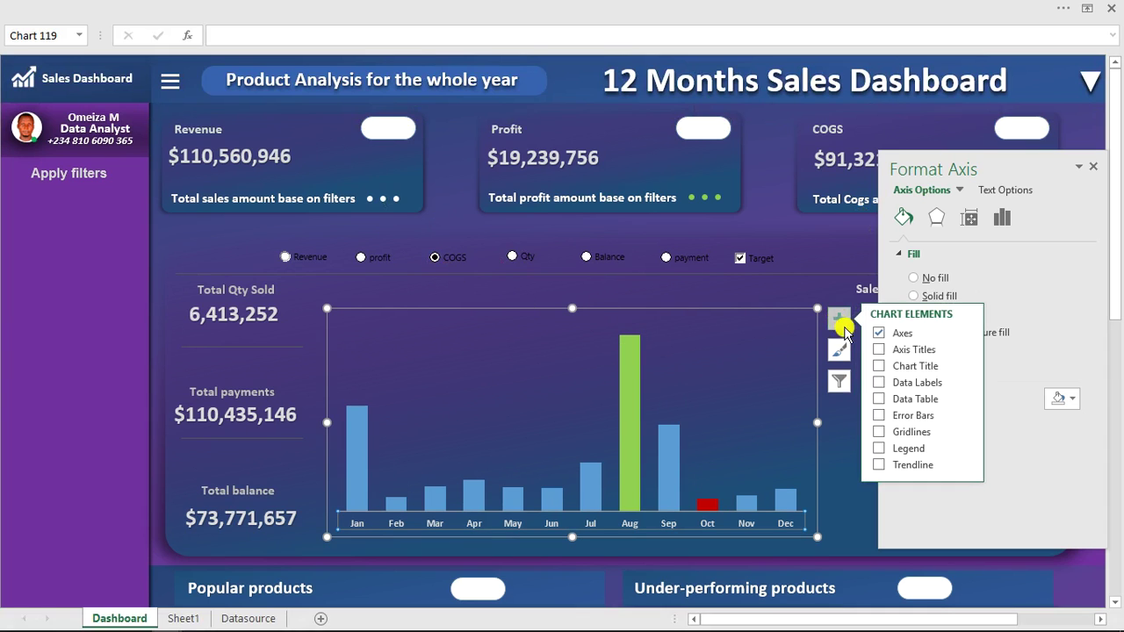
click(879, 385)
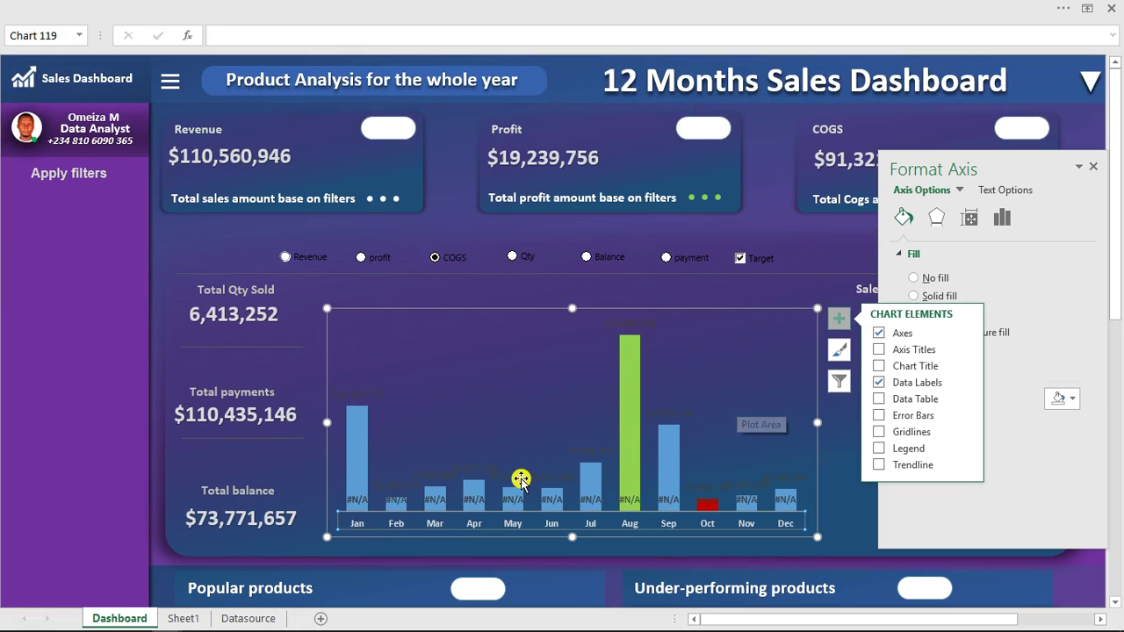
click(880, 384)
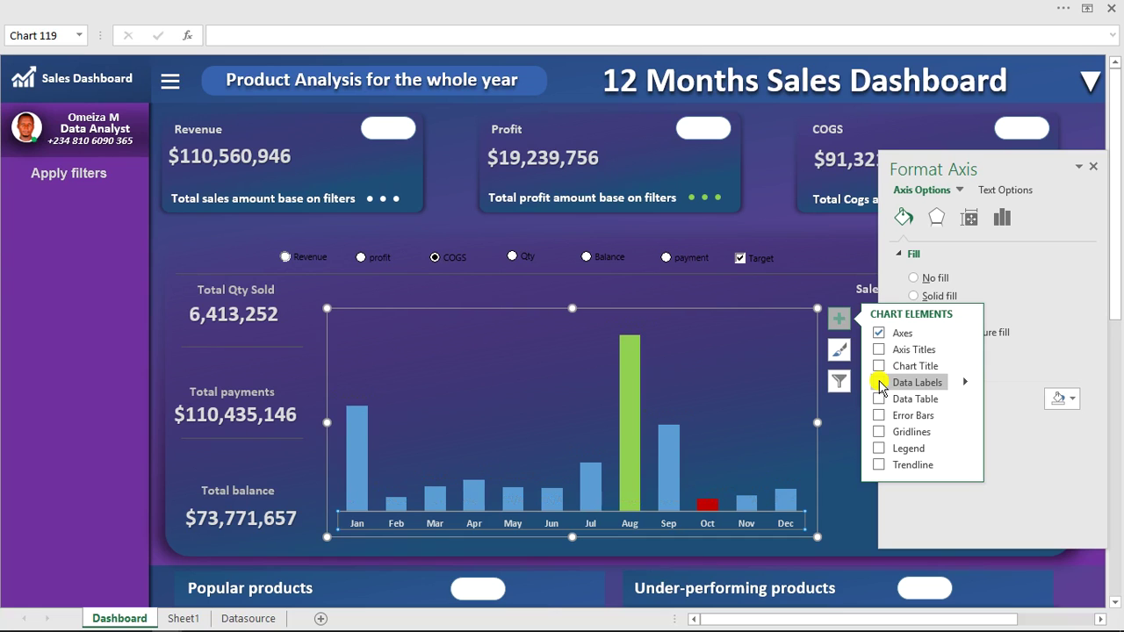
Step: Add data labels to the blue monthly series only and set their font color to white
click(593, 483)
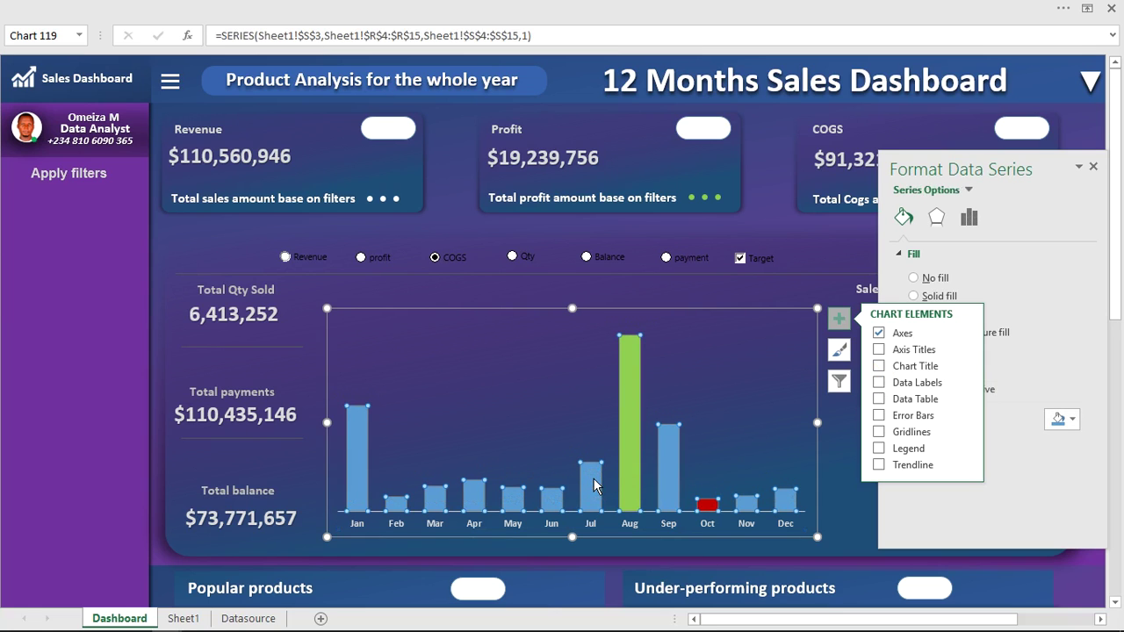
right_click(594, 482)
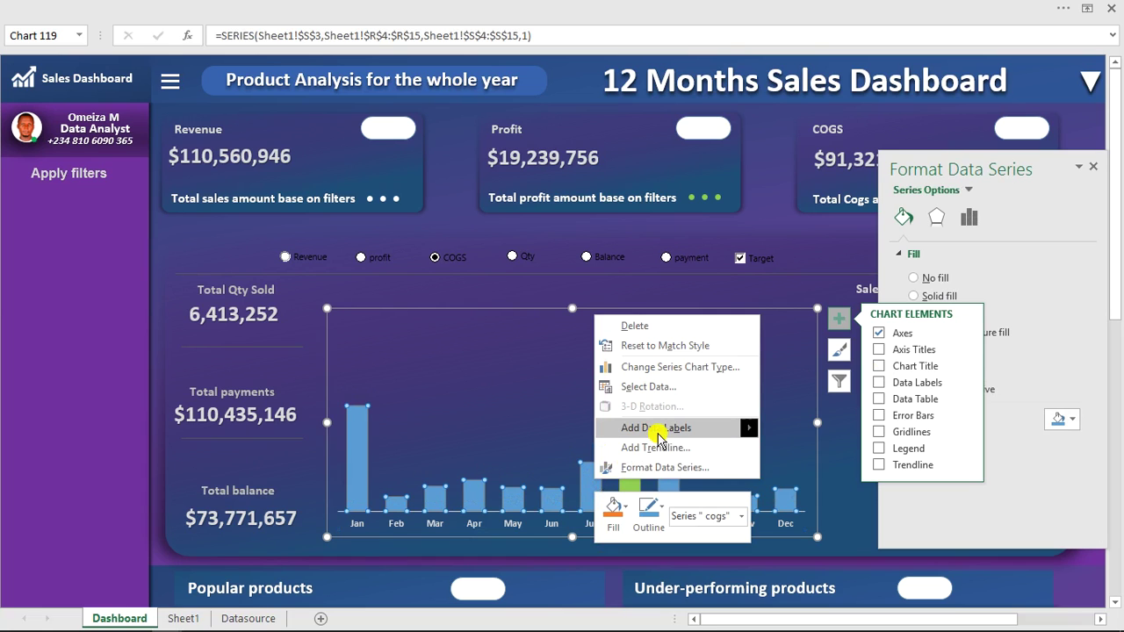
mouse_move(665, 435)
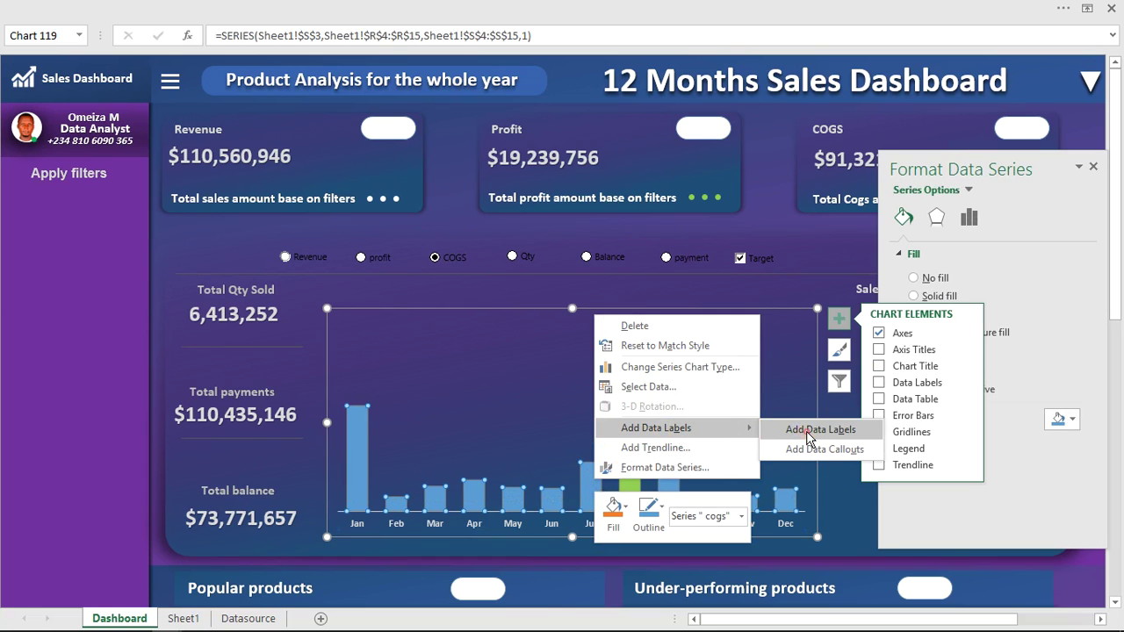
click(806, 430)
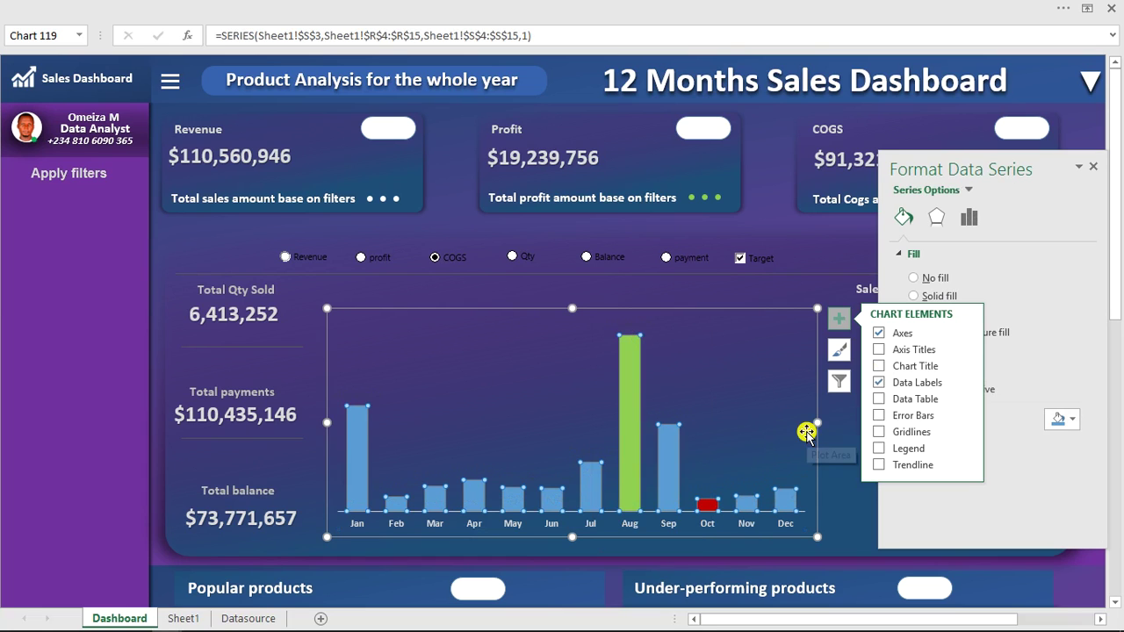
drag(806, 431, 801, 478)
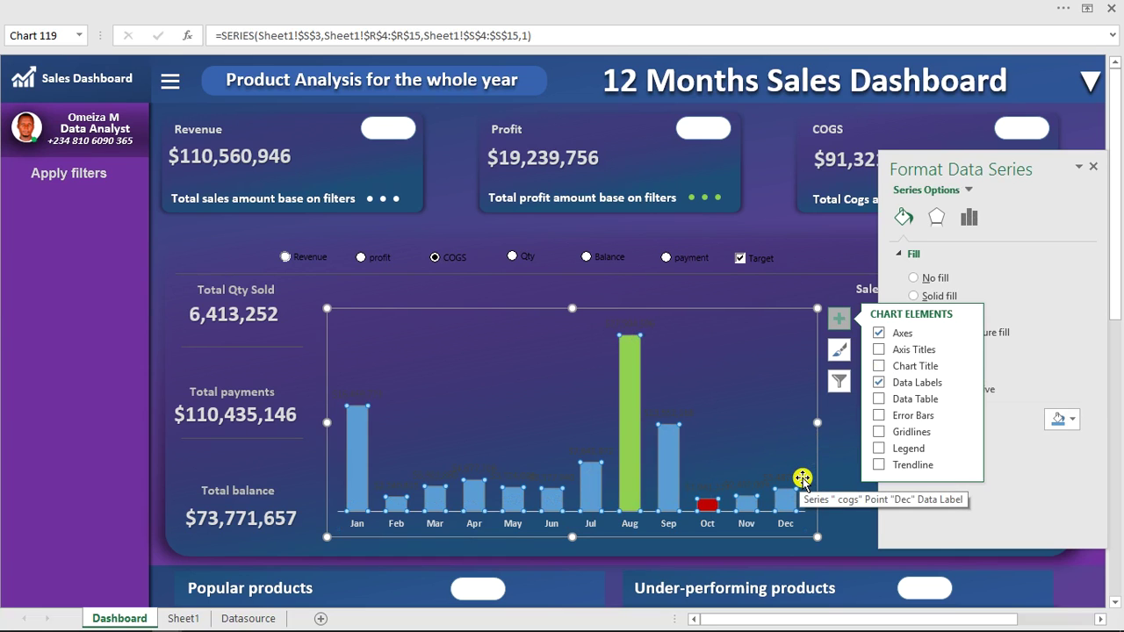
click(801, 478)
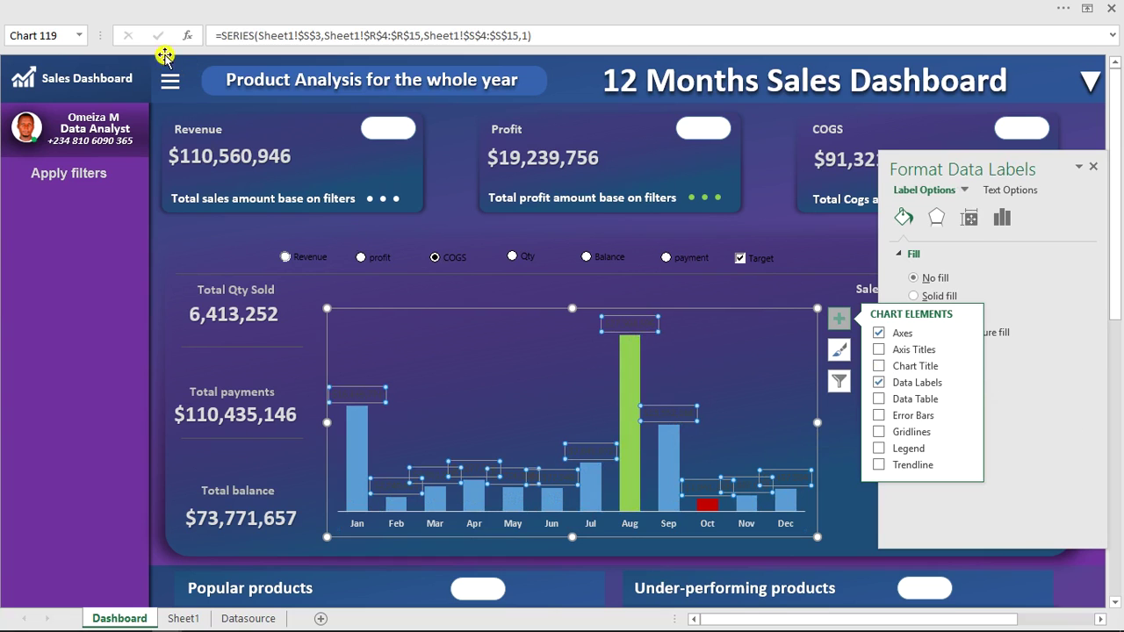
click(153, 4)
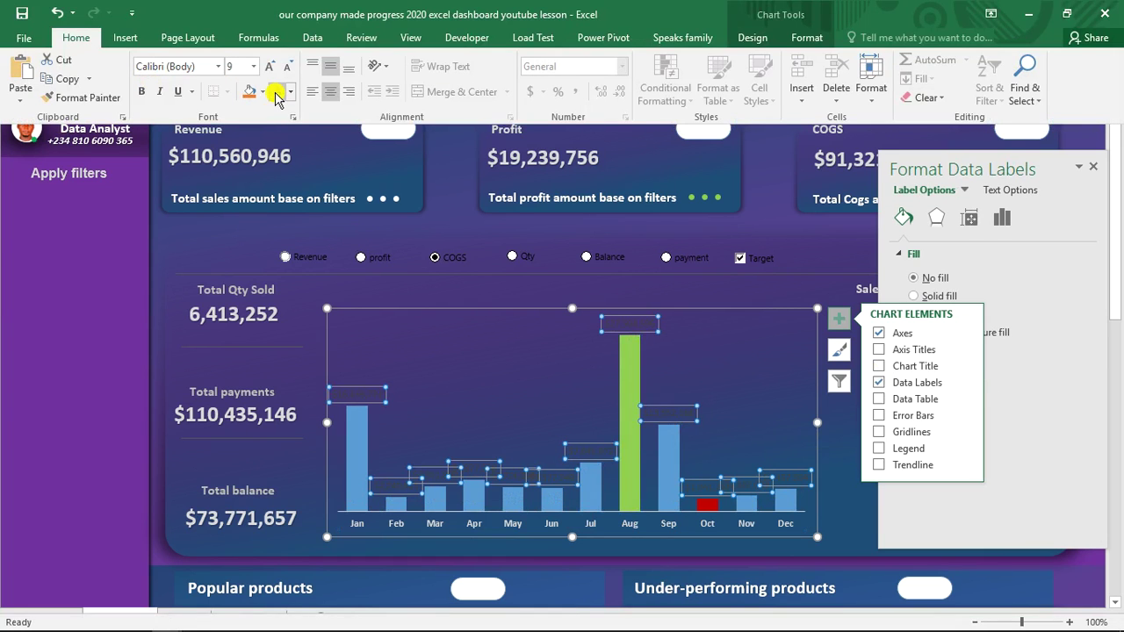
click(275, 94)
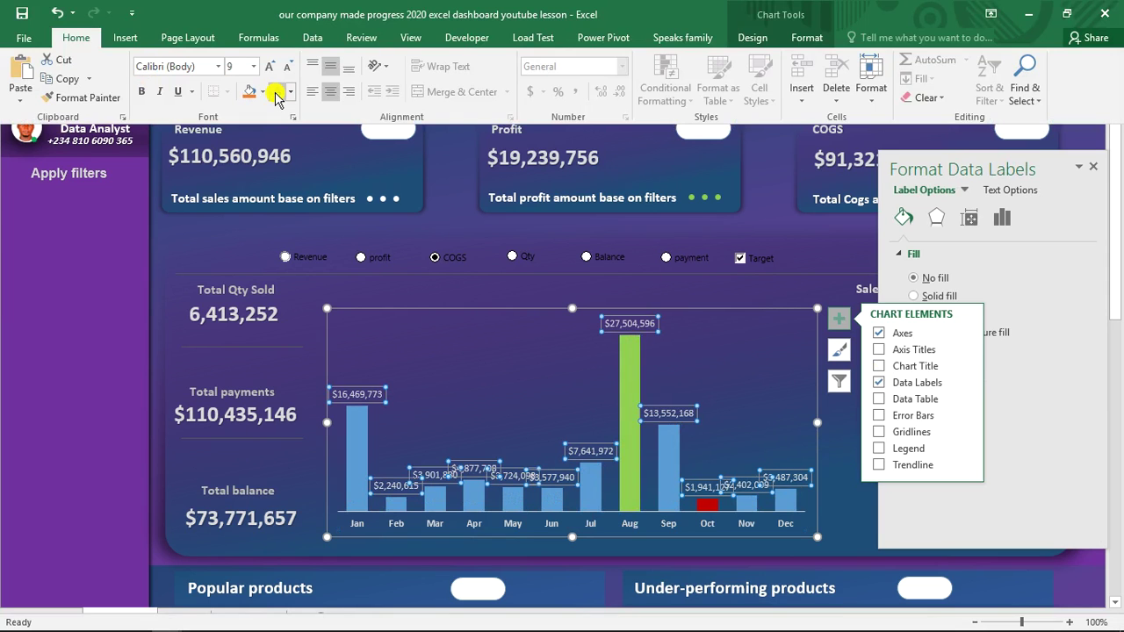
key(ctrl+shift+F1)
click(1089, 163)
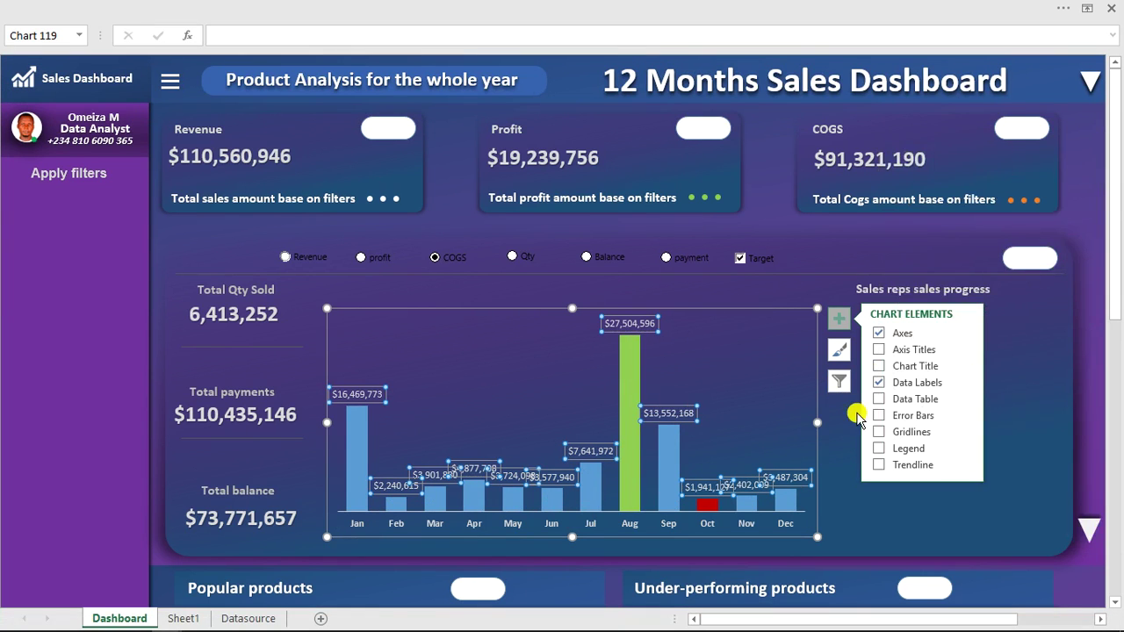
Step: Widen the chart slightly on both sides to fill the space between the totals and the sales reps area
drag(818, 423, 831, 422)
drag(325, 423, 308, 423)
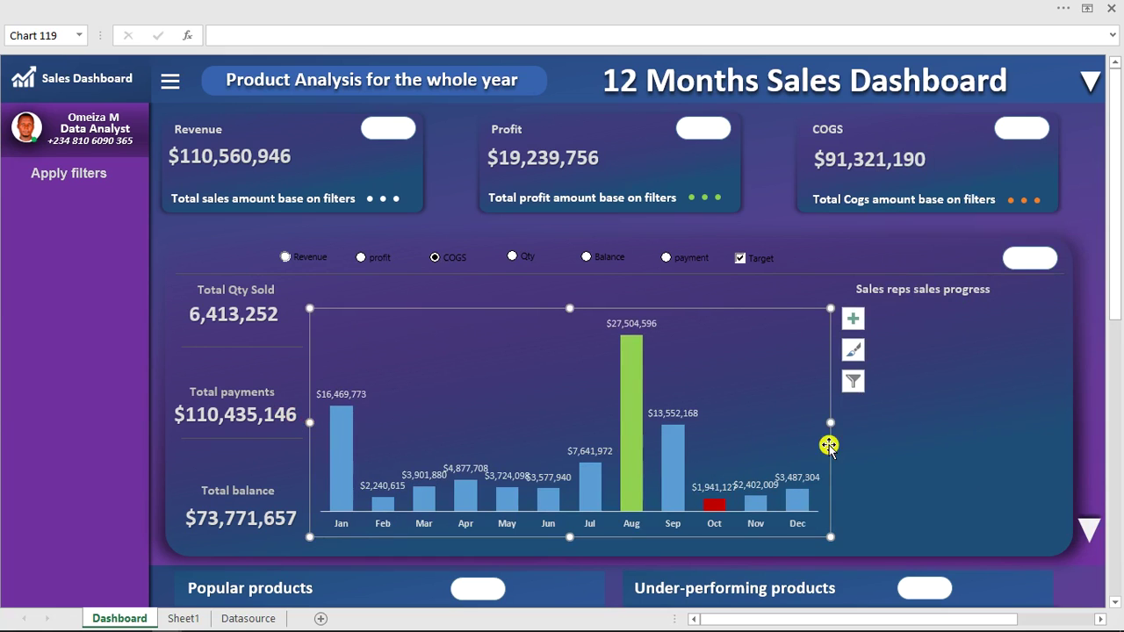
drag(830, 423, 846, 425)
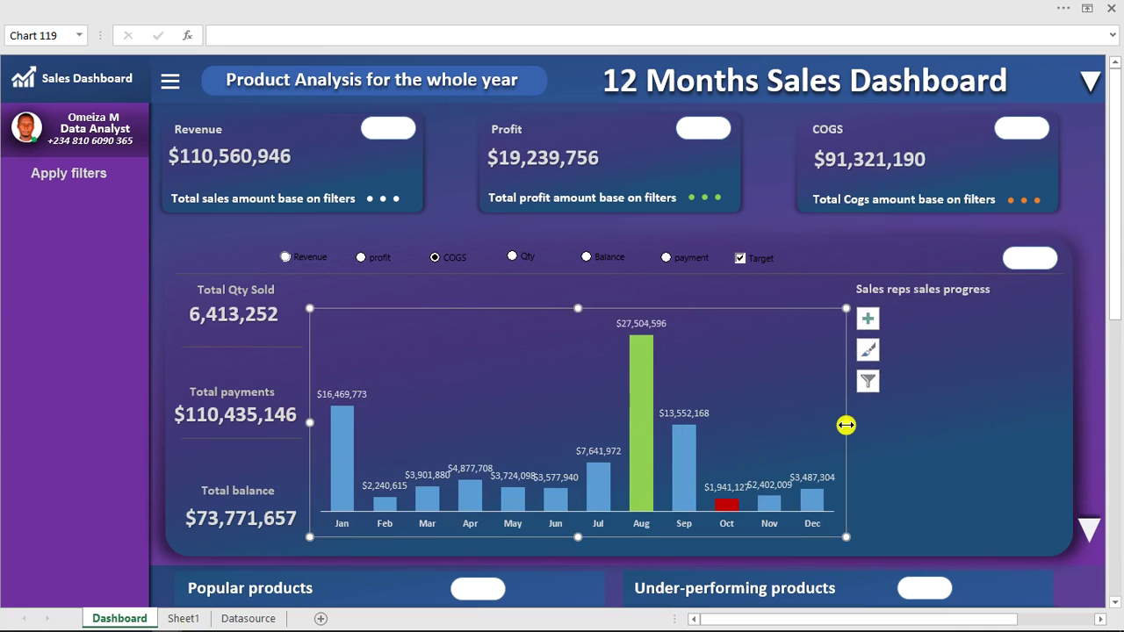
Step: Delete the data labels of the monthly series from the chart
click(643, 323)
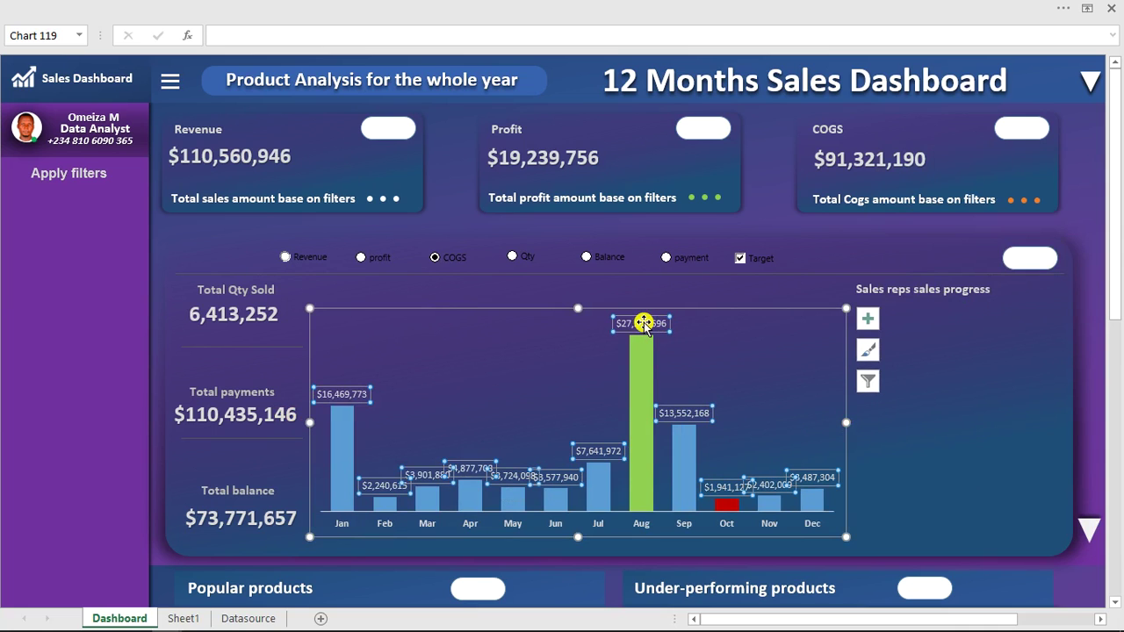
key(Delete)
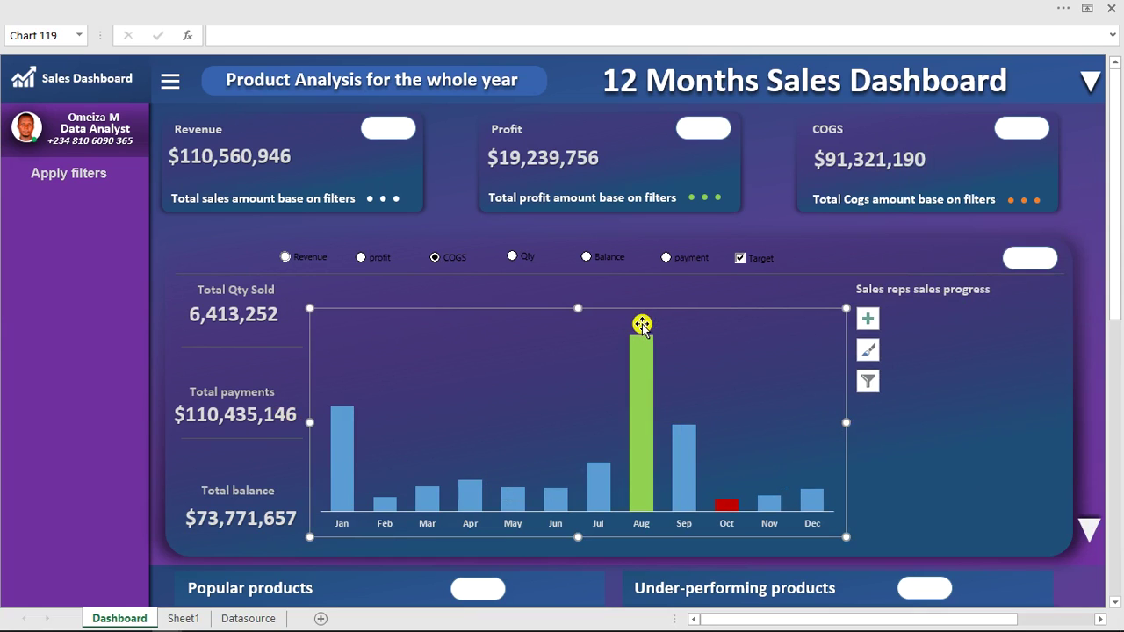
Step: Switch the dashboard metric to Revenue, and paste a copy of Sheet1's monthly pivot table (J3:P15) at cell W3
click(287, 257)
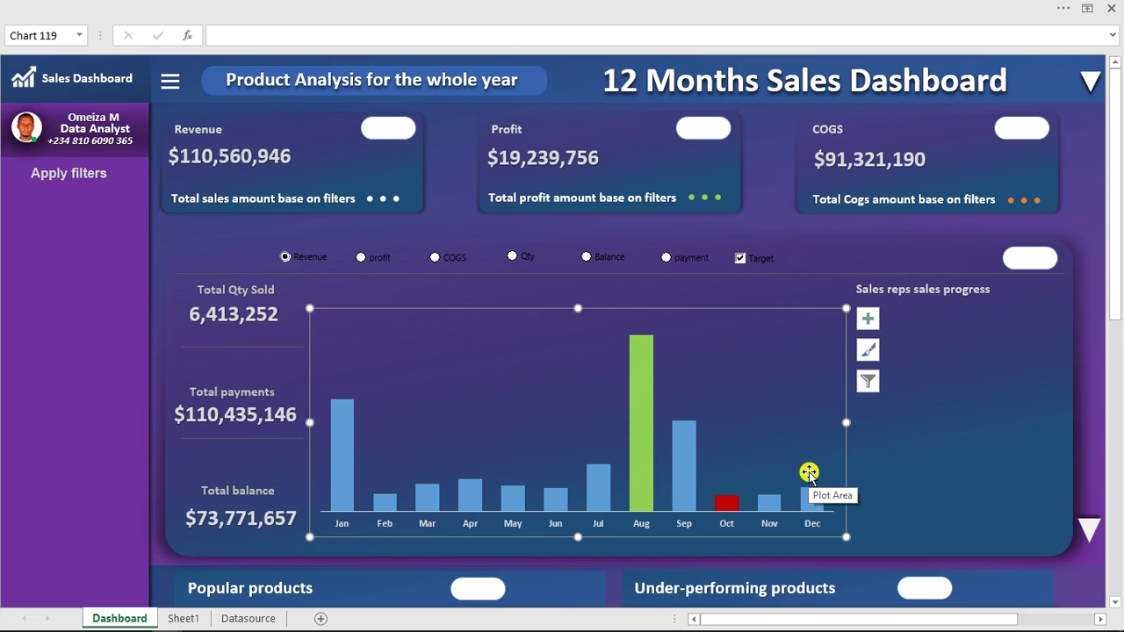
click(186, 619)
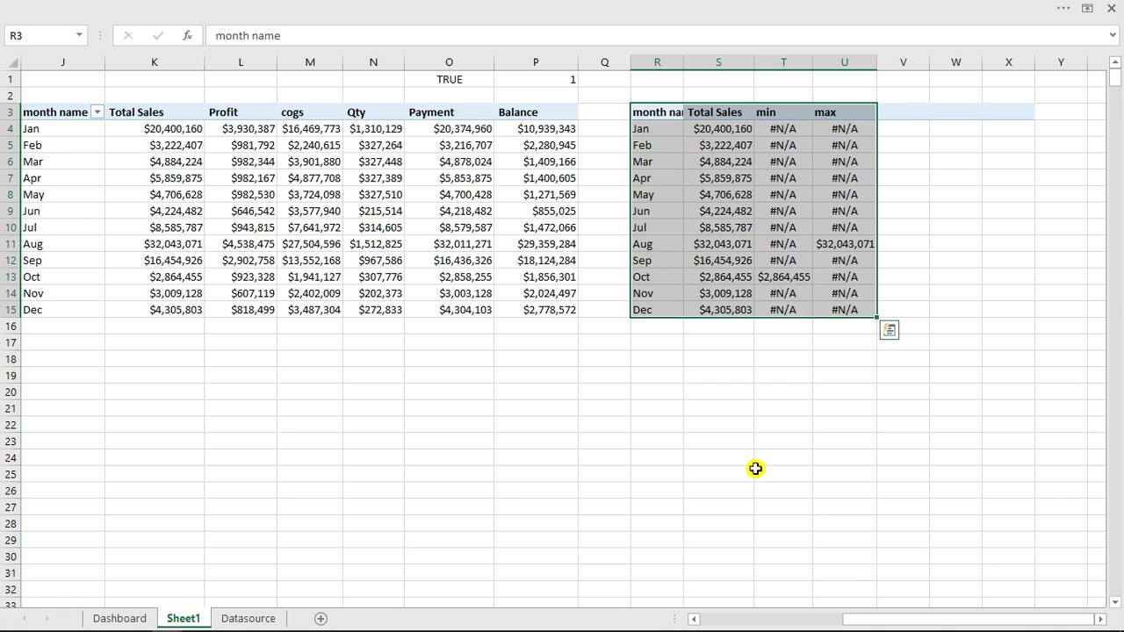
click(797, 475)
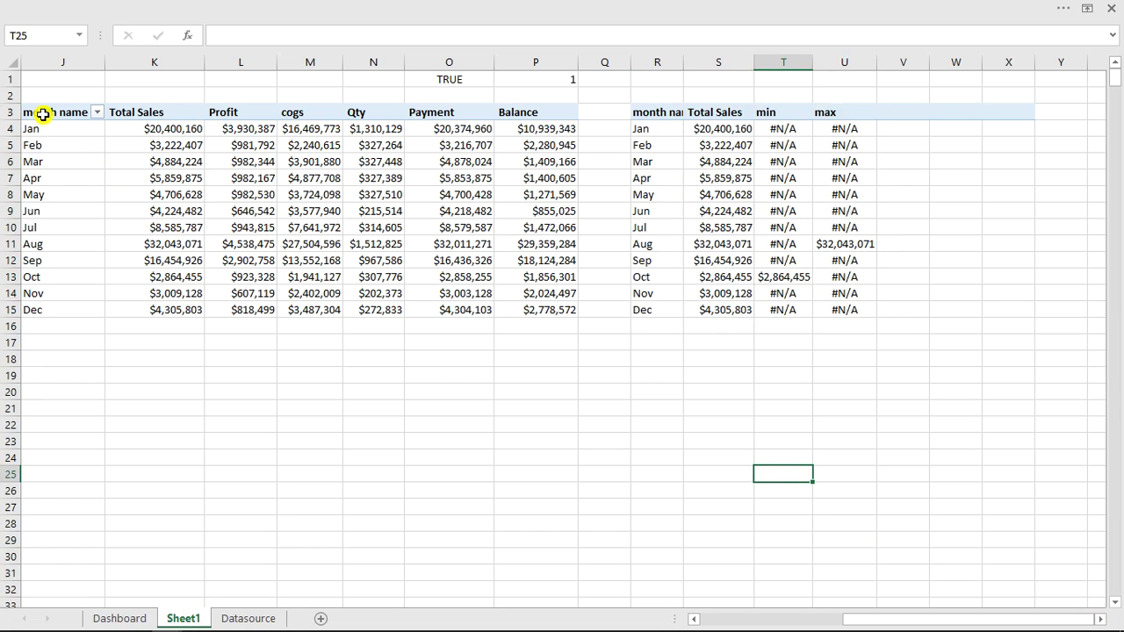
drag(42, 114, 536, 307)
key(ctrl+c)
click(869, 506)
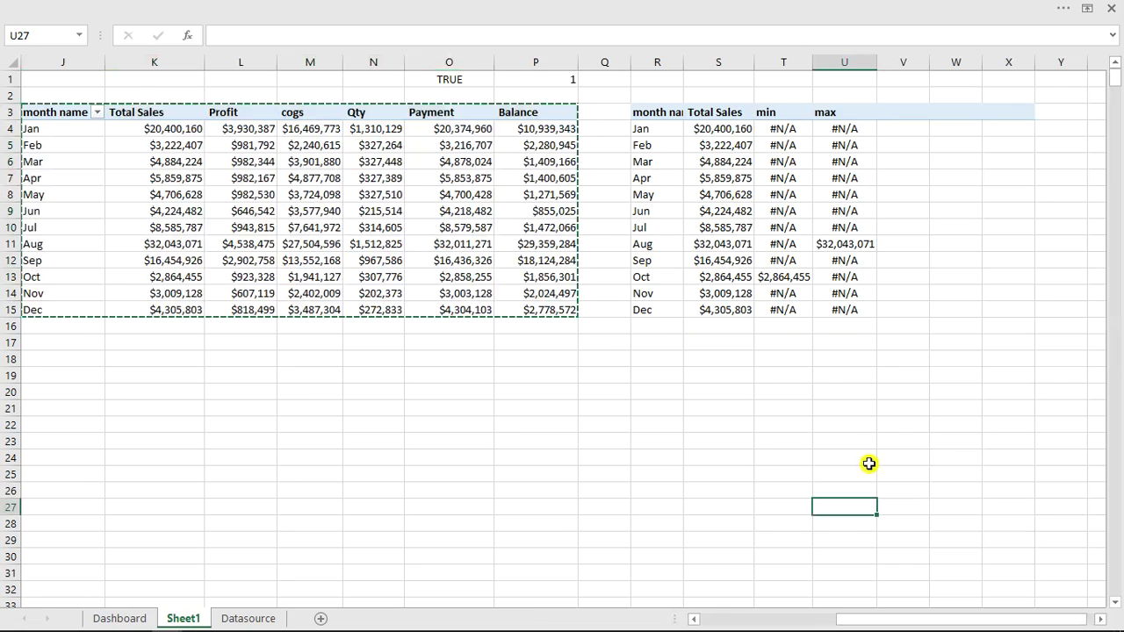
click(953, 114)
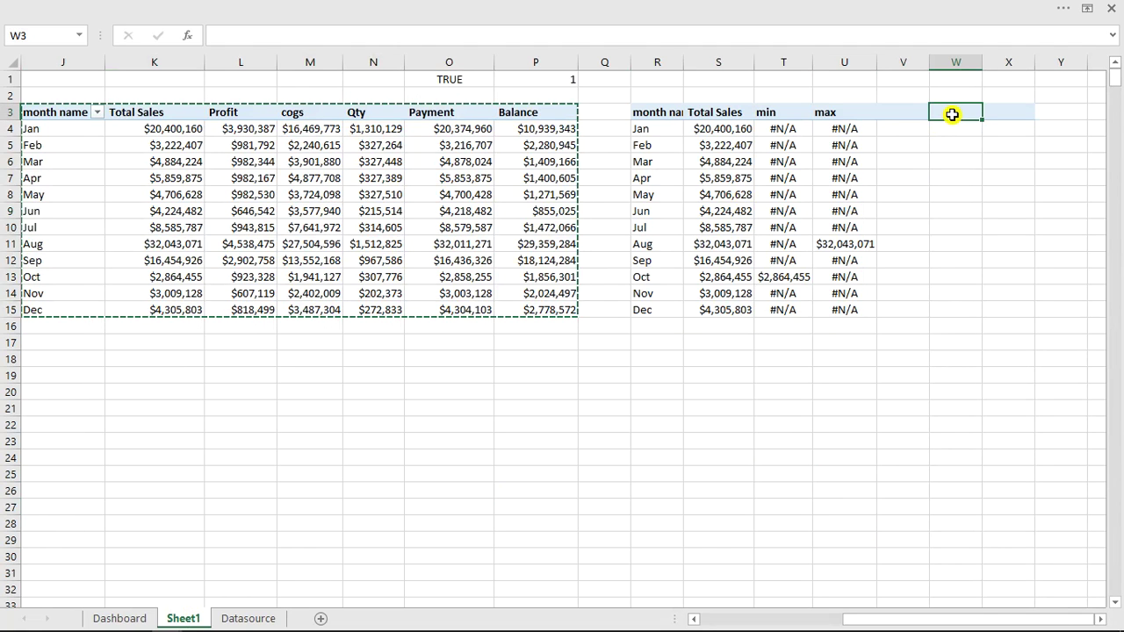
key(ctrl+v)
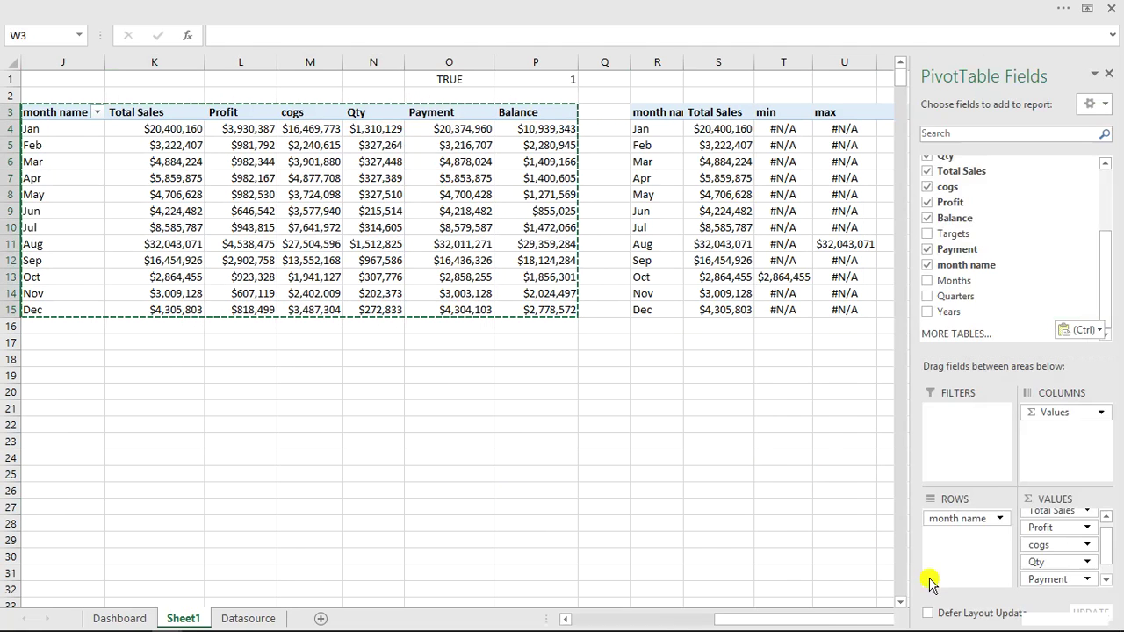
Step: Reduce the copied pivot table's values to Targets only, removing all other value fields and keeping month name as rows
drag(803, 620, 907, 623)
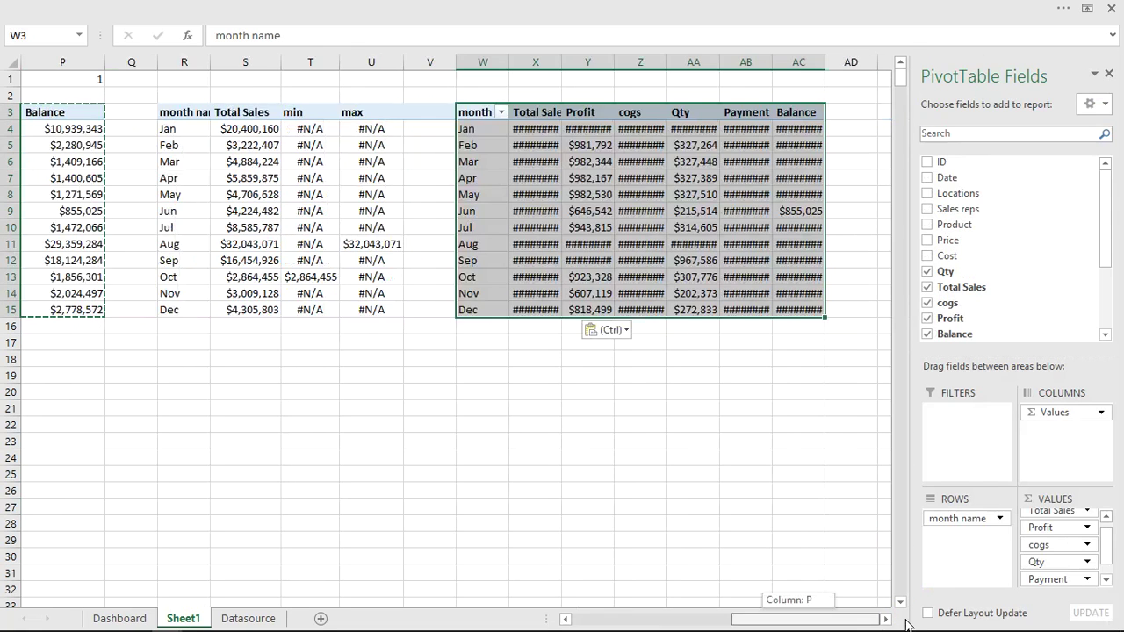
click(930, 336)
click(929, 303)
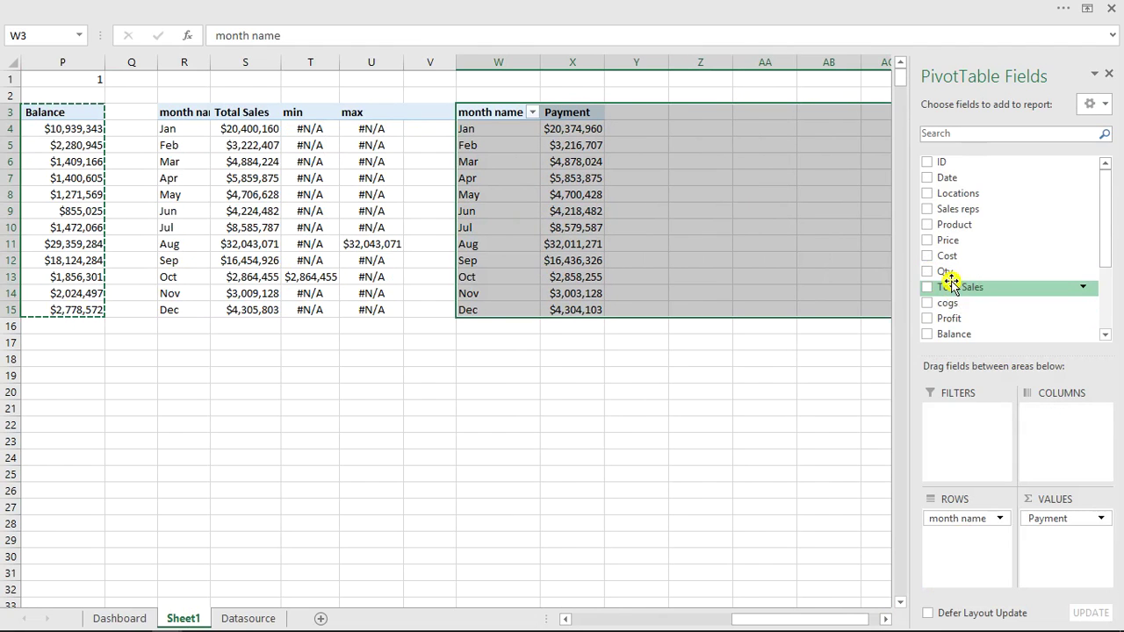
scroll(950, 269, down, 3)
click(930, 251)
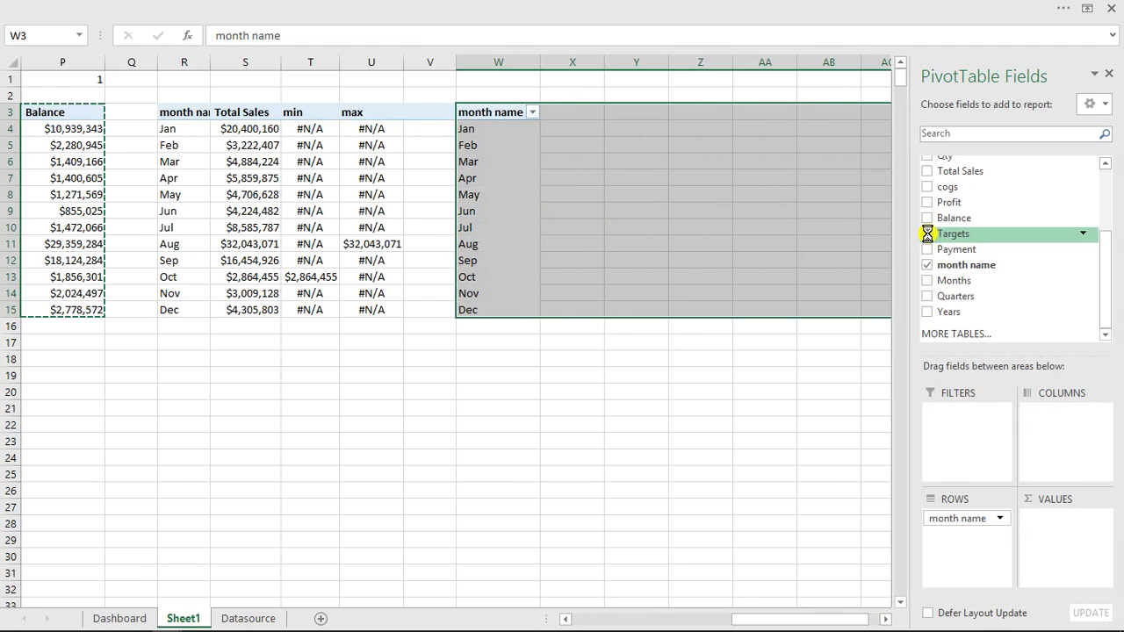
click(928, 237)
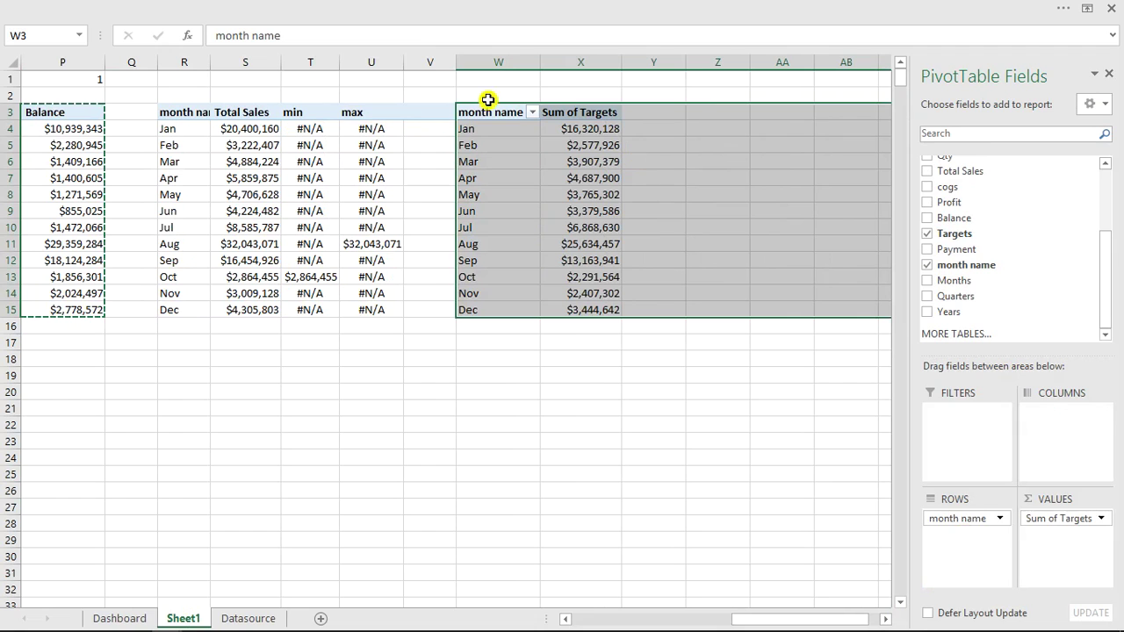
Step: Insert two blank columns at column V, between the max column and the targets pivot table
click(430, 61)
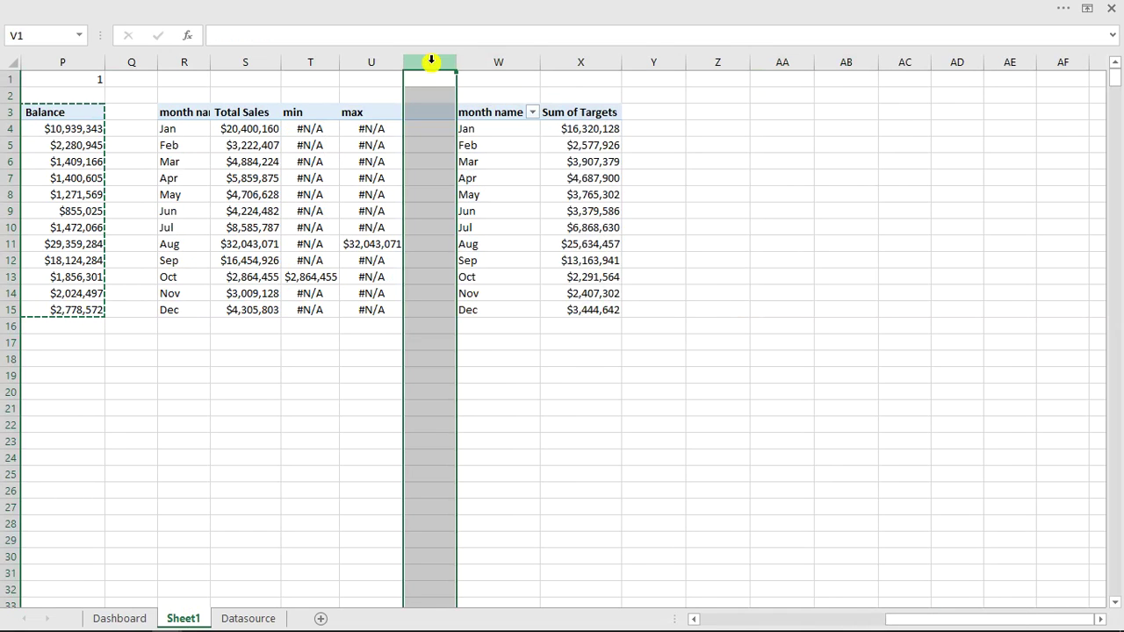
right_click(430, 60)
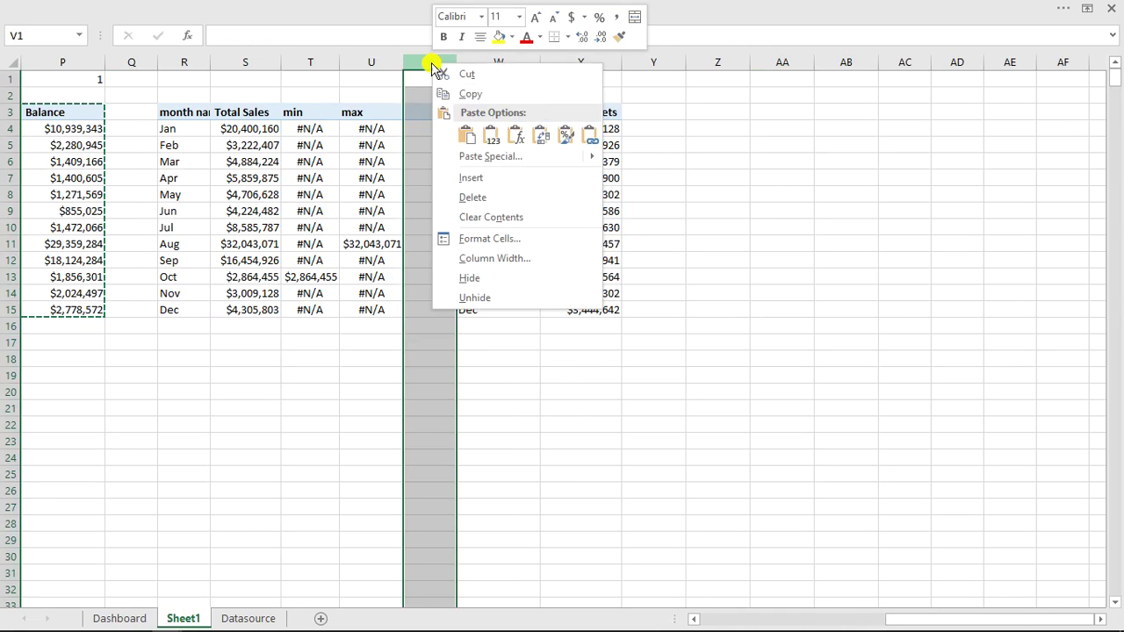
click(471, 177)
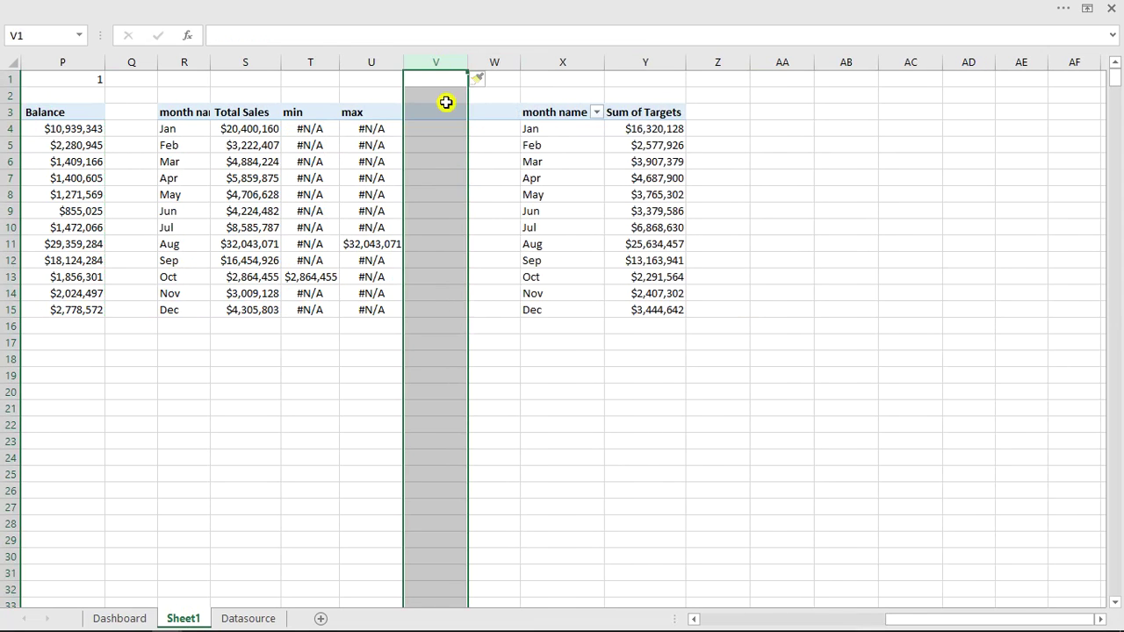
right_click(440, 65)
click(471, 179)
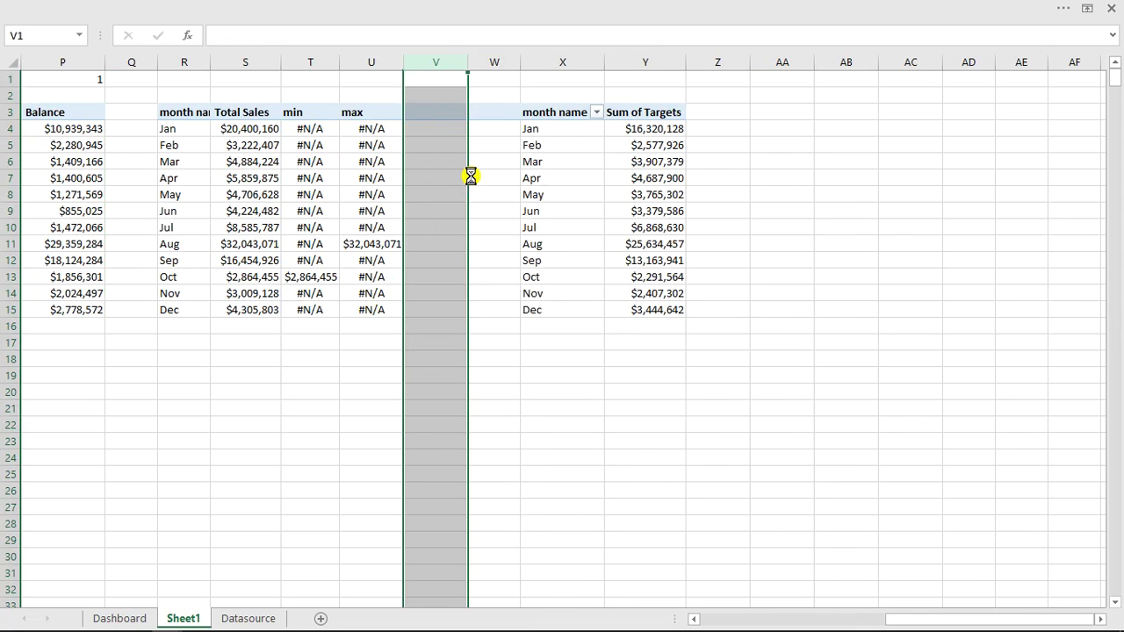
Step: Enter the header Target in cell V3, beside the max column
click(438, 130)
click(424, 112)
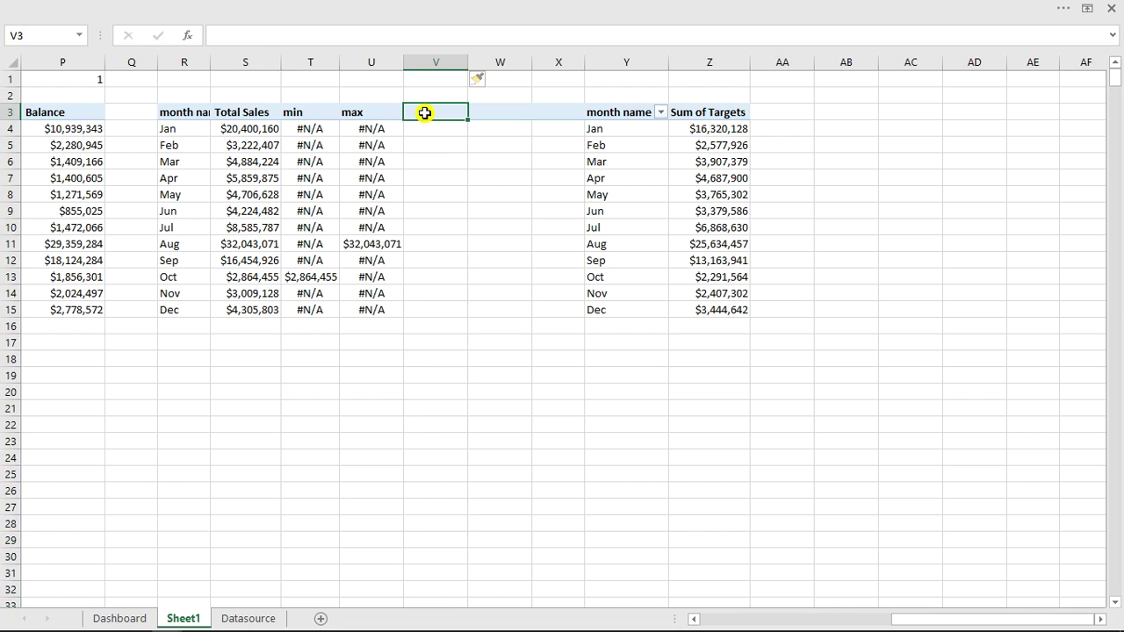
text(t)
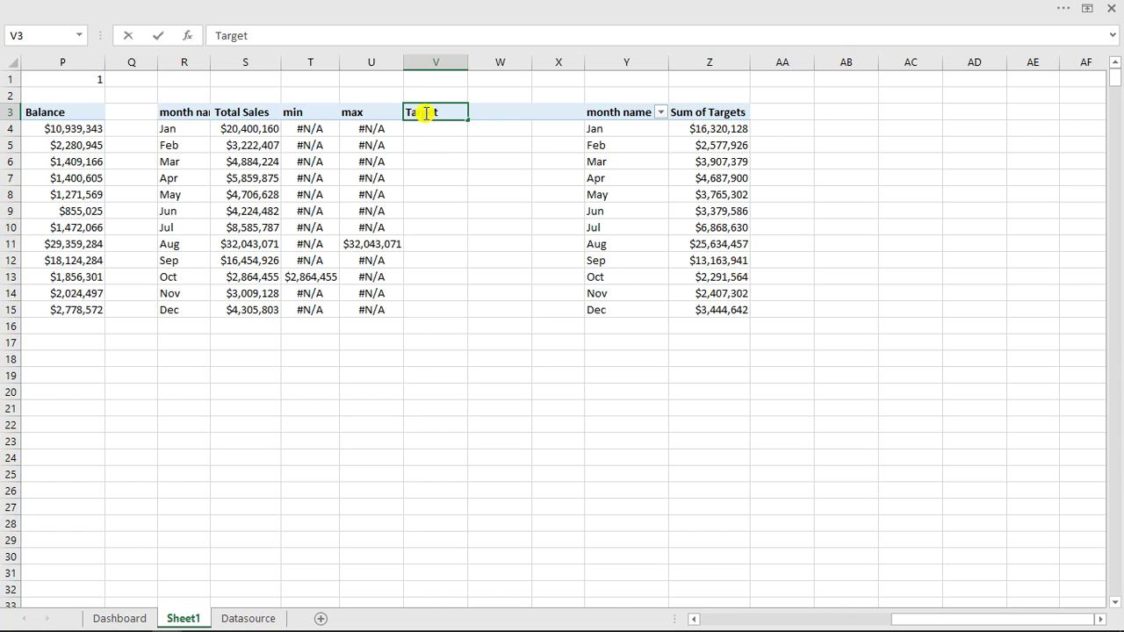
key(Return)
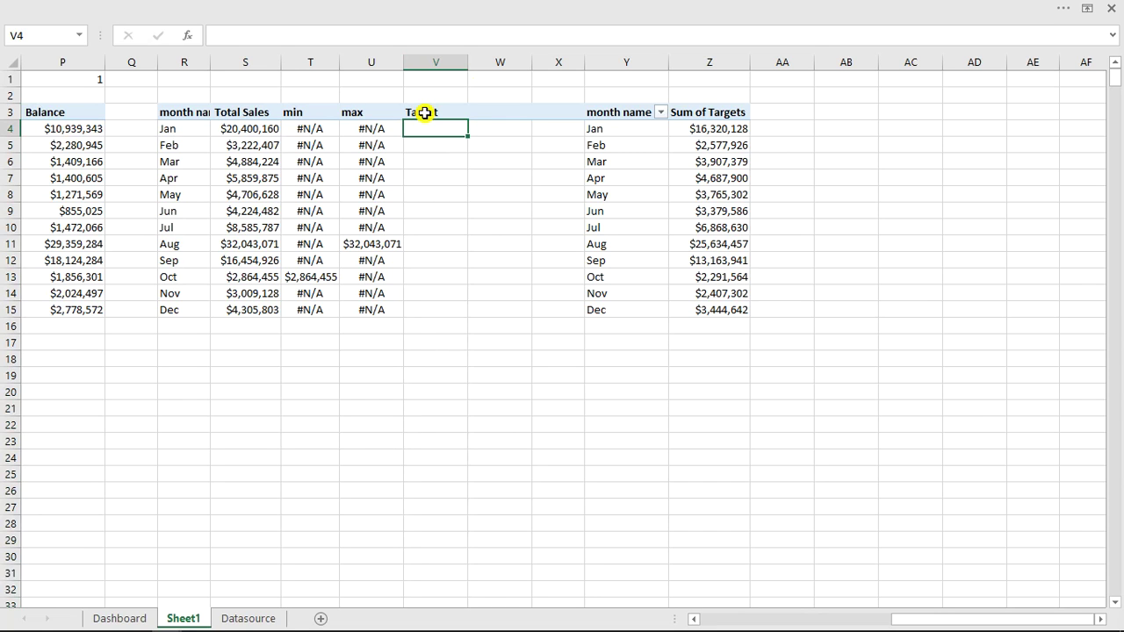
Step: Start a formula in V4 with IF and AND, using S3=K3 as the first condition
drag(933, 622, 922, 627)
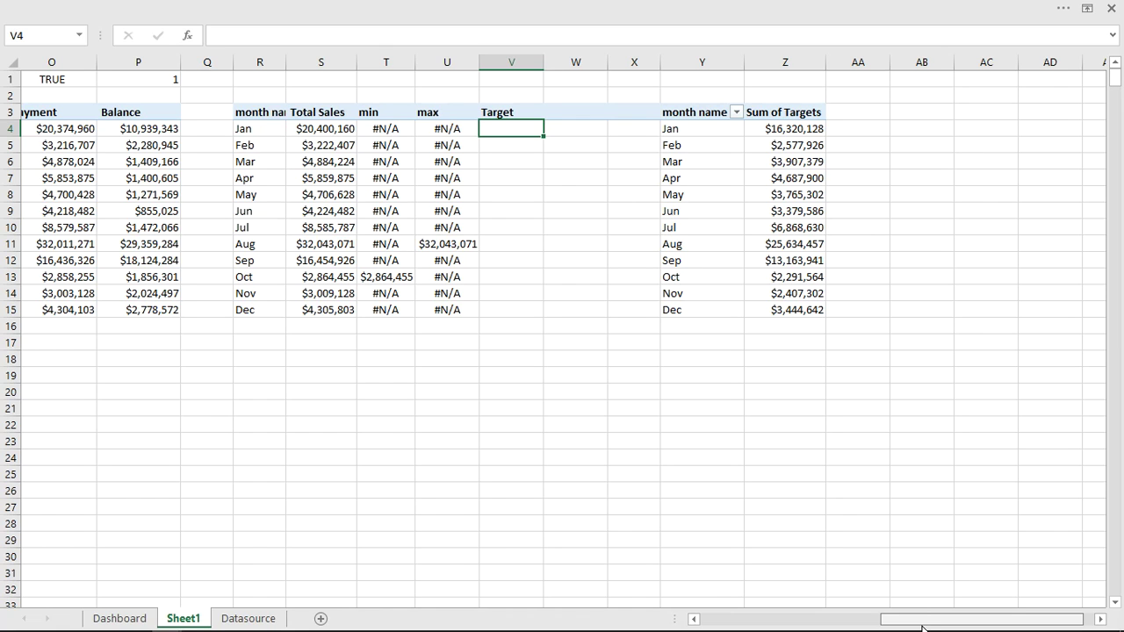
drag(922, 627, 919, 627)
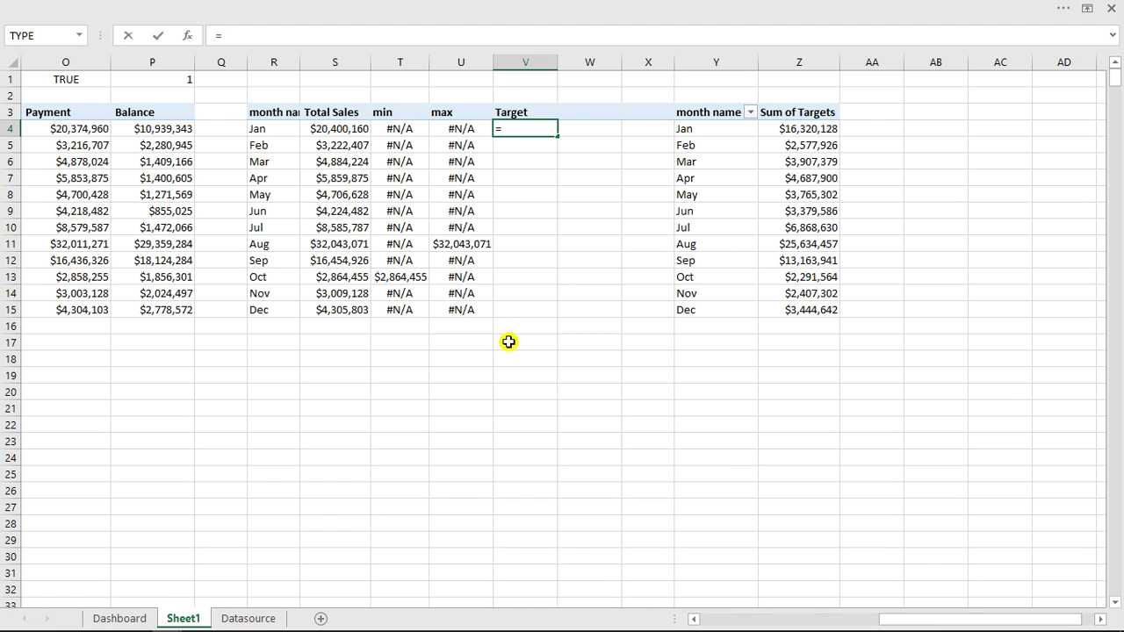
text(if)
key(Tab)
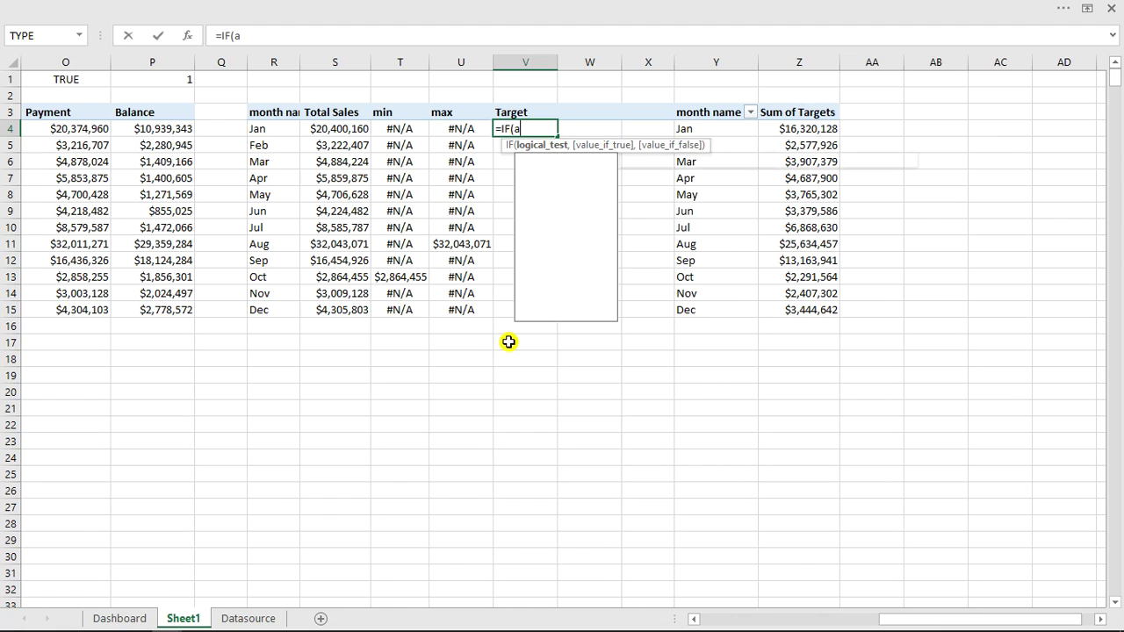
text(and)
key(Tab)
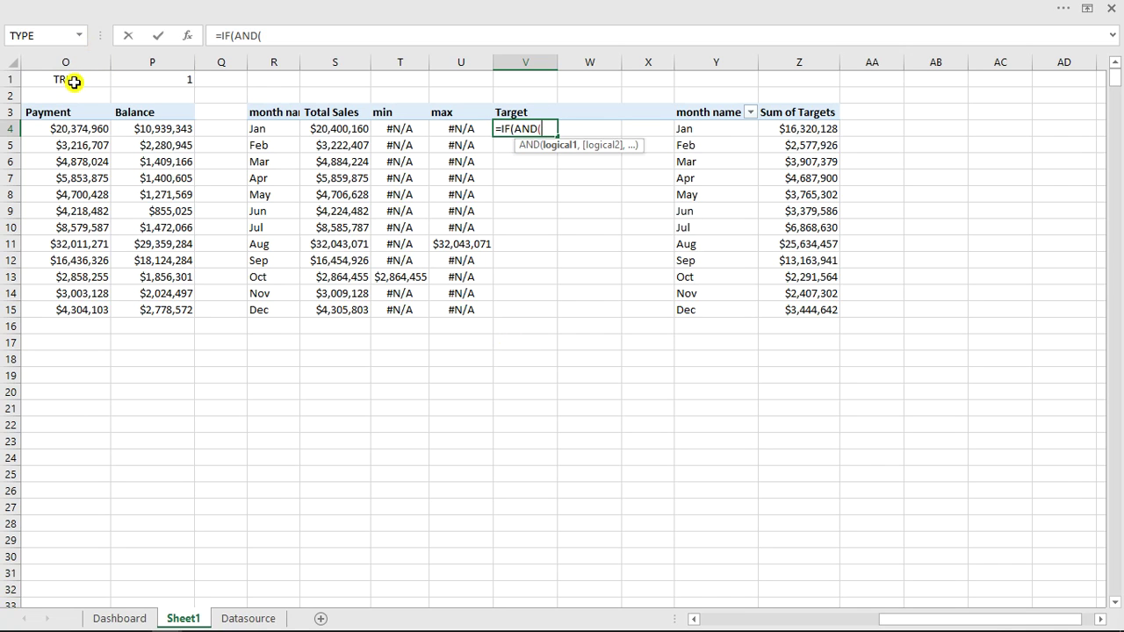
click(318, 114)
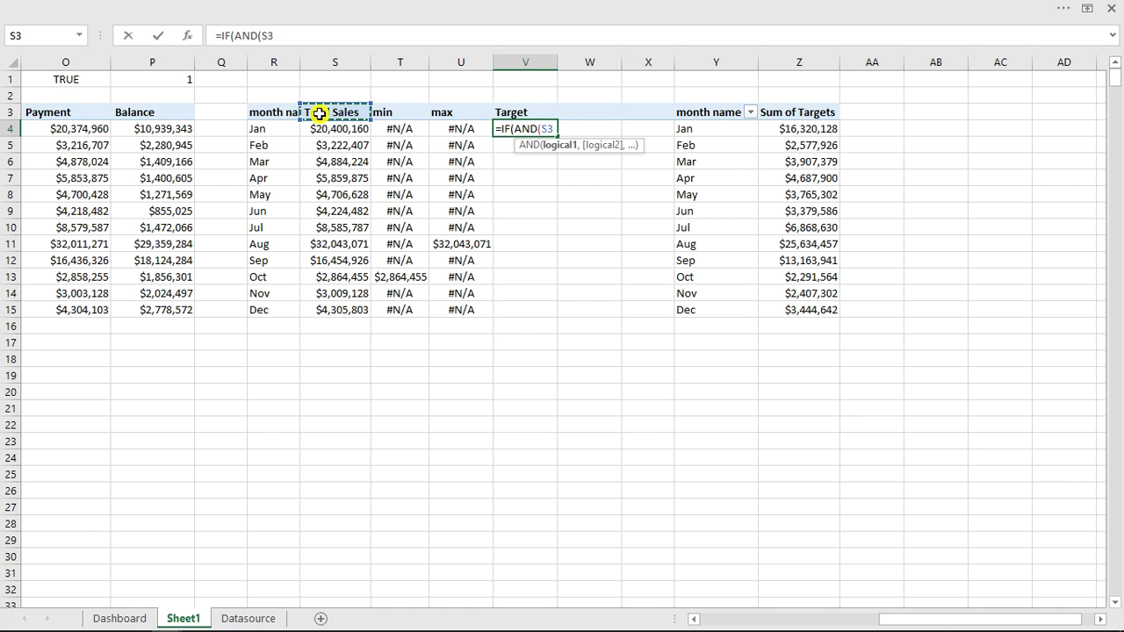
text(=)
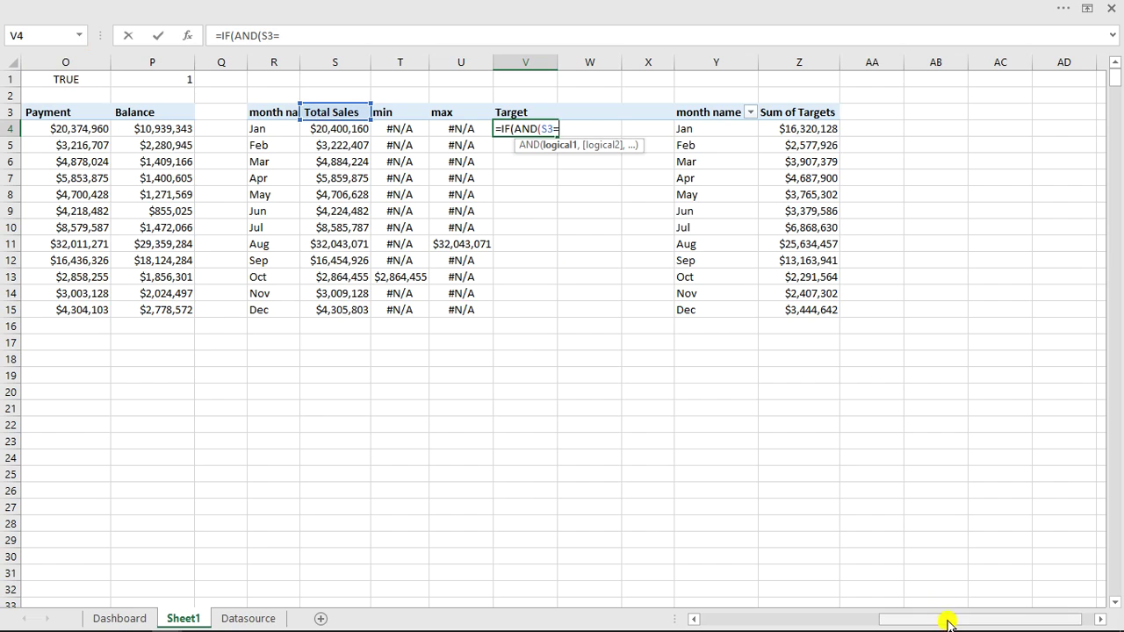
drag(949, 625, 846, 629)
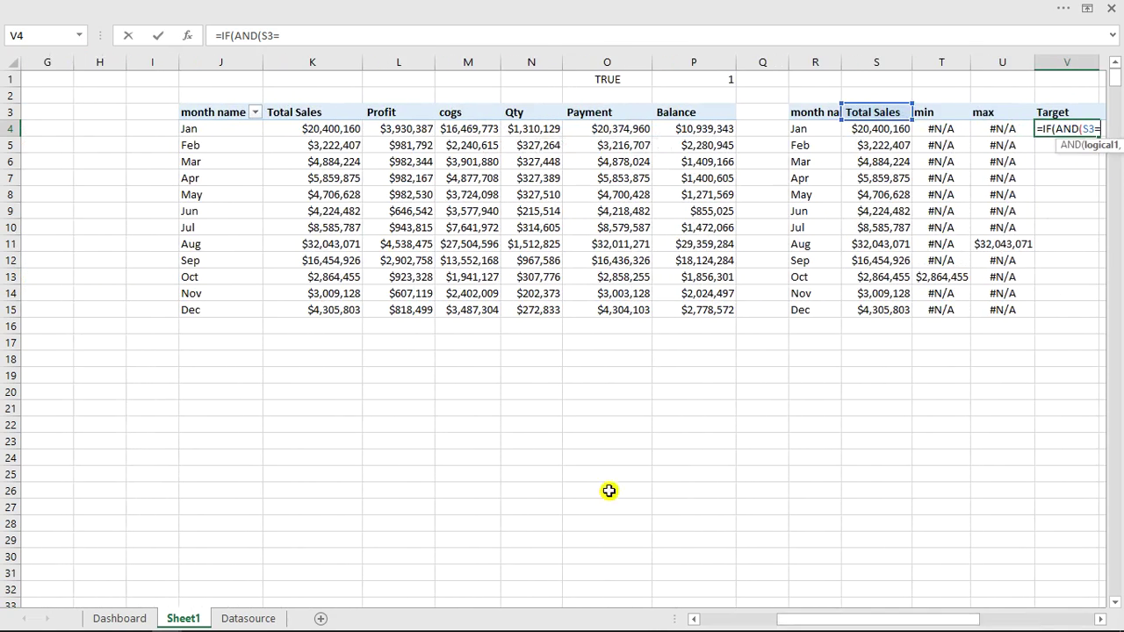
click(301, 115)
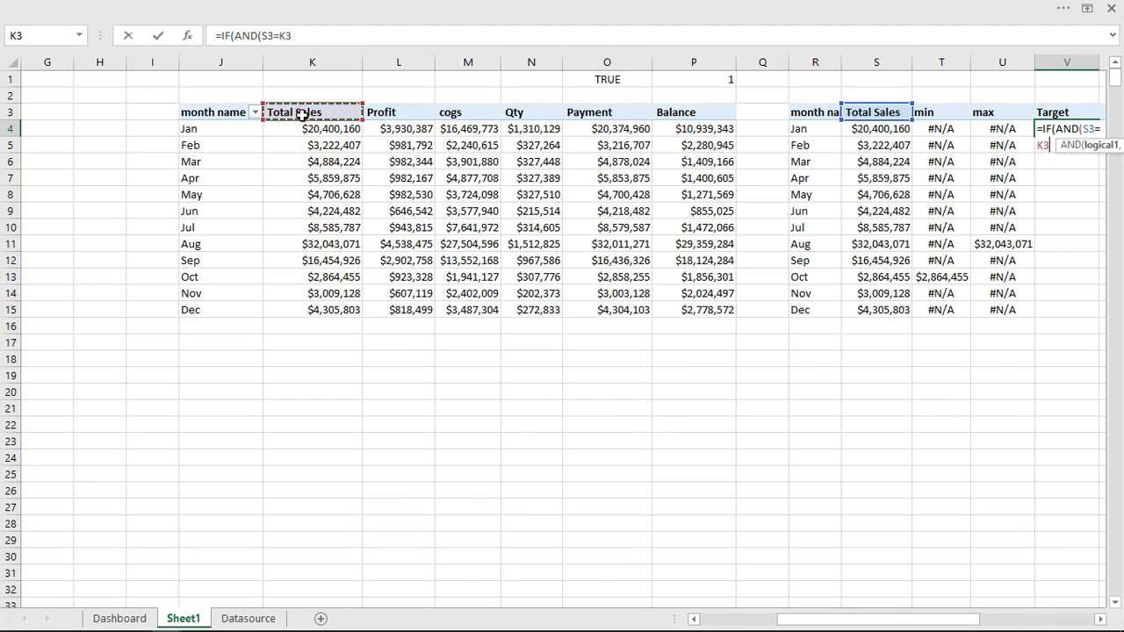
text(,)
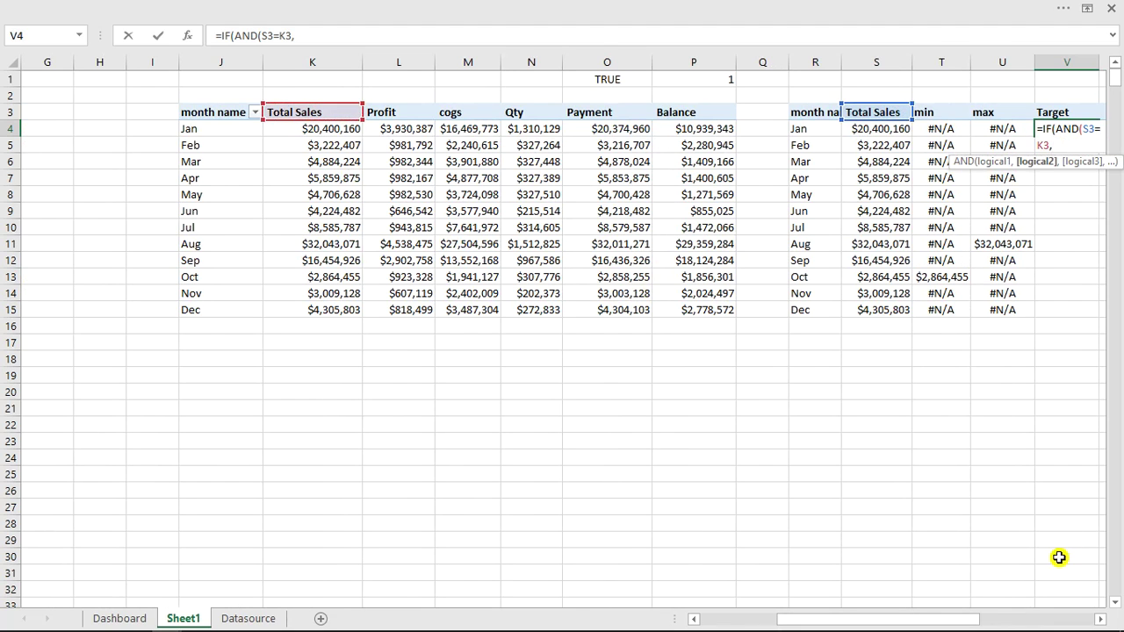
Step: Add O1=TRUE as the second condition of the V4 formula and close the AND function
drag(927, 623, 991, 622)
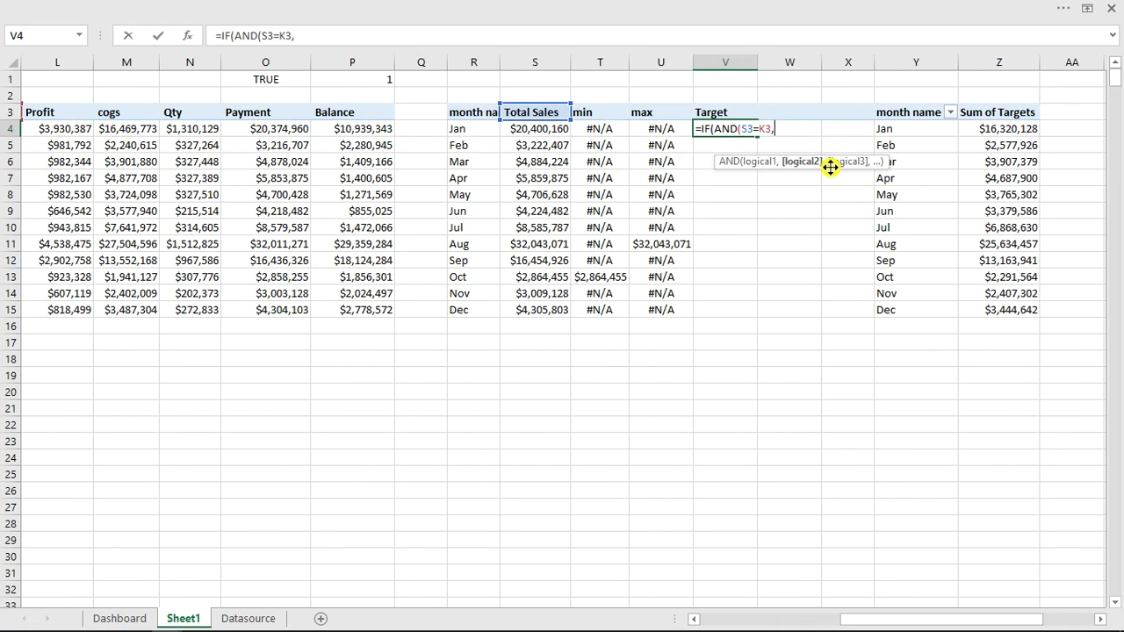
click(266, 80)
text(=)
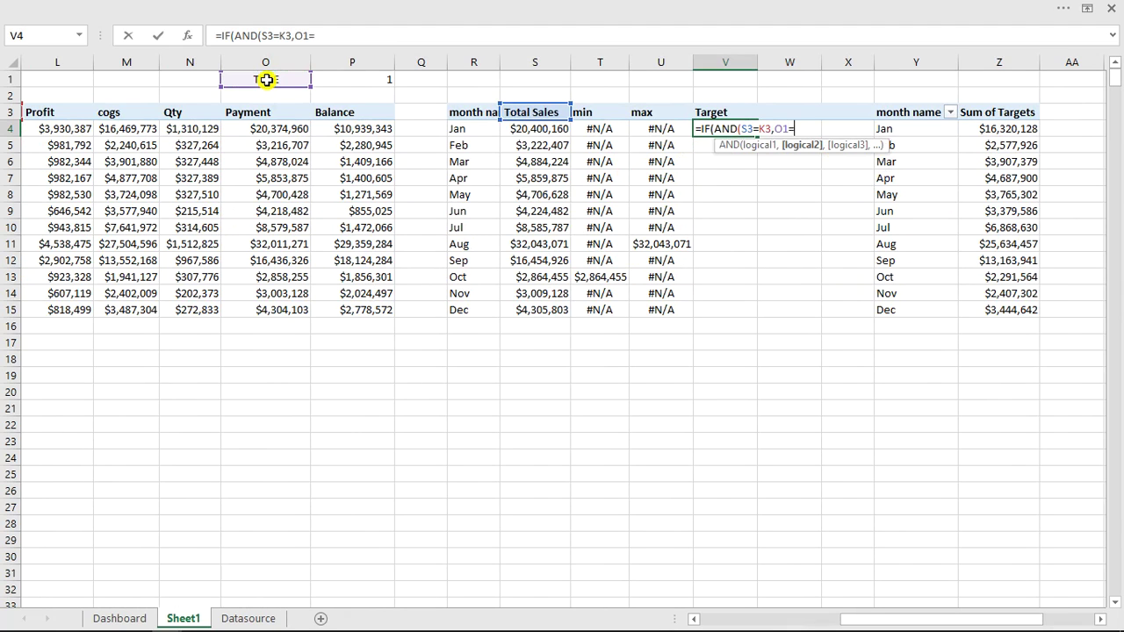
text(tru)
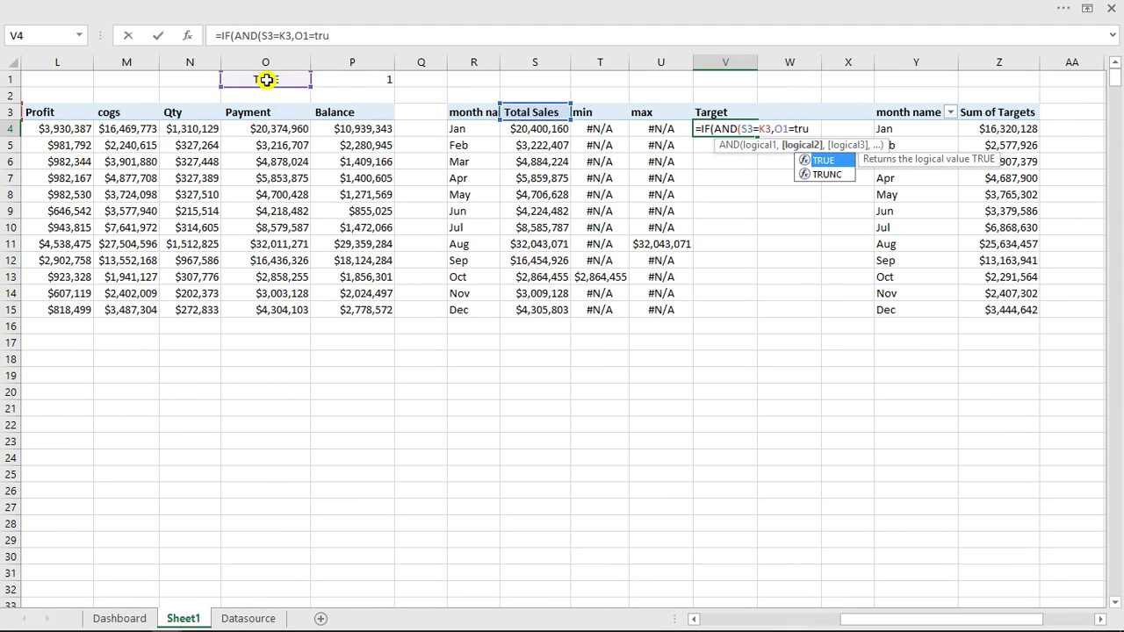
key(Tab)
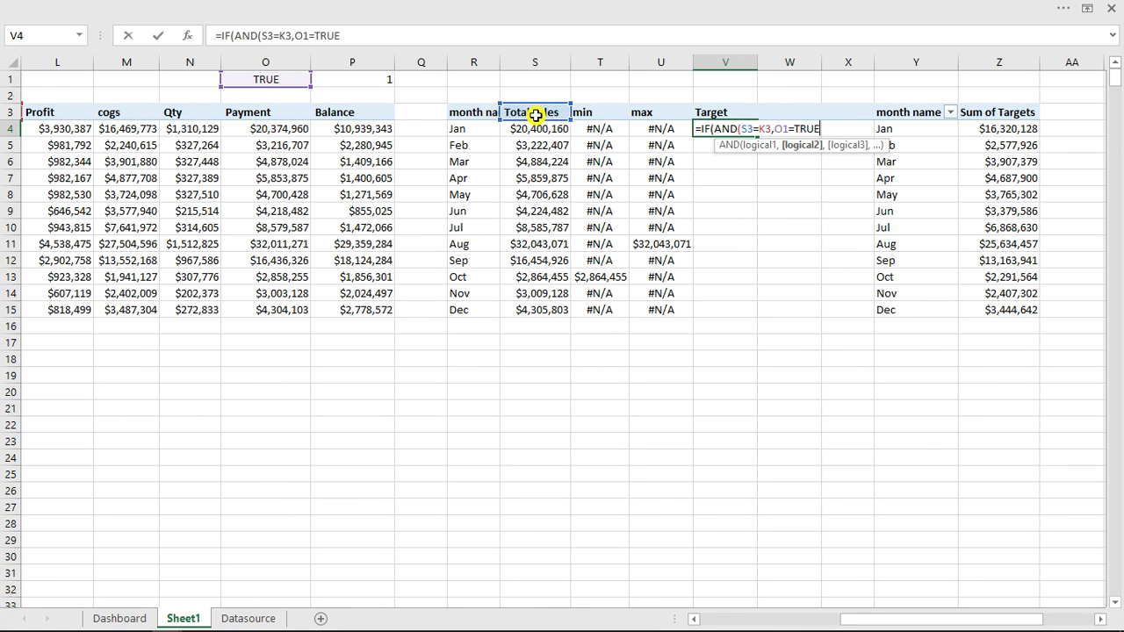
drag(936, 620, 901, 626)
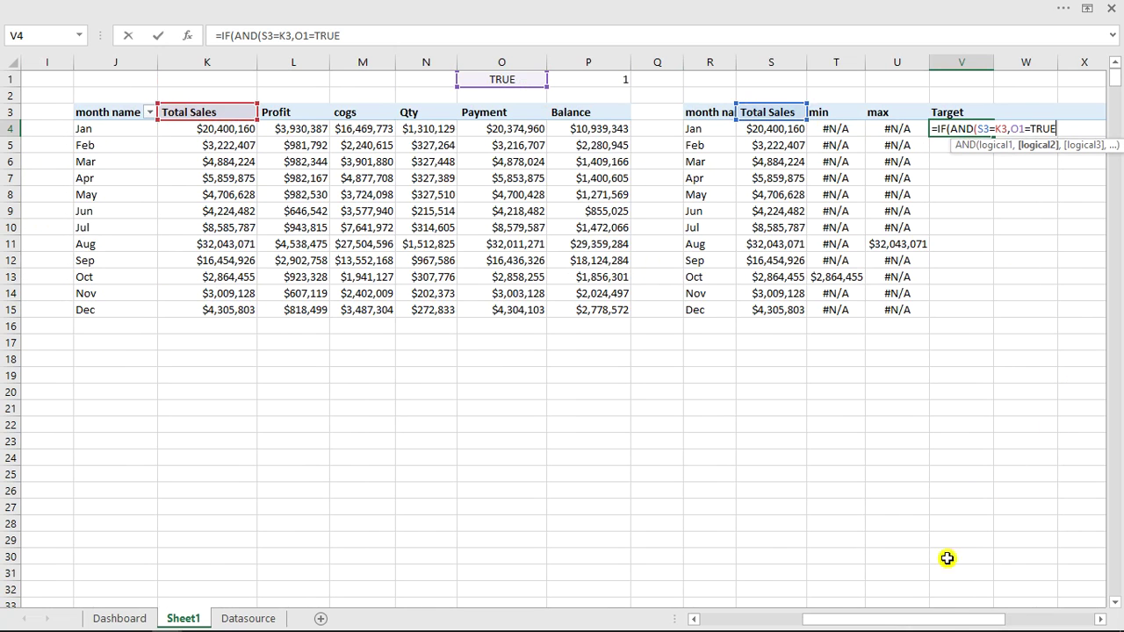
drag(945, 618, 1017, 619)
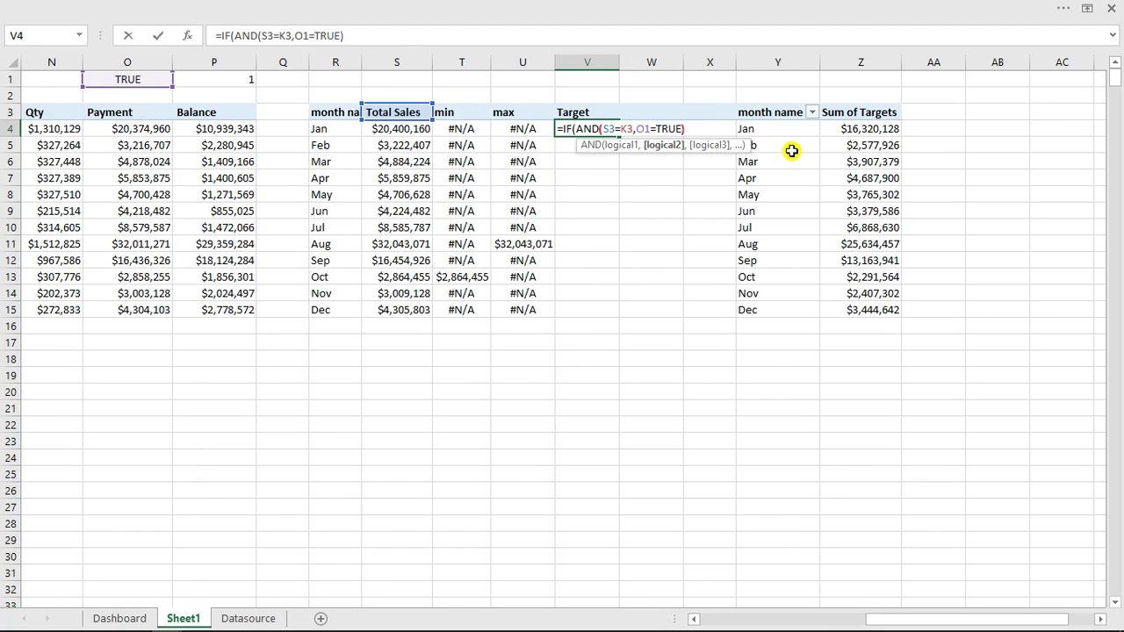
Step: Complete the V4 IF formula with Z4 as the value if true and NA() as the value if false
text(,)
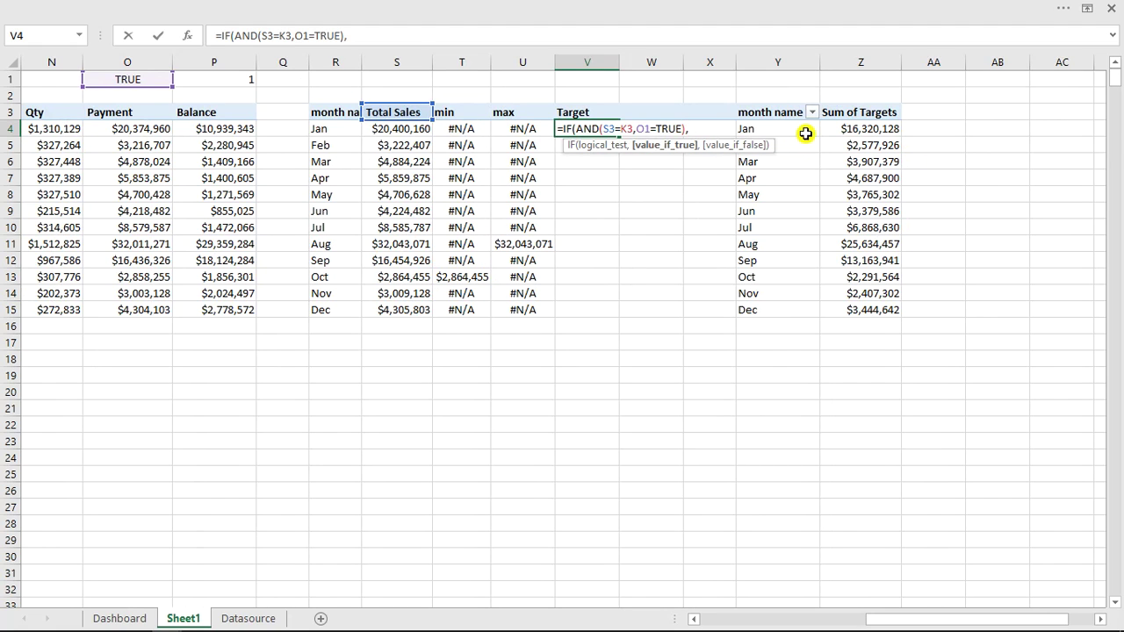
click(852, 128)
text(,)
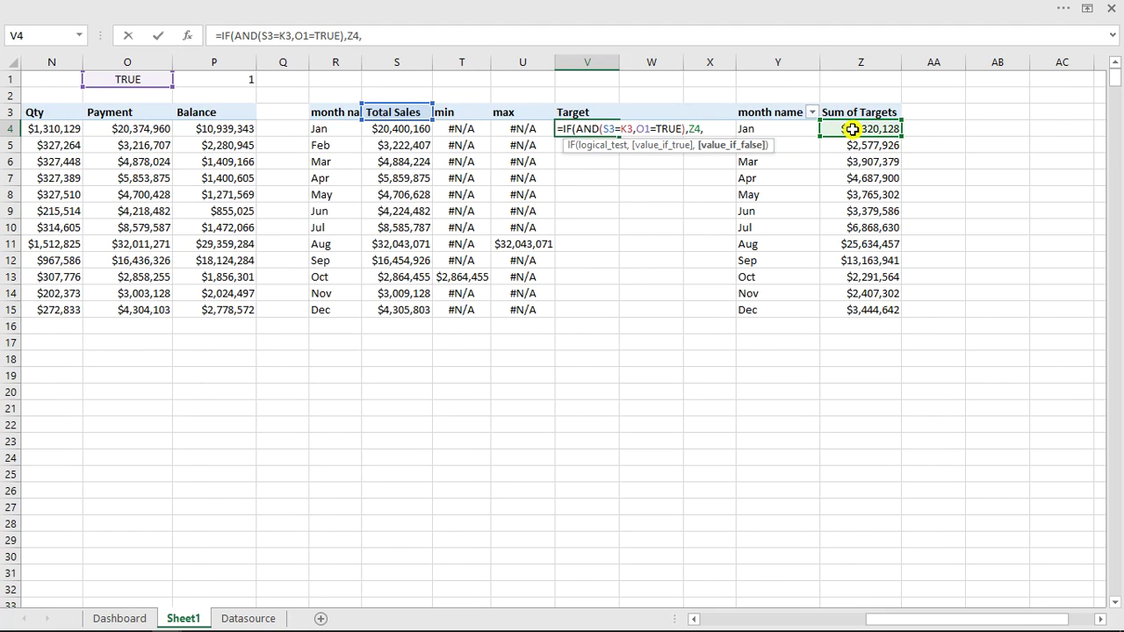
text(na)
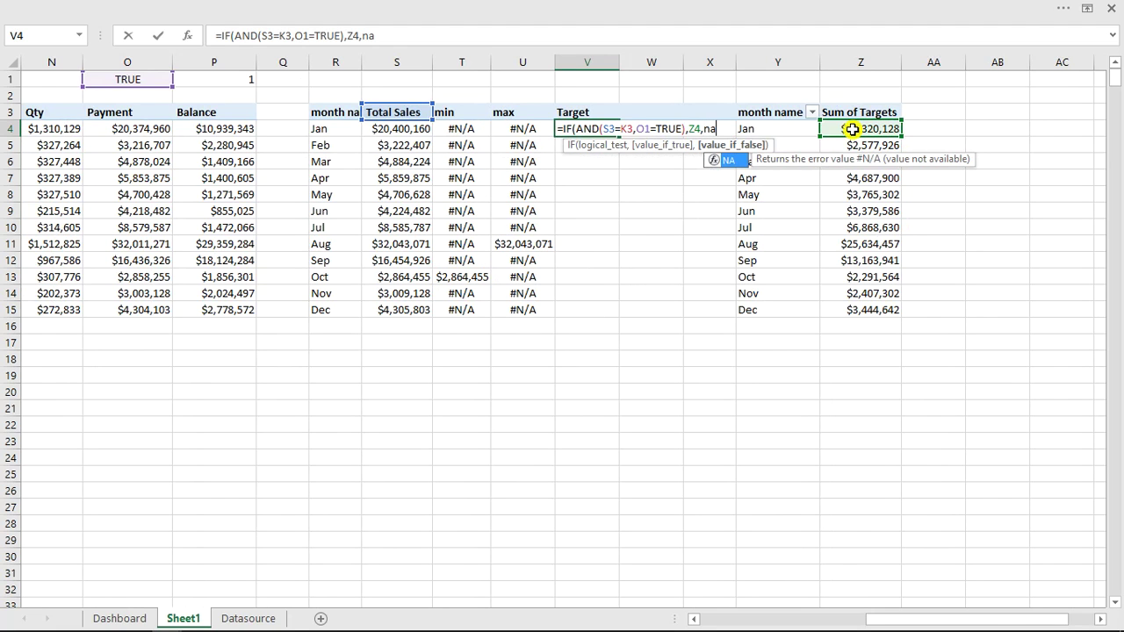
key(Tab)
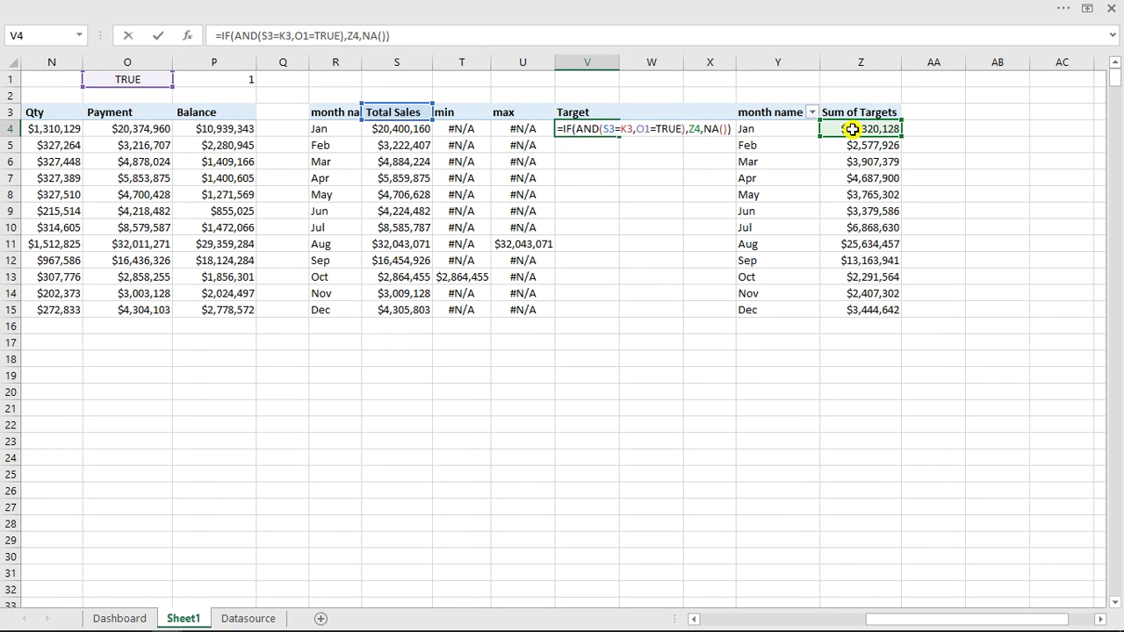
Step: Make the O1 reference in the V4 formula absolute as $O$1, enter the formula and fill it down to V15
click(639, 129)
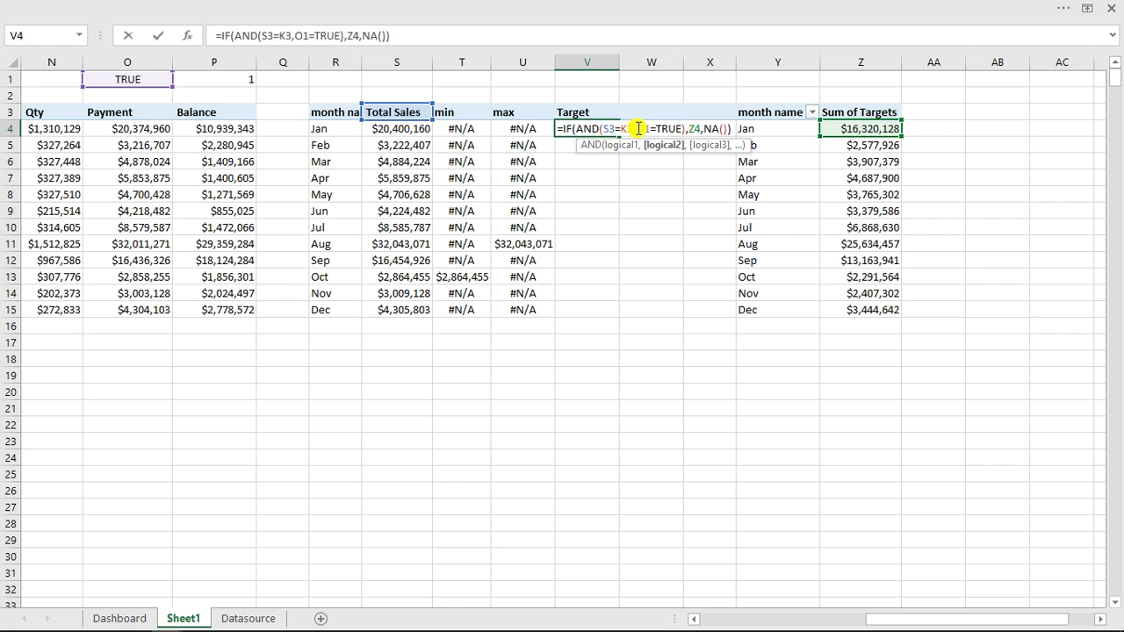
text($O$)
key(Return)
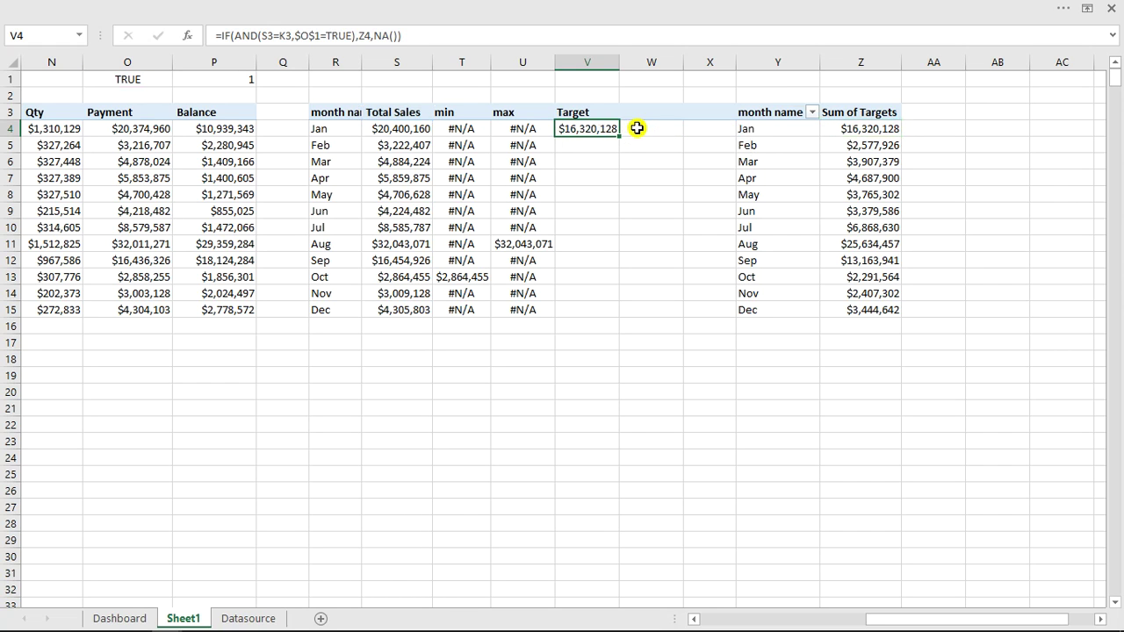
click(594, 128)
double_click(618, 136)
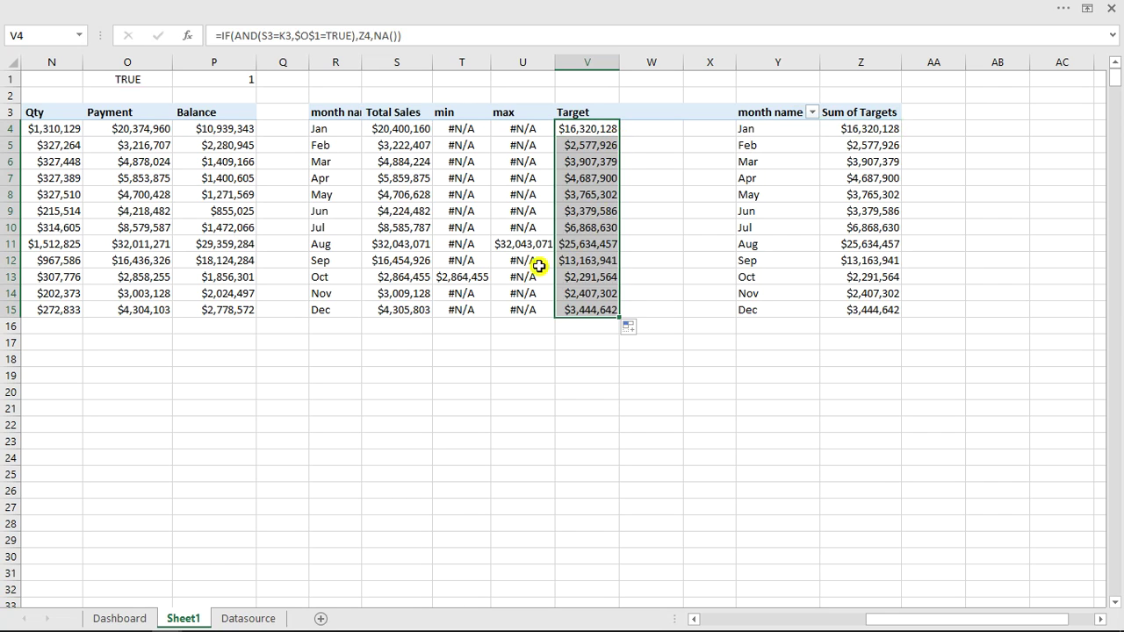
Step: Test the Target column by changing the option number in P1 to 2 and setting it back to 1
click(242, 80)
text(2)
click(452, 359)
click(459, 374)
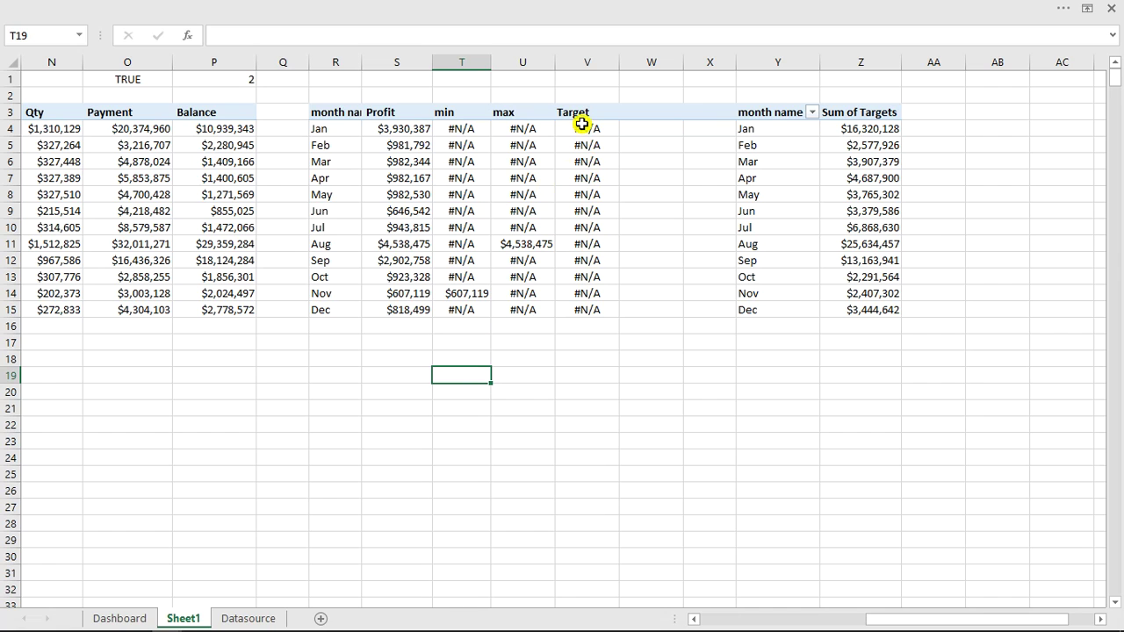
double_click(217, 78)
key(BackSpace)
text(1)
click(527, 373)
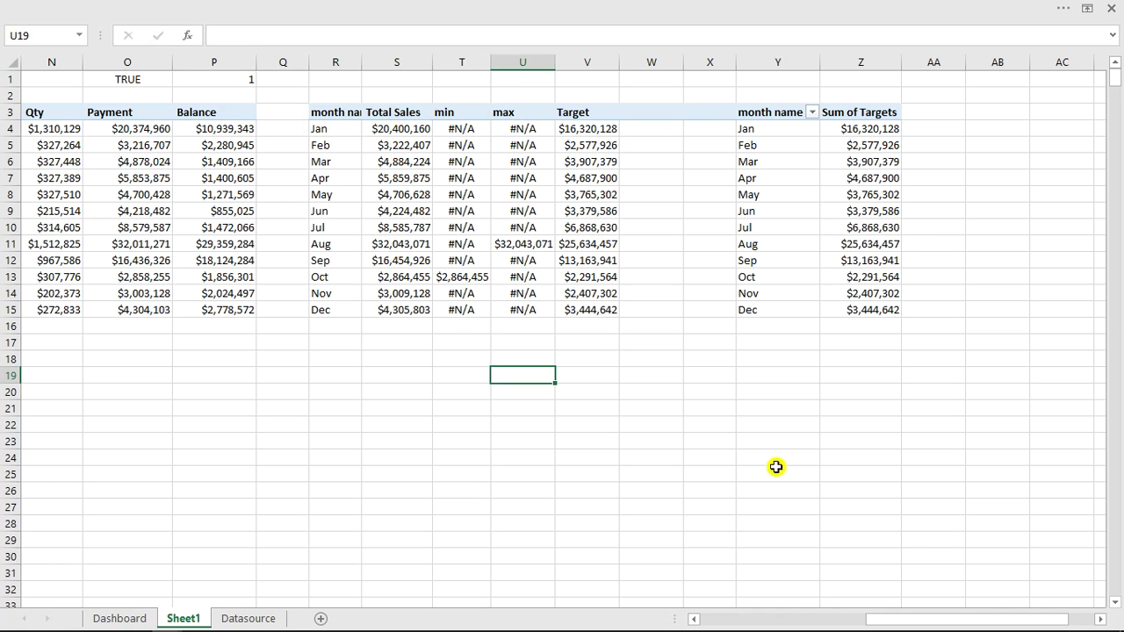
Step: Turn the Dashboard's Target checkbox off and on again, checking the Target column on Sheet1 after each change
drag(991, 617, 923, 628)
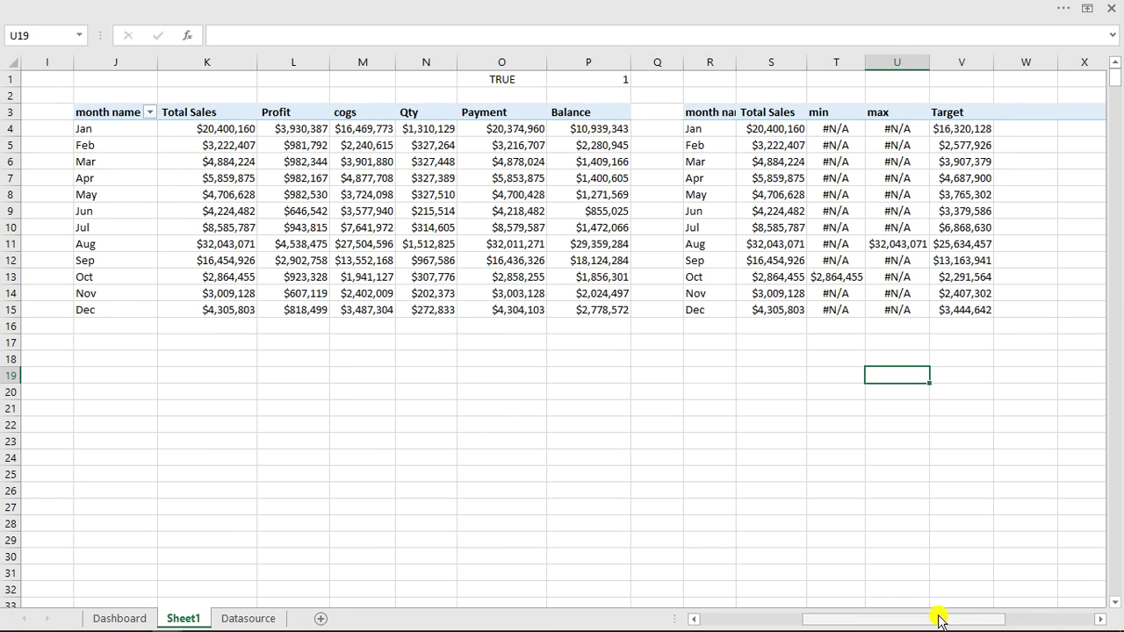
drag(938, 626, 989, 621)
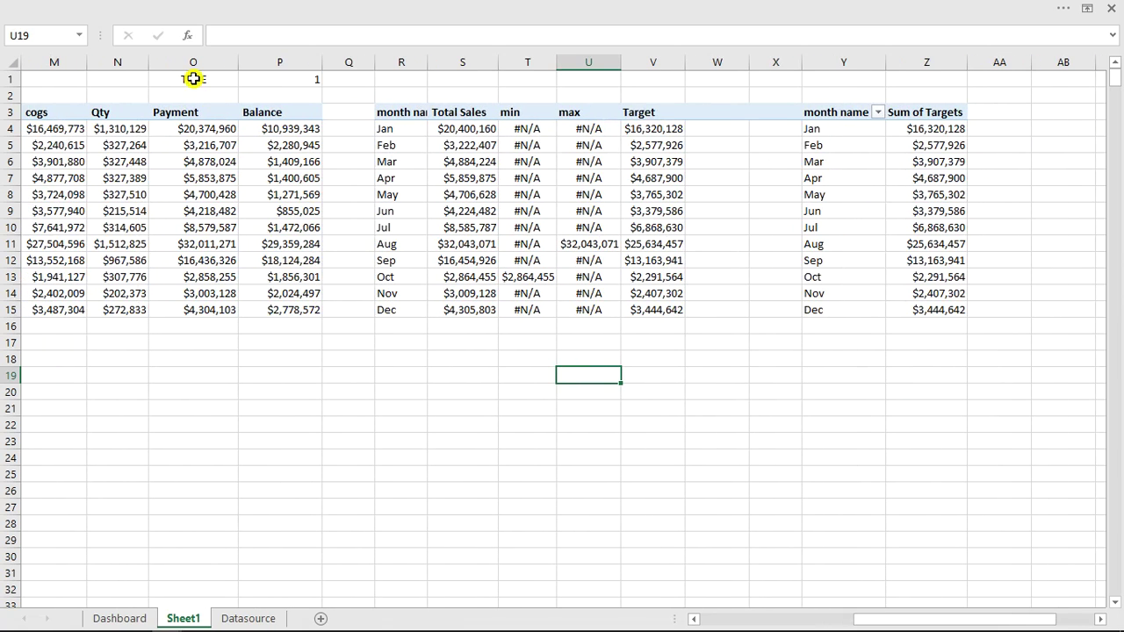
click(120, 619)
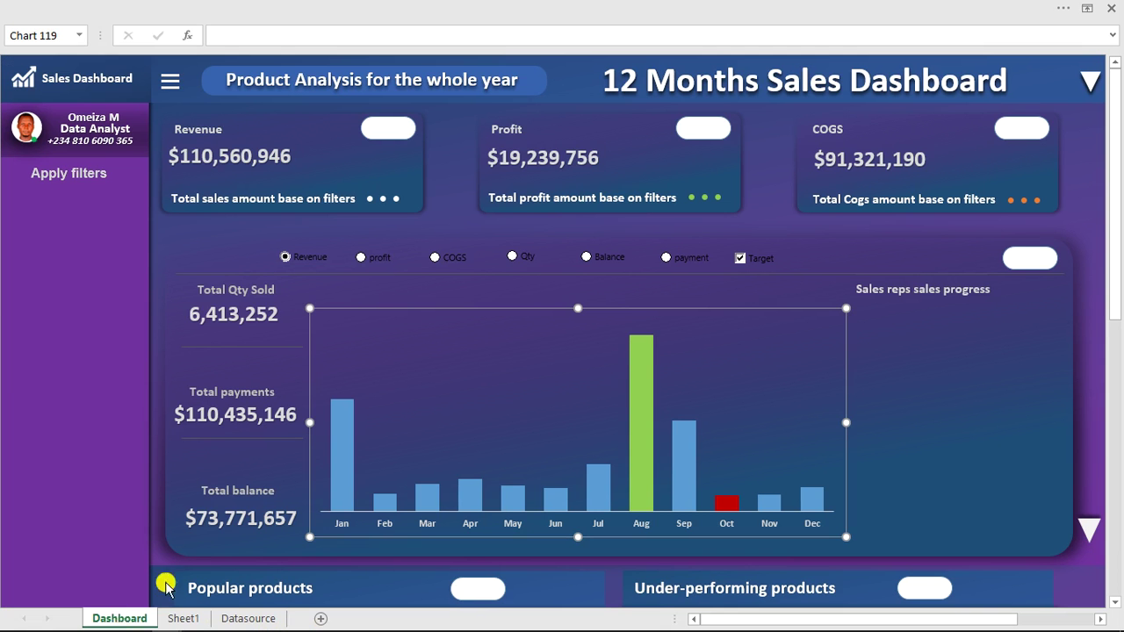
click(742, 260)
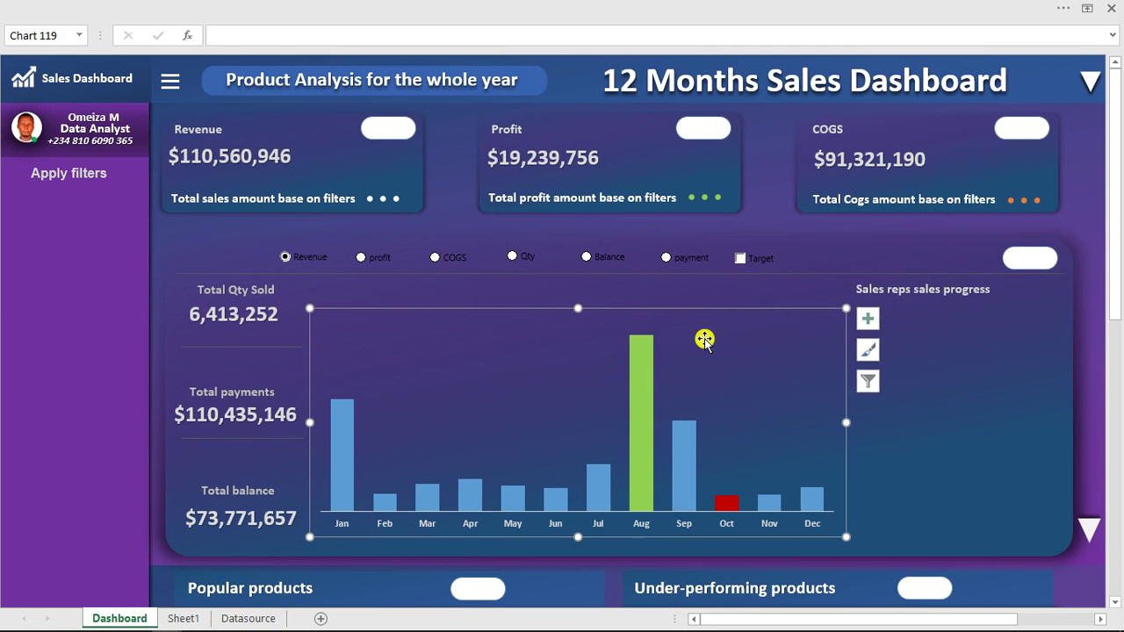
click(188, 619)
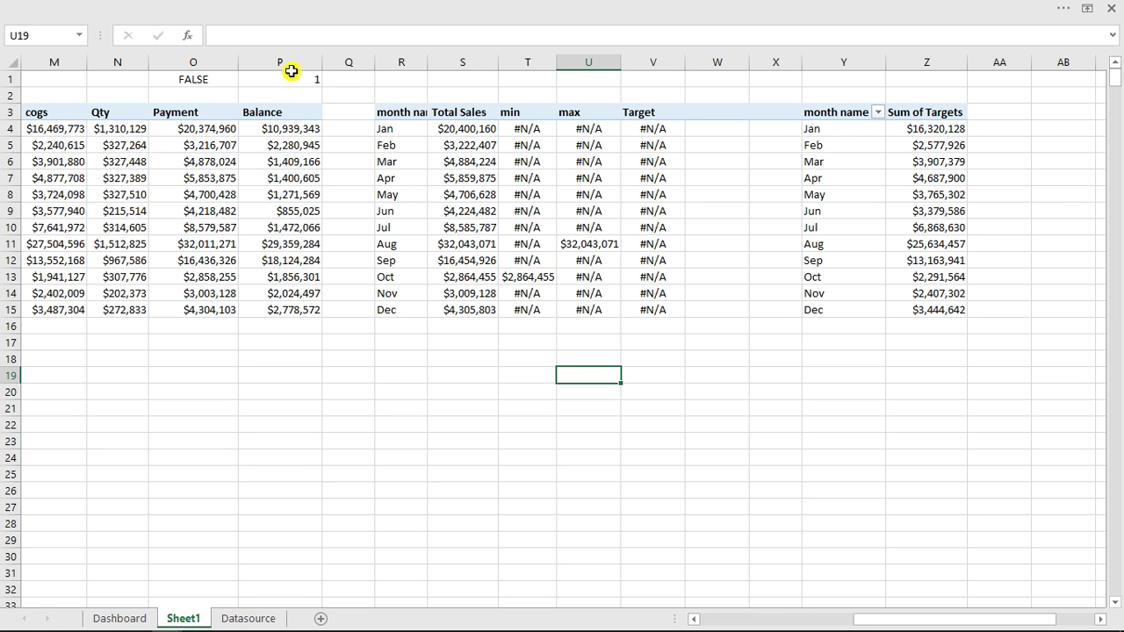
click(119, 618)
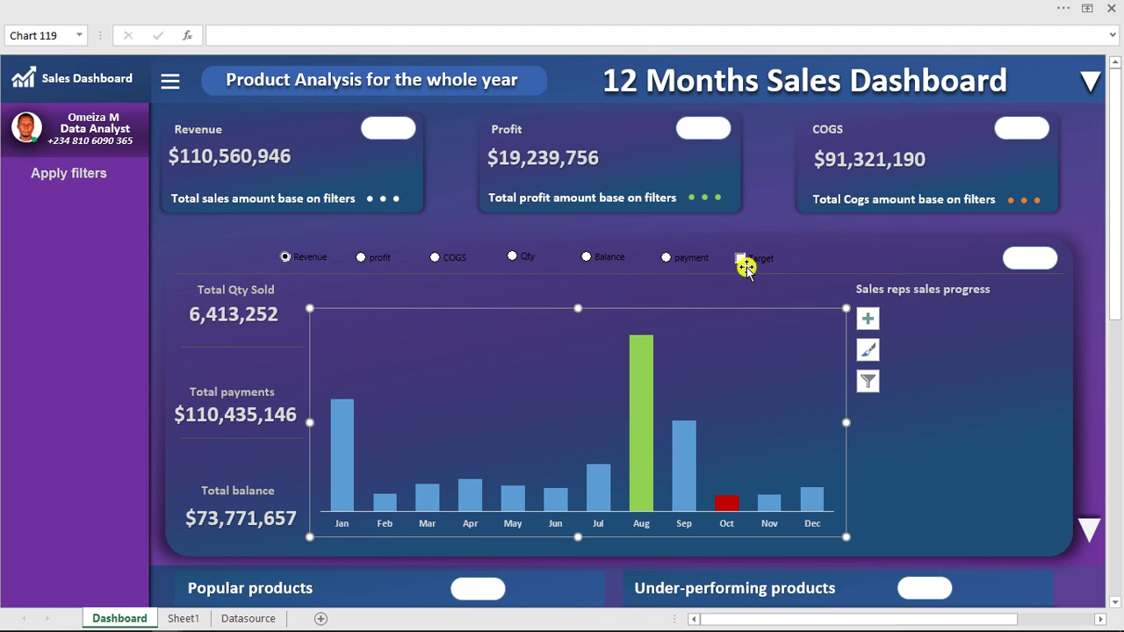
click(743, 263)
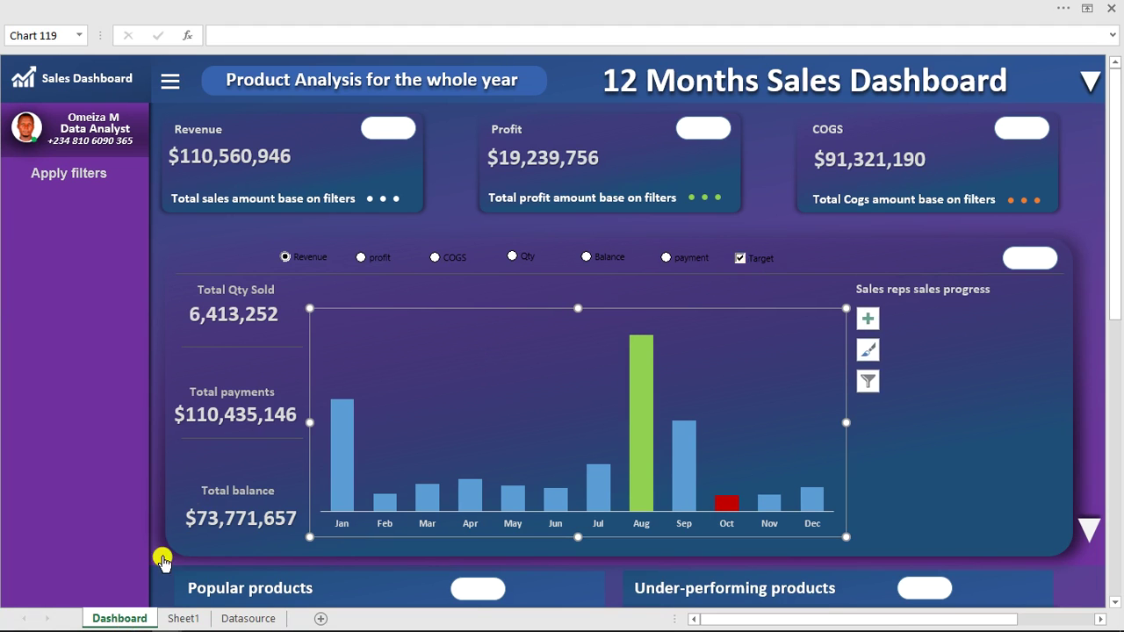
click(182, 618)
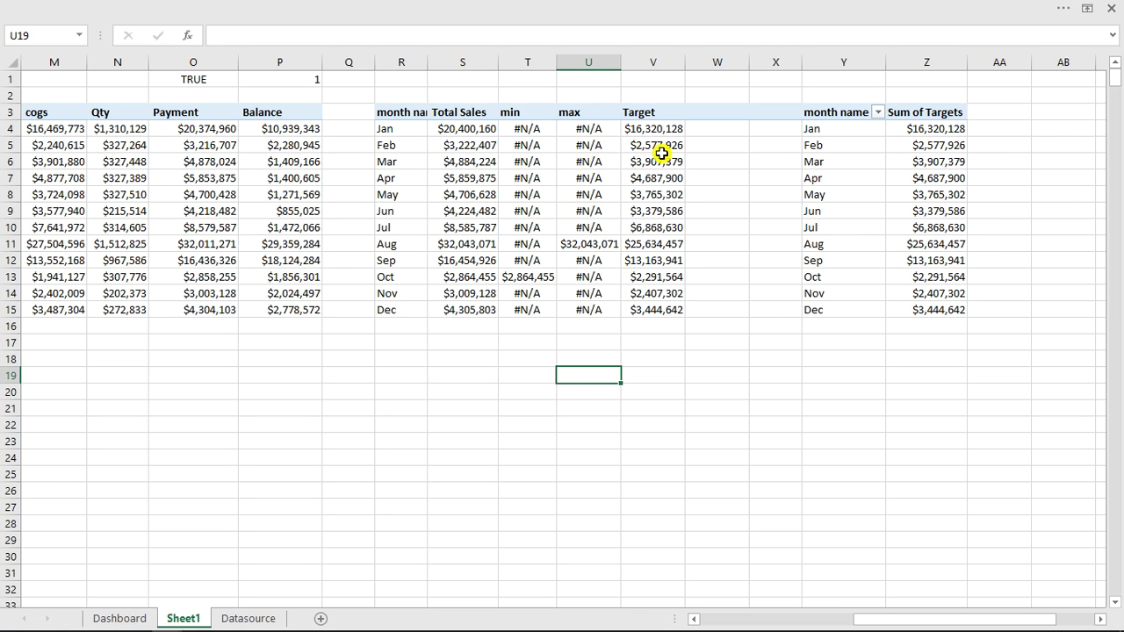
Step: Add a new series to the Dashboard column chart's data source, with Sheet1 cell V3 as its series name
click(122, 619)
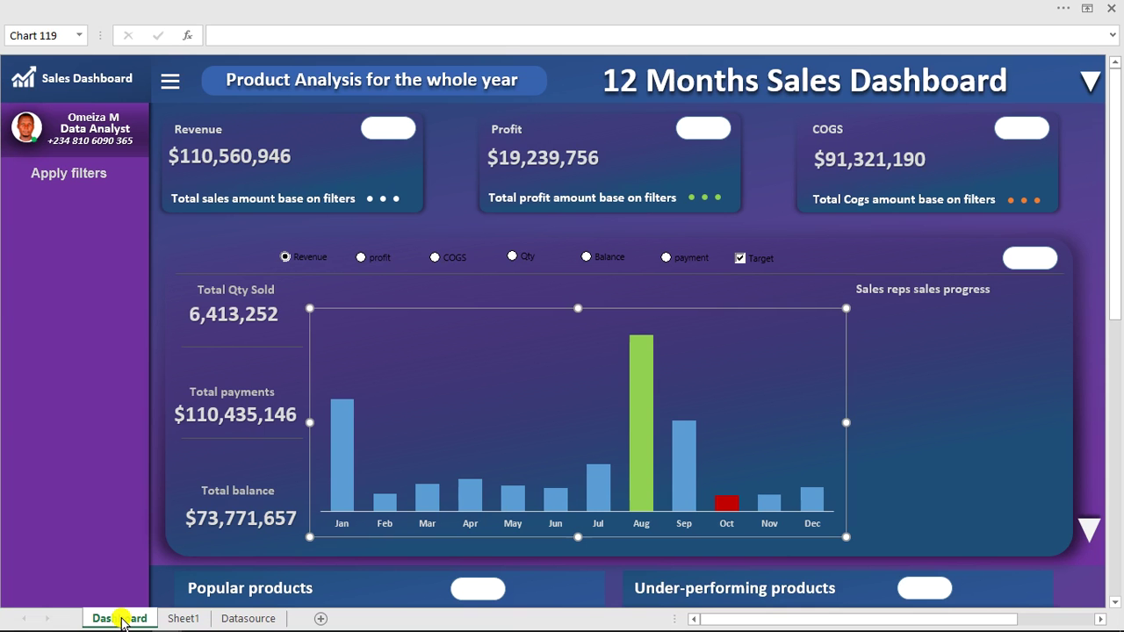
right_click(634, 375)
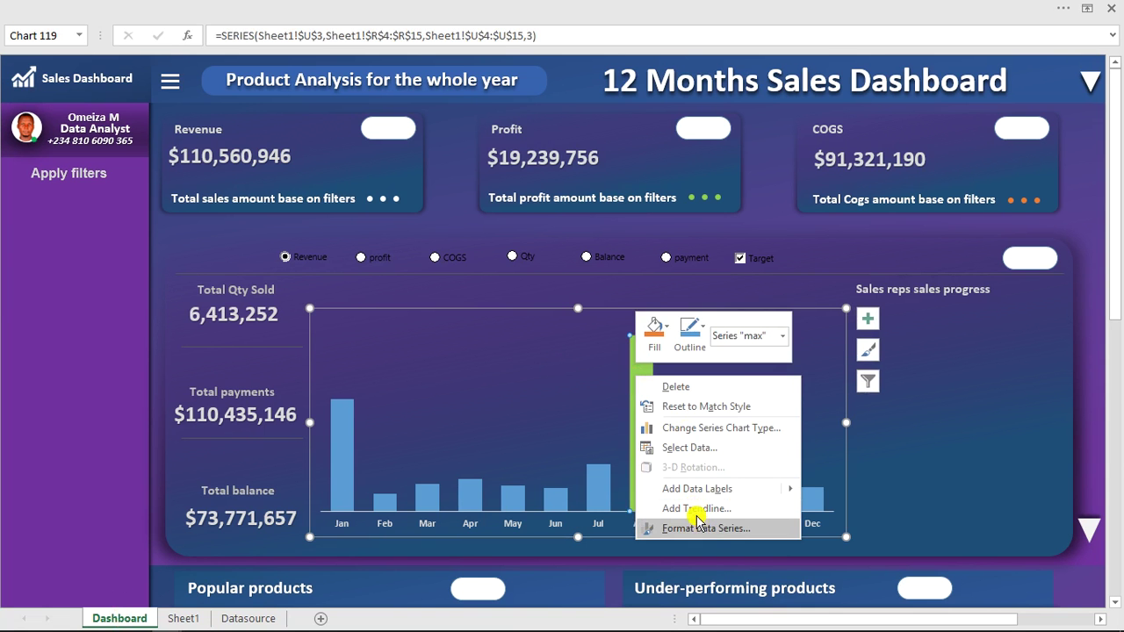
click(688, 449)
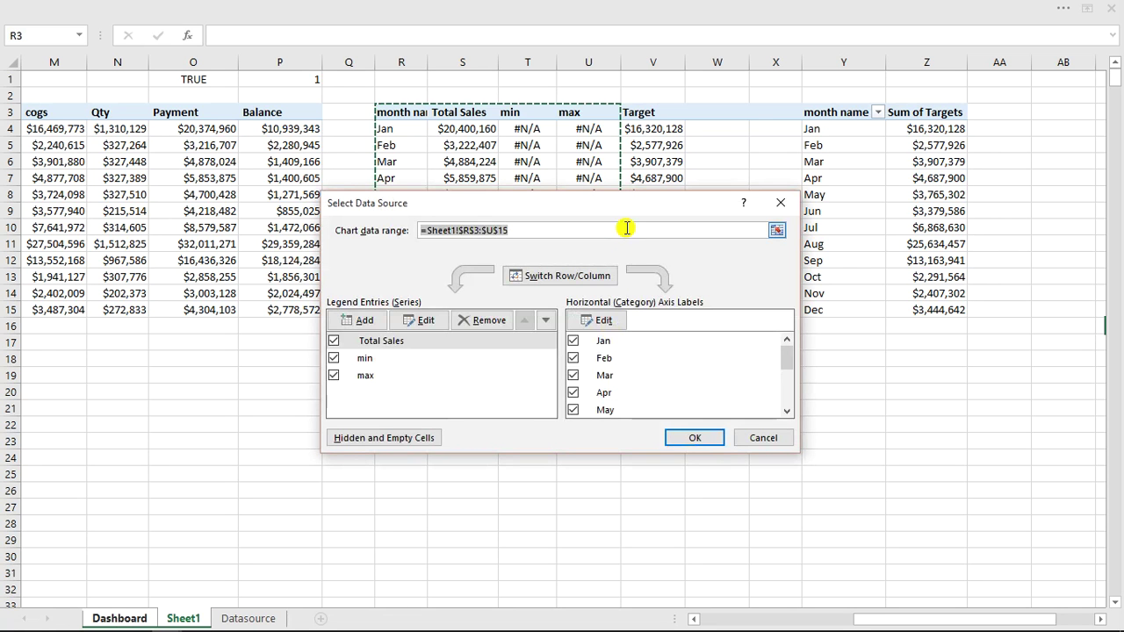
drag(617, 206, 477, 300)
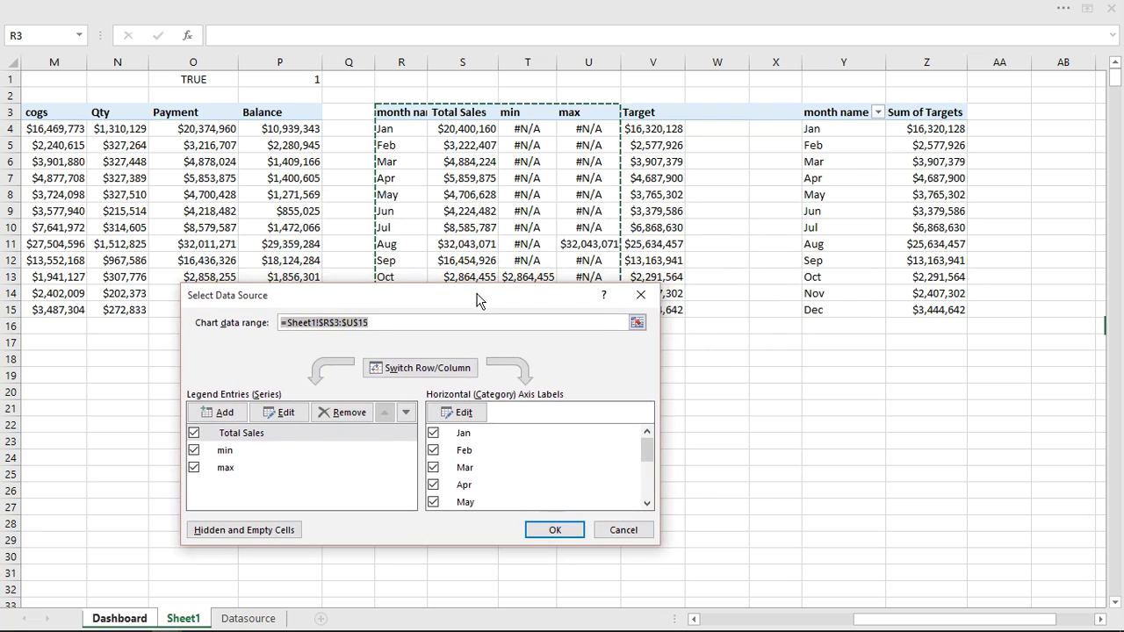
click(227, 414)
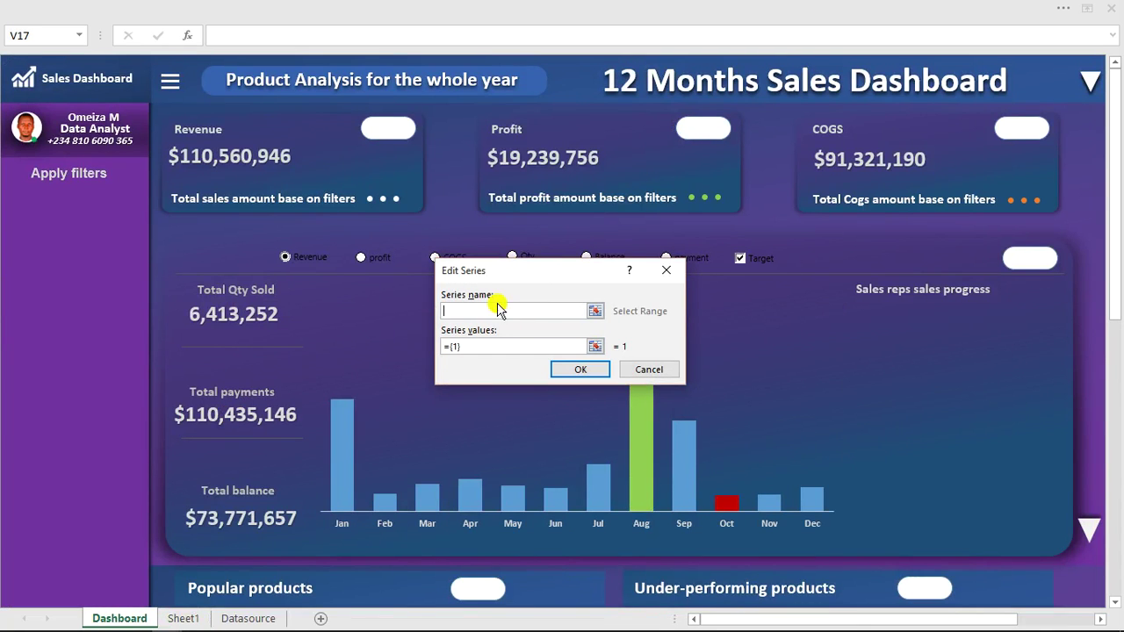
click(185, 619)
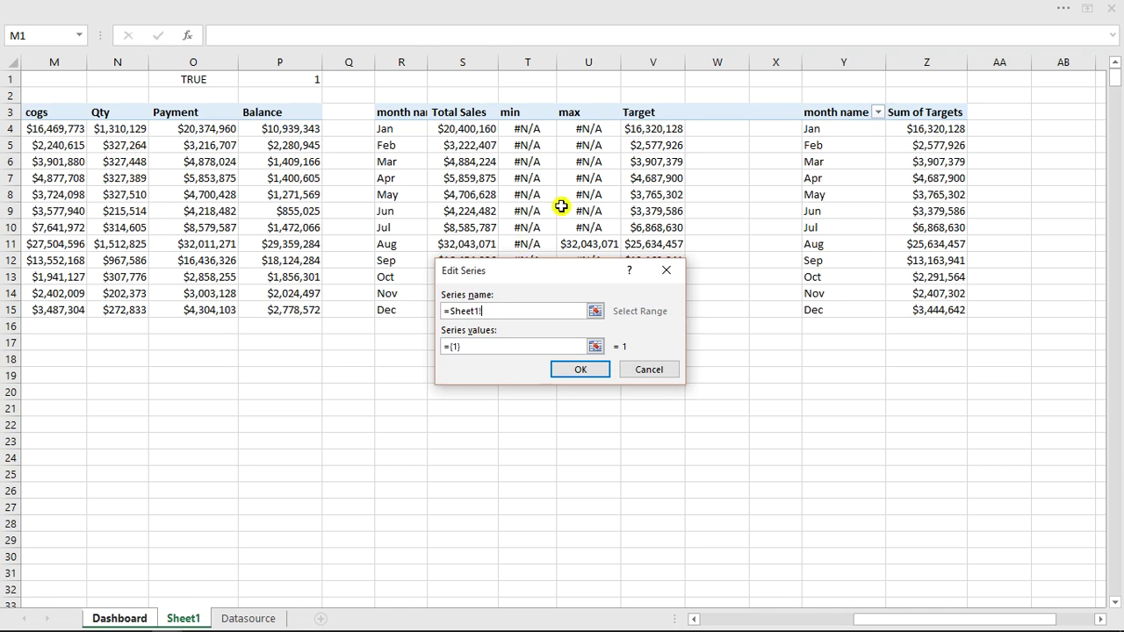
click(654, 113)
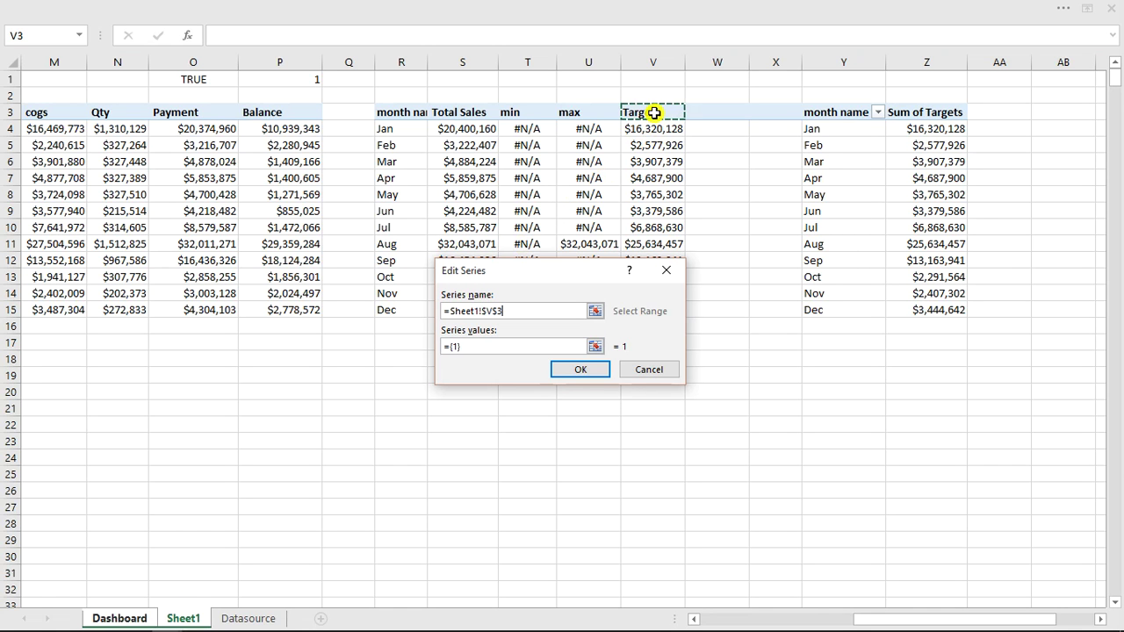
Step: Set the new series' values to Sheet1 V4:V15 and apply the chart's data source changes
click(492, 346)
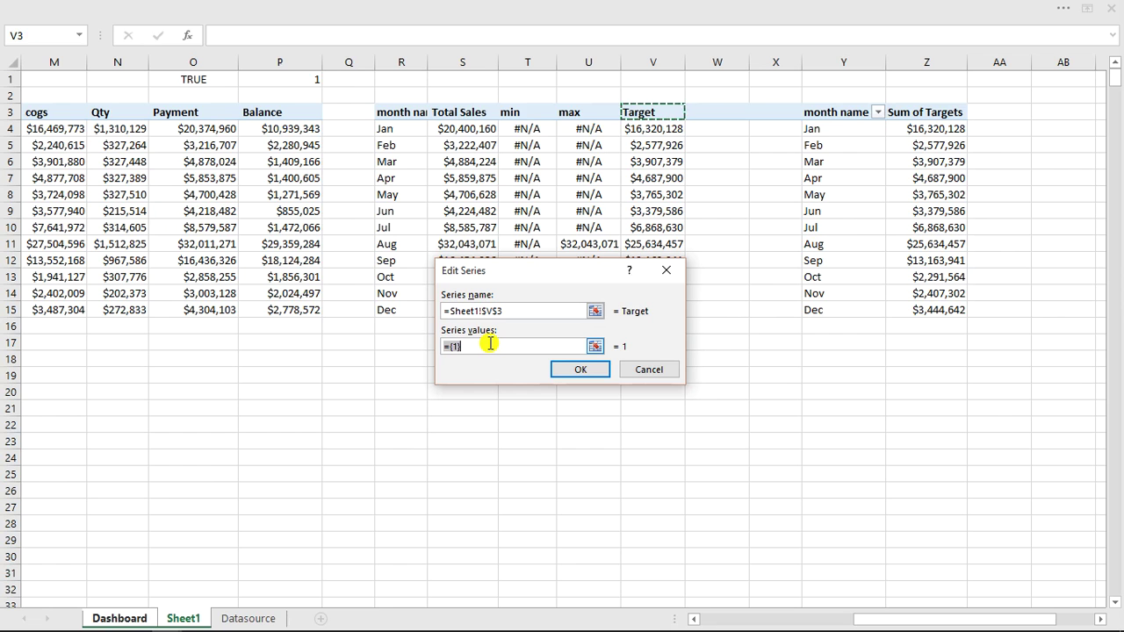
key(BackSpace)
drag(603, 270, 453, 258)
drag(667, 128, 654, 309)
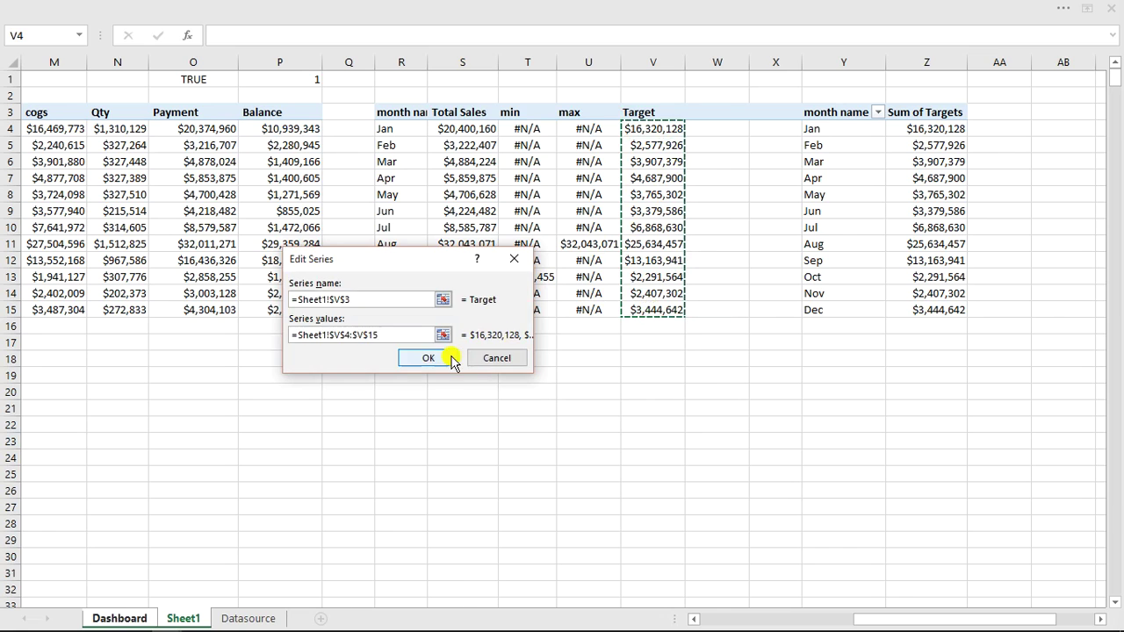
click(451, 360)
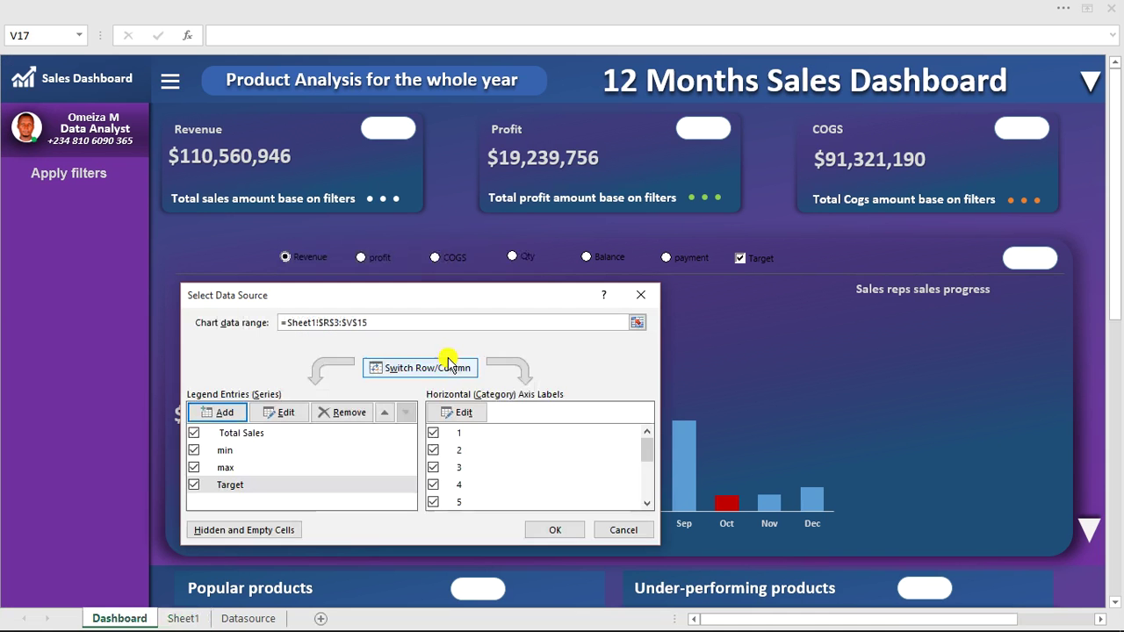
click(567, 531)
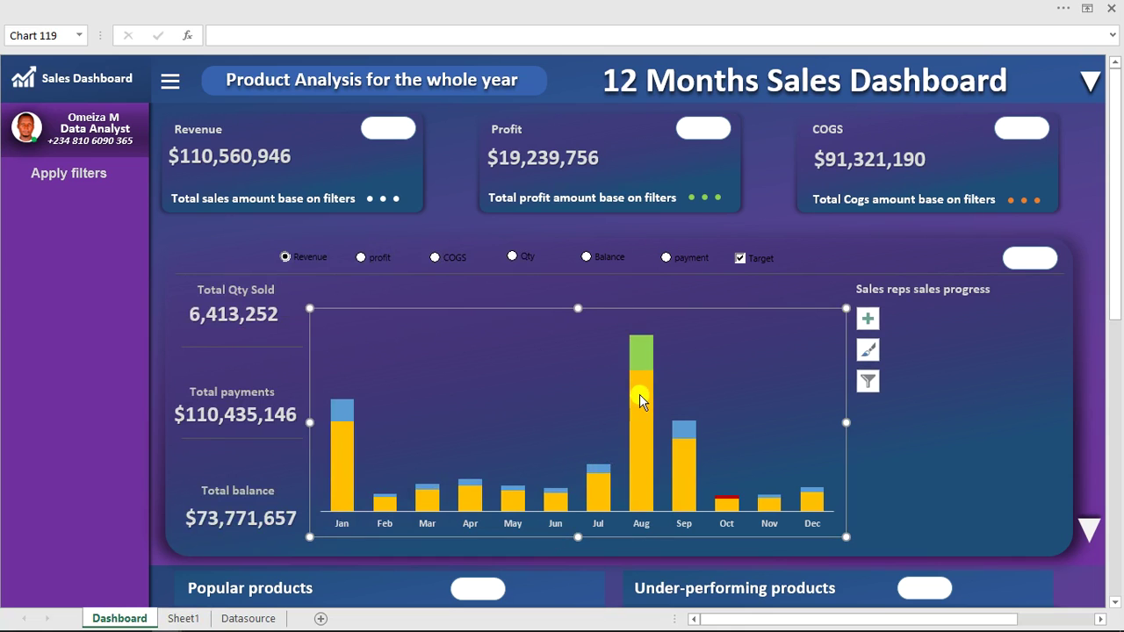
Step: Change the Target series to a Line chart on the secondary axis, and delete the secondary axis labels from the chart
mouse_move(640, 401)
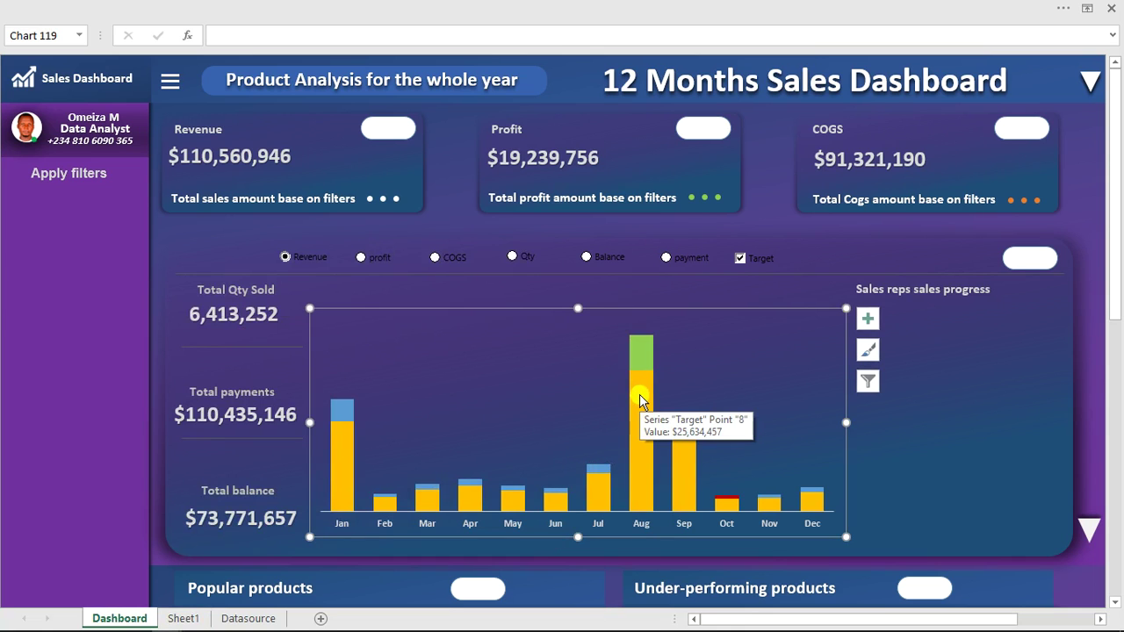
right_click(640, 397)
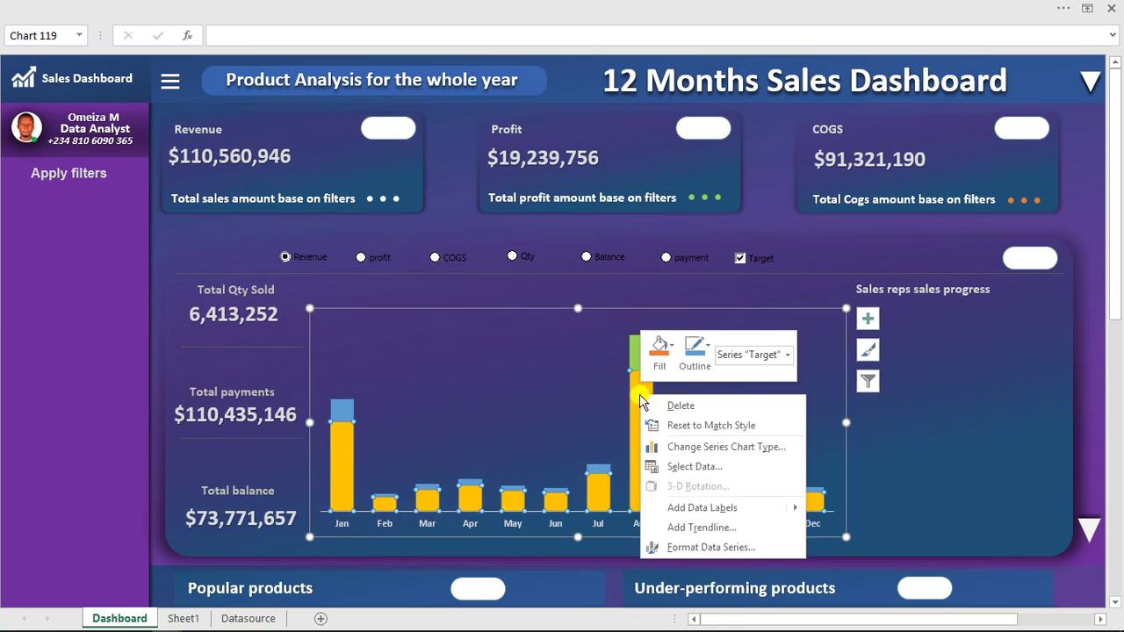
click(693, 448)
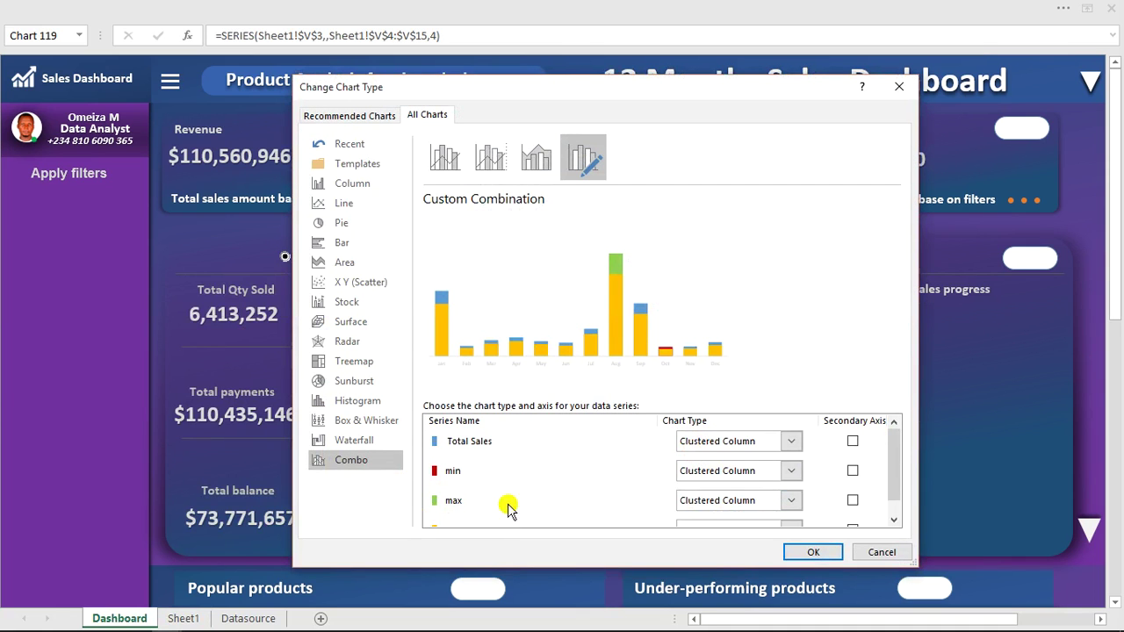
drag(897, 440, 895, 478)
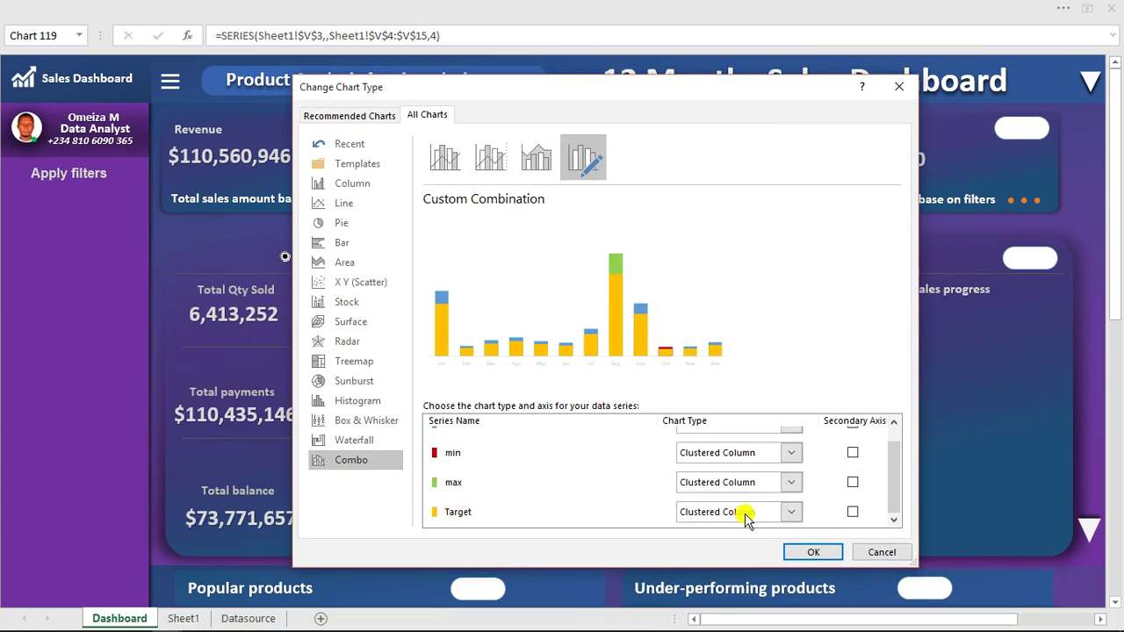
click(794, 513)
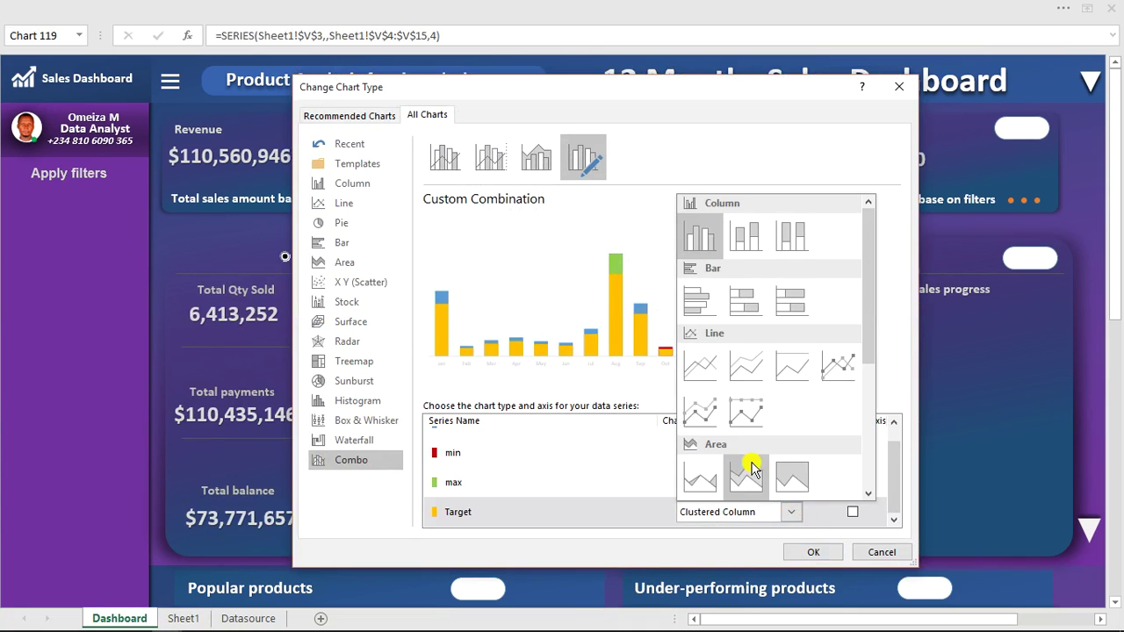
click(714, 367)
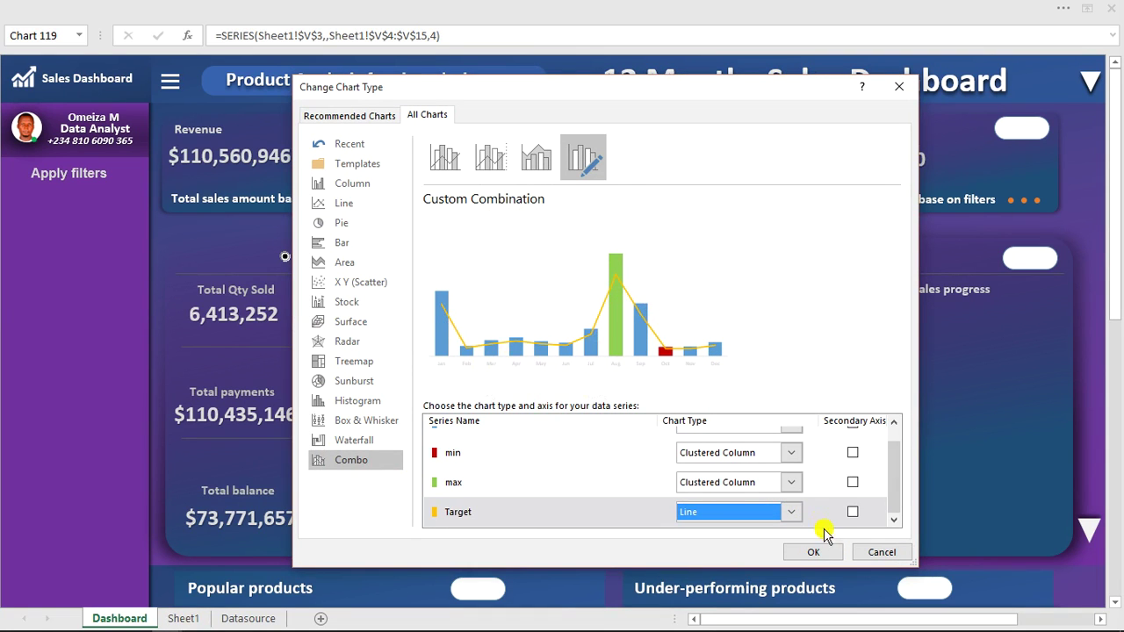
click(852, 513)
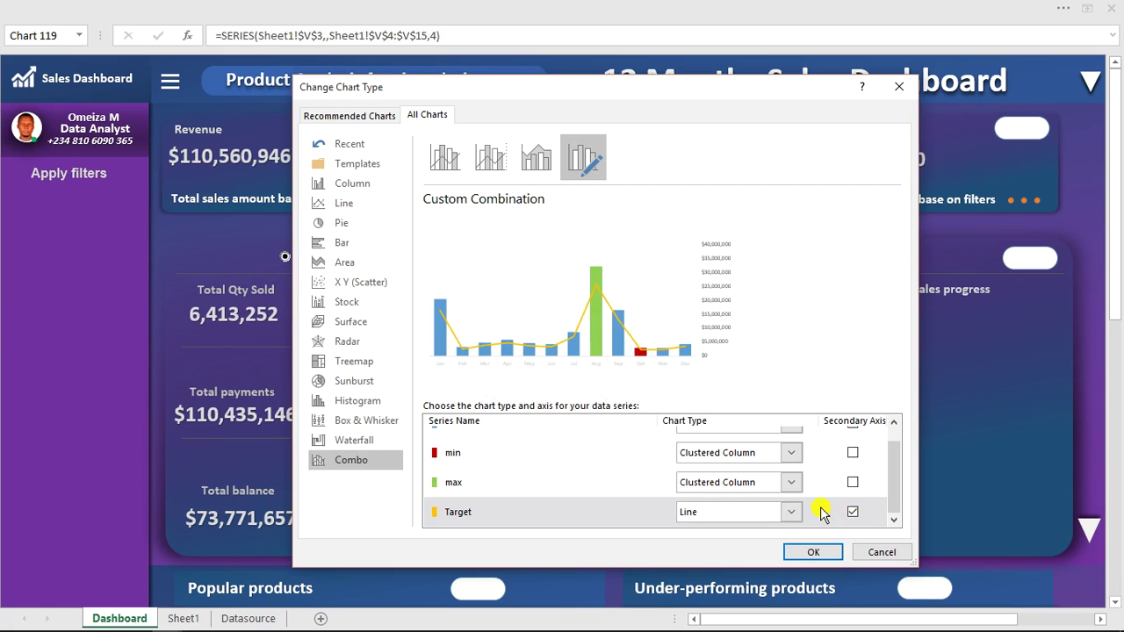
click(813, 553)
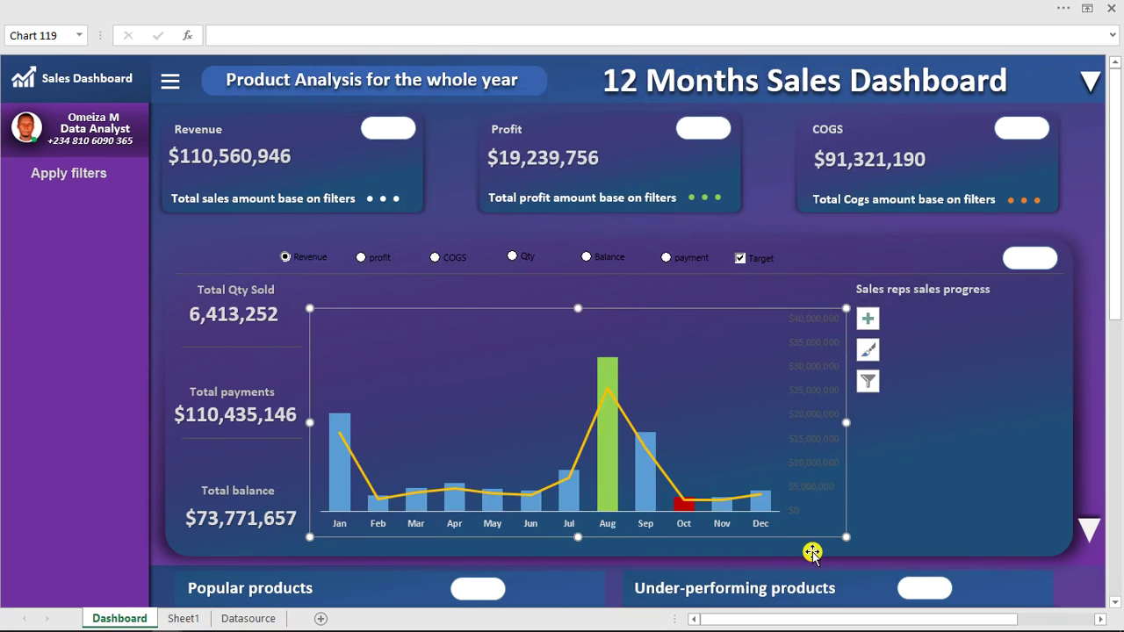
click(811, 417)
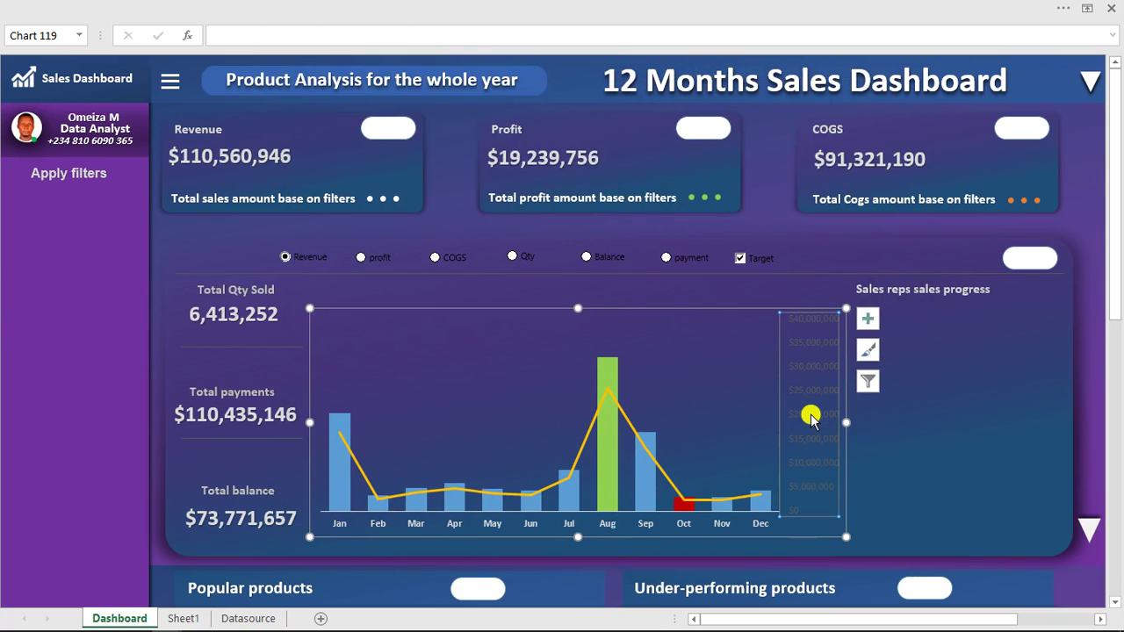
key(Delete)
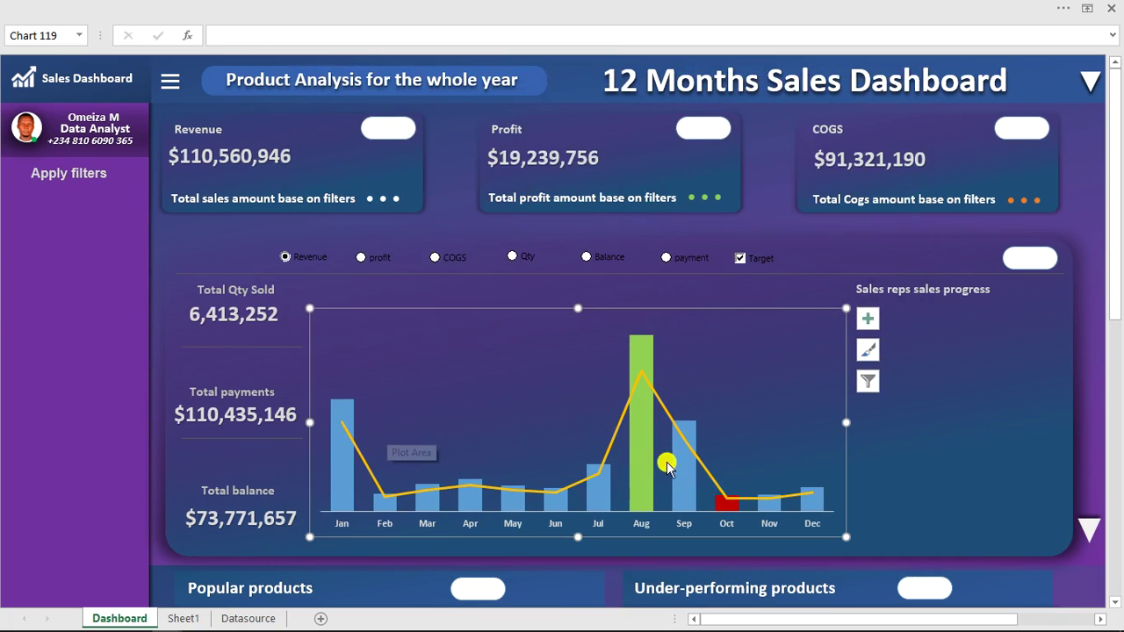
Step: Try recoloring the Target line dark grey with only its August data point selected
click(609, 448)
double_click(609, 450)
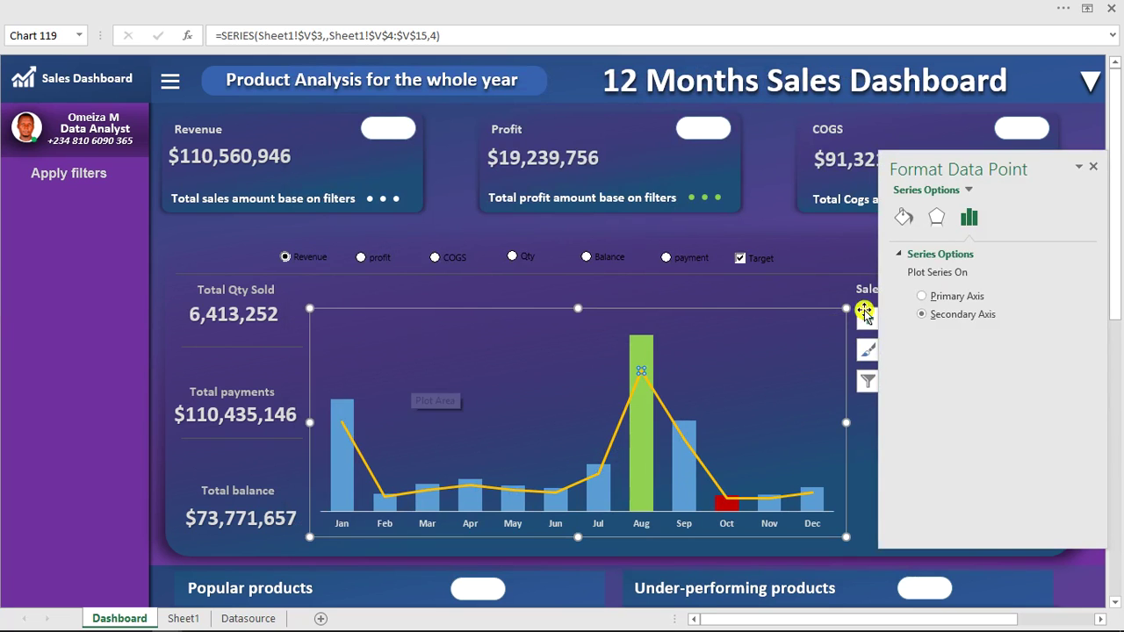
click(909, 220)
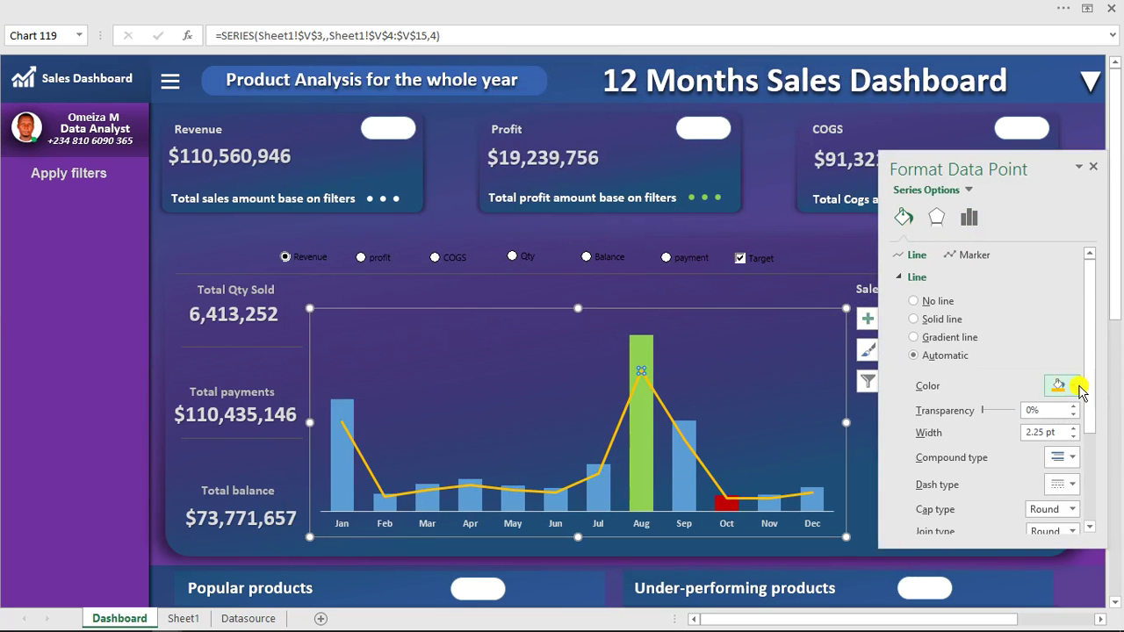
click(1071, 389)
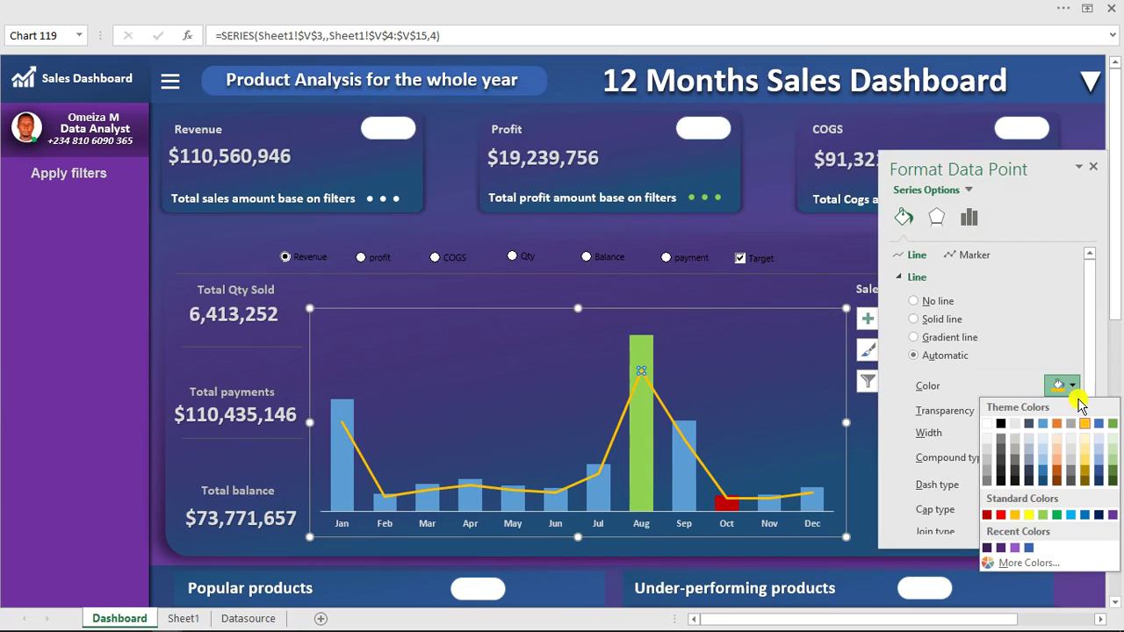
click(1003, 468)
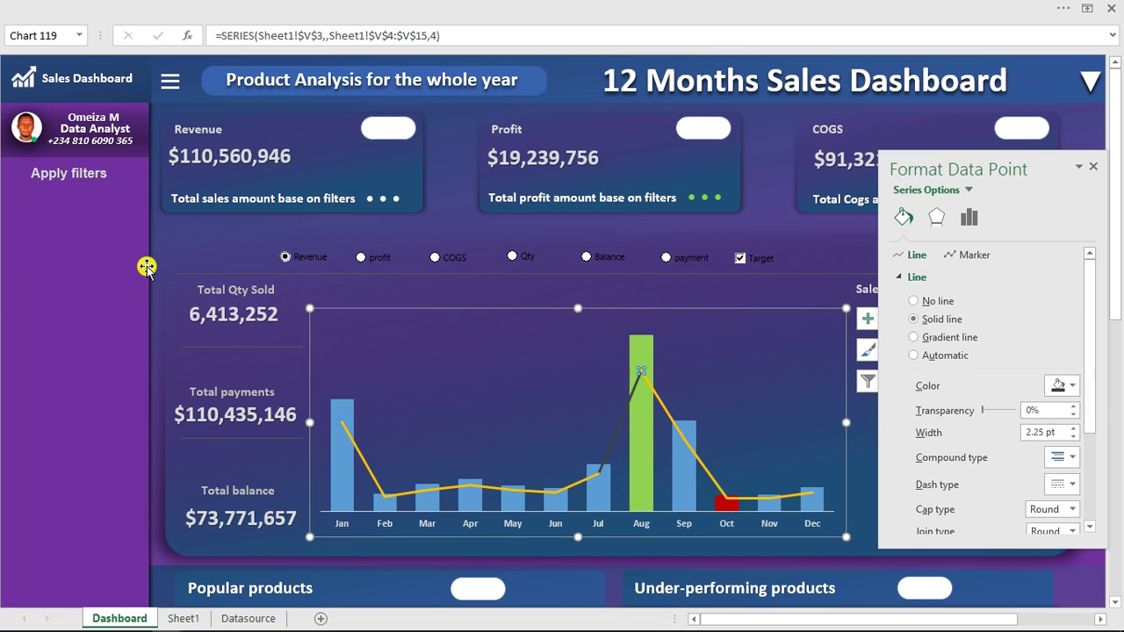
click(118, 263)
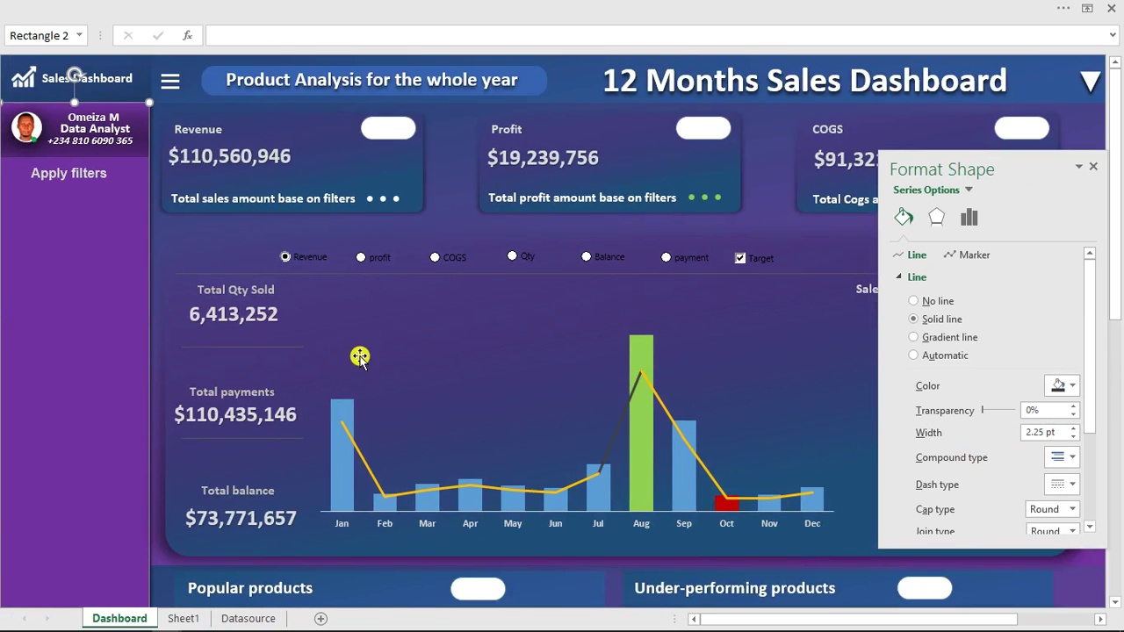
Step: Recolor the whole Target series line in the chart to a near-black shade
click(540, 497)
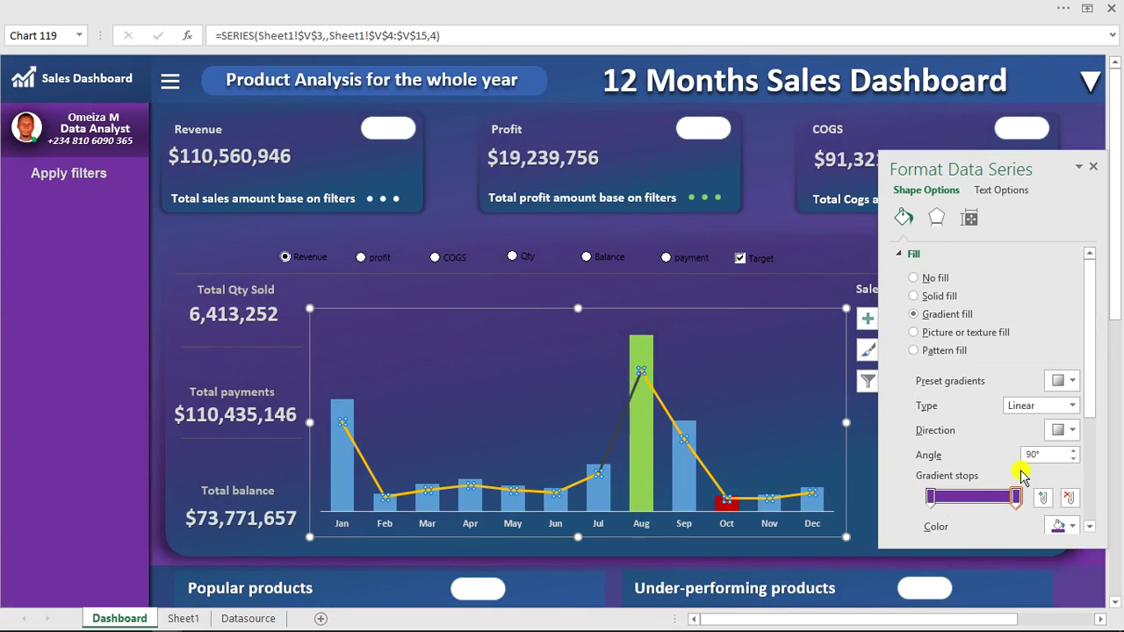
click(904, 218)
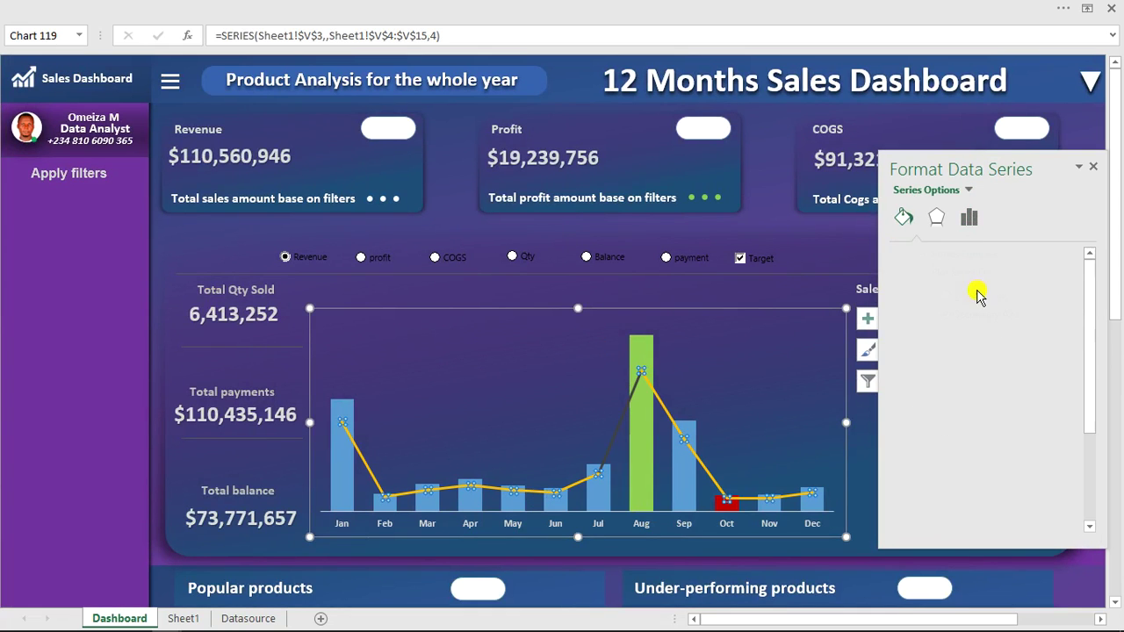
click(1067, 386)
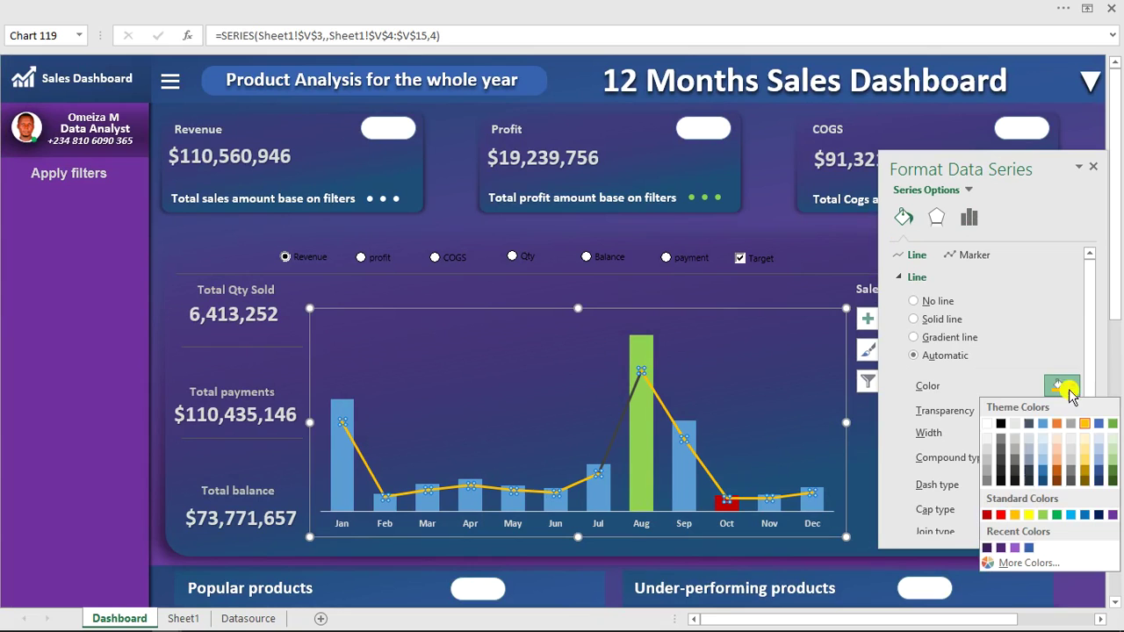
click(1001, 478)
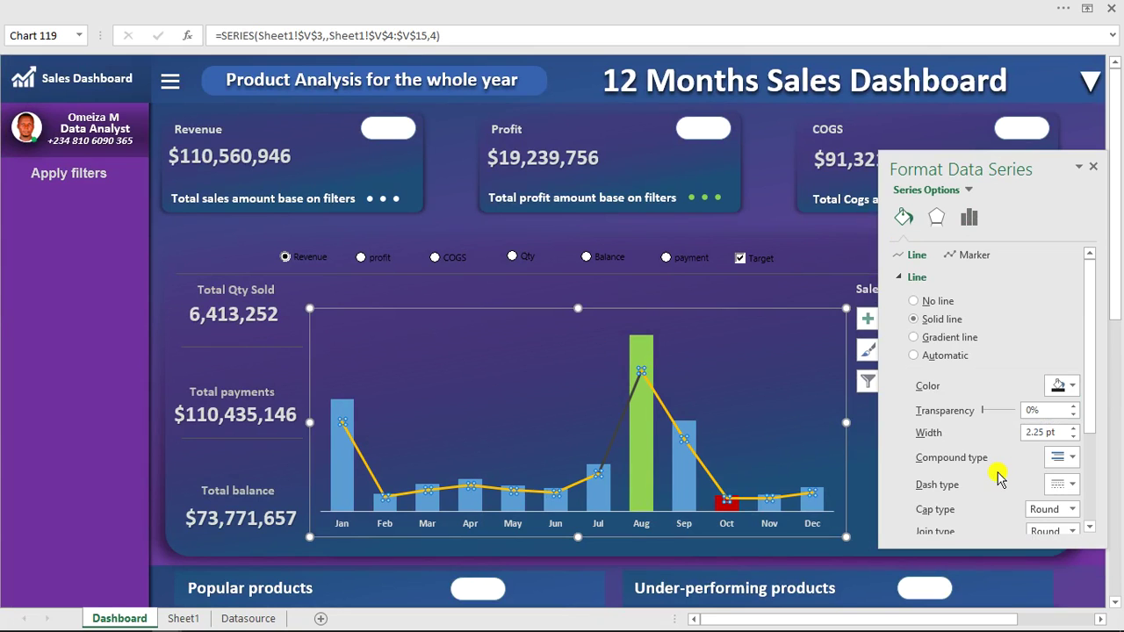
Step: Add an outer shadow offset to the bottom right to the Target line and lower the shadow's transparency
click(936, 218)
click(928, 255)
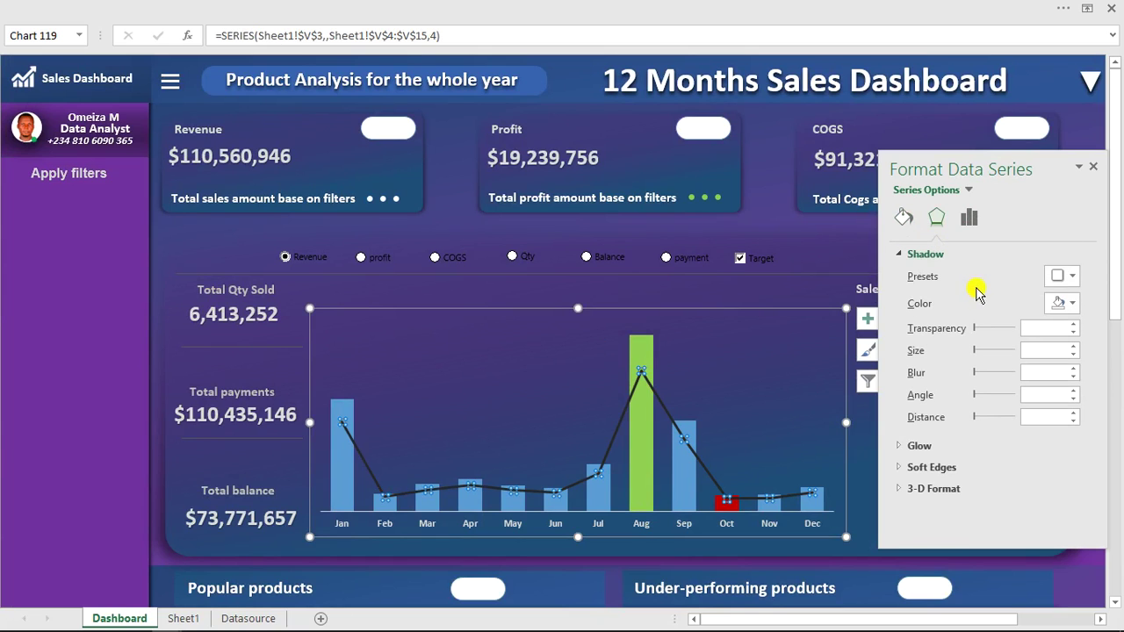
click(1065, 277)
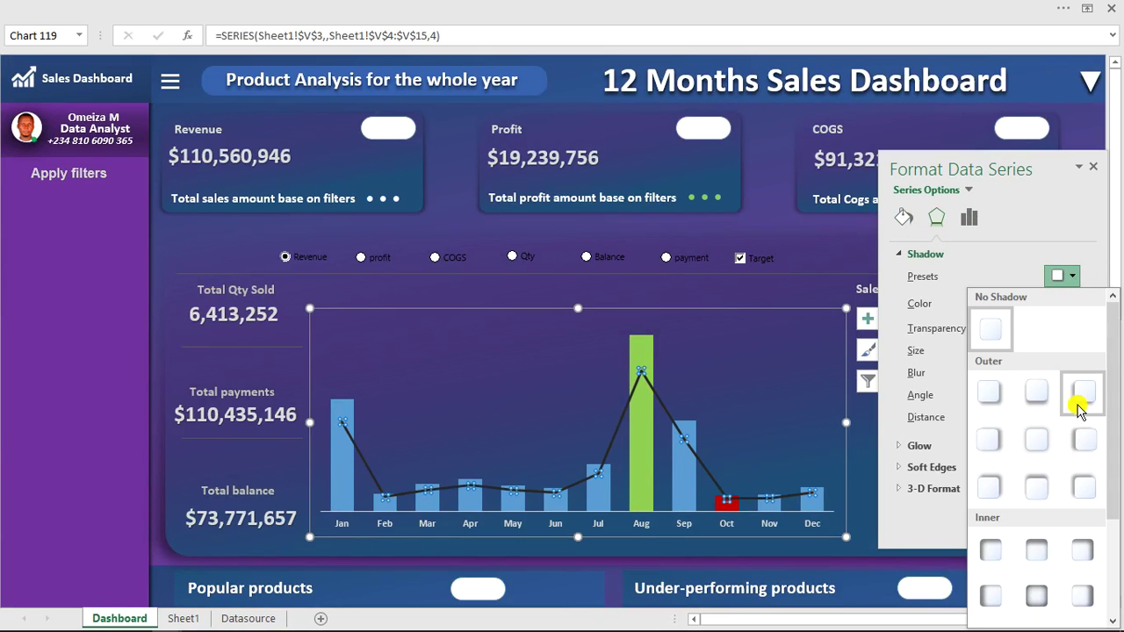
click(989, 393)
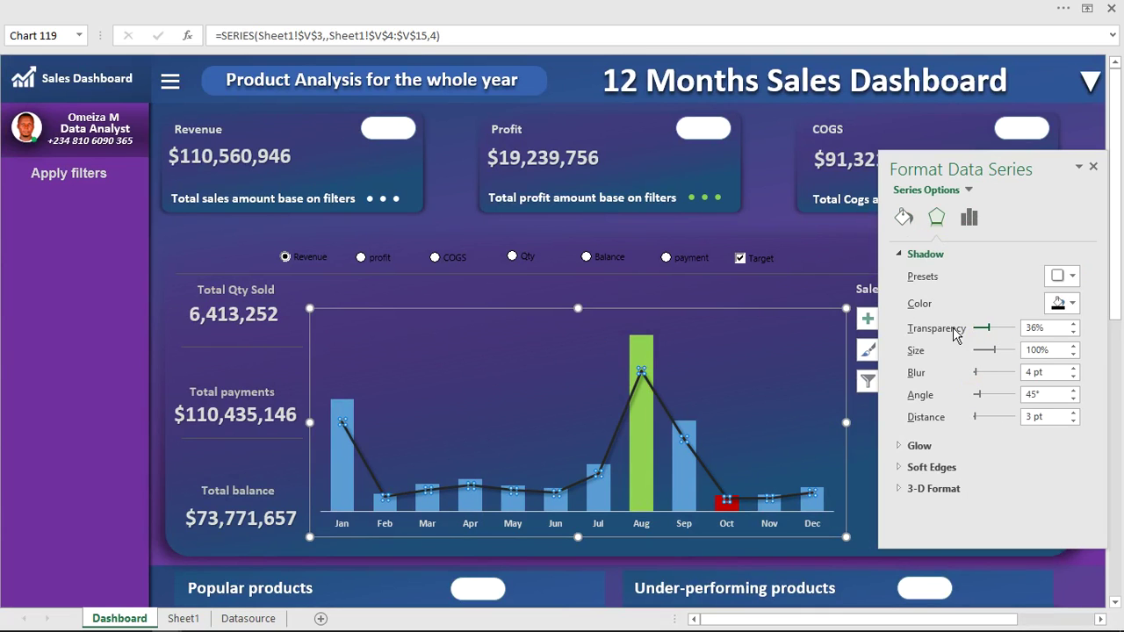
Step: Fill the Total Sales columns with a solid lighter shade of blue
click(348, 411)
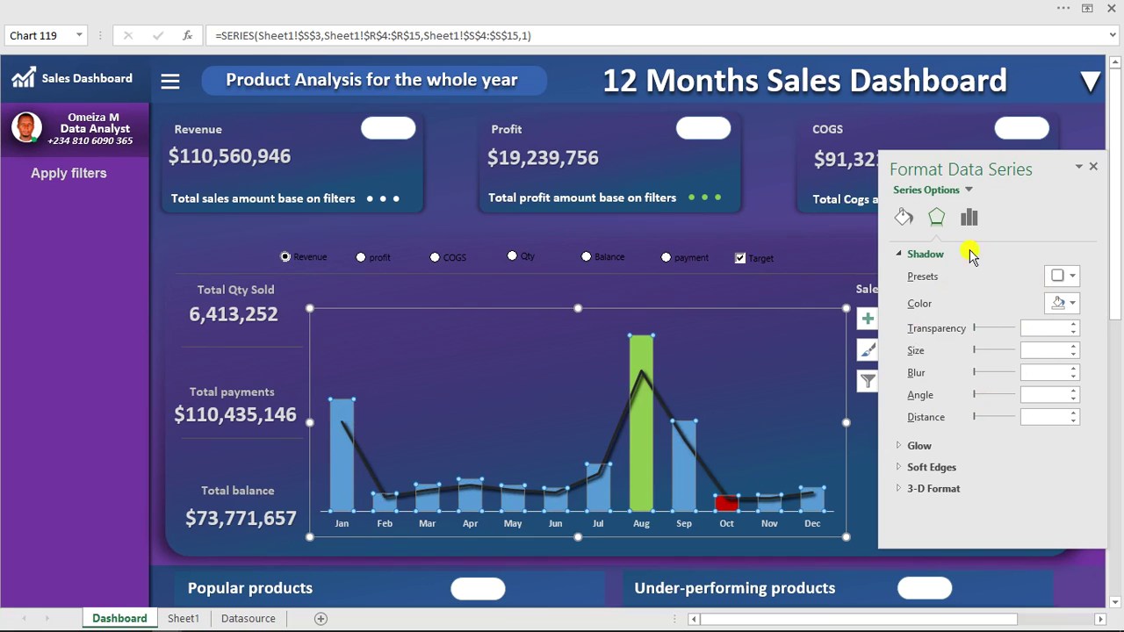
click(906, 217)
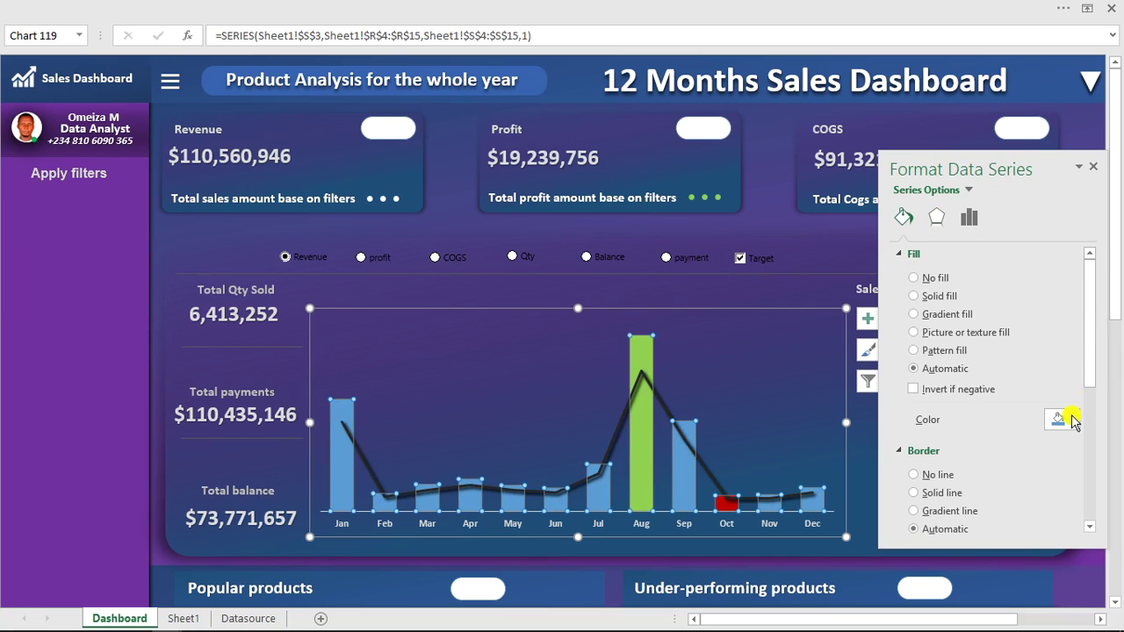
click(1070, 421)
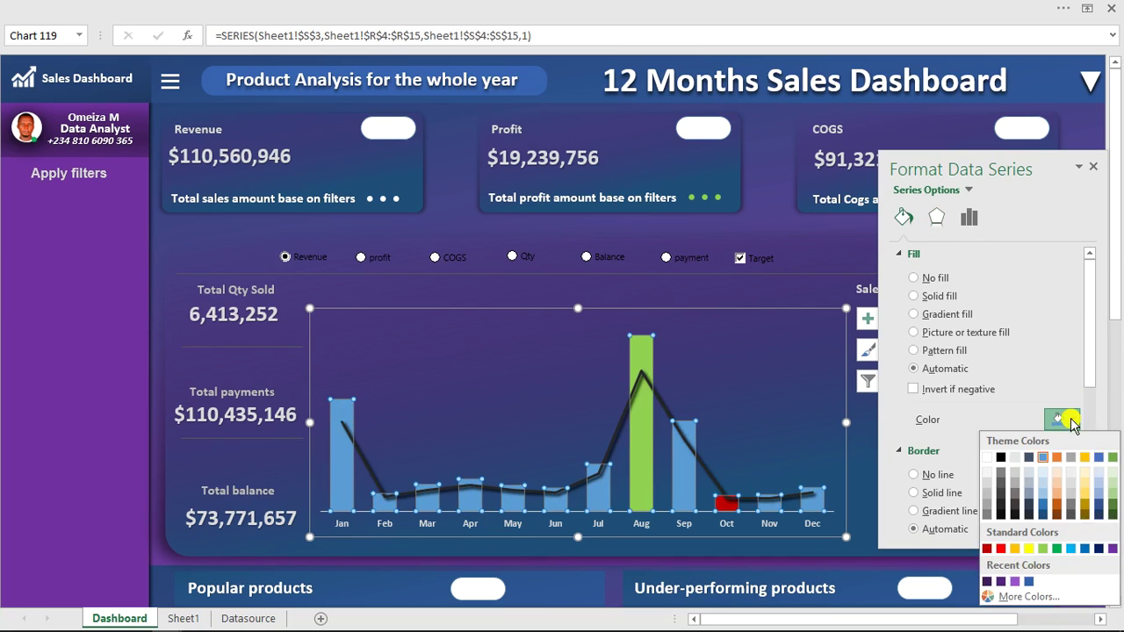
click(1045, 498)
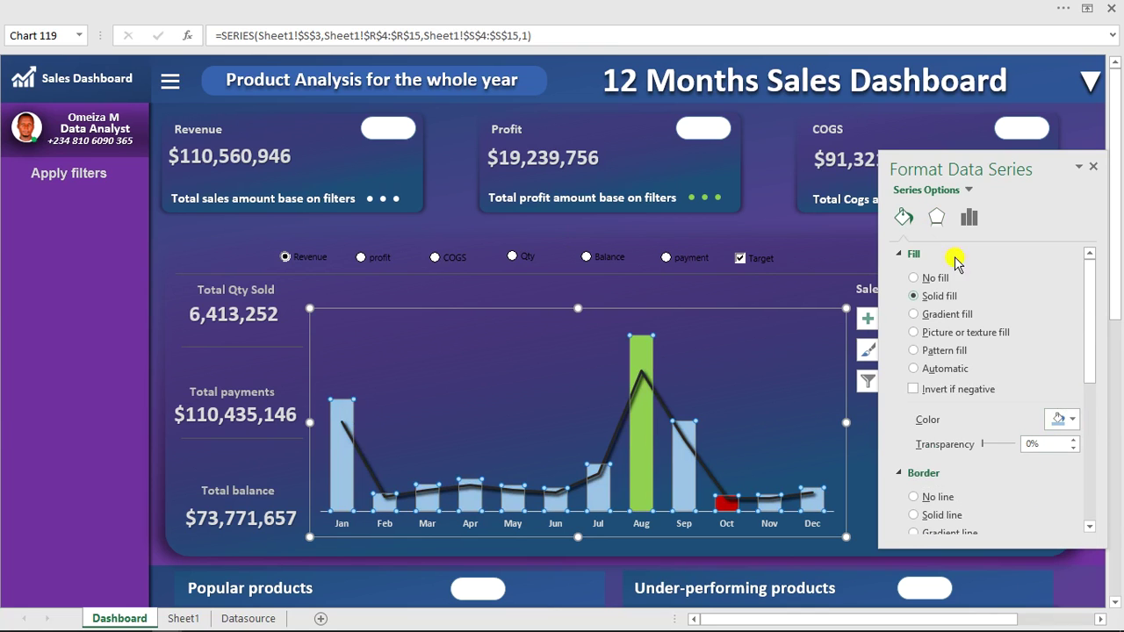
Step: Add an outer shadow offset to the bottom left to the Total Sales columns, with 0% transparency, and close the formatting pane
click(937, 218)
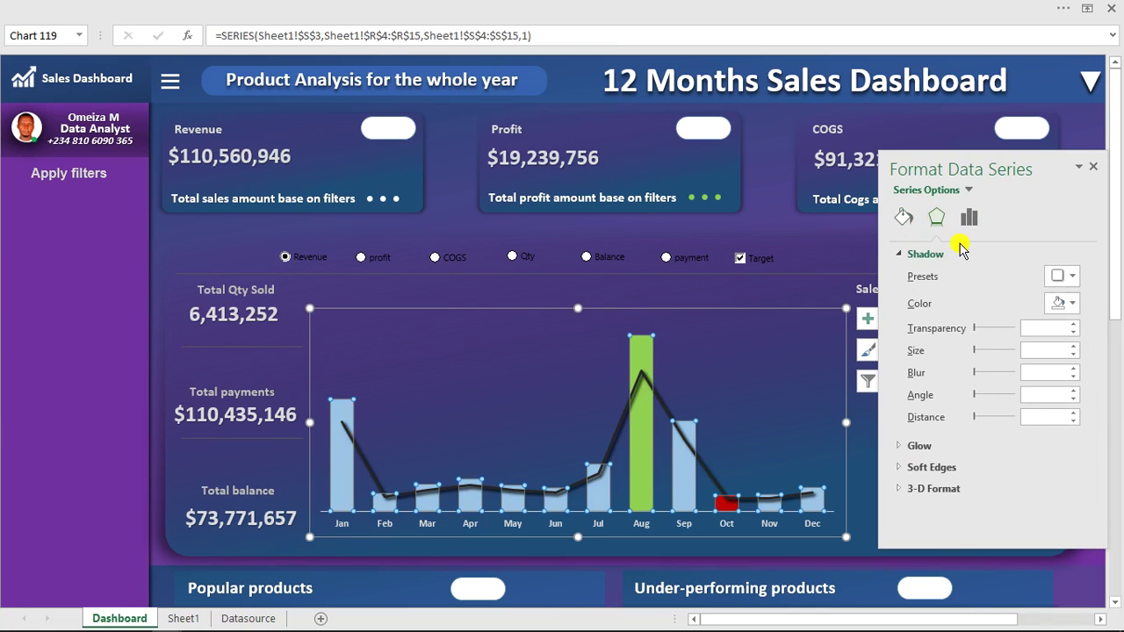
click(1064, 277)
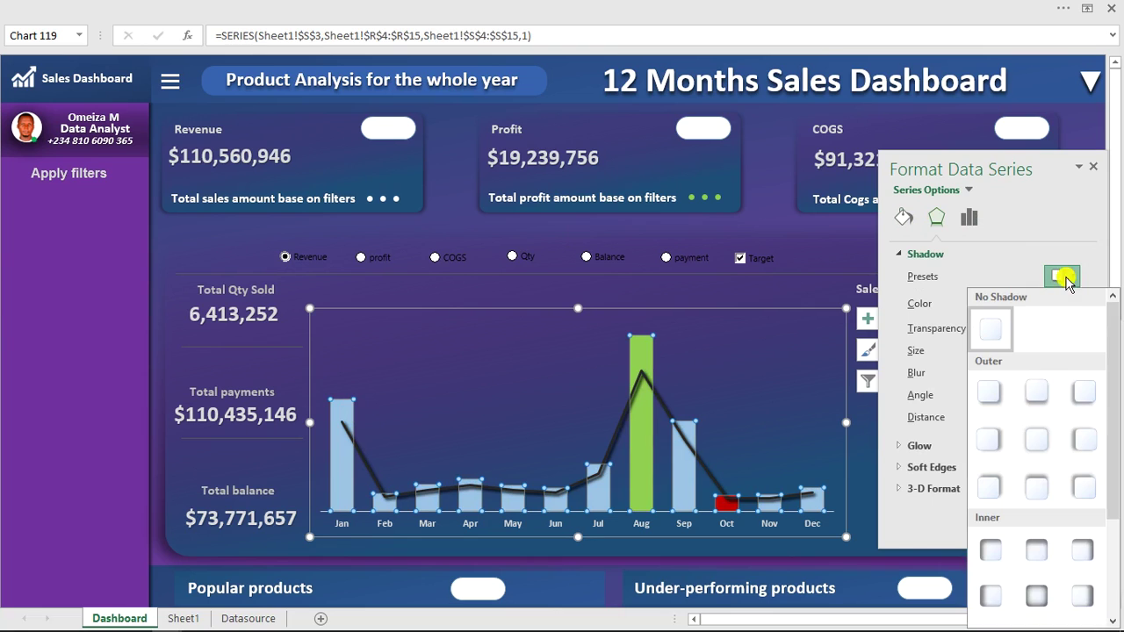
click(1072, 406)
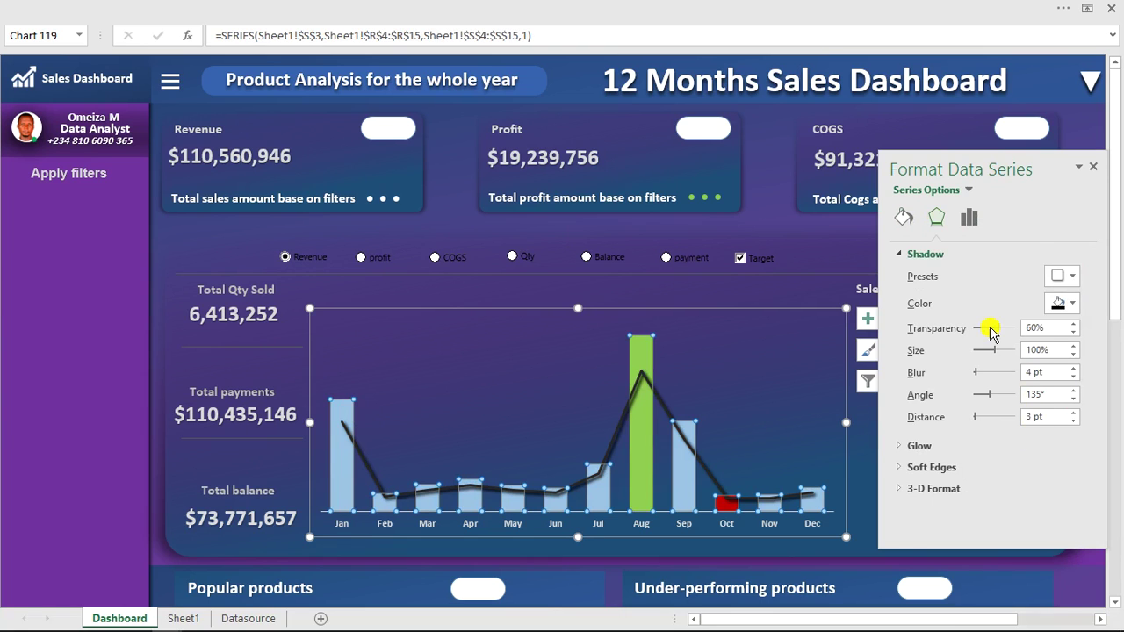
drag(999, 328, 928, 325)
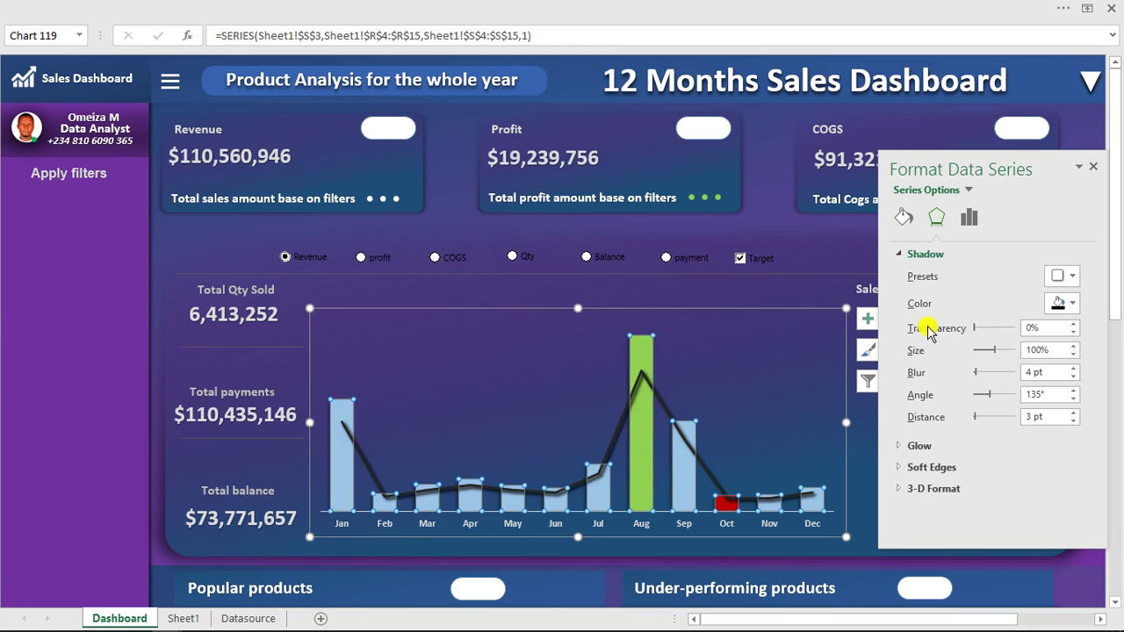
click(1093, 167)
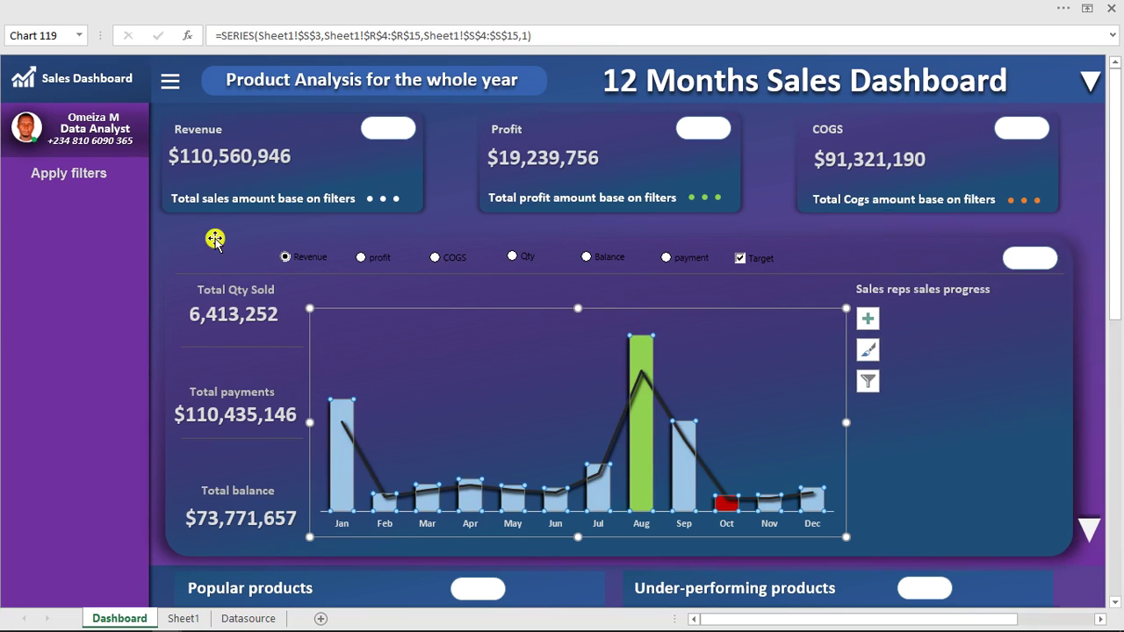
Step: Test the finished chart by switching the measure option to profit, COGS and Qty, and back to Revenue
click(85, 214)
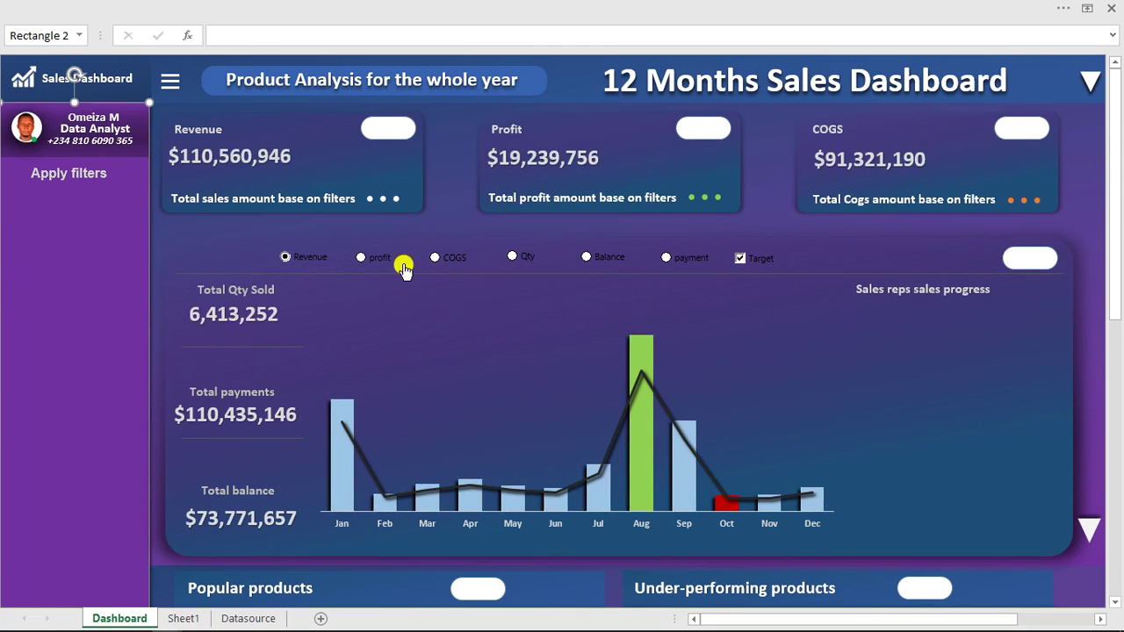
click(362, 259)
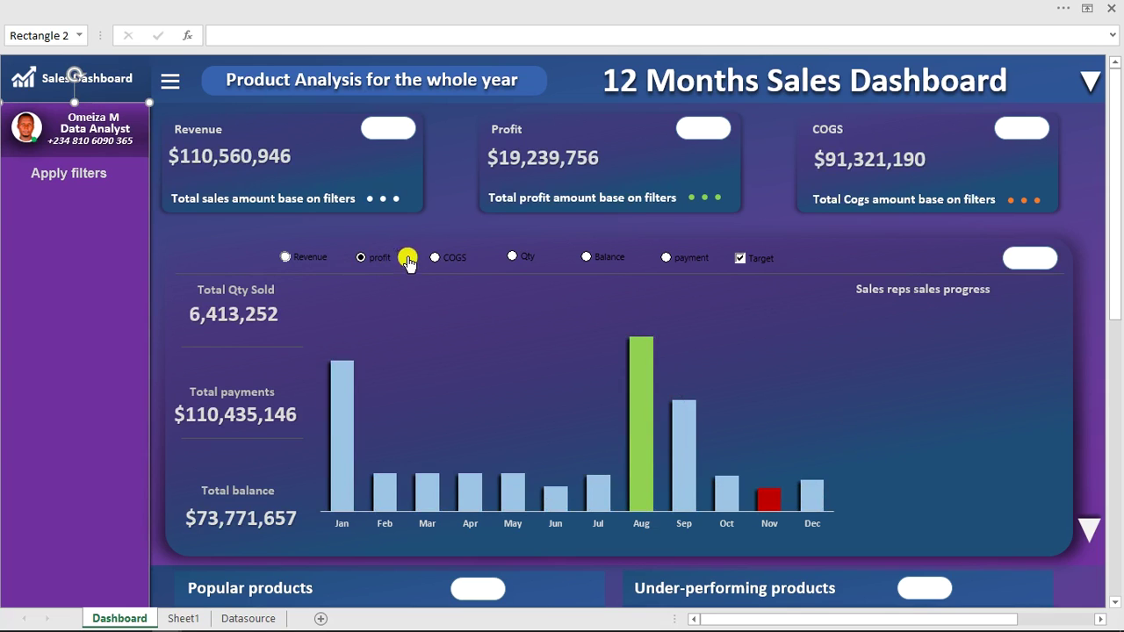
click(440, 260)
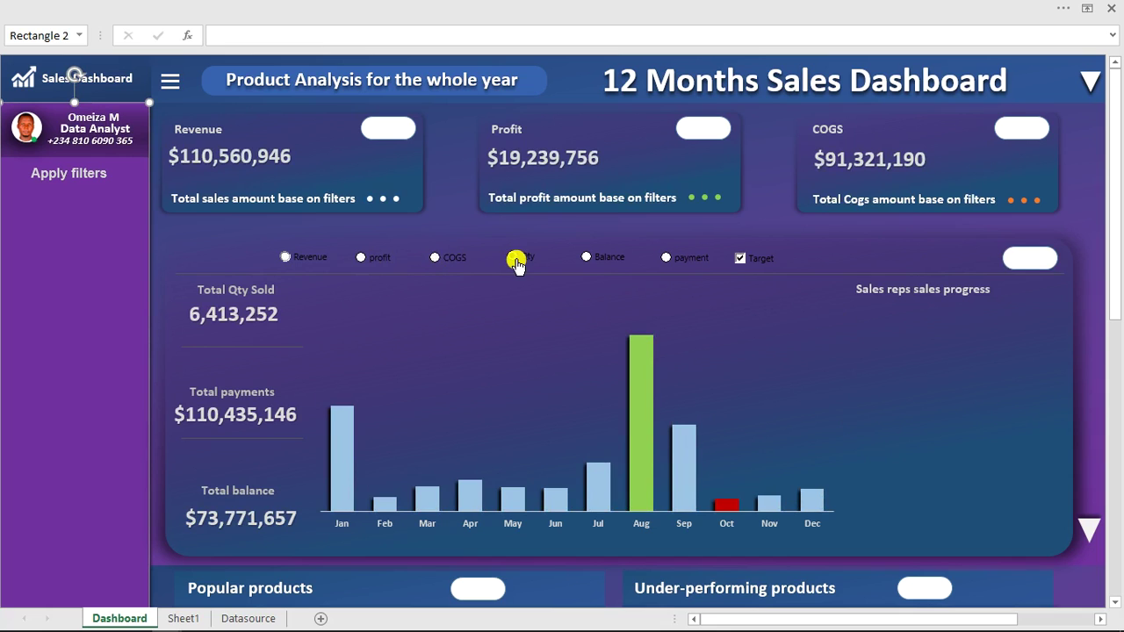
click(286, 258)
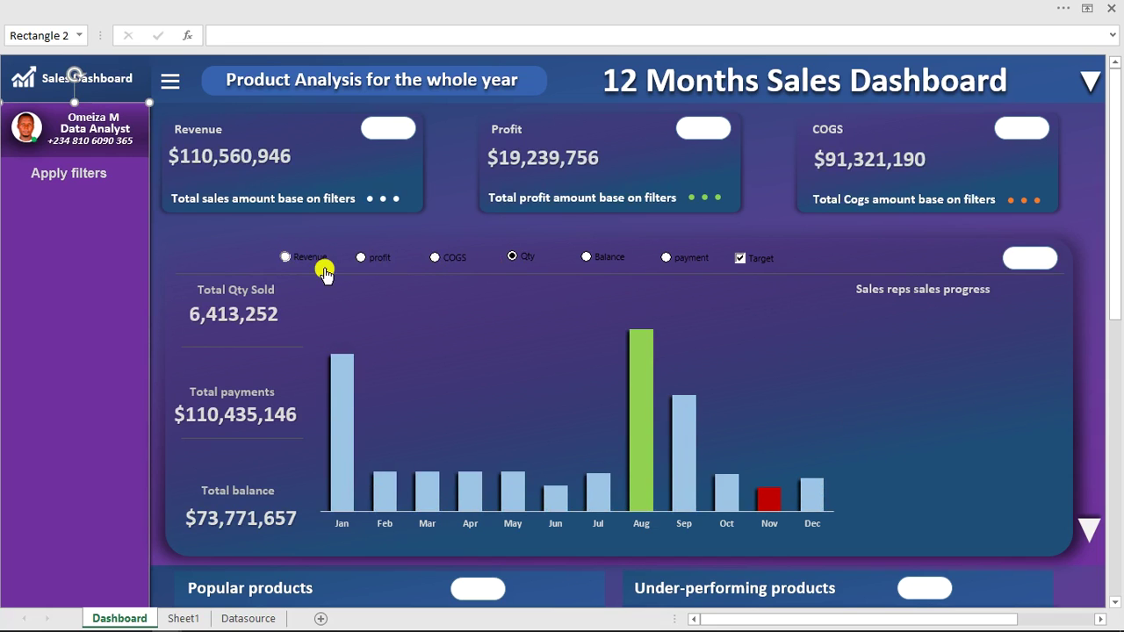
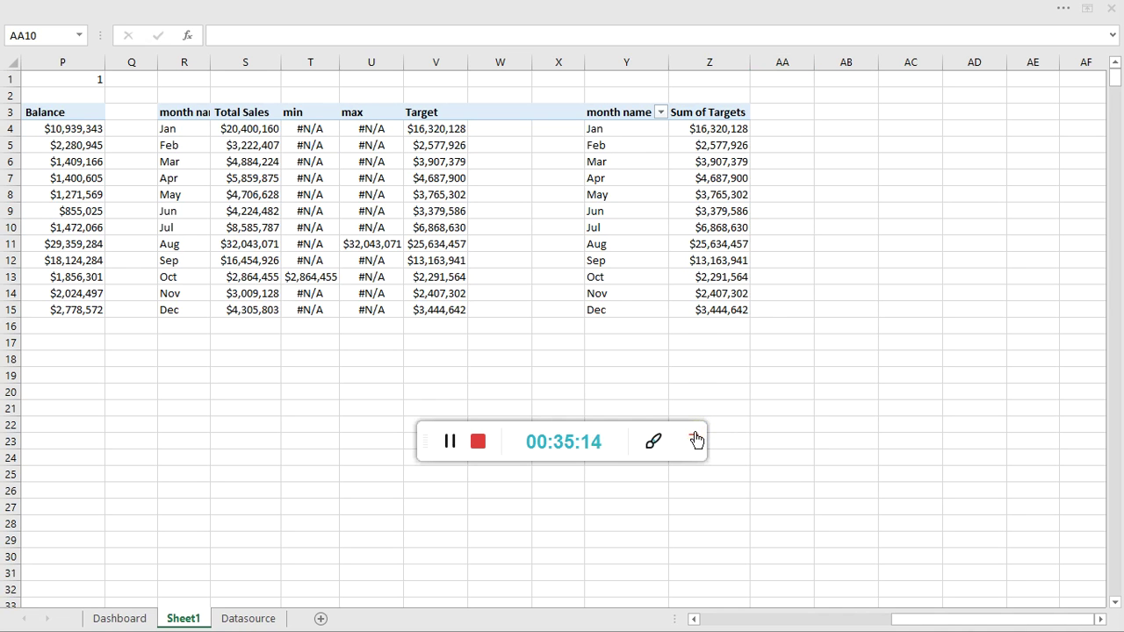
Step: Copy the pivot table of monthly targets on Sheet1 and paste the duplicate starting at cell AC3
click(695, 439)
drag(601, 112, 725, 308)
key(ctrl+c)
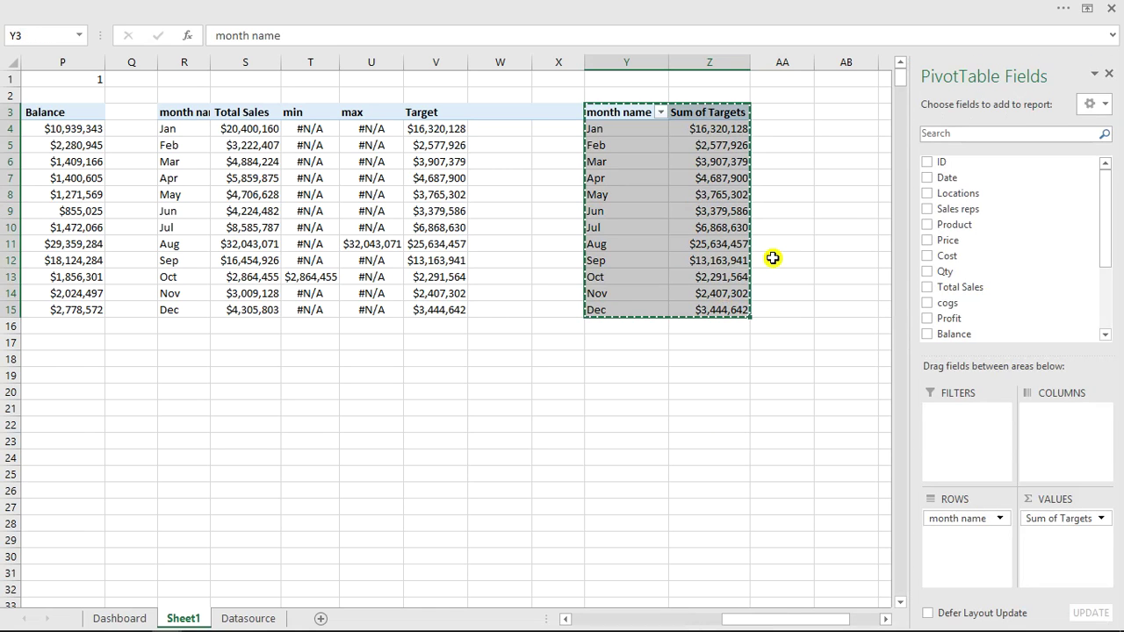
click(846, 112)
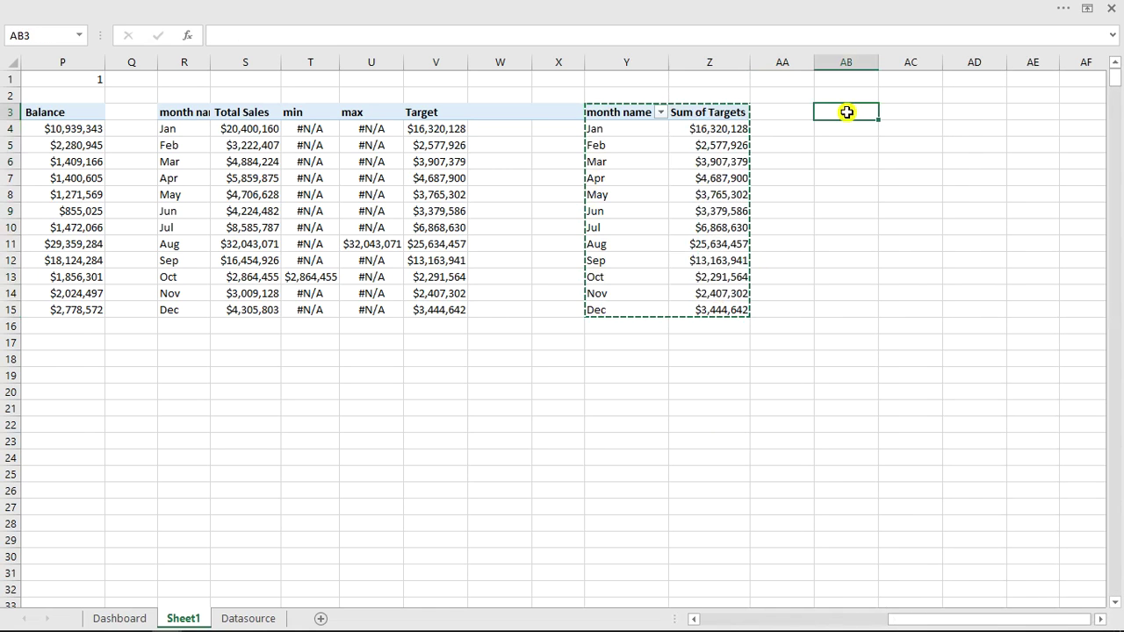
click(907, 112)
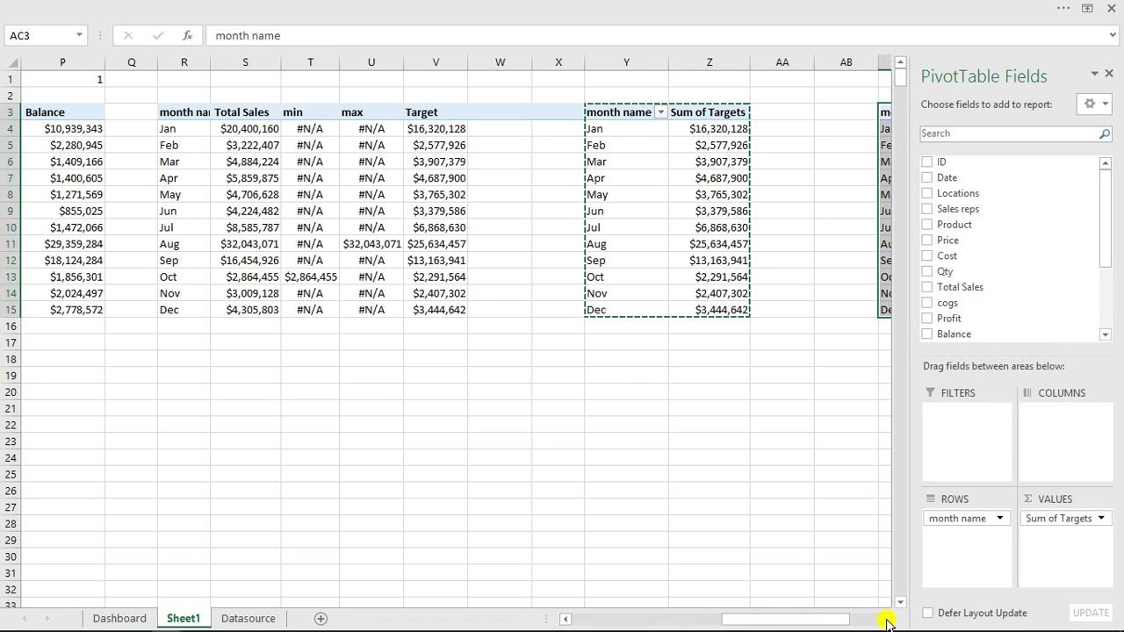
scroll(887, 623, right, 7)
scroll(887, 622, right, 1)
Step: Rebuild the copied pivot table to show Total Sales by Sales reps, removing its Targets values and month name rows
click(464, 163)
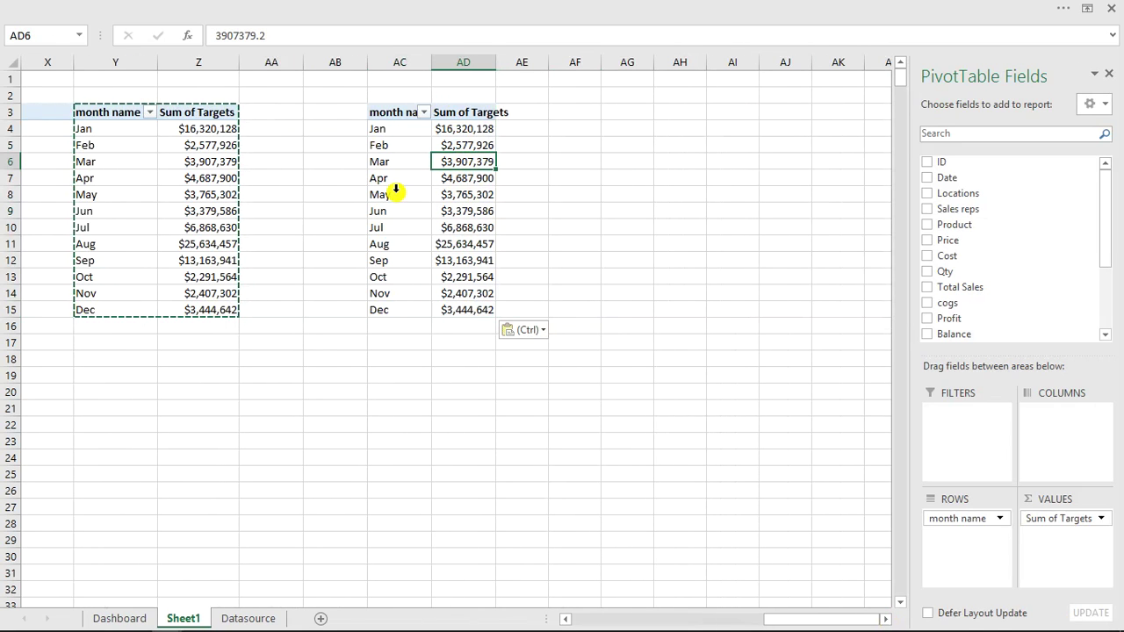
click(455, 145)
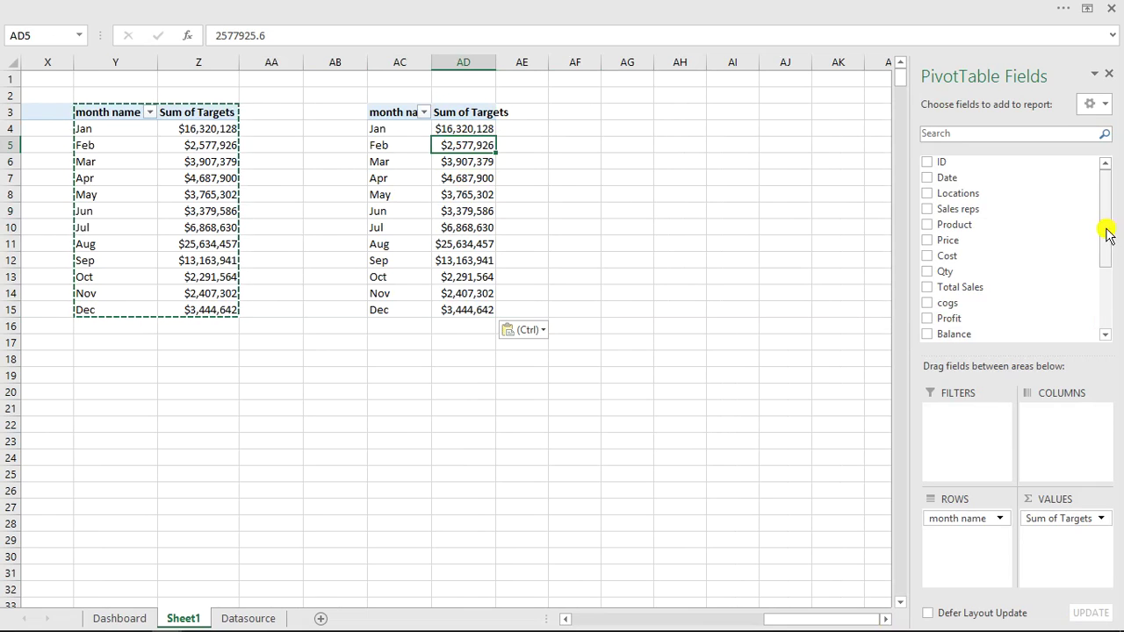
drag(1076, 519, 751, 522)
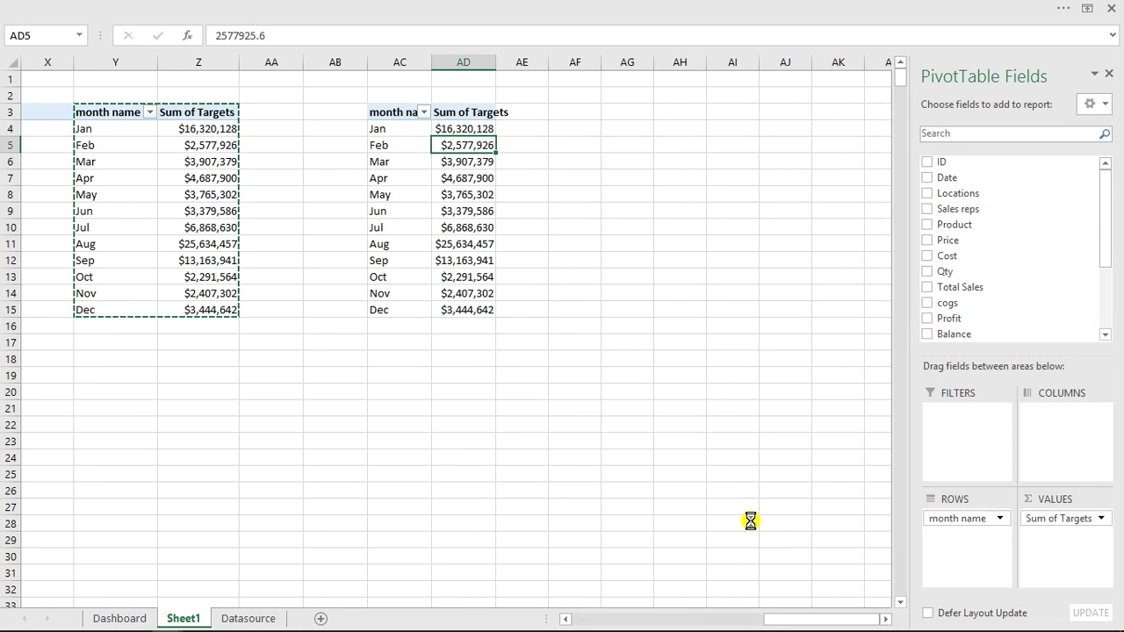
click(926, 287)
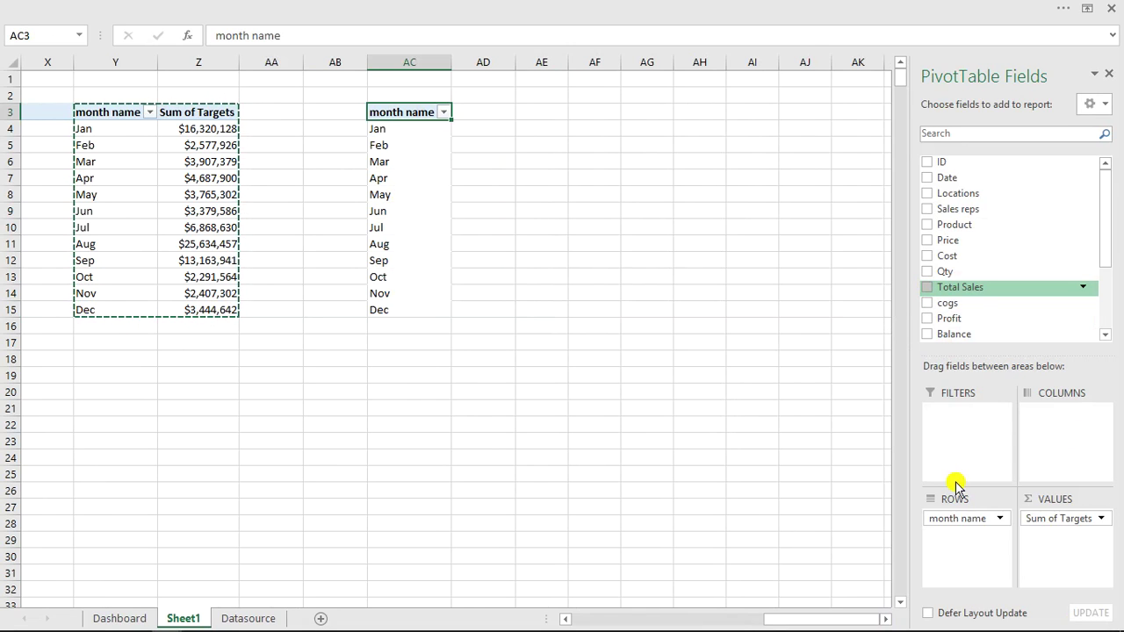
drag(957, 520, 742, 493)
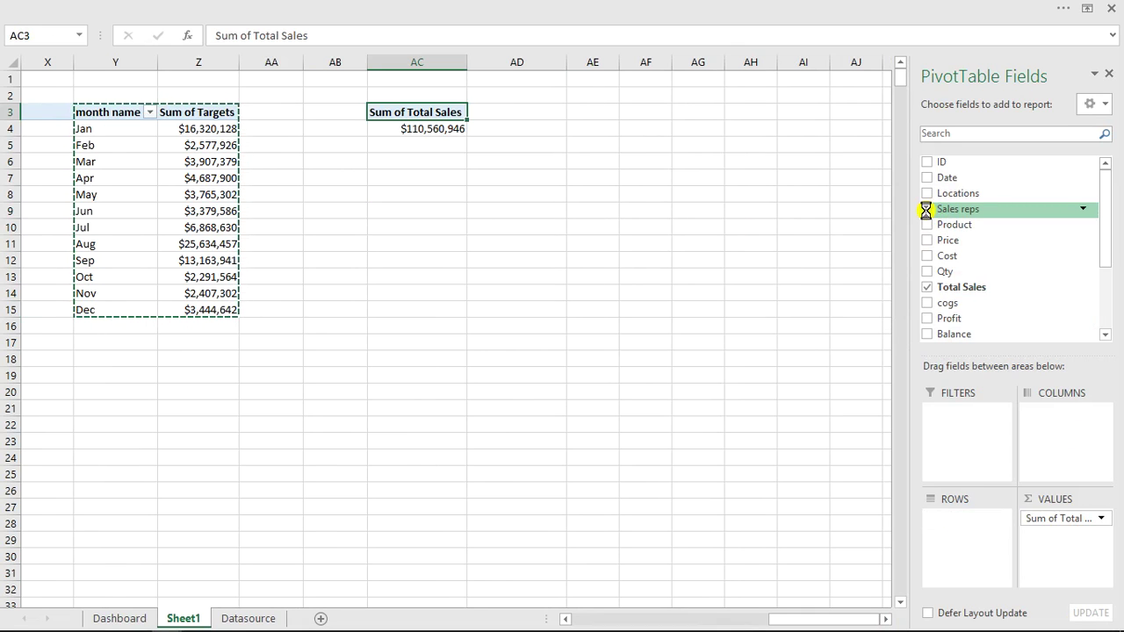
click(926, 210)
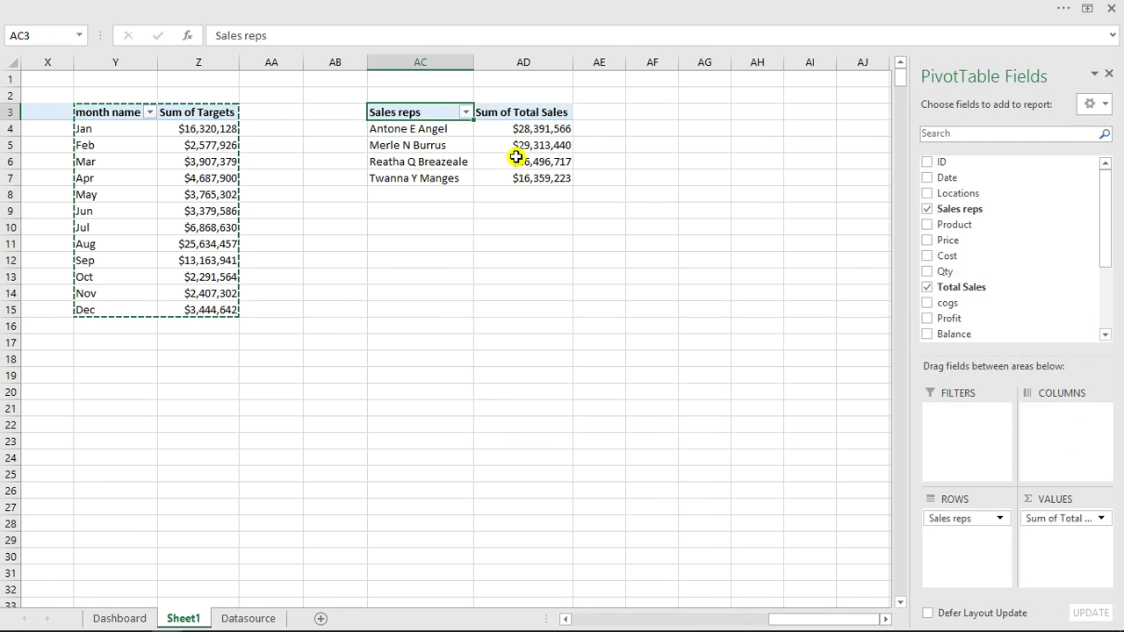
Step: Remove "sum of" from the Sheet1 pivot table headers with a Replace All, and close Find and Replace
click(519, 114)
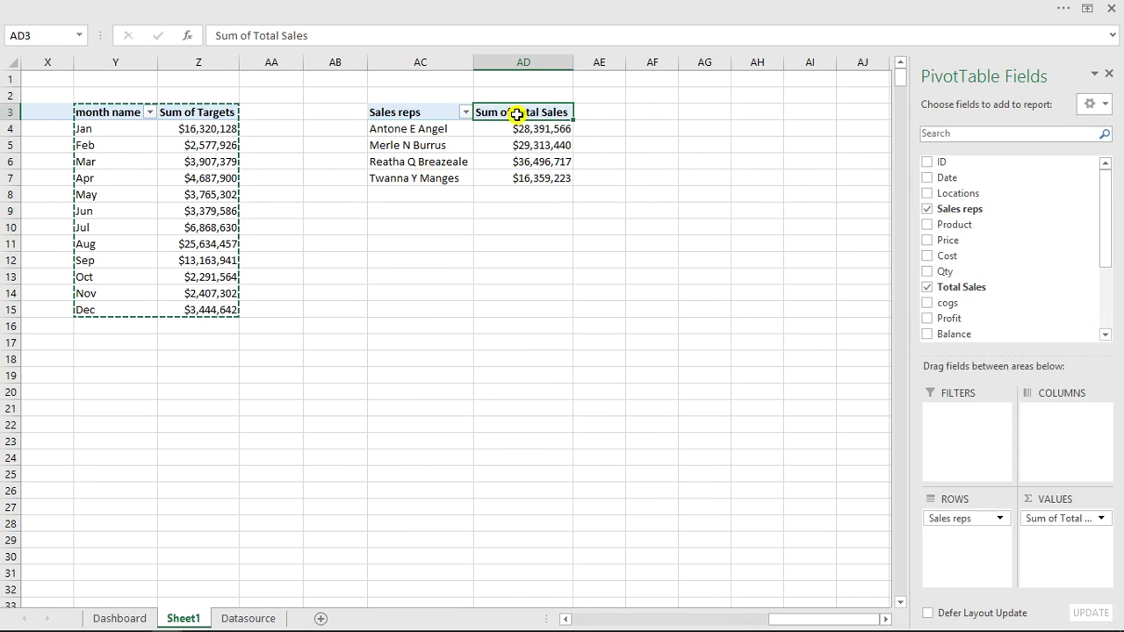
key(ctrl+h)
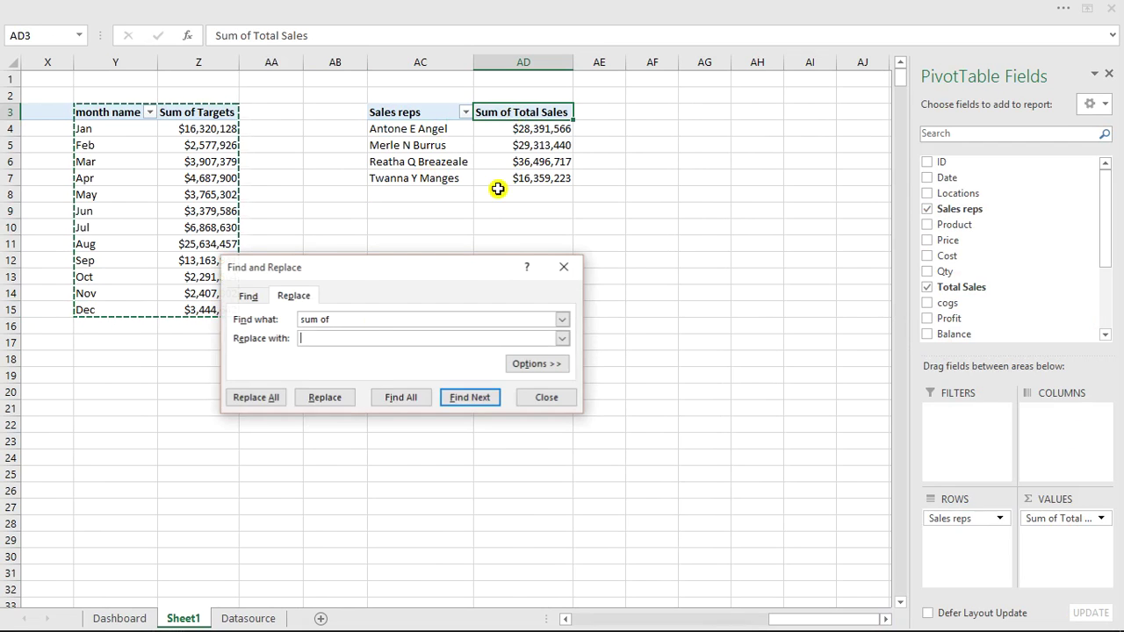
click(255, 397)
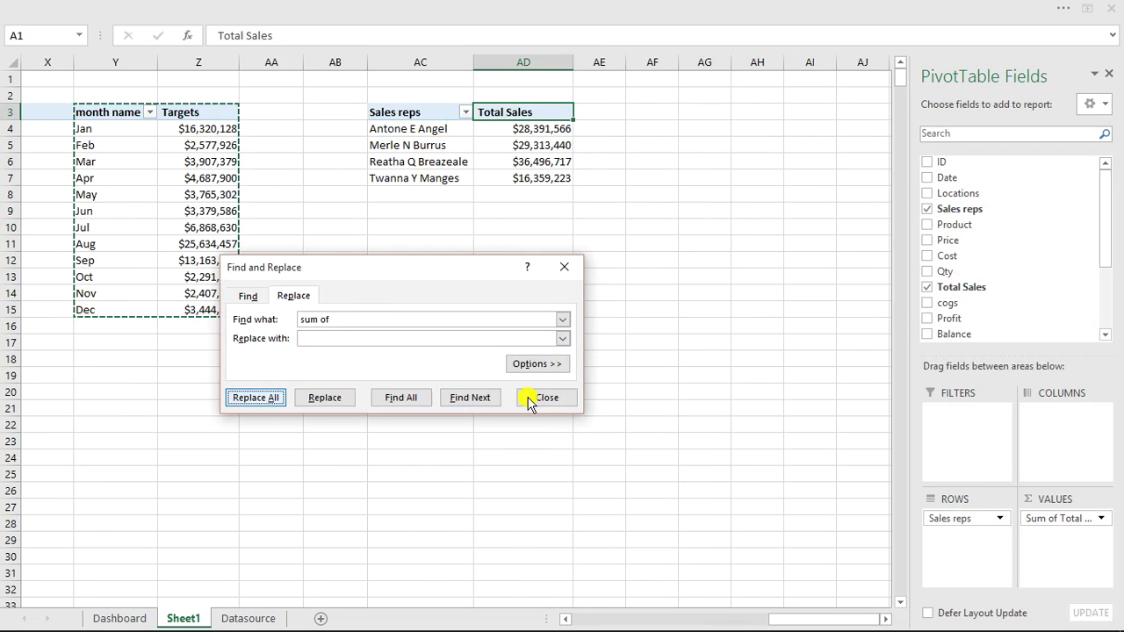
click(569, 371)
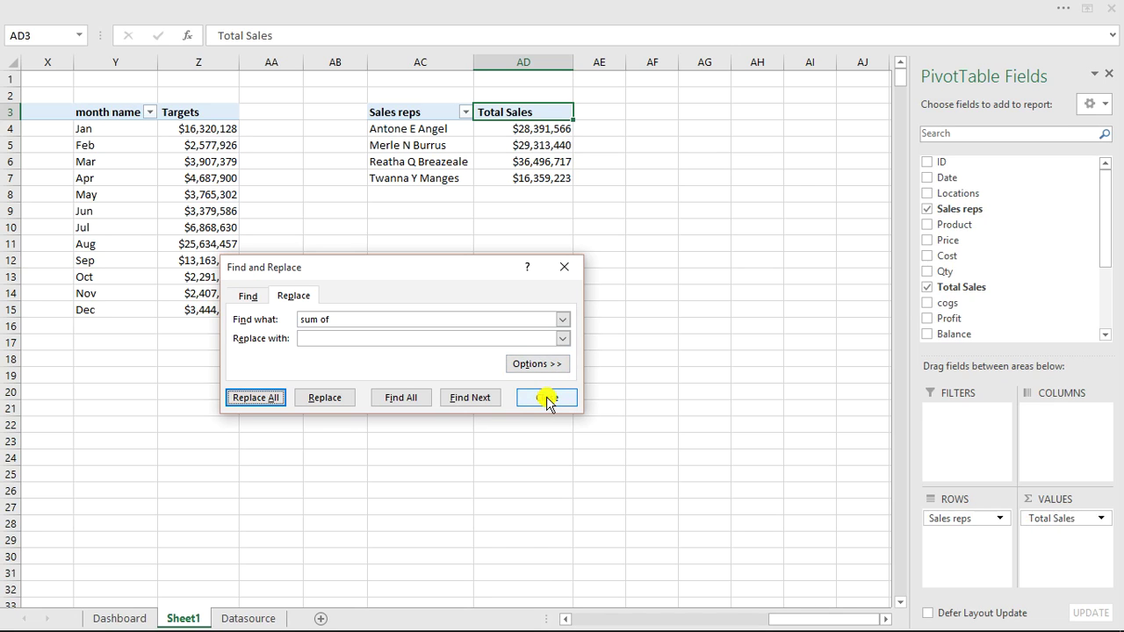
click(546, 398)
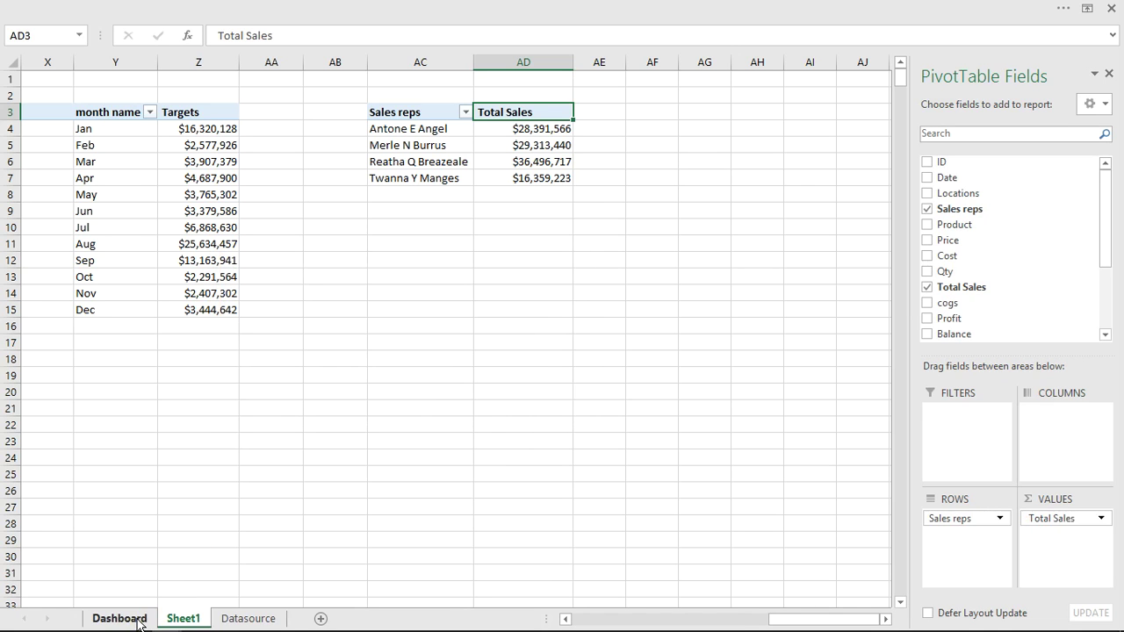
Step: Check the Sales reps area on the Dashboard, and paste the sales reps pivot table from Sheet1 as links starting at cell AG3
click(116, 617)
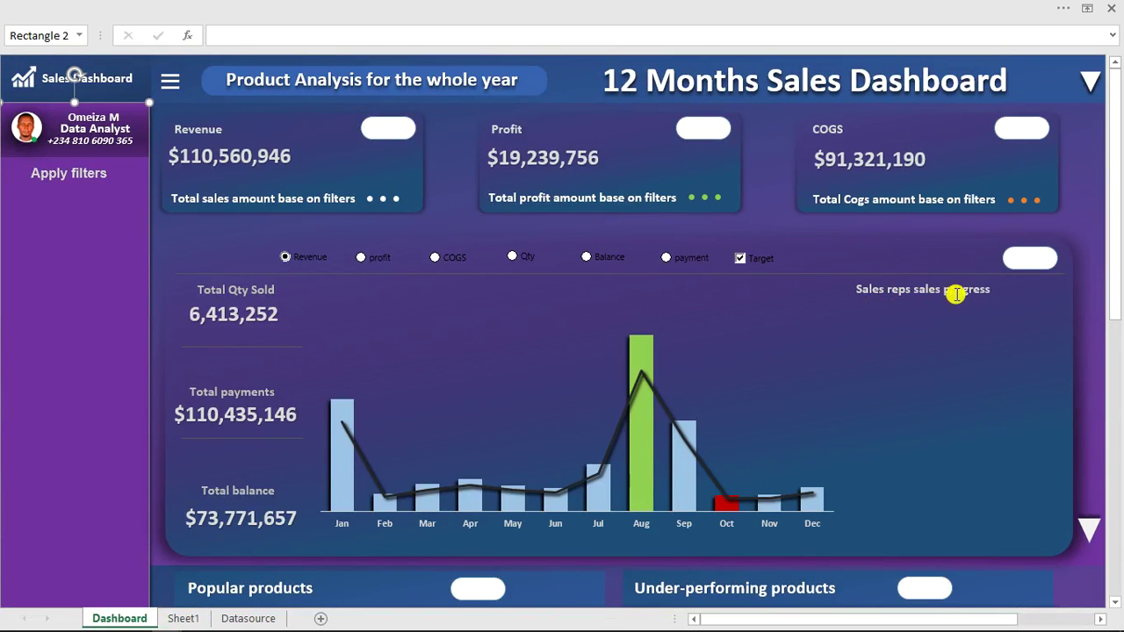
click(184, 619)
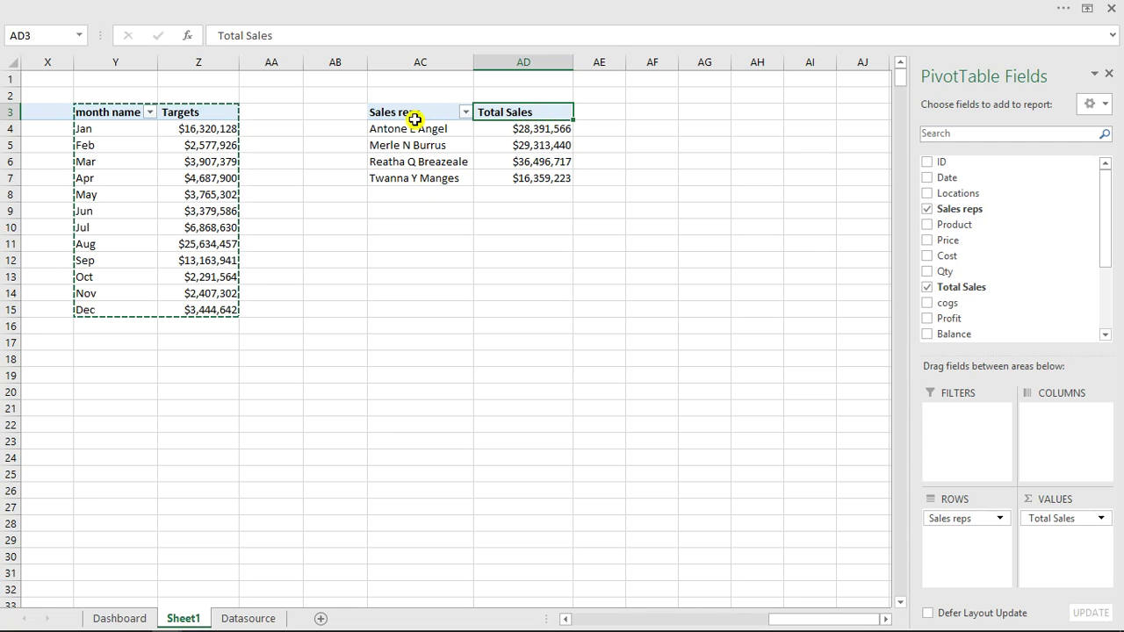
drag(397, 115, 529, 178)
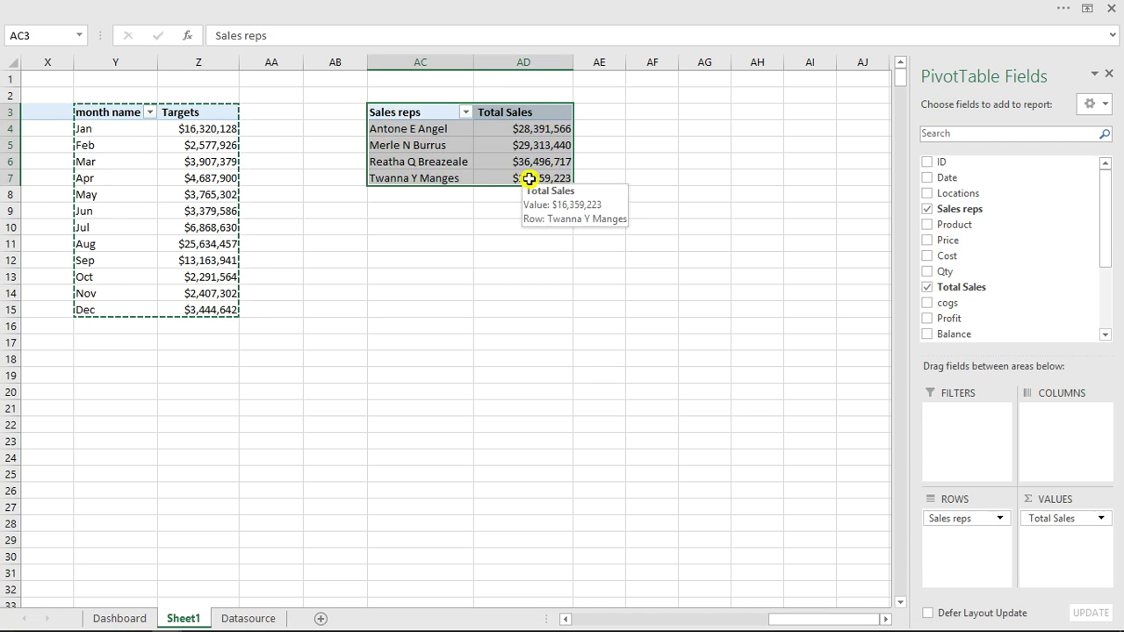
key(ctrl+c)
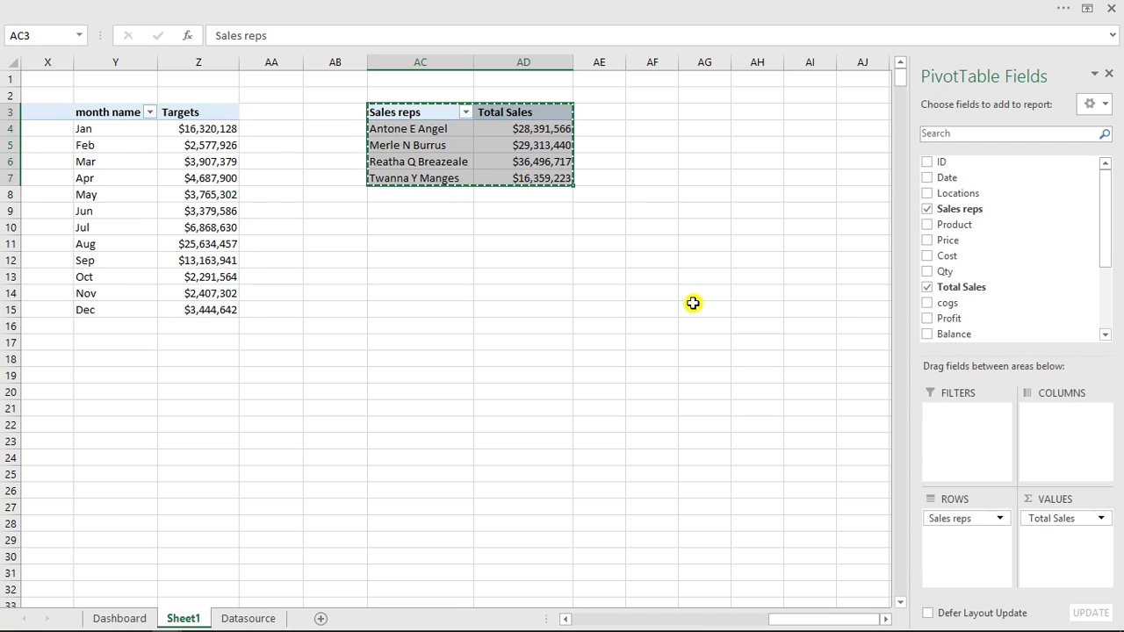
double_click(887, 620)
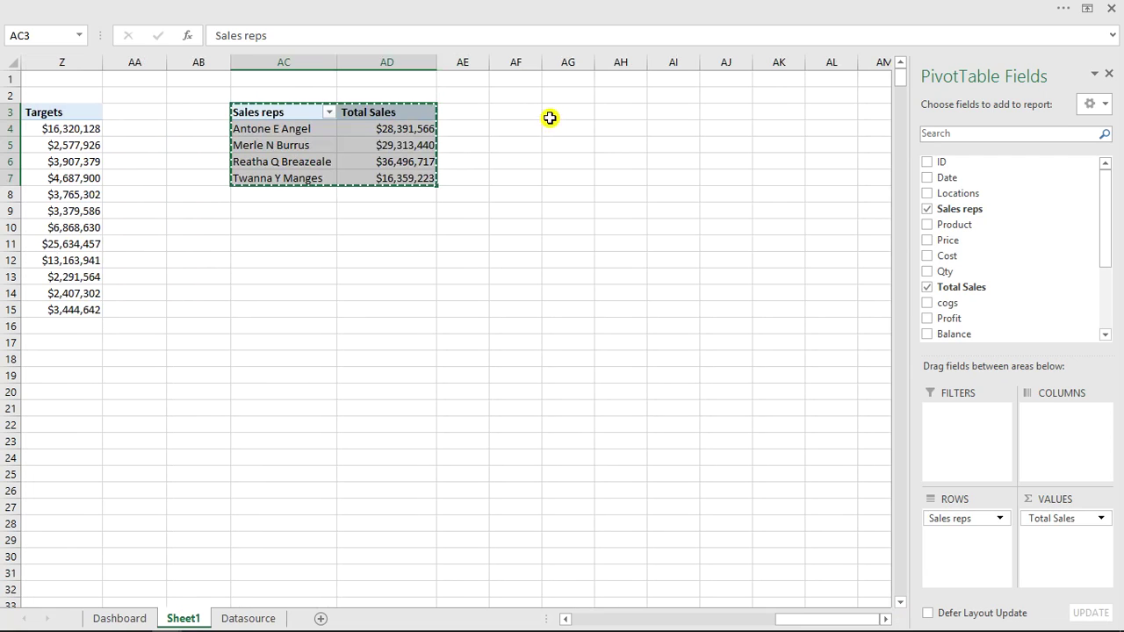
click(555, 112)
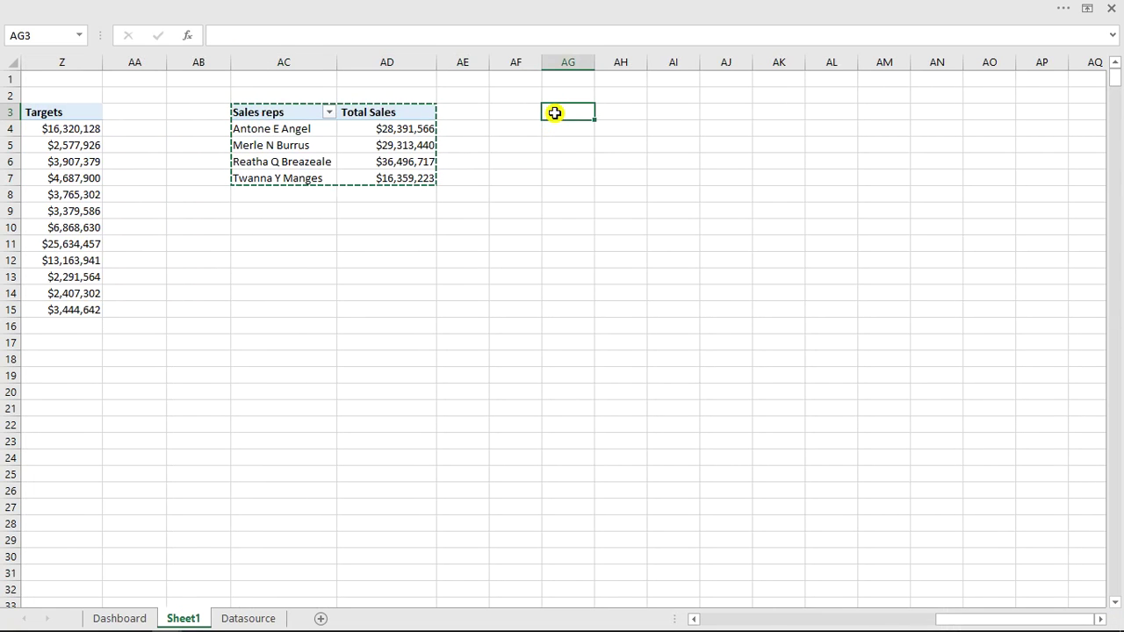
right_click(555, 112)
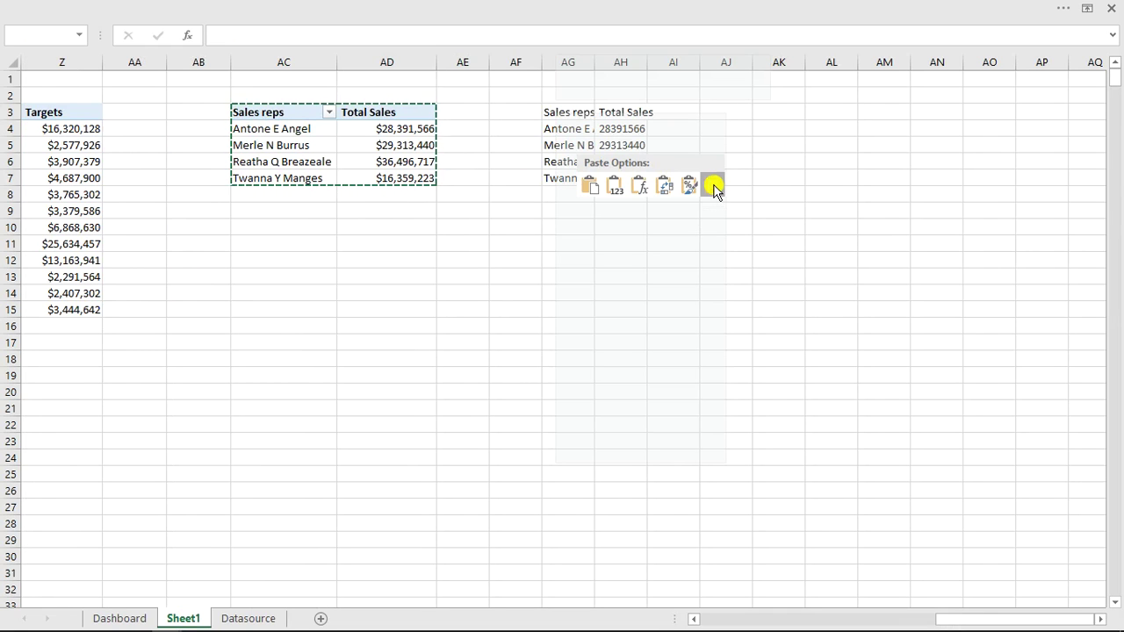
click(714, 188)
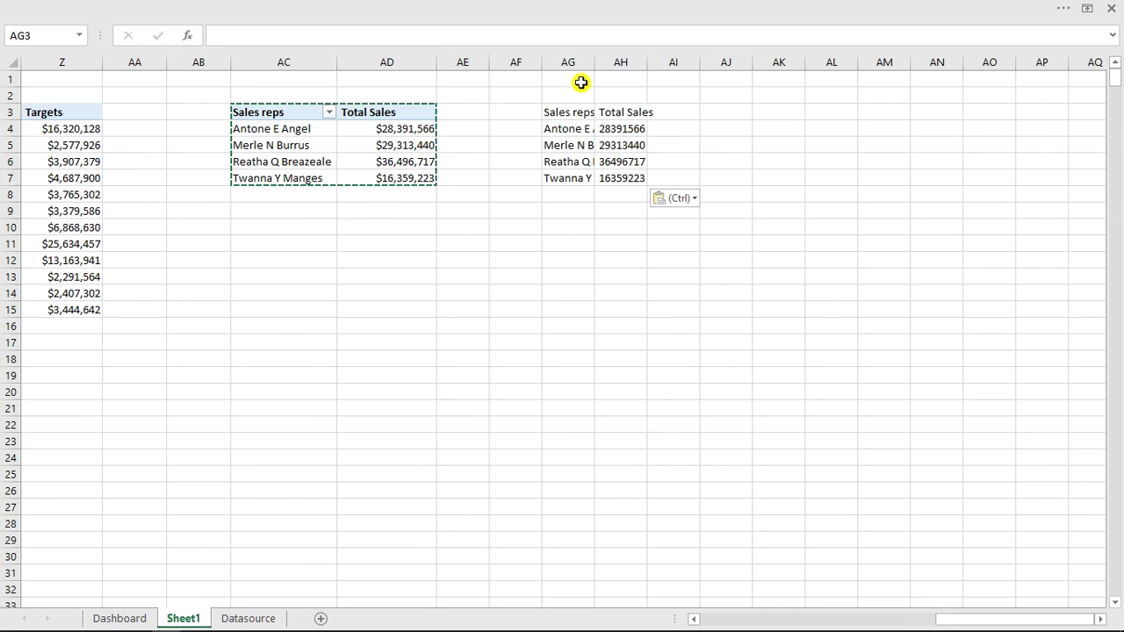
Step: Check the link formula in cell AG3 and autofit the widths of columns AG and AH
click(294, 37)
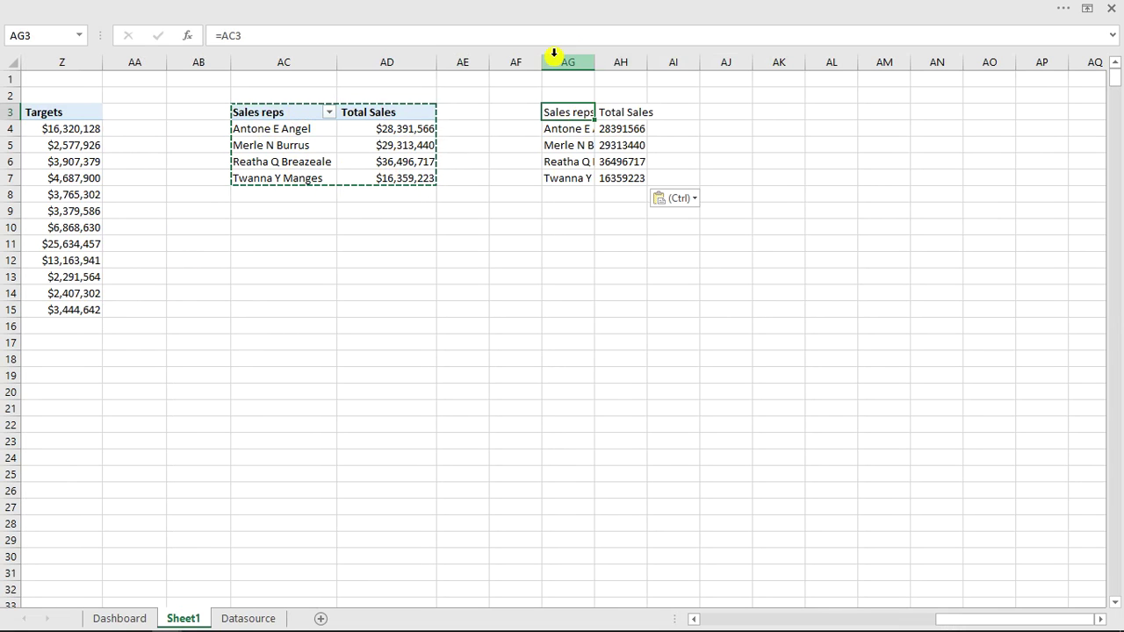
drag(562, 59, 623, 68)
drag(639, 77, 640, 76)
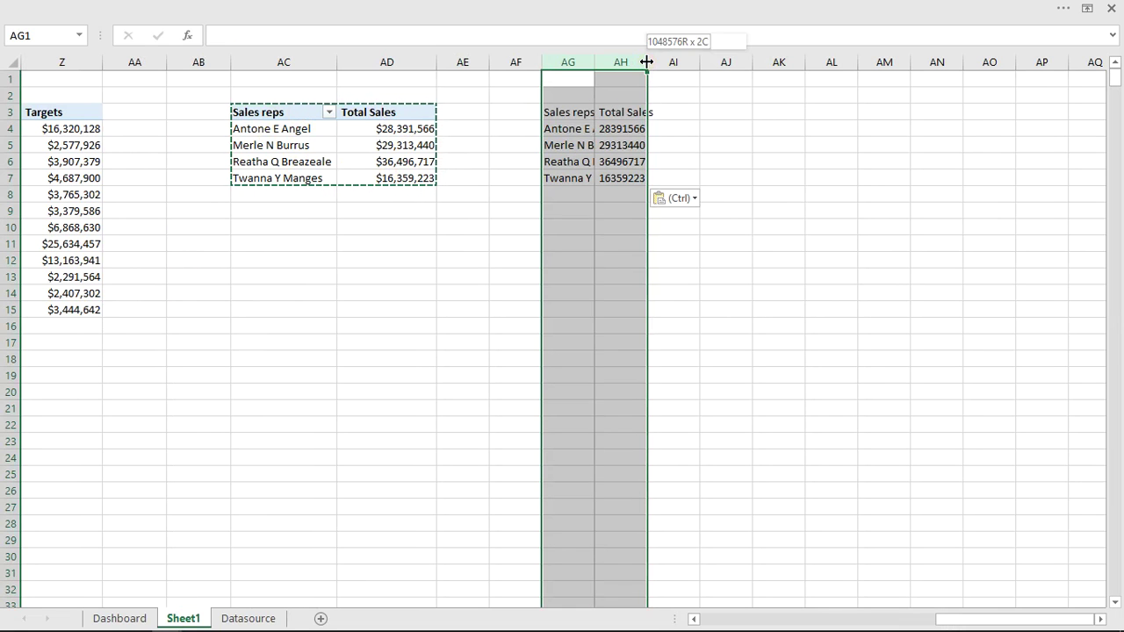
double_click(646, 63)
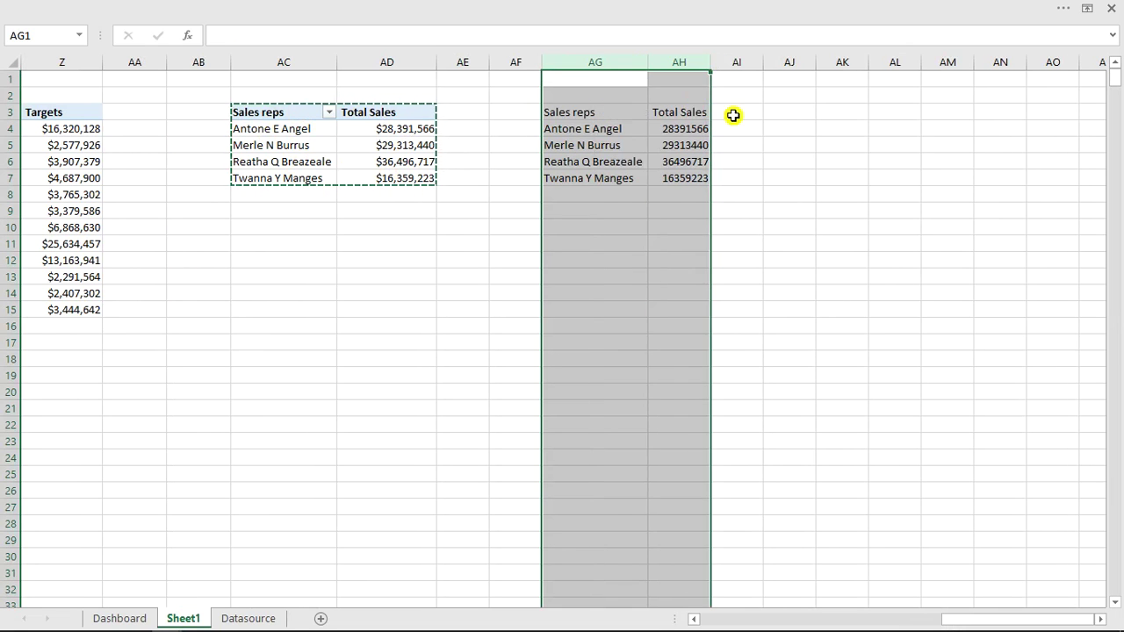
click(736, 114)
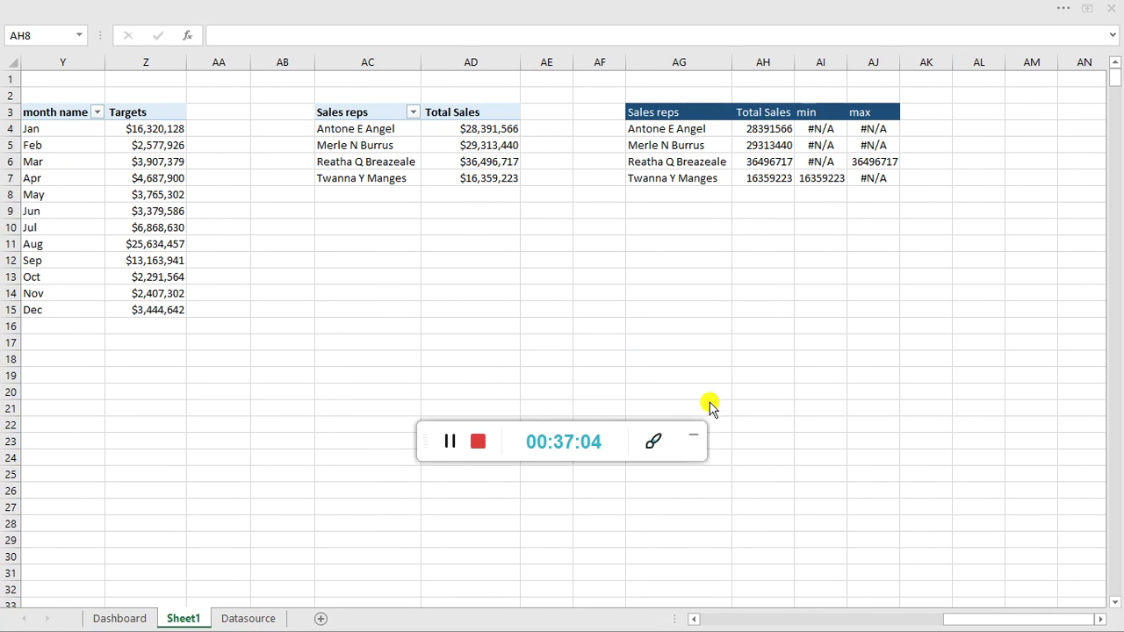
Step: Examine the min and max formulas in the sales reps table and compare the layout with the monthly sales table
click(697, 442)
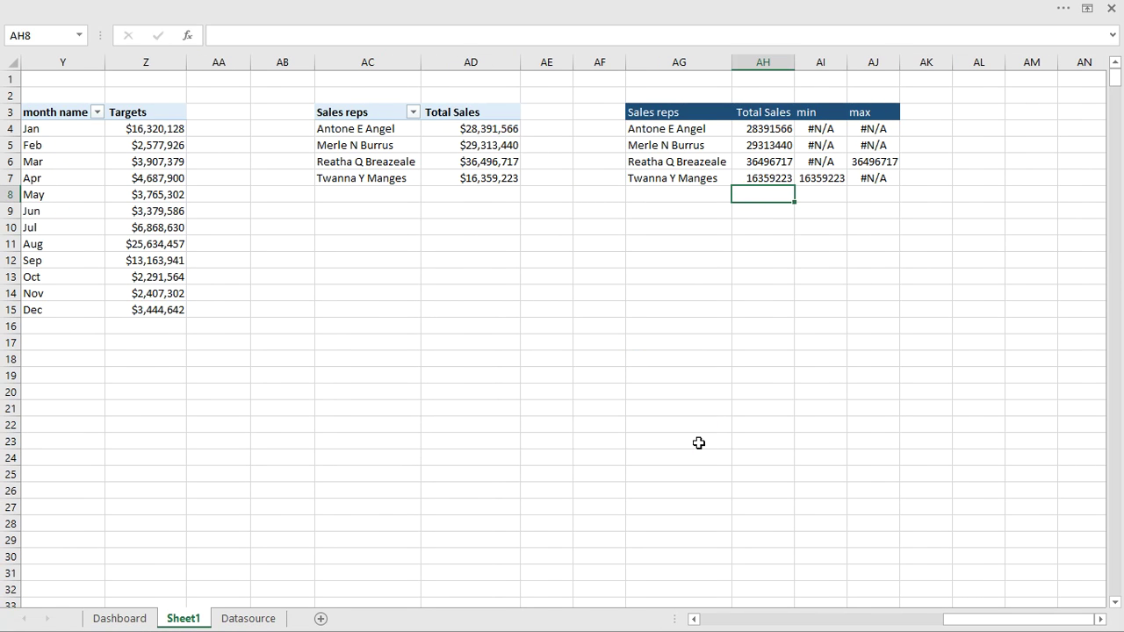
click(821, 129)
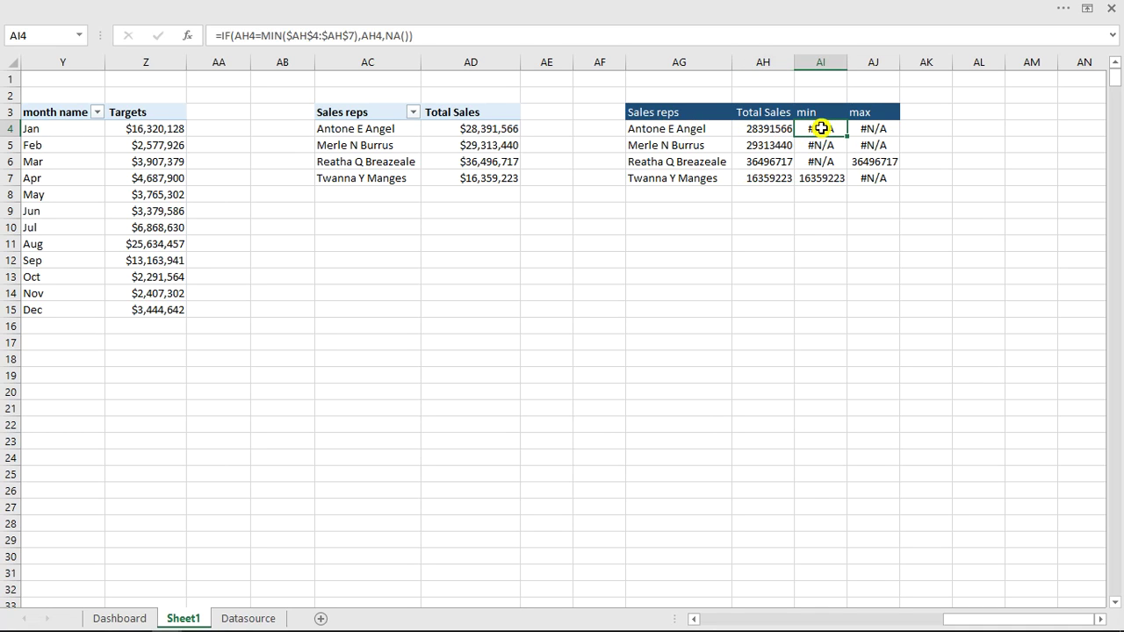
click(866, 129)
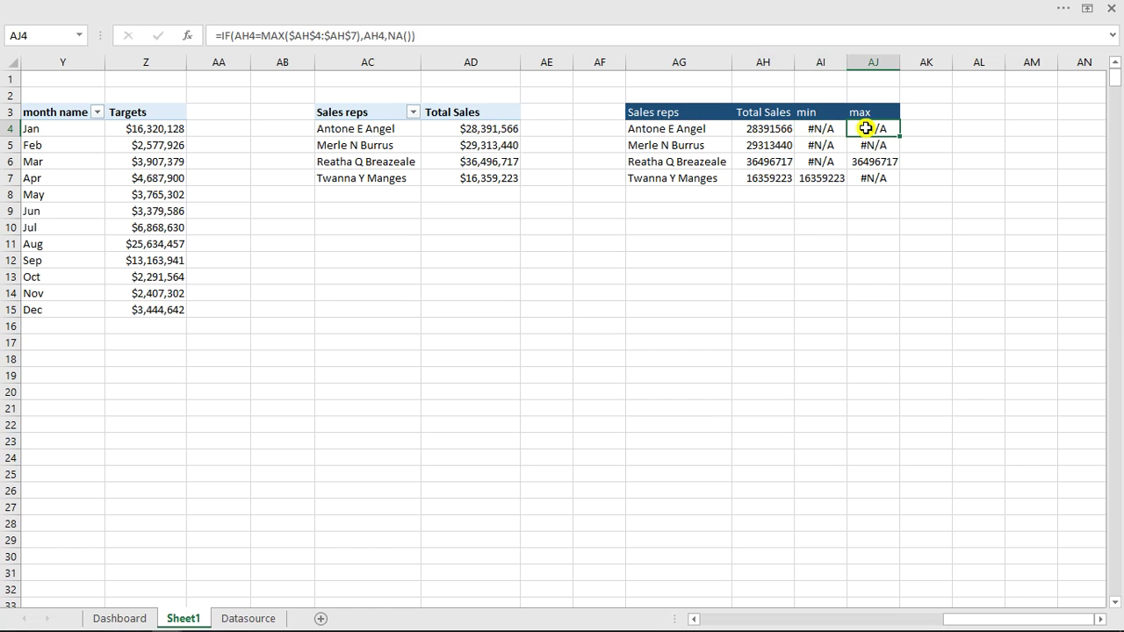
drag(971, 615, 916, 625)
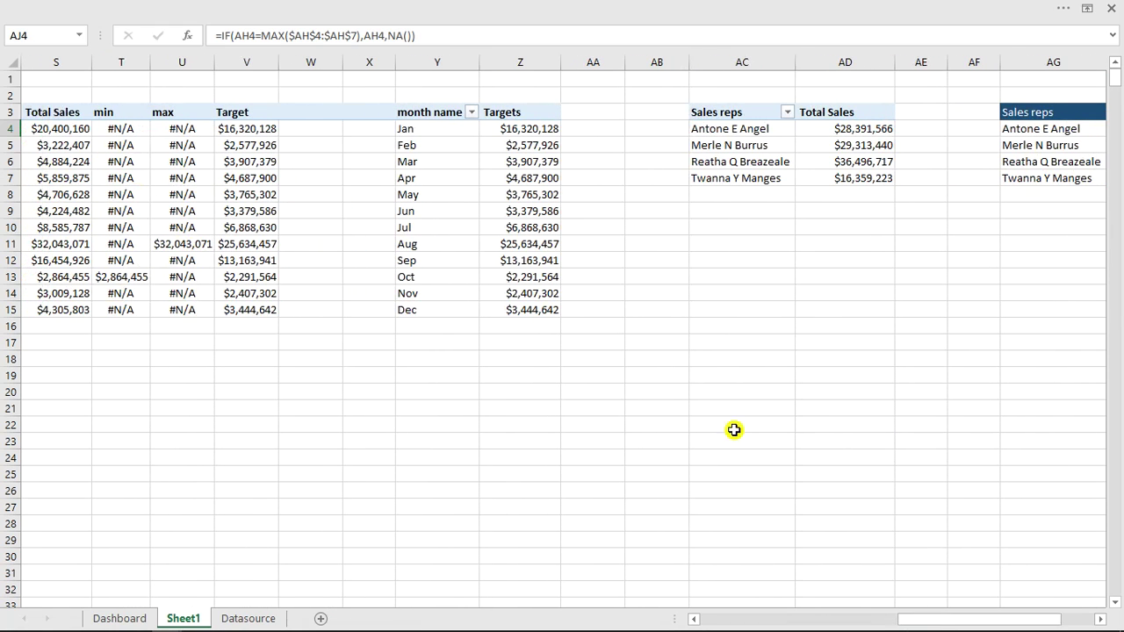
drag(984, 620, 1098, 621)
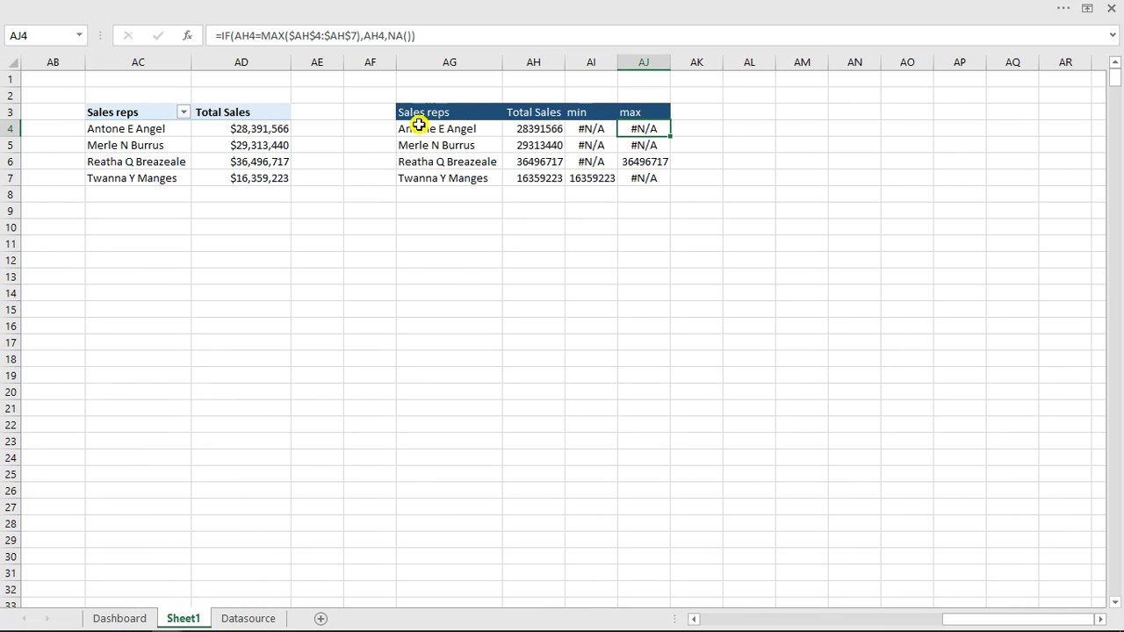
Step: Insert a 2-D clustered bar chart from the linked sales reps table in AG3:AJ7, including the min and max columns
drag(417, 115, 642, 182)
click(398, 9)
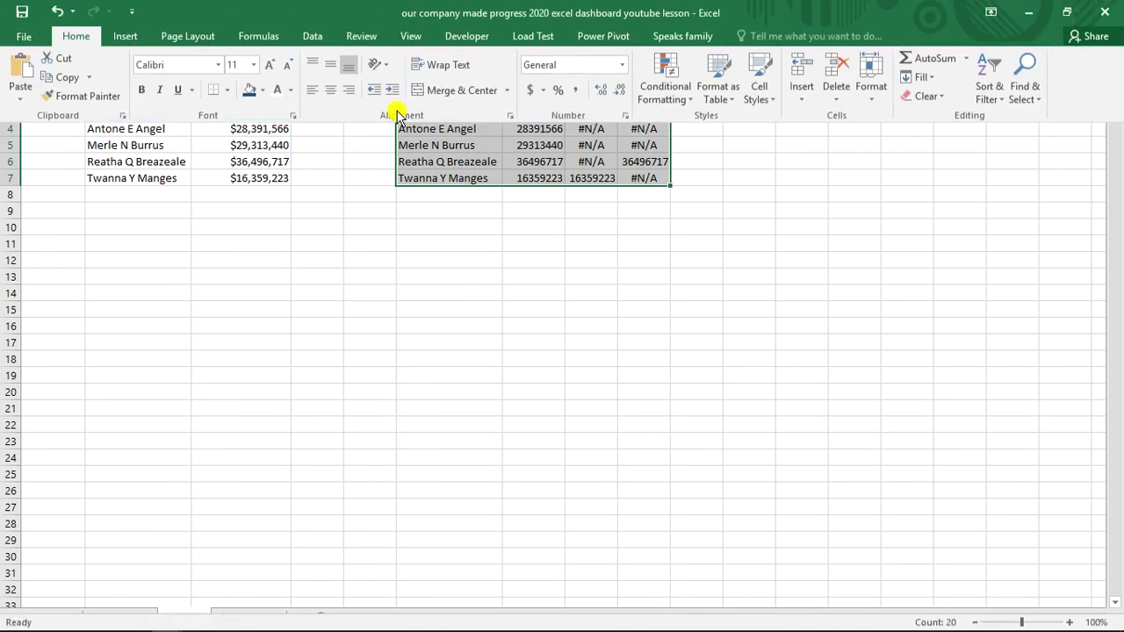
click(126, 38)
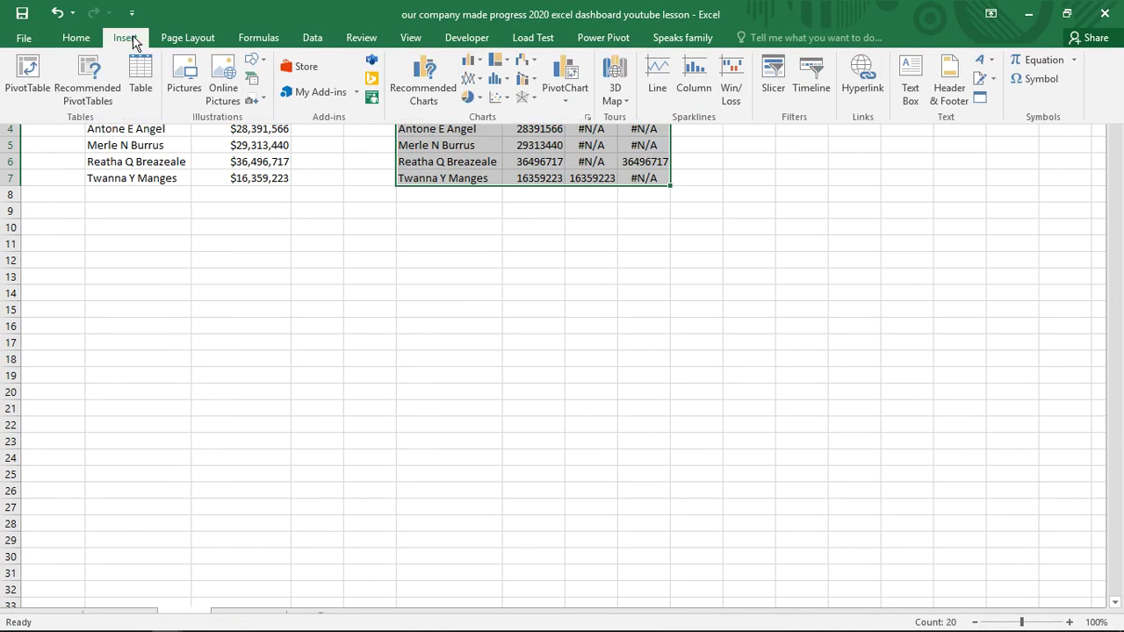
click(479, 68)
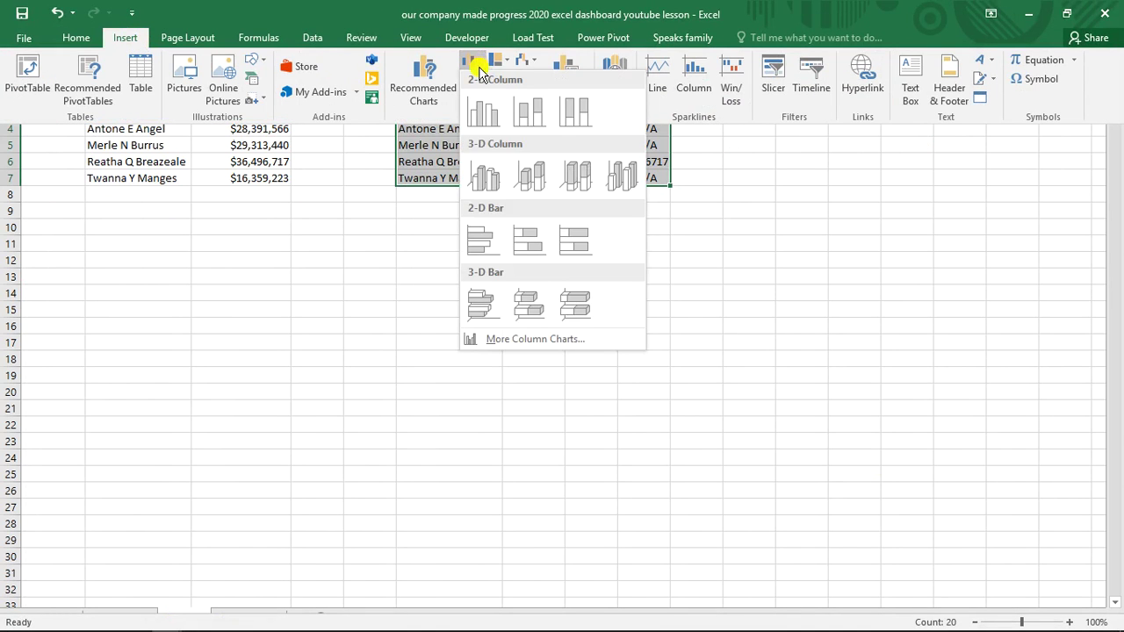
click(482, 245)
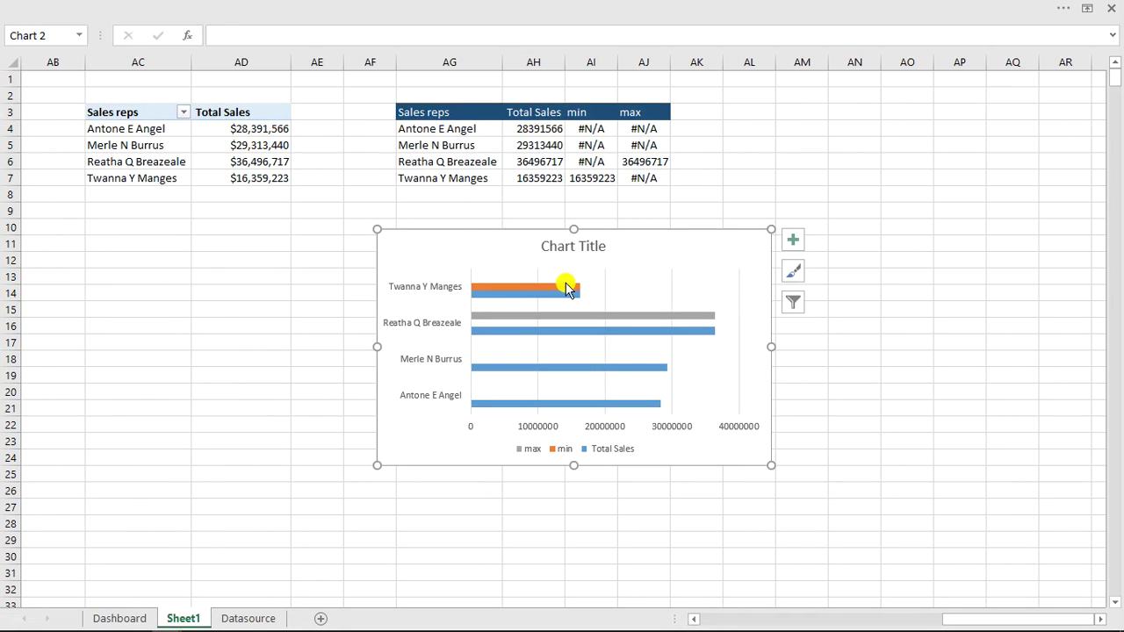
Step: Set the series overlap of the sales reps bar chart to 100%
click(567, 317)
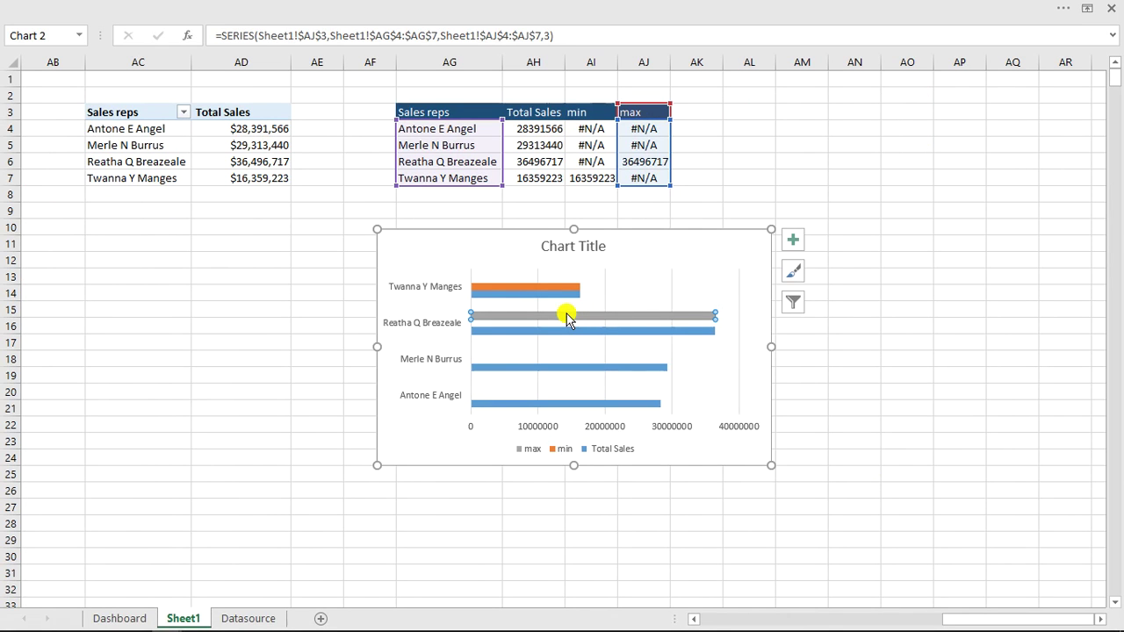
double_click(566, 317)
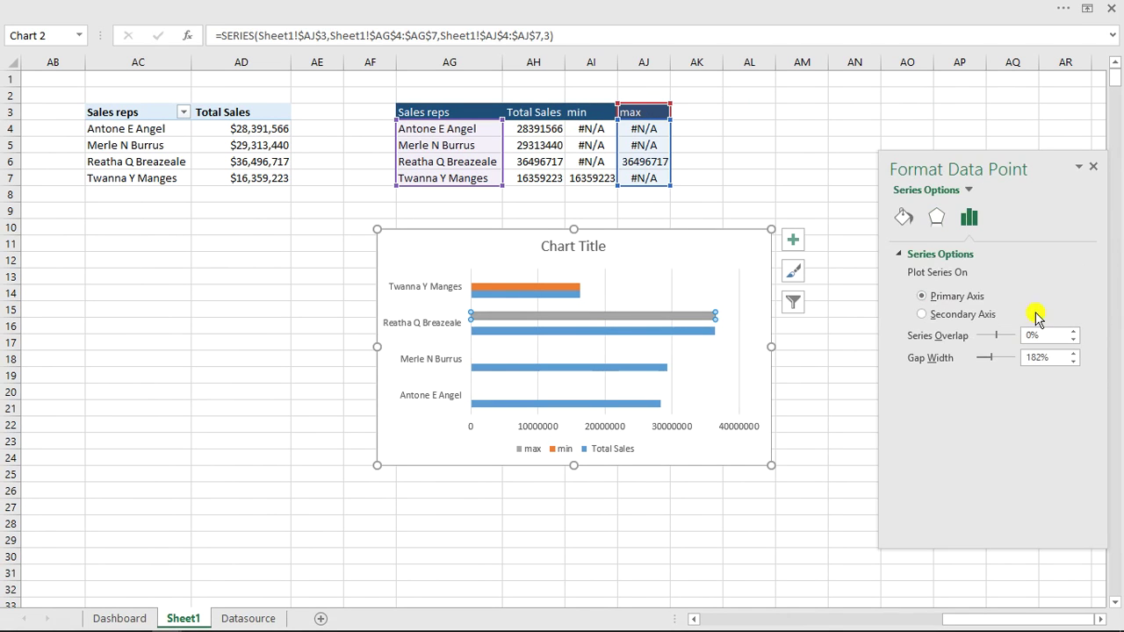
click(1032, 337)
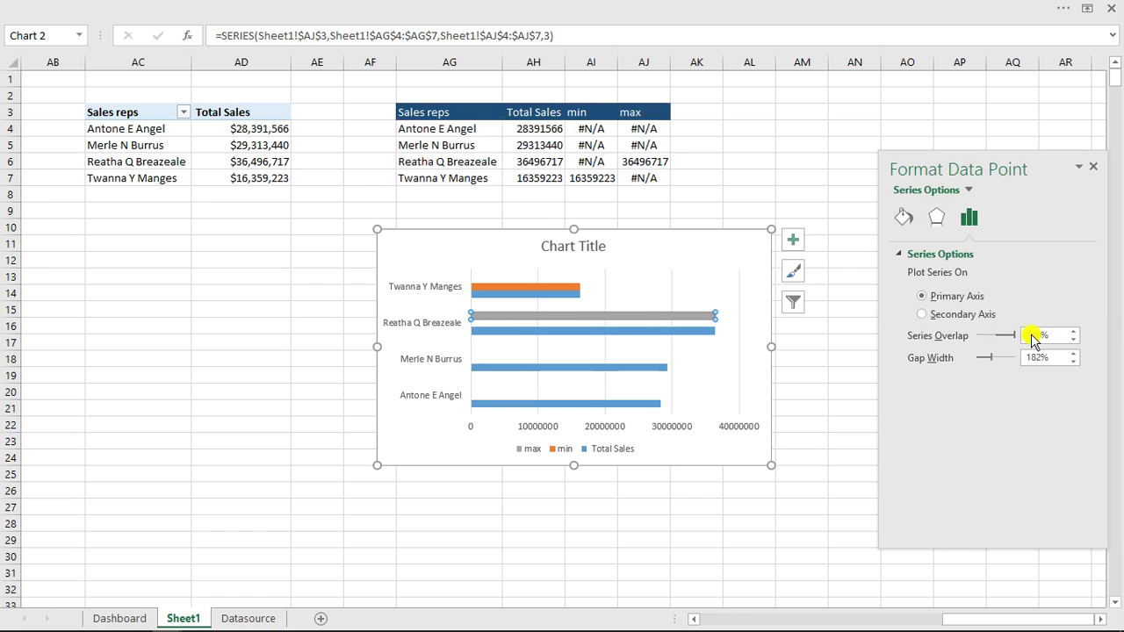
key(Return)
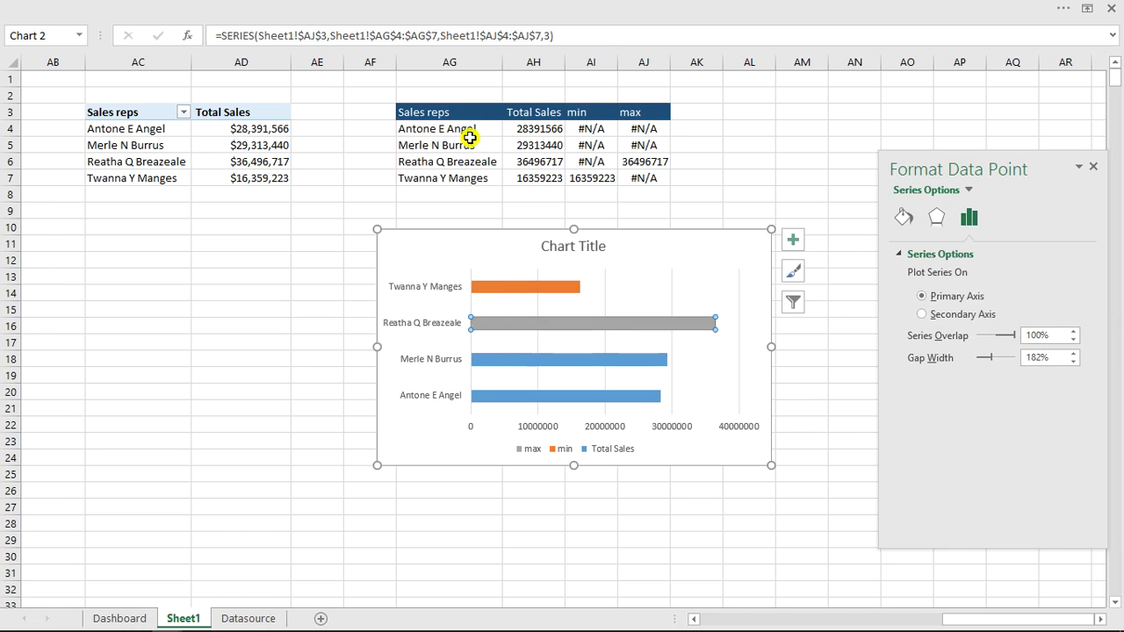
Step: Delete the horizontal value axis and the legend from the sales reps bar chart
click(683, 427)
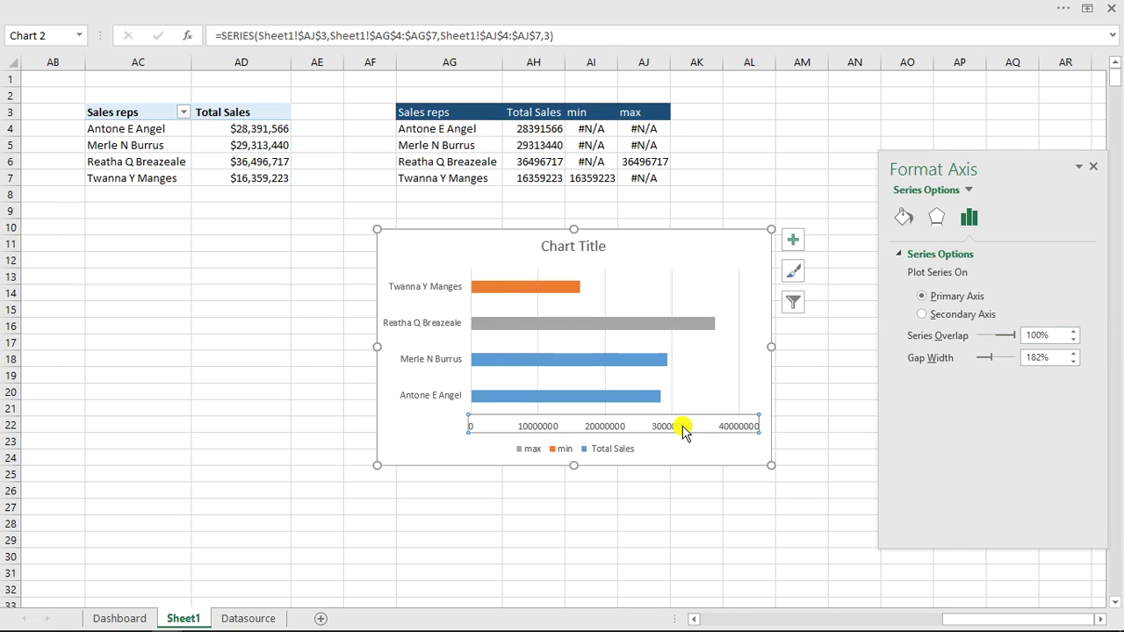
key(Delete)
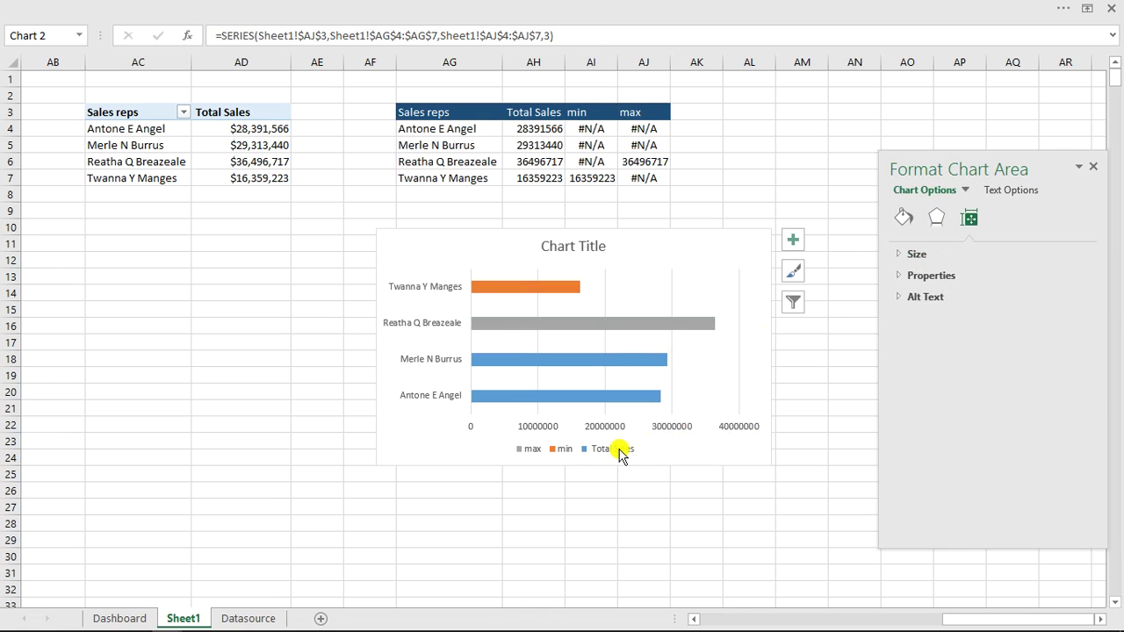
click(620, 450)
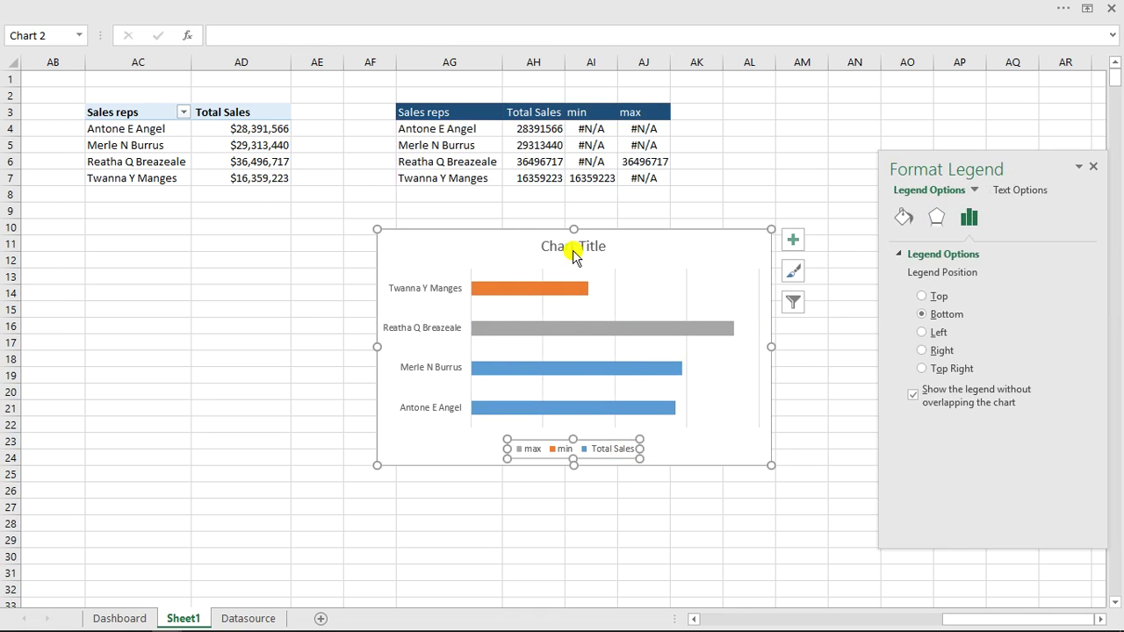
Step: Delete the chart title and the vertical major gridlines from the sales reps bar chart
click(571, 247)
click(569, 247)
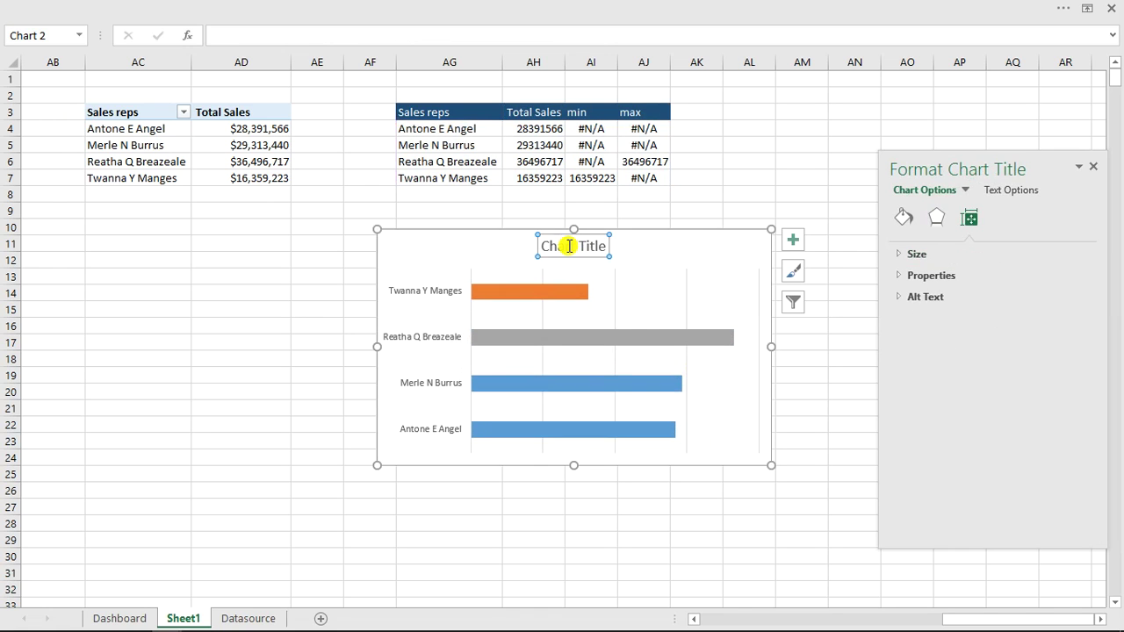
key(Delete)
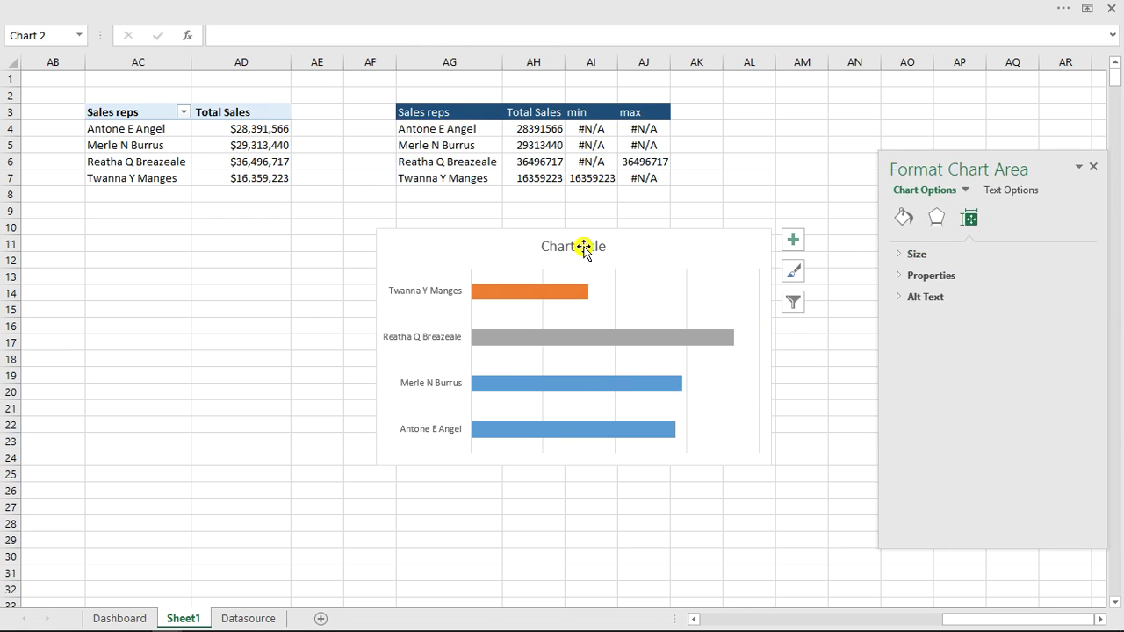
click(591, 244)
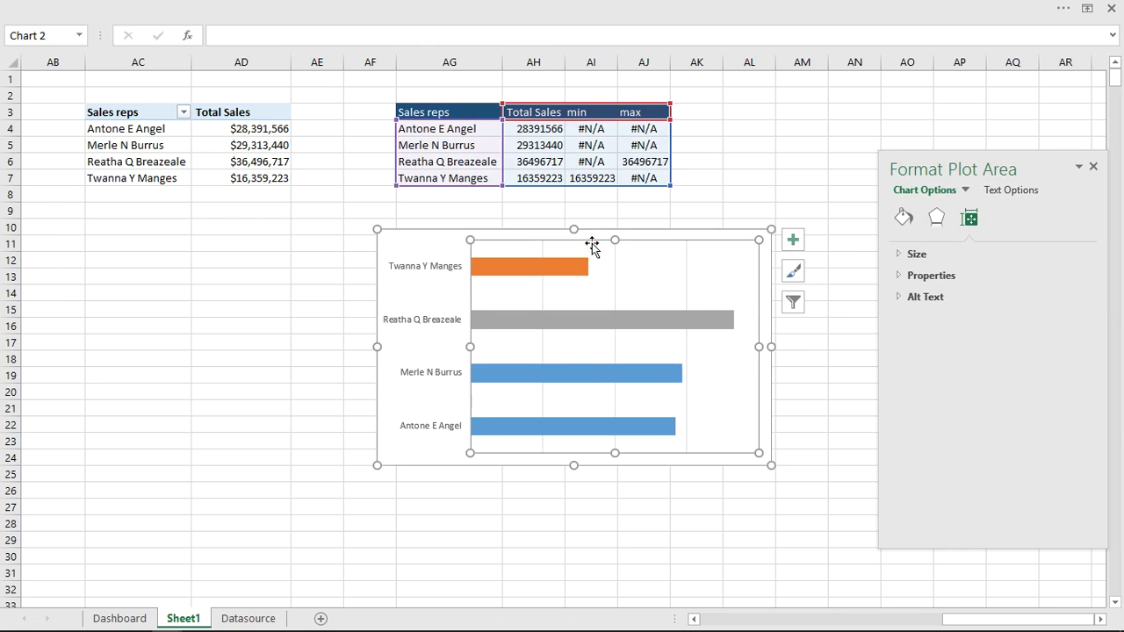
click(781, 201)
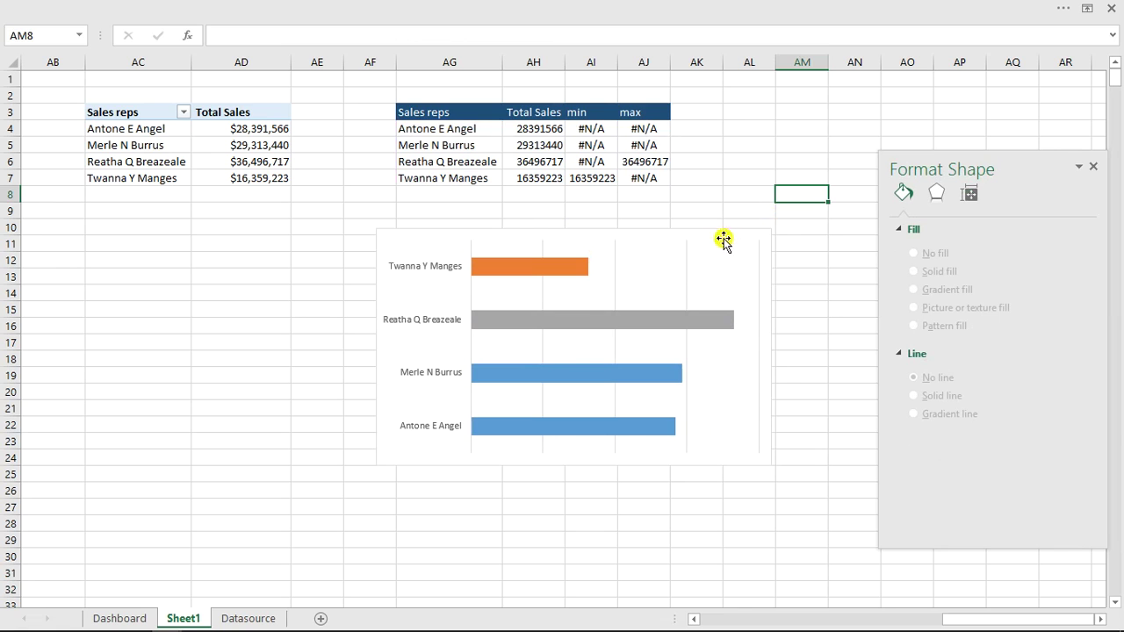
click(690, 254)
click(688, 252)
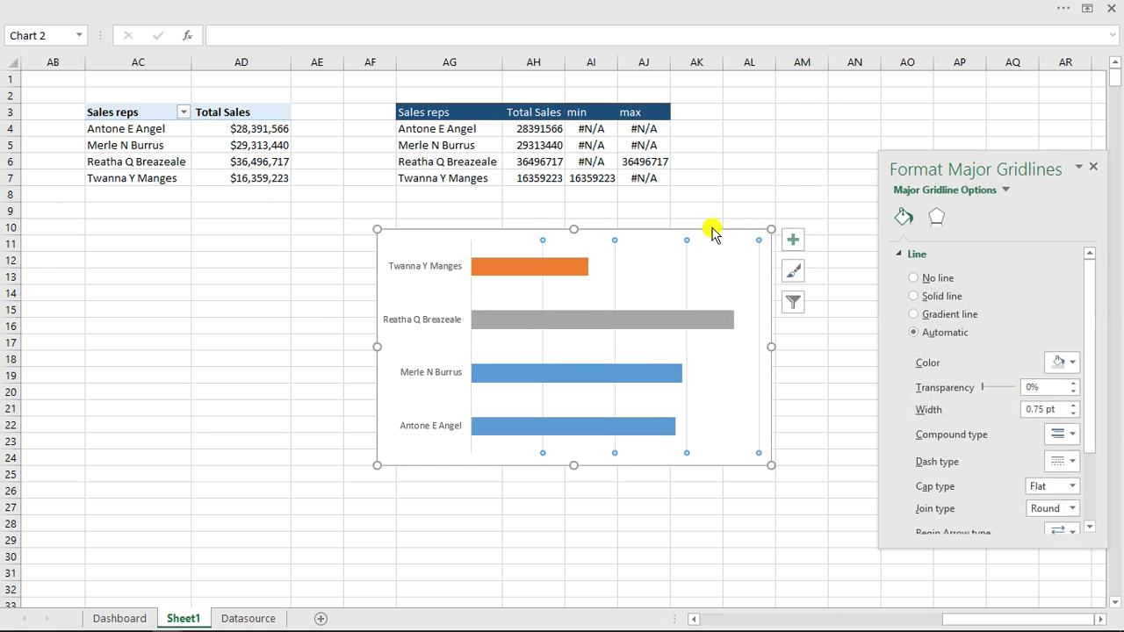
key(Delete)
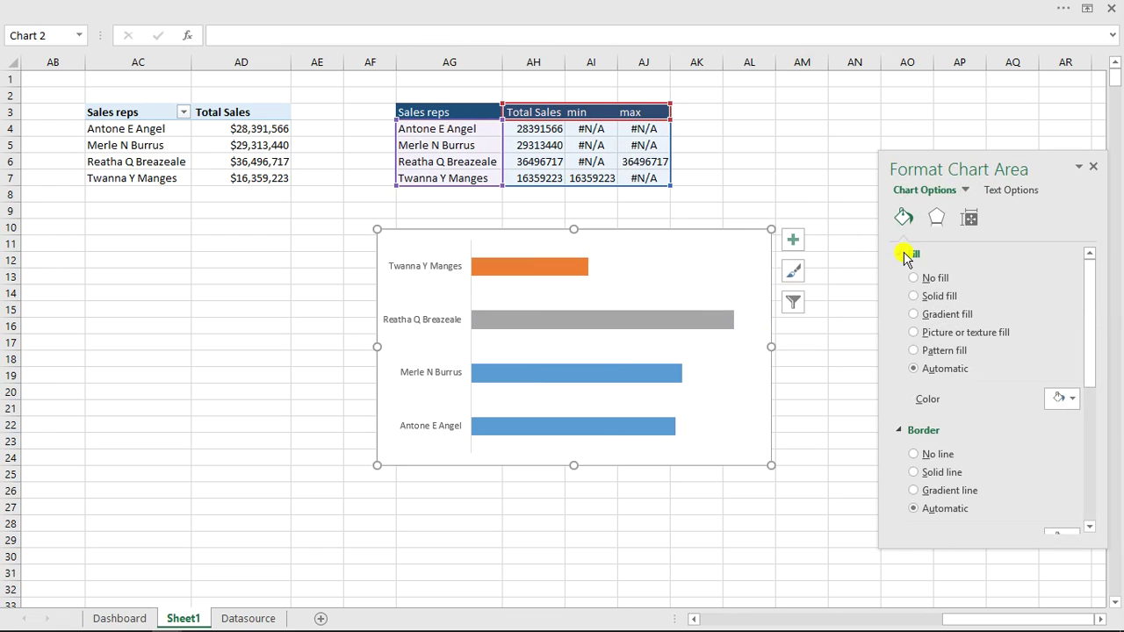
Step: Give the chart area no fill and no border line, and shrink the chart to span about rows 16 to 24
click(915, 279)
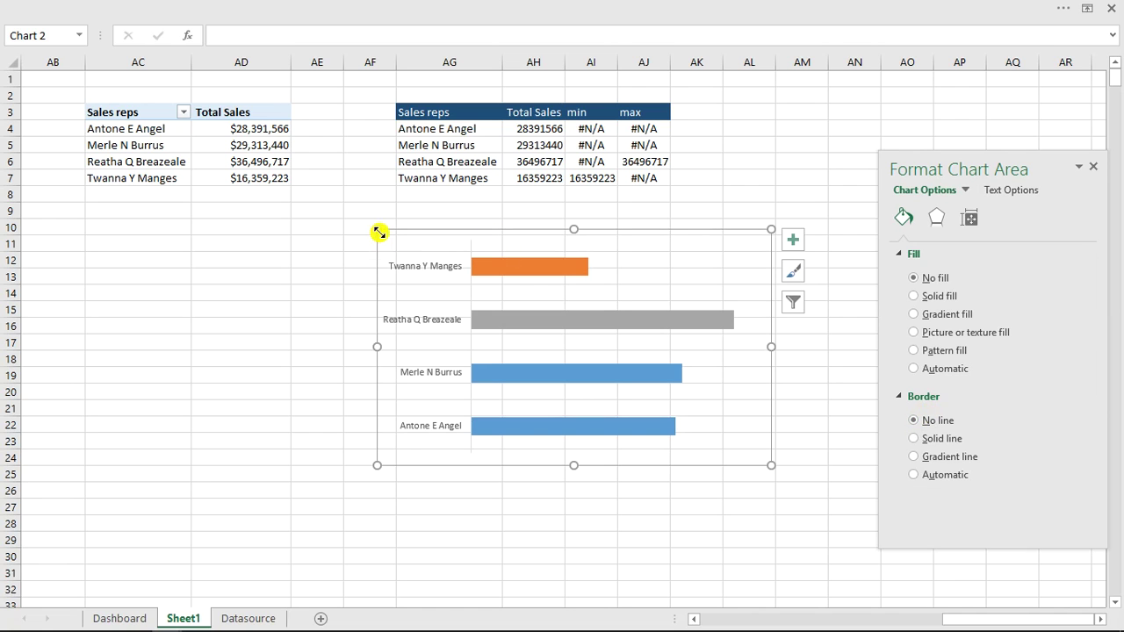
drag(393, 245, 494, 325)
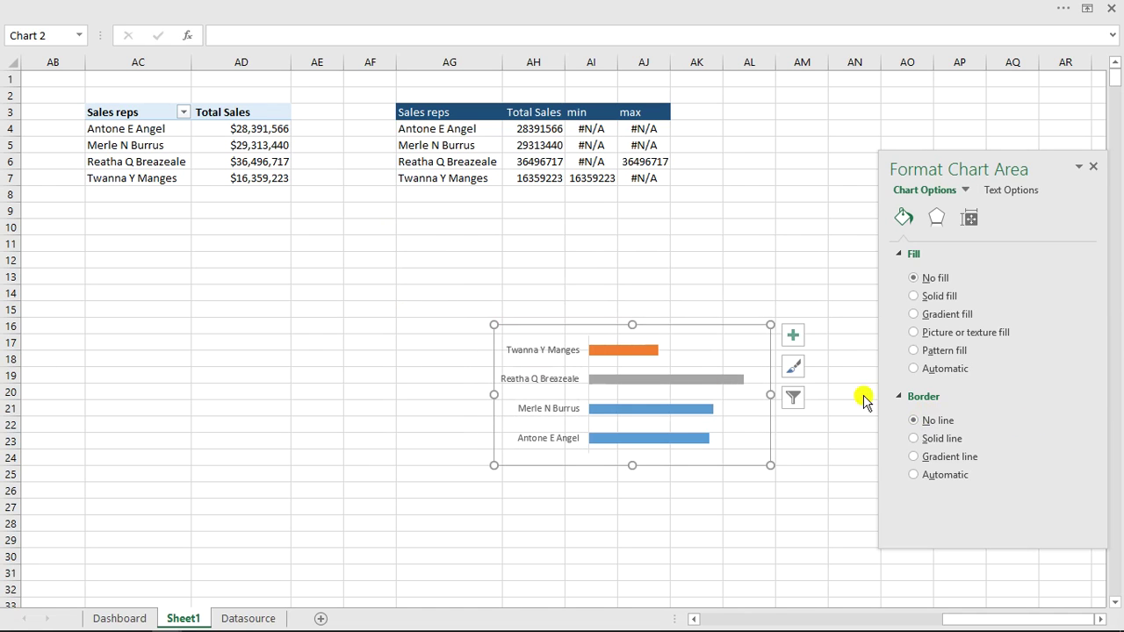
Step: Set the gap width of the bars in the sales reps chart to 83%
click(640, 351)
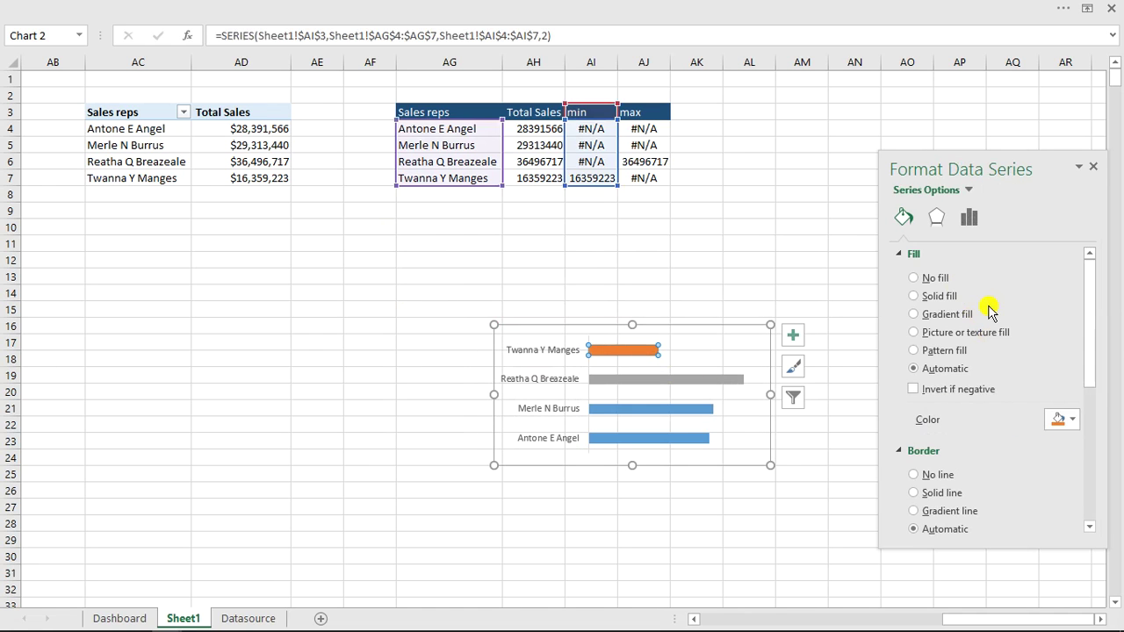
click(972, 219)
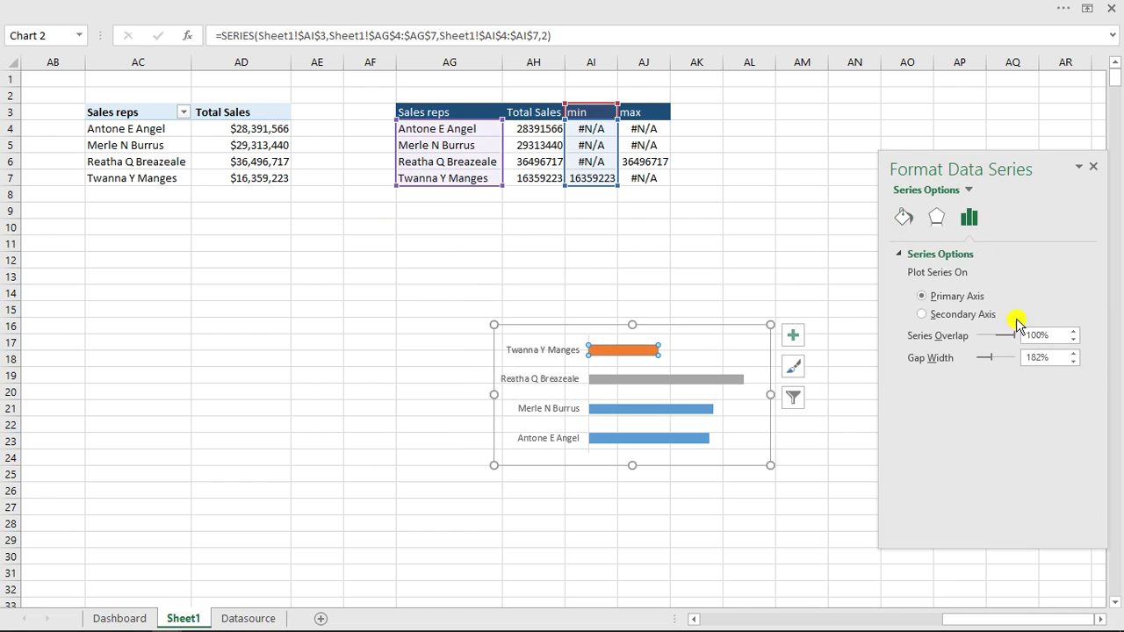
click(983, 359)
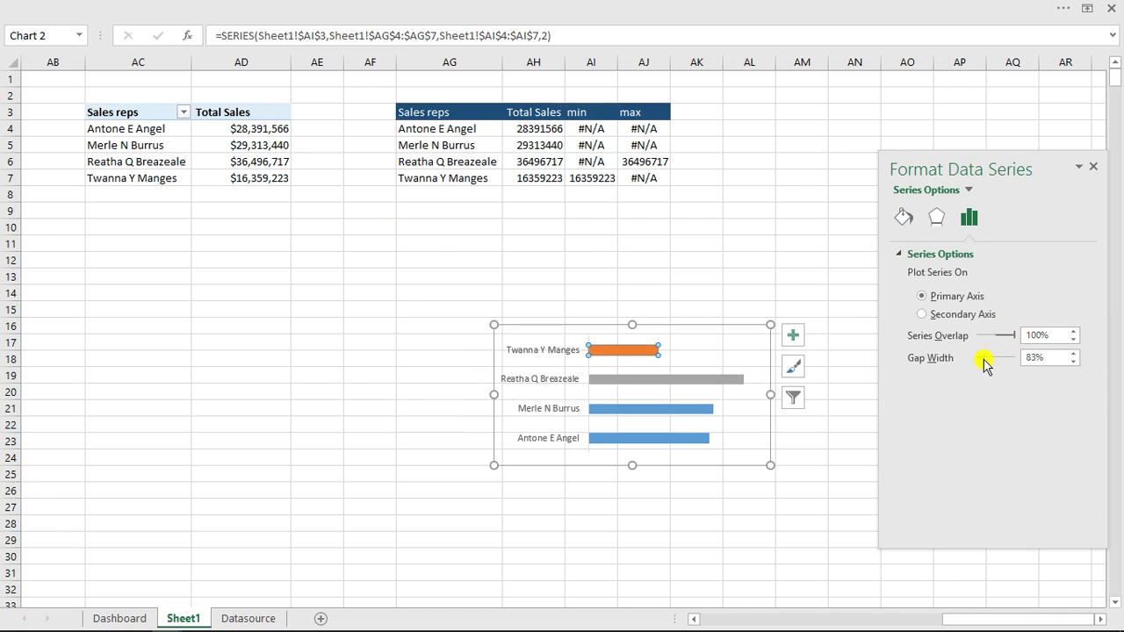
Step: Fill the Total Sales series bars with a lighter blue theme colour
click(641, 415)
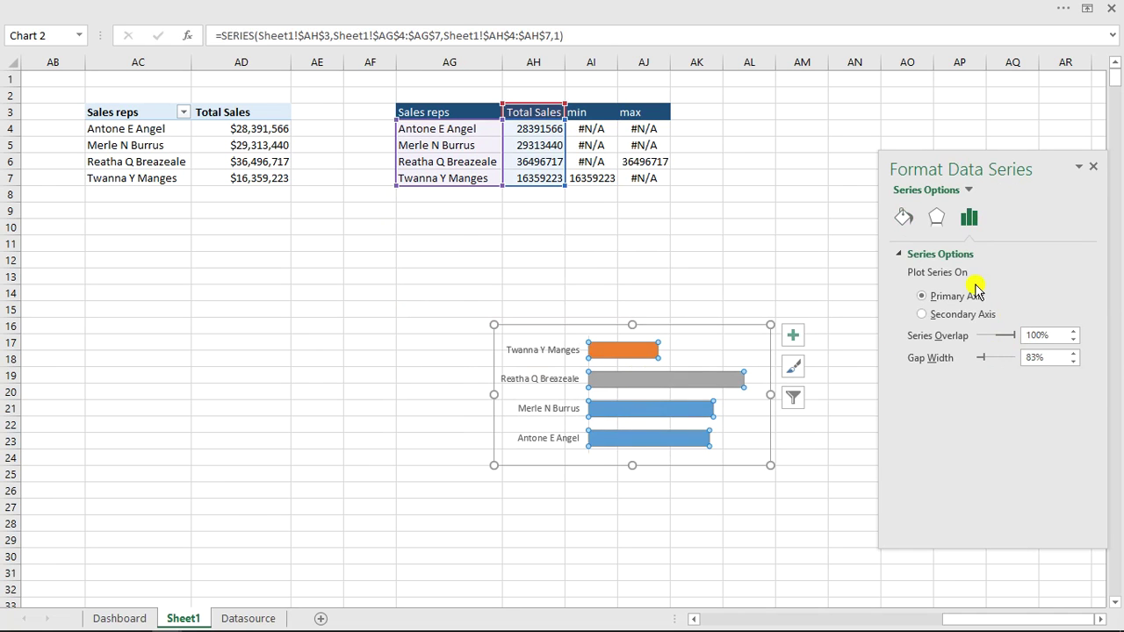
click(902, 219)
click(1079, 421)
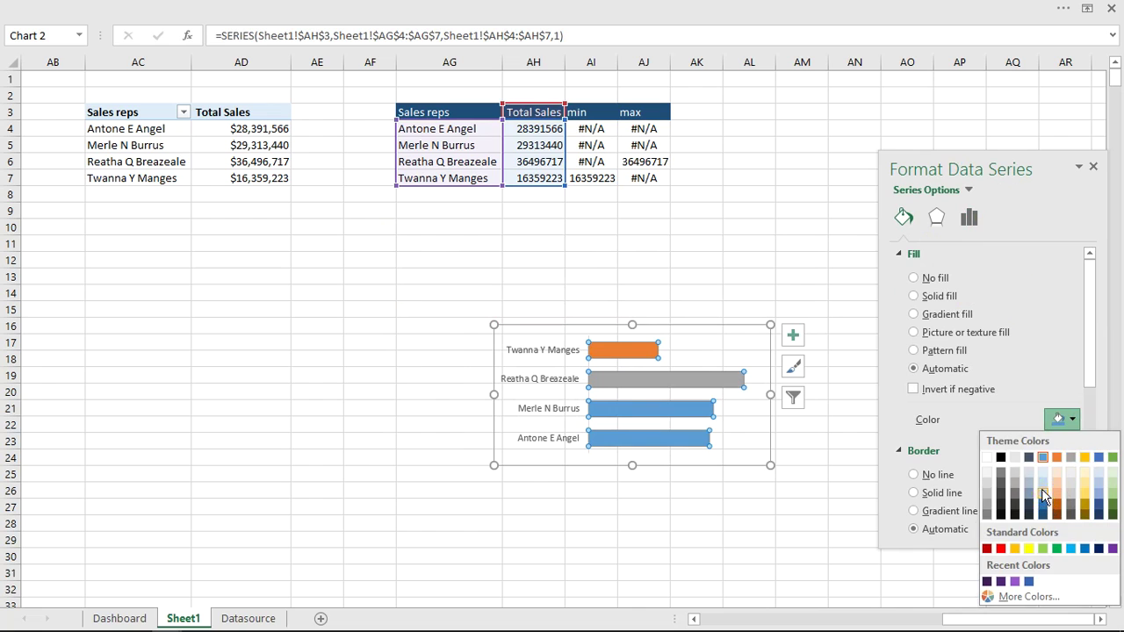
click(1044, 497)
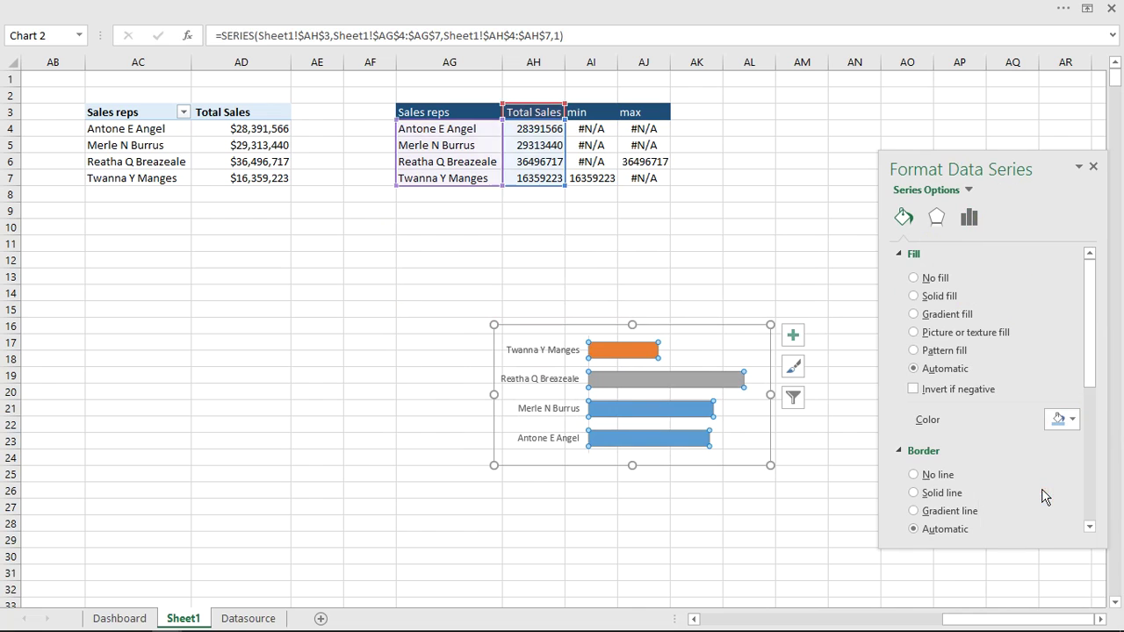
Step: Move the sales reps bar chart from Sheet1 to the Dashboard and fit it beneath the "Sales reps sales progress" heading
click(717, 328)
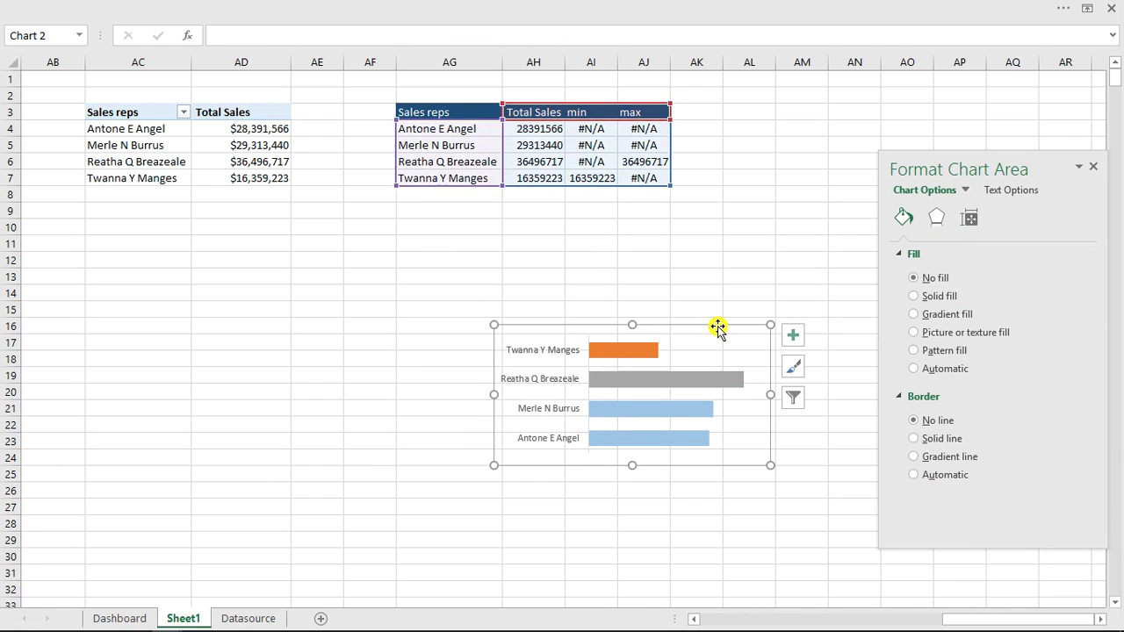
key(Escape)
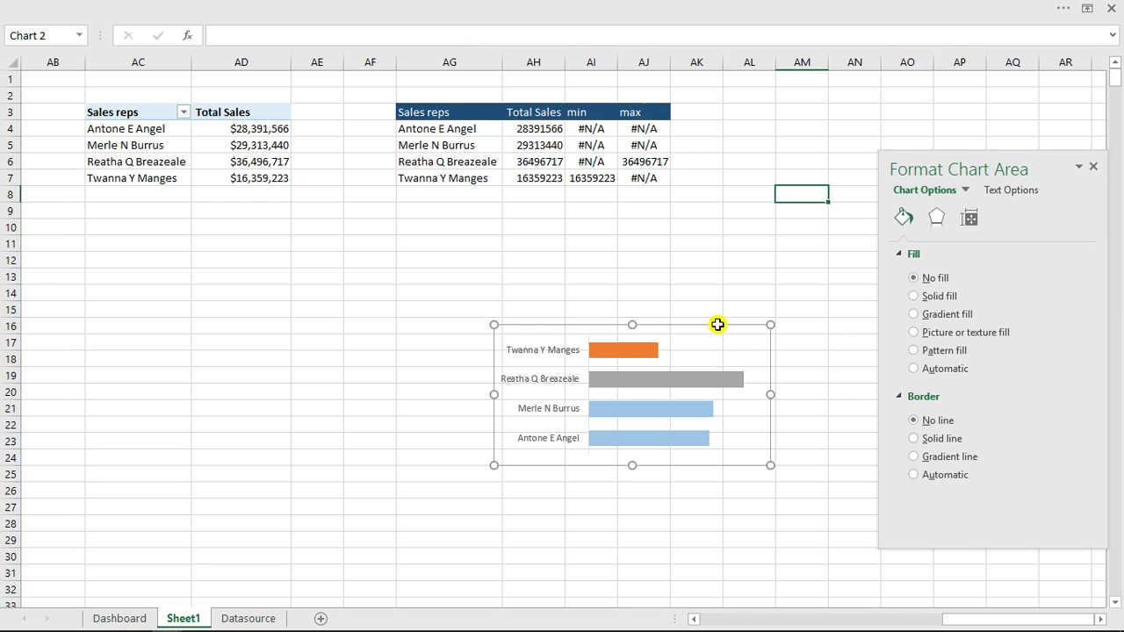
click(115, 618)
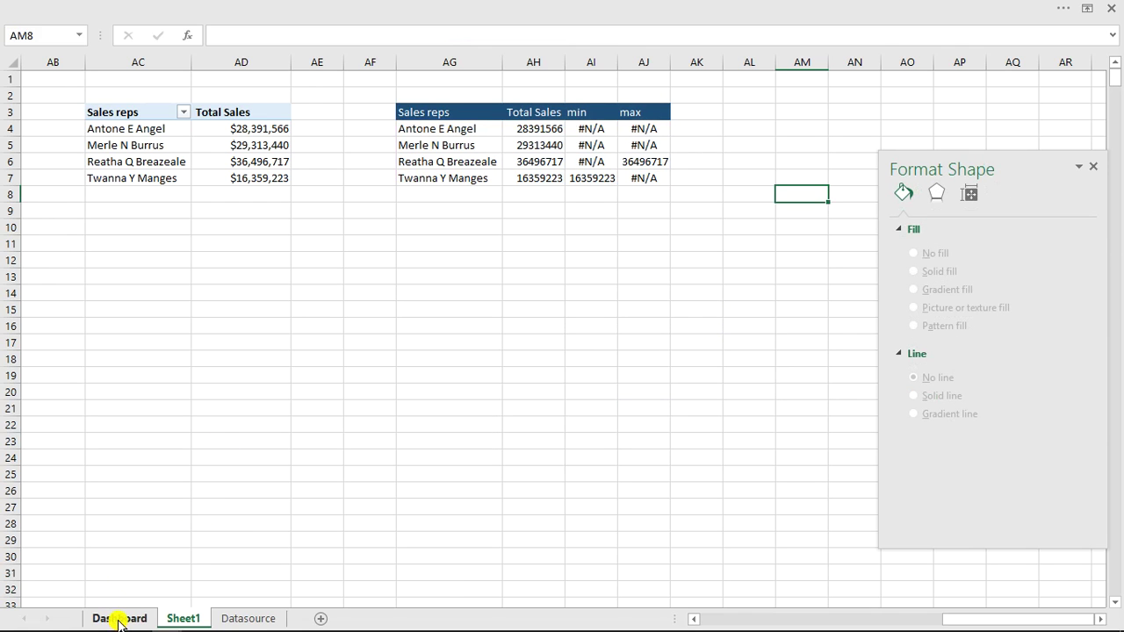
drag(1051, 162, 274, 172)
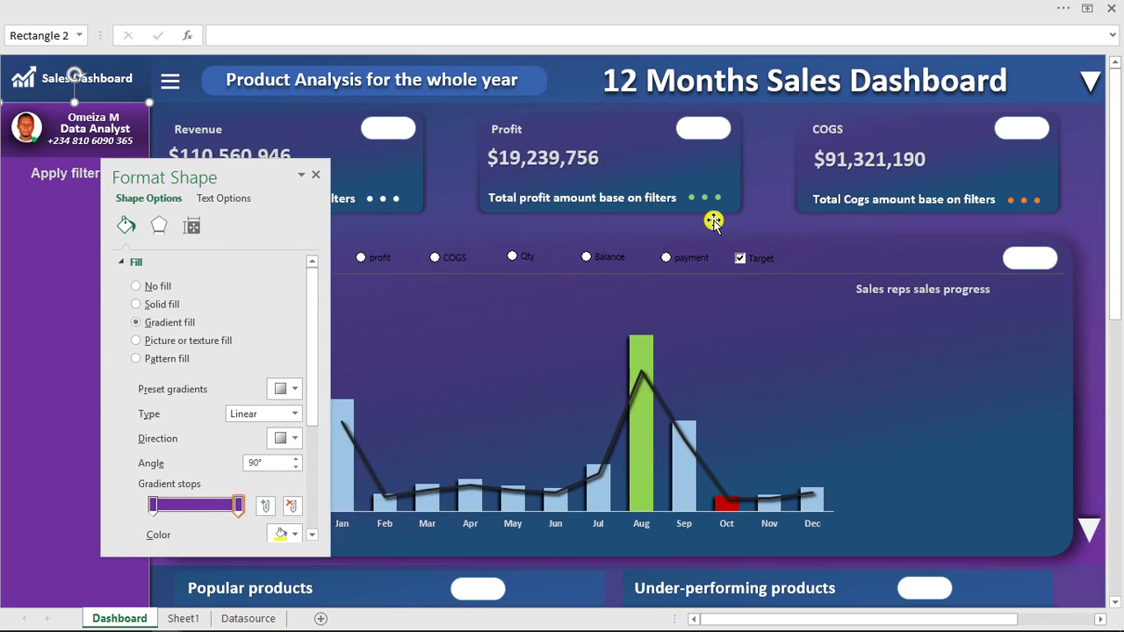
click(775, 219)
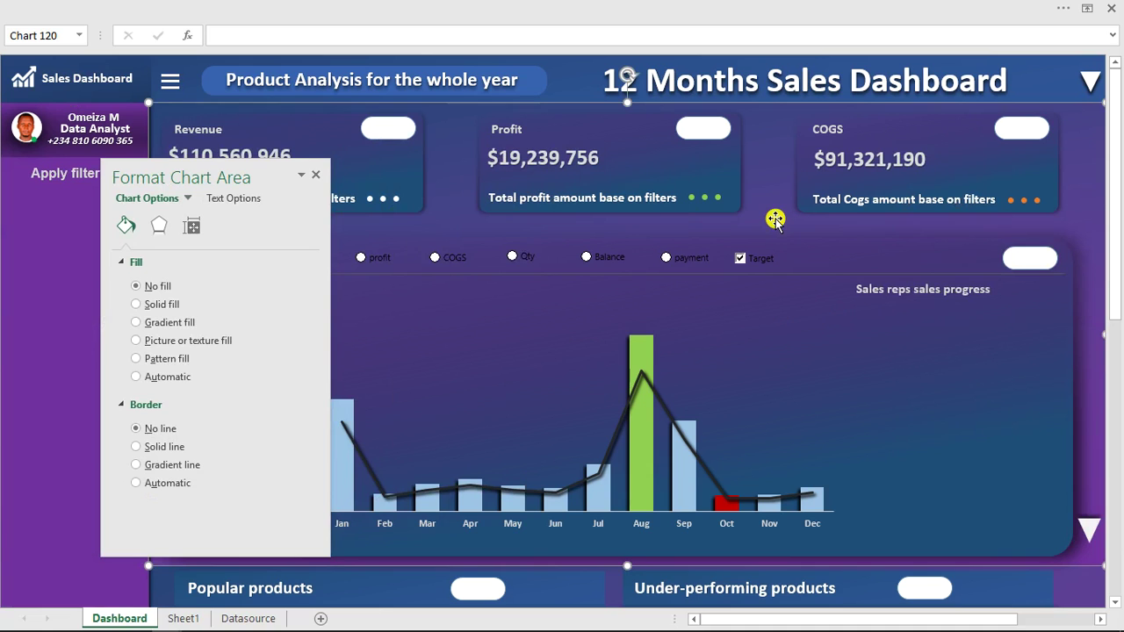
drag(350, 104, 949, 337)
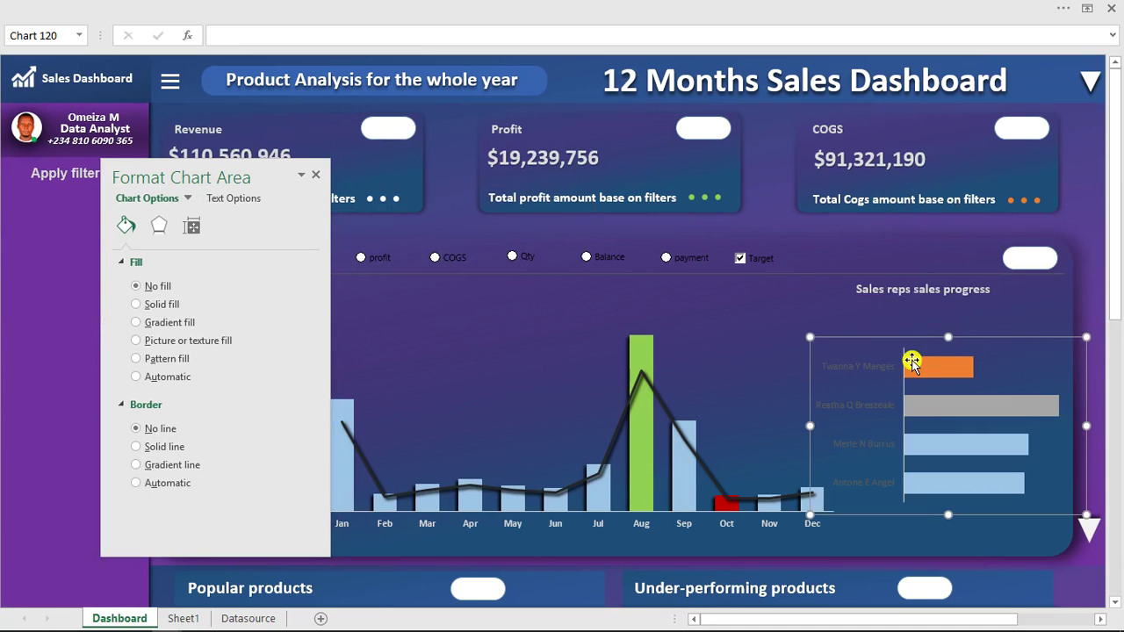
Step: Narrow the monthly column chart on the Dashboard so that it no longer overlaps the sales reps bar chart
click(713, 399)
click(712, 397)
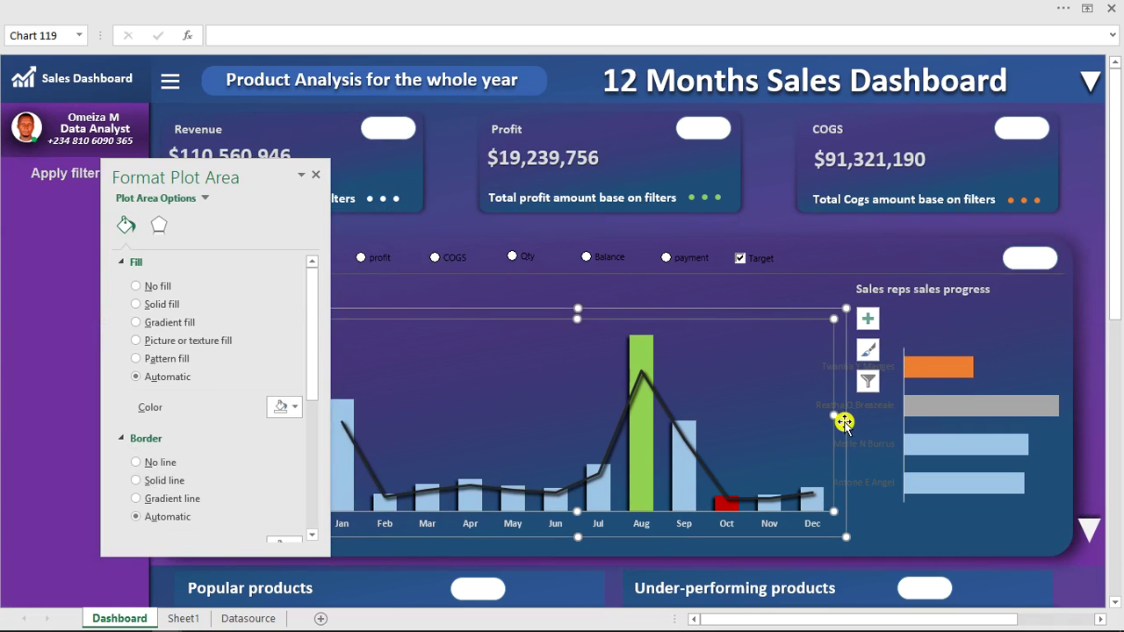
drag(845, 422, 810, 427)
click(809, 430)
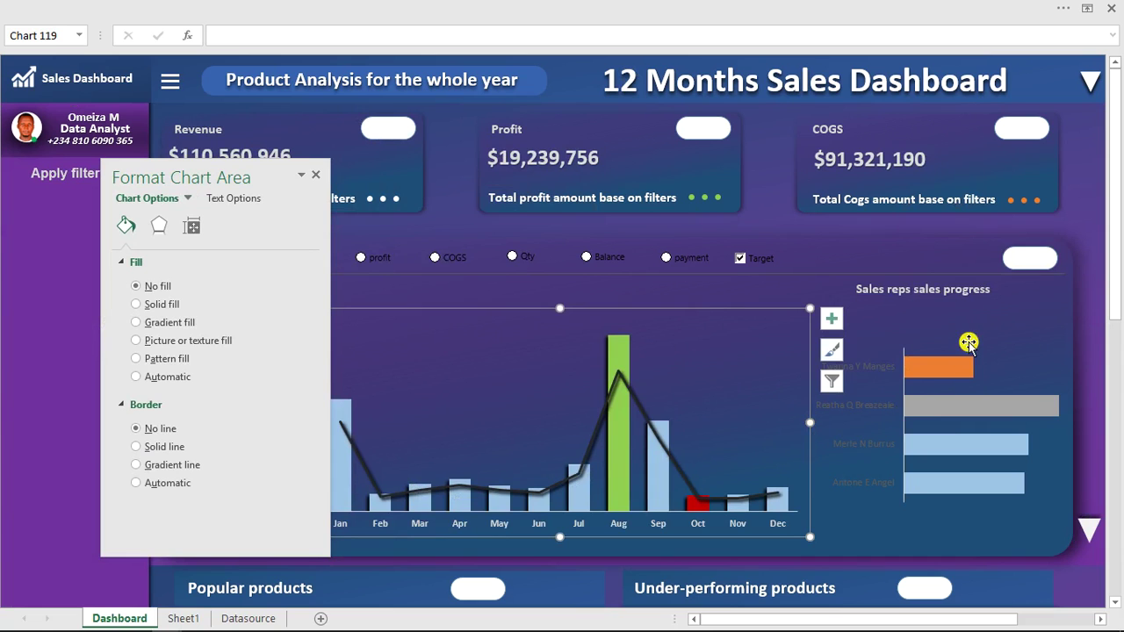
Step: Format the sales rep names on the vertical axis of the sales reps chart as bold white text
click(874, 370)
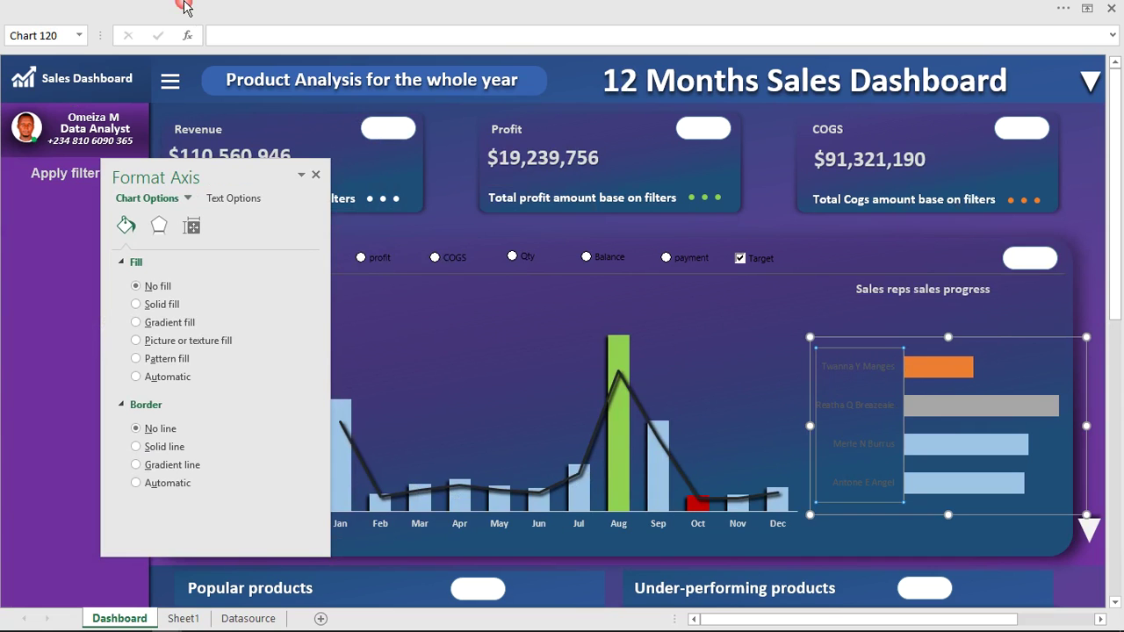
click(93, 11)
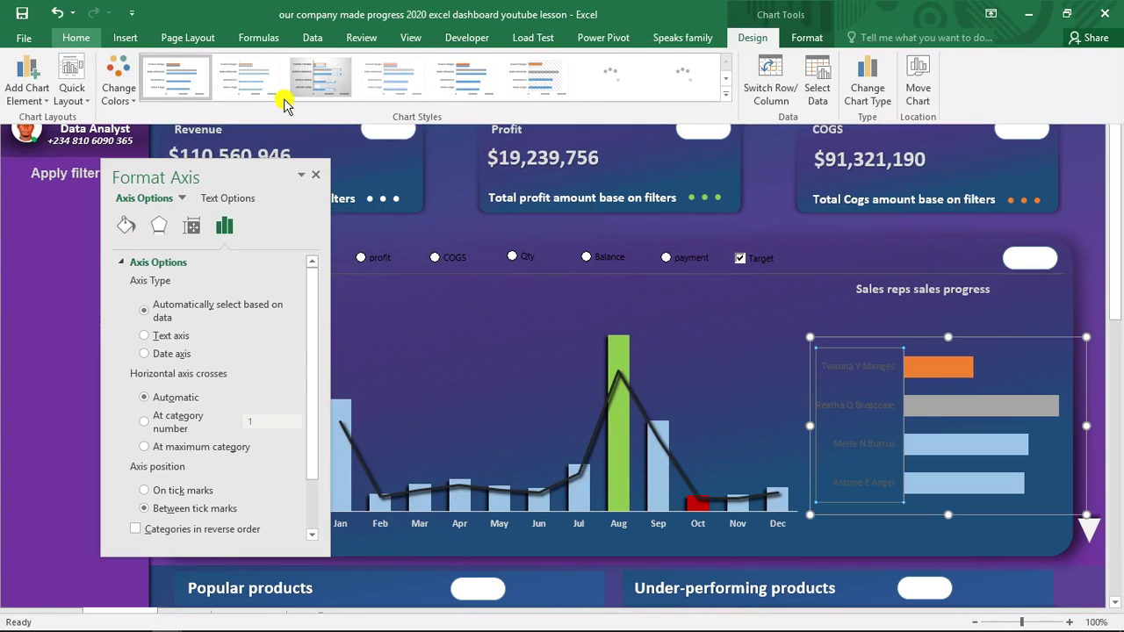
click(277, 92)
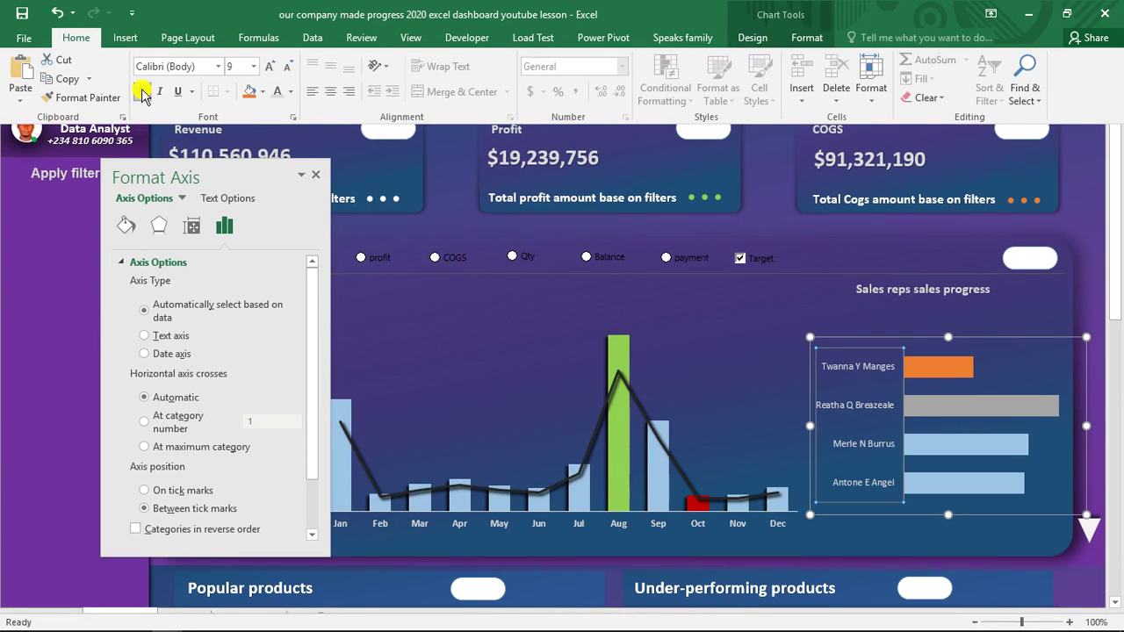
click(142, 91)
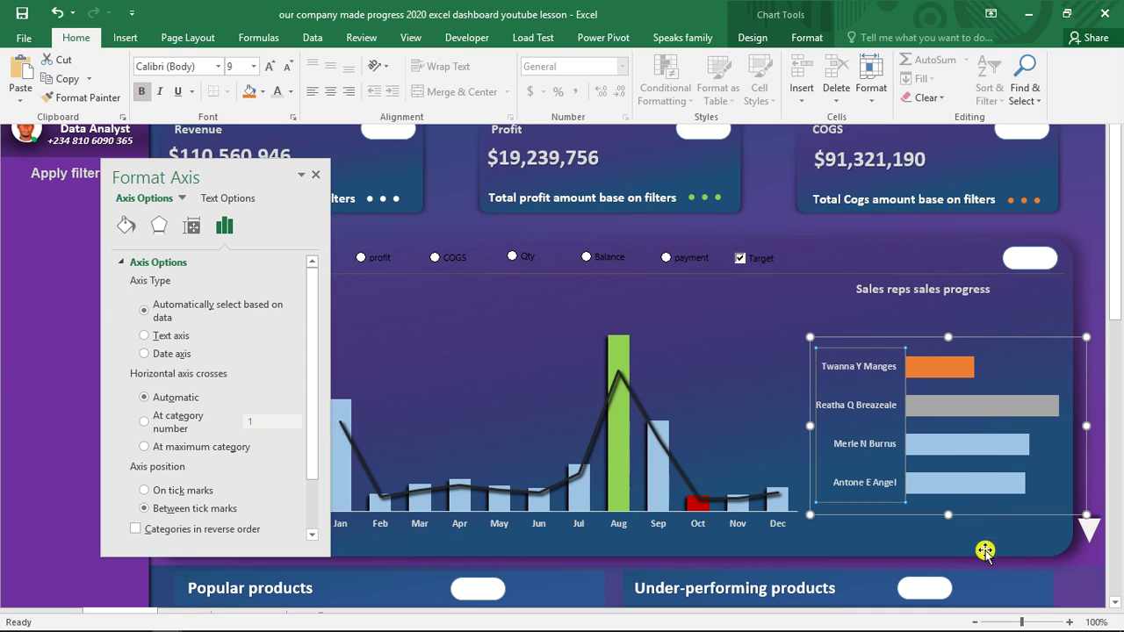
key(ctrl+shift+F1)
Step: Stretch the sales reps bar chart slightly downward on the Dashboard and close the axis formatting pane
drag(949, 514, 947, 531)
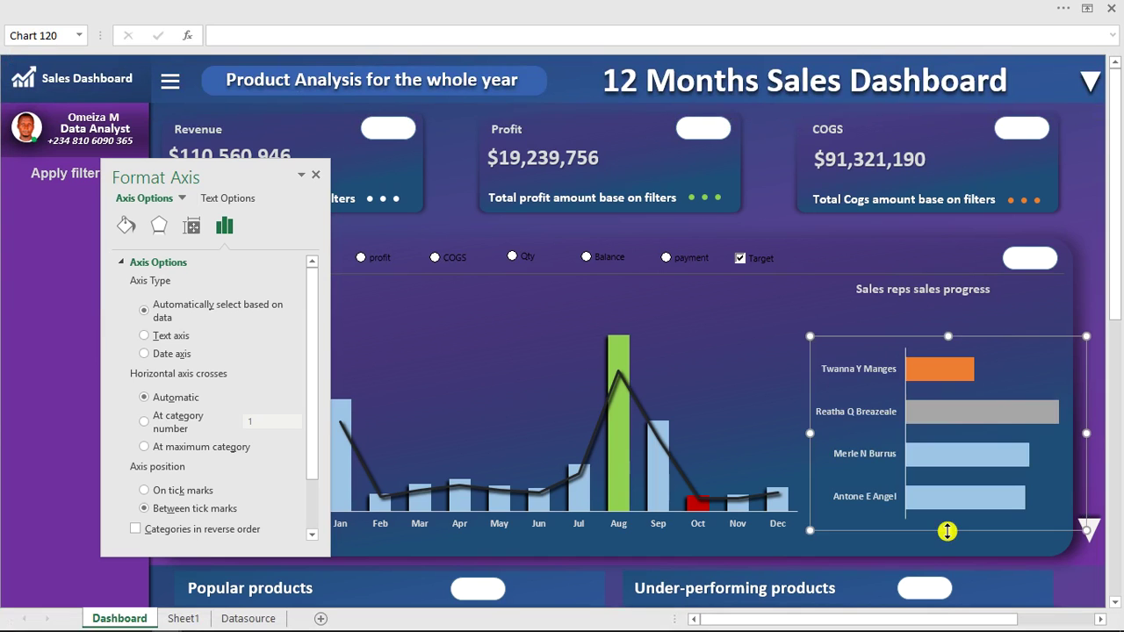
click(319, 176)
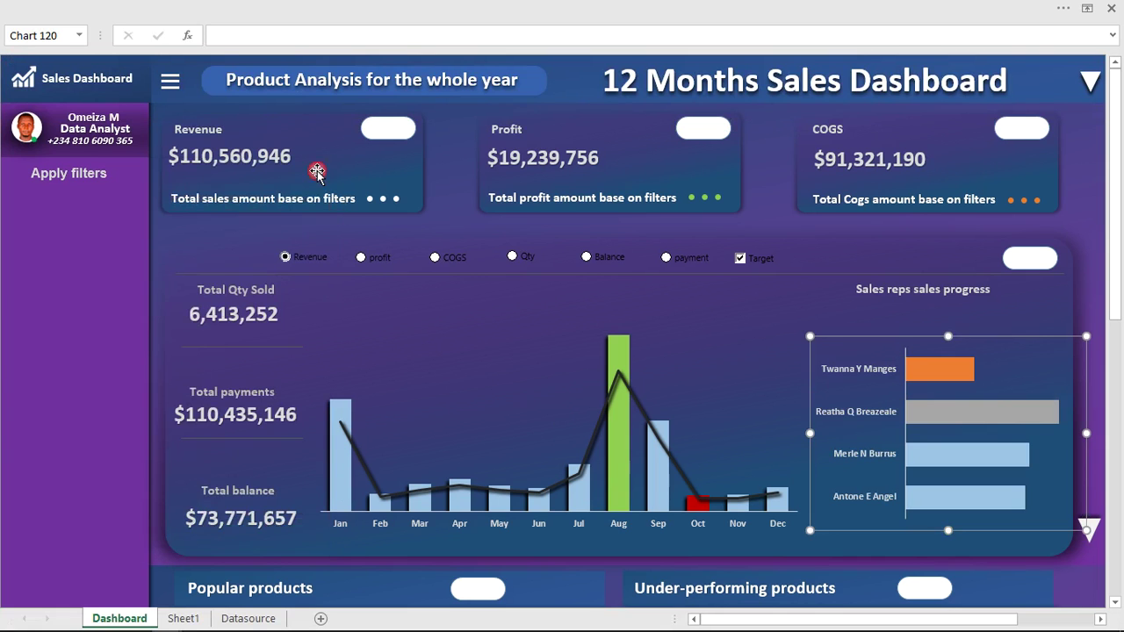
click(73, 310)
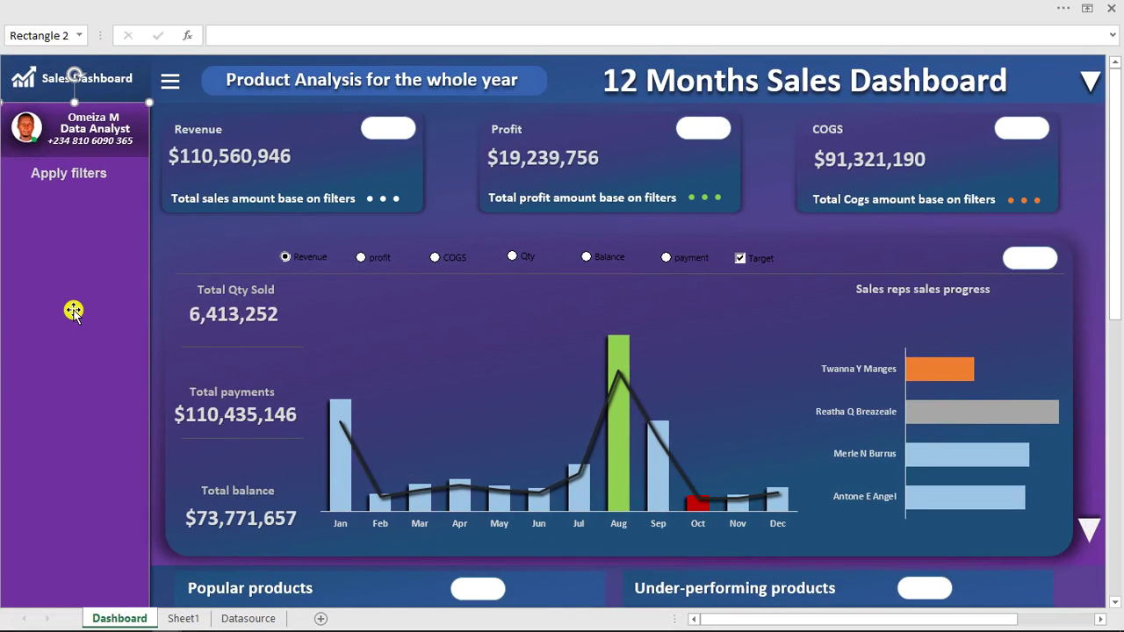
Step: Try adding data labels to the grey maximum series in the sales reps chart
click(957, 414)
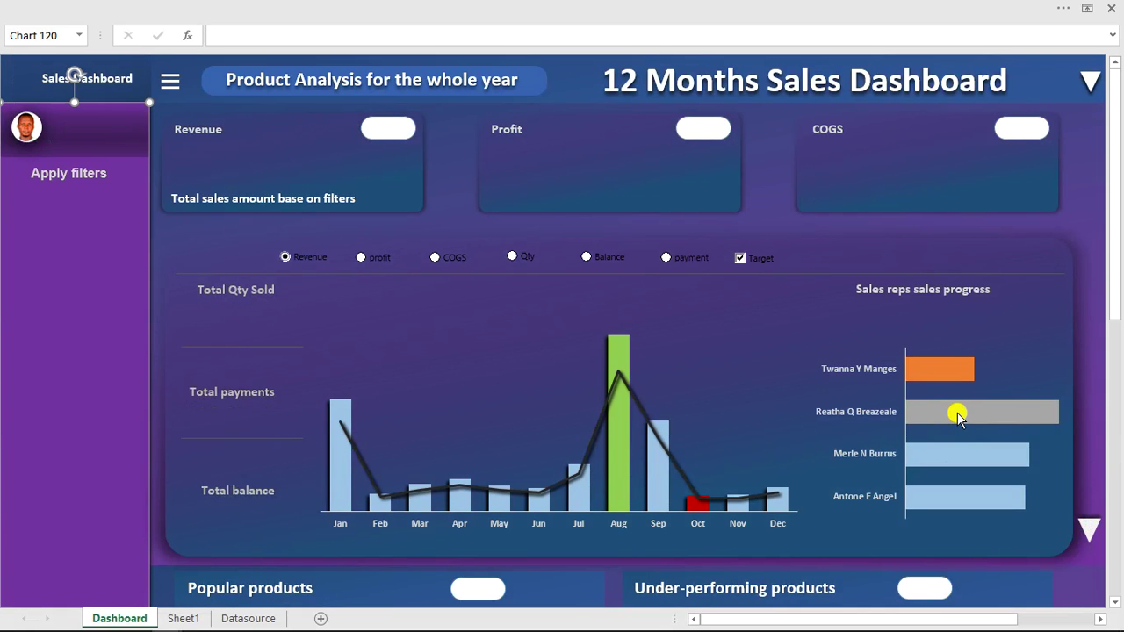
drag(1006, 619, 1026, 619)
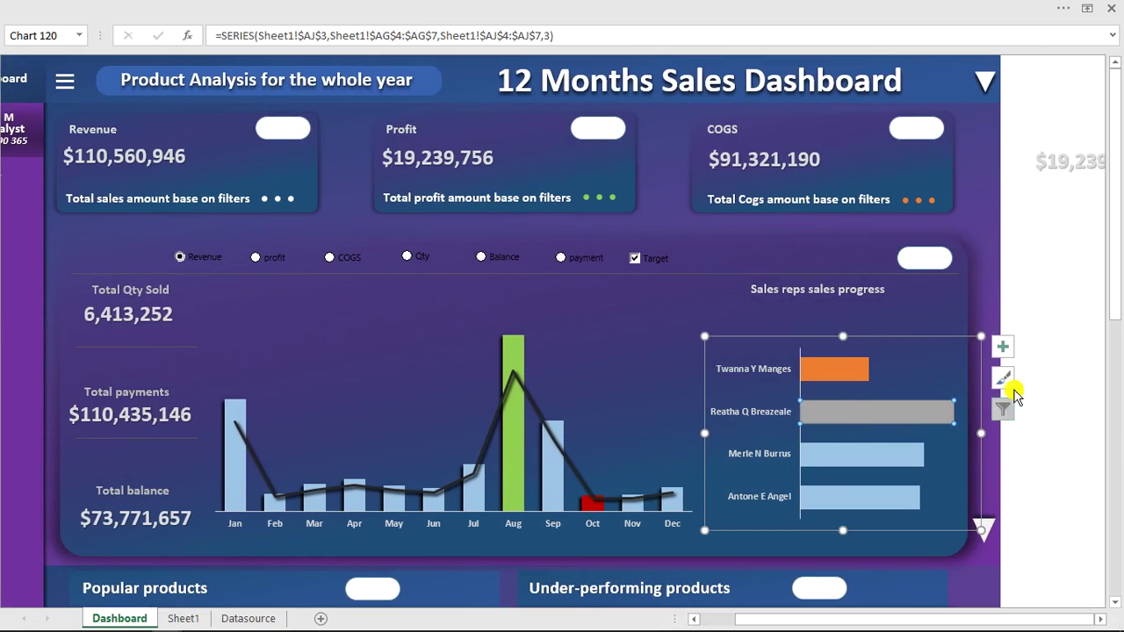
click(1004, 348)
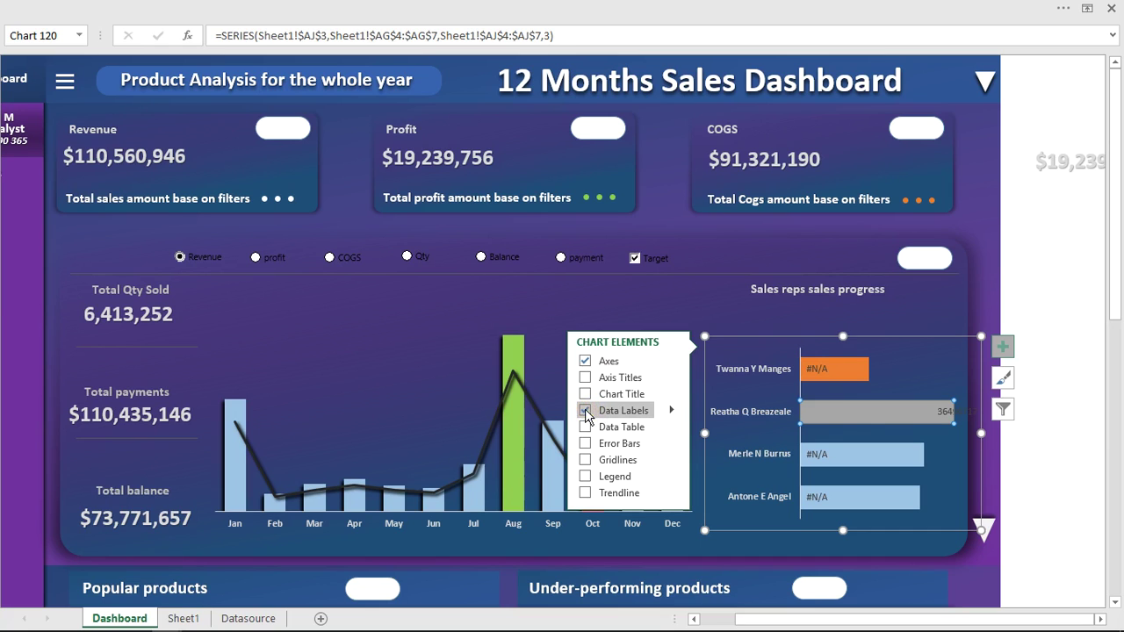
click(586, 411)
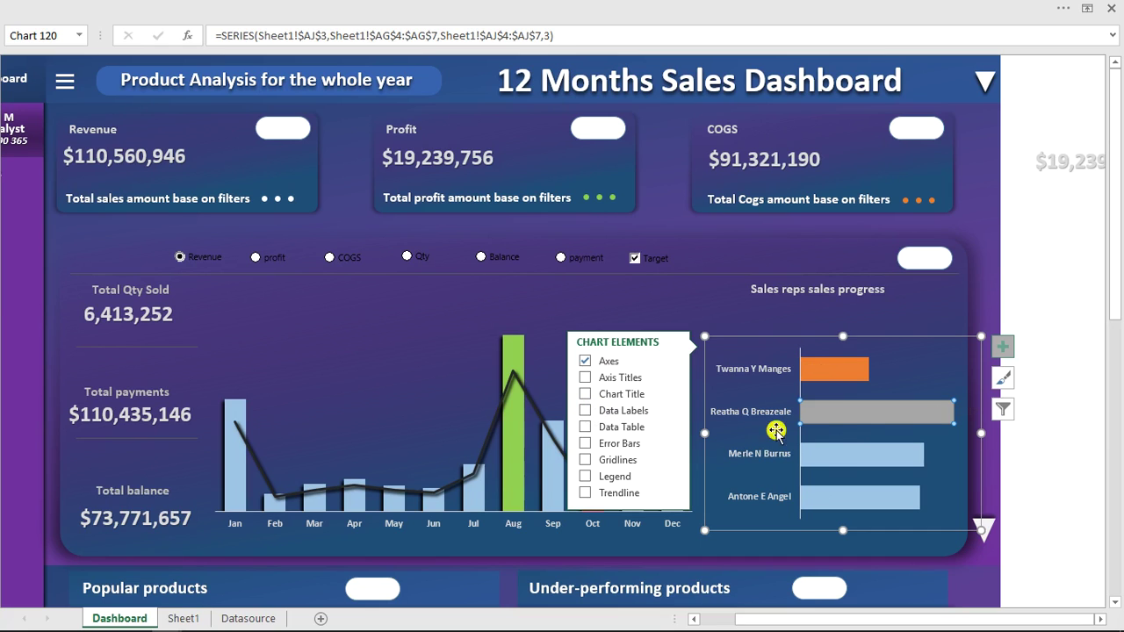
Step: Add data labels to the Total Sales series of the sales reps chart and position them at Inside End
right_click(851, 452)
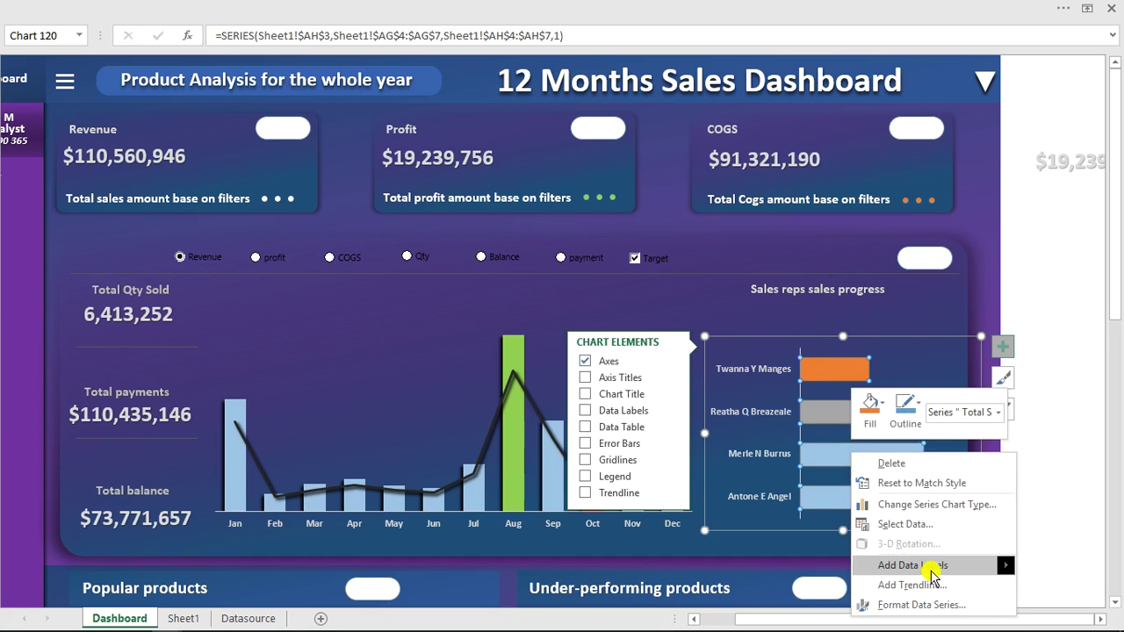
mouse_move(937, 574)
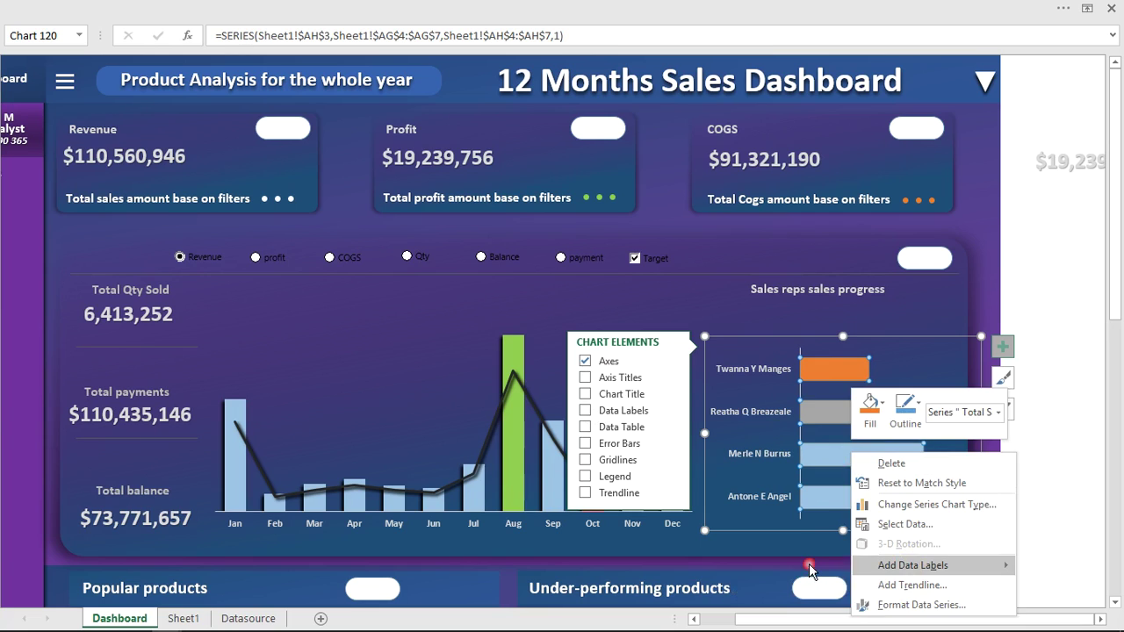
click(808, 567)
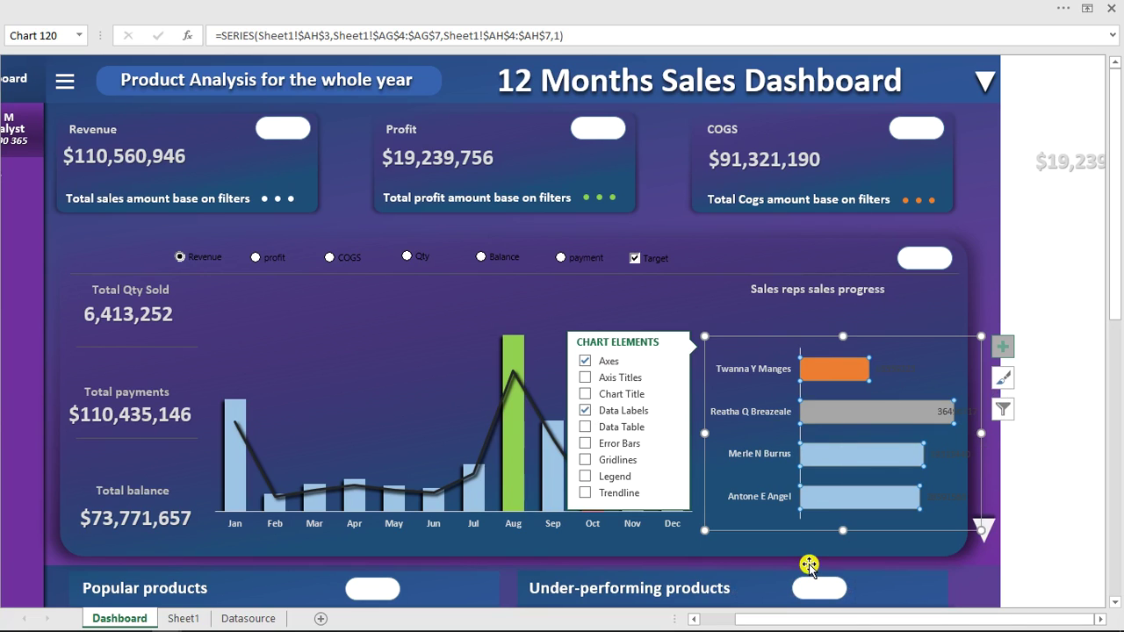
click(1003, 349)
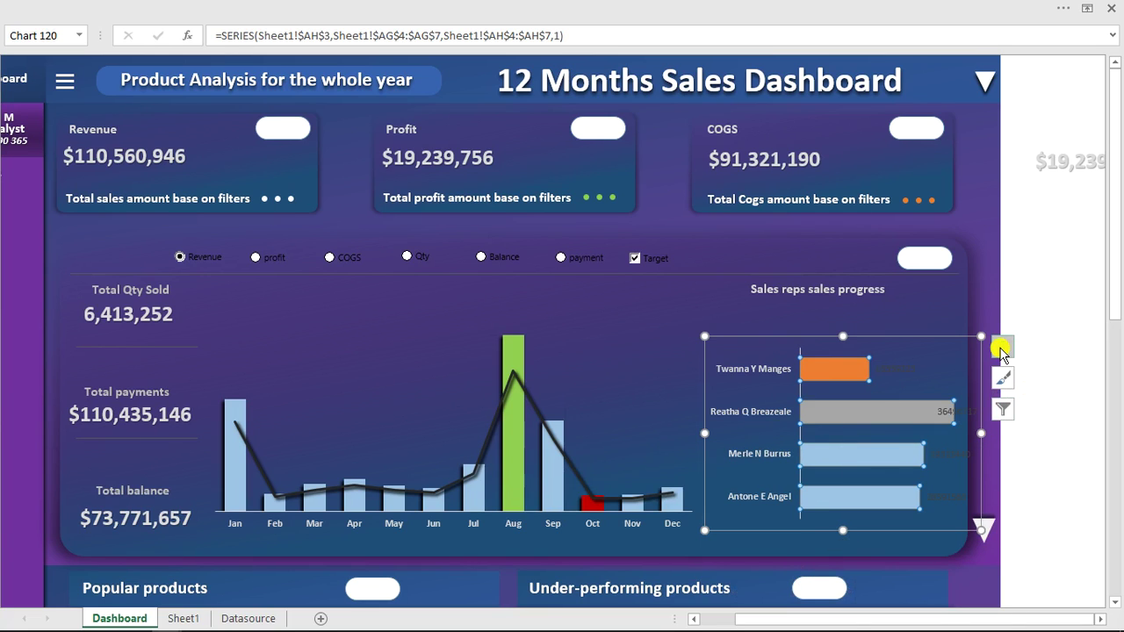
click(1003, 348)
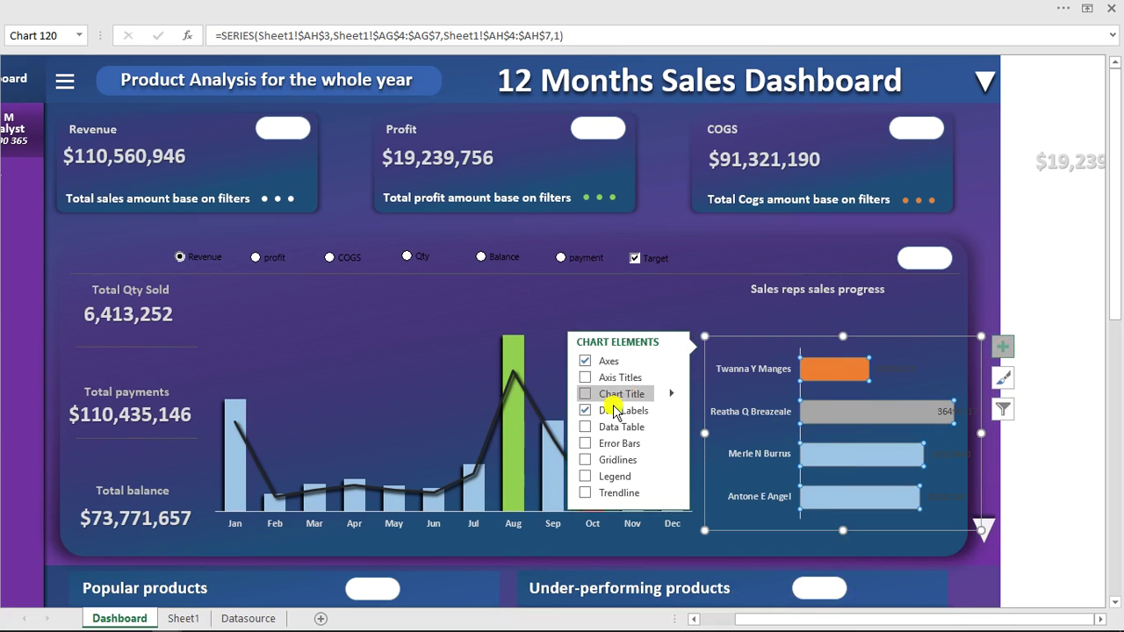
click(670, 411)
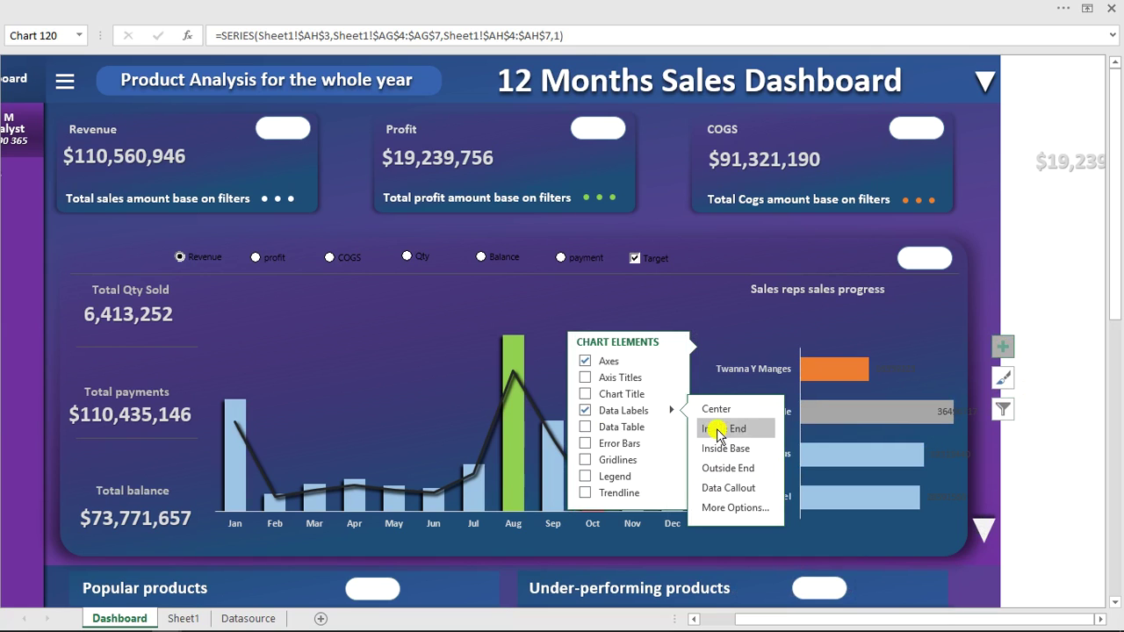
click(724, 428)
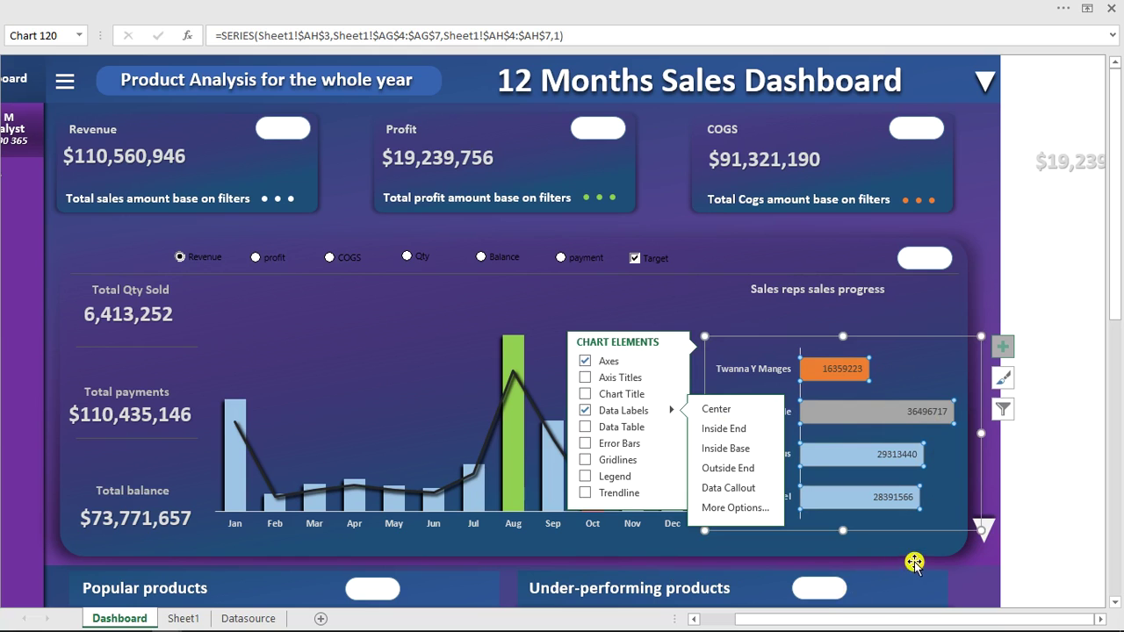
Step: Make the data labels on the sales reps bars bold
click(928, 413)
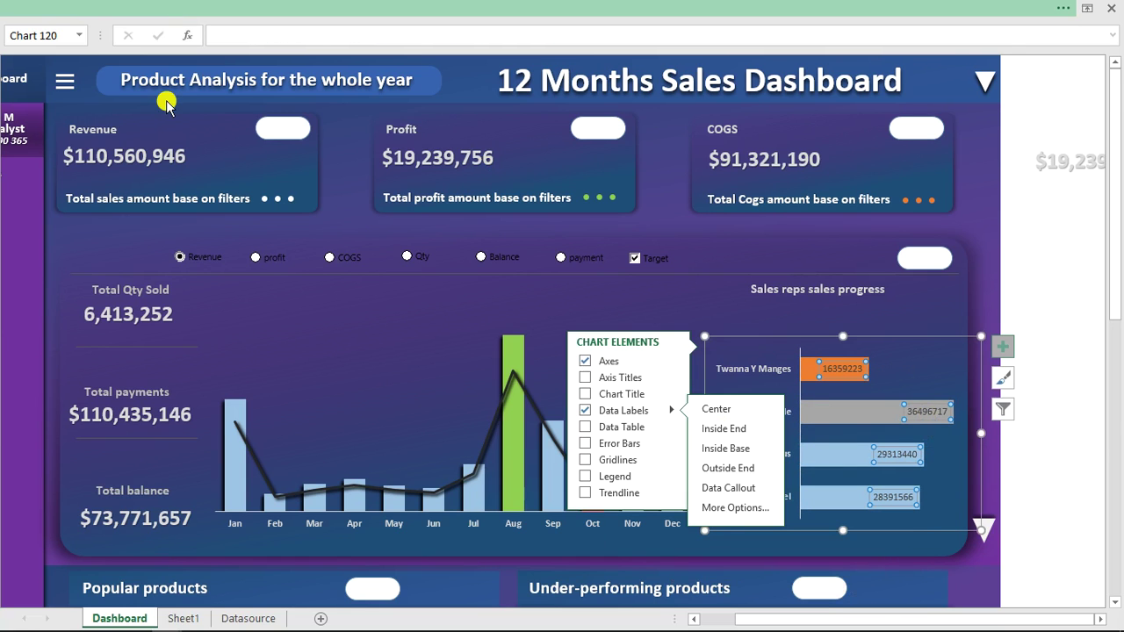
click(79, 8)
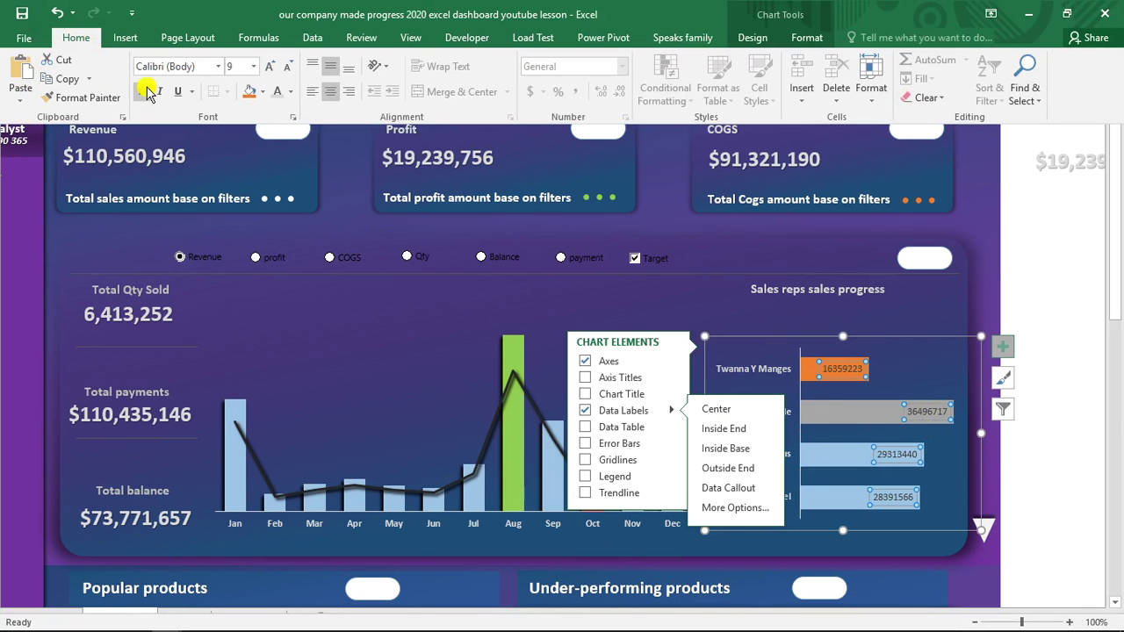
Step: Fill the orange minimum bar in the sales reps chart with standard dark red
click(809, 369)
double_click(810, 369)
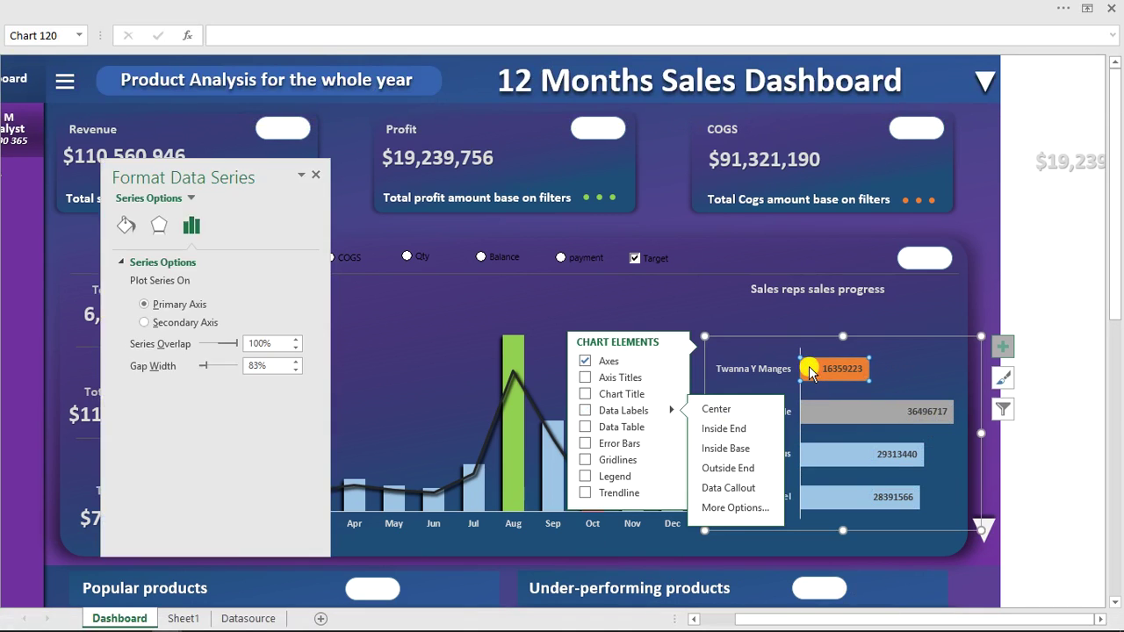
click(129, 227)
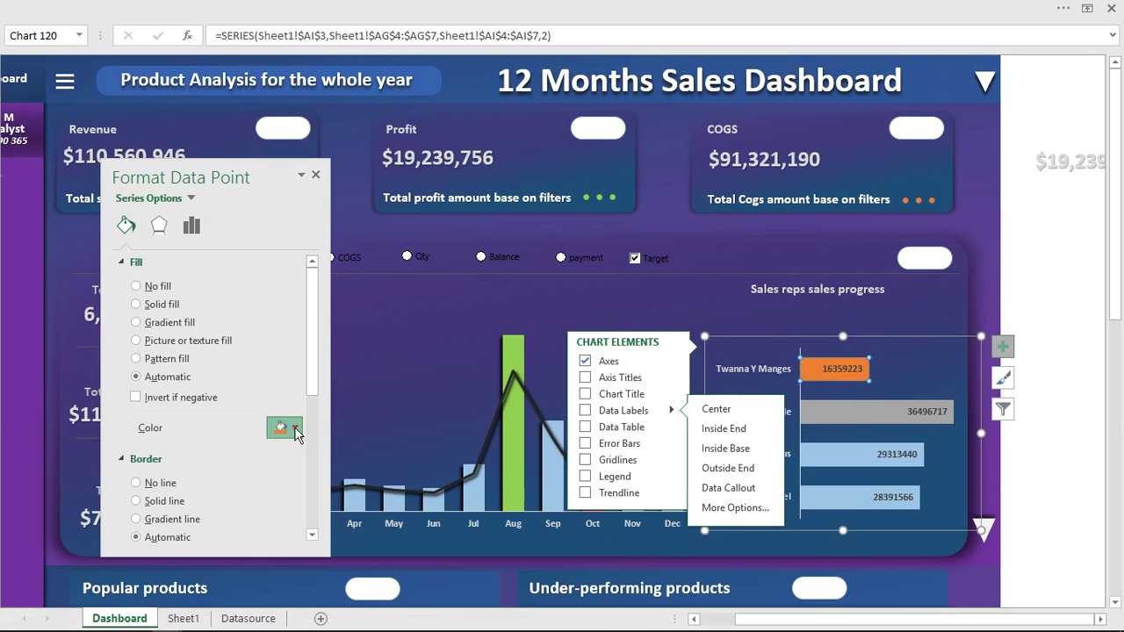
click(295, 429)
click(274, 557)
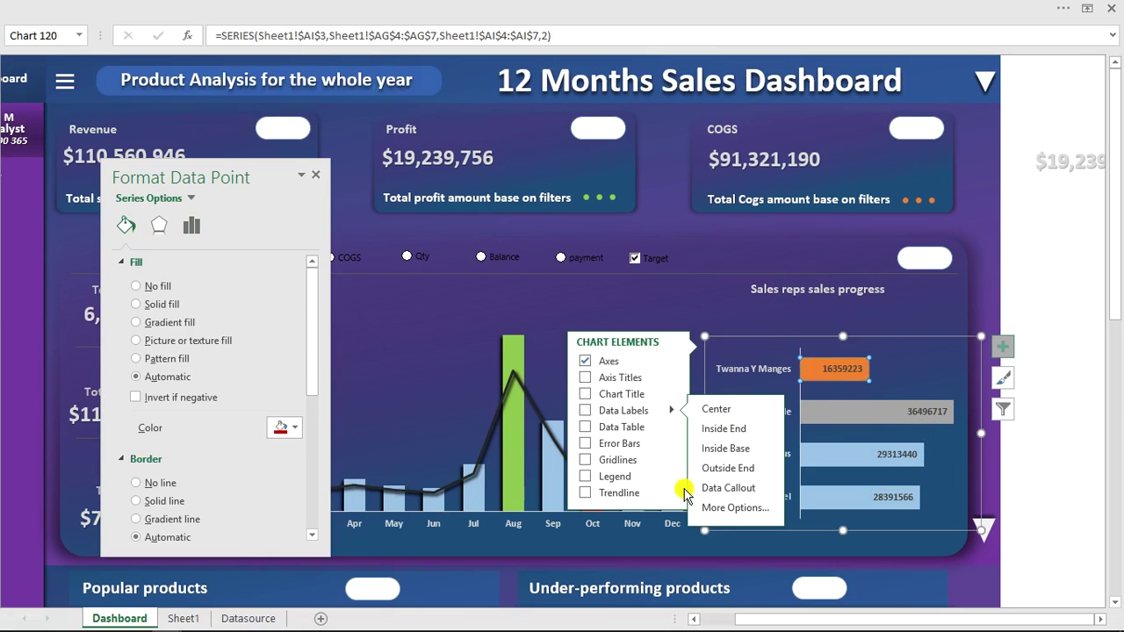
Step: Fill the grey maximum bar in the sales reps chart with standard light green
click(879, 412)
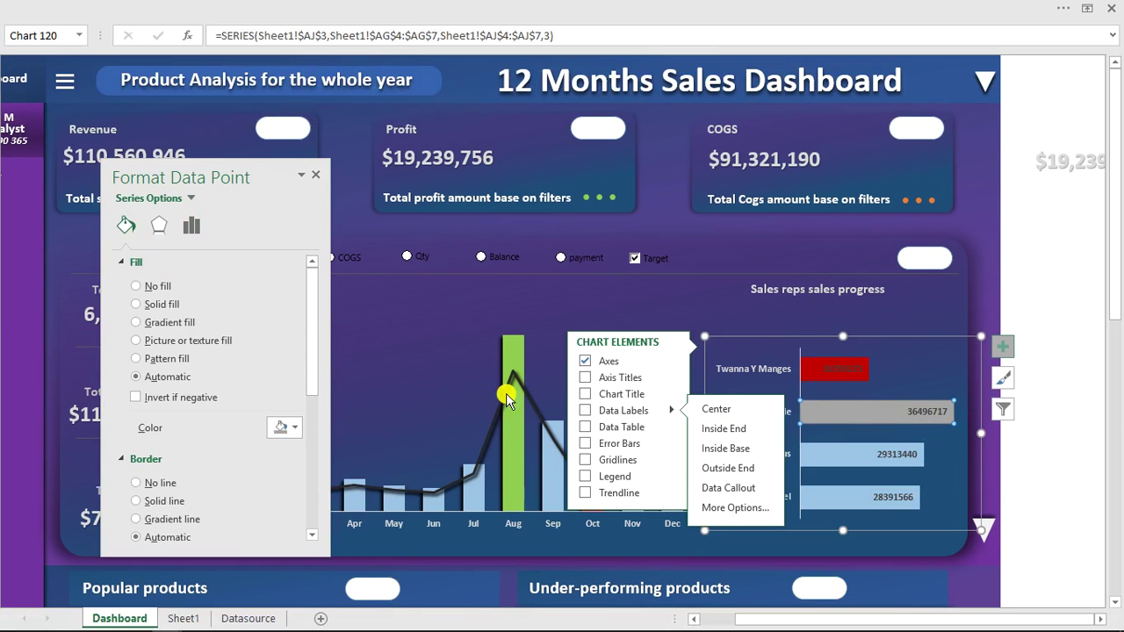
click(299, 429)
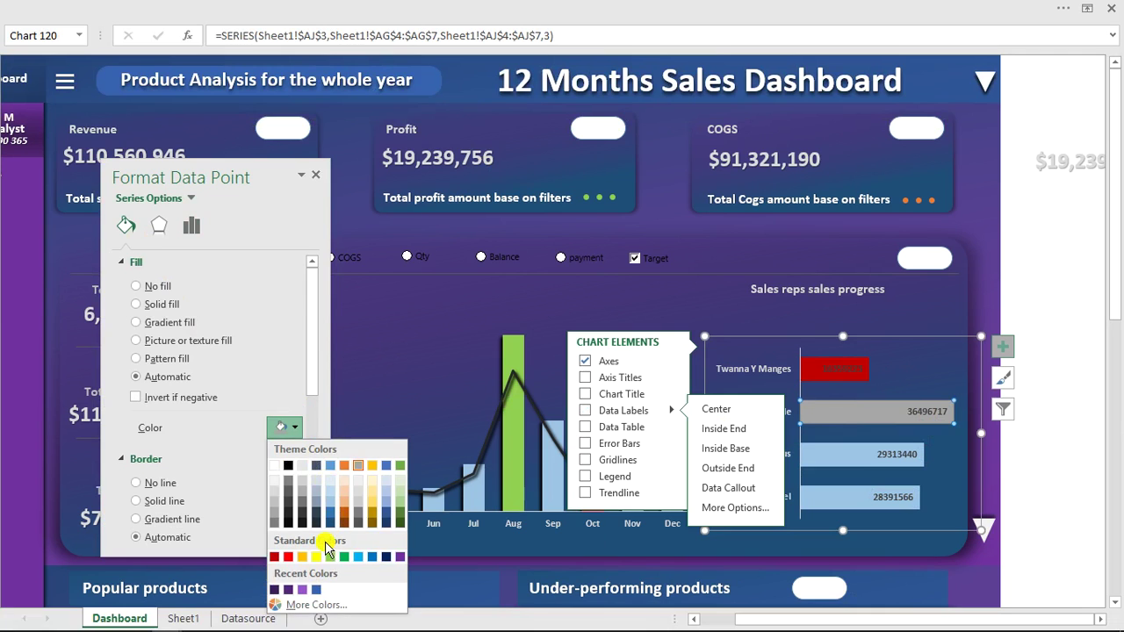
click(331, 557)
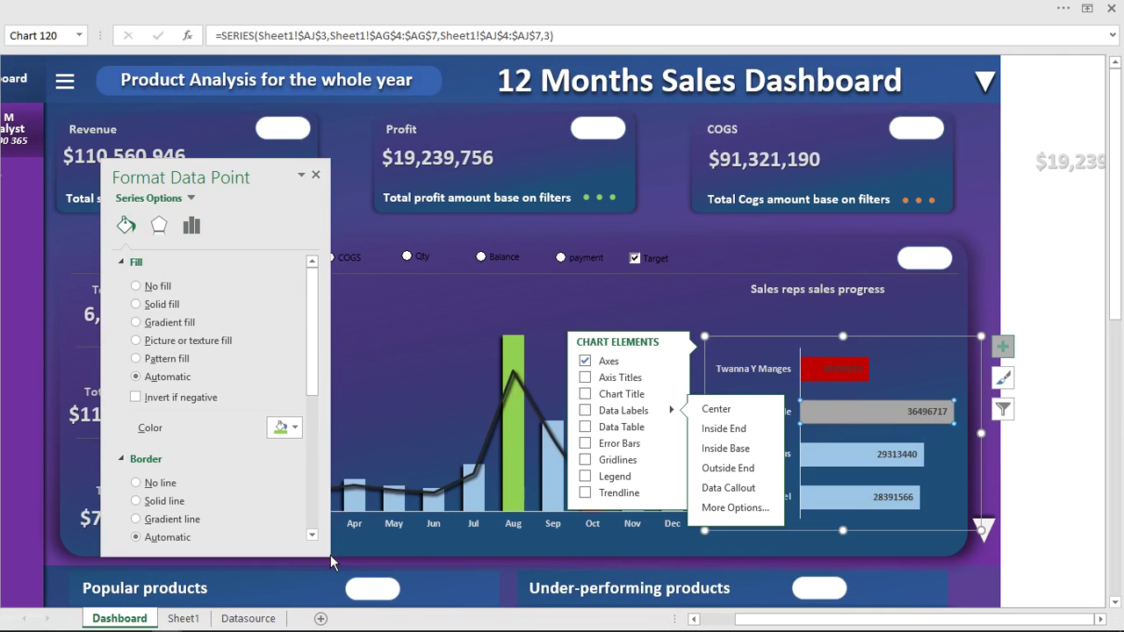
Step: Change the font colour of the data label on the dark red minimum bar to white and close the formatting pane
click(837, 371)
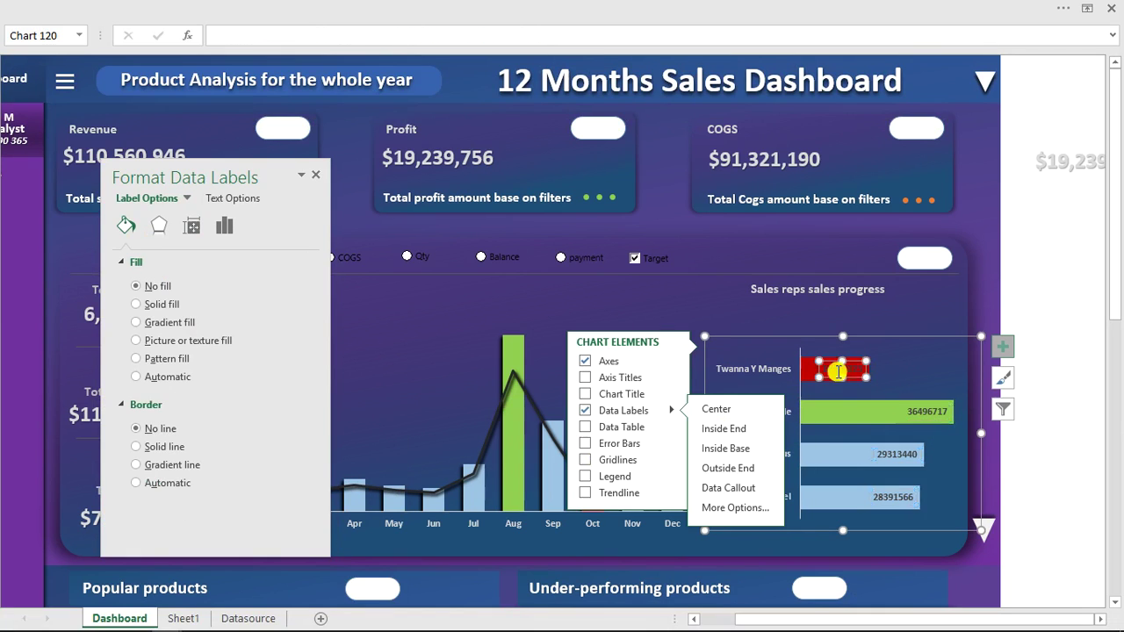
click(94, 7)
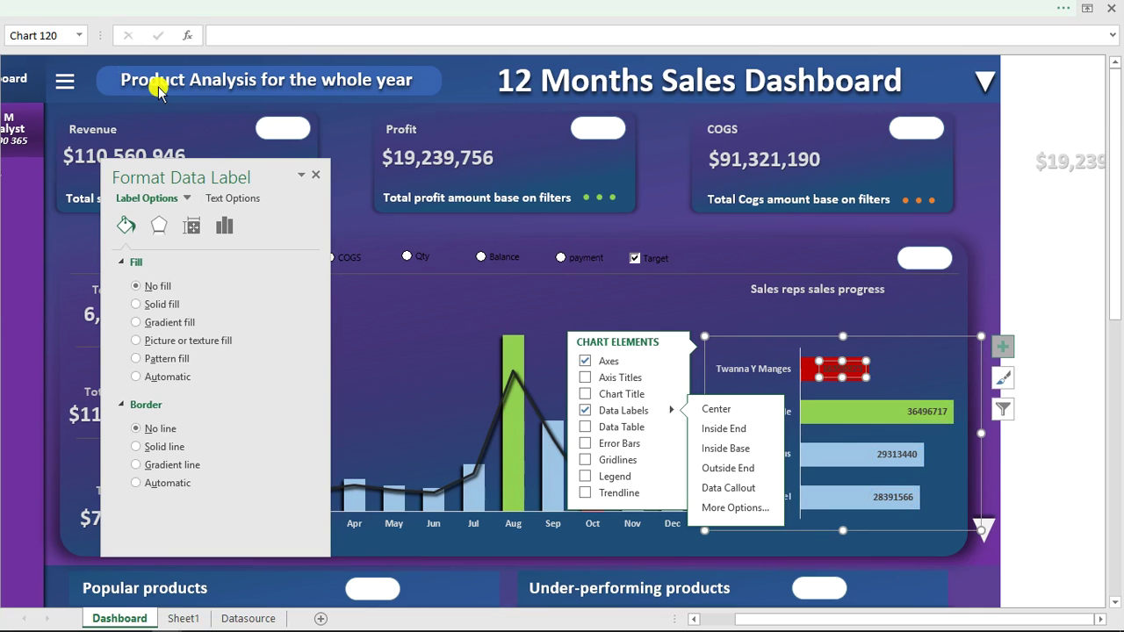
click(84, 40)
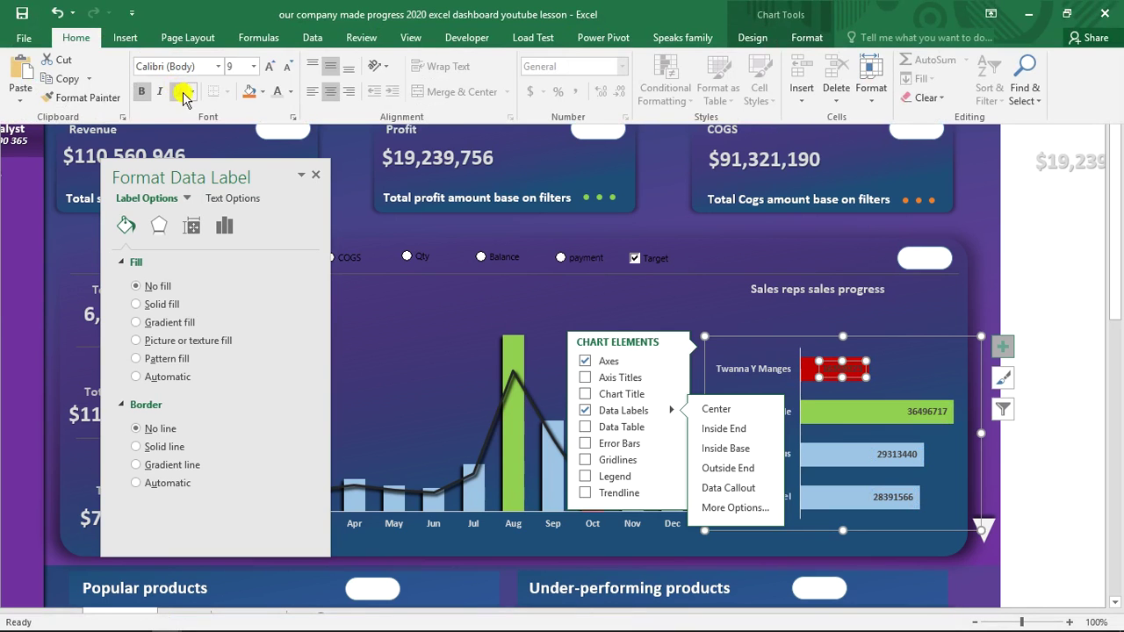
click(290, 91)
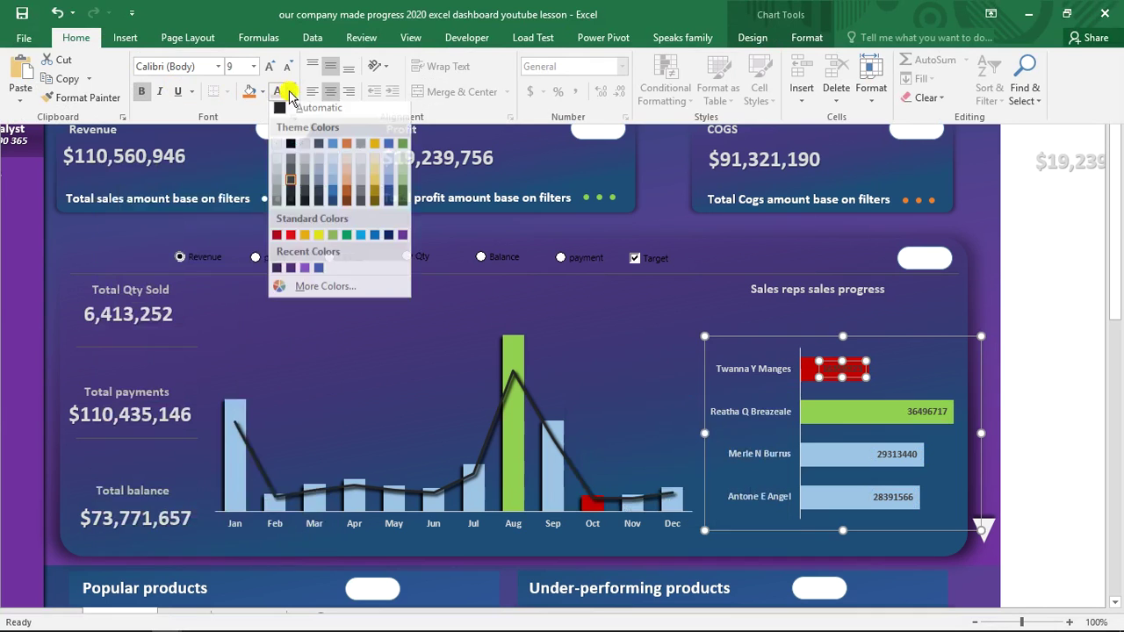
click(278, 150)
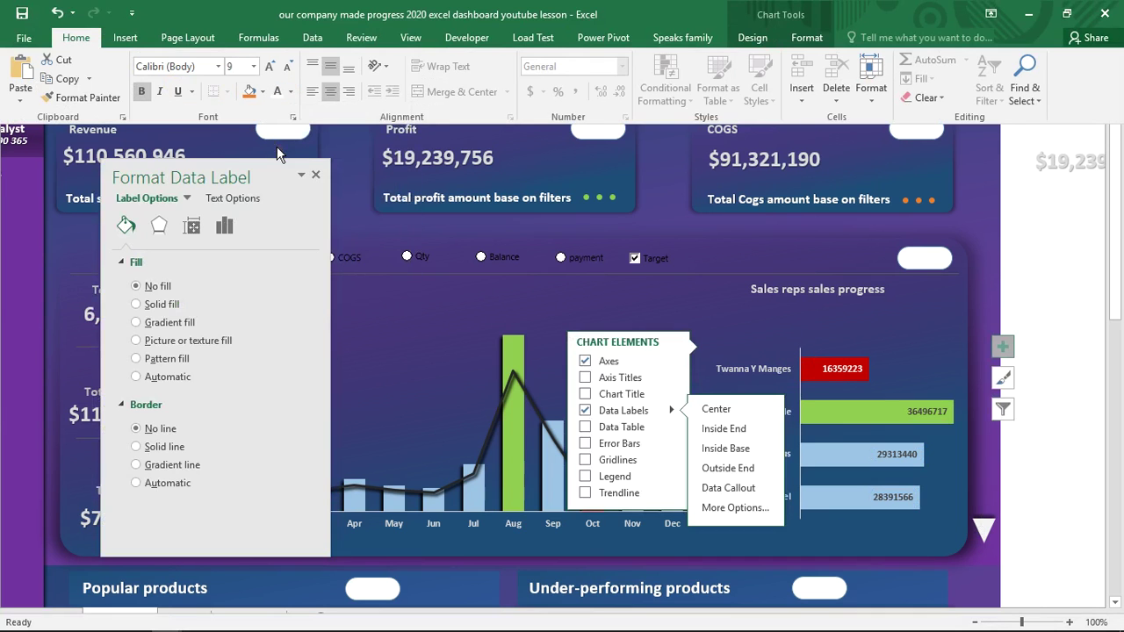
key(ctrl+shift+F1)
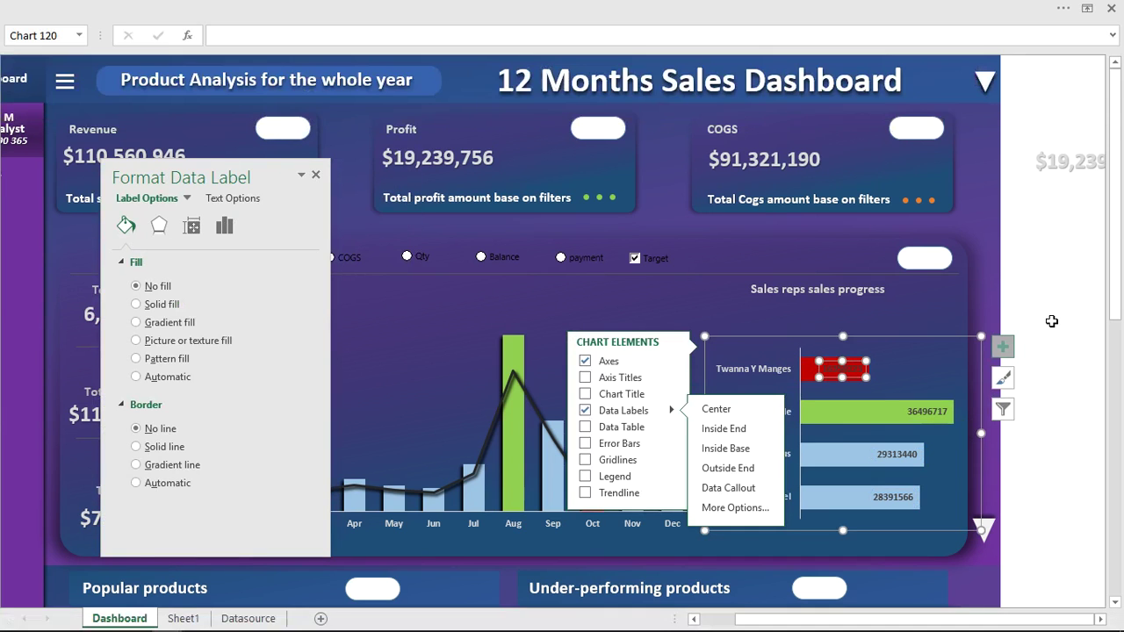
click(1051, 321)
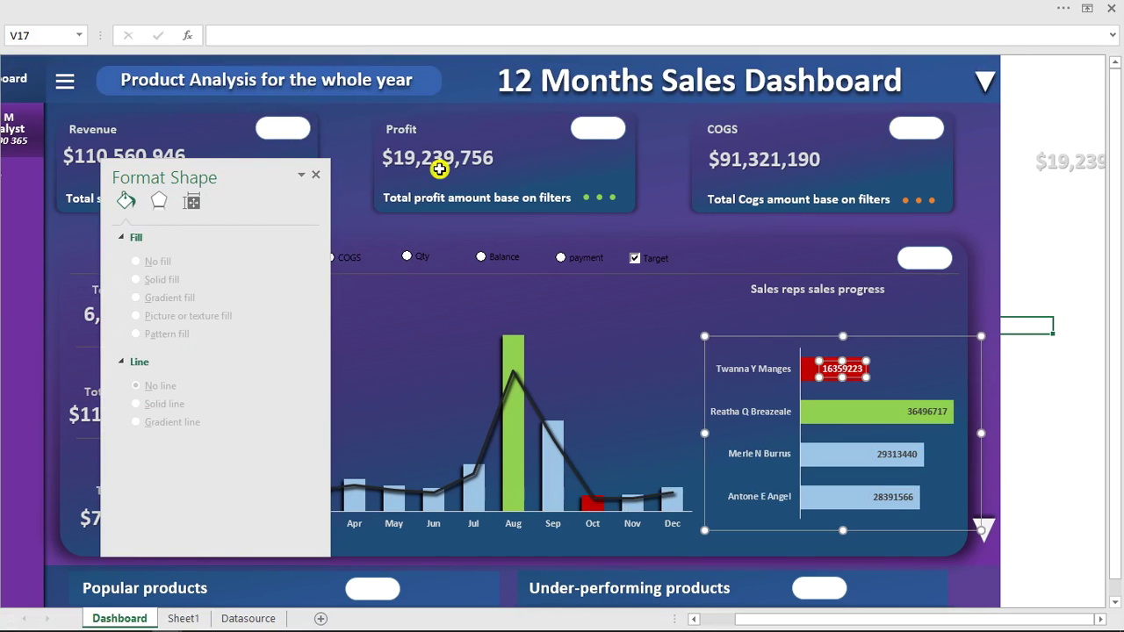
click(314, 179)
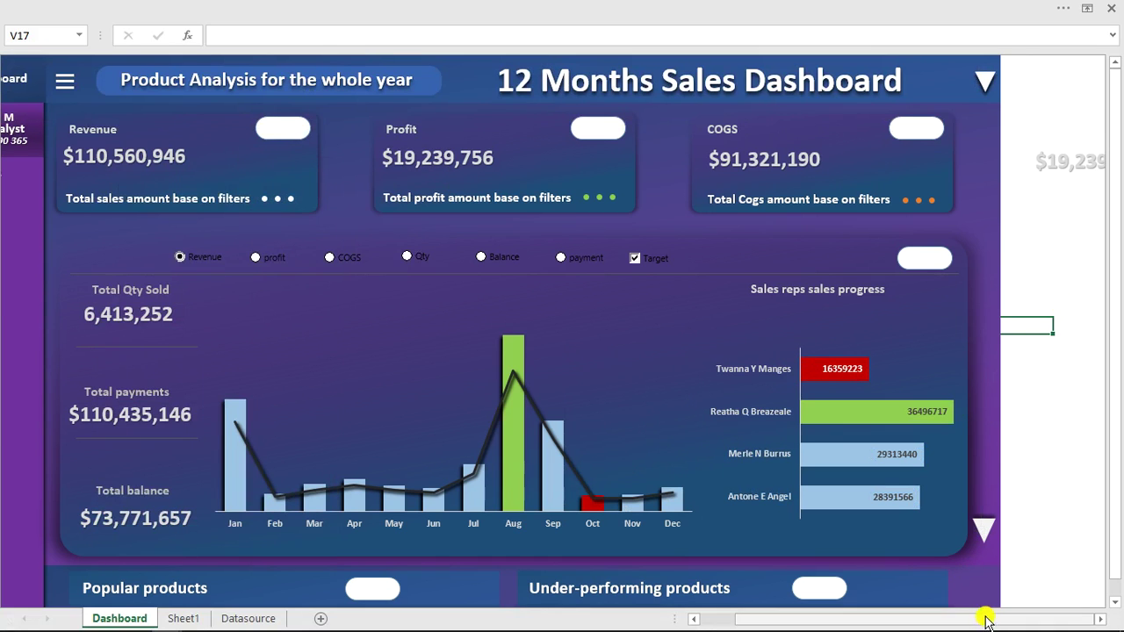
drag(983, 625, 948, 625)
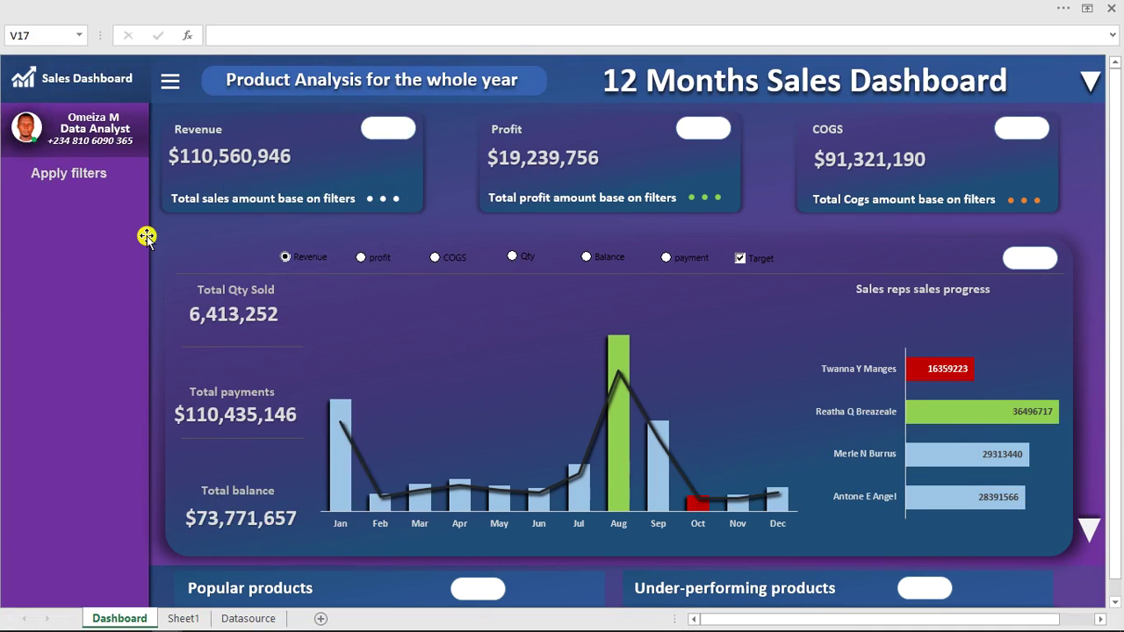
Step: Examine the Popular products, Under-performing products and Location sales view sections of the dashboard being built
scroll(217, 340, down, 3)
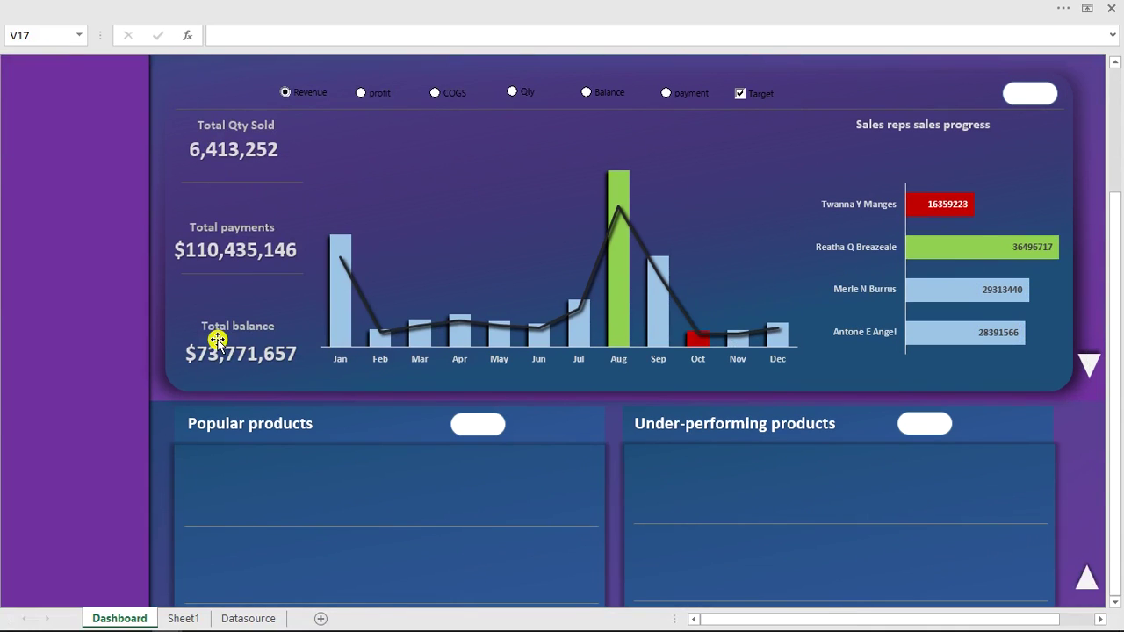
scroll(217, 339, down, 3)
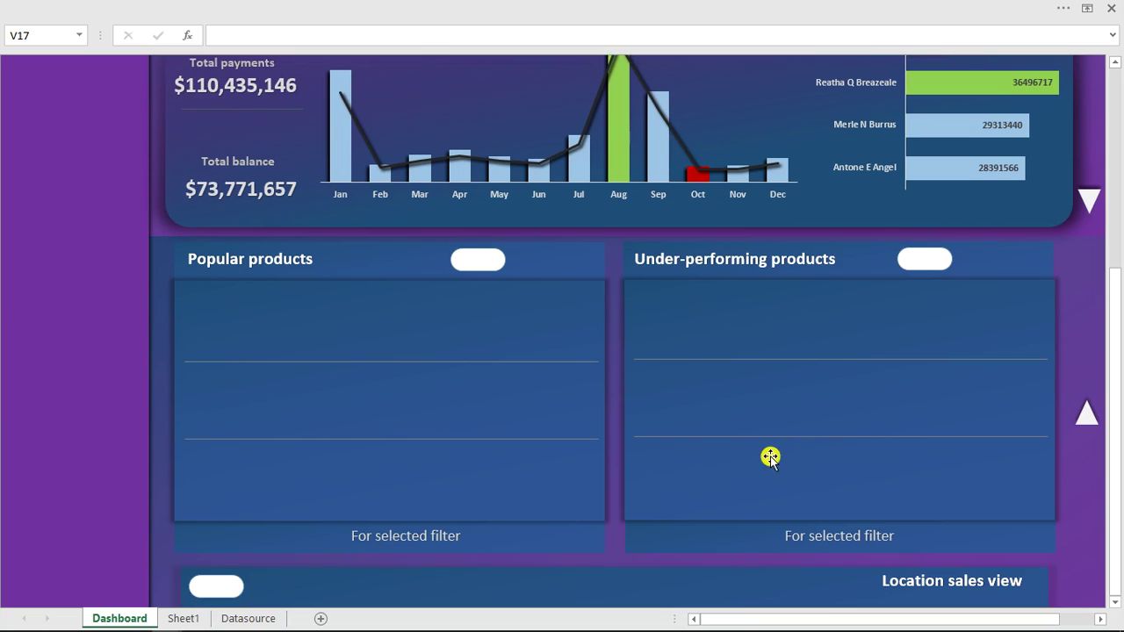
scroll(664, 464, down, 3)
scroll(647, 409, up, 3)
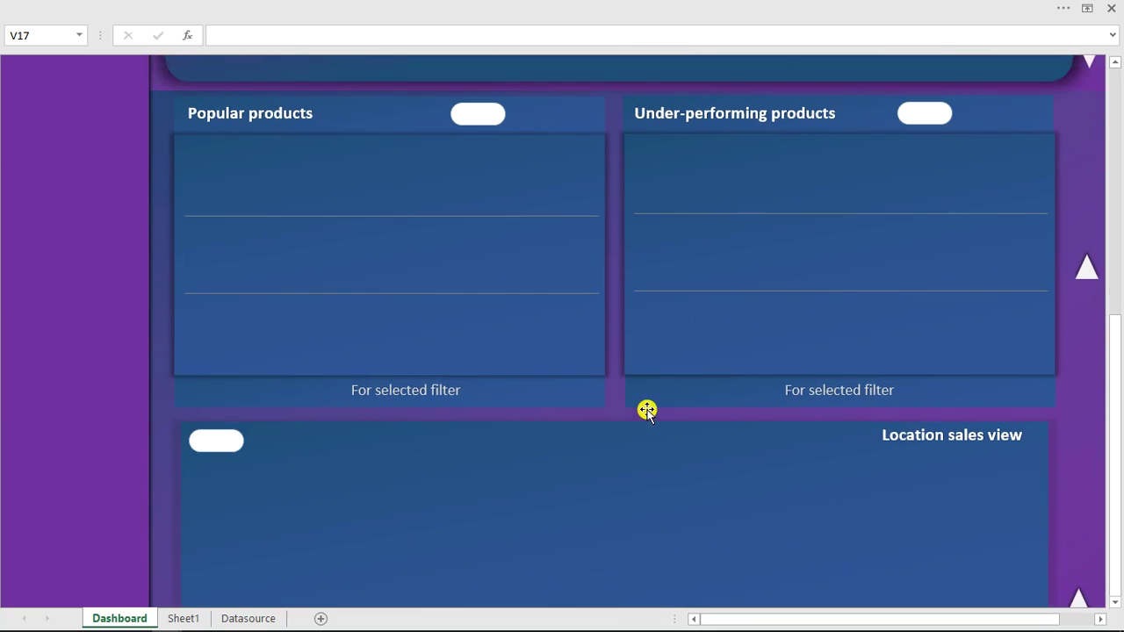
scroll(647, 409, up, 6)
Step: Examine the finished reference workbook's dashboard, including its product and location sections, and return to the dashboard workbook being built
mouse_move(167, 625)
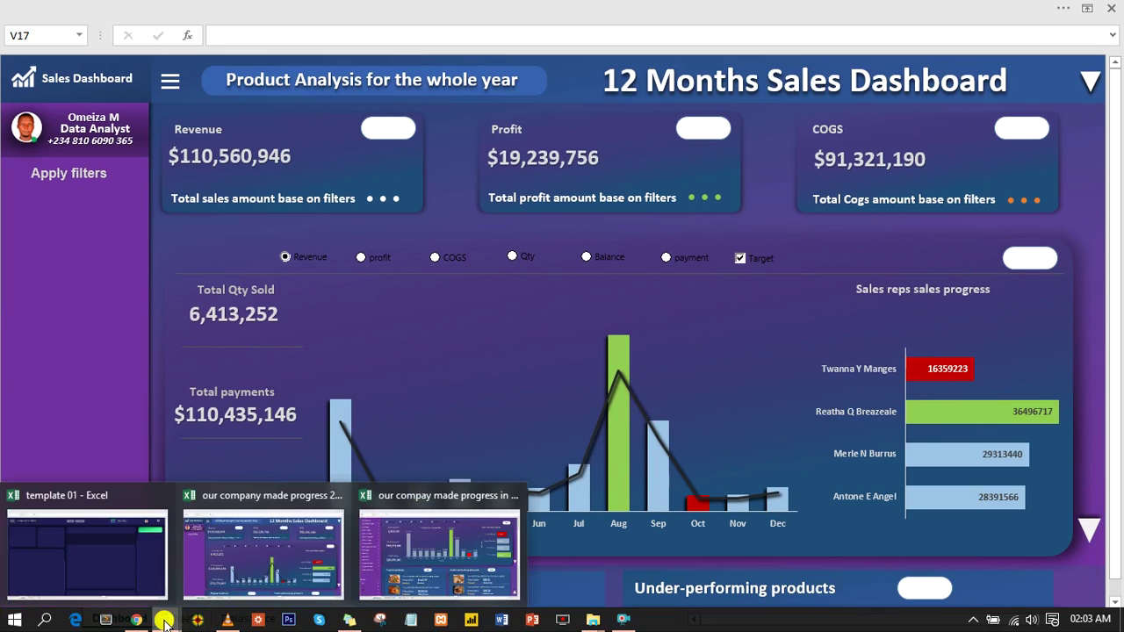
click(422, 533)
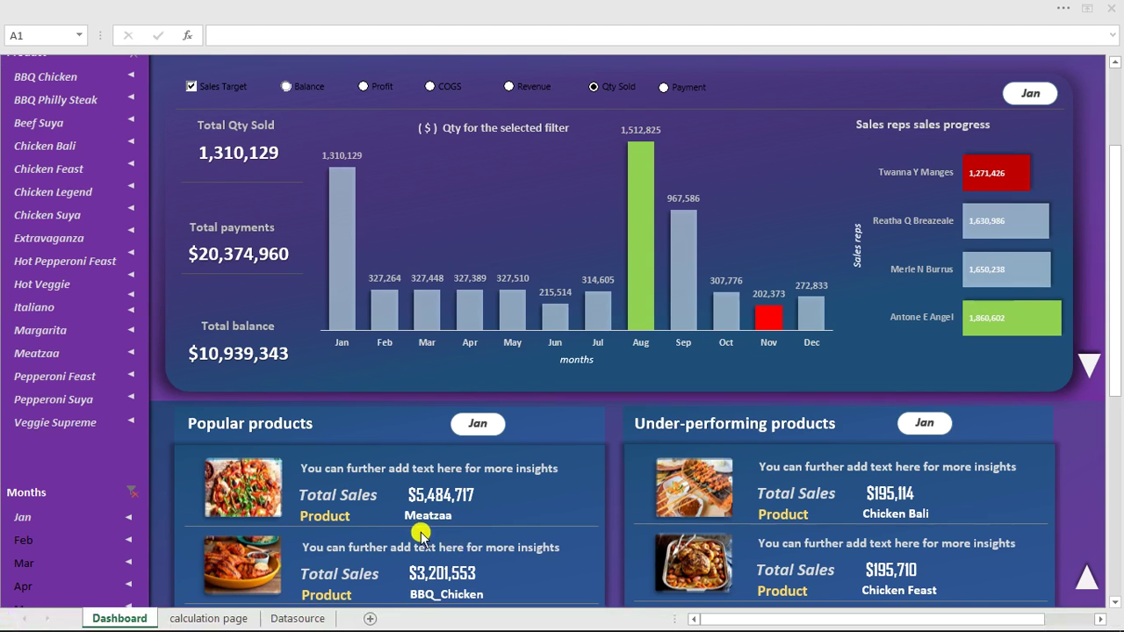
scroll(421, 279, up, 3)
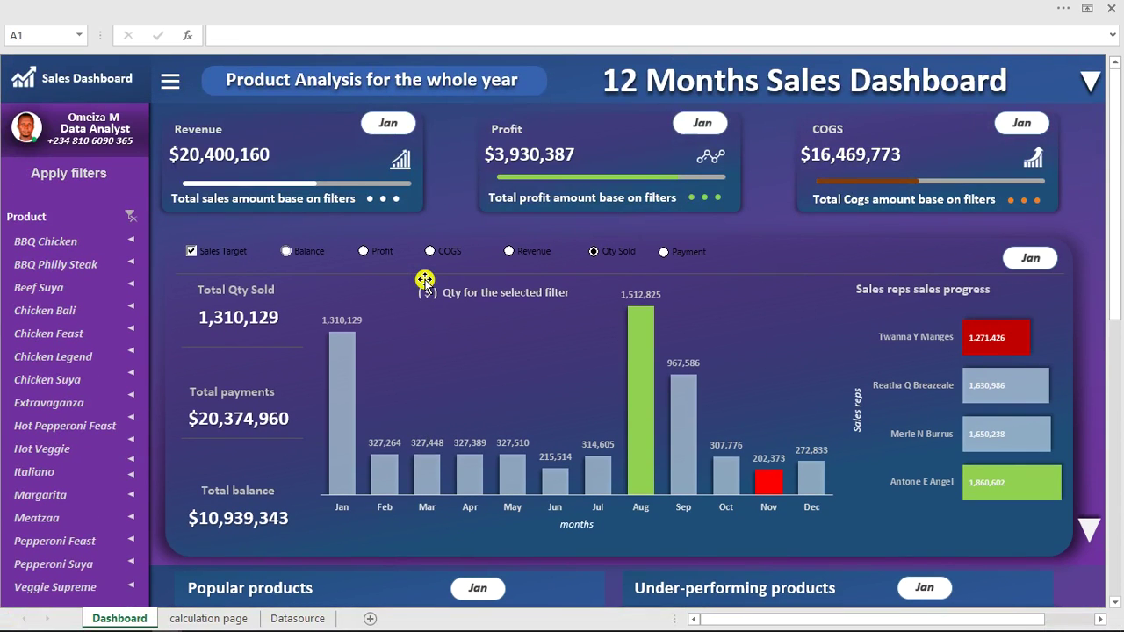
click(1094, 84)
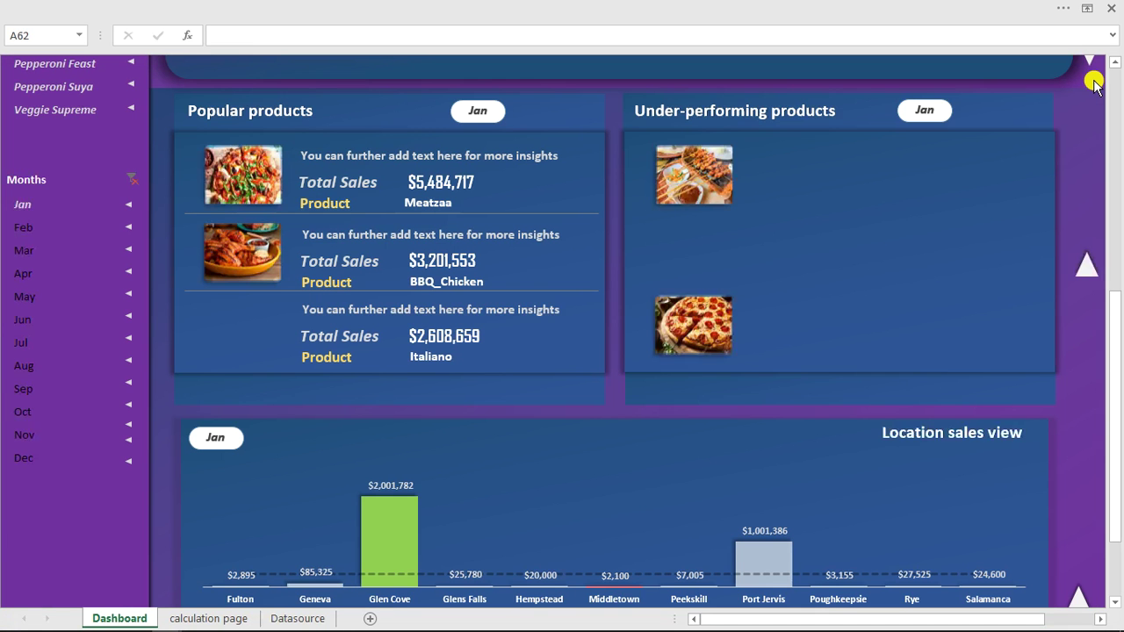
click(1089, 272)
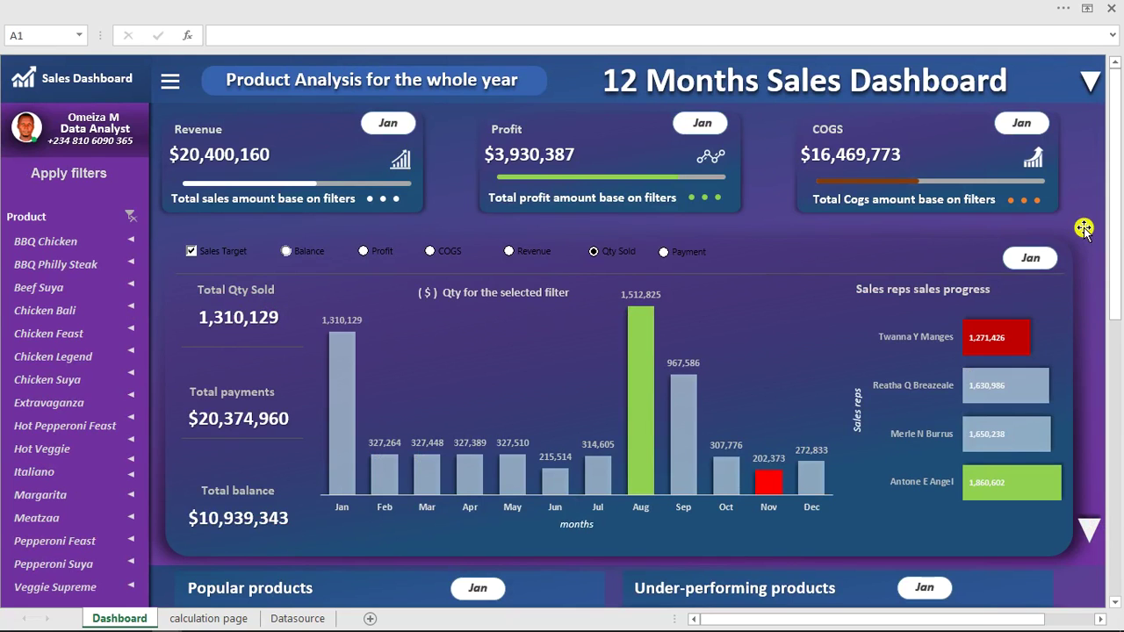
mouse_move(176, 627)
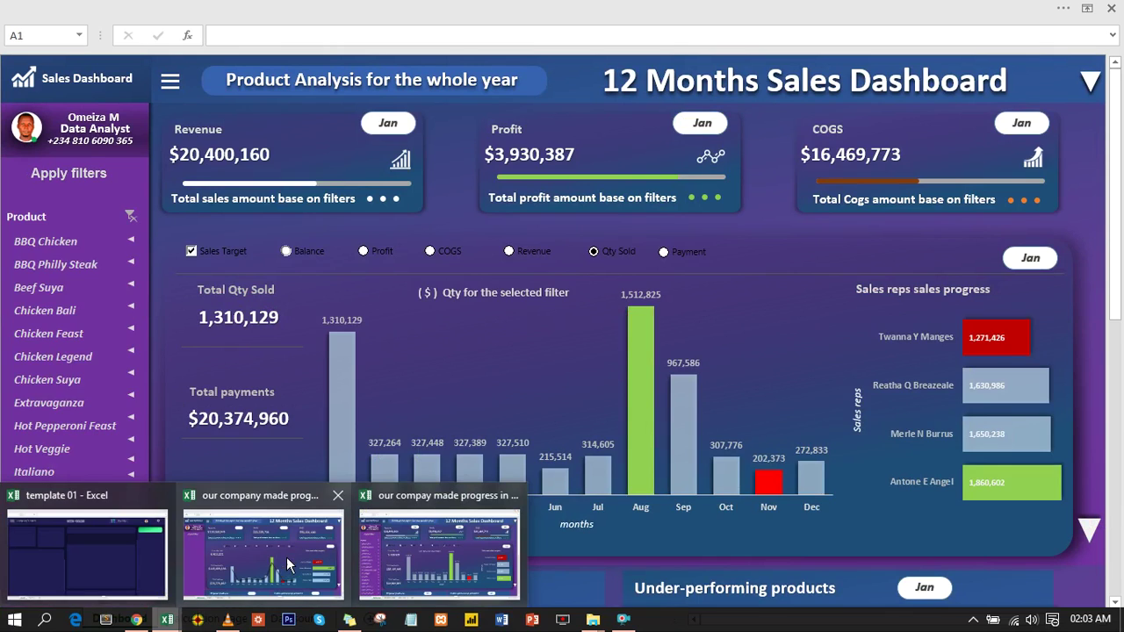
click(279, 562)
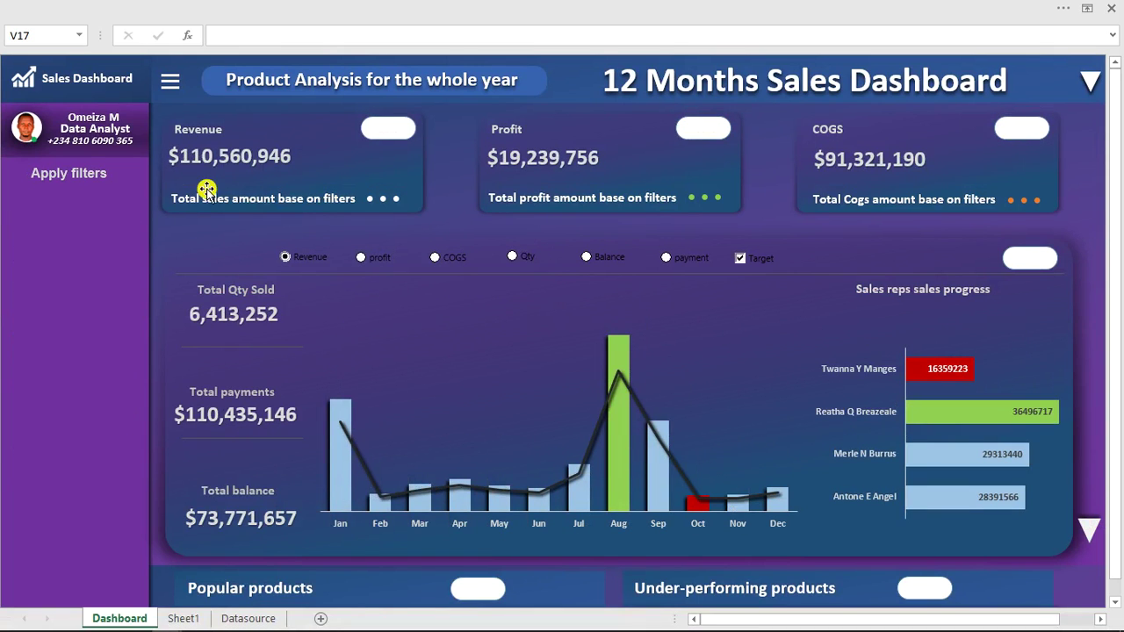